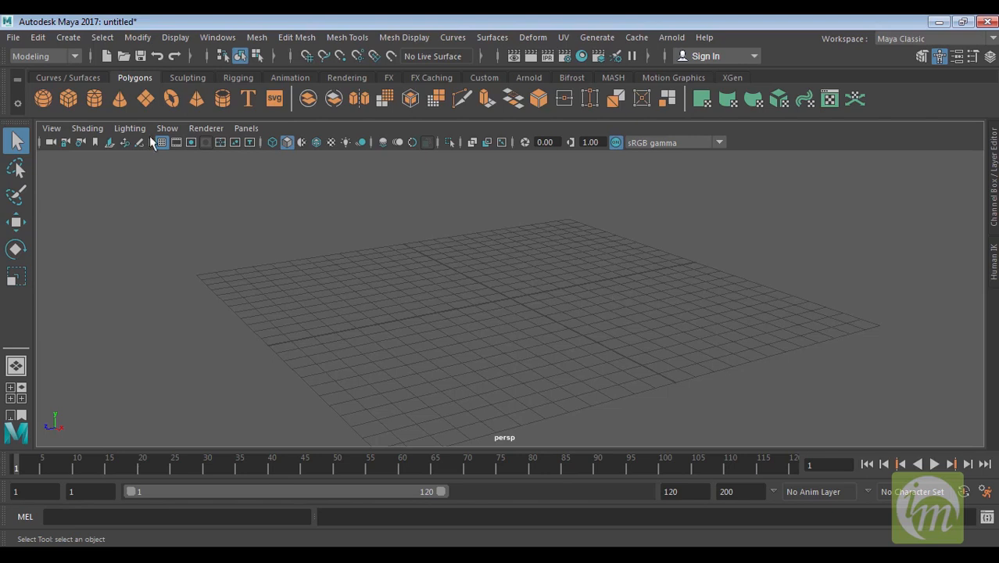
# Draw a wide rectangular polygon plane in the side view across the grid origin.
pyautogui.click(145, 98)
pyautogui.moveTo(597, 317)
pyautogui.keyDown('alt'); pyautogui.mouseDown()
pyautogui.moveTo(630, 315)
pyautogui.moveTo(605, 321)
pyautogui.mouseUp(); pyautogui.keyUp('alt')
pyautogui.press('space')
pyautogui.press('space')
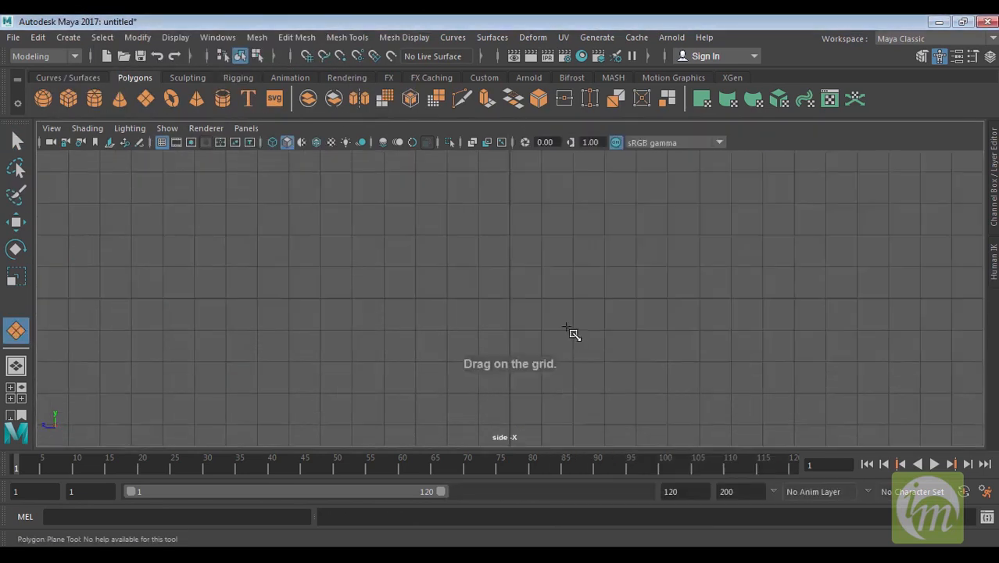
pyautogui.moveTo(297, 171); pyautogui.dragTo(671, 388)
pyautogui.press('space')
pyautogui.press('space')
# Move the plane up and back from the grid centre, to about X -8.97 and Y 2.02.
pyautogui.moveTo(614, 249)
pyautogui.keyDown('alt'); pyautogui.mouseDown()
pyautogui.moveTo(601, 246)
pyautogui.moveTo(619, 259)
pyautogui.mouseUp(); pyautogui.keyUp('alt')
pyautogui.keyDown('alt'); pyautogui.moveTo(622, 281); pyautogui.dragTo(622, 261, button='middle'); pyautogui.keyUp('alt')
pyautogui.keyDown('alt'); pyautogui.moveTo(620, 261); pyautogui.dragTo(527, 237); pyautogui.keyUp('alt')
pyautogui.press('w')
pyautogui.keyDown('alt'); pyautogui.moveTo(527, 237); pyautogui.dragTo(538, 301, button='middle'); pyautogui.keyUp('alt')
pyautogui.moveTo(479, 247); pyautogui.dragTo(474, 191)
pyautogui.keyDown('alt'); pyautogui.moveTo(546, 314); pyautogui.dragTo(555, 371); pyautogui.keyUp('alt')
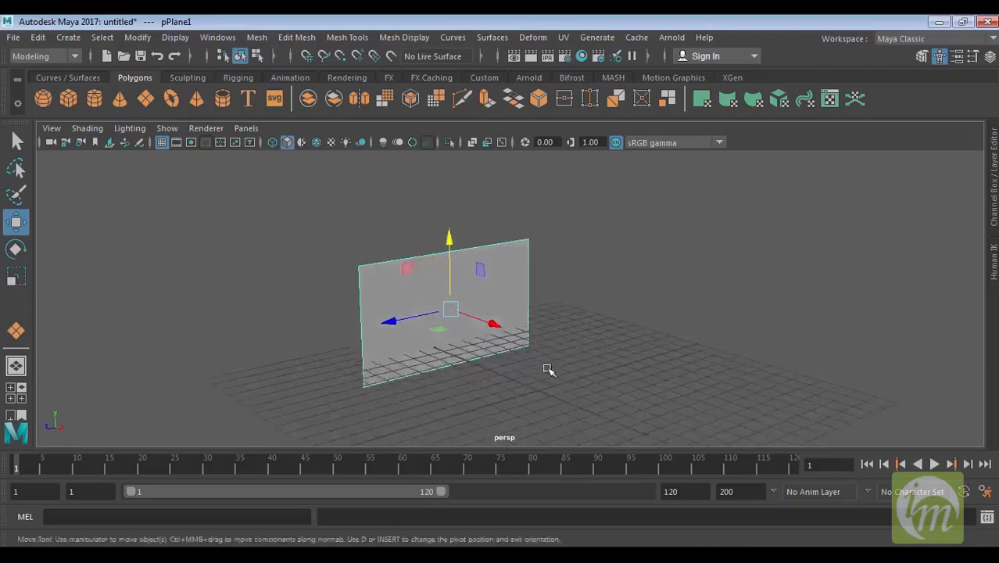
pyautogui.keyDown('alt'); pyautogui.moveTo(554, 371); pyautogui.dragTo(556, 342, button='middle'); pyautogui.keyUp('alt')
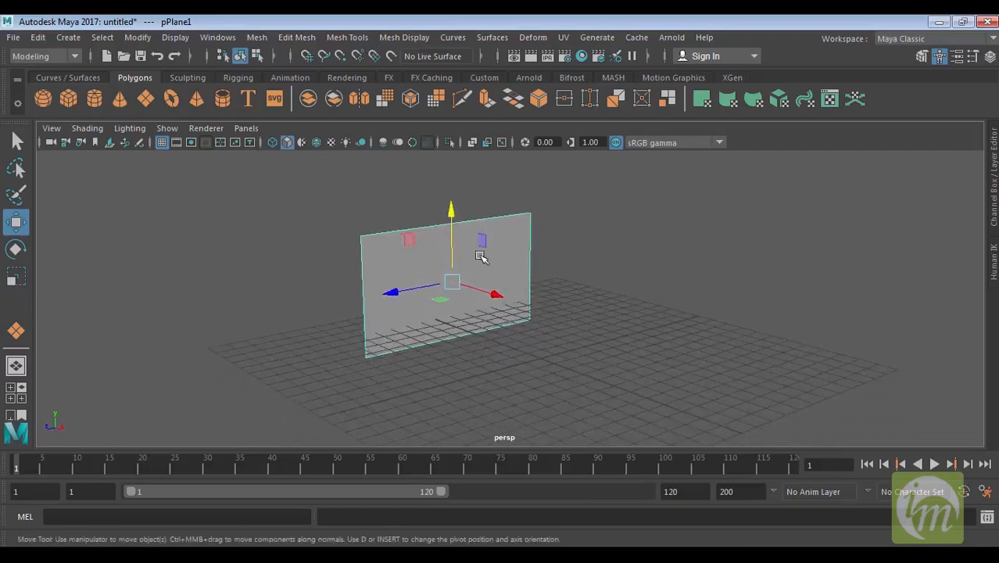
# Assign a new Lambert material to the plane.
pyautogui.click(344, 78)
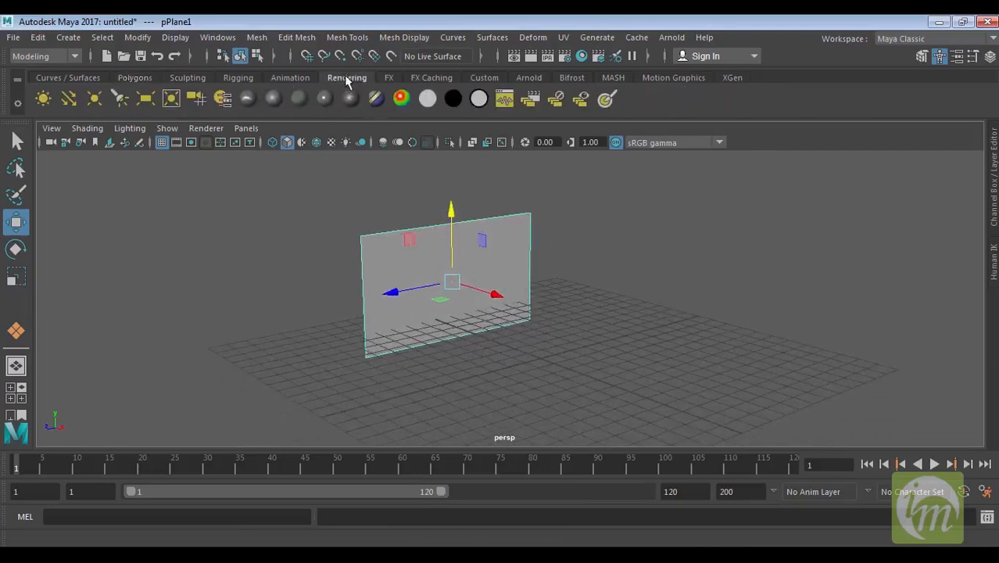
pyautogui.click(297, 101)
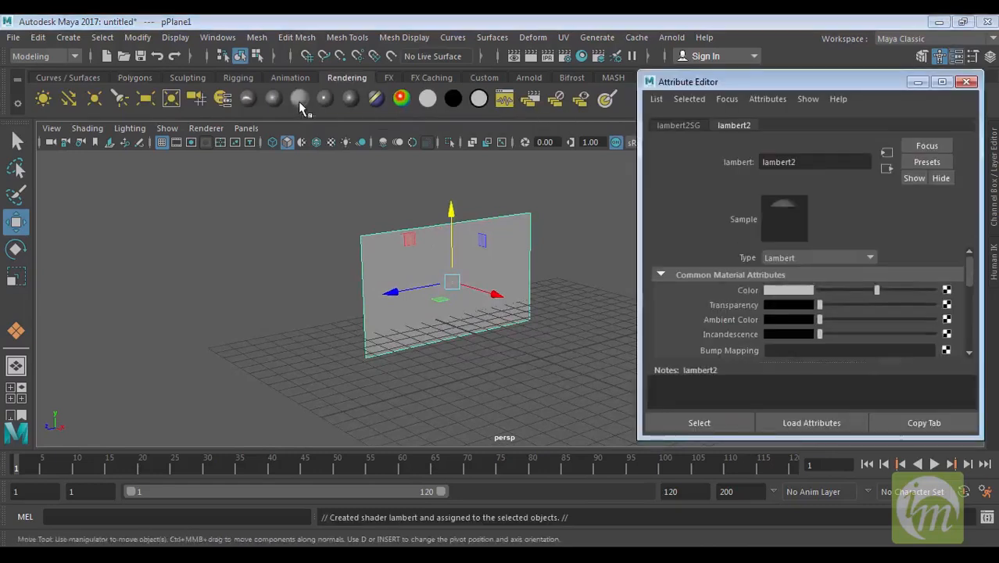
pyautogui.keyDown('alt'); pyautogui.moveTo(543, 303); pyautogui.dragTo(533, 303); pyautogui.keyUp('alt')
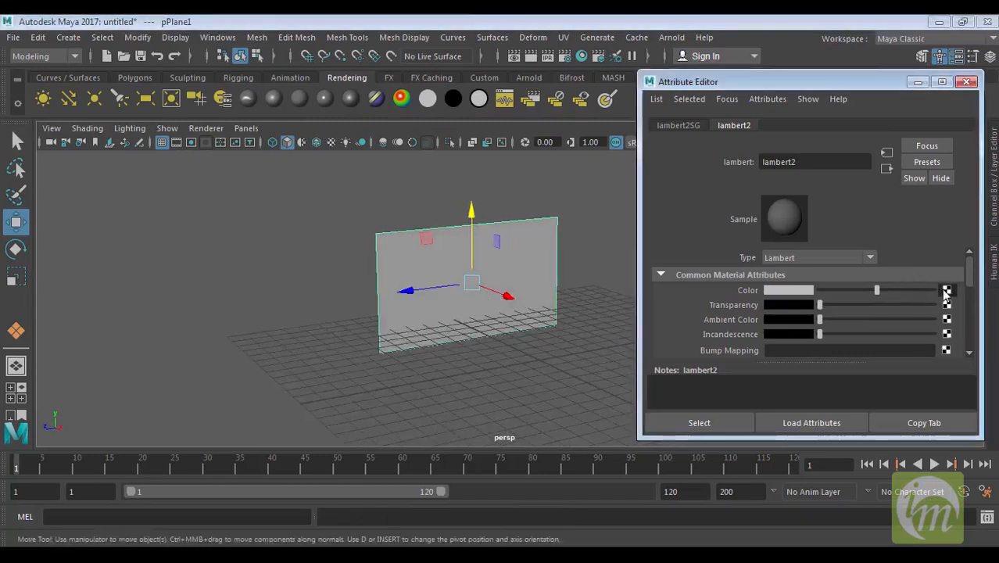
# Map car side.jpg from the Desktop as a file texture to the Lambert's color and turn on textured display.
pyautogui.click(946, 290)
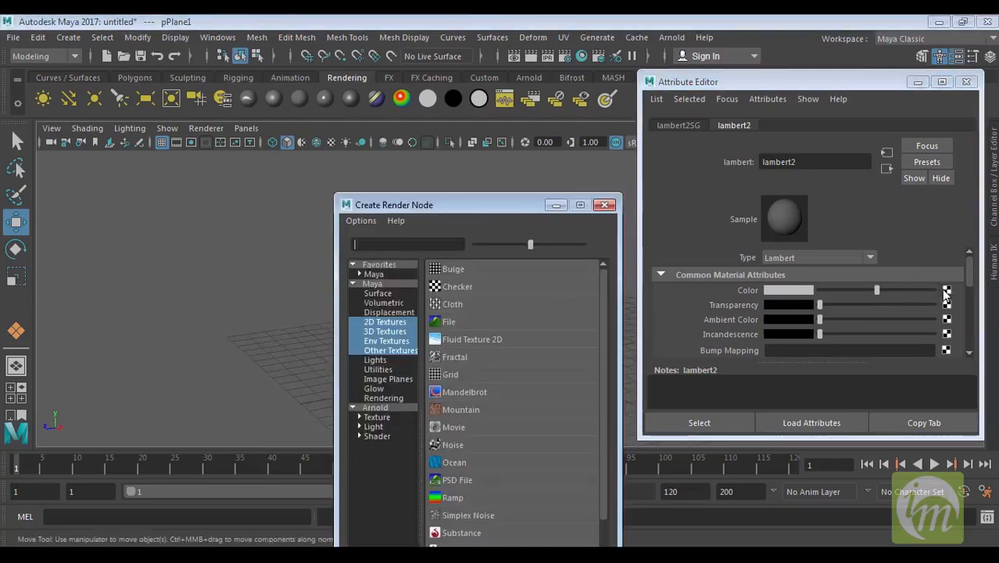
pyautogui.click(494, 322)
pyautogui.click(950, 325)
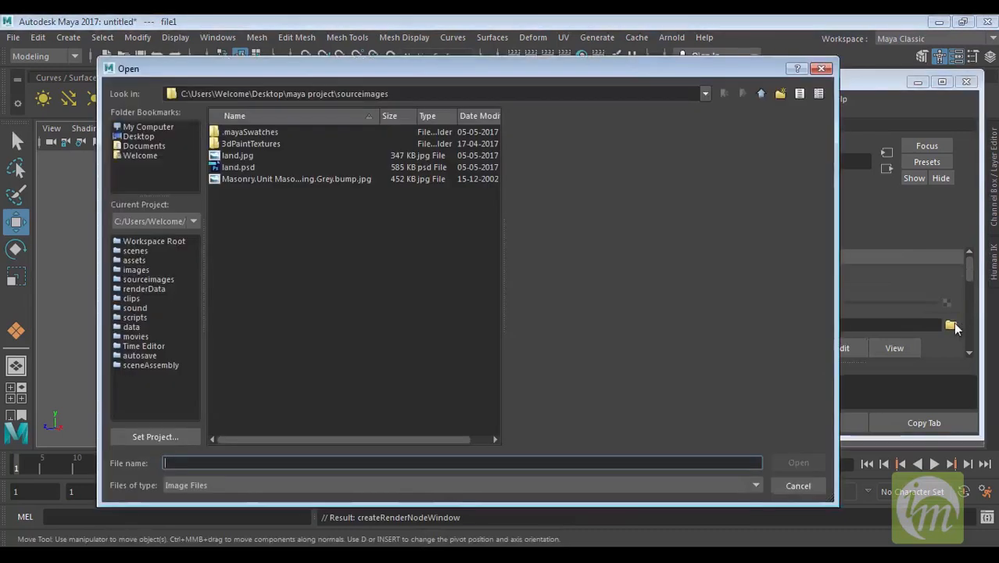
pyautogui.click(144, 136)
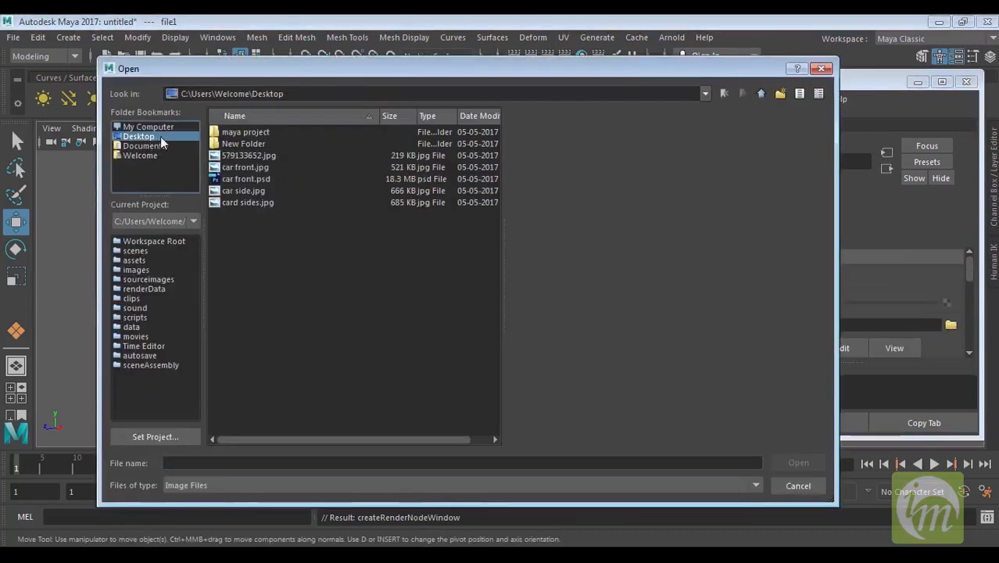
pyautogui.click(256, 191)
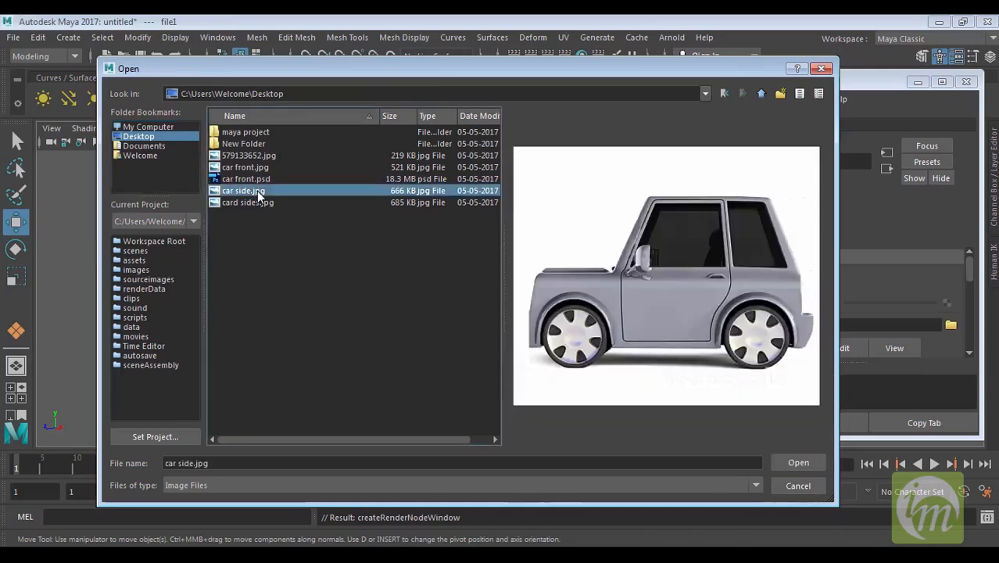
pyautogui.click(798, 463)
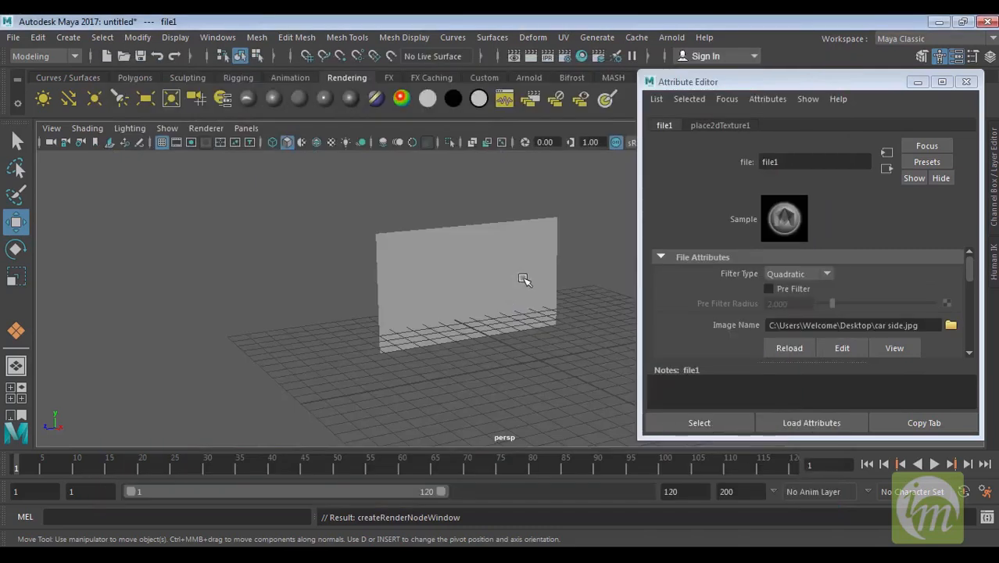
pyautogui.press('6')
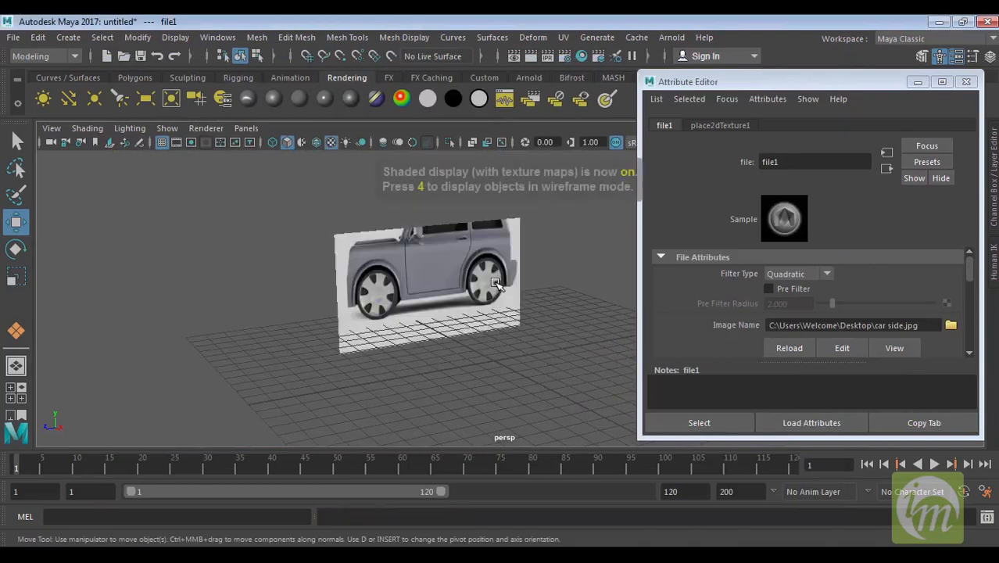
pyautogui.keyDown('alt'); pyautogui.moveTo(493, 302); pyautogui.dragTo(469, 326, button='middle'); pyautogui.keyUp('alt')
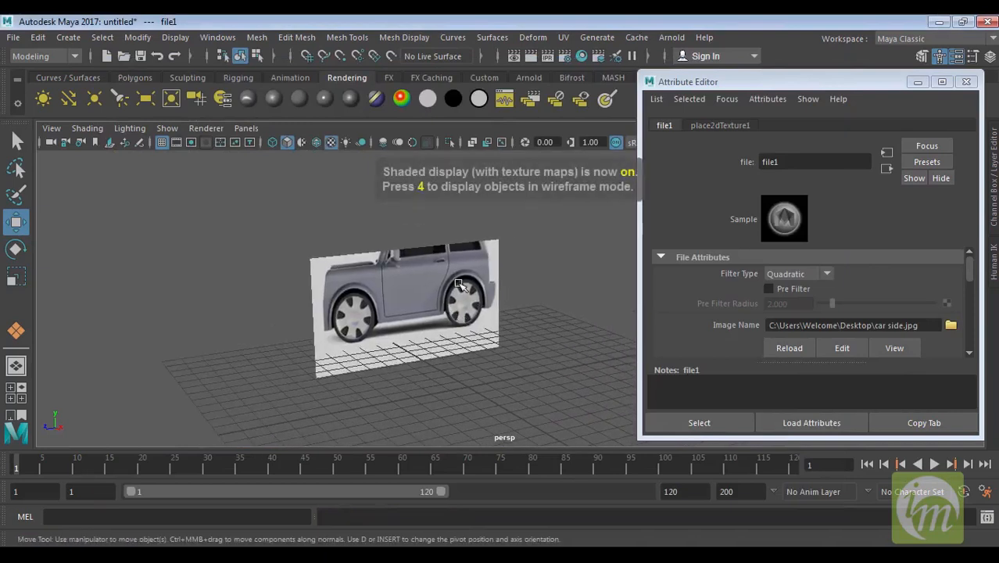
# Apply planar UV mapping to the plane, fitted to the bounding box and projected from the X axis.
pyautogui.click(453, 286)
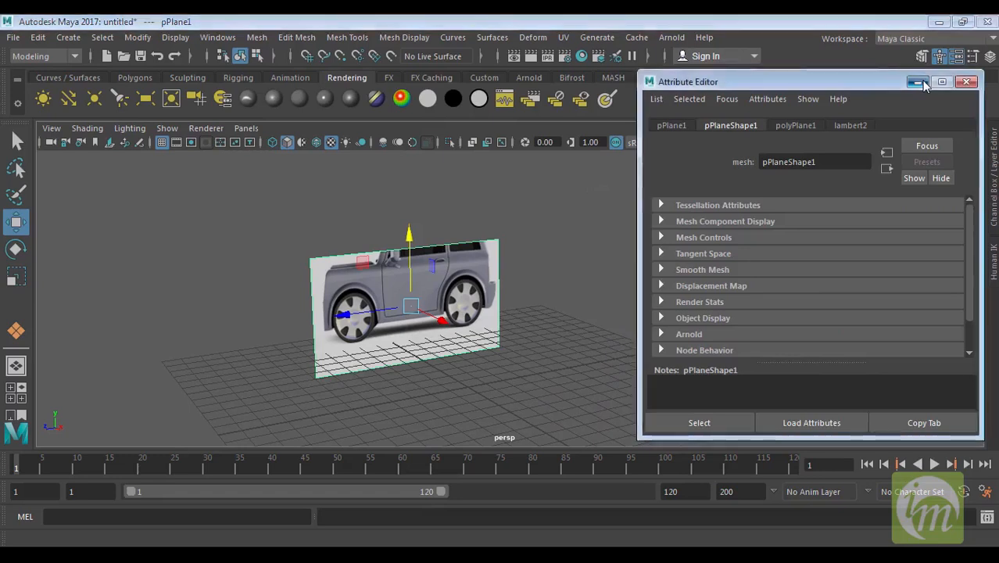
pyautogui.click(918, 82)
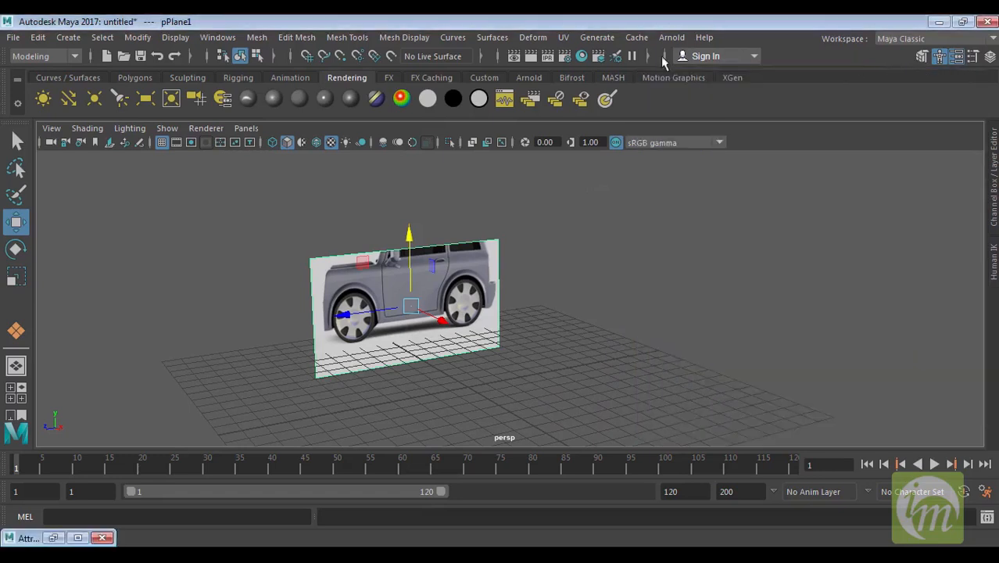
pyautogui.click(563, 37)
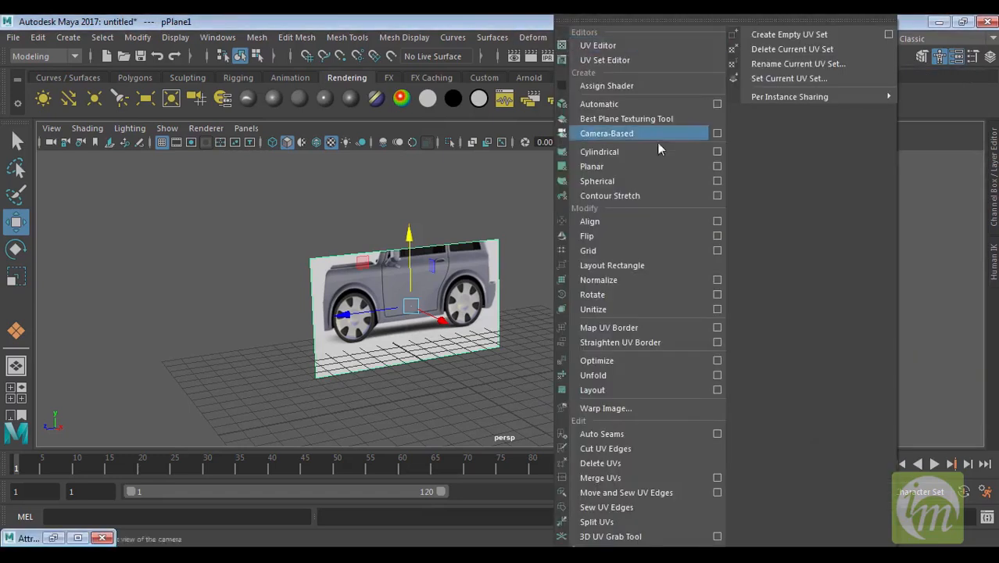
pyautogui.click(717, 167)
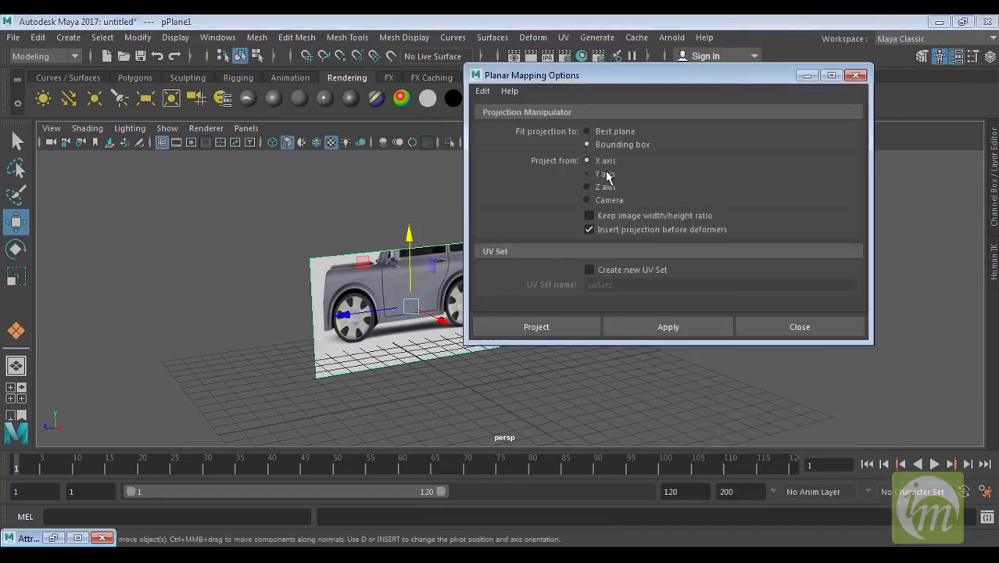
pyautogui.click(650, 331)
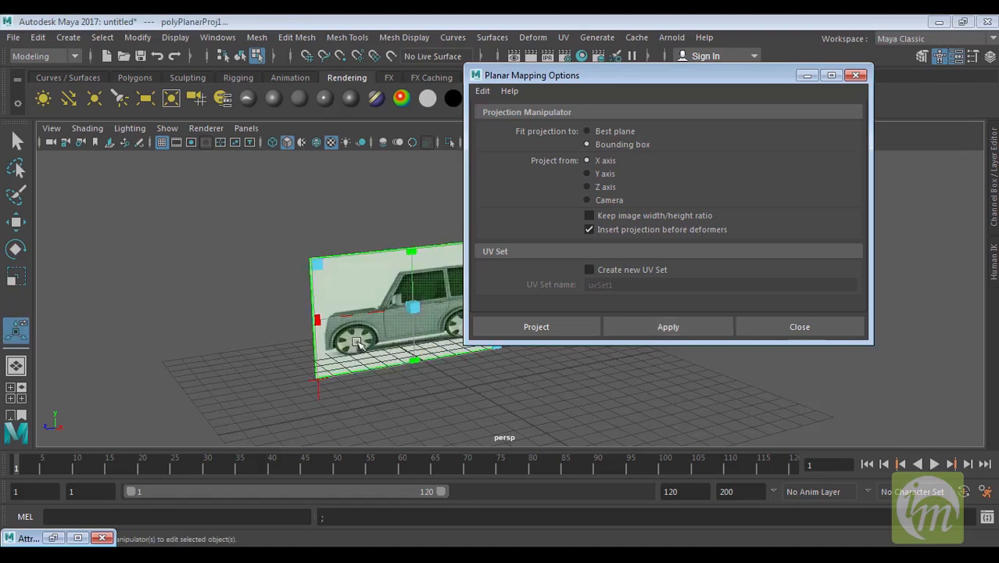
pyautogui.click(797, 327)
pyautogui.keyDown('alt'); pyautogui.moveTo(492, 349); pyautogui.dragTo(463, 332); pyautogui.keyUp('alt')
pyautogui.moveTo(514, 247); pyautogui.dragTo(538, 119, button='right')
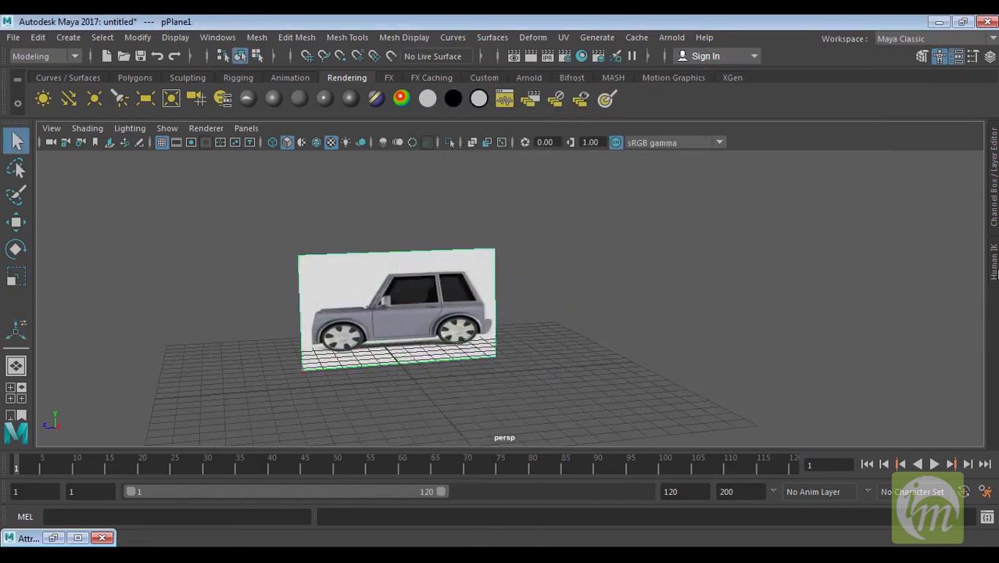
# Create a display layer, add the plane to it, and set the layer to Reference so the plane cannot be selected.
pyautogui.click(993, 183)
pyautogui.click(972, 343)
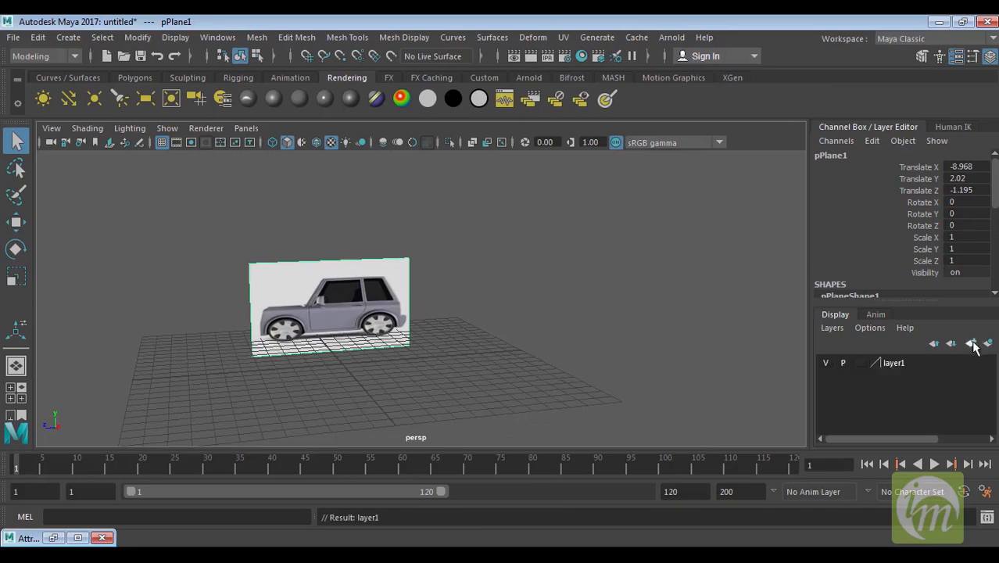
pyautogui.rightClick(890, 364)
pyautogui.click(899, 399)
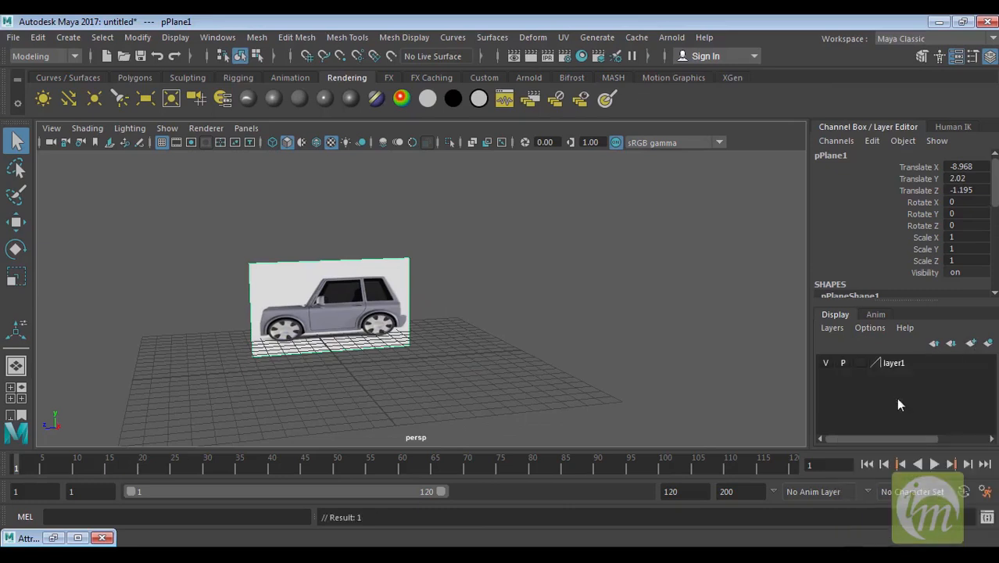
pyautogui.click(860, 364)
pyautogui.click(859, 363)
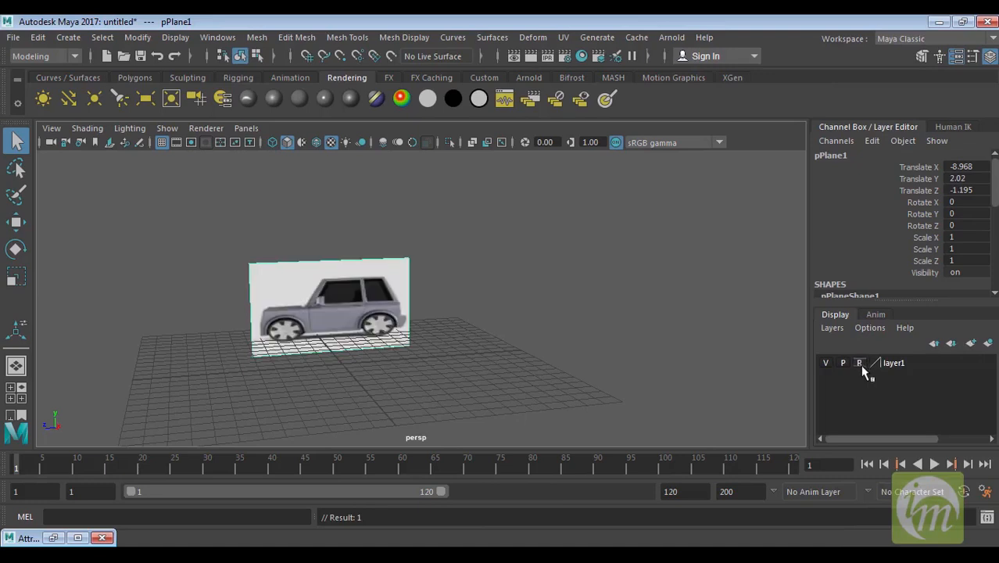
pyautogui.click(422, 309)
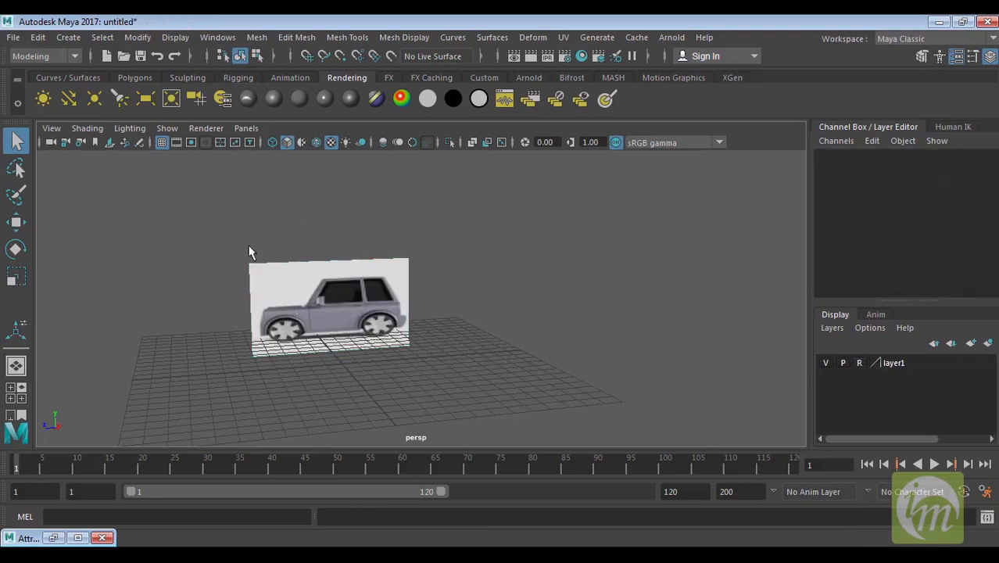
pyautogui.keyDown('alt'); pyautogui.moveTo(350, 361); pyautogui.dragTo(501, 388); pyautogui.keyUp('alt')
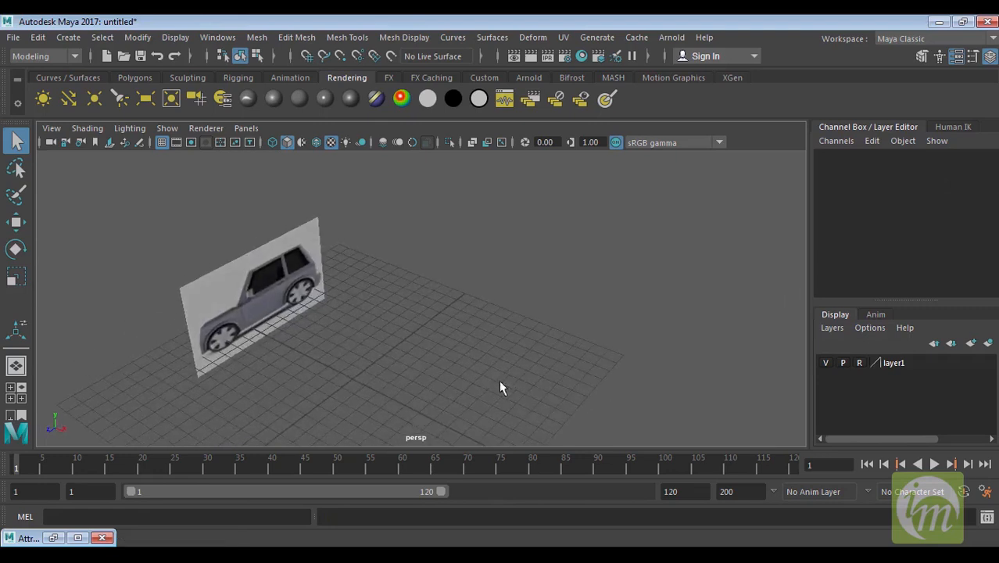
pyautogui.keyDown('alt'); pyautogui.moveTo(388, 354); pyautogui.dragTo(332, 255); pyautogui.keyUp('alt')
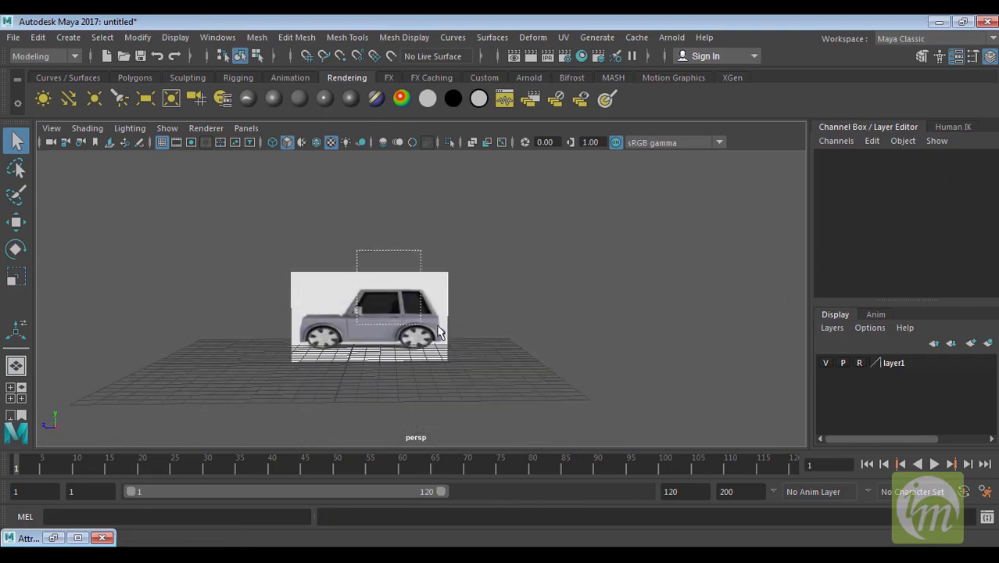
# Unlock and delete the display layer holding the plane, and delete the textured plane itself.
pyautogui.click(857, 363)
pyautogui.rightClick(891, 361)
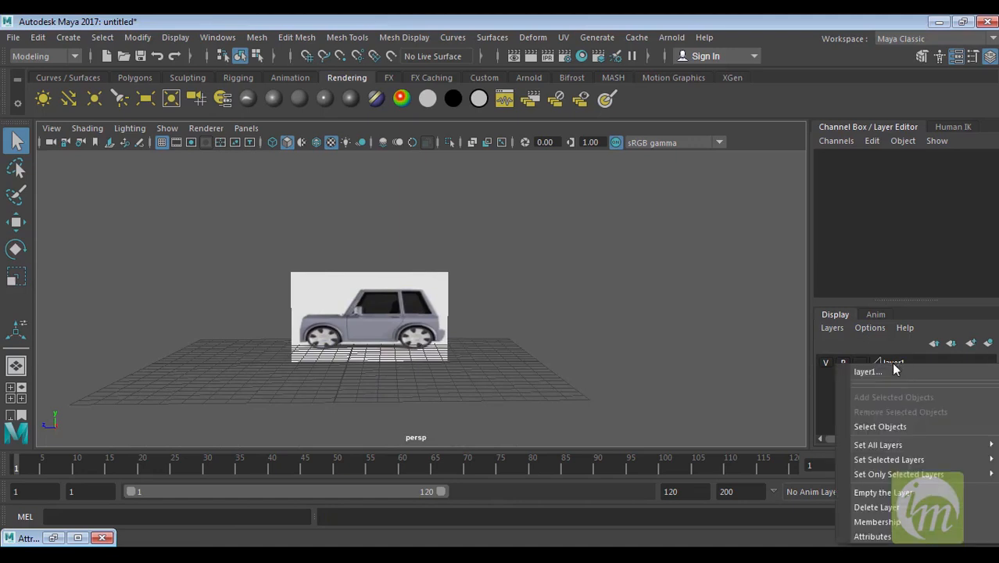
pyautogui.click(885, 512)
pyautogui.moveTo(283, 219); pyautogui.dragTo(447, 355)
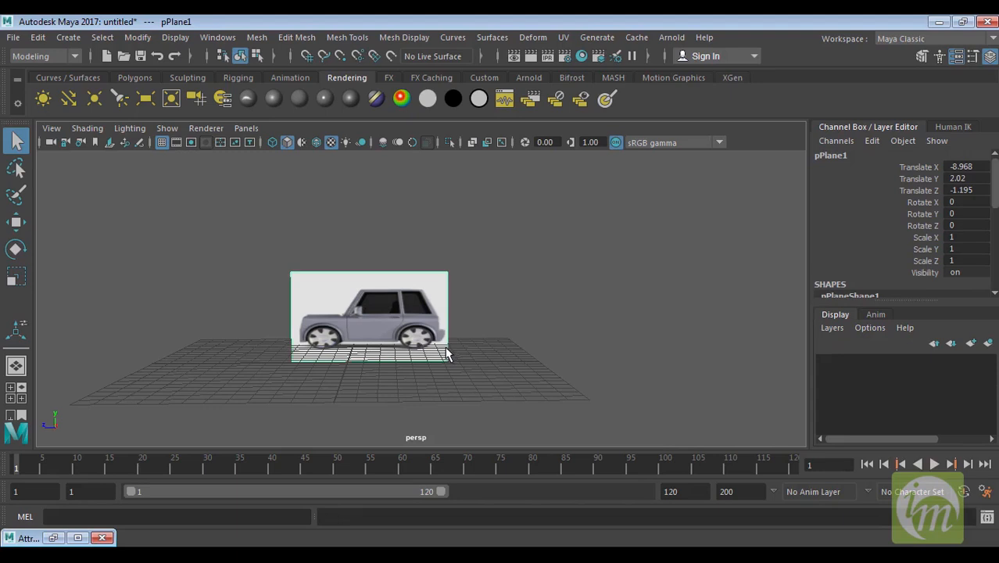
pyautogui.press('Delete')
pyautogui.keyDown('alt'); pyautogui.moveTo(429, 347); pyautogui.dragTo(475, 352); pyautogui.keyUp('alt')
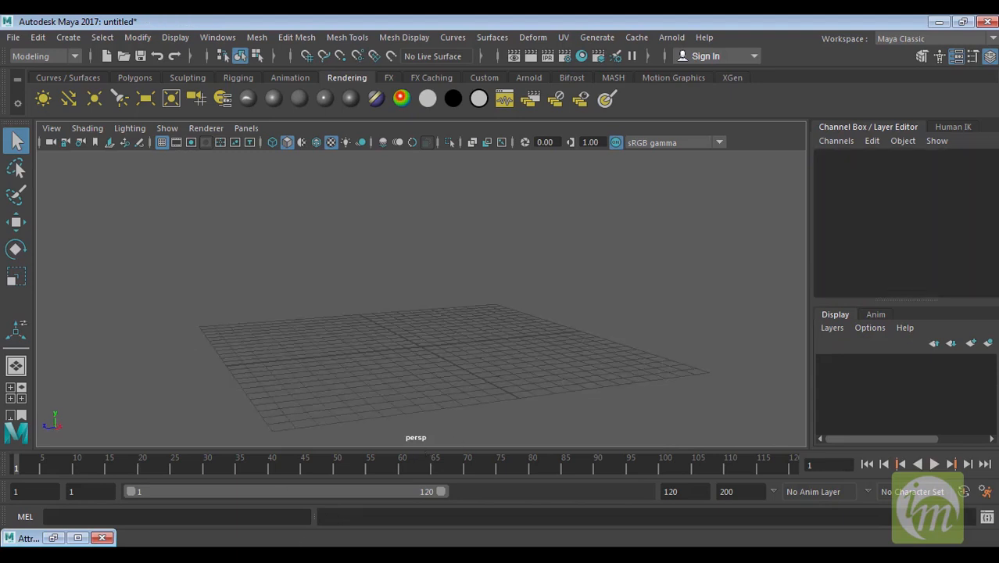
pyautogui.click(53, 537)
pyautogui.click(919, 86)
# Import car front.jpg from the Desktop as an image plane in the front view of the four-view layout.
pyautogui.press('space')
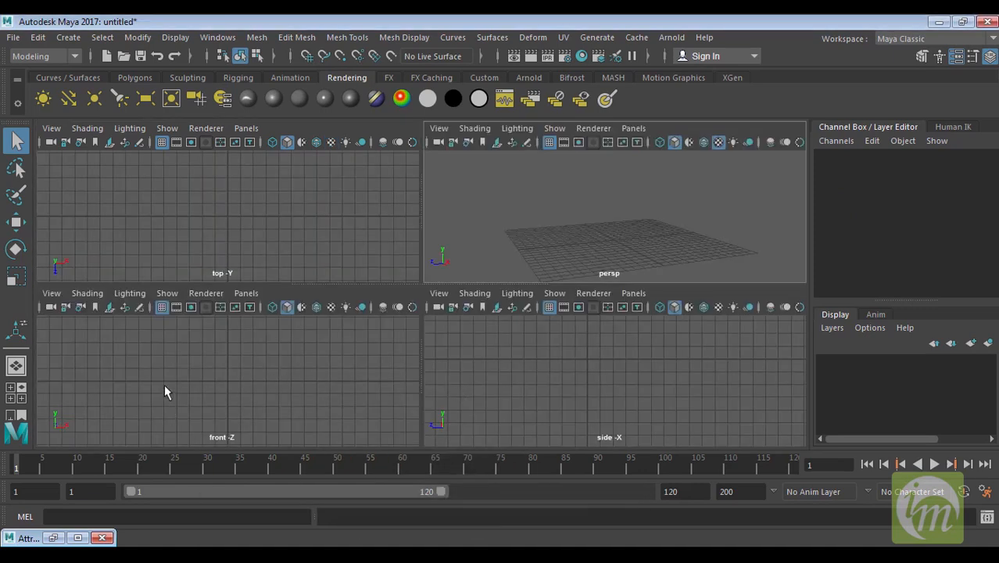
pyautogui.click(52, 294)
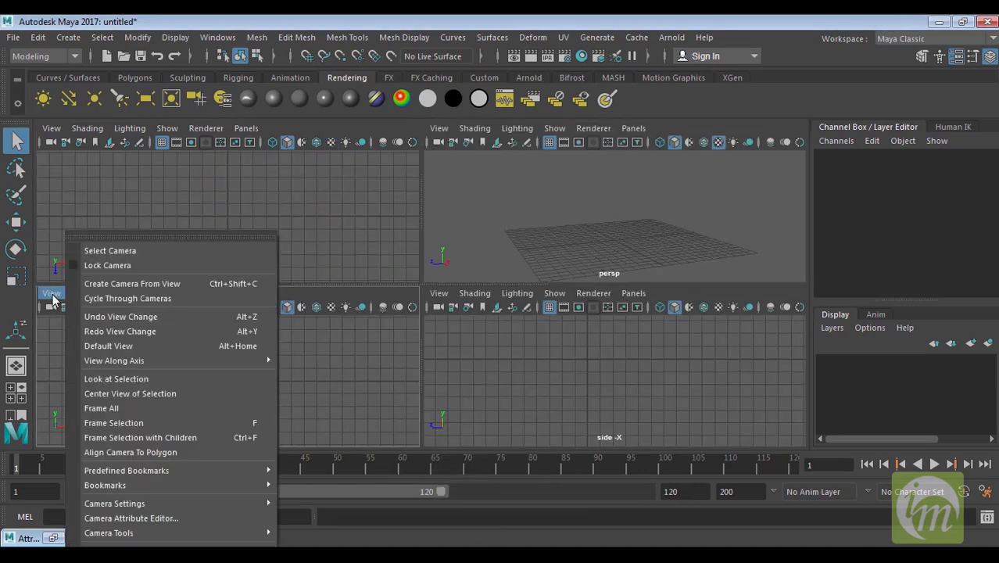
pyautogui.moveTo(125, 544)
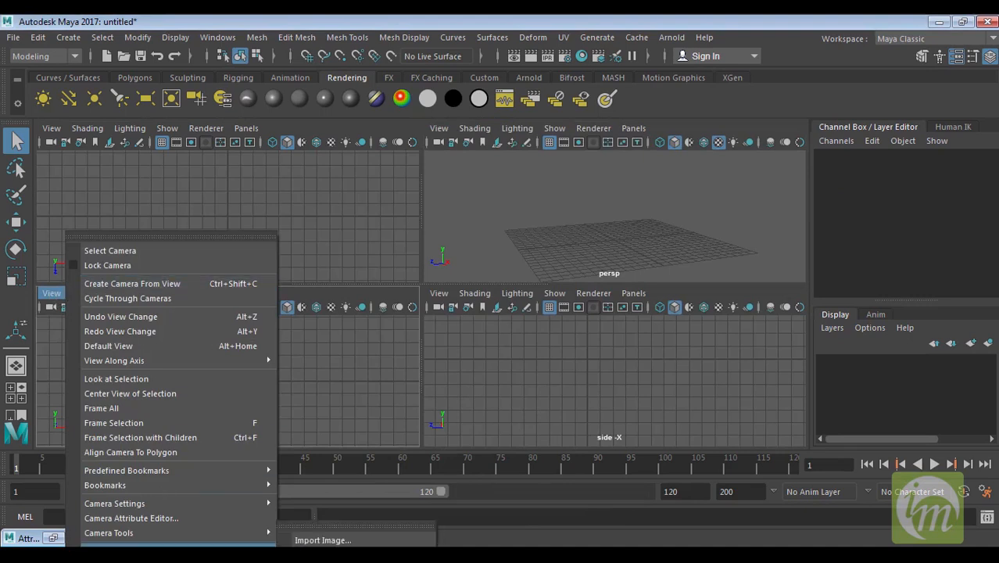
pyautogui.click(335, 540)
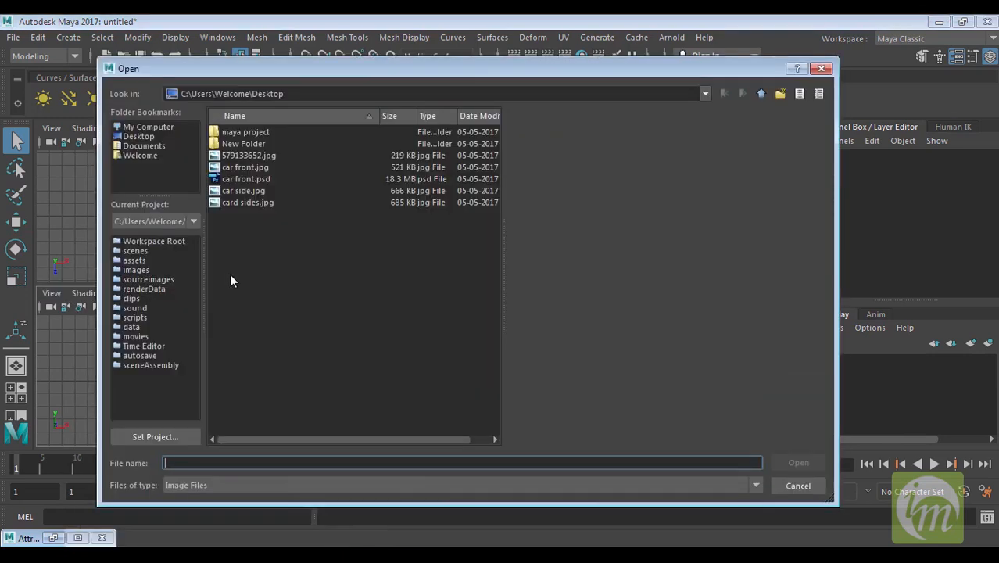
pyautogui.click(261, 168)
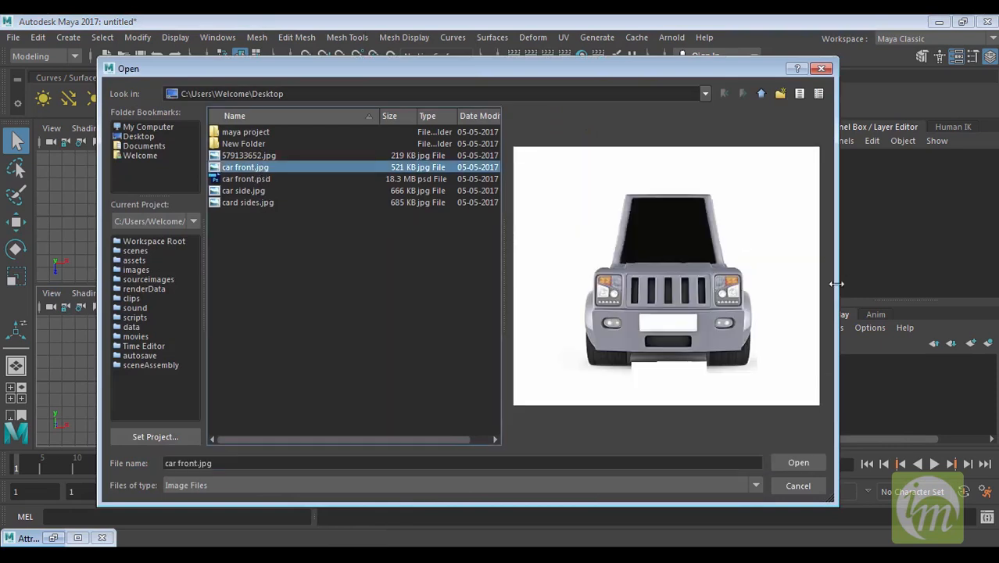
pyautogui.click(798, 463)
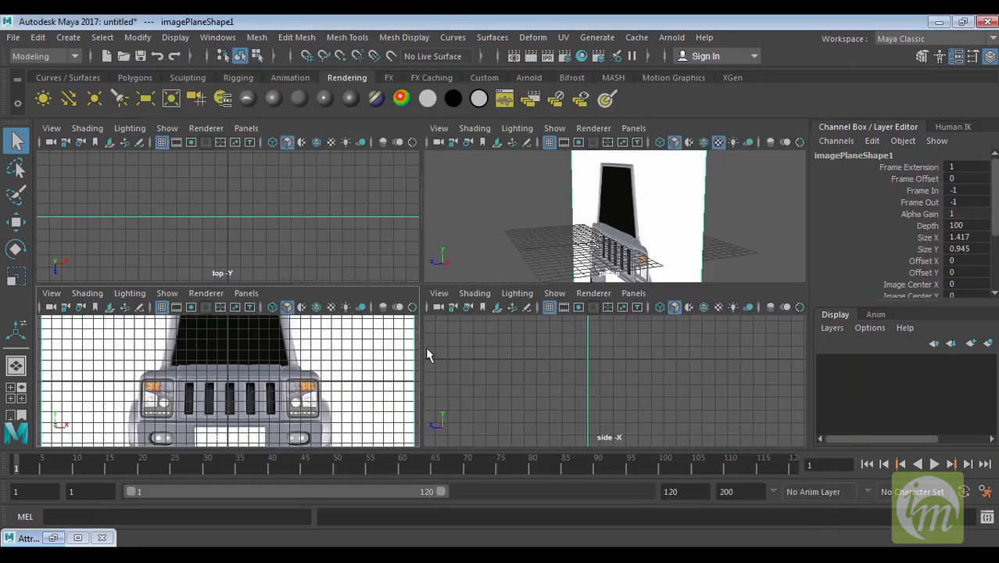
# Import car side.jpg from the Desktop as an image plane in the side view.
pyautogui.click(440, 296)
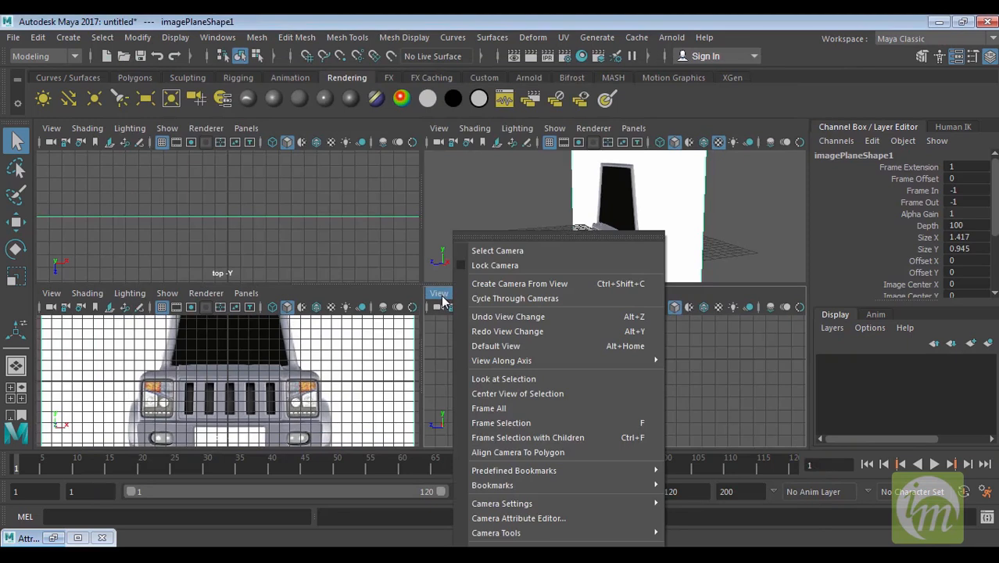
pyautogui.moveTo(547, 544)
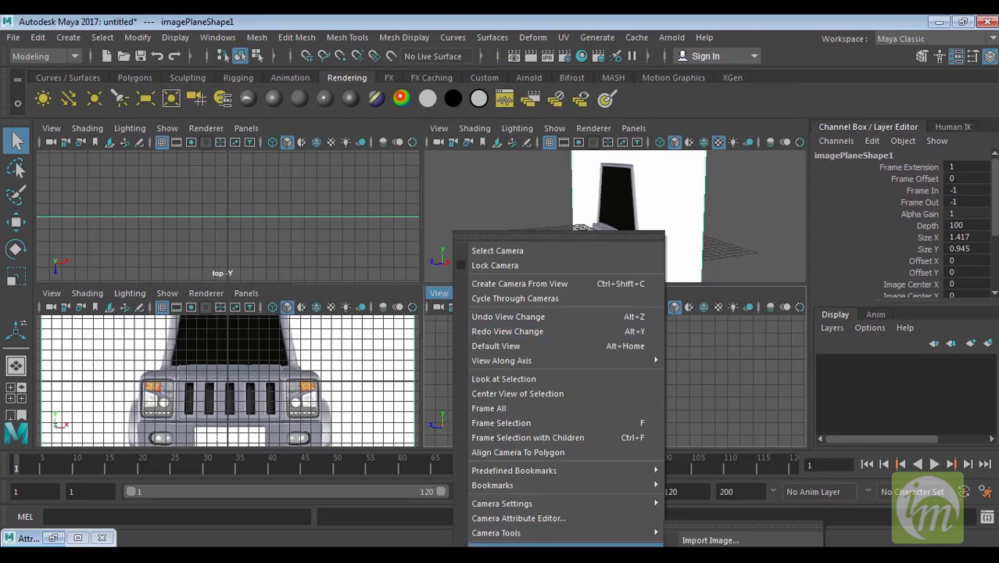
pyautogui.click(726, 540)
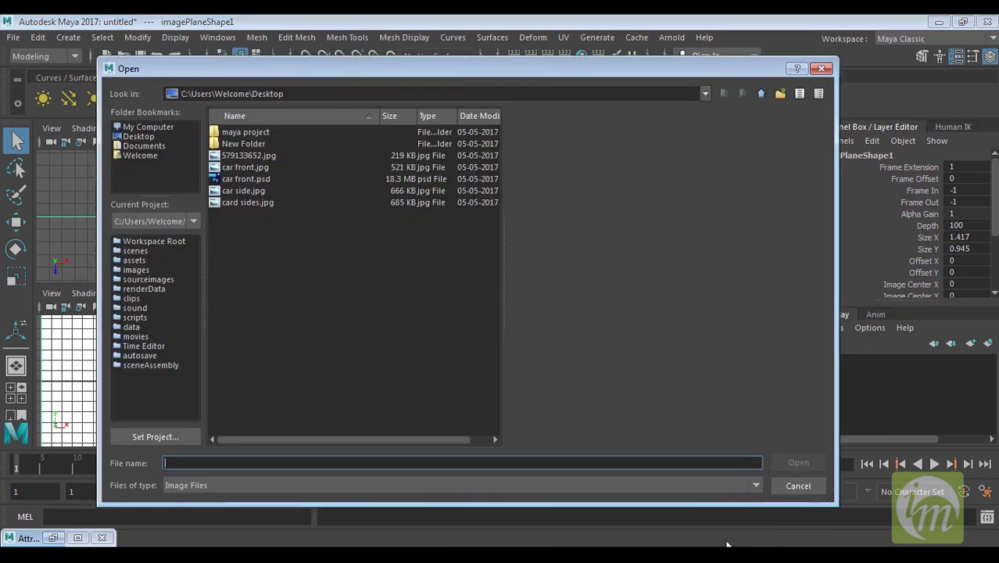
pyautogui.click(253, 190)
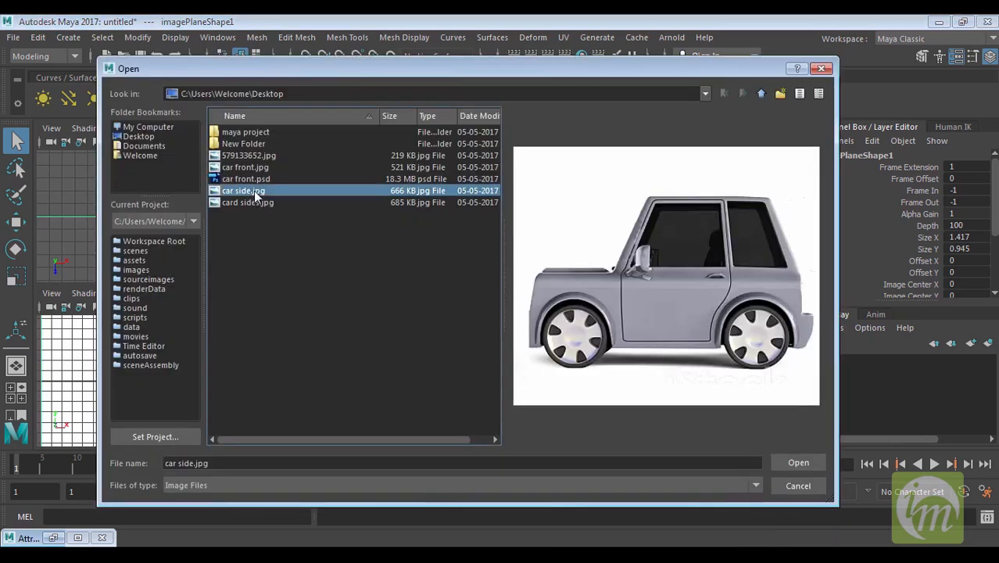
pyautogui.click(797, 461)
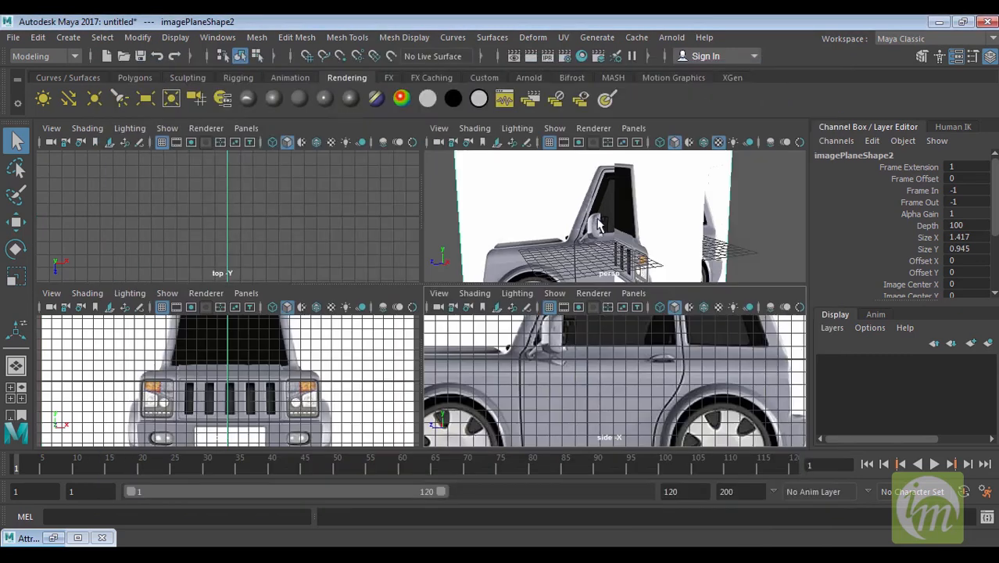
# Maximize the perspective view, select the side image plane, and restore the Attribute Editor to show its attributes.
pyautogui.press('space')
pyautogui.scroll(-5, 578, 297)
pyautogui.moveTo(563, 303)
pyautogui.keyDown('alt'); pyautogui.mouseDown()
pyautogui.moveTo(537, 295)
pyautogui.moveTo(692, 325)
pyautogui.moveTo(560, 314)
pyautogui.moveTo(593, 315)
pyautogui.moveTo(488, 292)
pyautogui.moveTo(533, 292)
pyautogui.moveTo(566, 311)
pyautogui.mouseUp(); pyautogui.keyUp('alt')
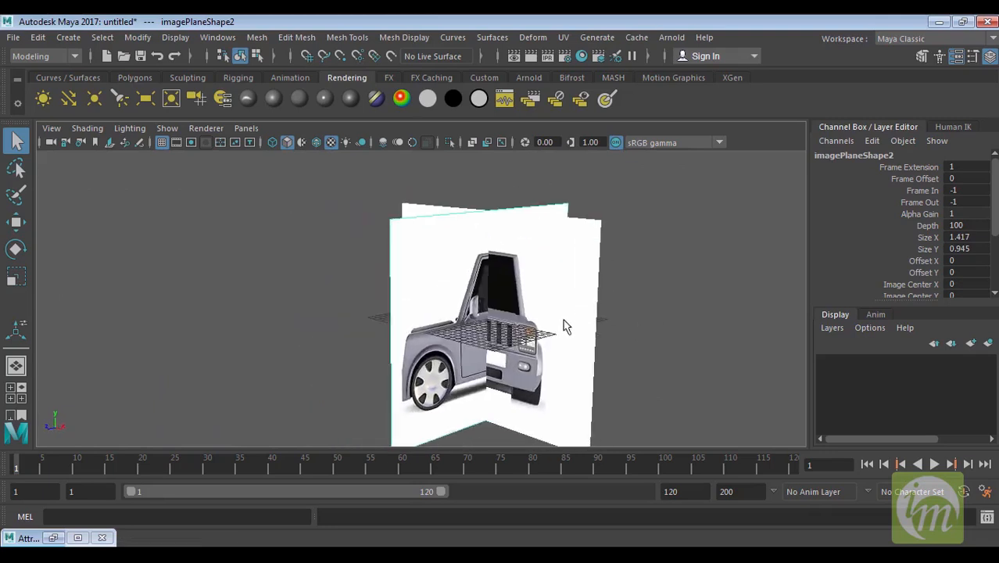
pyautogui.keyDown('alt'); pyautogui.moveTo(632, 342); pyautogui.dragTo(590, 314); pyautogui.keyUp('alt')
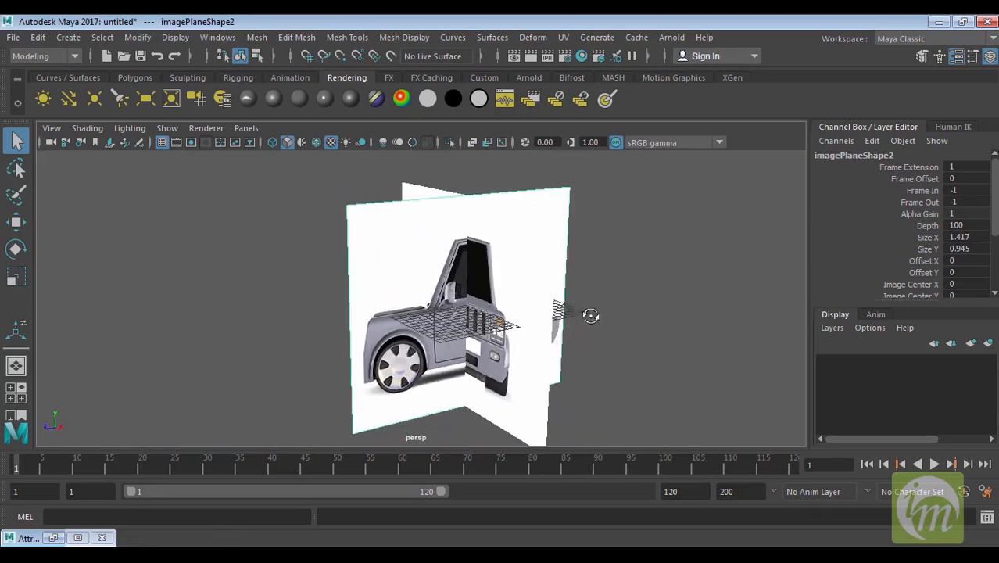
pyautogui.click(364, 261)
pyautogui.keyDown('alt'); pyautogui.moveTo(453, 286); pyautogui.dragTo(463, 271, button='middle'); pyautogui.keyUp('alt')
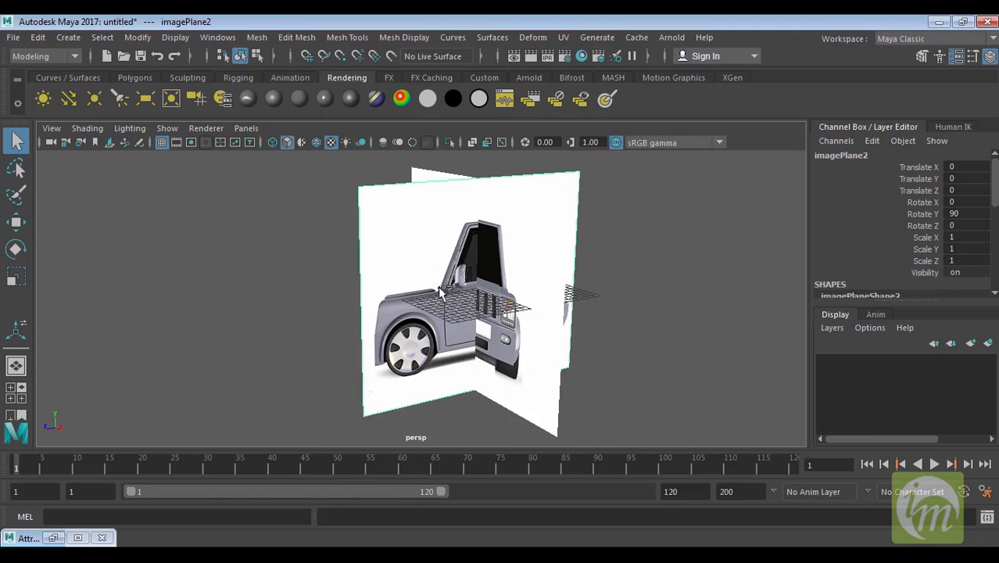
pyautogui.click(53, 537)
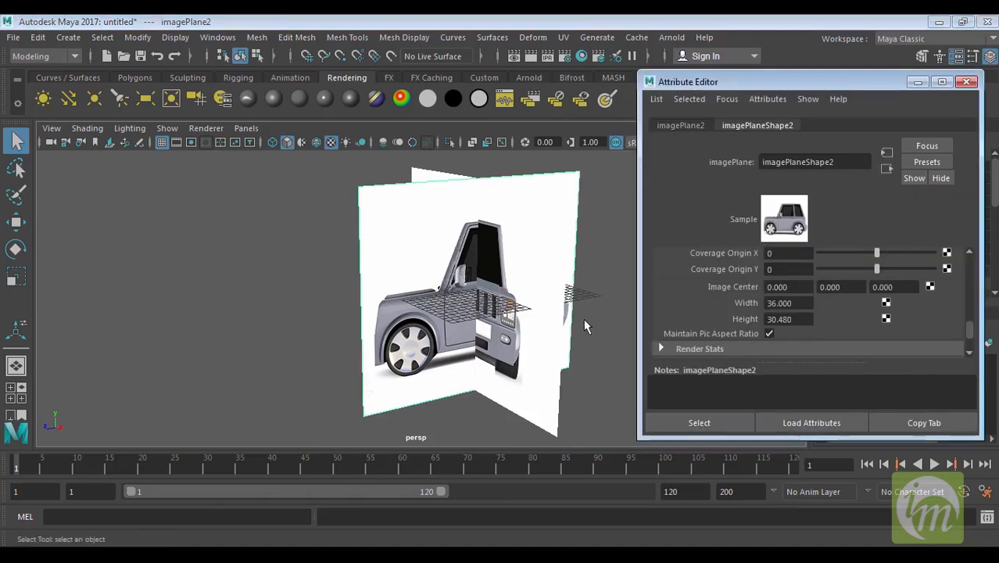
# Adjust the side image plane's height through 32 and 31.9 to 31.8, matching the side car's size to the front car.
pyautogui.keyDown('alt'); pyautogui.moveTo(525, 352); pyautogui.dragTo(446, 339, button='middle'); pyautogui.keyUp('alt')
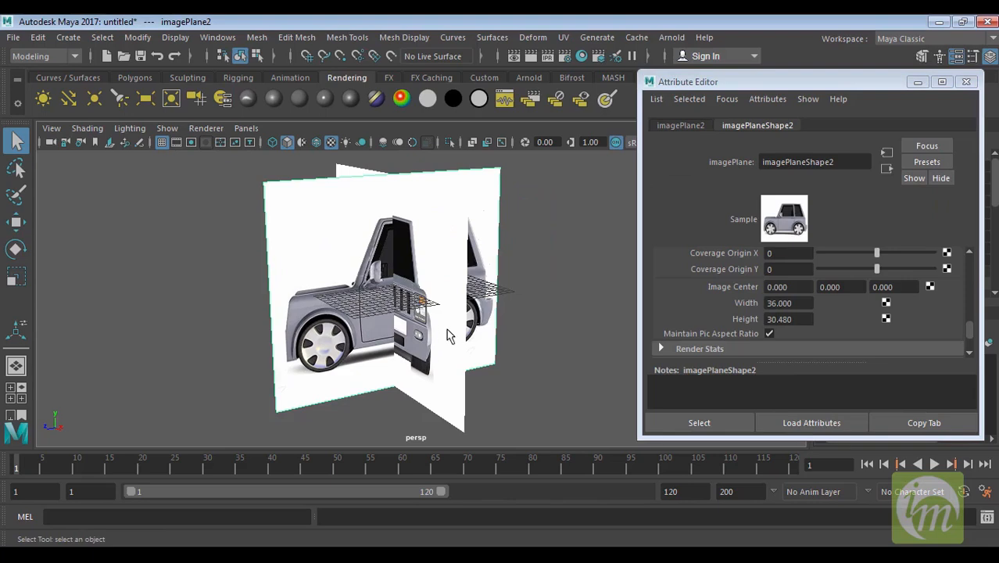
pyautogui.keyDown('alt'); pyautogui.moveTo(501, 326); pyautogui.dragTo(357, 248); pyautogui.keyUp('alt')
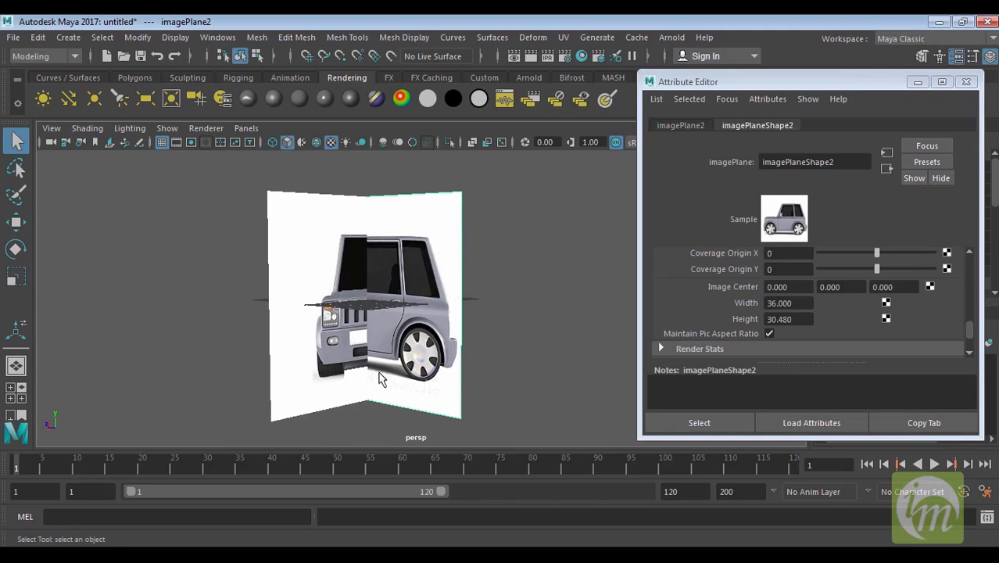
pyautogui.moveTo(805, 318); pyautogui.dragTo(656, 320)
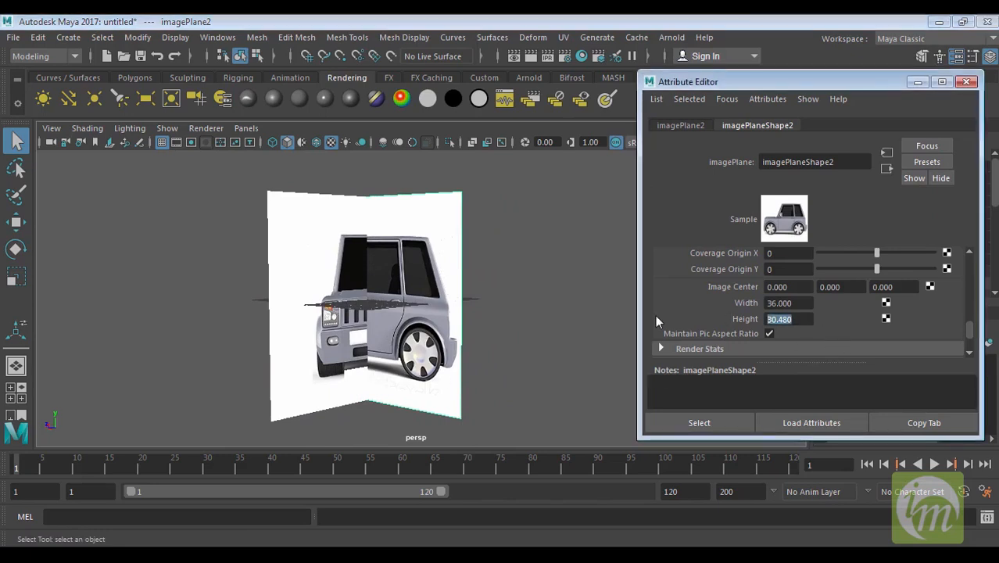
pyautogui.write('32')
pyautogui.press('Return')
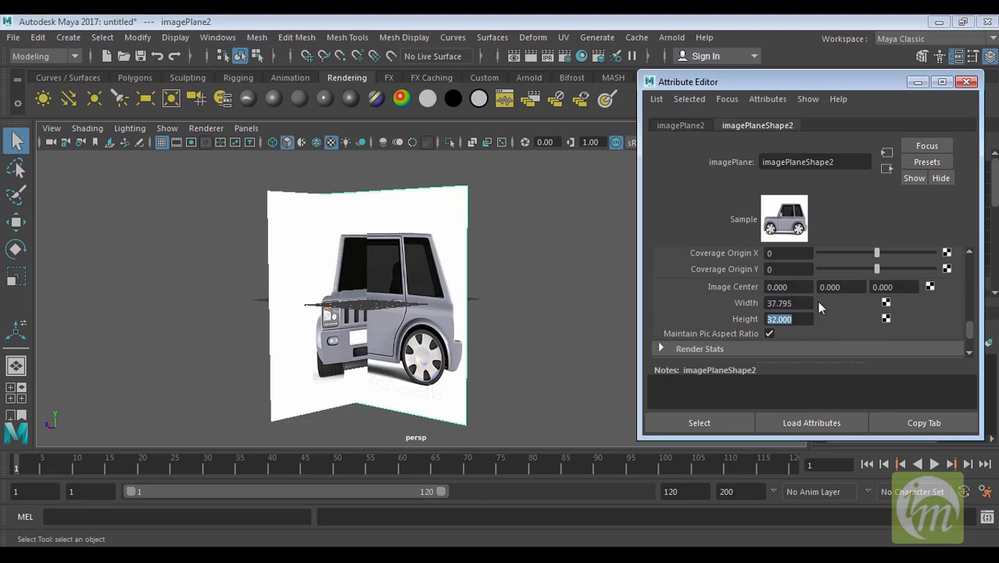
pyautogui.write('31.9')
pyautogui.press('Return')
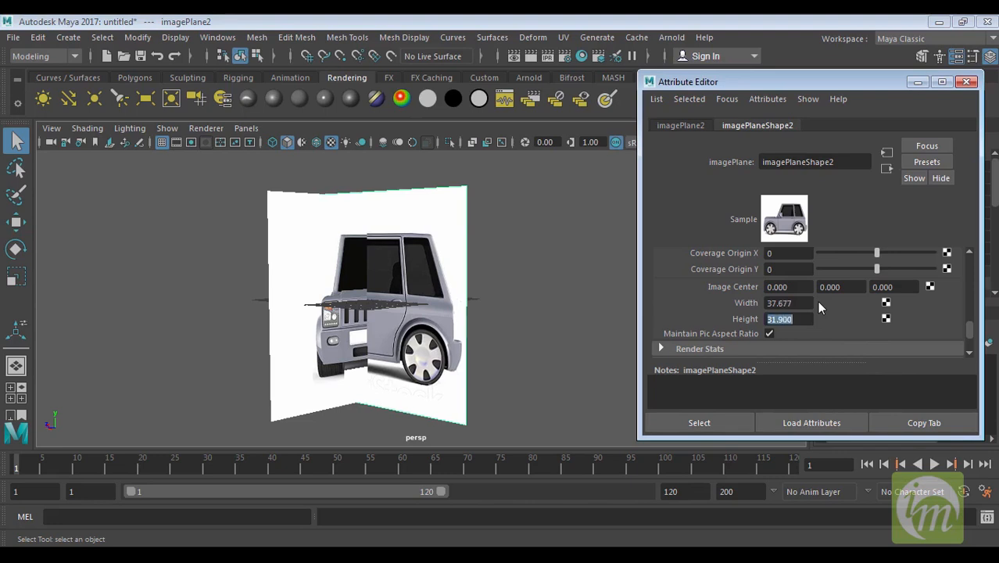
pyautogui.click(784, 318)
pyautogui.press('BackSpace')
pyautogui.write('8')
pyautogui.press('Return')
# Shift the side image plane away from the origin in negative X using its Image Center X value.
pyautogui.keyDown('alt'); pyautogui.moveTo(537, 384); pyautogui.dragTo(576, 376); pyautogui.keyUp('alt')
pyautogui.keyDown('alt'); pyautogui.moveTo(542, 336); pyautogui.dragTo(526, 383); pyautogui.keyUp('alt')
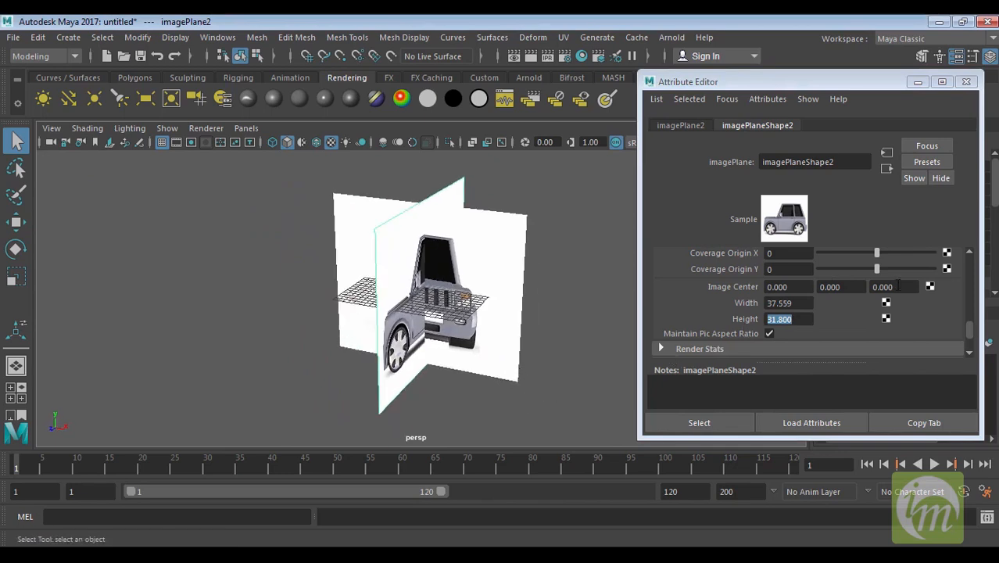
pyautogui.click(801, 288)
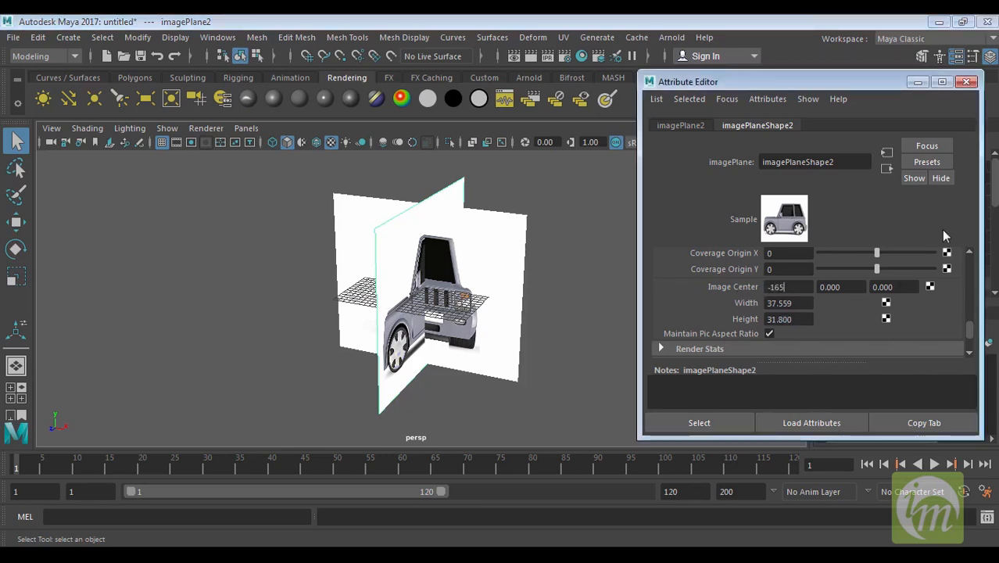
pyautogui.press('Return')
# Select the front image plane and set its Image Center Z to -15.
pyautogui.keyDown('alt'); pyautogui.moveTo(559, 317); pyautogui.dragTo(569, 310); pyautogui.keyUp('alt')
pyautogui.moveTo(505, 190); pyautogui.dragTo(547, 243)
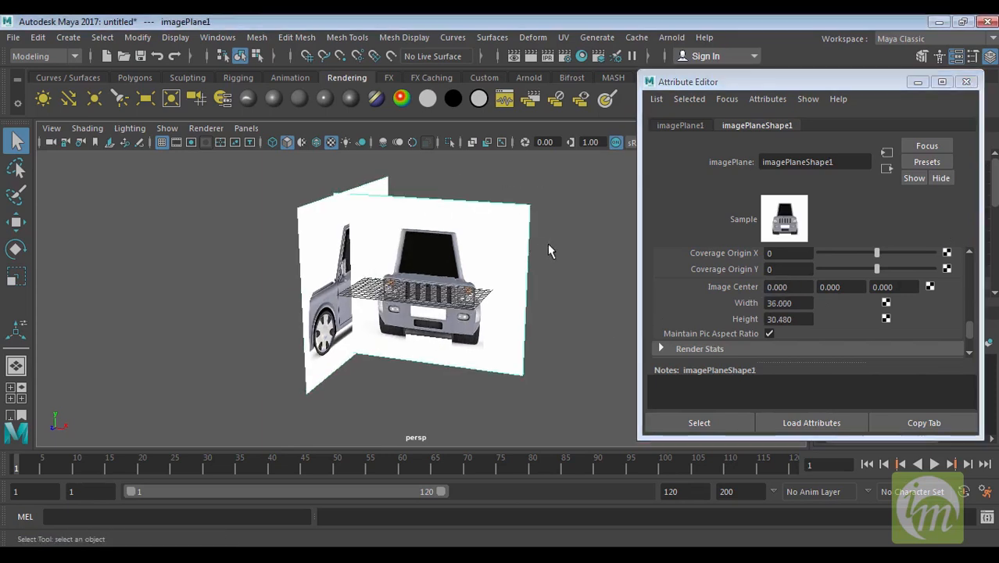
pyautogui.click(904, 287)
pyautogui.write('-15')
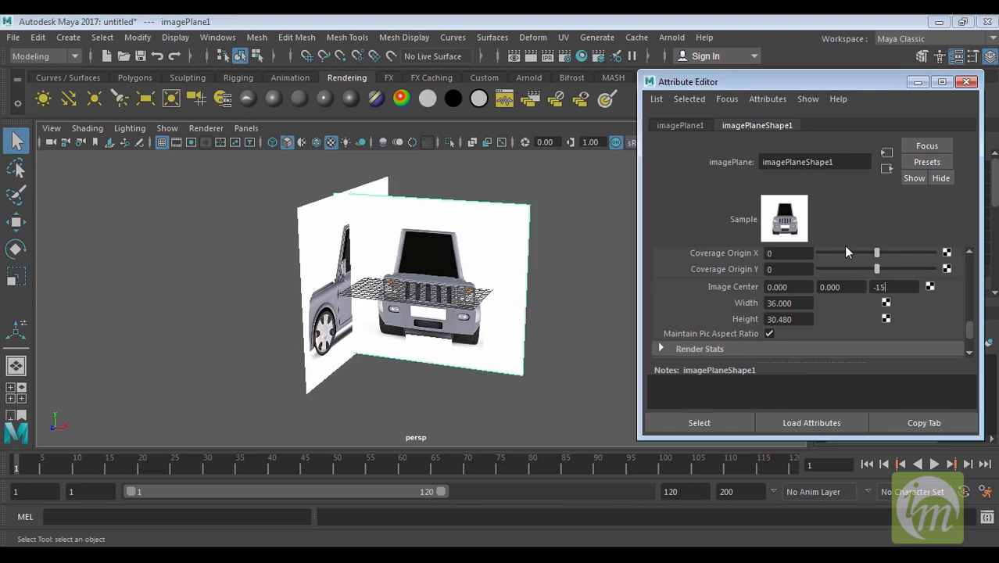
pyautogui.press('Return')
pyautogui.keyDown('alt'); pyautogui.moveTo(423, 281); pyautogui.dragTo(402, 293); pyautogui.keyUp('alt')
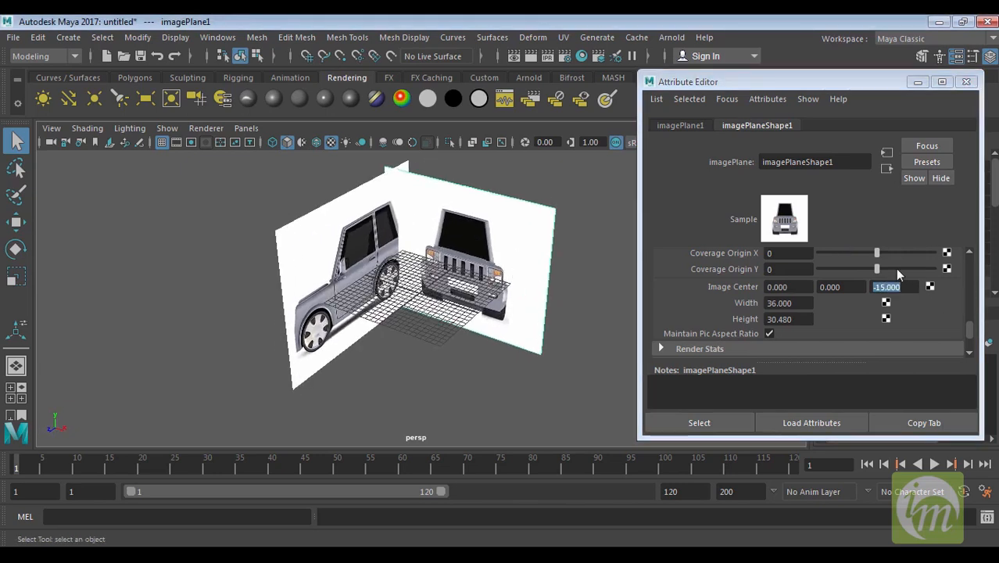
# Set the front image plane's Image Center Z to -20.
pyautogui.press('1')
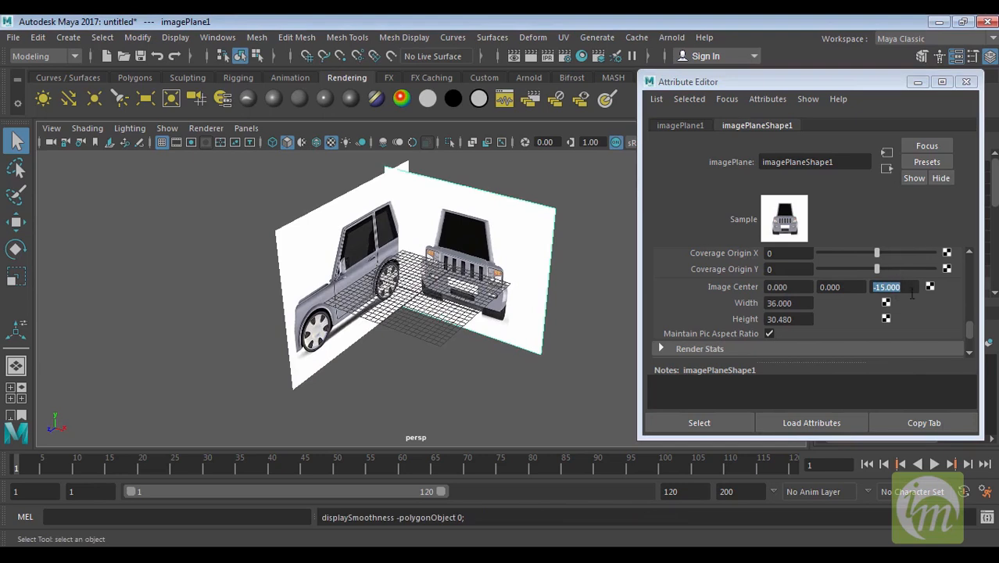
pyautogui.moveTo(906, 286); pyautogui.dragTo(829, 286)
pyautogui.write('-2')
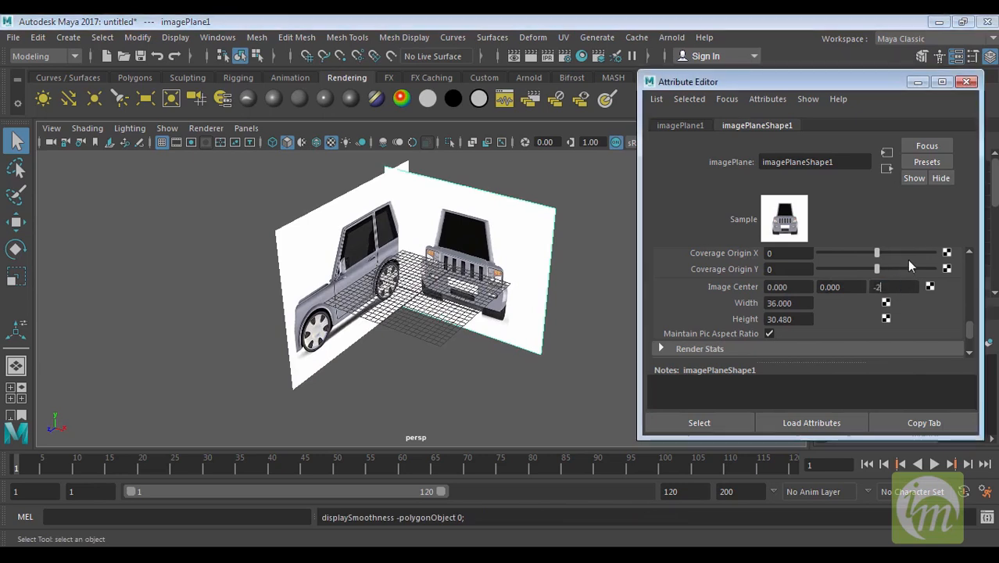
pyautogui.write('0')
pyautogui.press('Return')
# Select the side image plane, set its Image Center X to -20, and close the Attribute Editor.
pyautogui.keyDown('alt'); pyautogui.moveTo(386, 343); pyautogui.dragTo(360, 316); pyautogui.keyUp('alt')
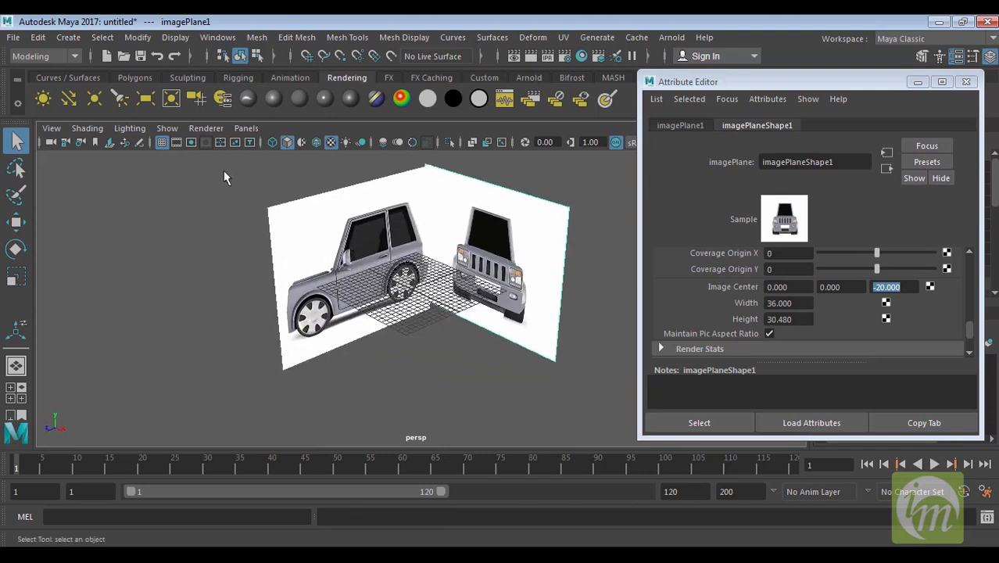
pyautogui.click(294, 230)
pyautogui.doubleClick(782, 287)
pyautogui.write('-20')
pyautogui.press('Return')
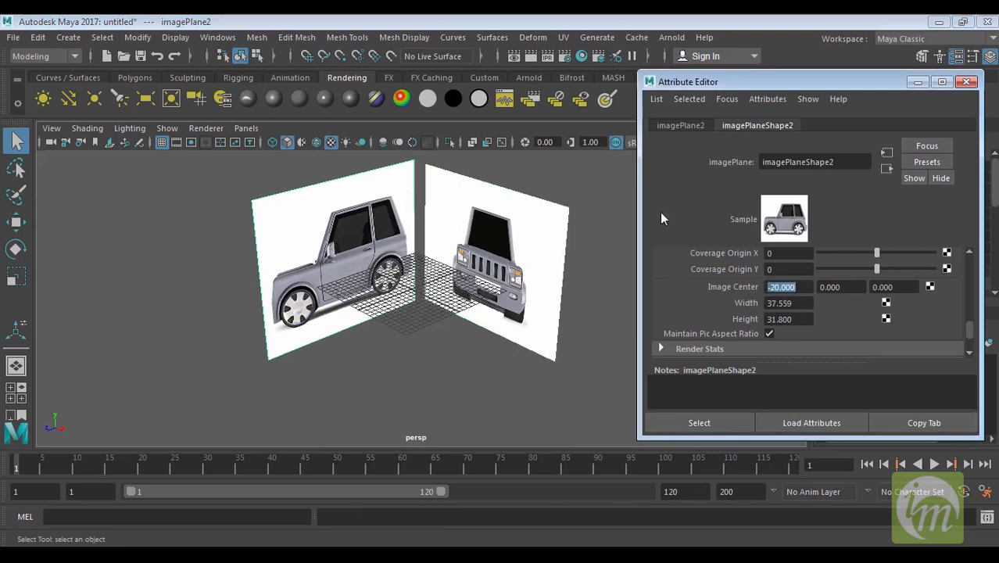
pyautogui.moveTo(395, 303)
pyautogui.keyDown('alt'); pyautogui.mouseDown()
pyautogui.moveTo(400, 279)
pyautogui.moveTo(376, 305)
pyautogui.mouseUp(); pyautogui.keyUp('alt')
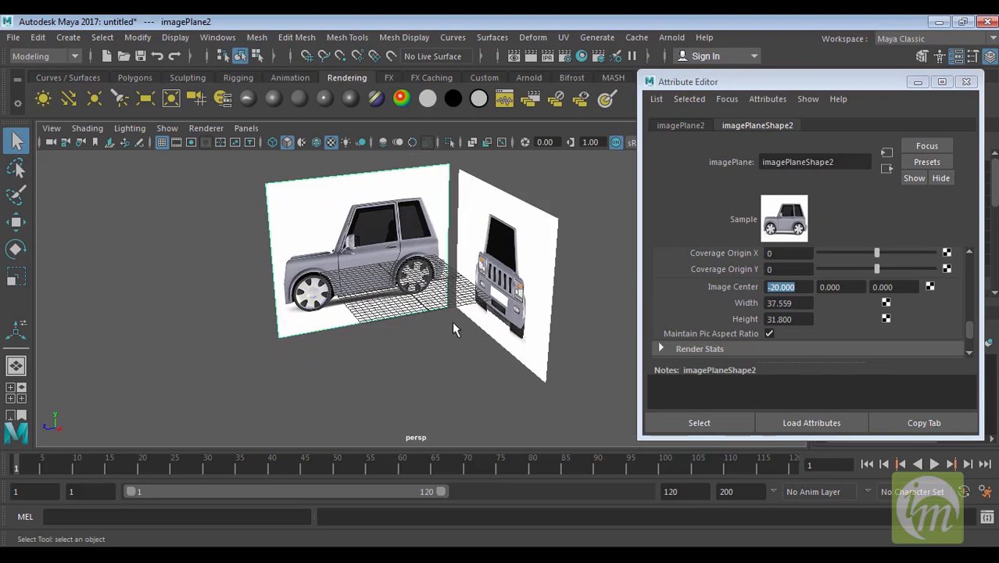
pyautogui.click(966, 82)
pyautogui.keyDown('alt'); pyautogui.moveTo(519, 327); pyautogui.dragTo(544, 350); pyautogui.keyUp('alt')
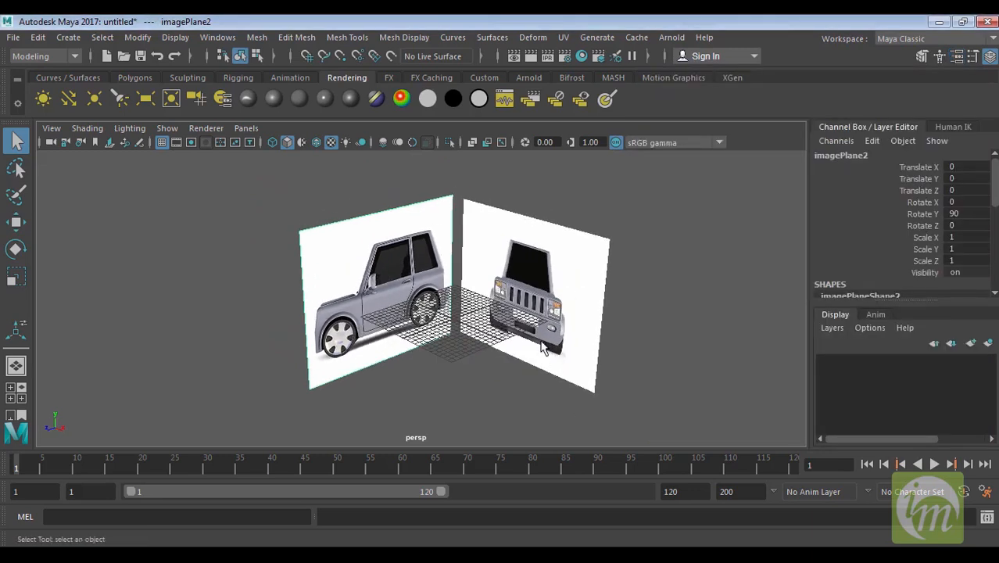
pyautogui.keyDown('alt'); pyautogui.moveTo(544, 349); pyautogui.dragTo(553, 334, button='middle'); pyautogui.keyUp('alt')
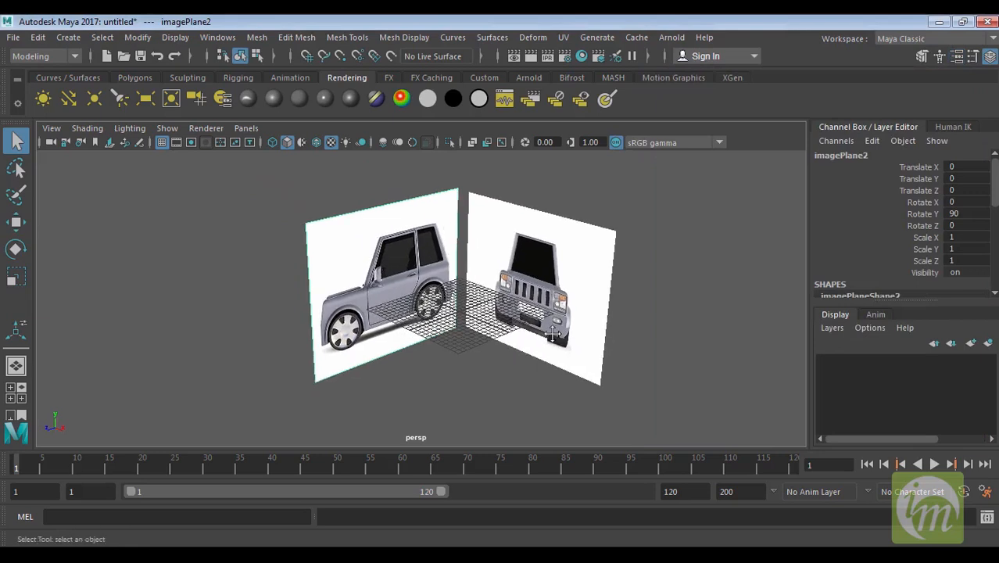
# Set the maya project folder on the Desktop as the current project.
pyautogui.hotkey('ctrl', 's')
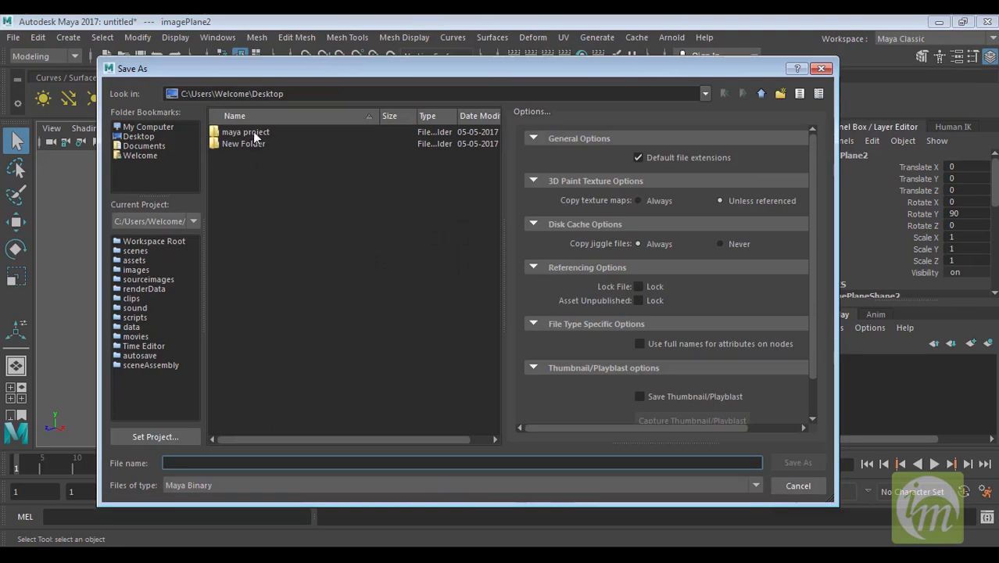
pyautogui.click(797, 485)
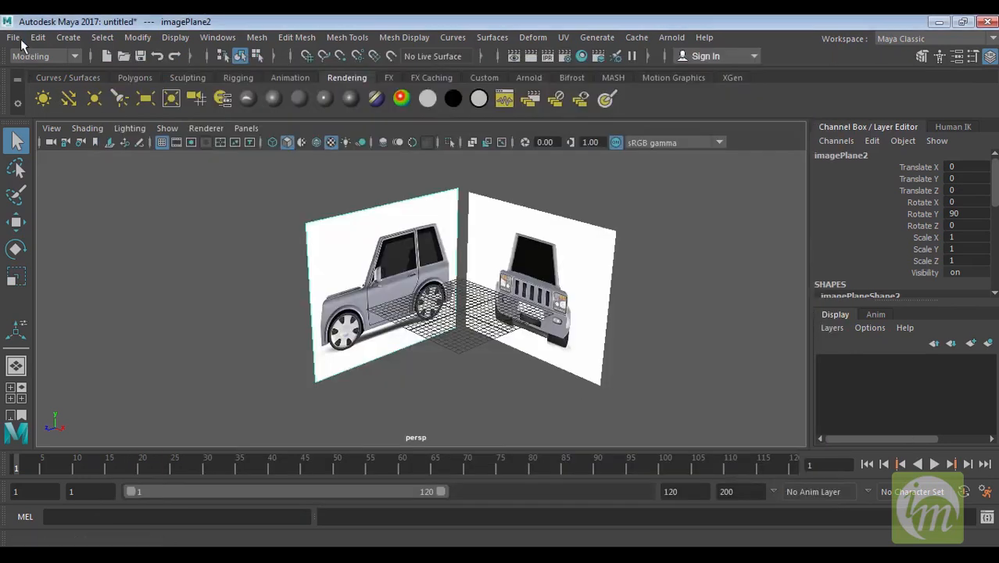
pyautogui.click(13, 37)
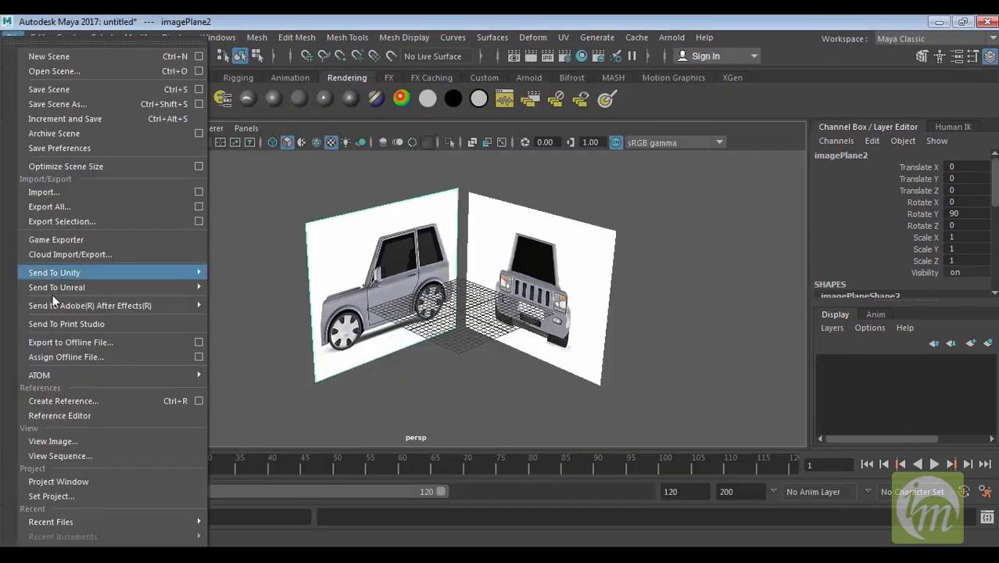
pyautogui.click(107, 495)
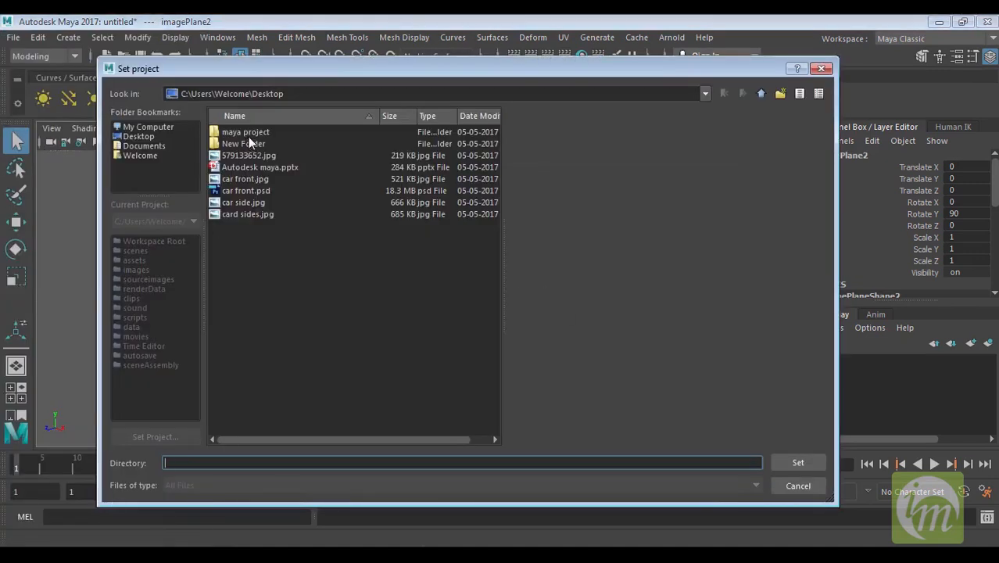
pyautogui.click(236, 134)
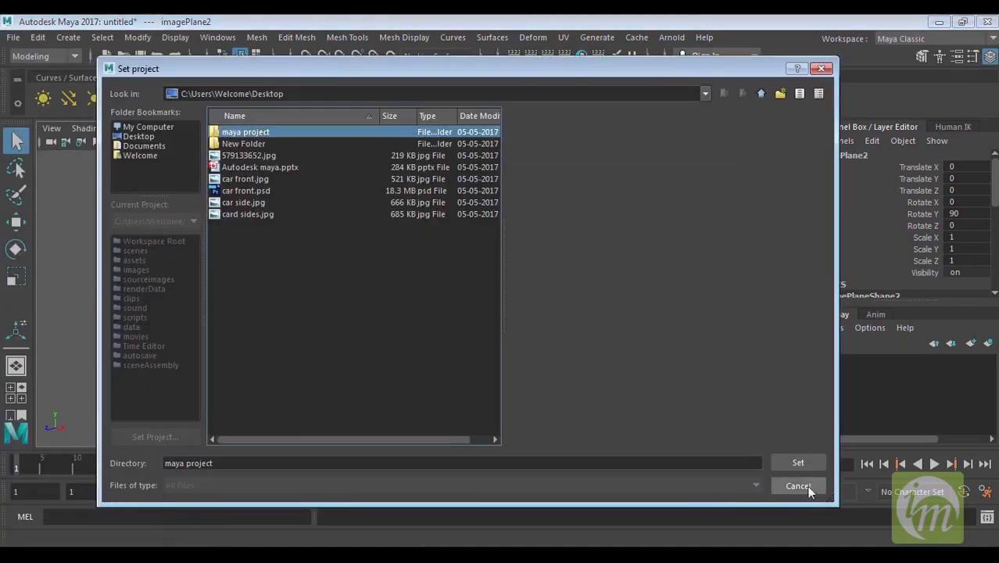
pyautogui.click(797, 462)
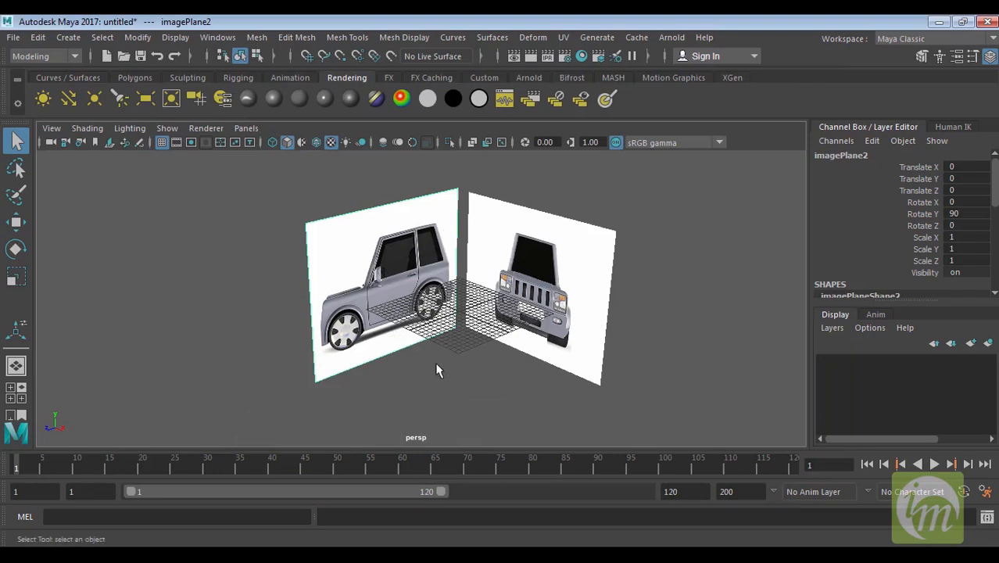
# Save the scene to the Desktop as a Maya Binary file named car model.
pyautogui.click(141, 56)
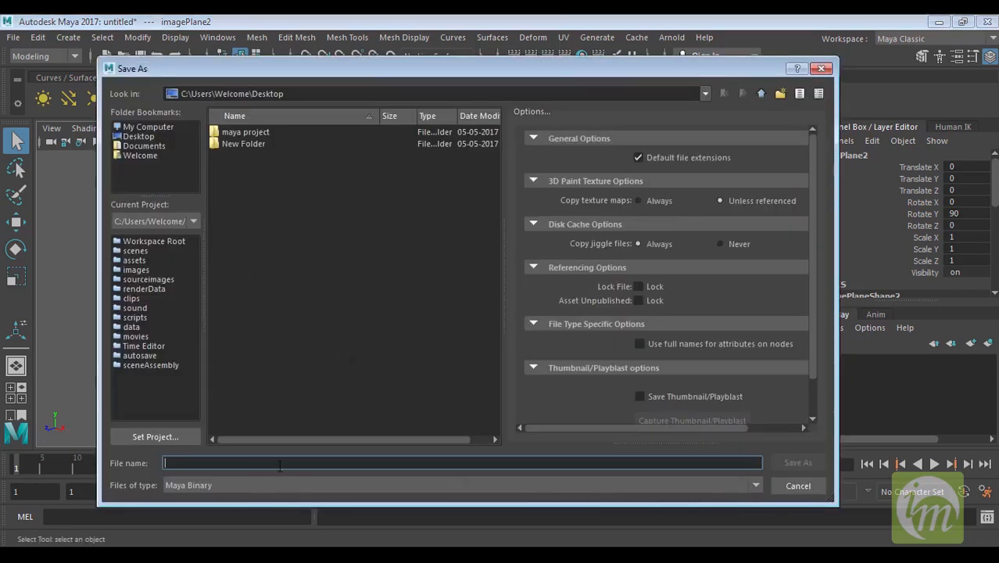
pyautogui.write('car')
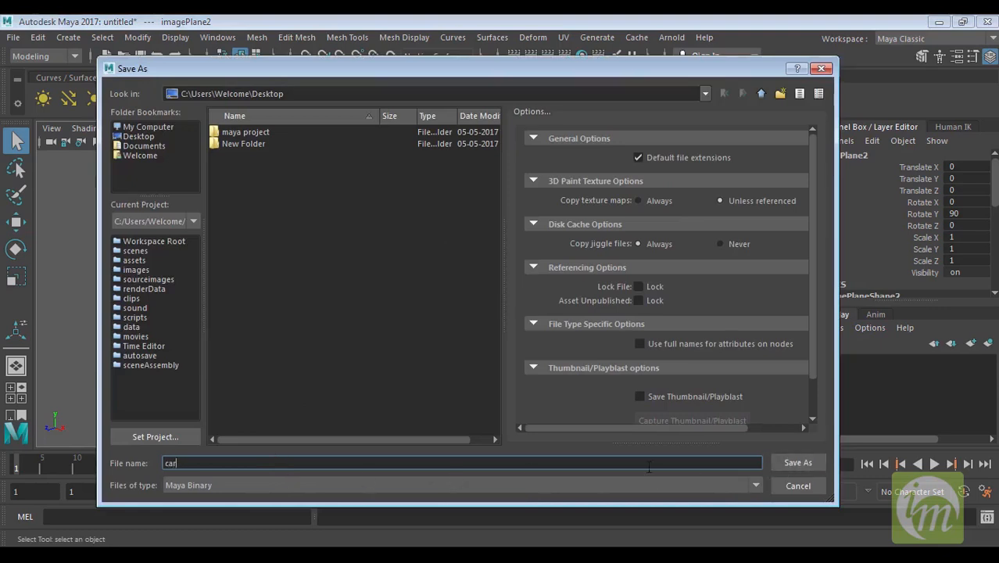
pyautogui.write(' model')
pyautogui.press('Return')
pyautogui.keyDown('alt'); pyautogui.moveTo(434, 368); pyautogui.dragTo(456, 366); pyautogui.keyUp('alt')
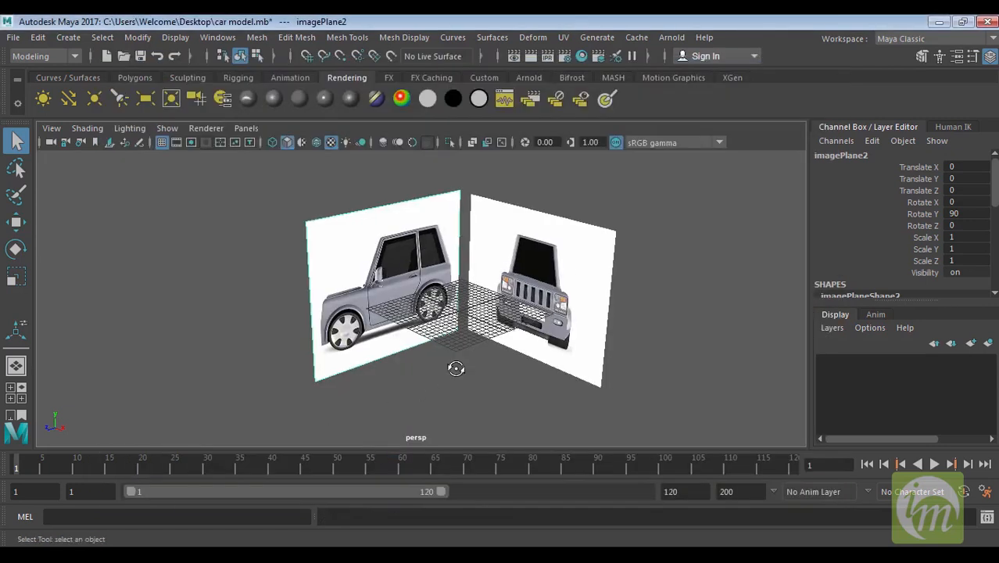
# Draw a polygon cube over the door area between the wheels in the side view, about 9 wide, 8.7 high and 12.5 deep.
pyautogui.press('space')
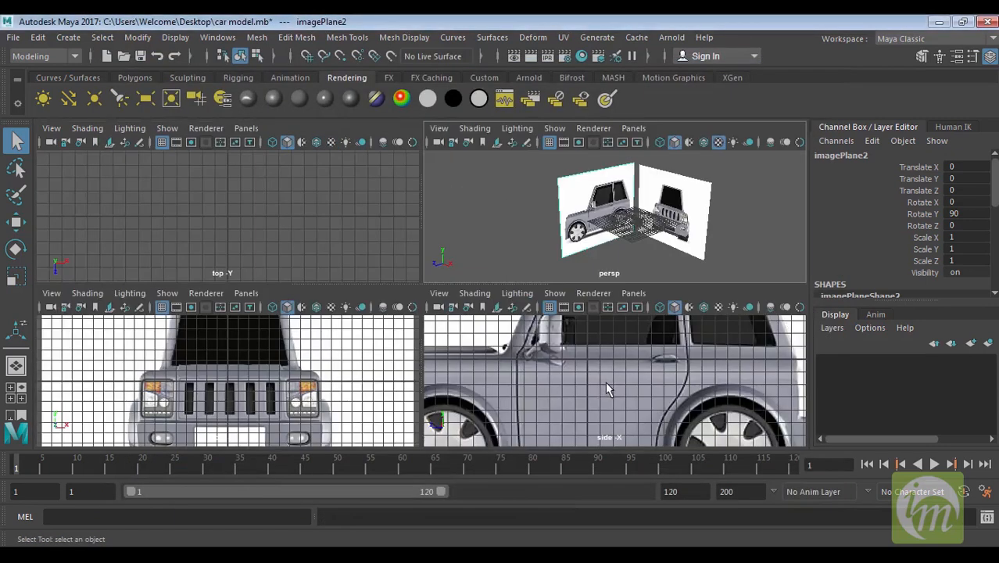
pyautogui.press('space')
pyautogui.press('f')
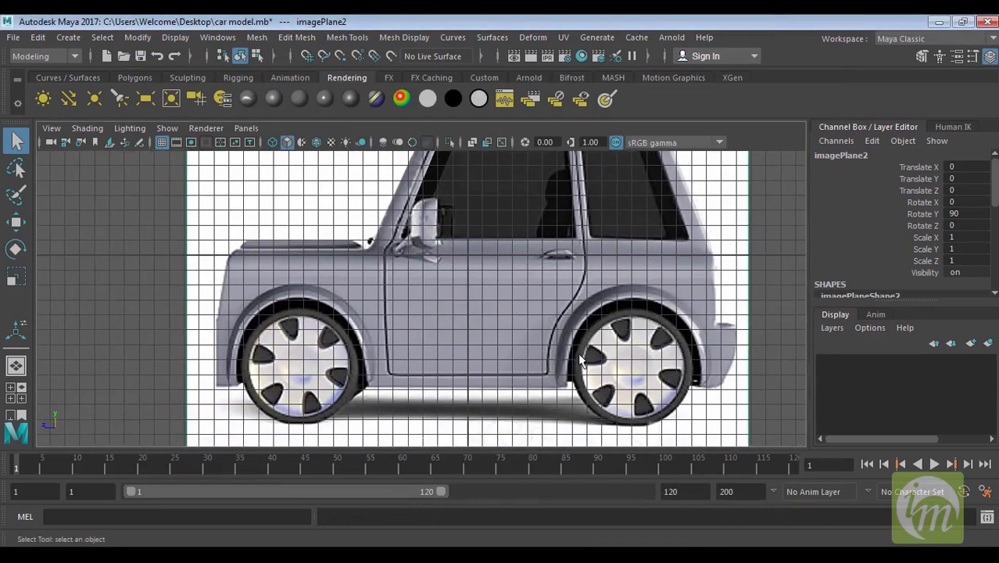
pyautogui.keyDown('alt'); pyautogui.moveTo(599, 360); pyautogui.dragTo(592, 363, button='middle'); pyautogui.keyUp('alt')
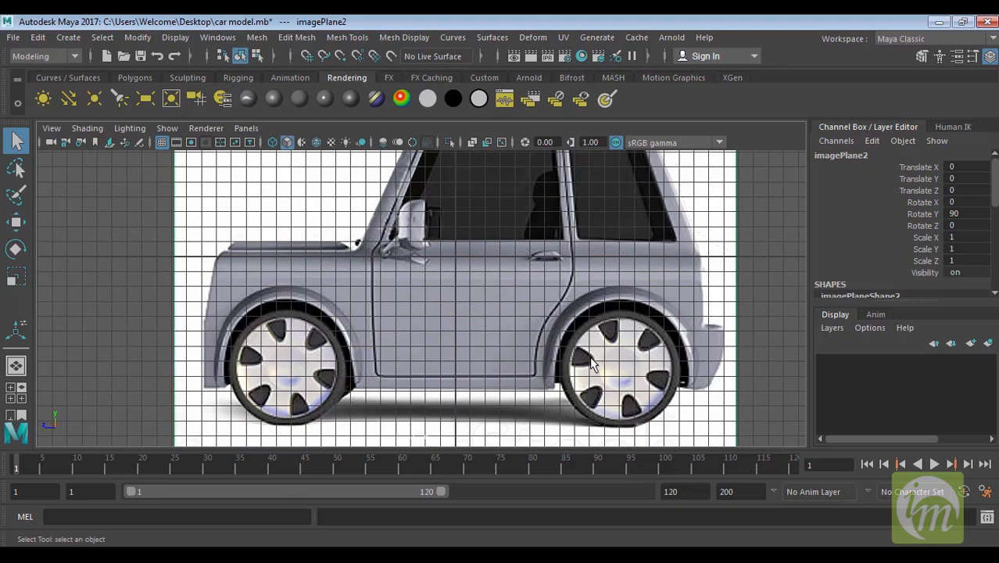
pyautogui.keyDown('alt'); pyautogui.moveTo(591, 363); pyautogui.dragTo(577, 351, button='middle'); pyautogui.keyUp('alt')
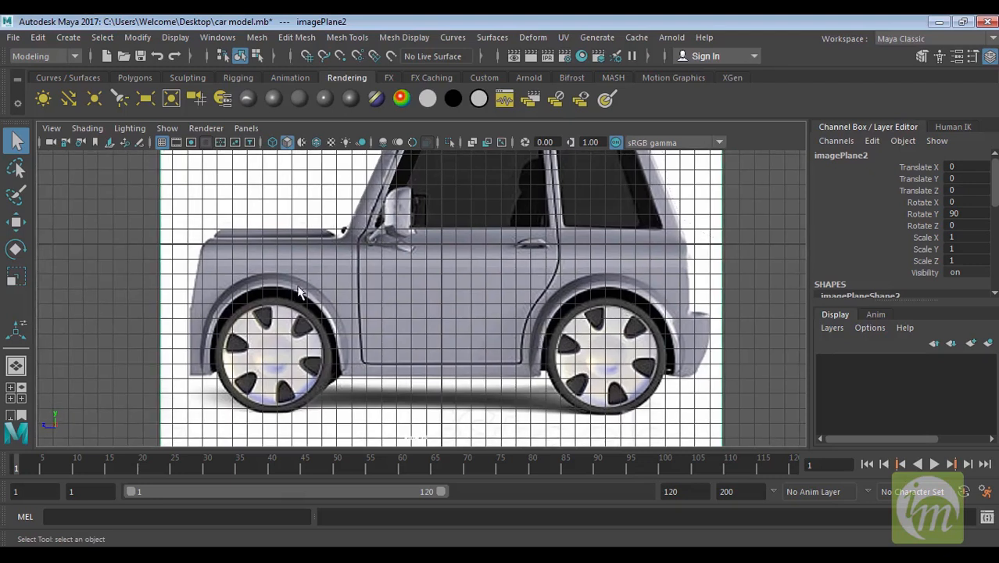
pyautogui.click(126, 76)
pyautogui.click(69, 99)
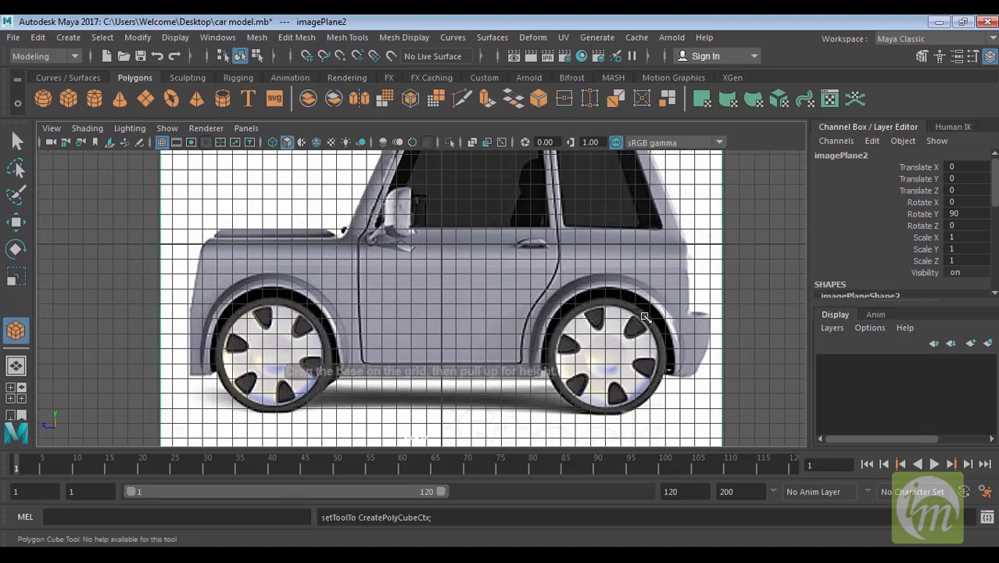
pyautogui.keyDown('alt'); pyautogui.moveTo(605, 341); pyautogui.dragTo(618, 310, button='middle'); pyautogui.keyUp('alt')
pyautogui.keyDown('alt'); pyautogui.moveTo(553, 346); pyautogui.dragTo(565, 368, button='middle'); pyautogui.keyUp('alt')
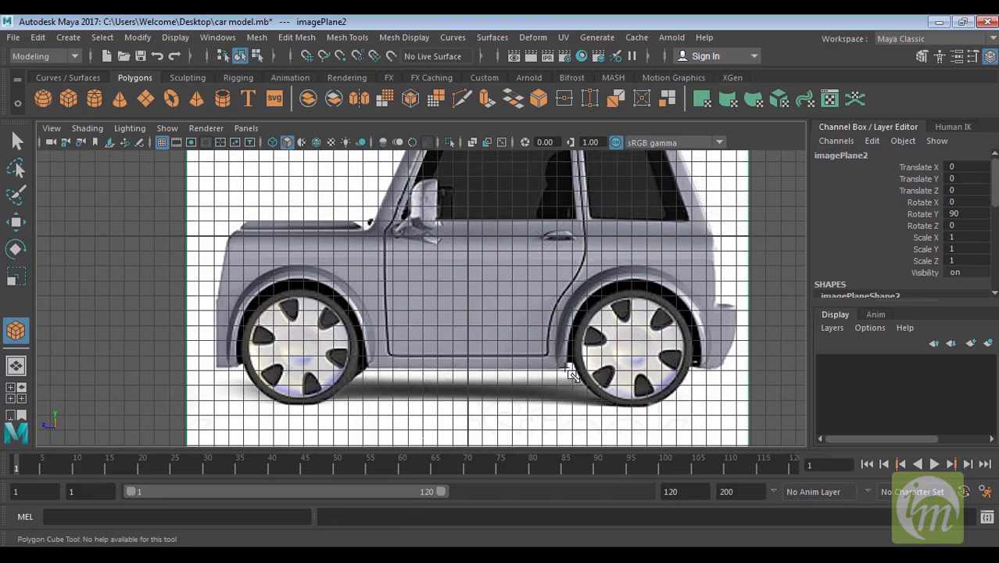
pyautogui.moveTo(556, 367); pyautogui.dragTo(370, 233)
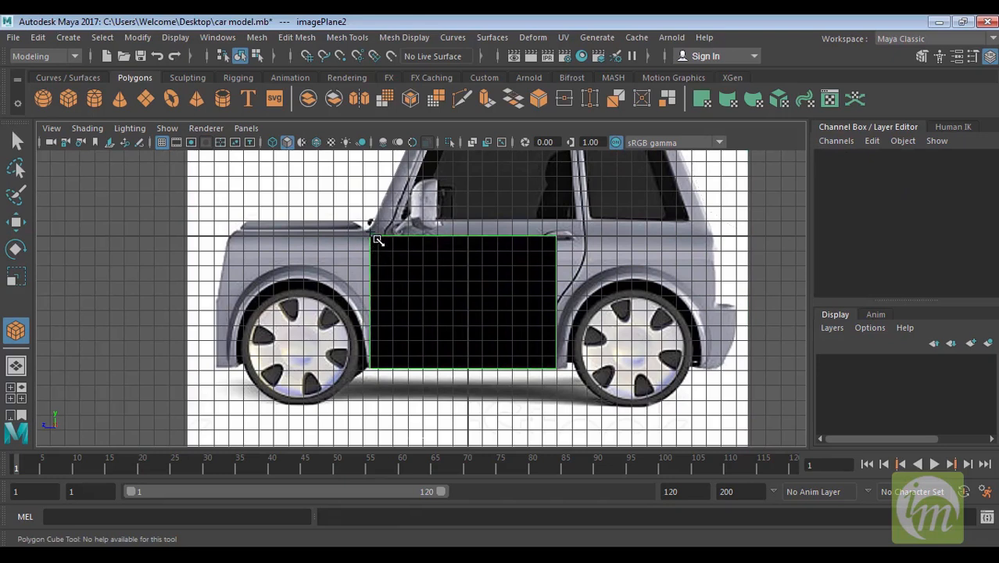
pyautogui.moveTo(447, 274); pyautogui.dragTo(468, 160)
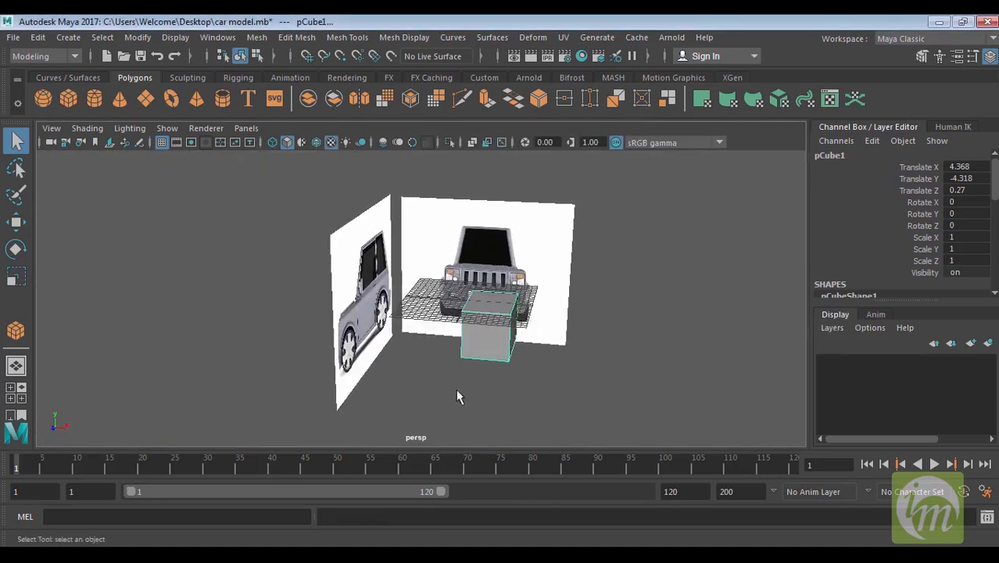
# Show the new cube in the side view and bring up its polyCube1 input dimensions.
pyautogui.press('space')
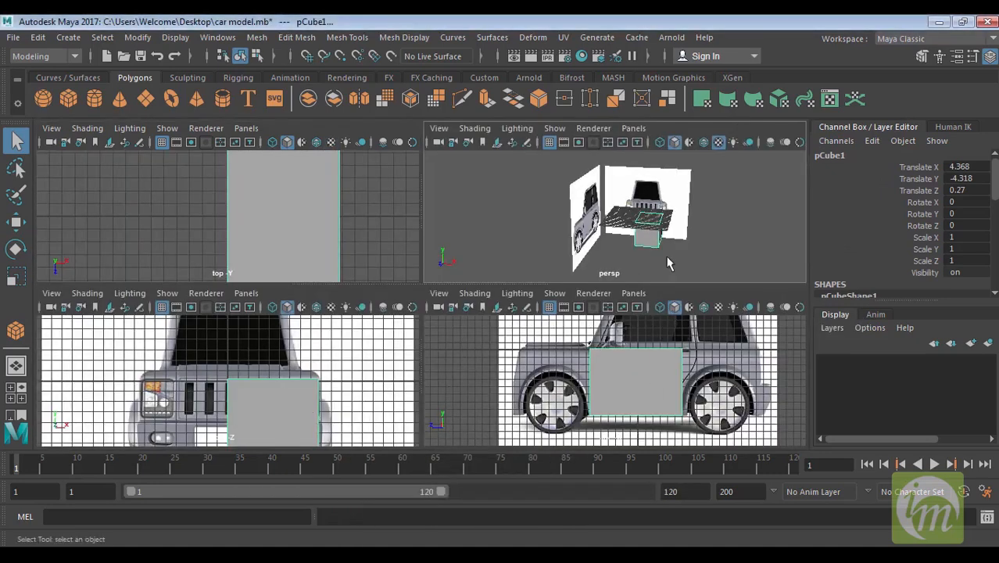
pyautogui.press('space')
pyautogui.keyDown('alt'); pyautogui.moveTo(508, 313); pyautogui.dragTo(486, 294, button='middle'); pyautogui.keyUp('alt')
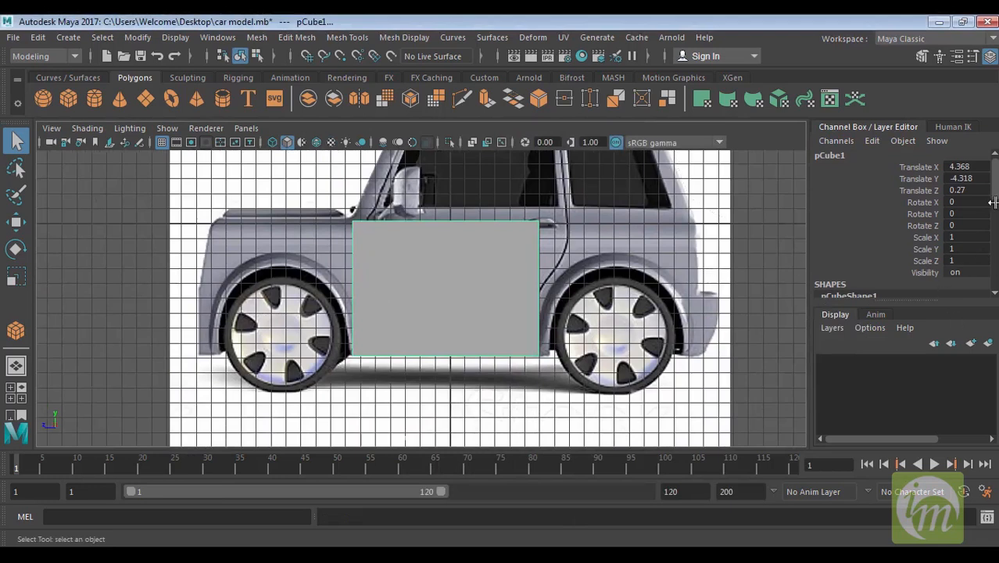
pyautogui.moveTo(993, 187); pyautogui.dragTo(993, 283)
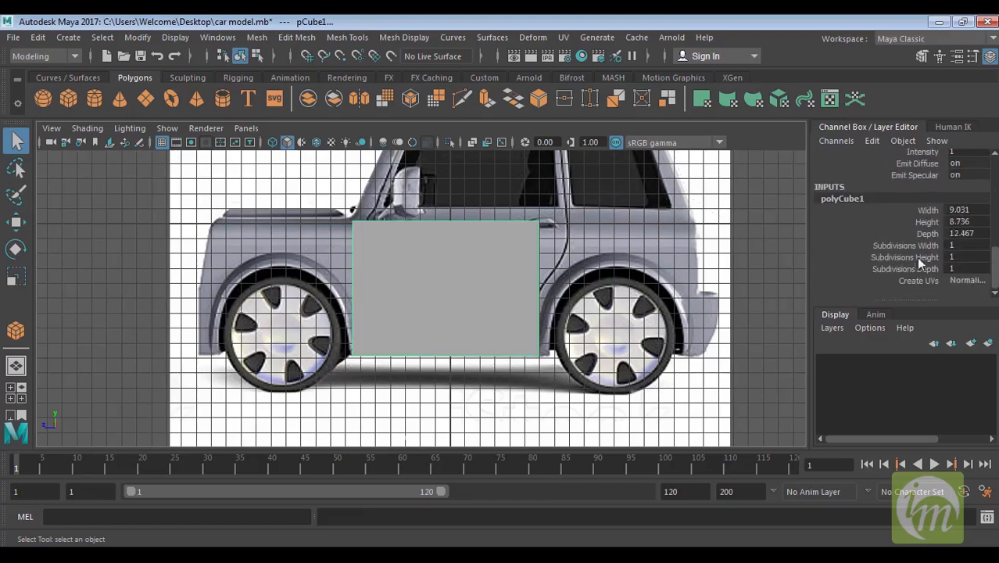
pyautogui.click(927, 223)
pyautogui.moveTo(773, 268); pyautogui.dragTo(539, 298, button='middle')
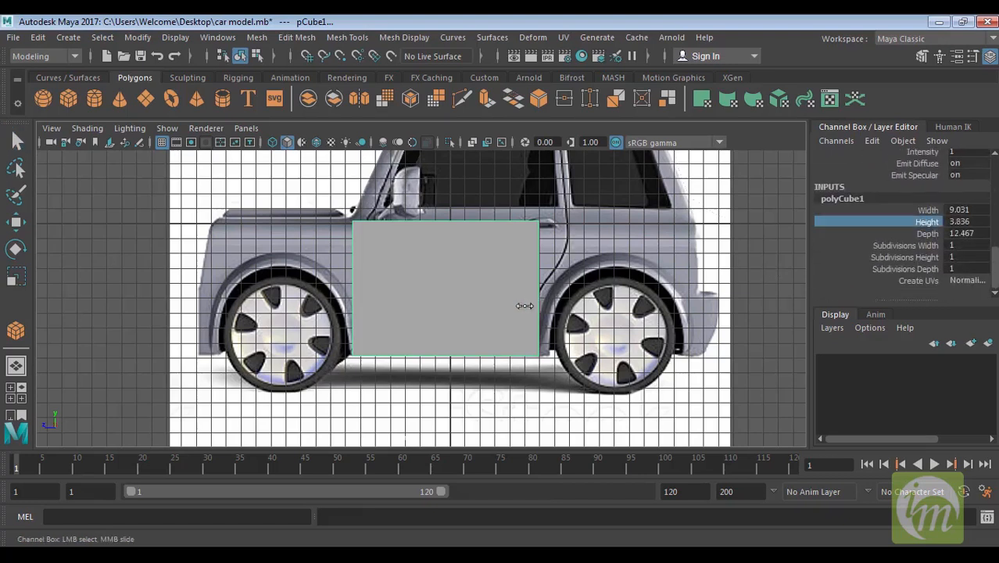
pyautogui.hotkey('ctrl', 'z')
pyautogui.click(928, 234)
pyautogui.moveTo(603, 268); pyautogui.dragTo(576, 275, button='middle')
pyautogui.hotkey('ctrl', 'z')
# Reduce the cube's Width to about 4.631 and move it down to Y about -6.429, in line with the car's lower body edge.
pyautogui.click(928, 210)
pyautogui.moveTo(734, 269); pyautogui.dragTo(670, 271, button='middle')
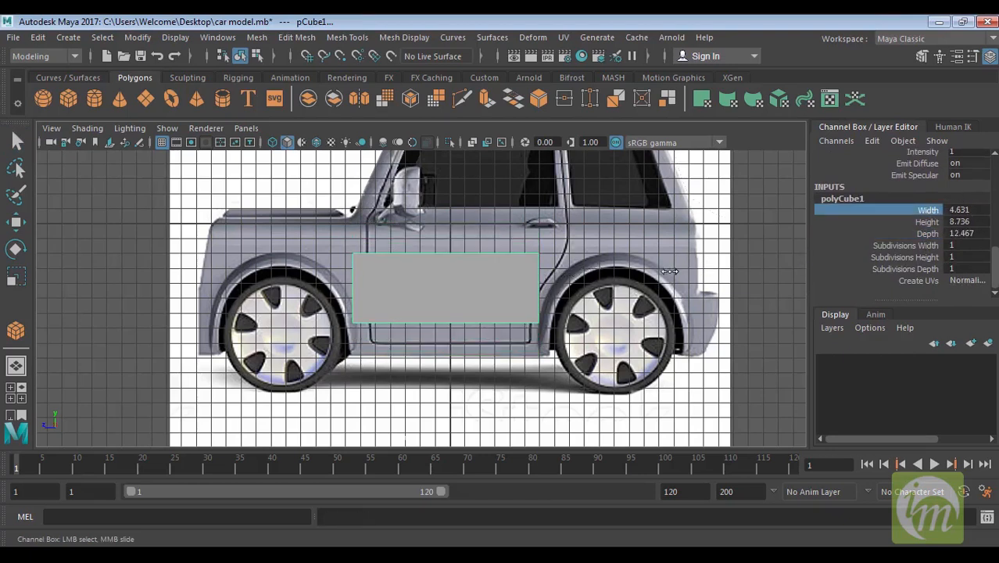
pyautogui.press('w')
pyautogui.moveTo(445, 248); pyautogui.dragTo(445, 281)
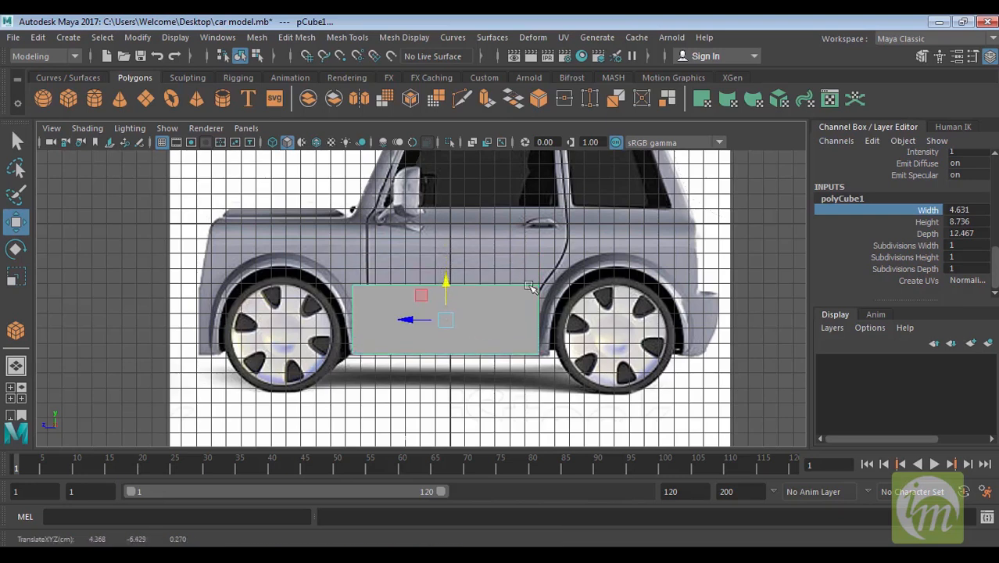
pyautogui.keyDown('alt'); pyautogui.moveTo(608, 286); pyautogui.dragTo(608, 299, button='middle'); pyautogui.keyUp('alt')
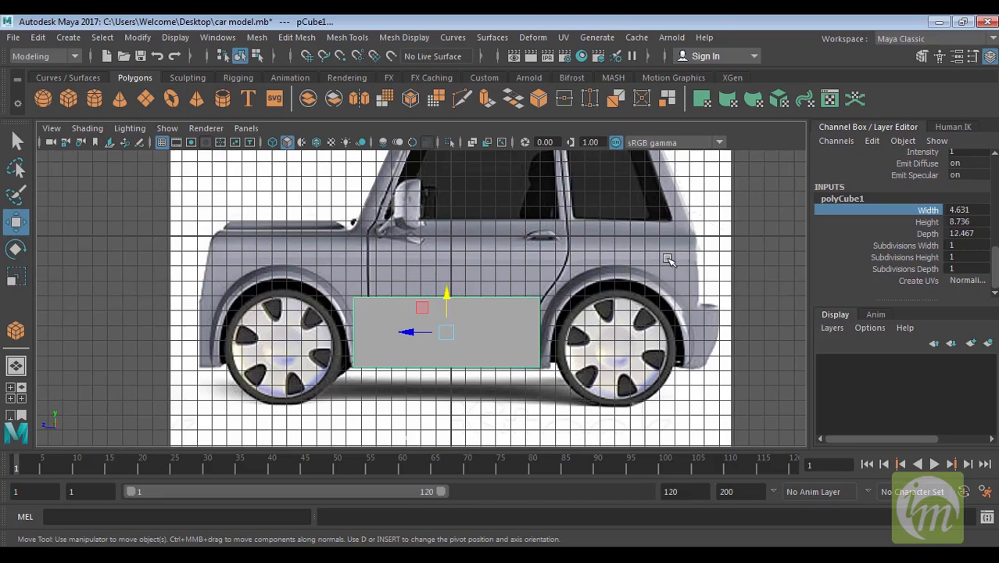
# Put the cube in face selection mode in the perspective view and select its top face.
pyautogui.press('space')
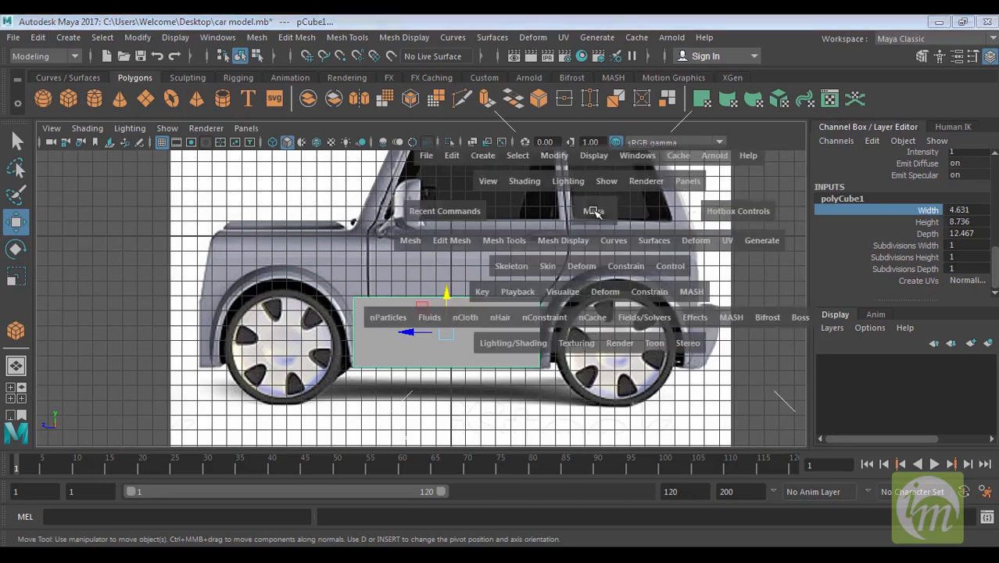
pyautogui.press('space')
pyautogui.keyDown('alt'); pyautogui.moveTo(625, 261); pyautogui.dragTo(473, 265); pyautogui.keyUp('alt')
pyautogui.moveTo(484, 271); pyautogui.dragTo(496, 192, button='right')
pyautogui.keyDown('alt'); pyautogui.moveTo(516, 236); pyautogui.dragTo(578, 262); pyautogui.keyUp('alt')
pyautogui.press('space')
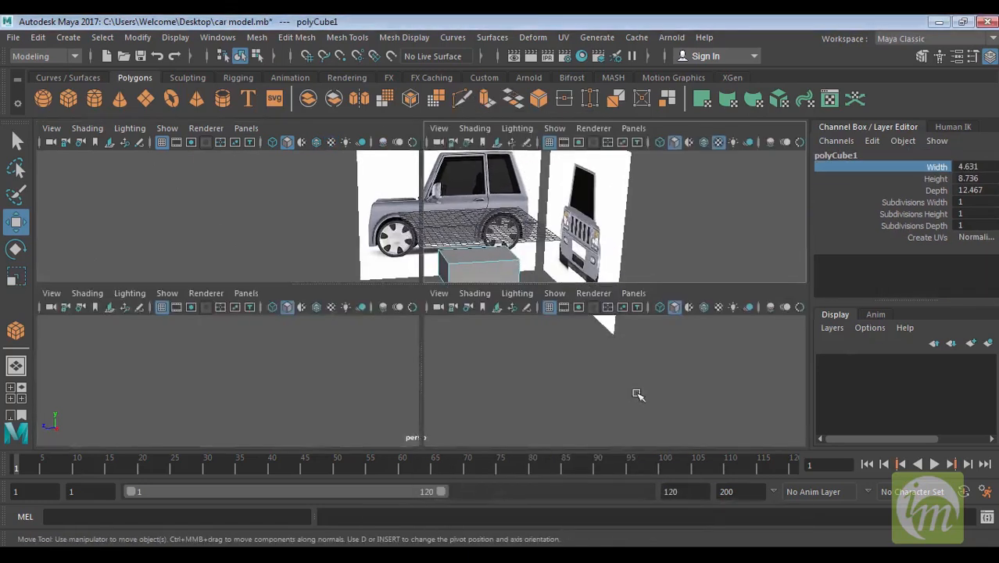
pyautogui.press('space')
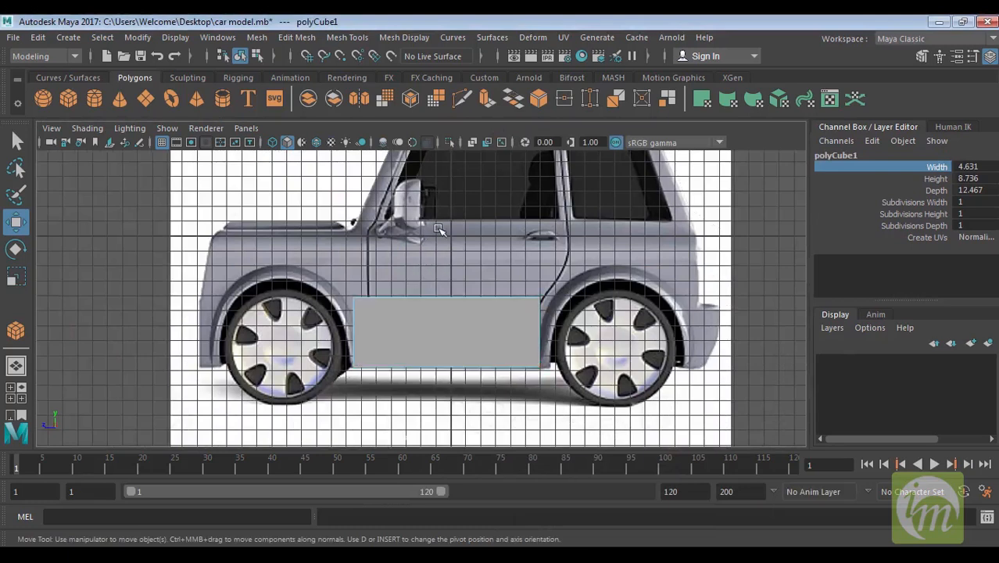
pyautogui.press('space')
pyautogui.press('space')
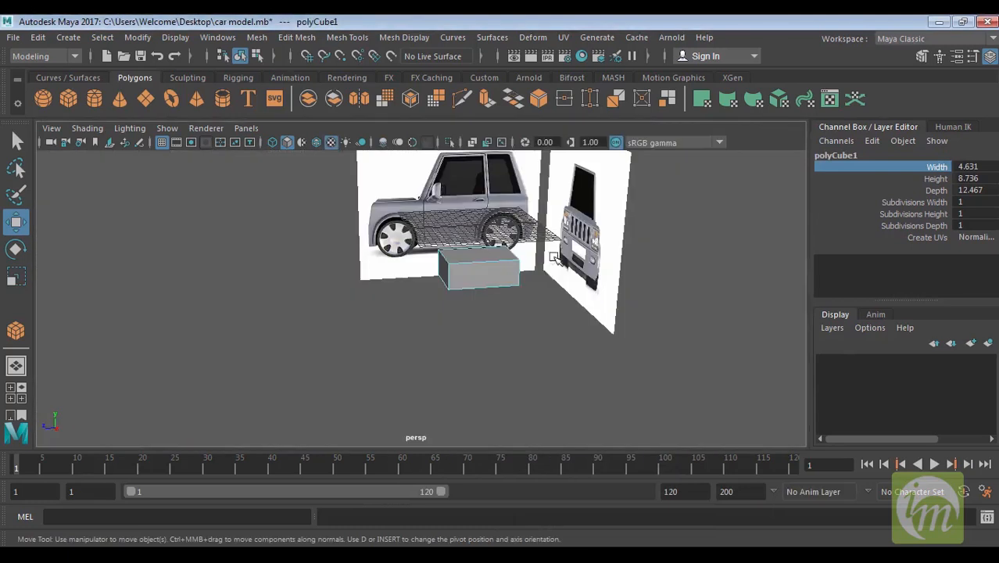
pyautogui.click(472, 255)
# Hide the grid in the perspective view, with the block and both reference images in sight.
pyautogui.keyDown('alt'); pyautogui.moveTo(562, 297); pyautogui.dragTo(538, 275); pyautogui.keyUp('alt')
pyautogui.keyDown('alt'); pyautogui.moveTo(537, 275); pyautogui.dragTo(591, 345, button='right'); pyautogui.keyUp('alt')
pyautogui.keyDown('alt'); pyautogui.moveTo(591, 345); pyautogui.dragTo(530, 383, button='middle'); pyautogui.keyUp('alt')
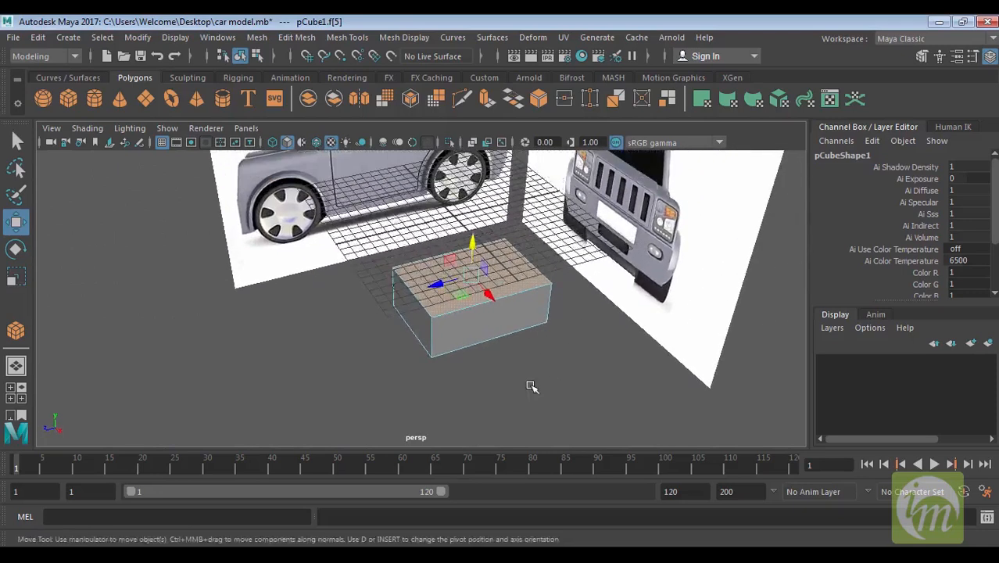
pyautogui.keyDown('alt'); pyautogui.moveTo(531, 384); pyautogui.dragTo(533, 345); pyautogui.keyUp('alt')
pyautogui.keyDown('alt'); pyautogui.moveTo(525, 279); pyautogui.dragTo(534, 351, button='middle'); pyautogui.keyUp('alt')
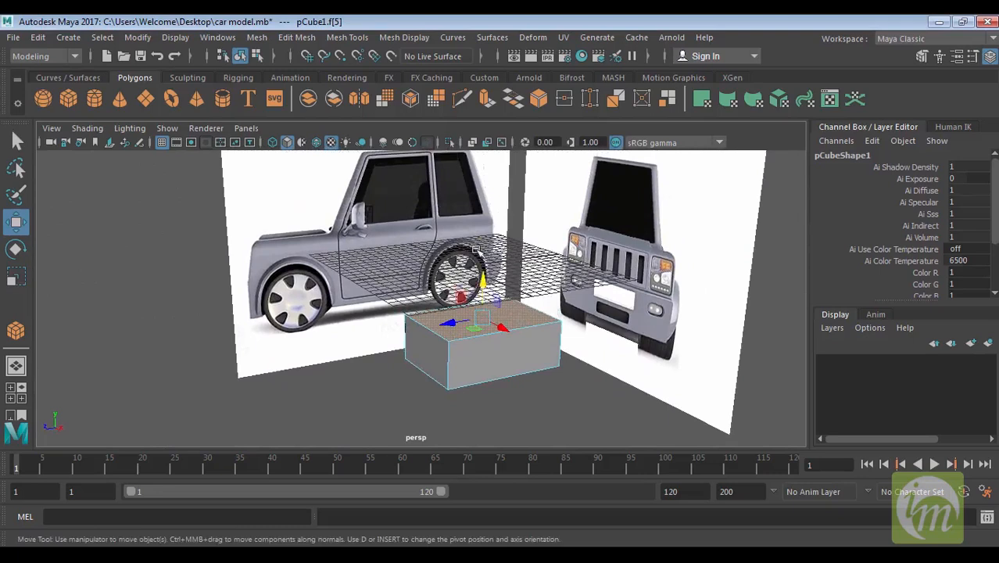
pyautogui.click(161, 142)
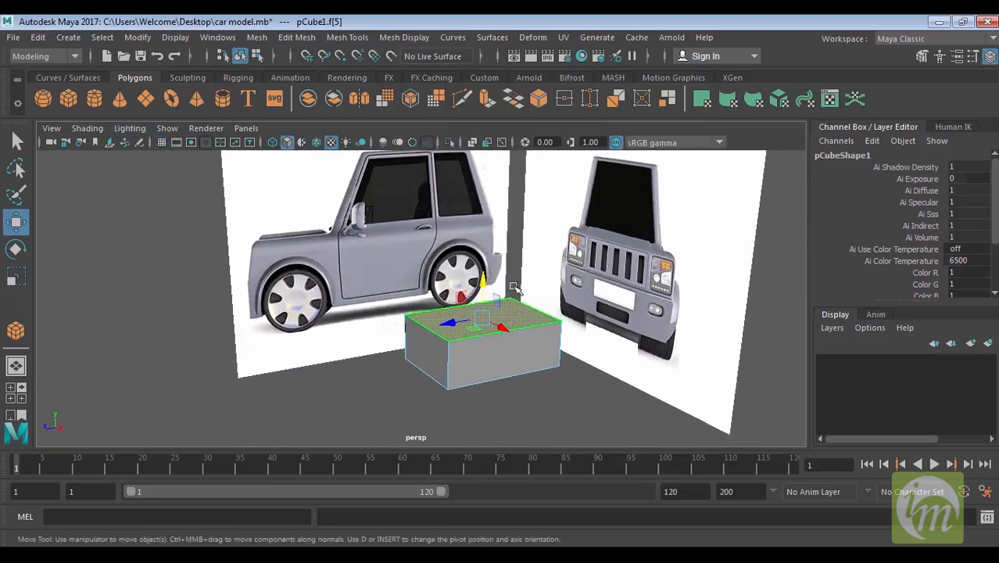
pyautogui.keyDown('alt'); pyautogui.moveTo(514, 288); pyautogui.dragTo(443, 290, button='middle'); pyautogui.keyUp('alt')
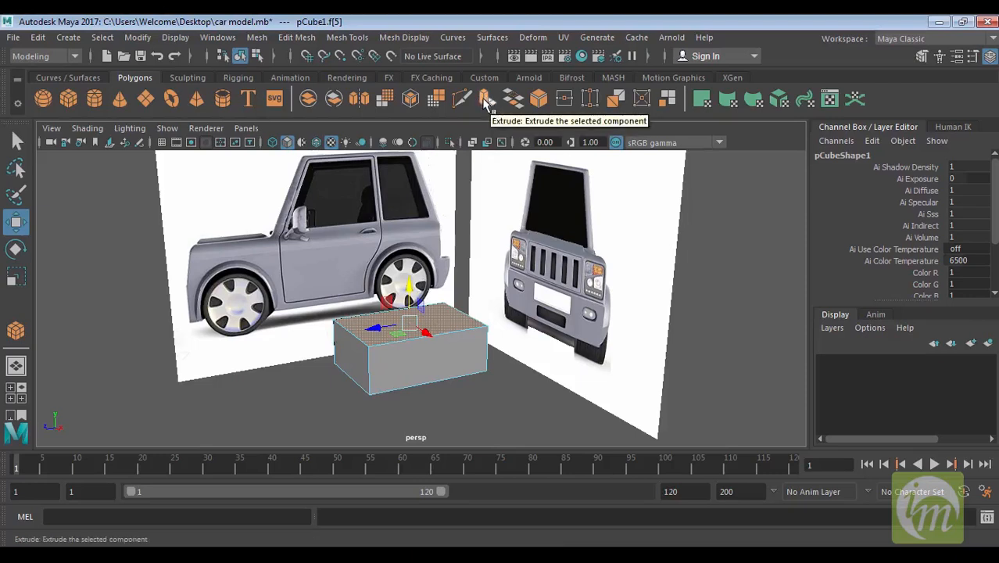
# Examine the Extrude Face options for the block's top face and close them without extruding.
pyautogui.click(294, 38)
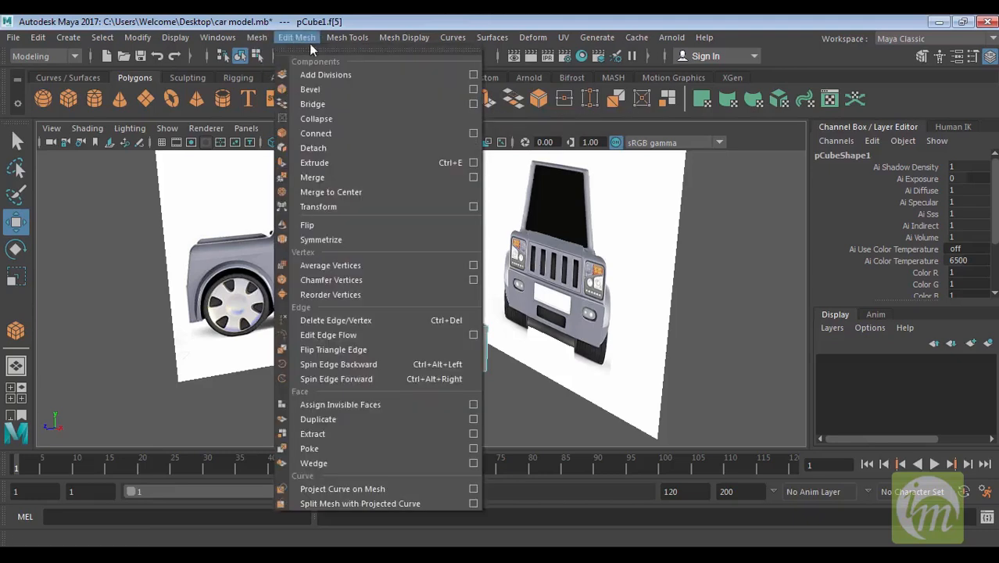
pyautogui.click(473, 163)
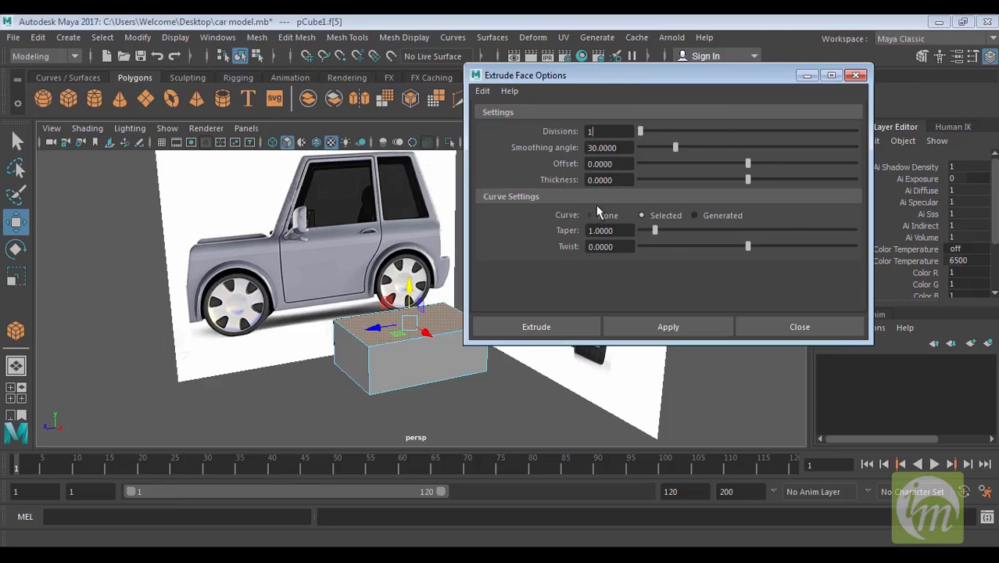
pyautogui.click(799, 333)
# Draw a second polygon cube on the ground in front of the block, about 3.4 wide, 2.1 high and 3.7 deep.
pyautogui.keyDown('alt'); pyautogui.moveTo(602, 323); pyautogui.dragTo(582, 254, button='middle'); pyautogui.keyUp('alt')
pyautogui.click(582, 254)
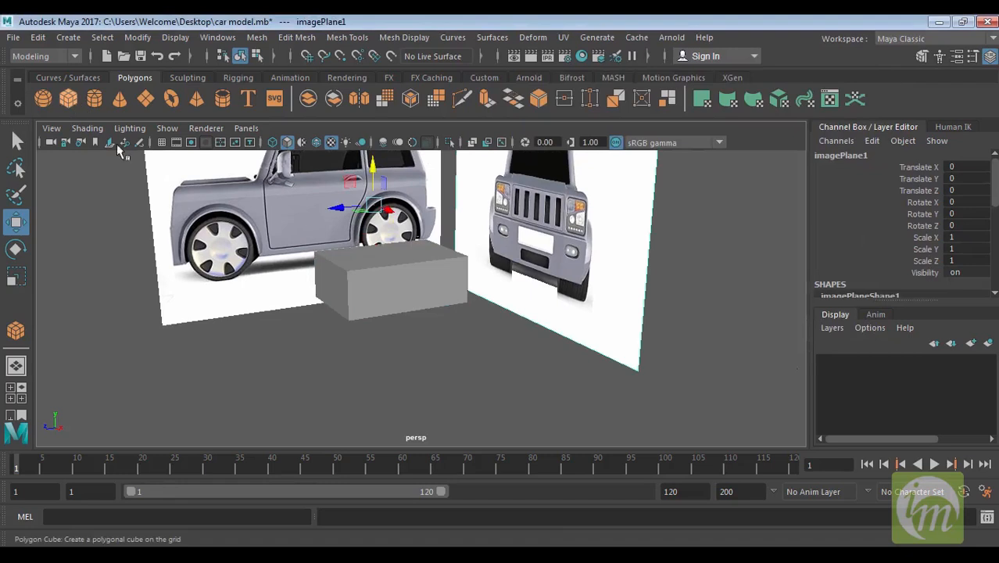
pyautogui.click(69, 98)
pyautogui.moveTo(470, 346); pyautogui.dragTo(440, 382)
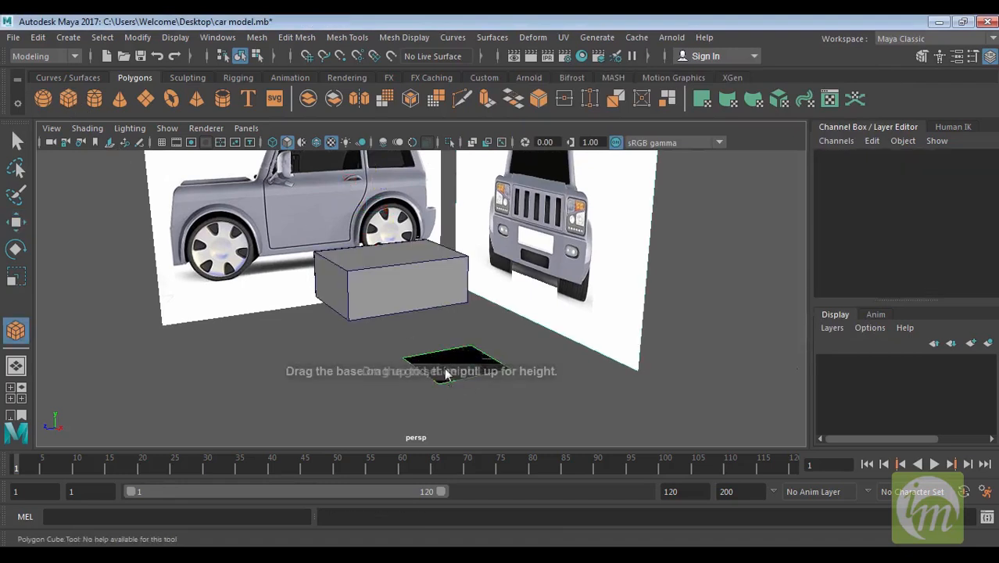
pyautogui.moveTo(458, 346); pyautogui.dragTo(472, 330)
pyautogui.keyDown('alt'); pyautogui.moveTo(473, 329); pyautogui.dragTo(594, 223, button='middle'); pyautogui.keyUp('alt')
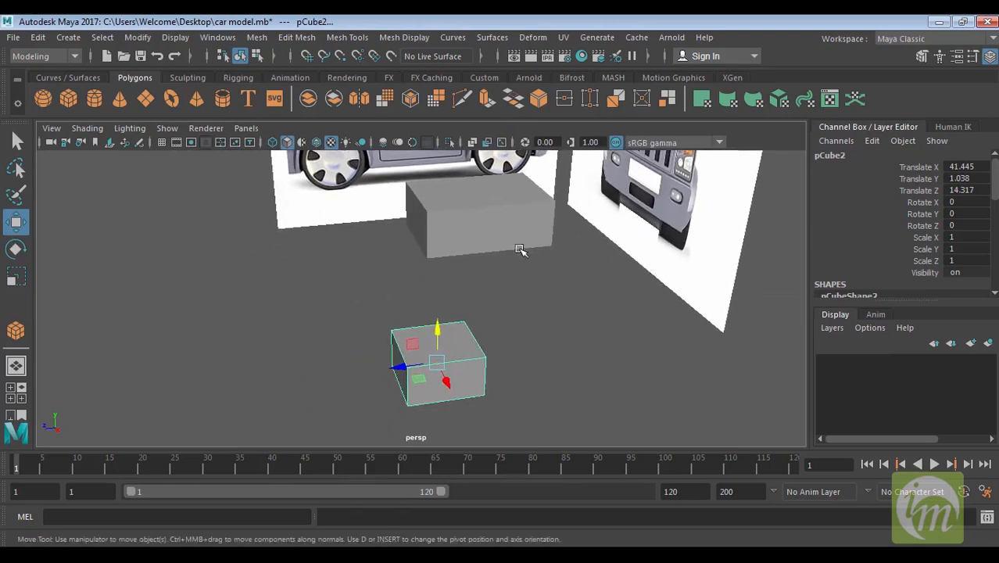
pyautogui.keyDown('alt'); pyautogui.moveTo(486, 340); pyautogui.dragTo(539, 287, button='middle'); pyautogui.keyUp('alt')
# Select the top face of the small cube and open the Extrude Face options.
pyautogui.rightClick(477, 283)
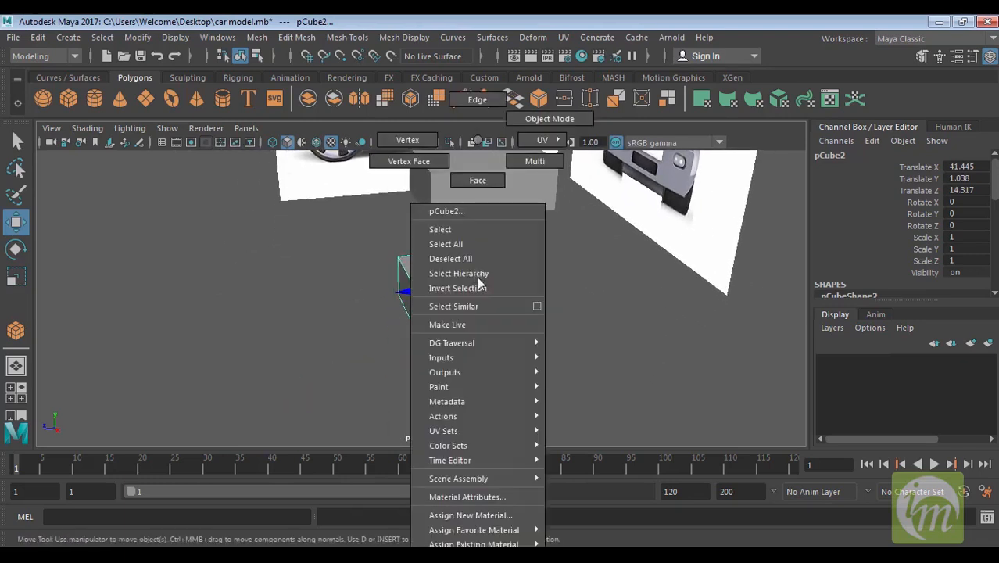
pyautogui.click(475, 181)
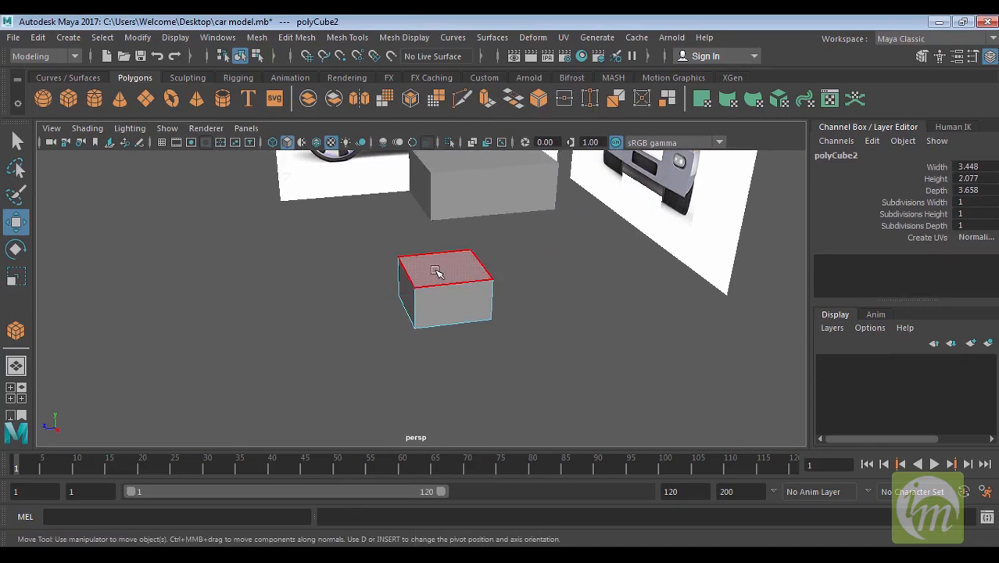
pyautogui.click(436, 270)
pyautogui.click(311, 37)
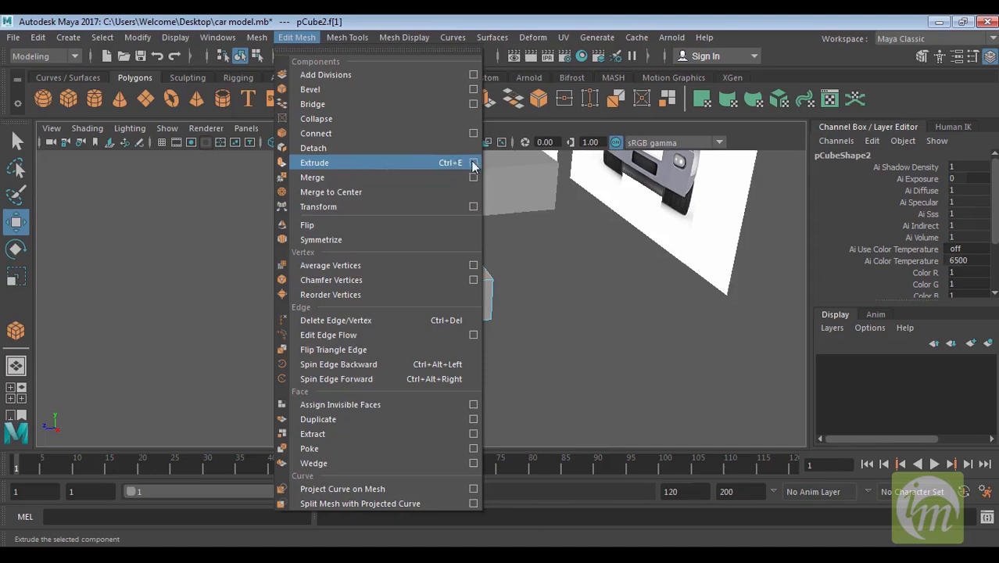
pyautogui.keyDown('alt'); pyautogui.moveTo(397, 266); pyautogui.dragTo(298, 286, button='middle'); pyautogui.keyUp('alt')
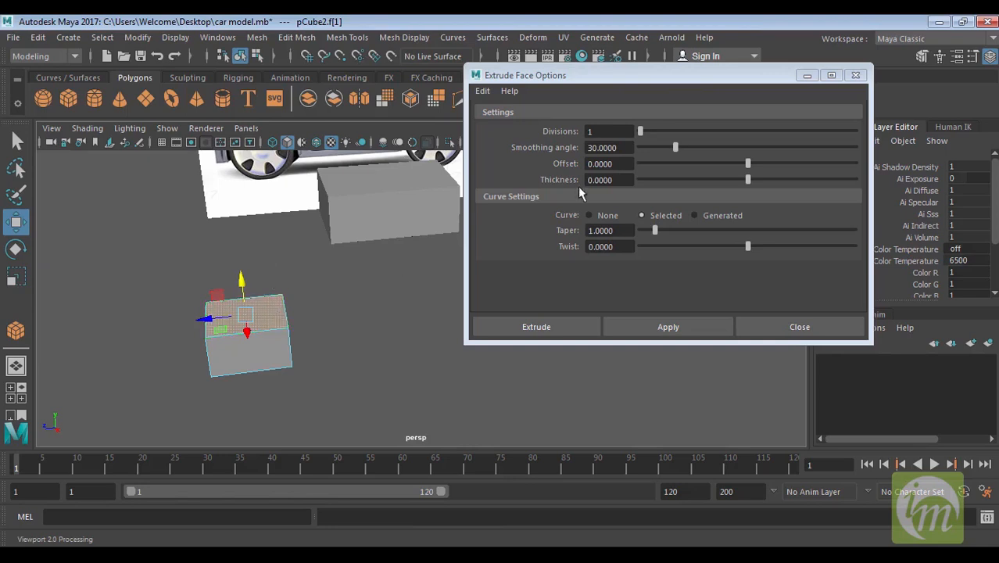
# Apply a face extrusion with 1 division and pull the small cube's top face up by roughly the cube's own height.
pyautogui.click(663, 328)
pyautogui.keyDown('alt'); pyautogui.moveTo(374, 329); pyautogui.dragTo(384, 337); pyautogui.keyUp('alt')
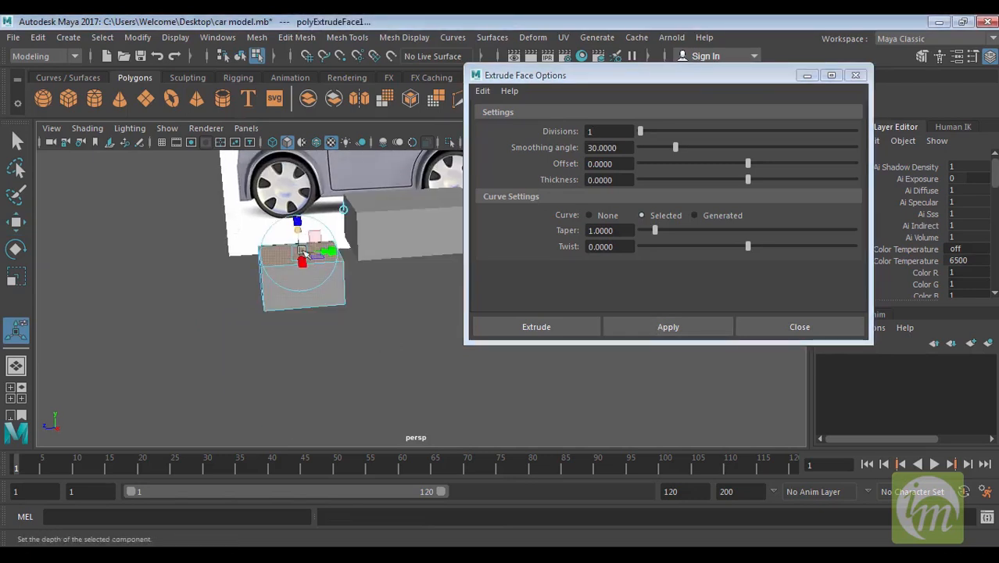
pyautogui.keyDown('alt'); pyautogui.moveTo(372, 280); pyautogui.dragTo(369, 294, button='middle'); pyautogui.keyUp('alt')
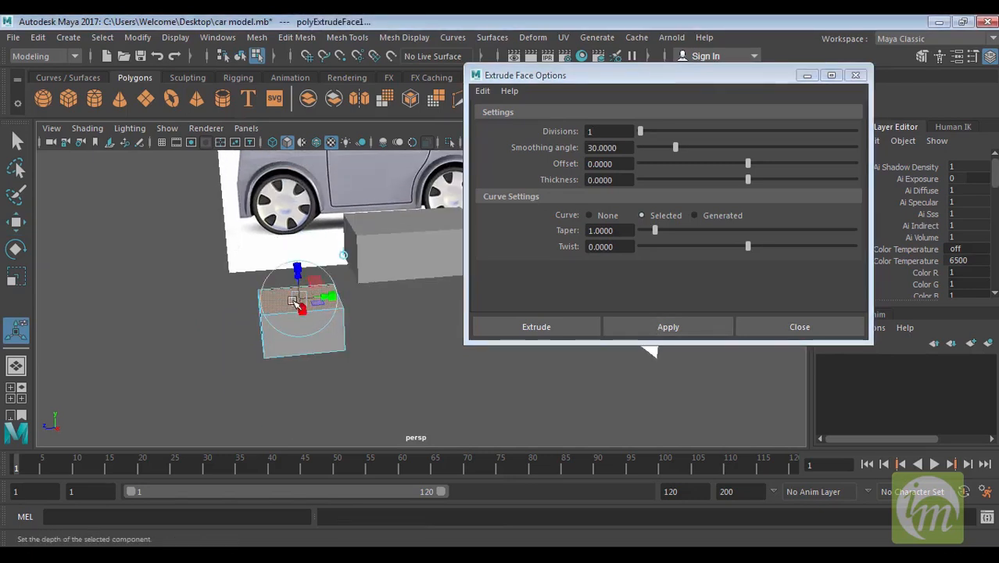
pyautogui.moveTo(299, 279); pyautogui.dragTo(301, 229)
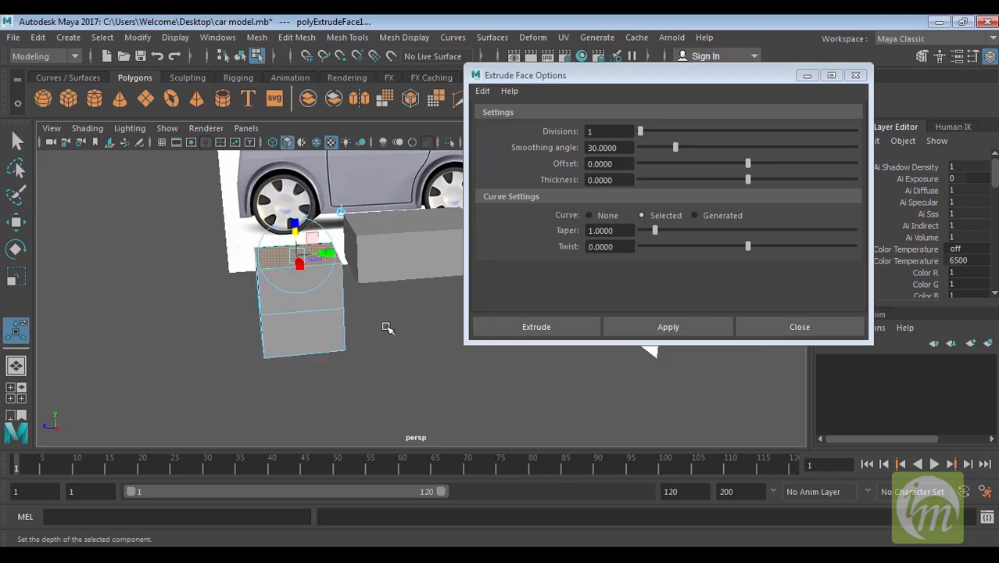
# Select the small cube's raised top face with the Move tool and adjust the manipulator's display size.
pyautogui.click(301, 256)
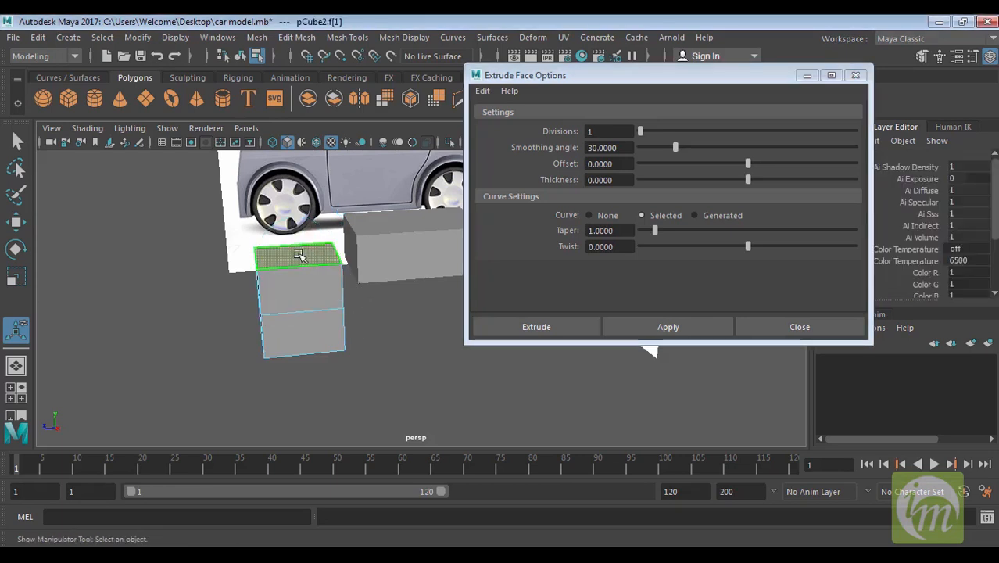
pyautogui.scroll(2, 299, 255)
pyautogui.press('w')
pyautogui.moveTo(311, 254)
pyautogui.mouseDown()
pyautogui.moveTo(312, 239)
pyautogui.moveTo(321, 244)
pyautogui.moveTo(306, 223)
pyautogui.moveTo(321, 250)
pyautogui.mouseUp()
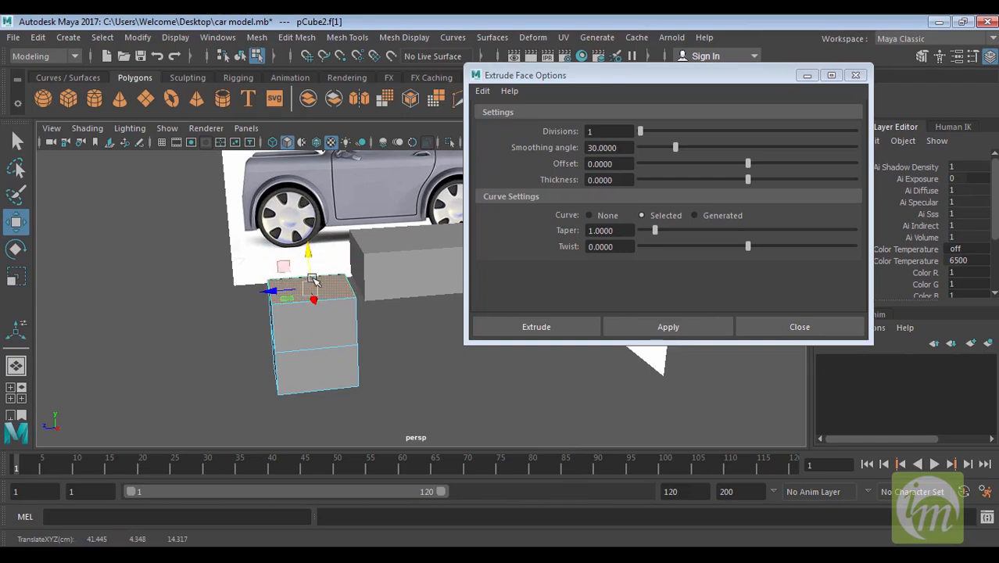
pyautogui.press('+')
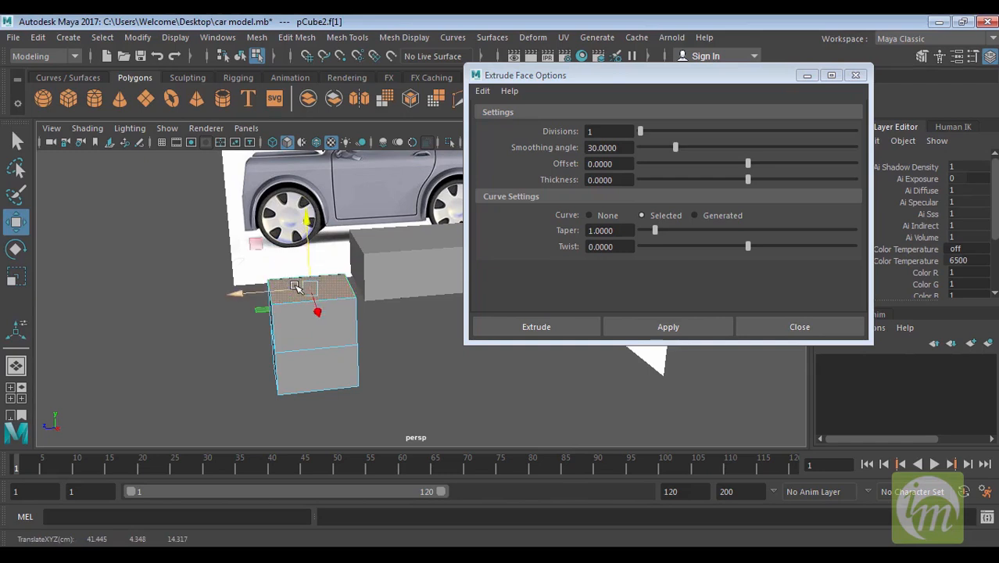
pyautogui.keyDown('alt'); pyautogui.moveTo(376, 312); pyautogui.dragTo(374, 325); pyautogui.keyUp('alt')
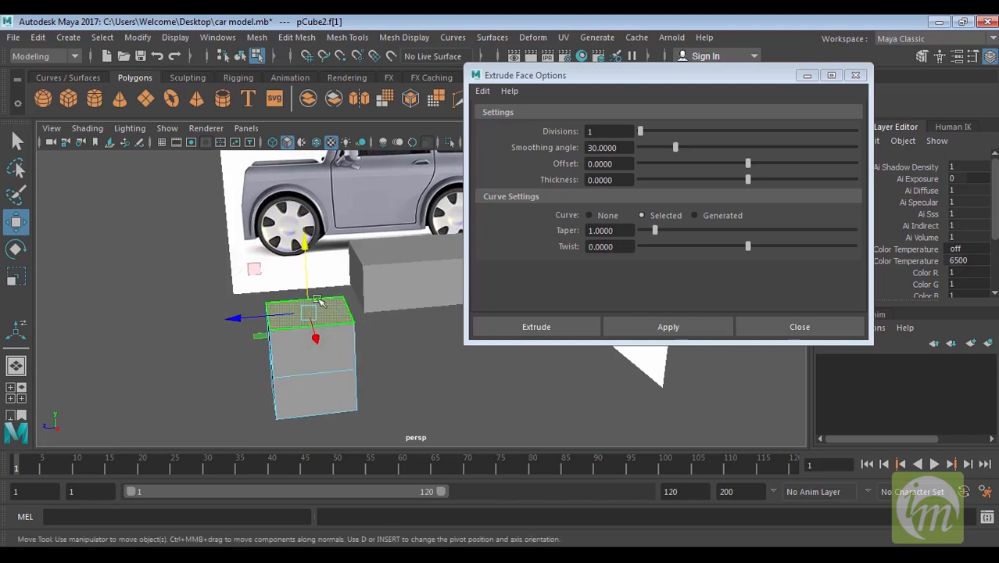
pyautogui.press('+')
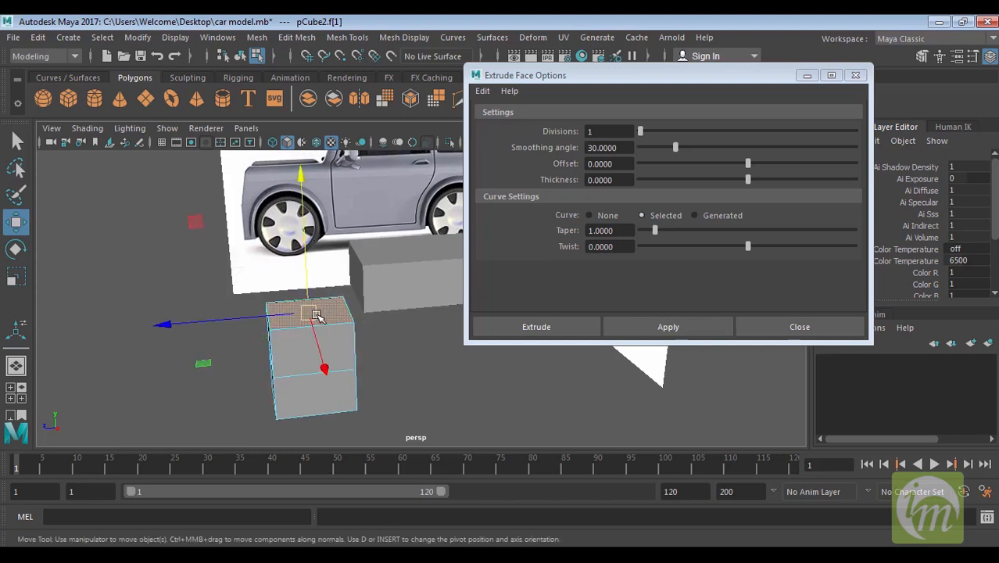
pyautogui.press('-')
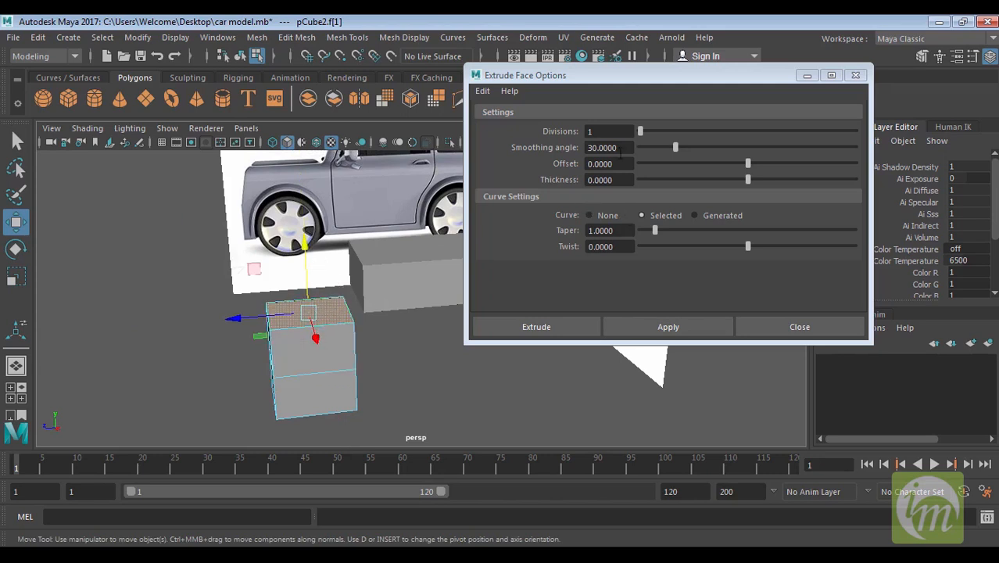
# Apply a face extrusion with 3 divisions to the small cube's top face, pull it up about 1.85, and close the options.
pyautogui.moveTo(640, 133)
pyautogui.mouseDown()
pyautogui.moveTo(667, 136)
pyautogui.moveTo(658, 136)
pyautogui.mouseUp()
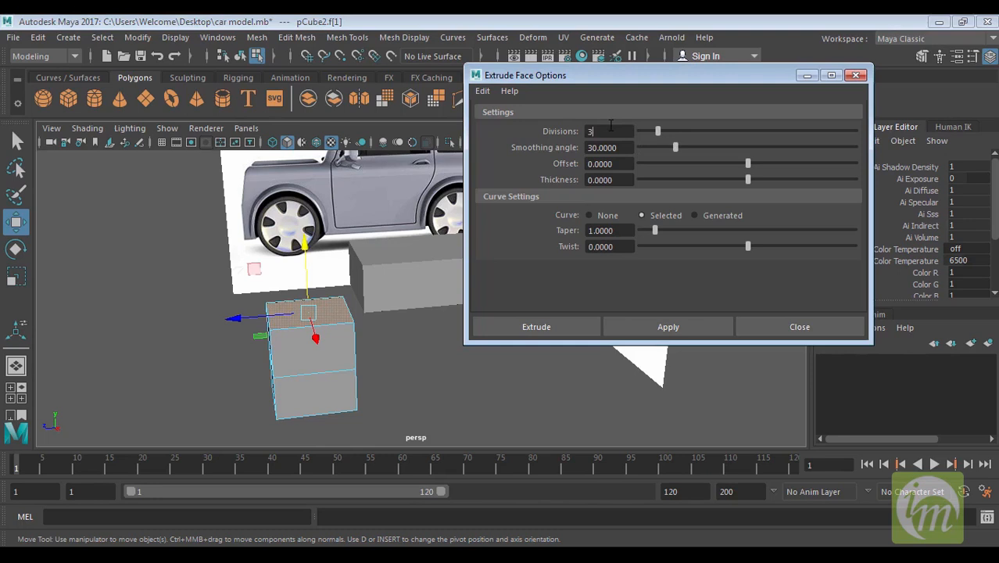
pyautogui.click(668, 328)
pyautogui.moveTo(313, 275); pyautogui.dragTo(307, 228)
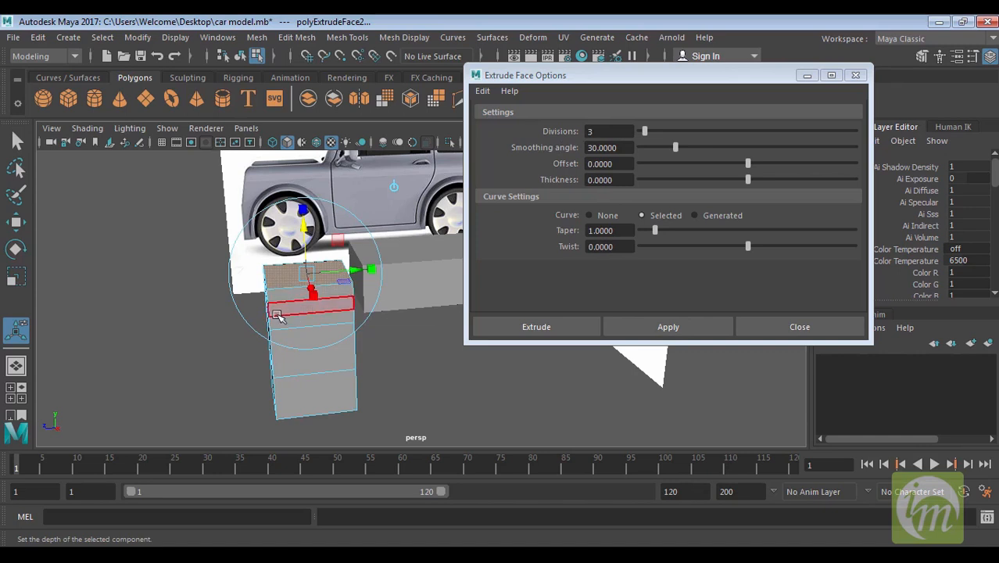
pyautogui.keyDown('alt'); pyautogui.moveTo(305, 303); pyautogui.dragTo(234, 357); pyautogui.keyUp('alt')
pyautogui.keyDown('alt'); pyautogui.moveTo(234, 357); pyautogui.dragTo(230, 359, button='middle'); pyautogui.keyUp('alt')
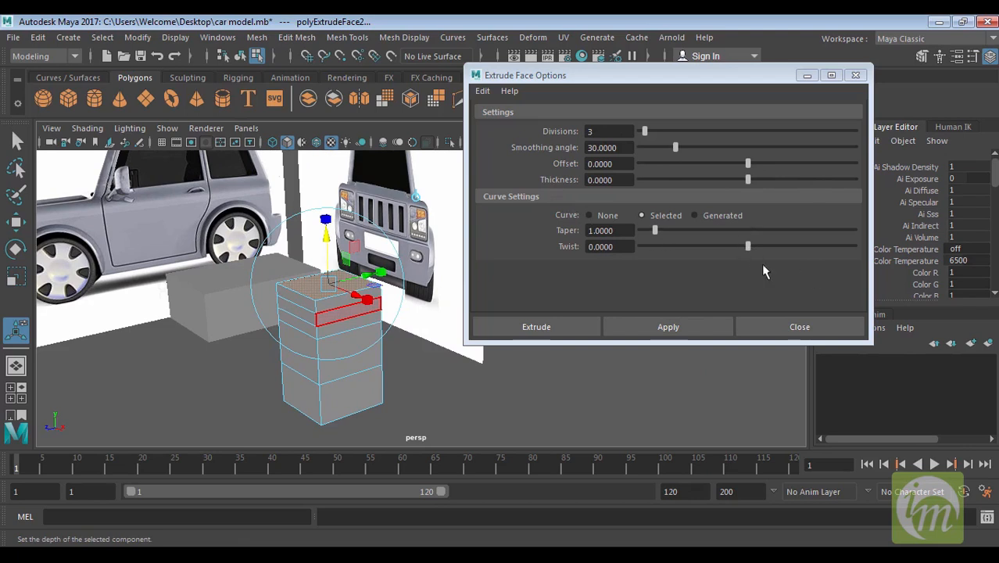
pyautogui.click(787, 328)
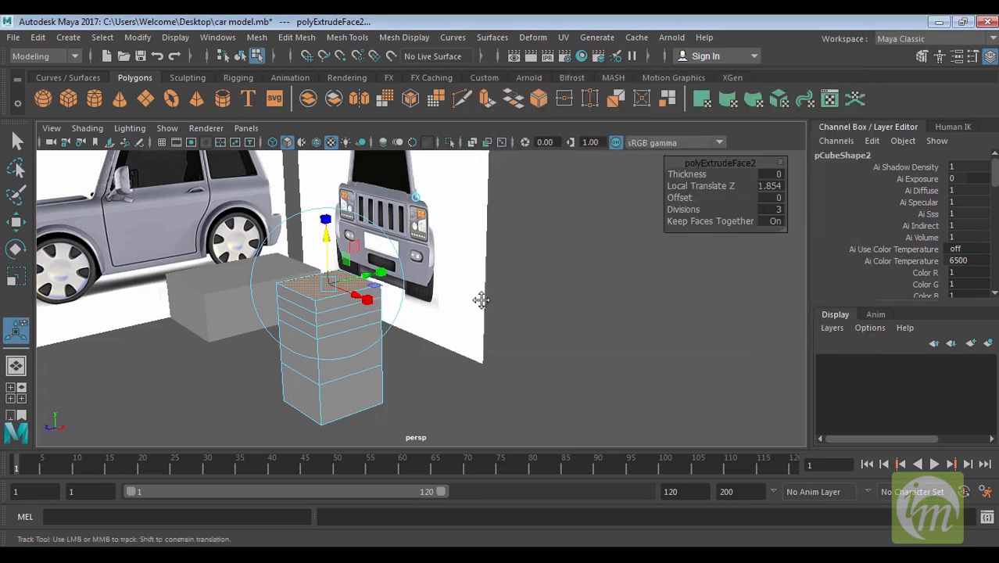
# Return the small cube to object mode and delete it.
pyautogui.press('f')
pyautogui.rightClick(451, 398)
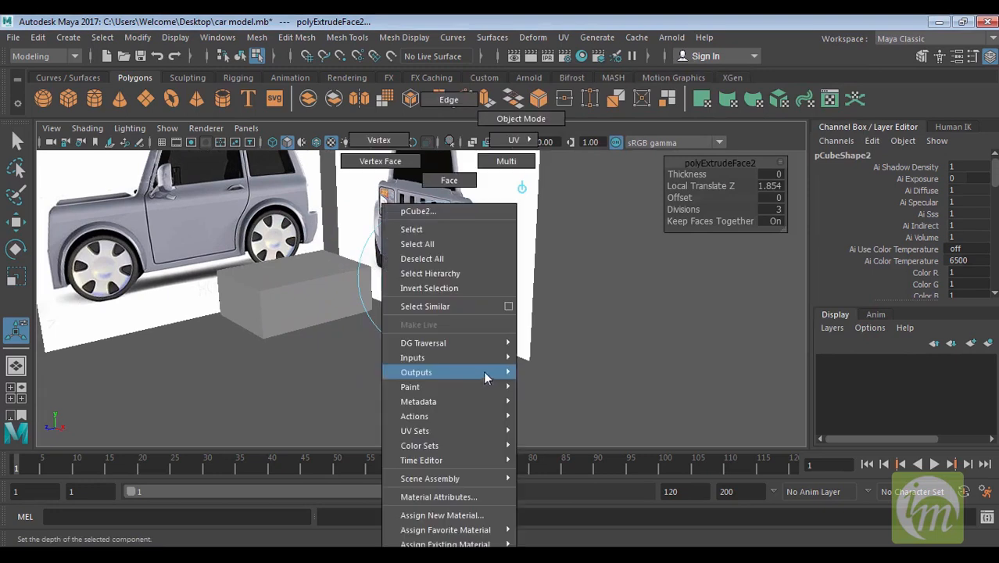
pyautogui.click(521, 119)
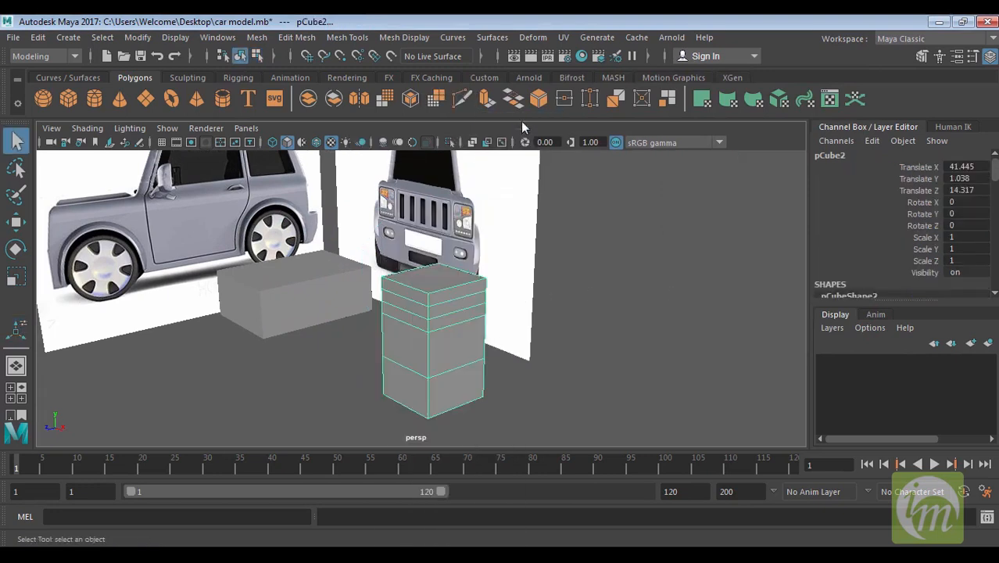
pyautogui.press('Delete')
# Extrude the lower-body block's top face upward by about 3.6, working against the side reference image.
pyautogui.click(317, 306)
pyautogui.press('f')
pyautogui.keyDown('alt'); pyautogui.moveTo(391, 350); pyautogui.dragTo(382, 359, button='middle'); pyautogui.keyUp('alt')
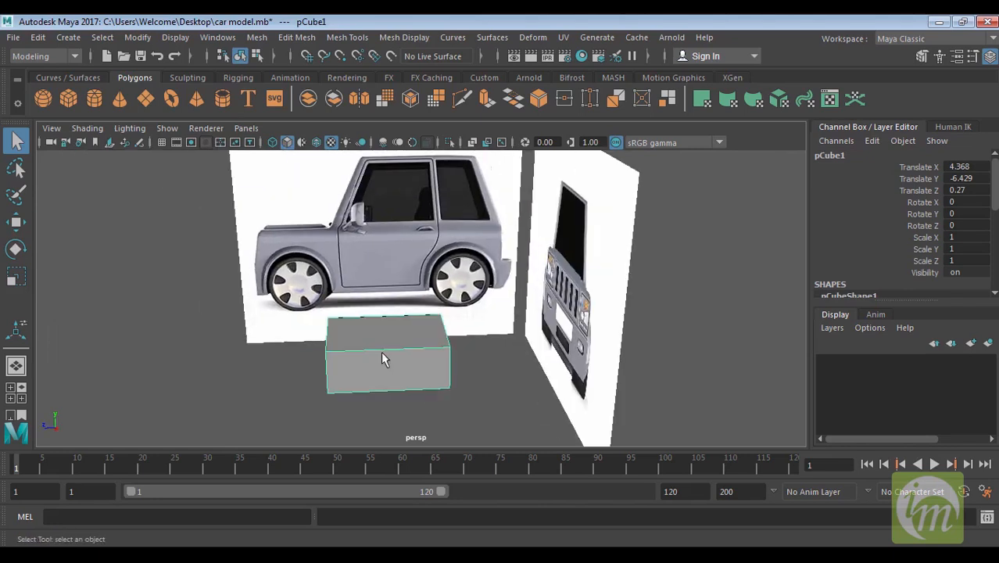
pyautogui.moveTo(394, 333); pyautogui.dragTo(394, 181, button='right')
pyautogui.click(412, 322)
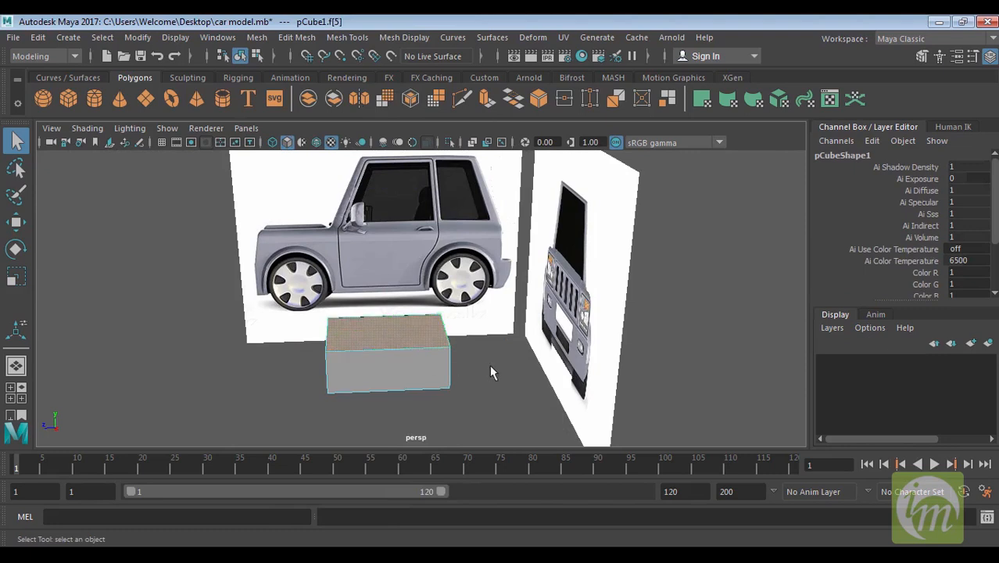
pyautogui.keyDown('alt'); pyautogui.moveTo(492, 373); pyautogui.dragTo(529, 351, button='middle'); pyautogui.keyUp('alt')
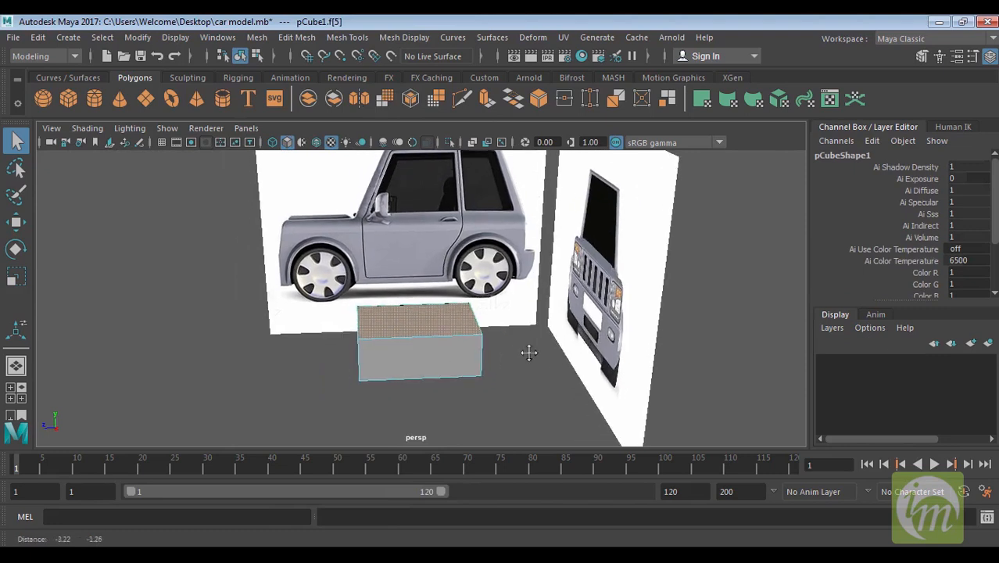
pyautogui.click(486, 102)
pyautogui.press('space')
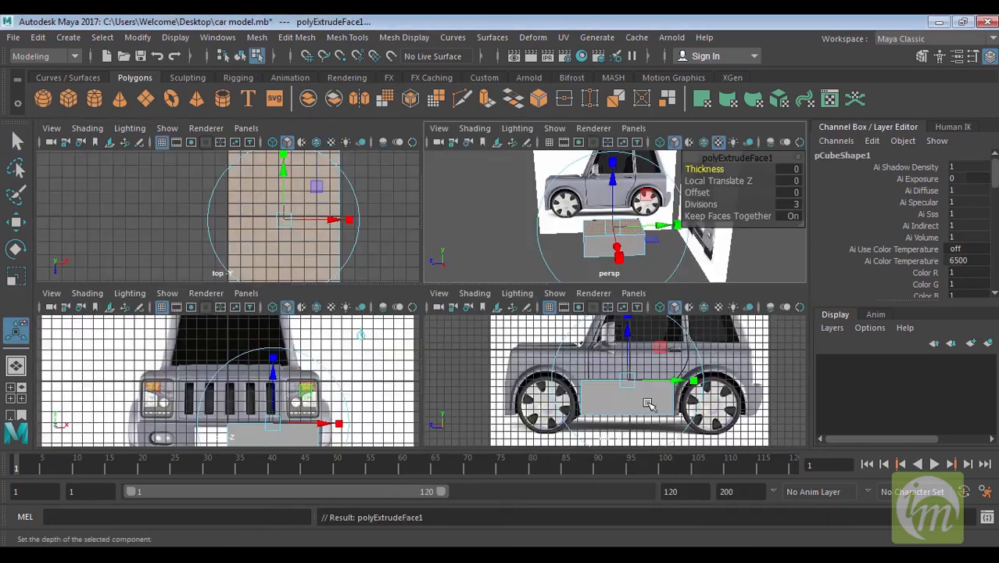
pyautogui.press('space')
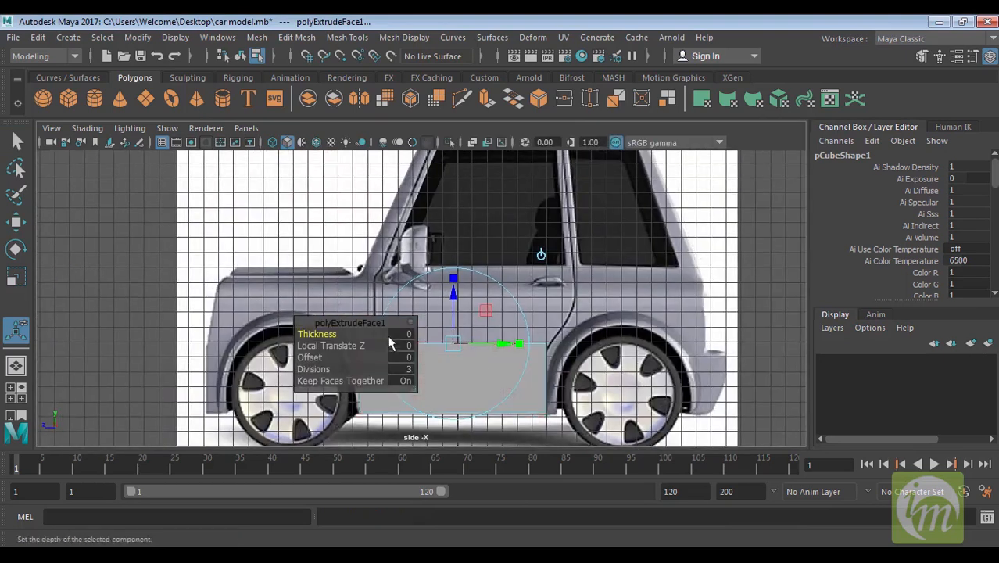
pyautogui.moveTo(376, 323); pyautogui.dragTo(715, 279)
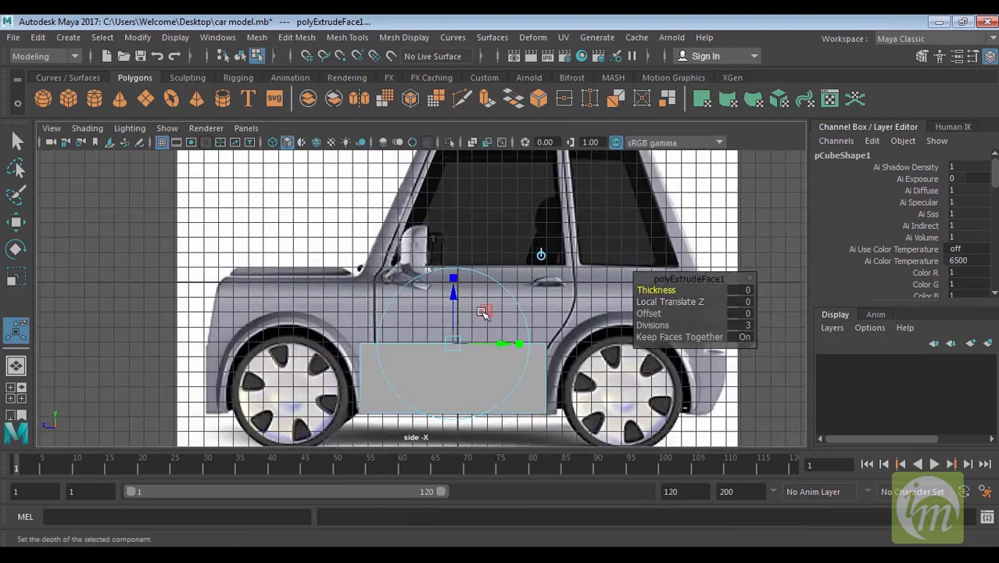
pyautogui.moveTo(453, 298); pyautogui.dragTo(468, 243)
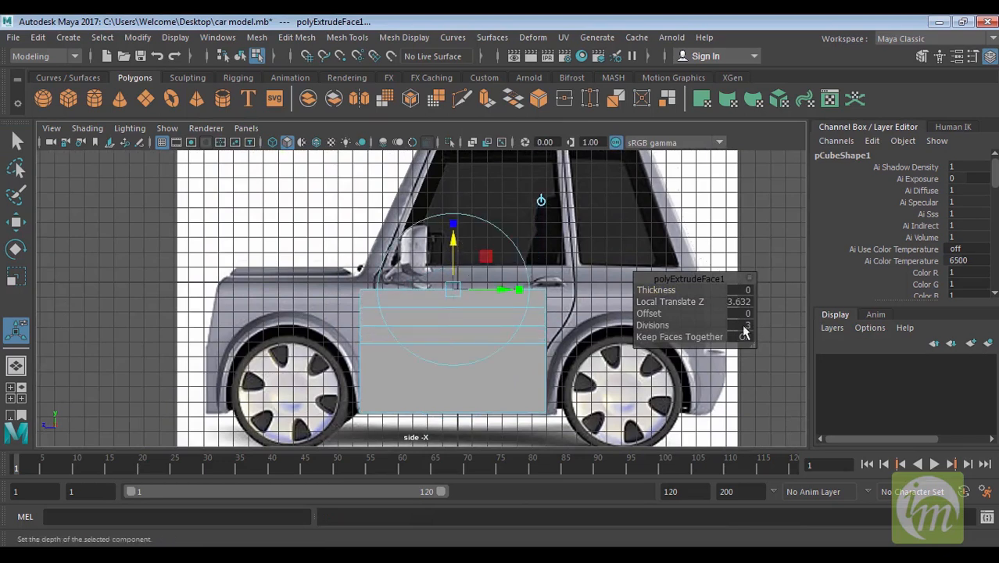
# Set the top extrusion's divisions to 1 and raise it to about 4.6, near the bottom line of the car's windows.
pyautogui.click(739, 324)
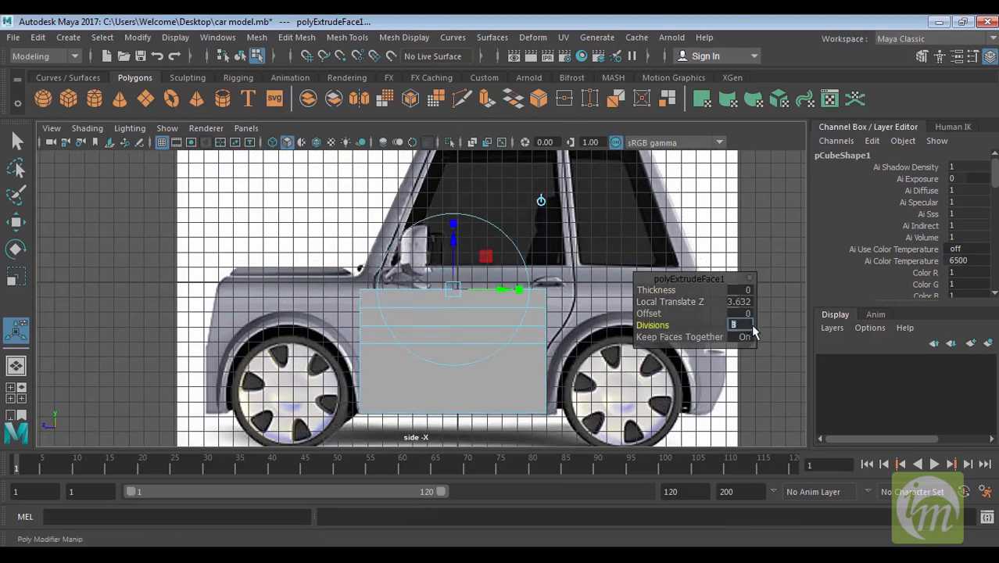
pyautogui.press('Return')
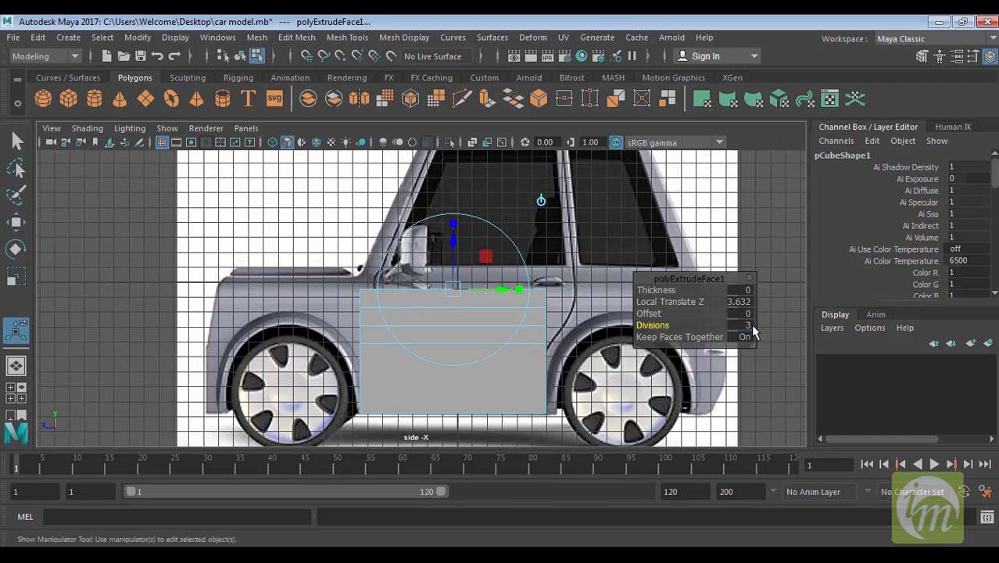
pyautogui.keyDown('alt'); pyautogui.moveTo(490, 329); pyautogui.dragTo(472, 328, button='middle'); pyautogui.keyUp('alt')
pyautogui.moveTo(435, 240); pyautogui.dragTo(442, 227)
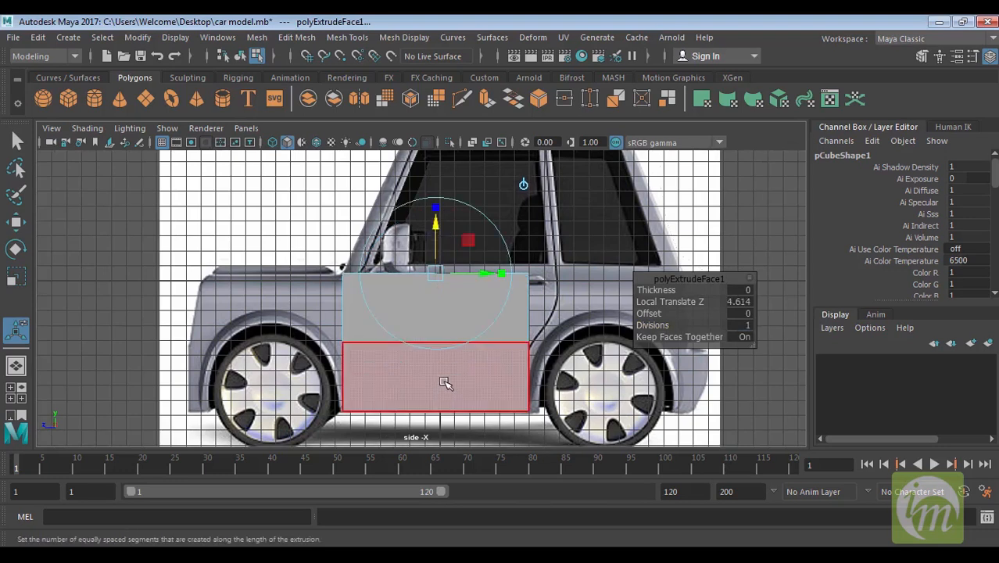
pyautogui.moveTo(728, 279); pyautogui.dragTo(773, 274)
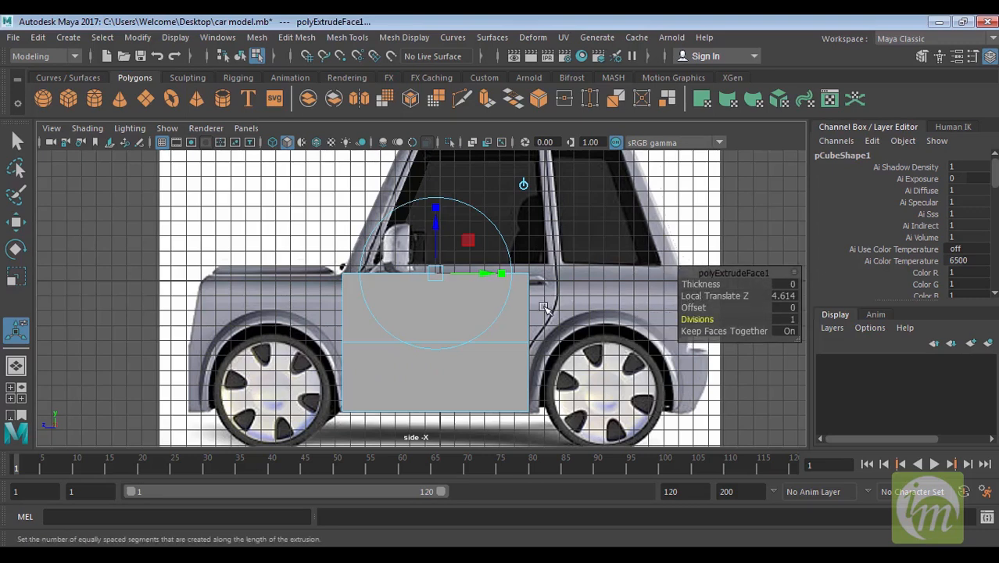
# Select the upper and lower faces on both the front and rear ends of the body block.
pyautogui.press('space')
pyautogui.press('space')
pyautogui.keyDown('alt'); pyautogui.moveTo(503, 376); pyautogui.dragTo(557, 408); pyautogui.keyUp('alt')
pyautogui.press('space')
pyautogui.press('space')
pyautogui.keyDown('alt'); pyautogui.moveTo(598, 391); pyautogui.dragTo(588, 357, button='middle'); pyautogui.keyUp('alt')
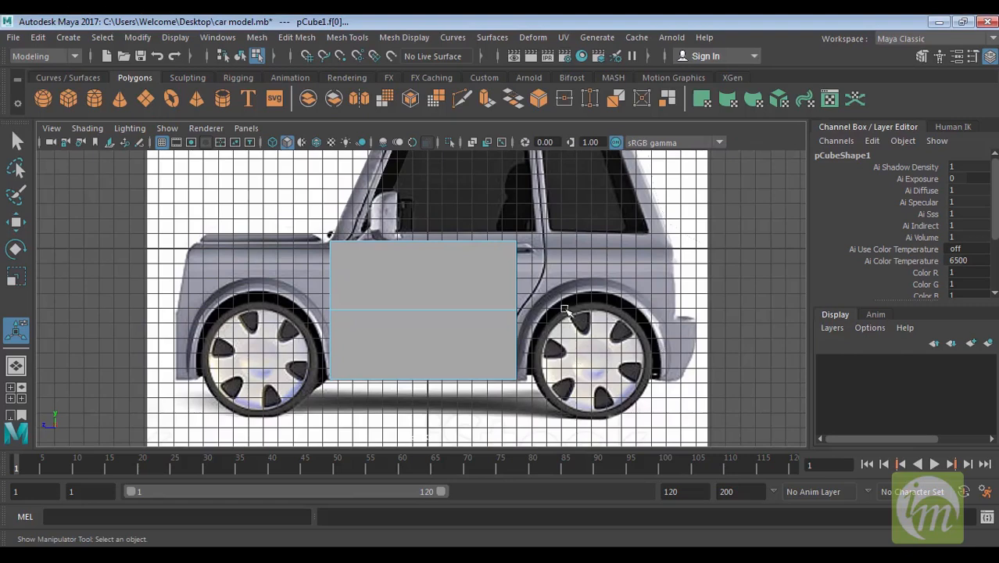
pyautogui.keyDown('alt'); pyautogui.moveTo(652, 337); pyautogui.dragTo(657, 353, button='middle'); pyautogui.keyUp('alt')
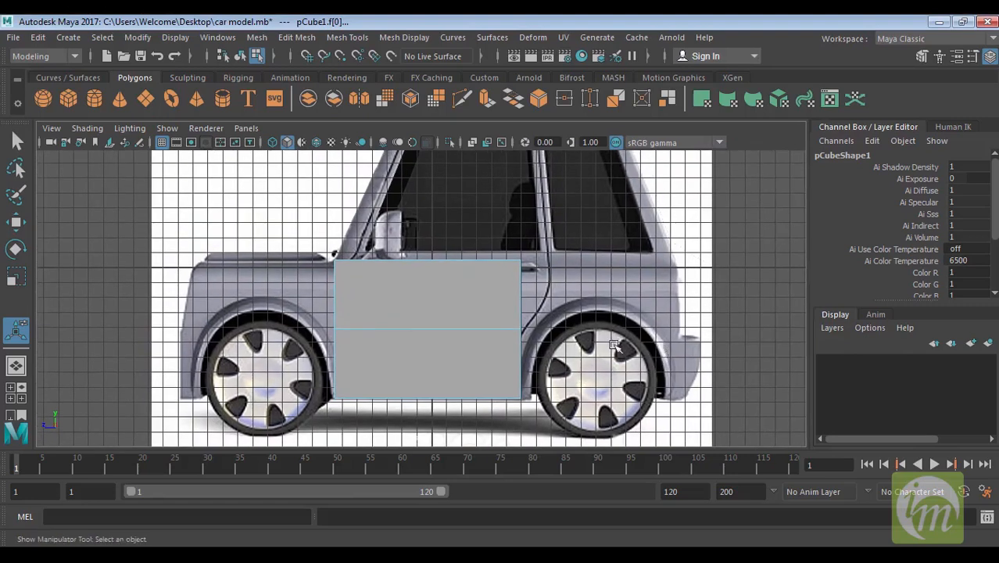
pyautogui.press('space')
pyautogui.press('space')
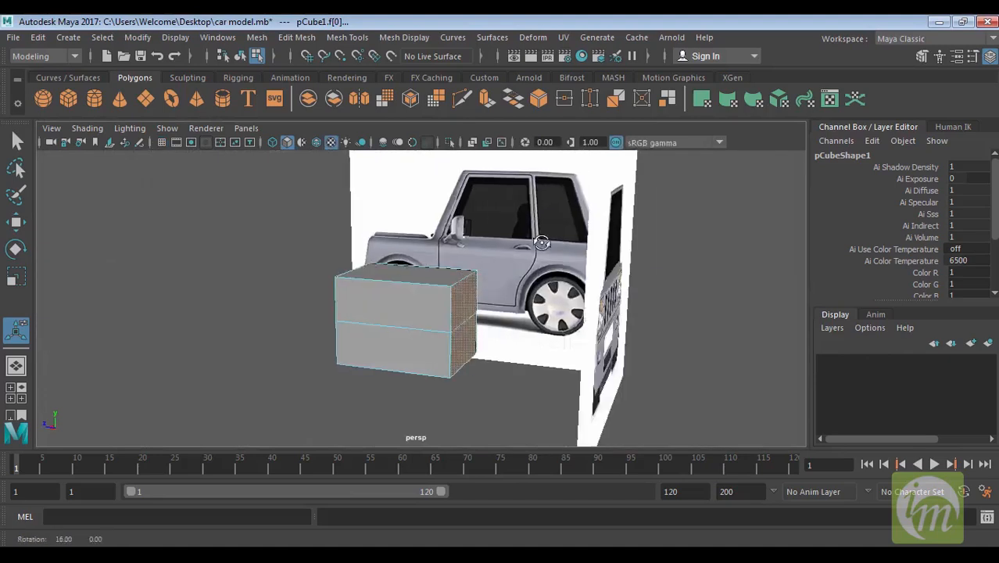
pyautogui.keyDown('alt'); pyautogui.moveTo(594, 243); pyautogui.dragTo(537, 243); pyautogui.keyUp('alt')
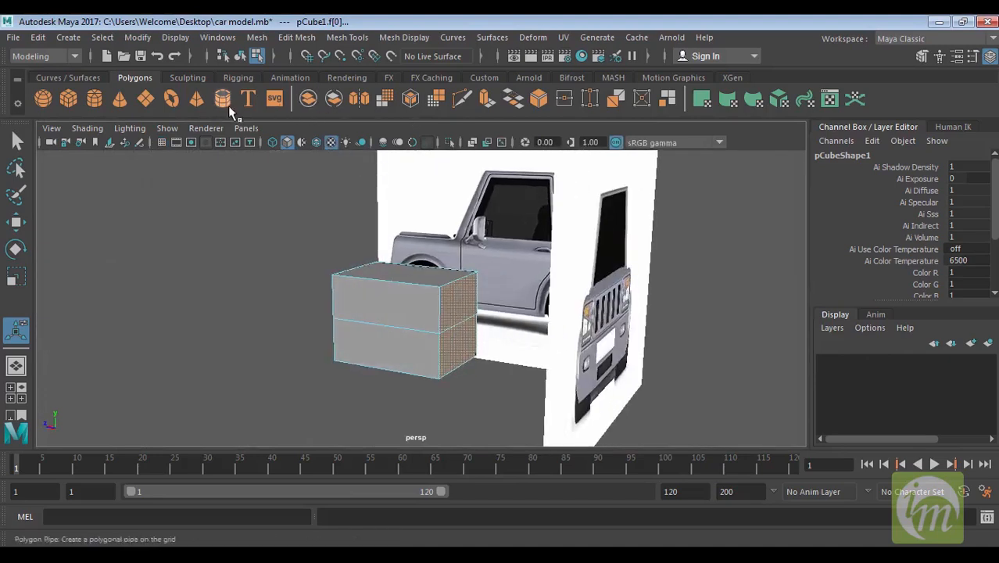
pyautogui.keyDown('alt'); pyautogui.moveTo(515, 285); pyautogui.dragTo(519, 266, button='middle'); pyautogui.keyUp('alt')
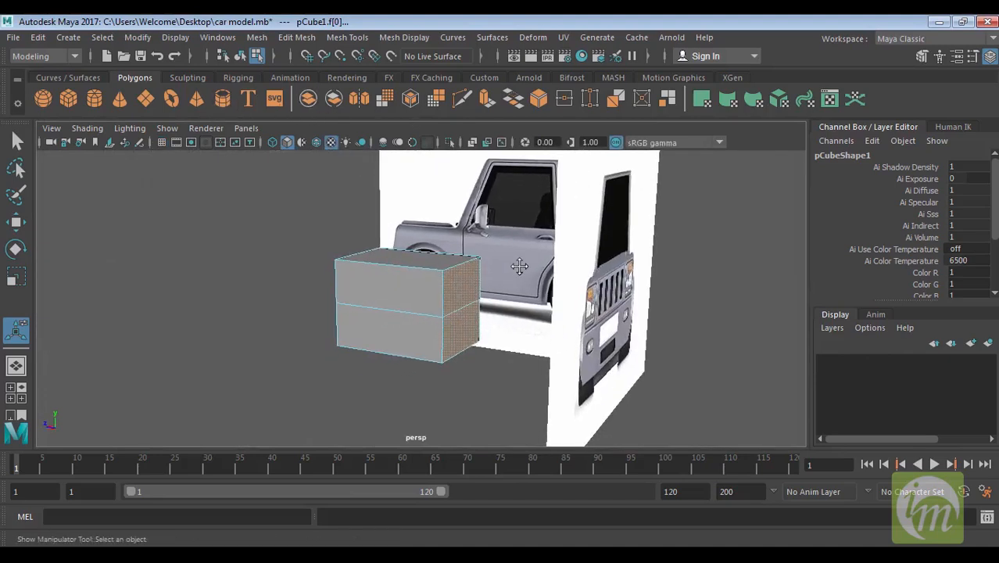
# Extrude the selected front and rear end faces outward by about 6.5 with 1 division.
pyautogui.hotkey('ctrl', 'e')
pyautogui.keyDown('alt'); pyautogui.moveTo(410, 322); pyautogui.dragTo(480, 312); pyautogui.keyUp('alt')
pyautogui.moveTo(316, 329); pyautogui.dragTo(245, 330)
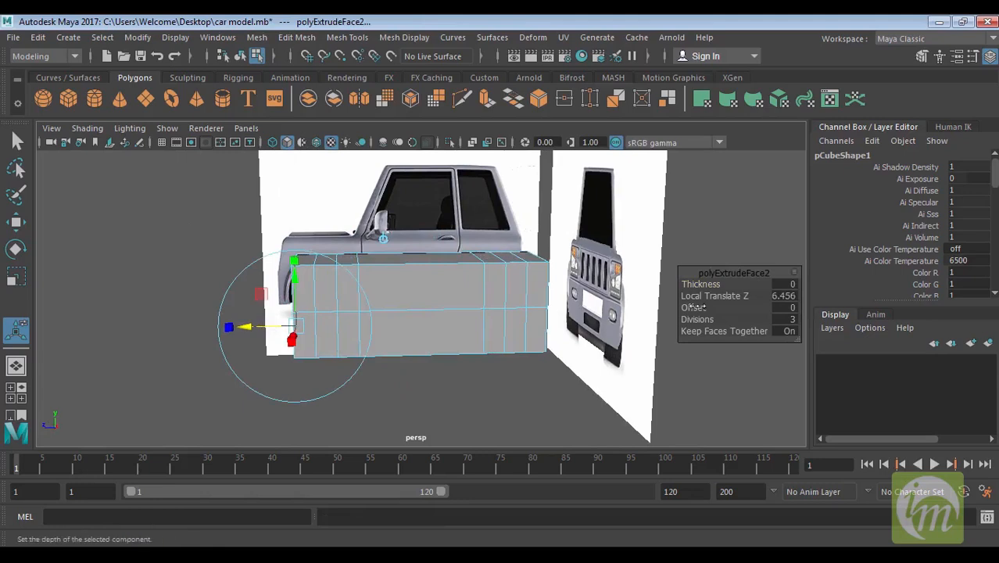
pyautogui.moveTo(714, 322); pyautogui.dragTo(634, 326)
# Lengthen the end extrusions to about 9.6 in the side view so the block spans nearly the whole car, then deselect.
pyautogui.keyDown('alt'); pyautogui.moveTo(527, 325); pyautogui.dragTo(533, 297, button='middle'); pyautogui.keyUp('alt')
pyautogui.press('space')
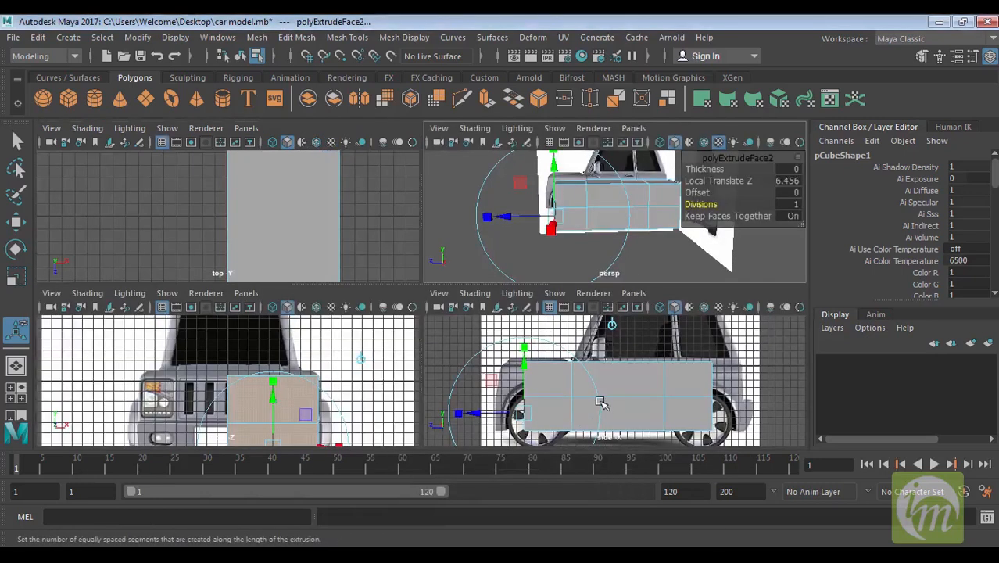
pyautogui.press('space')
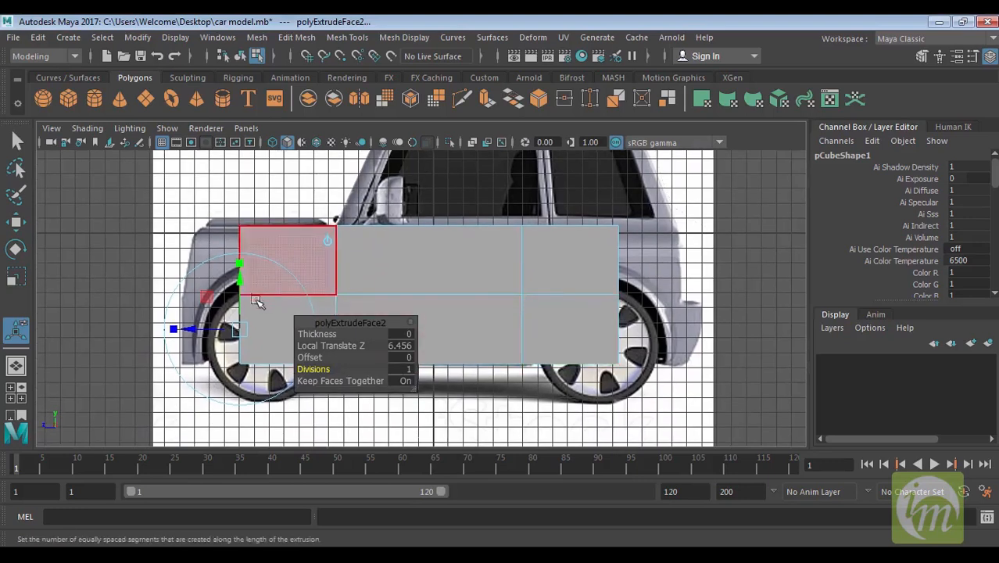
pyautogui.moveTo(194, 328); pyautogui.dragTo(131, 337)
pyautogui.keyDown('alt'); pyautogui.moveTo(692, 300); pyautogui.dragTo(688, 294, button='middle'); pyautogui.keyUp('alt')
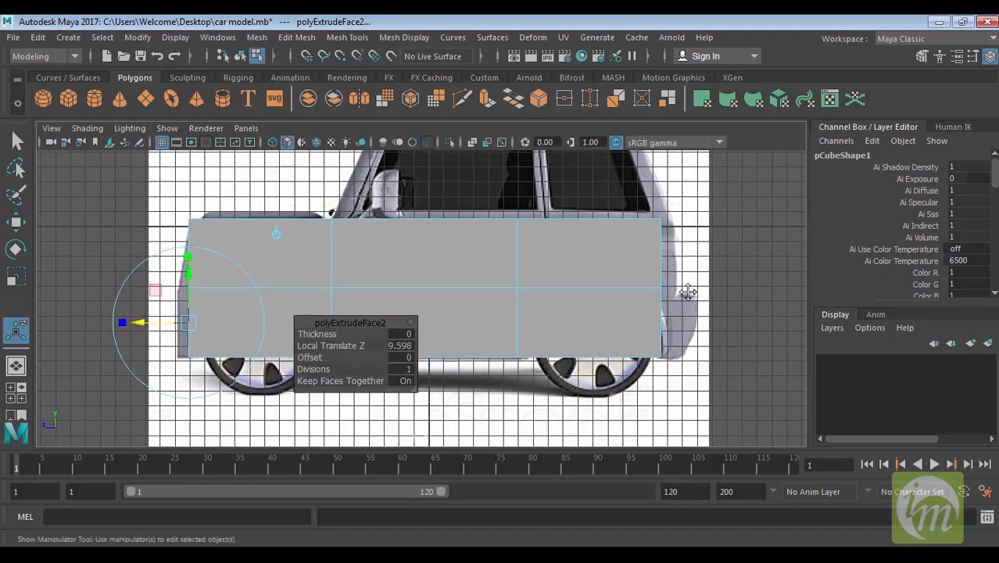
pyautogui.click(735, 273)
# Move the block's top, middle and bottom rear vertices to follow the car's rear outline in the side view.
pyautogui.moveTo(627, 289); pyautogui.dragTo(556, 162, button='right')
pyautogui.moveTo(639, 212); pyautogui.dragTo(670, 219)
pyautogui.press('w')
pyautogui.moveTo(629, 270); pyautogui.dragTo(678, 289)
pyautogui.moveTo(643, 343); pyautogui.dragTo(669, 362)
pyautogui.moveTo(664, 358); pyautogui.dragTo(673, 360)
# Move the block's top, middle and bottom front vertices to follow the car's front outline in the side view.
pyautogui.keyDown('alt'); pyautogui.moveTo(470, 295); pyautogui.dragTo(555, 303, button='middle'); pyautogui.keyUp('alt')
pyautogui.moveTo(290, 229)
pyautogui.mouseDown()
pyautogui.moveTo(262, 218)
pyautogui.moveTo(288, 225)
pyautogui.moveTo(275, 230)
pyautogui.mouseUp()
pyautogui.keyDown('alt'); pyautogui.moveTo(351, 229); pyautogui.dragTo(403, 211, button='middle'); pyautogui.keyUp('alt')
pyautogui.moveTo(343, 286); pyautogui.dragTo(317, 278)
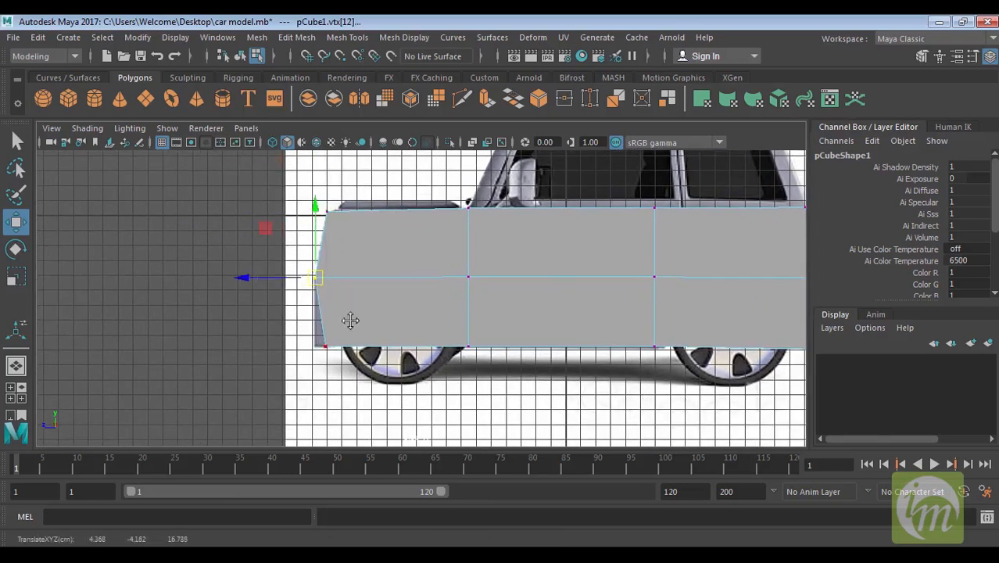
pyautogui.keyDown('alt'); pyautogui.moveTo(350, 319); pyautogui.dragTo(388, 299, button='middle'); pyautogui.keyUp('alt')
pyautogui.moveTo(376, 332); pyautogui.dragTo(354, 326)
pyautogui.keyDown('alt'); pyautogui.moveTo(634, 300); pyautogui.dragTo(490, 348, button='middle'); pyautogui.keyUp('alt')
pyautogui.keyDown('alt'); pyautogui.moveTo(609, 288); pyautogui.dragTo(609, 297, button='middle'); pyautogui.keyUp('alt')
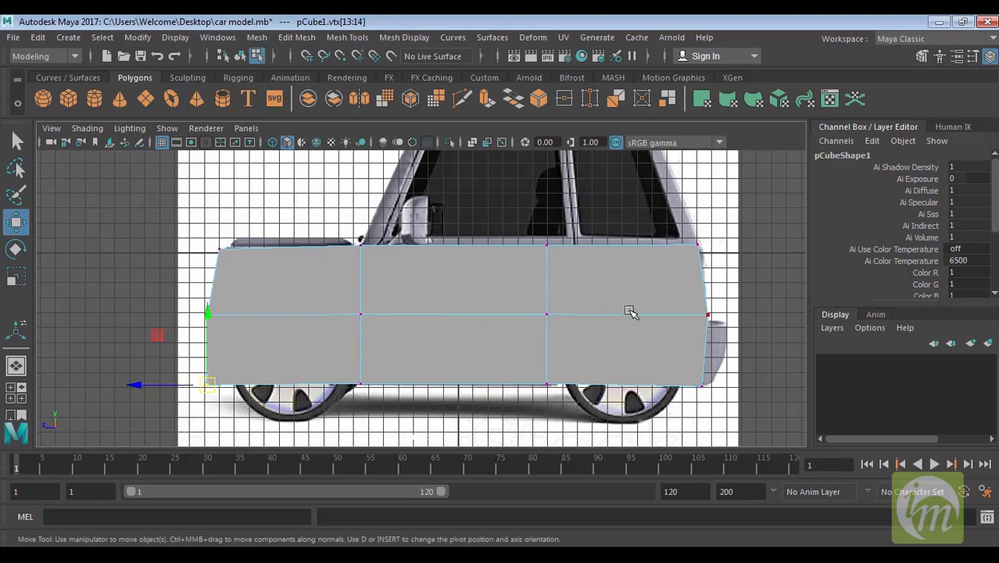
pyautogui.keyDown('alt'); pyautogui.moveTo(630, 311); pyautogui.dragTo(649, 294, button='middle'); pyautogui.keyUp('alt')
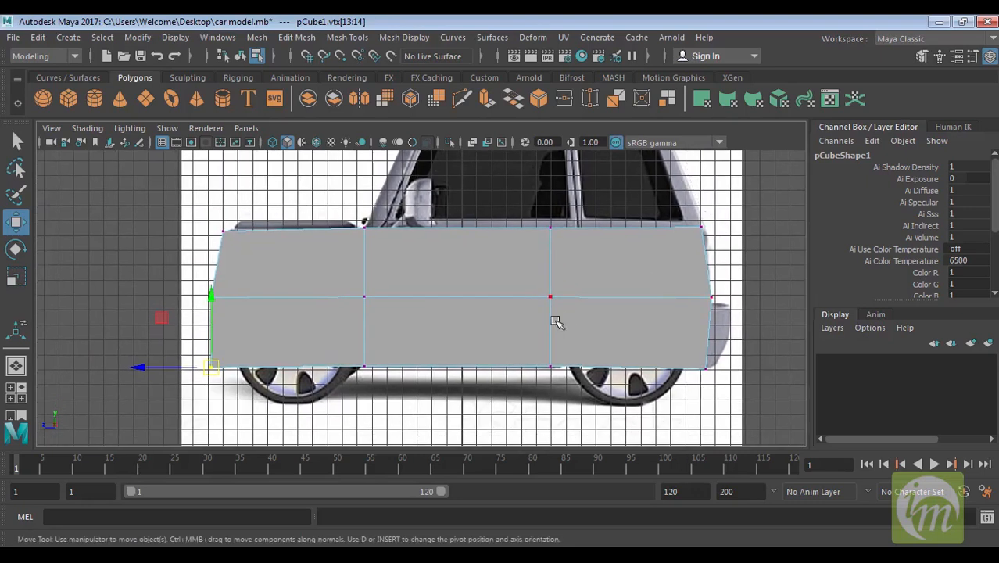
# Return the block to object mode and turn on X-Ray shading so the car reference shows through it.
pyautogui.moveTo(625, 271); pyautogui.dragTo(669, 164, button='right')
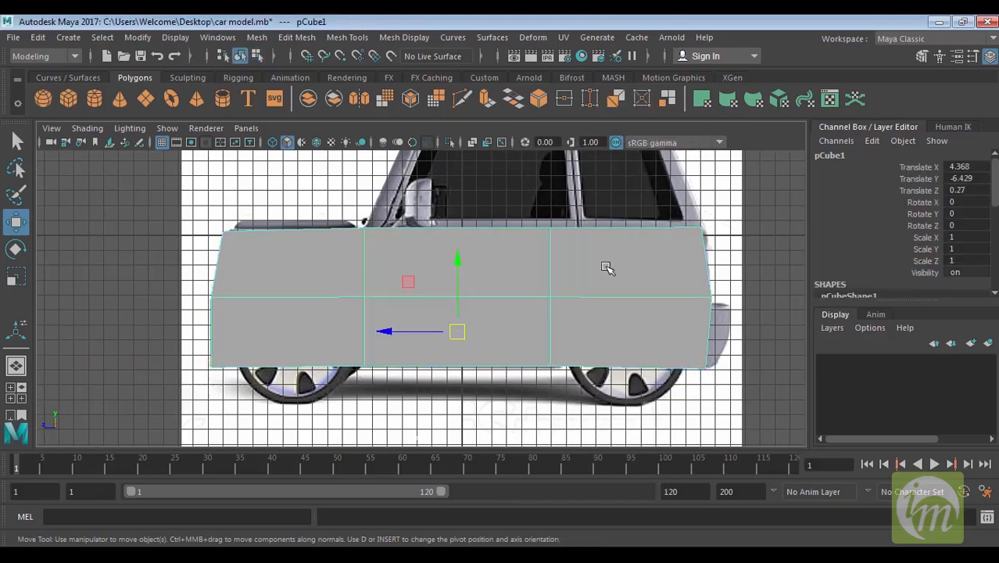
pyautogui.keyDown('alt'); pyautogui.moveTo(598, 331); pyautogui.dragTo(590, 345, button='middle'); pyautogui.keyUp('alt')
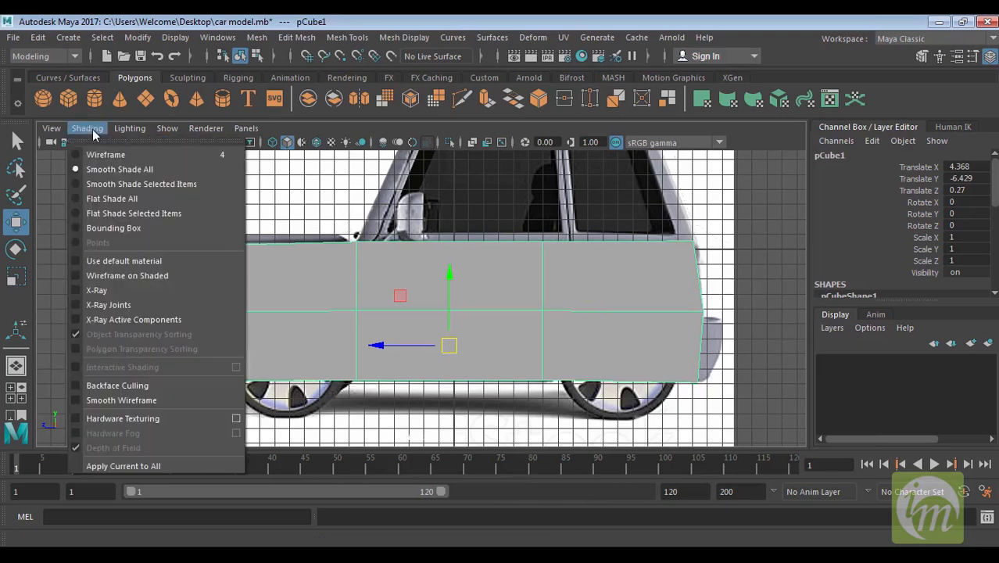
pyautogui.click(93, 291)
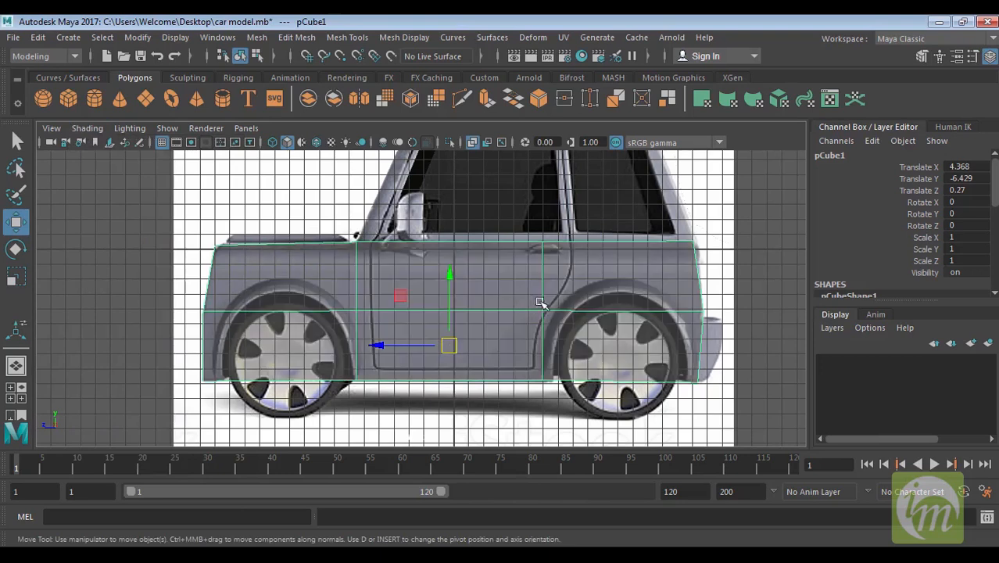
pyautogui.keyDown('alt'); pyautogui.moveTo(602, 317); pyautogui.dragTo(619, 340, button='middle'); pyautogui.keyUp('alt')
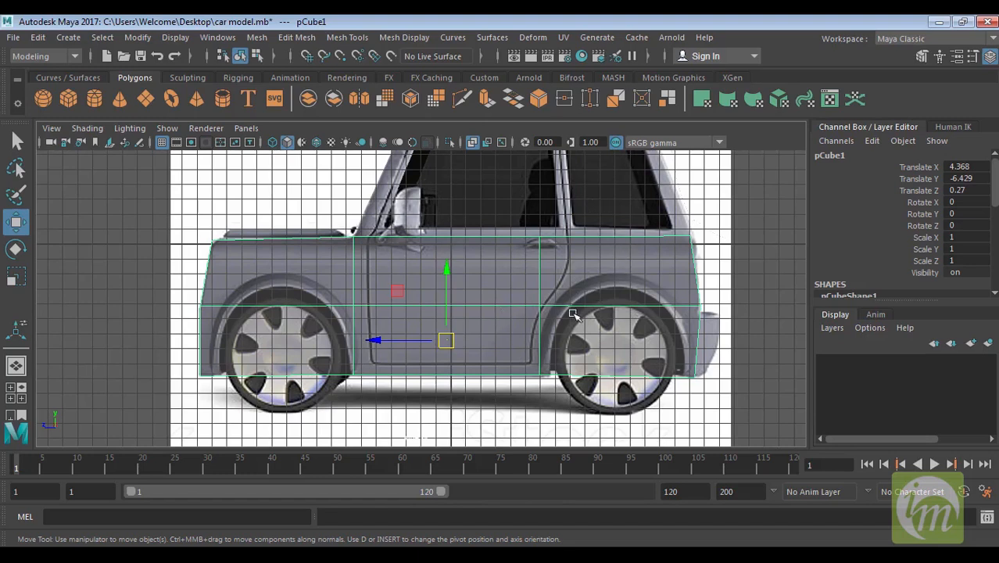
# Move the top and middle vertices of the block's rear dividing edge to follow the door's rear edge.
pyautogui.moveTo(558, 240); pyautogui.dragTo(497, 142, button='right')
pyautogui.moveTo(528, 215); pyautogui.dragTo(566, 237)
pyautogui.moveTo(524, 317); pyautogui.dragTo(544, 300)
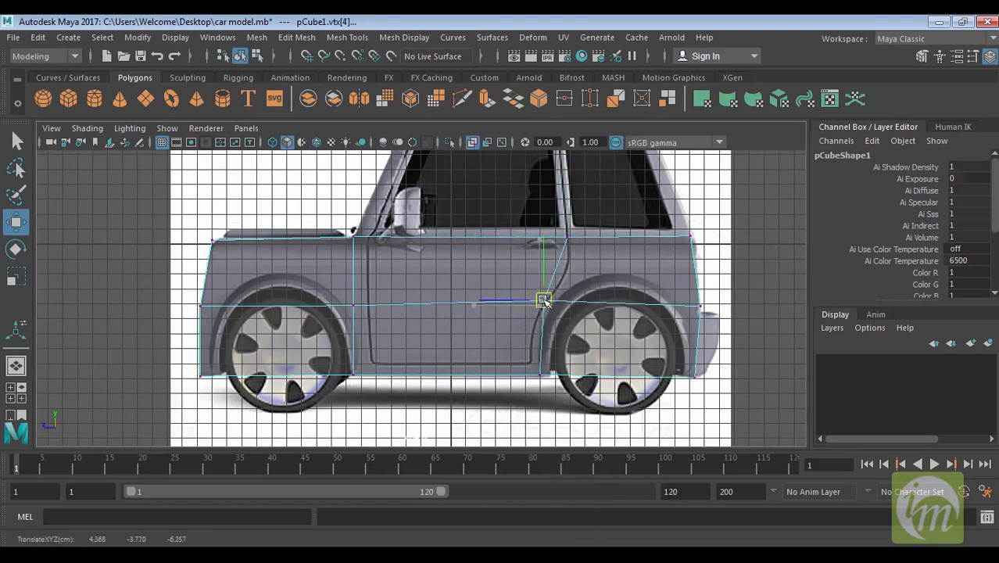
pyautogui.click(541, 374)
pyautogui.click(541, 301)
pyautogui.moveTo(542, 300); pyautogui.dragTo(558, 297)
pyautogui.click(565, 236)
pyautogui.moveTo(567, 236); pyautogui.dragTo(573, 239)
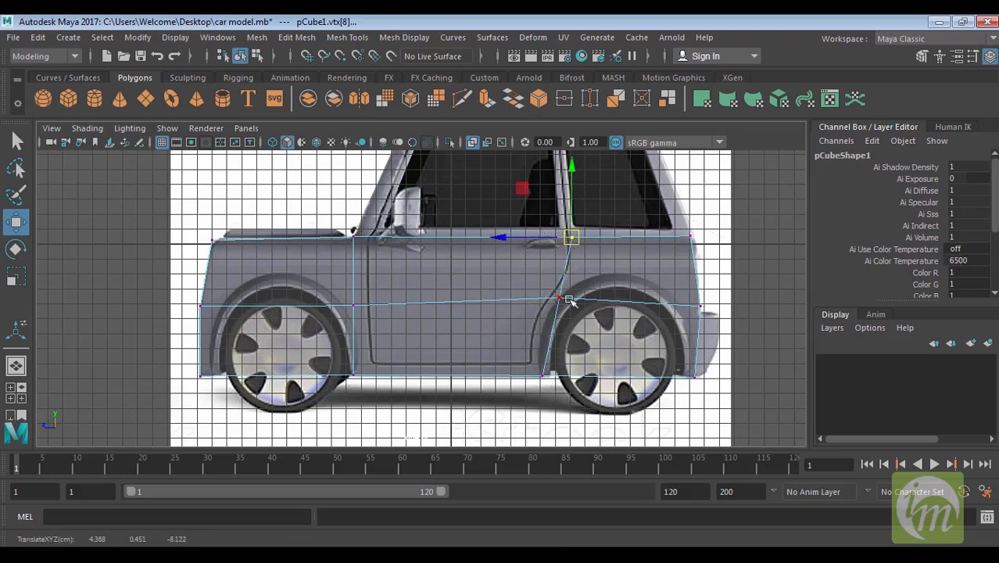
# Refine the middle vertex on the door's rear curve and shift the bottom vertex forward to the door's lower rear corner.
pyautogui.keyDown('alt'); pyautogui.moveTo(571, 300); pyautogui.dragTo(650, 294, button='middle'); pyautogui.keyUp('alt')
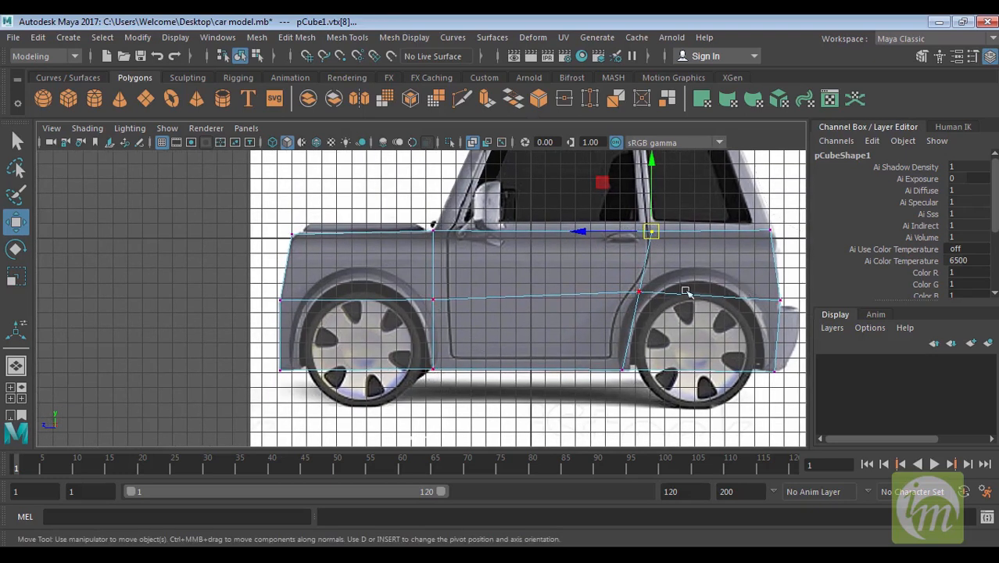
pyautogui.keyDown('alt'); pyautogui.moveTo(515, 283); pyautogui.dragTo(517, 296, button='middle'); pyautogui.keyUp('alt')
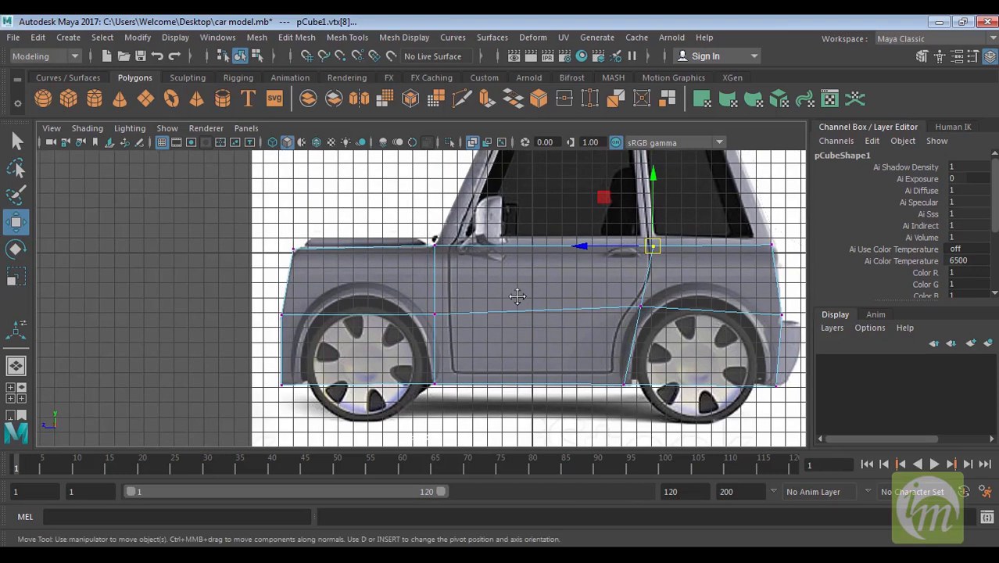
pyautogui.moveTo(623, 286); pyautogui.dragTo(631, 306)
pyautogui.moveTo(603, 375); pyautogui.dragTo(629, 397)
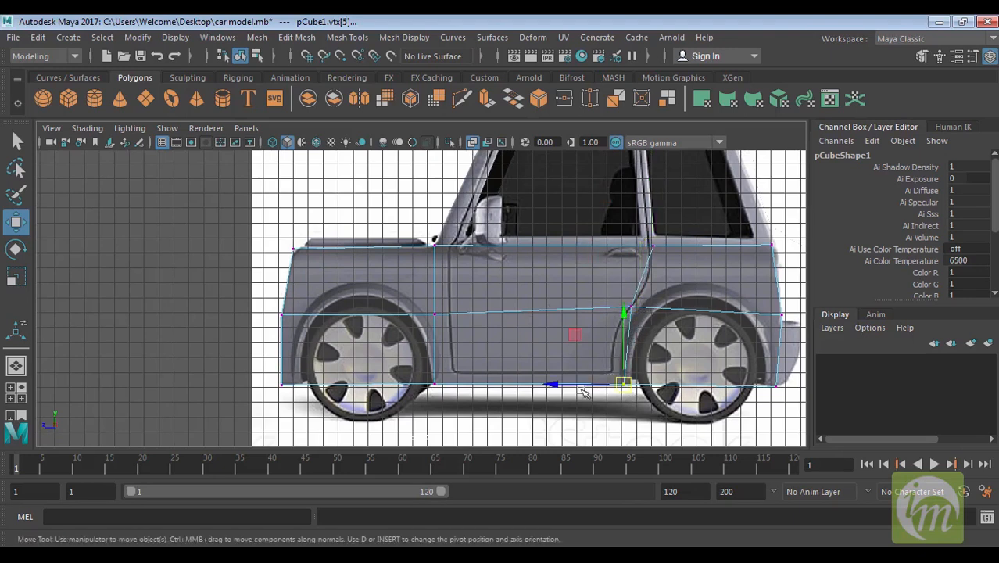
pyautogui.moveTo(557, 388); pyautogui.dragTo(541, 389)
pyautogui.keyDown('alt'); pyautogui.moveTo(551, 361); pyautogui.dragTo(546, 378, button='middle'); pyautogui.keyUp('alt')
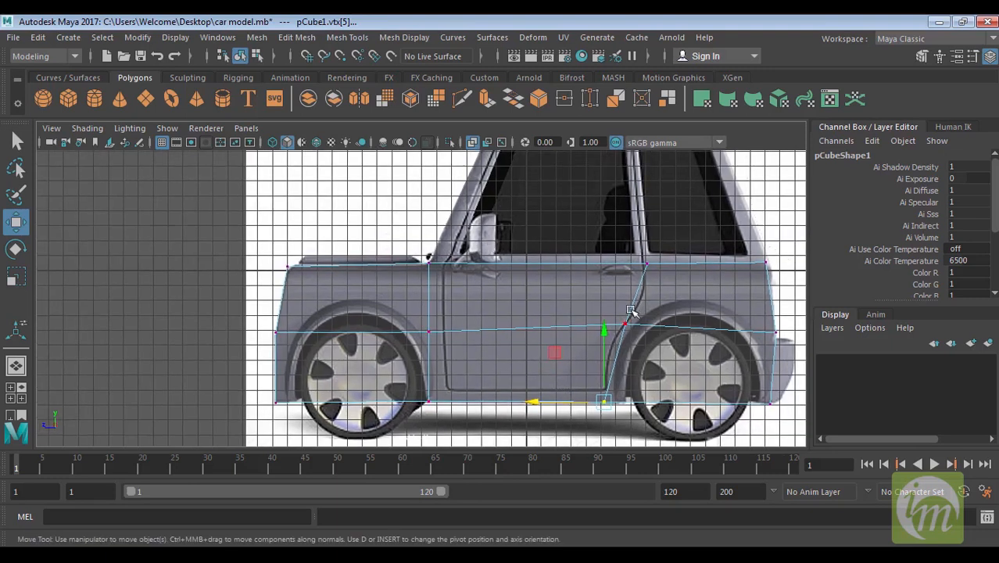
pyautogui.keyDown('alt'); pyautogui.moveTo(632, 311); pyautogui.dragTo(594, 315, button='middle'); pyautogui.keyUp('alt')
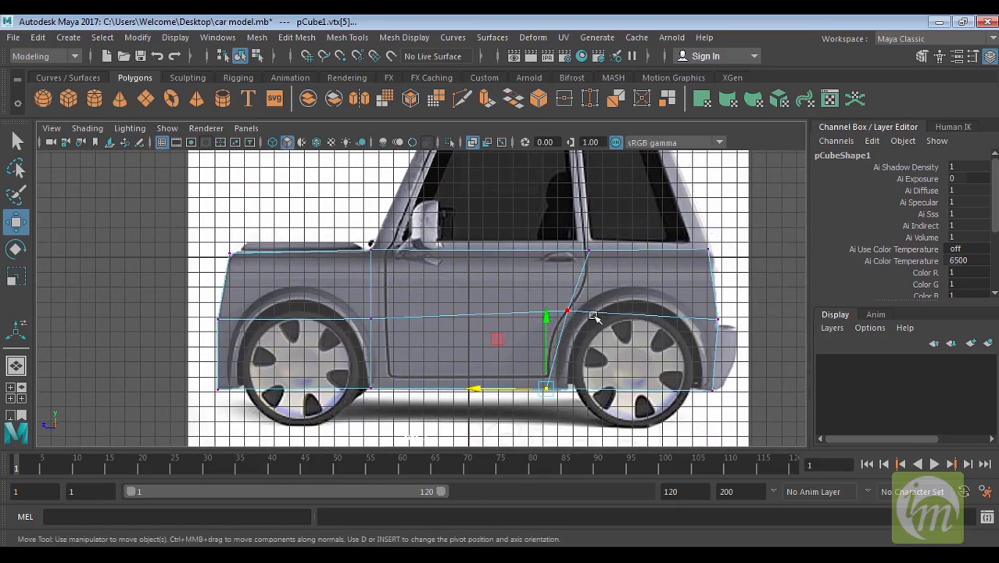
# Detach the Mesh Tools commands into a floating window beside the side view.
pyautogui.click(341, 39)
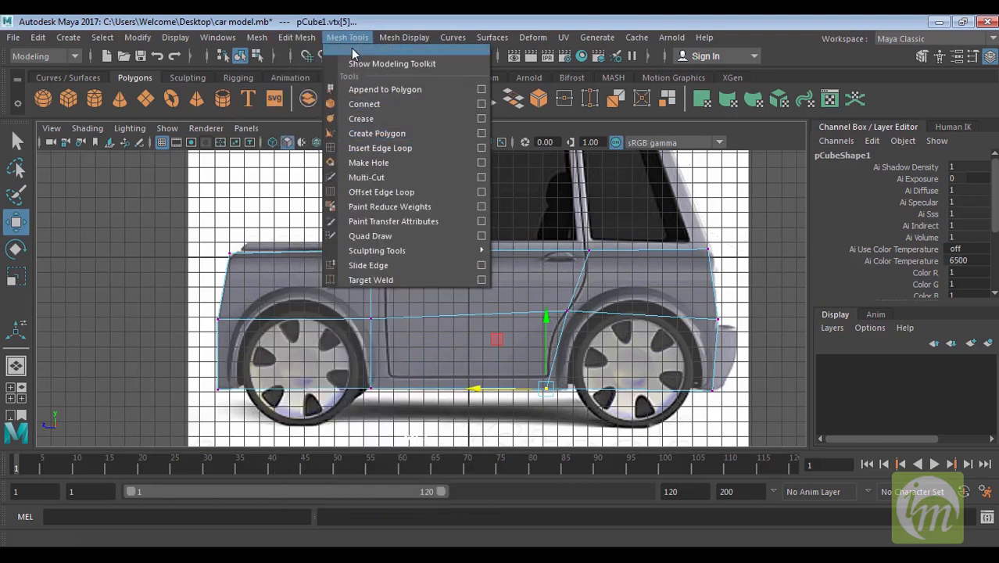
pyautogui.click(353, 52)
pyautogui.moveTo(423, 36); pyautogui.dragTo(891, 92)
pyautogui.keyDown('alt'); pyautogui.moveTo(580, 185); pyautogui.dragTo(531, 182, button='middle'); pyautogui.keyUp('alt')
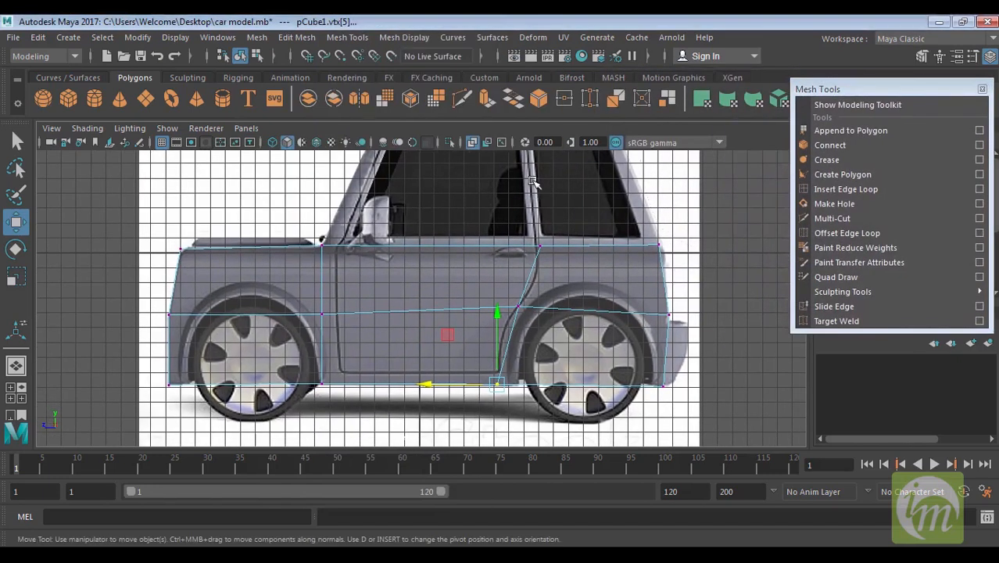
# Insert two vertical edge loops in the door section, one along the door's front edge and one just ahead of its rear edge.
pyautogui.click(855, 191)
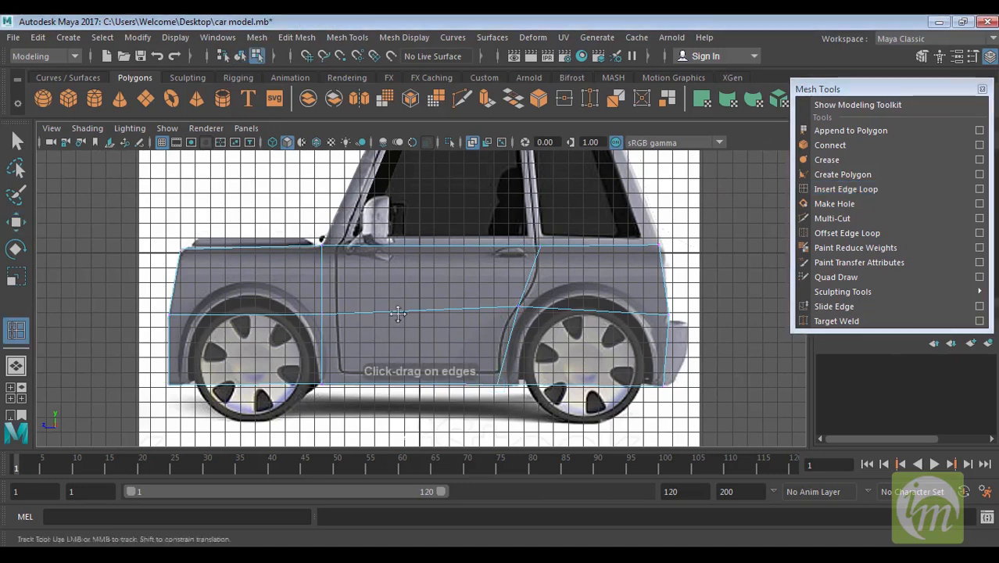
pyautogui.keyDown('alt'); pyautogui.moveTo(398, 313); pyautogui.dragTo(479, 304, button='middle'); pyautogui.keyUp('alt')
pyautogui.keyDown('alt'); pyautogui.moveTo(433, 264); pyautogui.dragTo(348, 276, button='middle'); pyautogui.keyUp('alt')
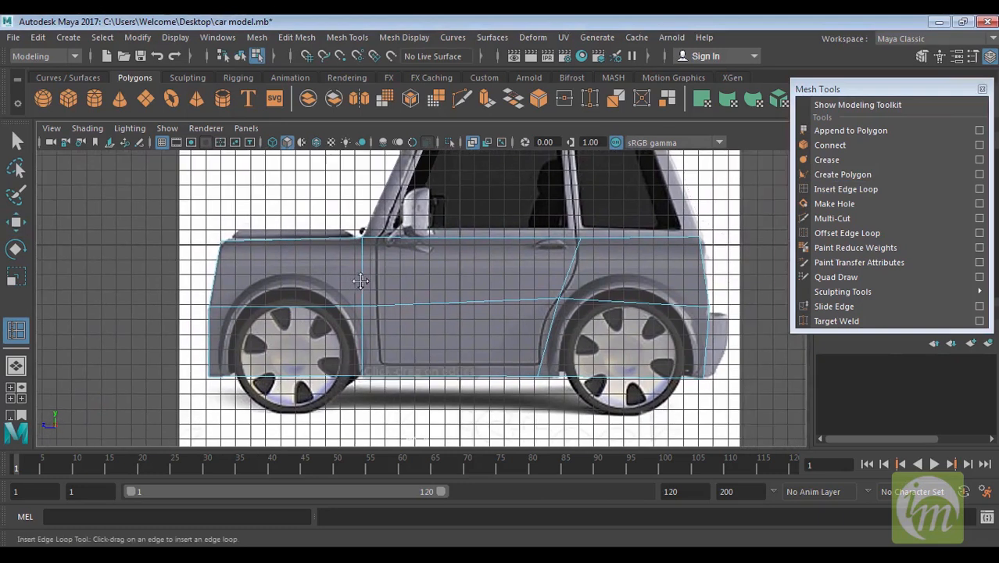
pyautogui.click(383, 243)
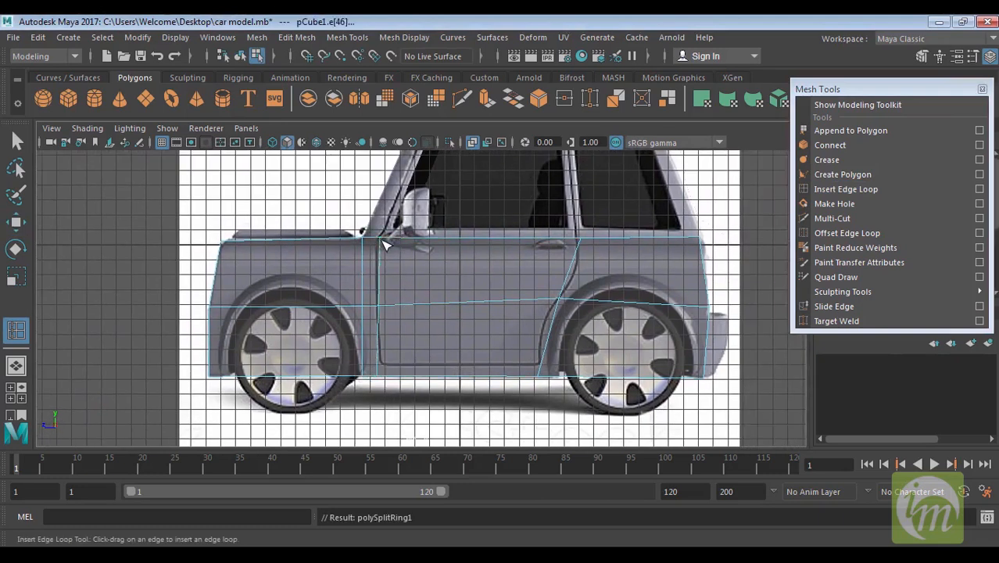
pyautogui.moveTo(565, 245); pyautogui.dragTo(573, 242)
# Insert three vertical edge loops across the rear wheel area: at the wheel's centre, behind it and ahead of it.
pyautogui.keyDown('alt'); pyautogui.moveTo(617, 303); pyautogui.dragTo(508, 309, button='middle'); pyautogui.keyUp('alt')
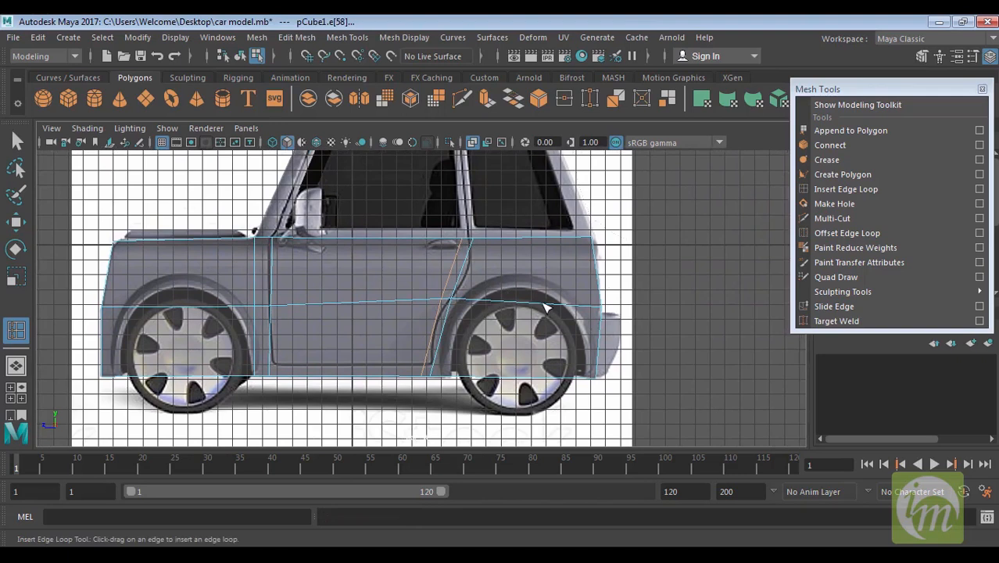
pyautogui.click(528, 304)
pyautogui.moveTo(548, 304); pyautogui.dragTo(560, 305)
pyautogui.moveTo(497, 306); pyautogui.dragTo(484, 304)
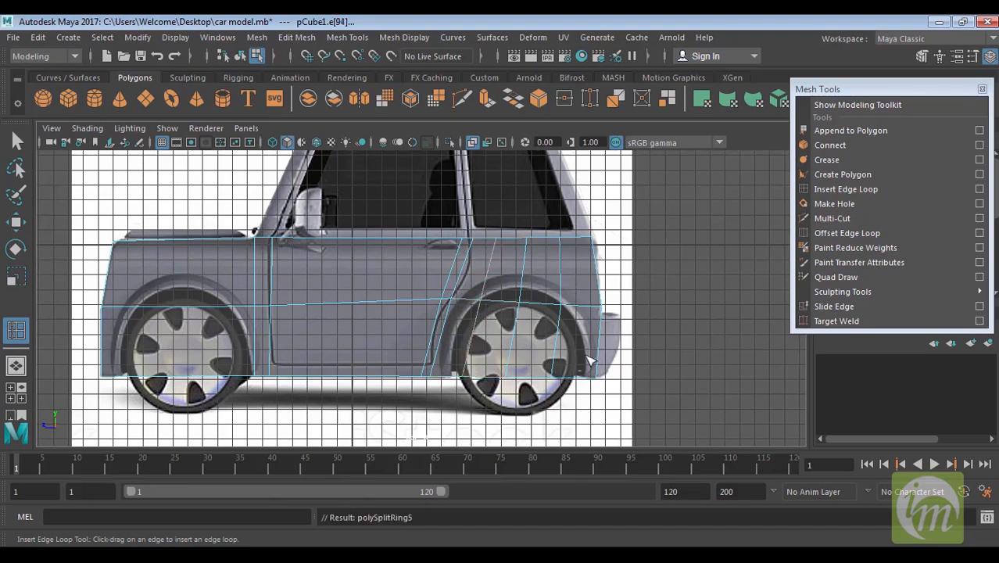
# Insert three vertical edge loops across the front wheel area: at the wheel's centre, behind it and ahead of it.
pyautogui.keyDown('alt'); pyautogui.moveTo(491, 351); pyautogui.dragTo(669, 347, button='middle'); pyautogui.keyUp('alt')
pyautogui.moveTo(371, 303); pyautogui.dragTo(411, 311)
pyautogui.moveTo(334, 299); pyautogui.dragTo(313, 307)
pyautogui.keyDown('alt'); pyautogui.moveTo(382, 331); pyautogui.dragTo(459, 330, button='middle'); pyautogui.keyUp('alt')
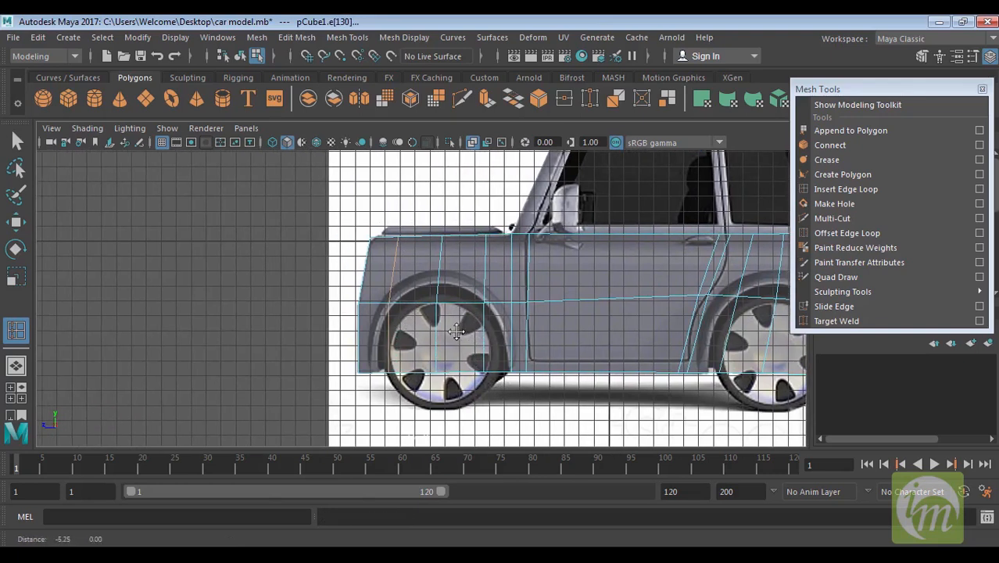
# Switch to vertex selection and raise the middle-row vertex above the front wheel's centre to the arch's outer peak.
pyautogui.click(15, 142)
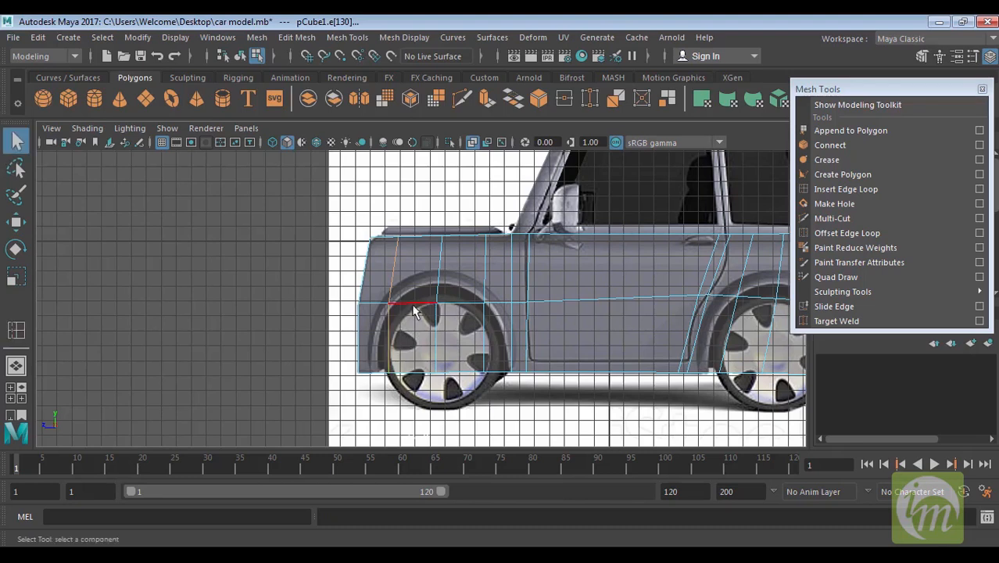
pyautogui.rightClick(415, 311)
pyautogui.click(346, 141)
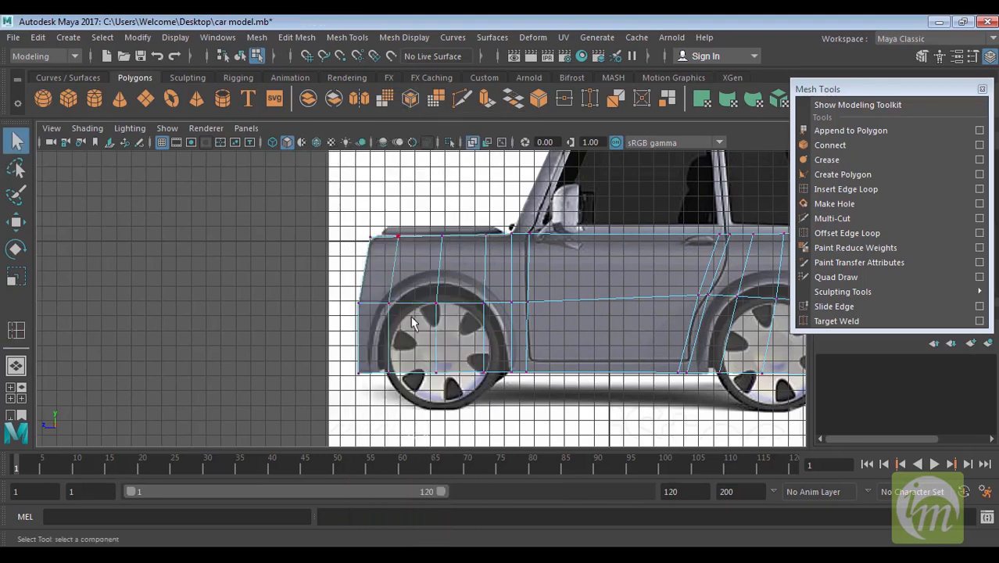
pyautogui.click(393, 315)
pyautogui.press('w')
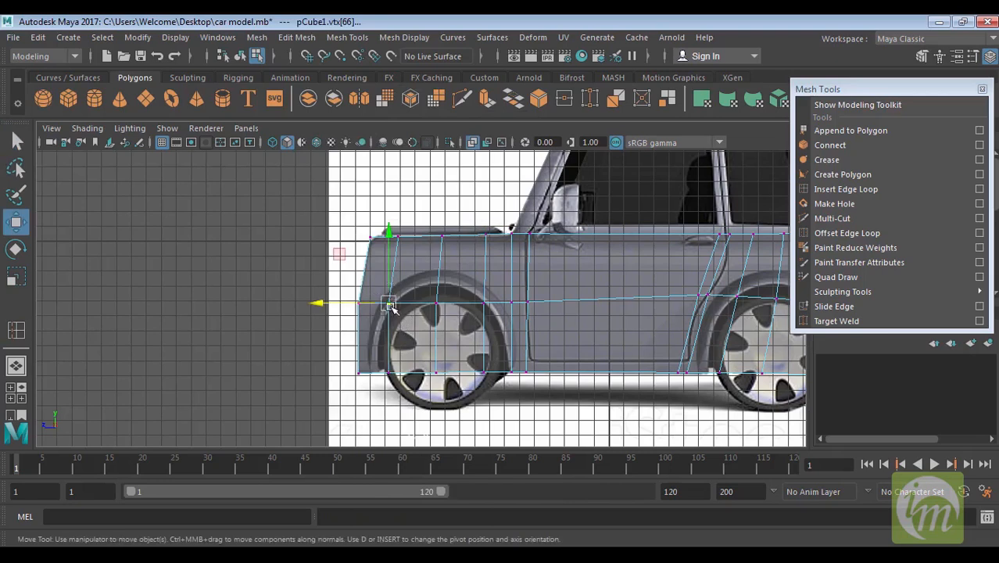
pyautogui.moveTo(383, 361); pyautogui.dragTo(410, 382)
pyautogui.click(436, 303)
pyautogui.moveTo(435, 303); pyautogui.dragTo(443, 271)
# Move the remaining middle-row and bottom vertices around the front wheel onto the wheel arch, clearing the wheel opening.
pyautogui.moveTo(430, 368); pyautogui.dragTo(485, 282)
pyautogui.click(483, 302)
pyautogui.moveTo(473, 357)
pyautogui.mouseDown()
pyautogui.moveTo(496, 382)
pyautogui.moveTo(485, 302)
pyautogui.moveTo(518, 383)
pyautogui.mouseUp()
pyautogui.moveTo(511, 372); pyautogui.dragTo(511, 367)
pyautogui.keyDown('alt'); pyautogui.moveTo(484, 367); pyautogui.dragTo(500, 385, button='middle'); pyautogui.keyUp('alt')
pyautogui.moveTo(403, 312)
pyautogui.mouseDown()
pyautogui.moveTo(416, 329)
pyautogui.moveTo(401, 305)
pyautogui.mouseUp()
pyautogui.moveTo(386, 361); pyautogui.dragTo(409, 406)
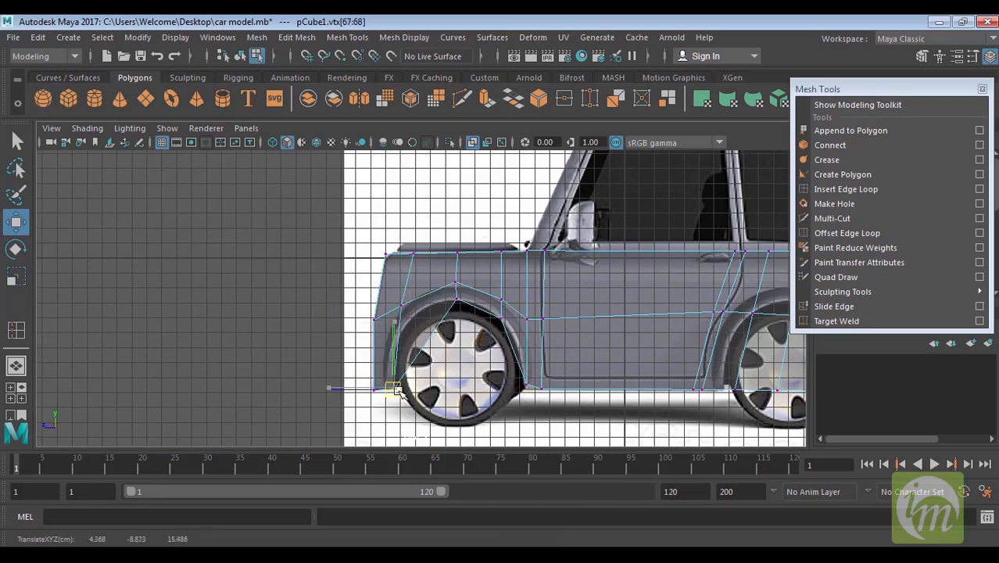
pyautogui.keyDown('alt'); pyautogui.moveTo(549, 363); pyautogui.dragTo(527, 358, button='middle'); pyautogui.keyUp('alt')
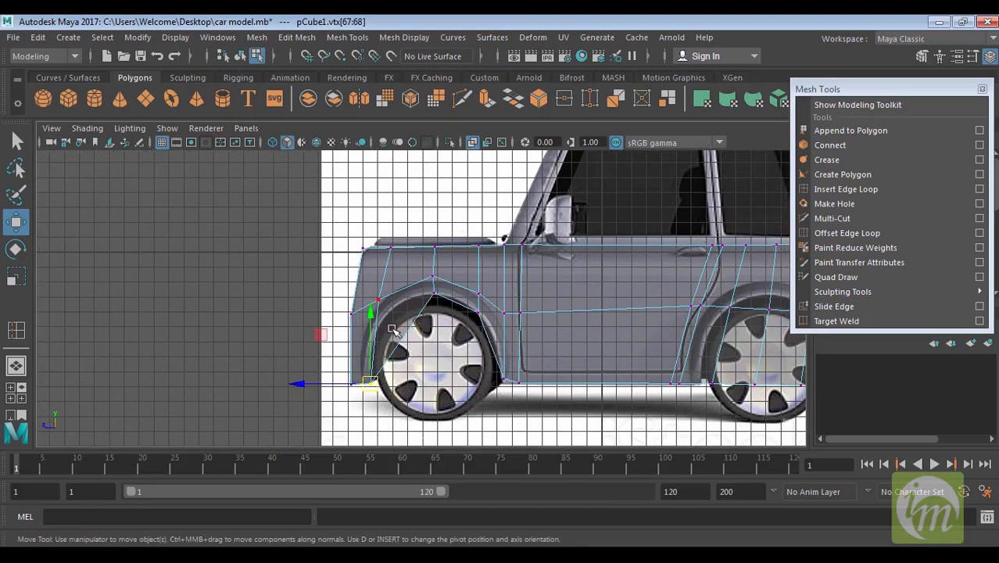
# Move the middle and bottom vertices behind the rear wheel onto the rear side of its wheel arch.
pyautogui.keyDown('alt'); pyautogui.moveTo(668, 326); pyautogui.dragTo(459, 328, button='middle'); pyautogui.keyUp('alt')
pyautogui.click(603, 309)
pyautogui.moveTo(606, 311); pyautogui.dragTo(608, 297)
pyautogui.moveTo(598, 395); pyautogui.dragTo(600, 396)
pyautogui.moveTo(597, 386); pyautogui.dragTo(627, 380)
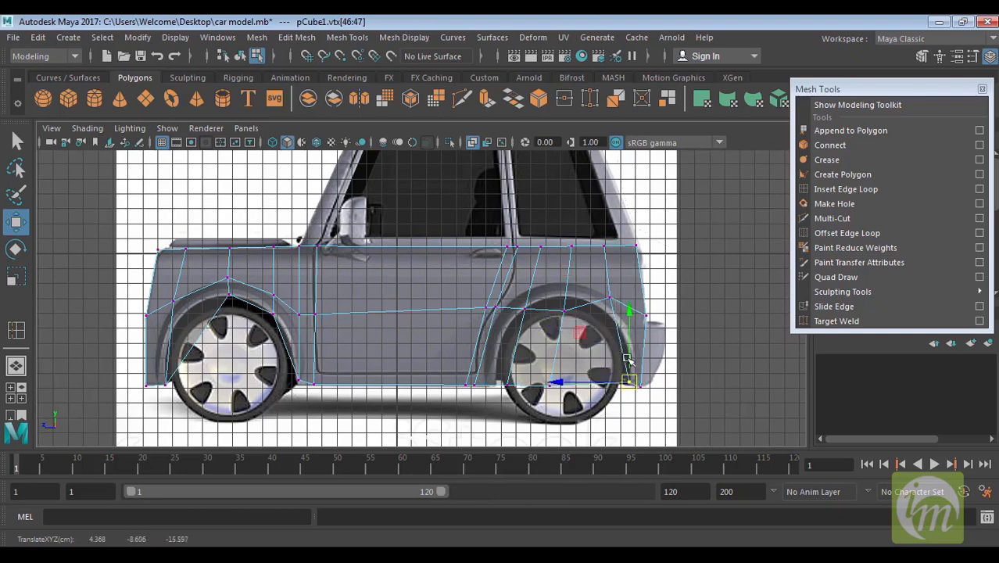
# Move the centre and front vertices of the rear wheel area onto the wheel arch, clearing the wheel opening.
pyautogui.click(563, 310)
pyautogui.moveTo(563, 310); pyautogui.dragTo(568, 279)
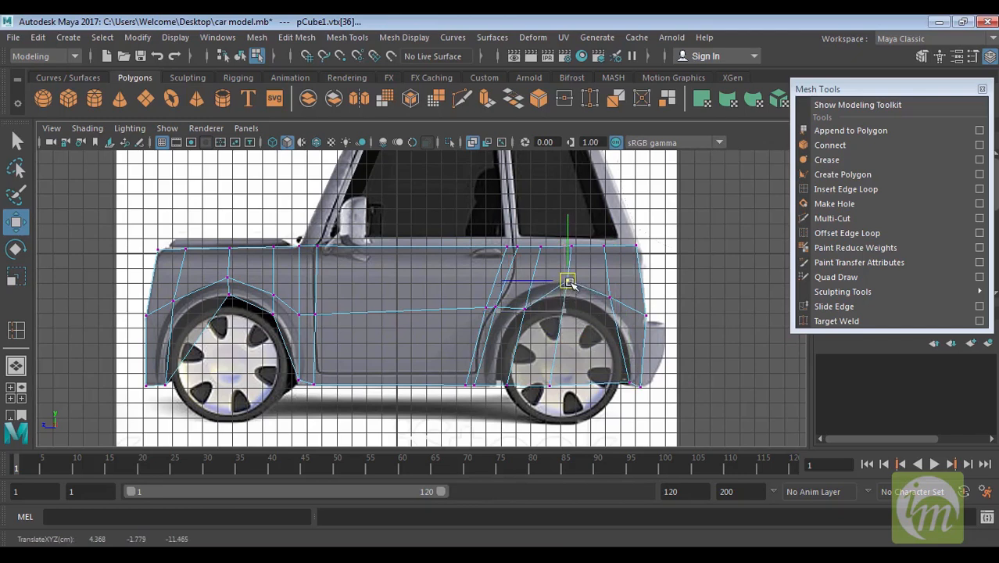
pyautogui.moveTo(539, 365); pyautogui.dragTo(516, 295)
pyautogui.hotkey('ctrl', 'z')
pyautogui.moveTo(493, 365); pyautogui.dragTo(494, 386)
pyautogui.keyDown('alt'); pyautogui.moveTo(493, 386); pyautogui.dragTo(540, 393, button='middle'); pyautogui.keyUp('alt')
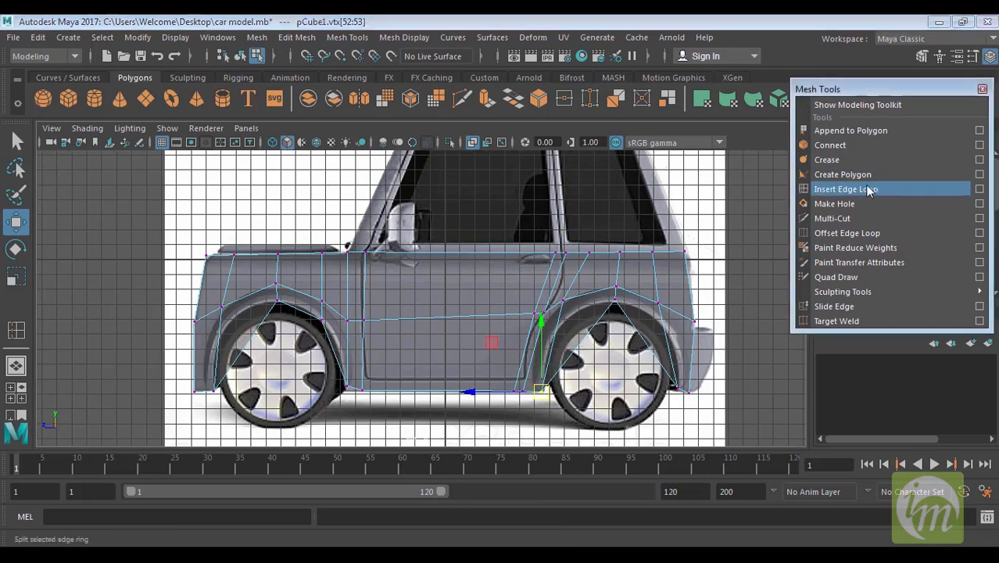
# Insert vertical edge loops through the rear wheel arch on both sides of its peak.
pyautogui.click(869, 191)
pyautogui.keyDown('alt'); pyautogui.moveTo(692, 336); pyautogui.dragTo(684, 274, button='middle'); pyautogui.keyUp('alt')
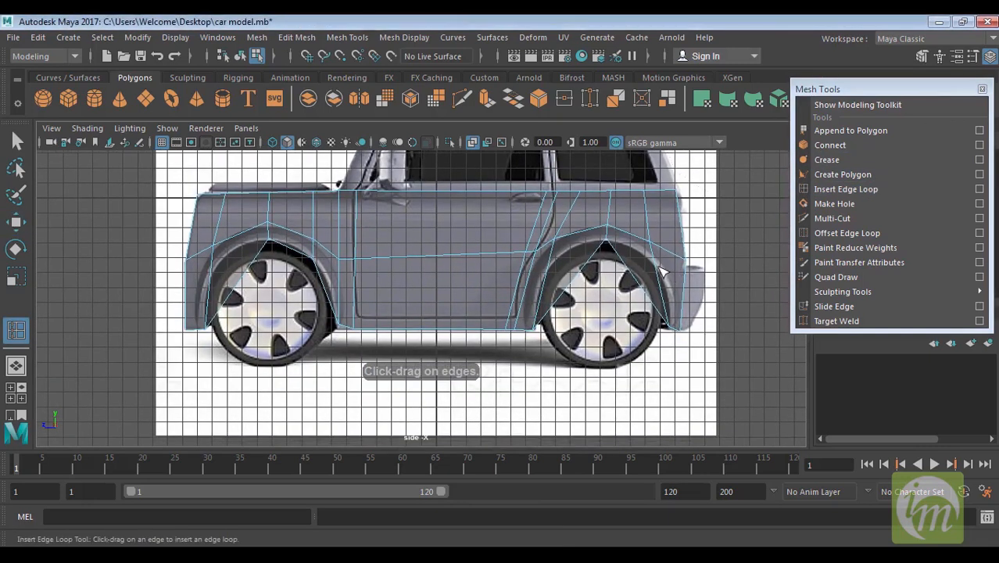
pyautogui.moveTo(658, 270); pyautogui.dragTo(659, 270)
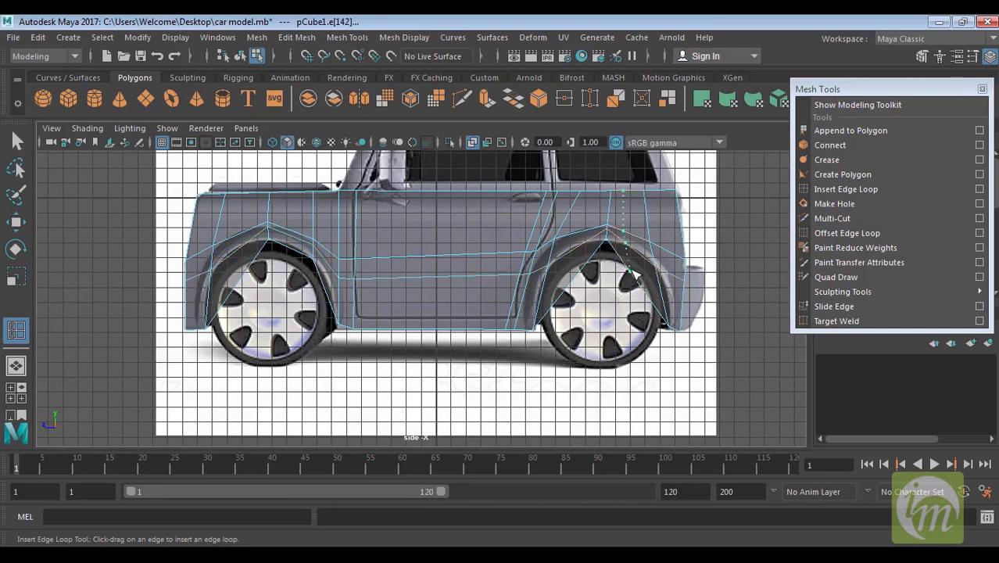
pyautogui.hotkey('ctrl', 'z')
pyautogui.moveTo(637, 269); pyautogui.dragTo(572, 289)
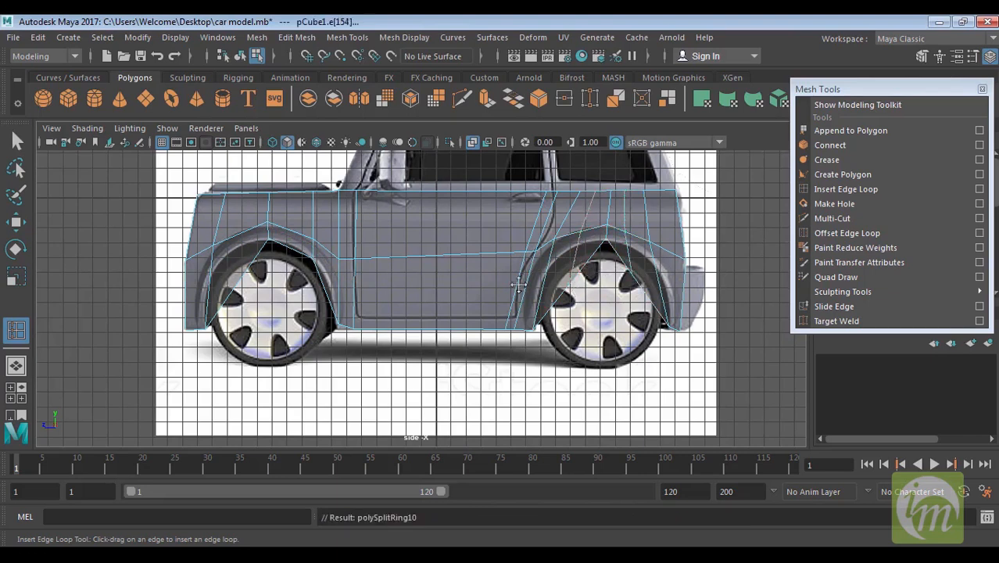
# Insert vertical edge loops through the front wheel arch on both sides of its peak.
pyautogui.keyDown('alt'); pyautogui.moveTo(201, 242); pyautogui.dragTo(272, 239, button='middle'); pyautogui.keyUp('alt')
pyautogui.moveTo(319, 265); pyautogui.dragTo(312, 279)
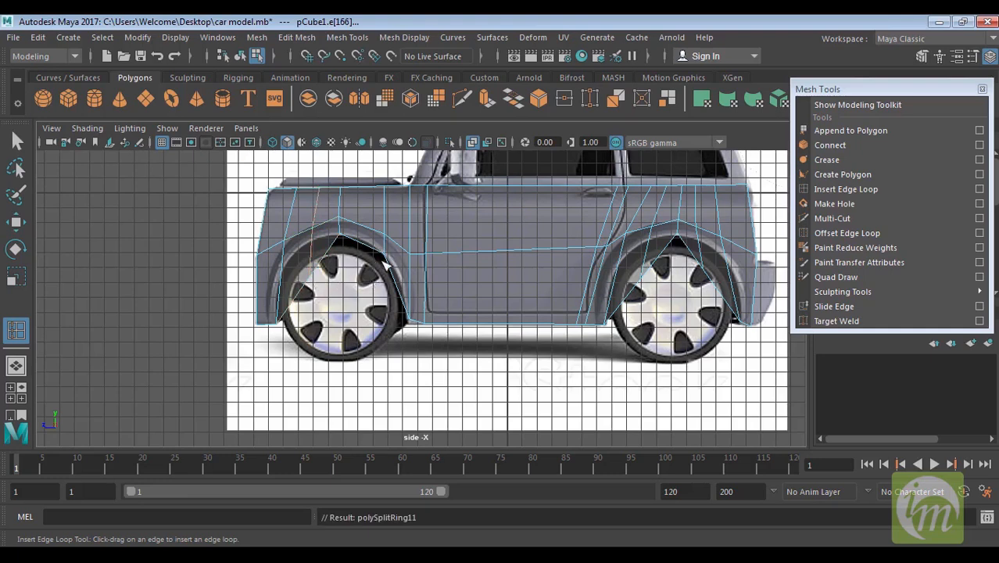
pyautogui.moveTo(401, 290); pyautogui.dragTo(402, 297)
pyautogui.press('q')
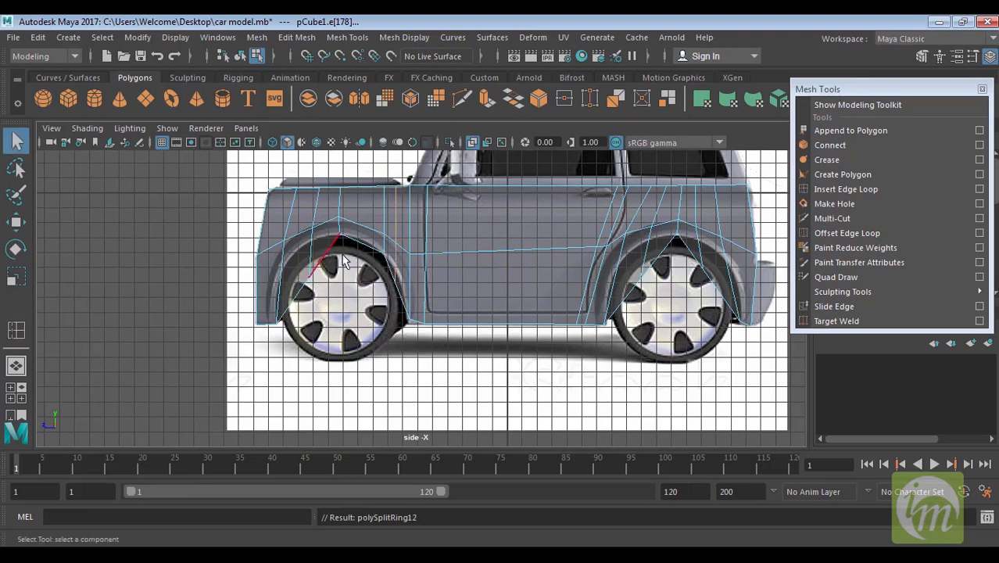
# Switch to vertex selection and move the new lower vertices ahead of the front arch's peak up onto the arch curve.
pyautogui.rightClick(322, 245)
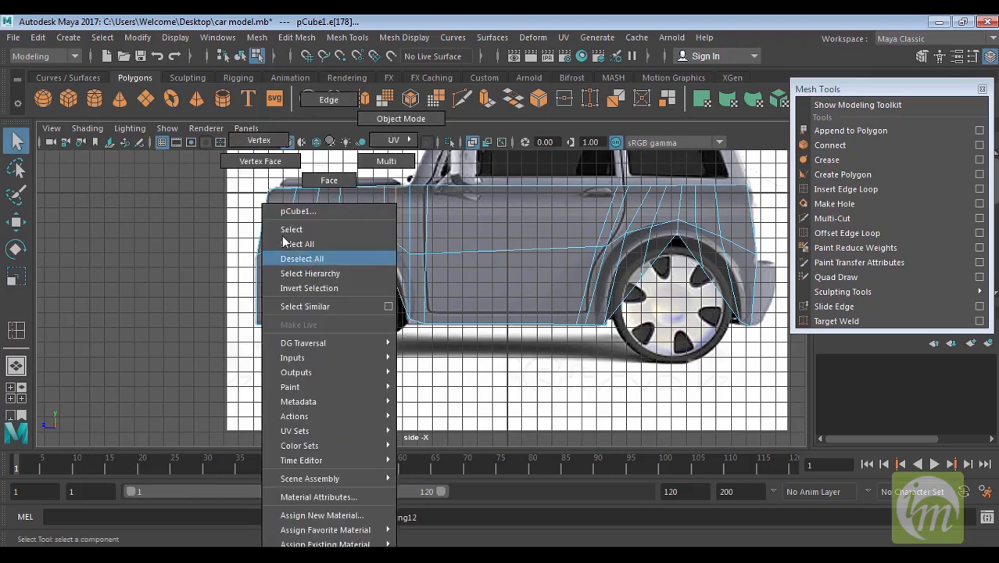
pyautogui.click(259, 140)
pyautogui.keyDown('alt'); pyautogui.moveTo(327, 268); pyautogui.dragTo(398, 303, button='middle'); pyautogui.keyUp('alt')
pyautogui.click(383, 309)
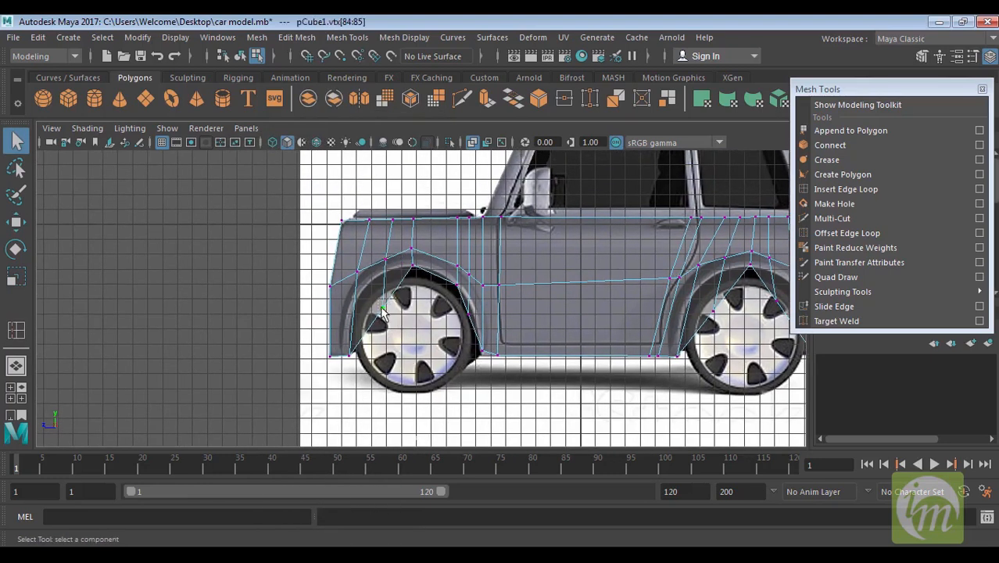
pyautogui.press('w')
pyautogui.moveTo(385, 311); pyautogui.dragTo(361, 289)
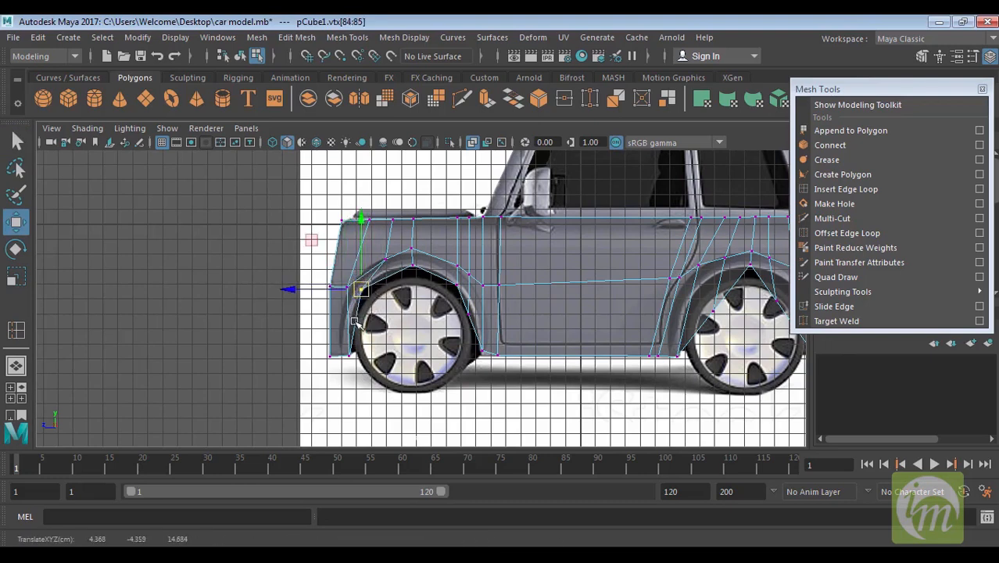
# Move the vertices on both sides of the front wheel arch's peak so they follow the arch curve.
pyautogui.keyDown('alt'); pyautogui.moveTo(355, 329); pyautogui.dragTo(365, 312, button='middle'); pyautogui.keyUp('alt')
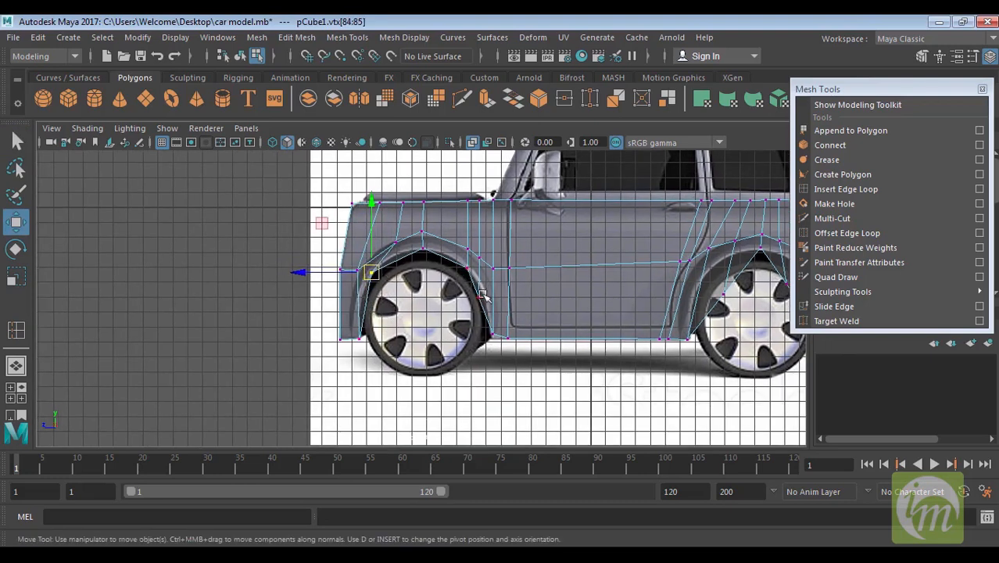
pyautogui.moveTo(474, 294)
pyautogui.mouseDown()
pyautogui.moveTo(483, 304)
pyautogui.moveTo(483, 292)
pyautogui.mouseUp()
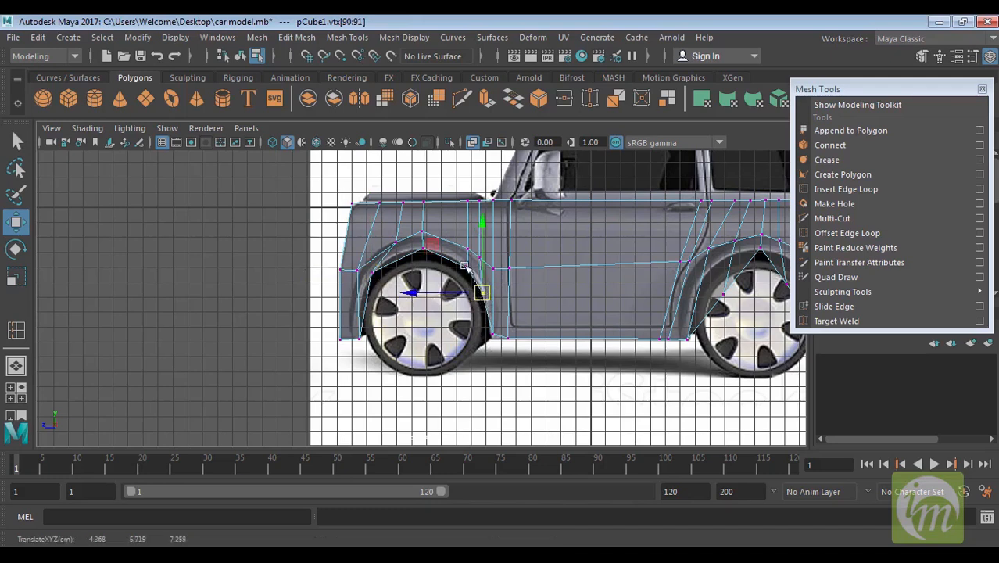
pyautogui.moveTo(449, 236)
pyautogui.mouseDown()
pyautogui.moveTo(472, 277)
pyautogui.moveTo(459, 248)
pyautogui.mouseUp()
pyautogui.moveTo(366, 266); pyautogui.dragTo(349, 278)
pyautogui.click(350, 270)
pyautogui.moveTo(386, 233); pyautogui.dragTo(401, 248)
pyautogui.moveTo(397, 242); pyautogui.dragTo(372, 254)
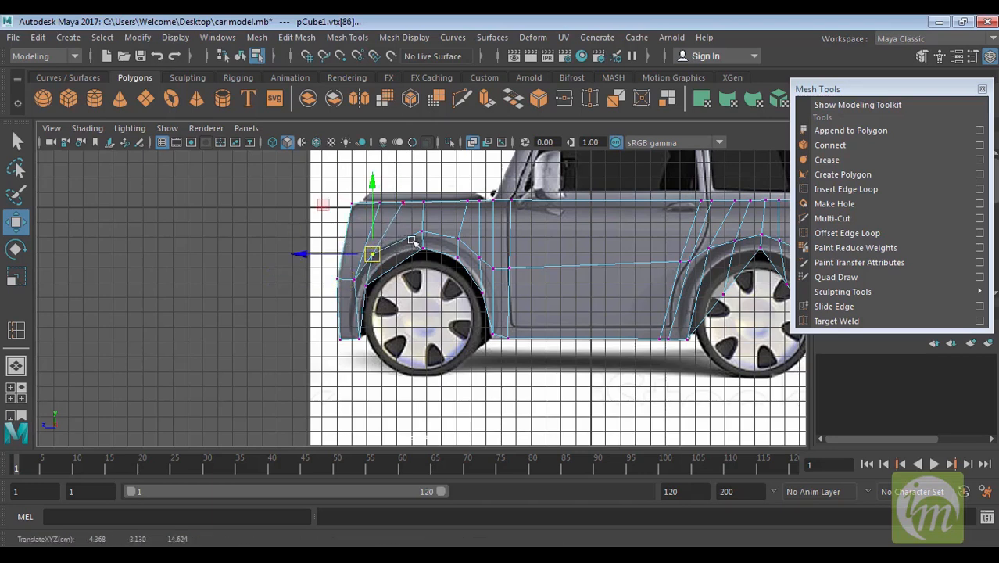
pyautogui.keyDown('alt'); pyautogui.moveTo(448, 268); pyautogui.dragTo(446, 262, button='middle'); pyautogui.keyUp('alt')
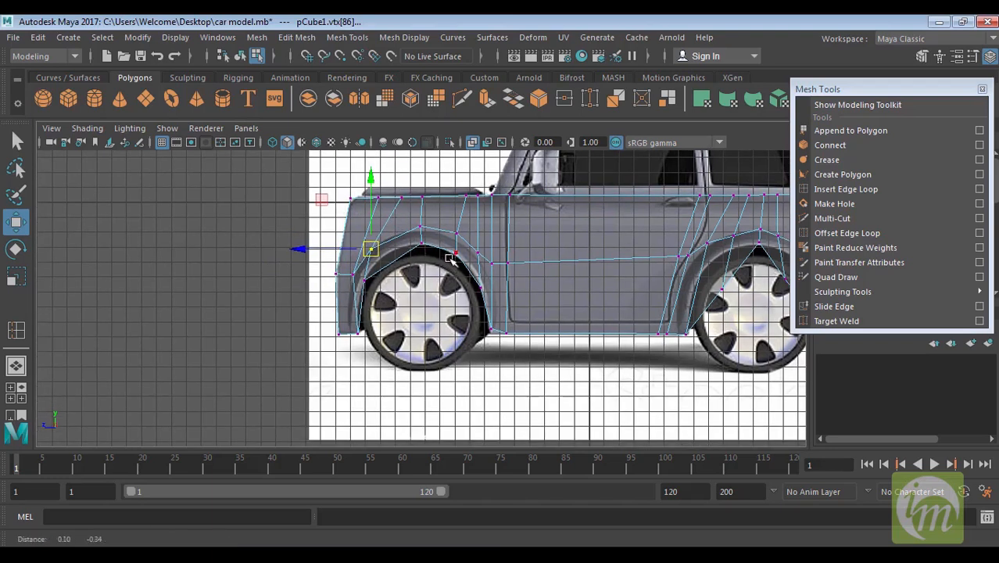
# Insert a vertical edge loop ahead of the front arch's peak and move its lower vertex onto the arch curve.
pyautogui.click(849, 188)
pyautogui.moveTo(397, 261); pyautogui.dragTo(396, 265)
pyautogui.press('q')
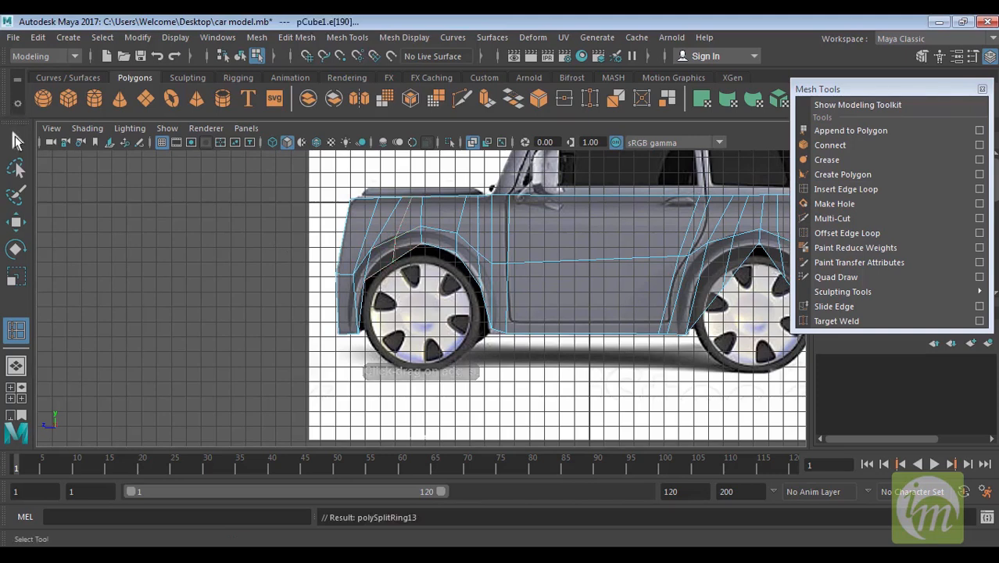
pyautogui.moveTo(442, 238); pyautogui.dragTo(344, 147, button='right')
pyautogui.moveTo(403, 267)
pyautogui.mouseDown()
pyautogui.moveTo(383, 234)
pyautogui.moveTo(395, 252)
pyautogui.mouseUp()
pyautogui.press('w')
pyautogui.click(395, 254)
# Move the low vertices on both sides of the rear wheel arch's peak up onto the wheel opening's edge.
pyautogui.keyDown('alt'); pyautogui.moveTo(703, 268); pyautogui.dragTo(508, 275, button='middle'); pyautogui.keyUp('alt')
pyautogui.moveTo(519, 297); pyautogui.dragTo(522, 272)
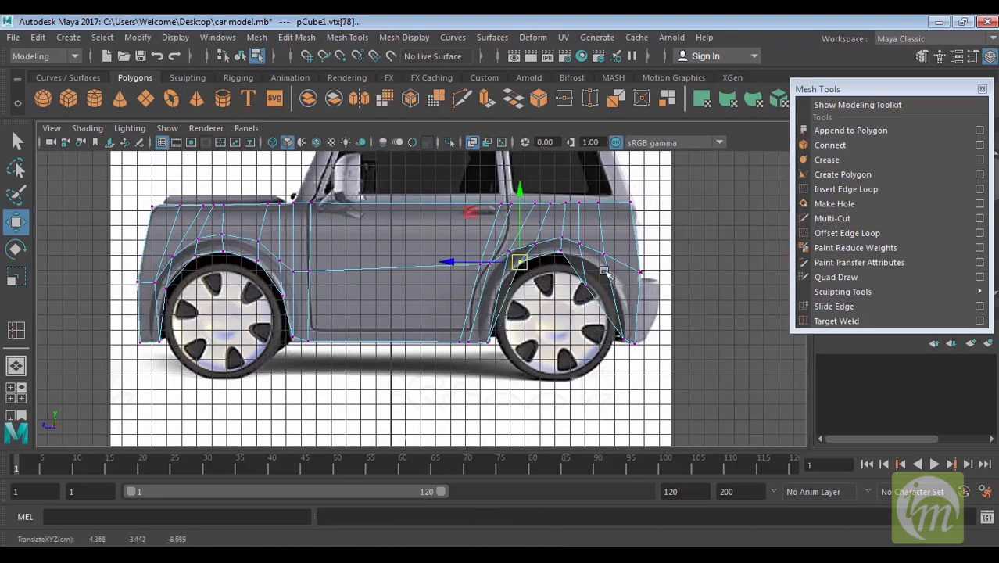
pyautogui.click(588, 289)
pyautogui.moveTo(587, 288); pyautogui.dragTo(593, 266)
pyautogui.keyDown('alt'); pyautogui.moveTo(618, 271); pyautogui.dragTo(618, 299, button='middle'); pyautogui.keyUp('alt')
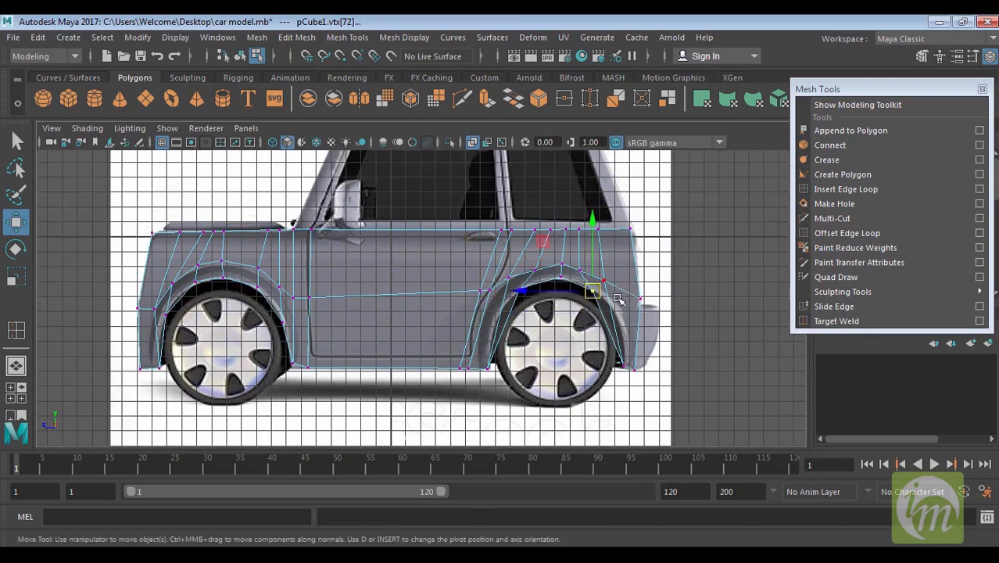
# Refine the opening-edge vertex behind the rear arch's peak and shift the vertices above it rearward up to the beltline.
pyautogui.moveTo(595, 229); pyautogui.dragTo(611, 260)
pyautogui.hotkey('ctrl', 'z')
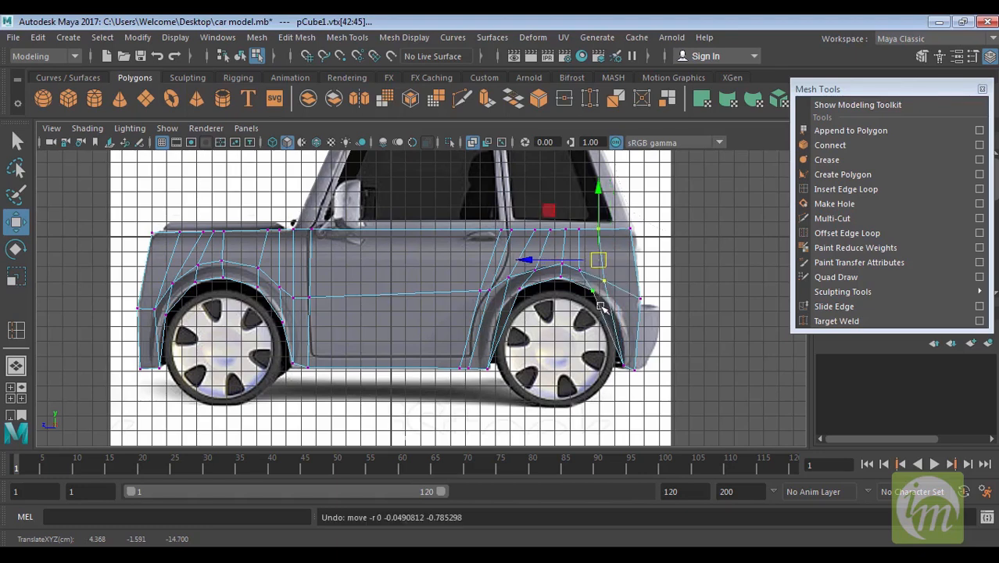
pyautogui.click(600, 287)
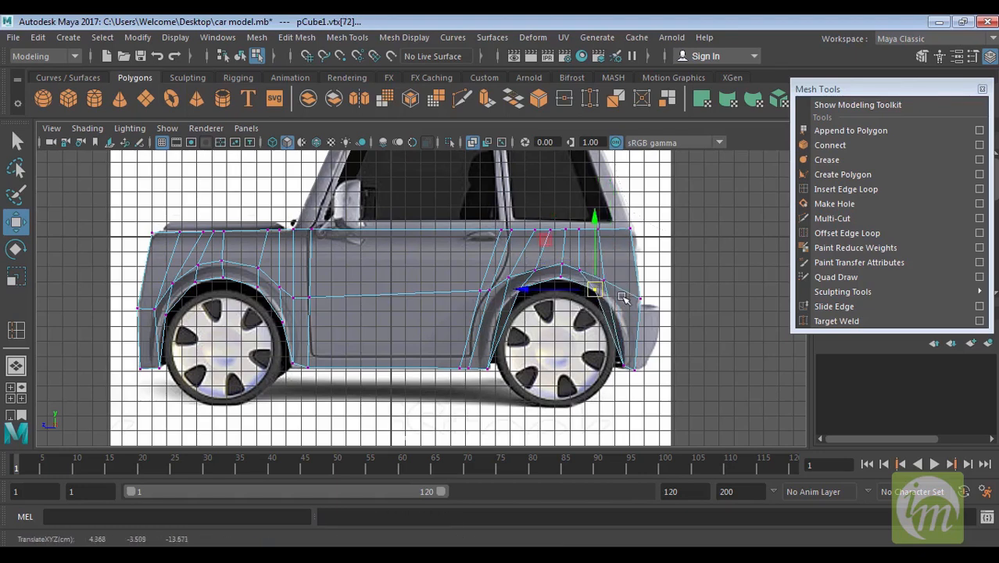
pyautogui.moveTo(601, 268); pyautogui.dragTo(605, 238)
pyautogui.click(599, 233)
pyautogui.moveTo(529, 230); pyautogui.dragTo(543, 229)
pyautogui.keyDown('alt'); pyautogui.moveTo(637, 326); pyautogui.dragTo(639, 304, button='middle'); pyautogui.keyUp('alt')
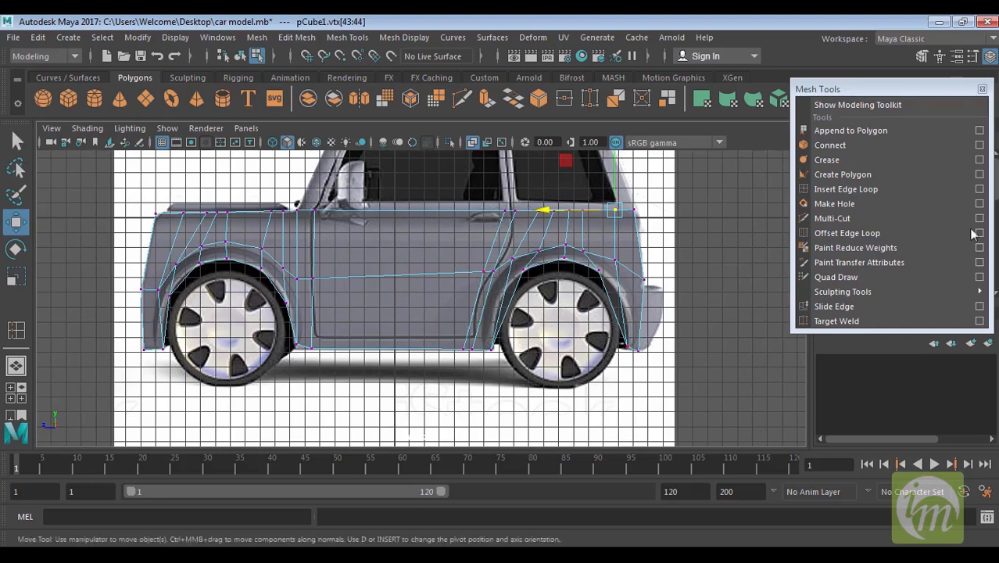
# Insert a vertical edge loop behind the rear arch's peak and move its lower vertex onto the wheel opening's edge.
pyautogui.click(846, 233)
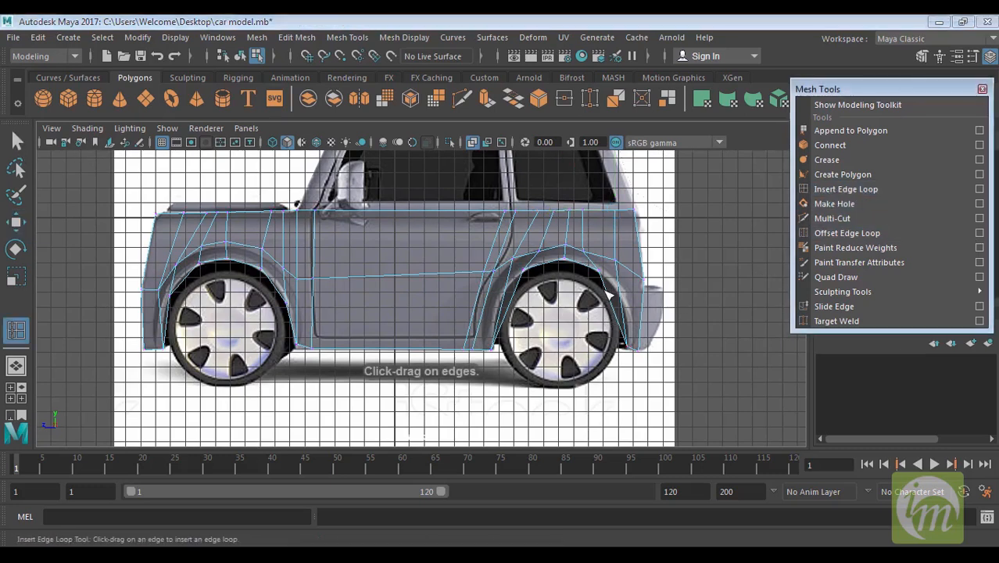
pyautogui.click(606, 290)
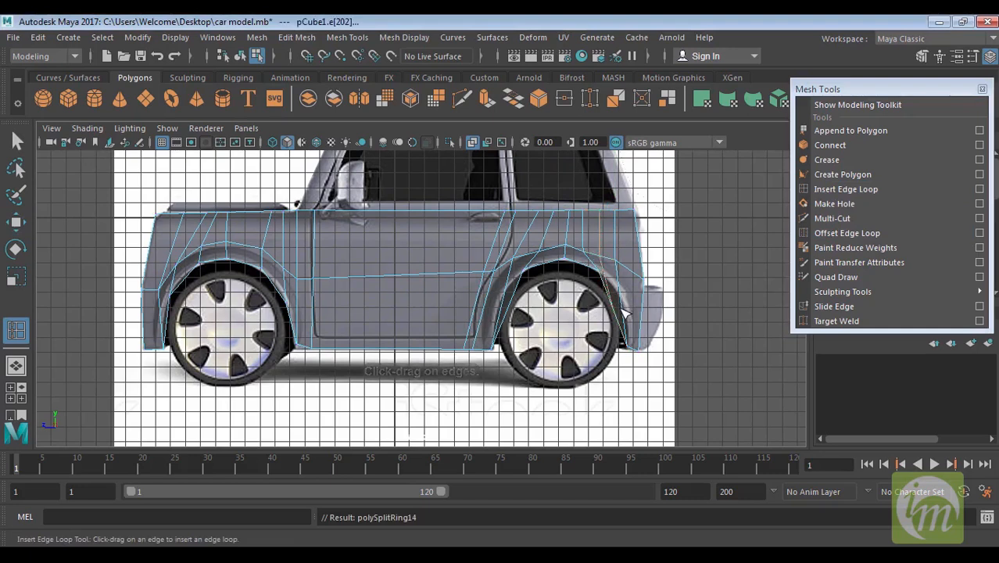
pyautogui.click(16, 142)
pyautogui.moveTo(620, 319); pyautogui.dragTo(546, 141, button='right')
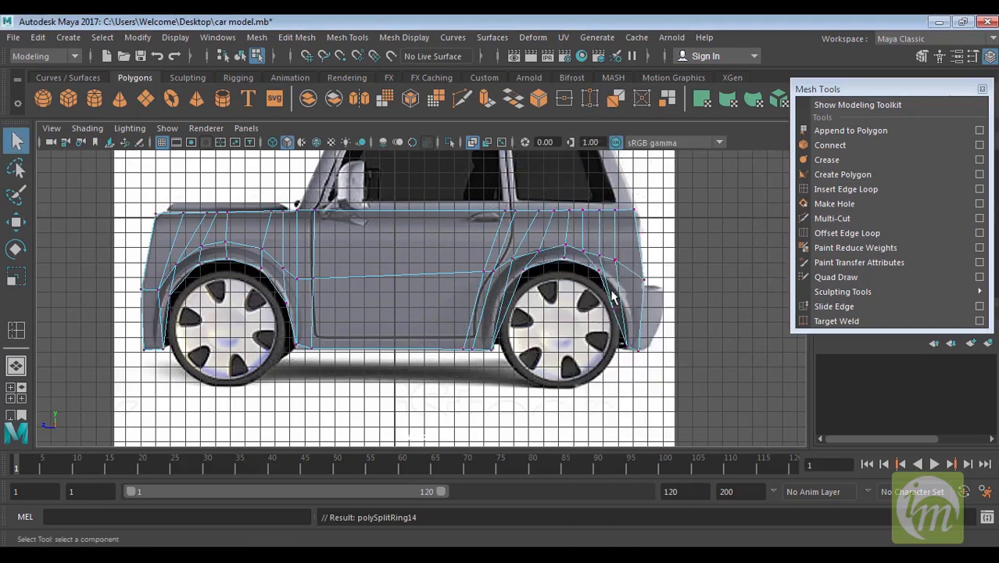
pyautogui.click(613, 310)
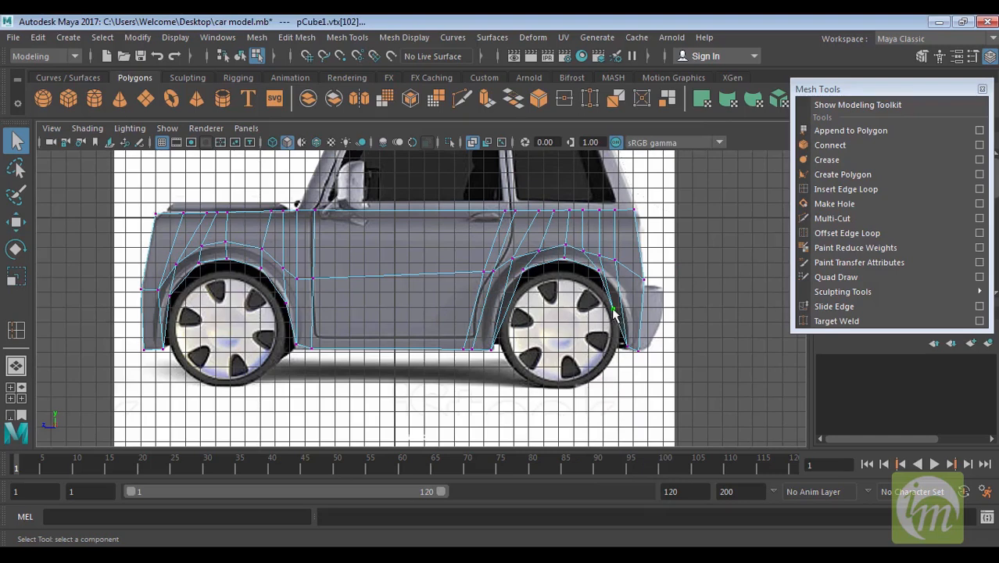
pyautogui.press('w')
pyautogui.moveTo(614, 310); pyautogui.dragTo(629, 278)
# Move the outer arch vertices behind the rear wheel's peak down along the curve of the wheel arch trim.
pyautogui.click(647, 264)
pyautogui.click(614, 260)
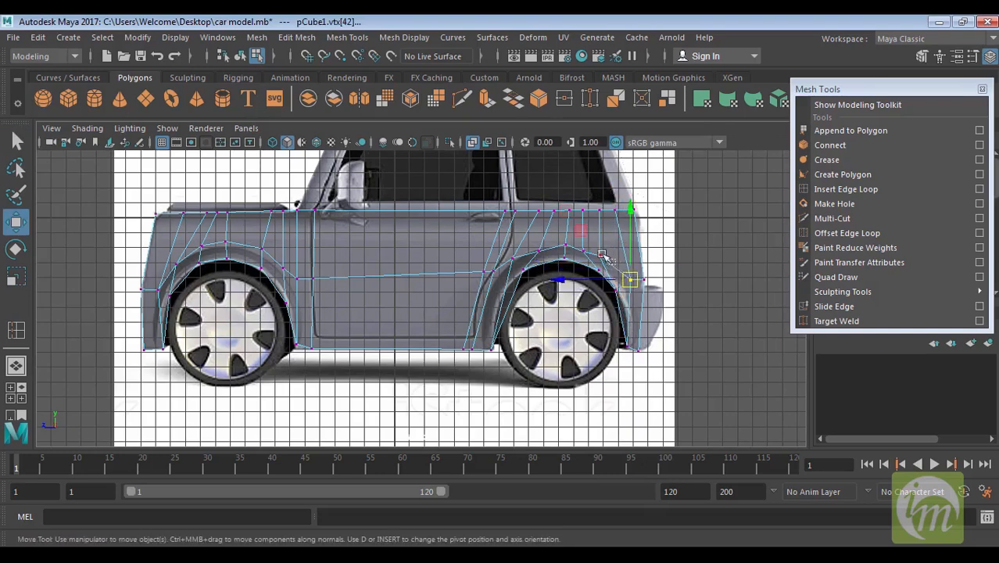
pyautogui.click(611, 265)
pyautogui.moveTo(613, 266); pyautogui.dragTo(614, 268)
pyautogui.keyDown('alt'); pyautogui.moveTo(669, 281); pyautogui.dragTo(648, 284, button='middle'); pyautogui.keyUp('alt')
pyautogui.keyDown('alt'); pyautogui.moveTo(648, 284); pyautogui.dragTo(695, 374, button='right'); pyautogui.keyUp('alt')
pyautogui.click(638, 270)
pyautogui.moveTo(639, 271); pyautogui.dragTo(645, 307)
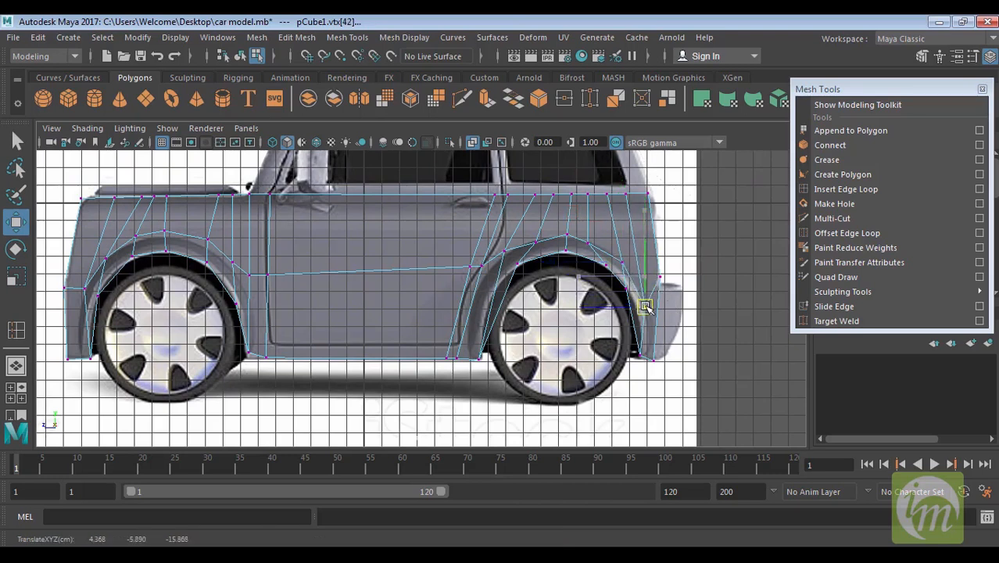
# Adjust the remaining vertices behind and ahead of the rear arch's peak to follow the wheel arch trim.
pyautogui.keyDown('alt'); pyautogui.moveTo(648, 308); pyautogui.dragTo(656, 338, button='middle'); pyautogui.keyUp('alt')
pyautogui.click(608, 291)
pyautogui.moveTo(601, 278); pyautogui.dragTo(607, 277)
pyautogui.keyDown('alt'); pyautogui.moveTo(543, 304); pyautogui.dragTo(575, 313, button='middle'); pyautogui.keyUp('alt')
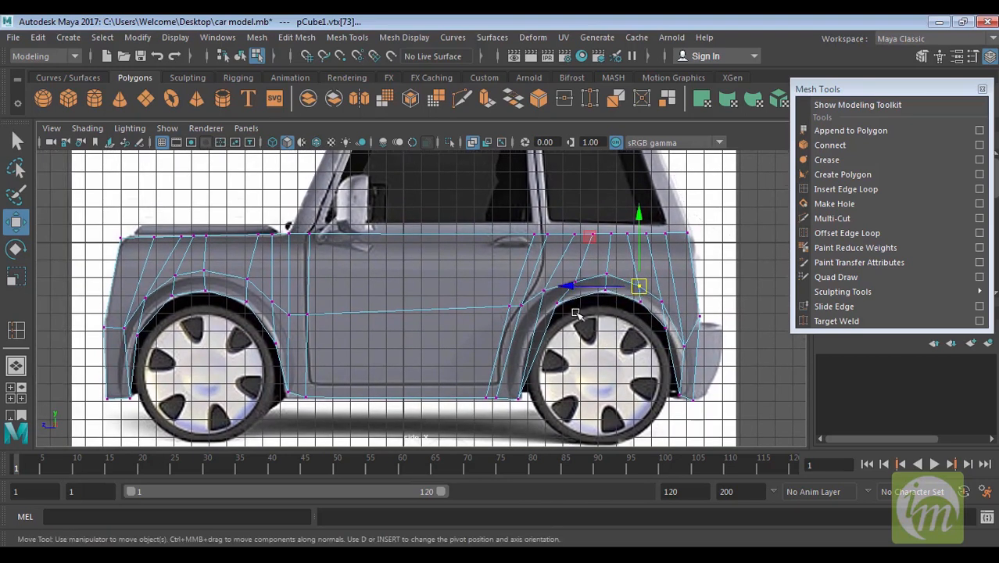
pyautogui.moveTo(548, 302); pyautogui.dragTo(562, 301)
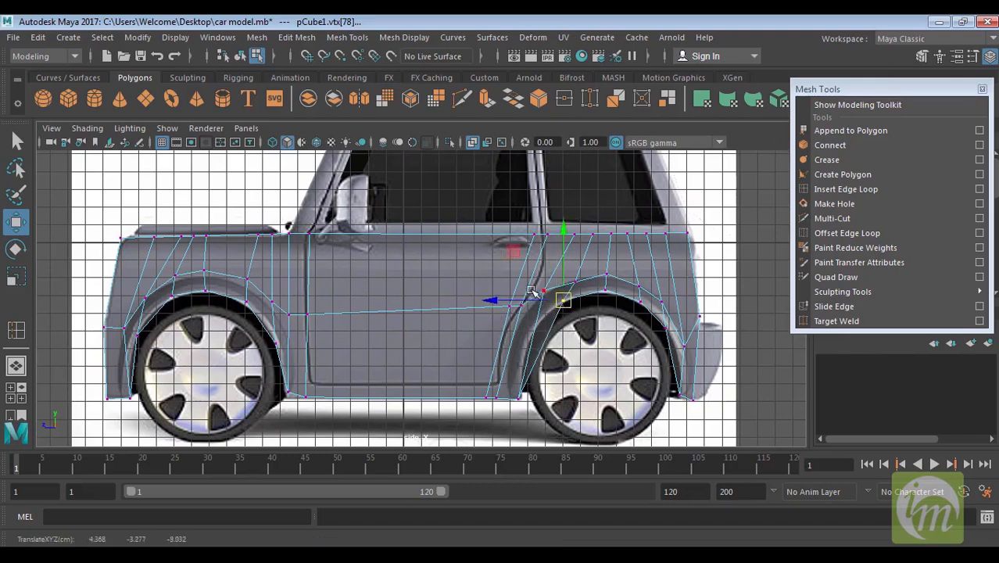
pyautogui.keyDown('alt'); pyautogui.moveTo(544, 370); pyautogui.dragTo(579, 350, button='middle'); pyautogui.keyUp('alt')
pyautogui.click(574, 264)
pyautogui.moveTo(573, 266); pyautogui.dragTo(566, 283)
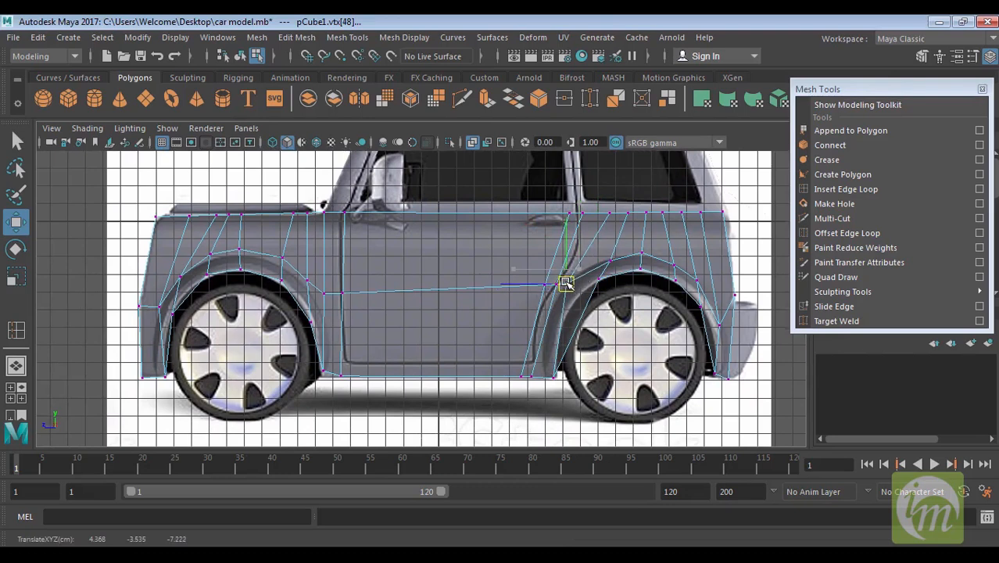
# Insert an edge loop ahead of the rear arch's peak and move its lower vertex onto the wheel opening's edge.
pyautogui.click(886, 177)
pyautogui.click(891, 189)
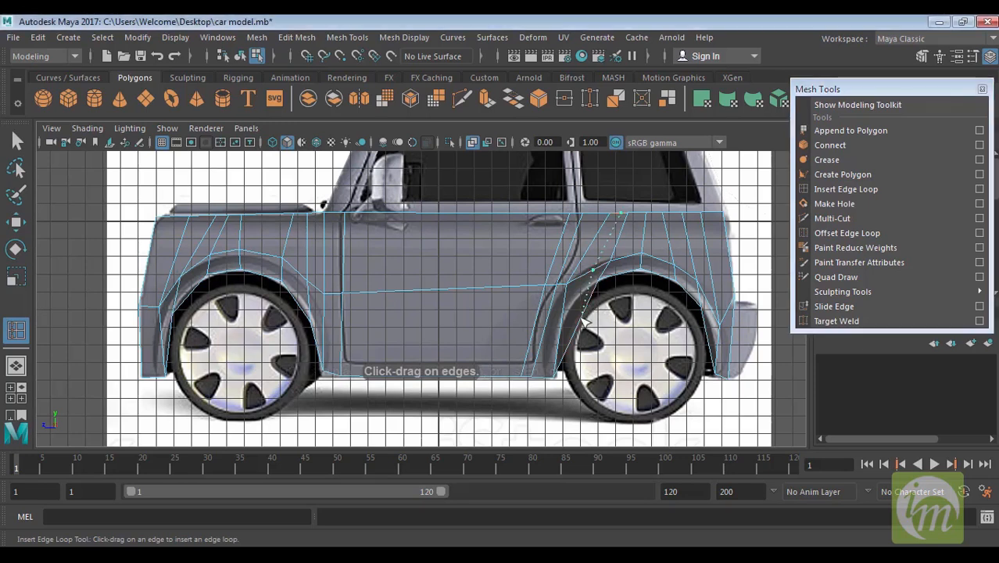
pyautogui.click(580, 262)
pyautogui.press('q')
pyautogui.moveTo(596, 266); pyautogui.dragTo(541, 153, button='right')
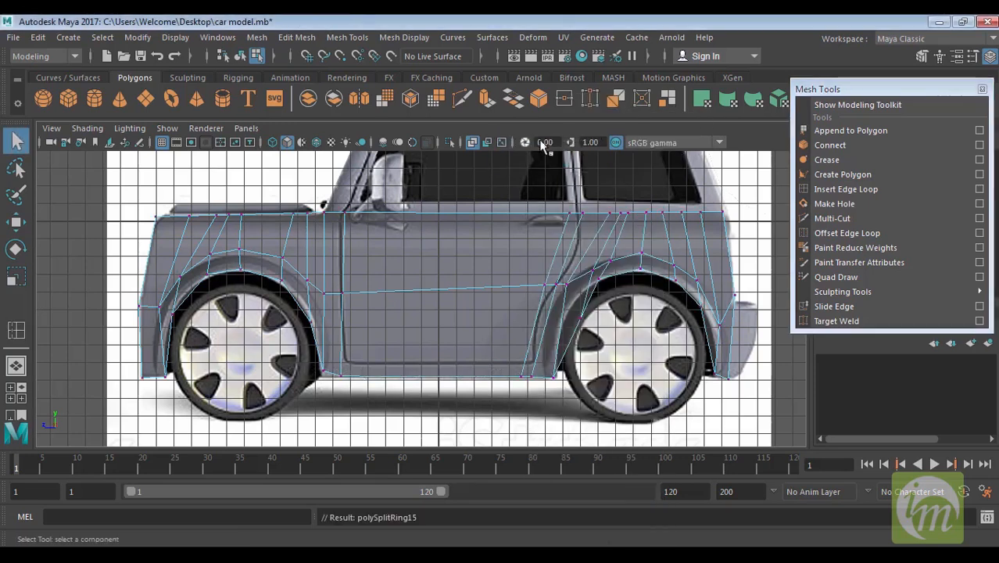
pyautogui.click(581, 322)
pyautogui.press('w')
pyautogui.moveTo(579, 321); pyautogui.dragTo(573, 307)
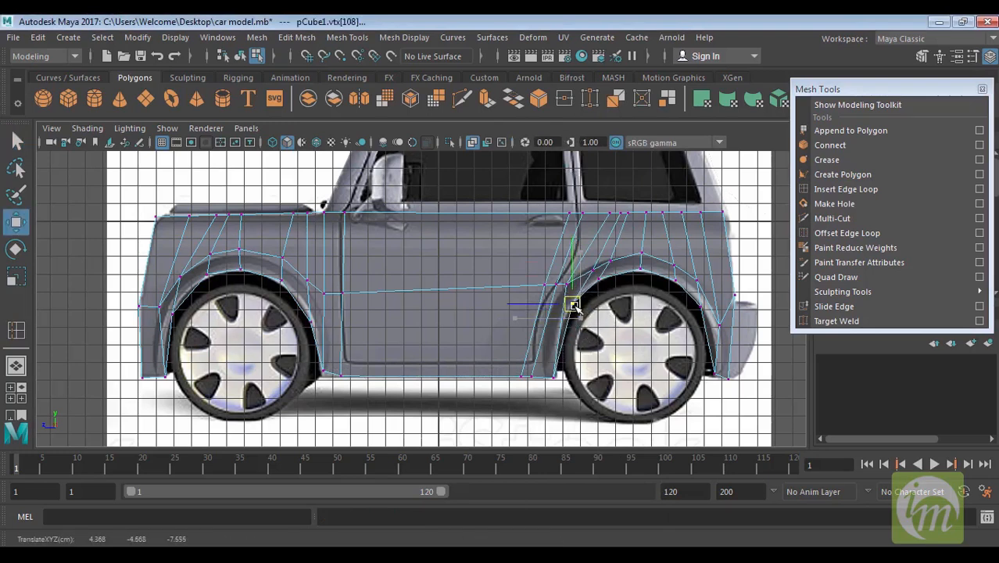
# Try deleting an edge between the rear wheel arch and the beltline, and undo the deletion.
pyautogui.keyDown('alt'); pyautogui.moveTo(628, 306); pyautogui.dragTo(640, 349, button='middle'); pyautogui.keyUp('alt')
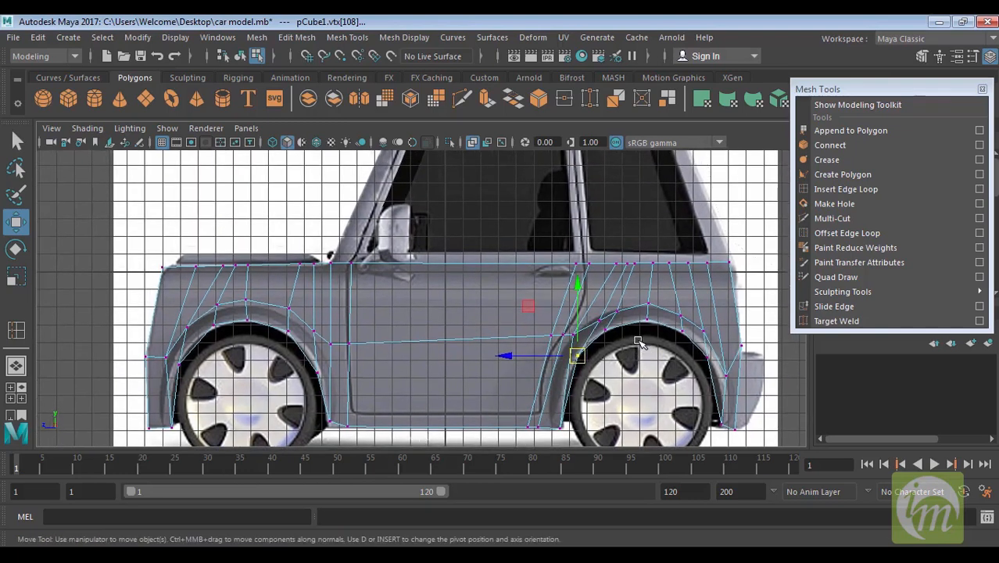
pyautogui.moveTo(625, 290); pyautogui.dragTo(624, 103, button='right')
pyautogui.click(623, 291)
pyautogui.press('Delete')
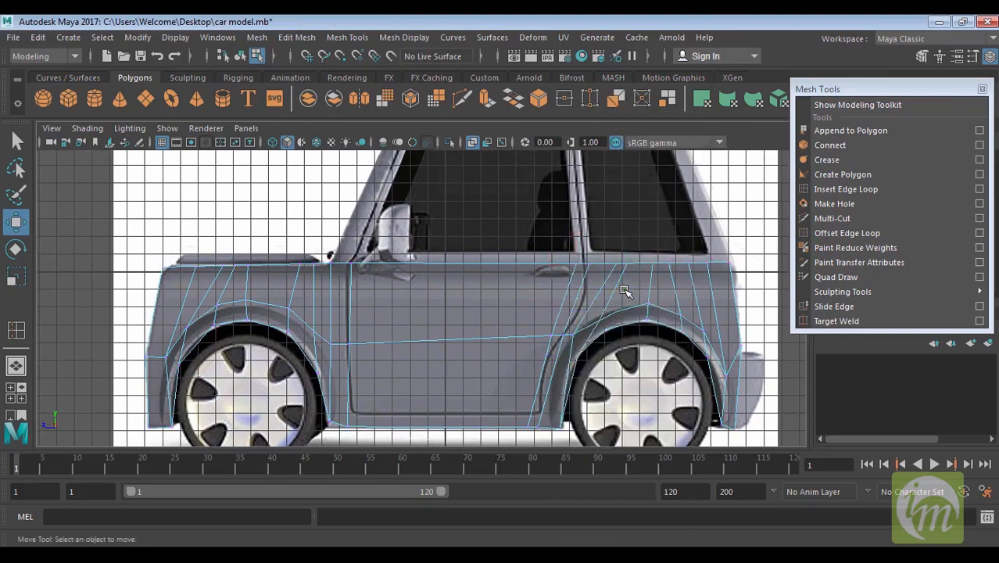
pyautogui.hotkey('ctrl', 'z')
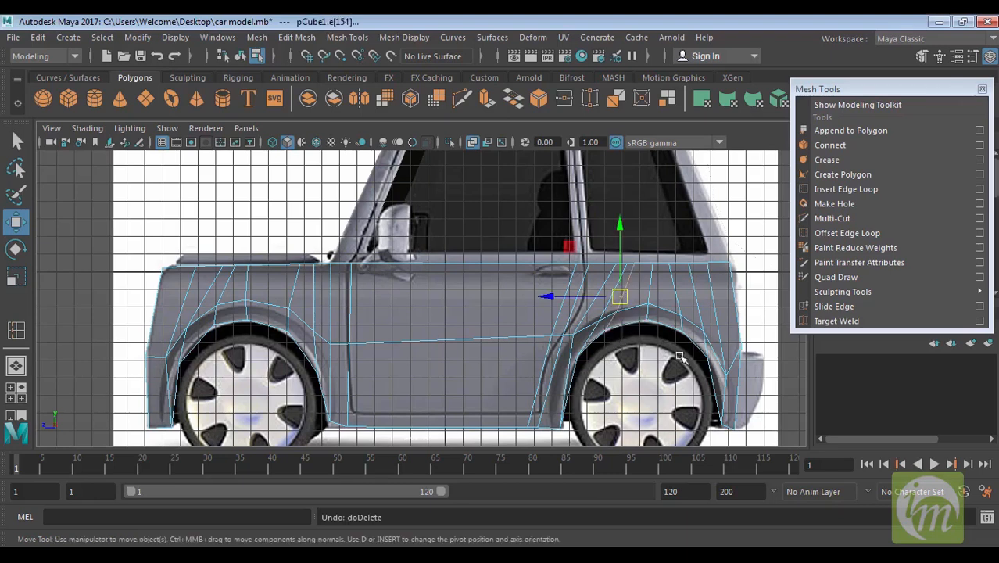
# Switch to vertex selection and adjust the lower vertices at the rear wheel arch's peak to the opening's edge.
pyautogui.moveTo(654, 327); pyautogui.dragTo(573, 140, button='right')
pyautogui.moveTo(658, 332); pyautogui.dragTo(628, 317)
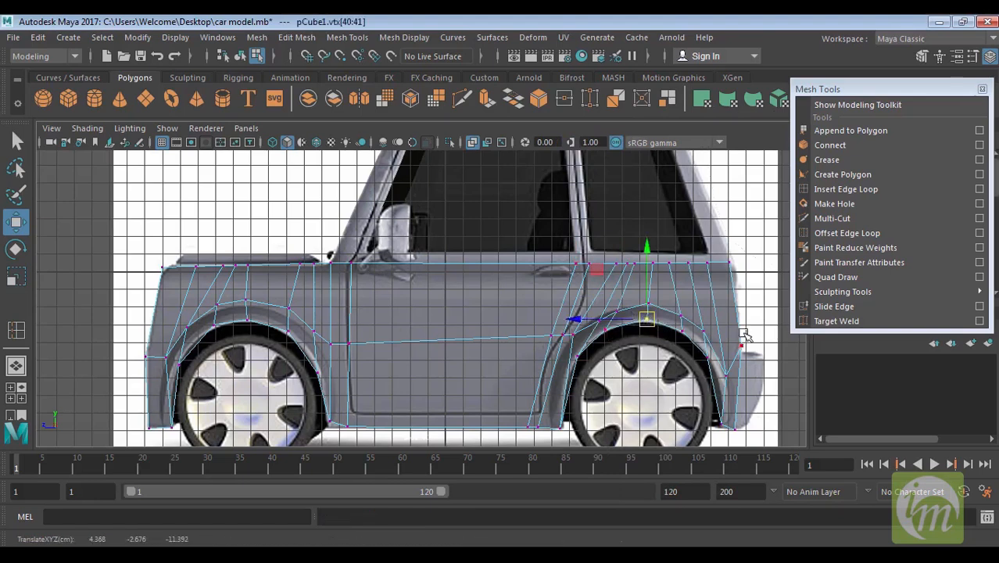
pyautogui.press('space')
pyautogui.press('space')
pyautogui.keyDown('alt'); pyautogui.moveTo(616, 264); pyautogui.dragTo(578, 367); pyautogui.keyUp('alt')
# Select only the body's top faces from the windshield base back to the rear, leaving out the side faces.
pyautogui.moveTo(594, 140); pyautogui.dragTo(594, 181, button='right')
pyautogui.press('space')
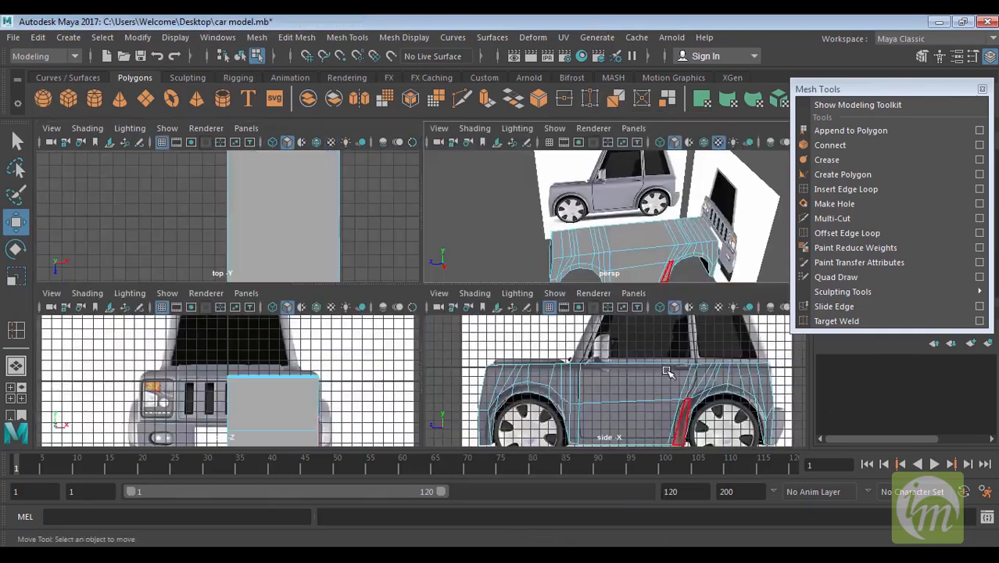
pyautogui.press('space')
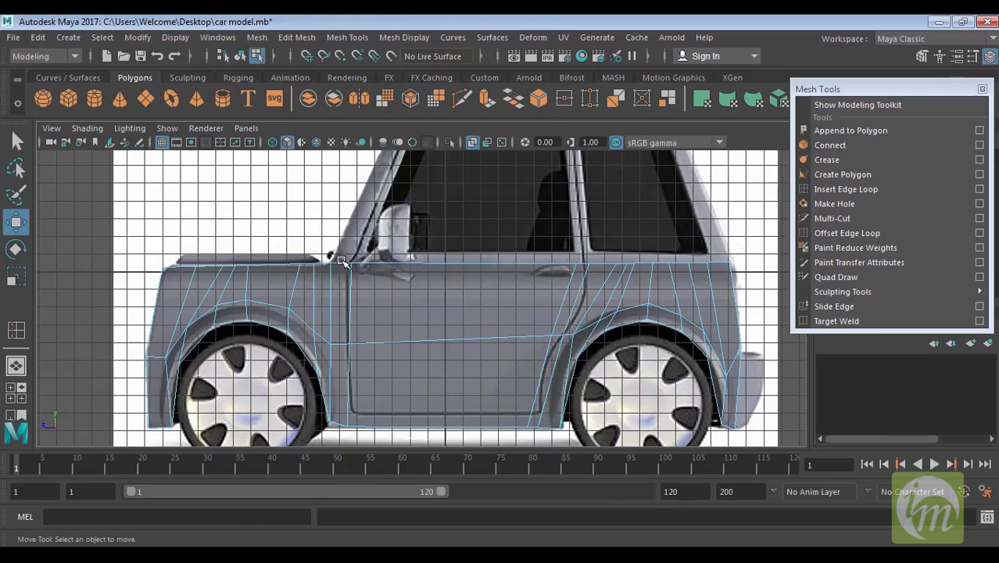
pyautogui.moveTo(337, 238); pyautogui.dragTo(752, 269)
pyautogui.keyDown('alt'); pyautogui.moveTo(752, 270); pyautogui.dragTo(721, 273, button='middle'); pyautogui.keyUp('alt')
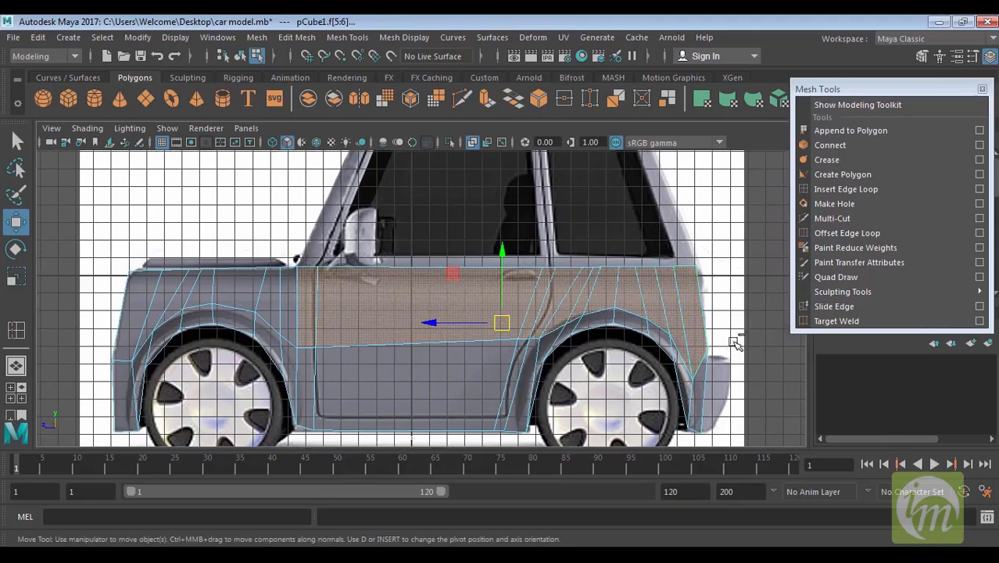
pyautogui.keyDown('ctrl'); pyautogui.moveTo(623, 350); pyautogui.dragTo(289, 304); pyautogui.keyUp('ctrl')
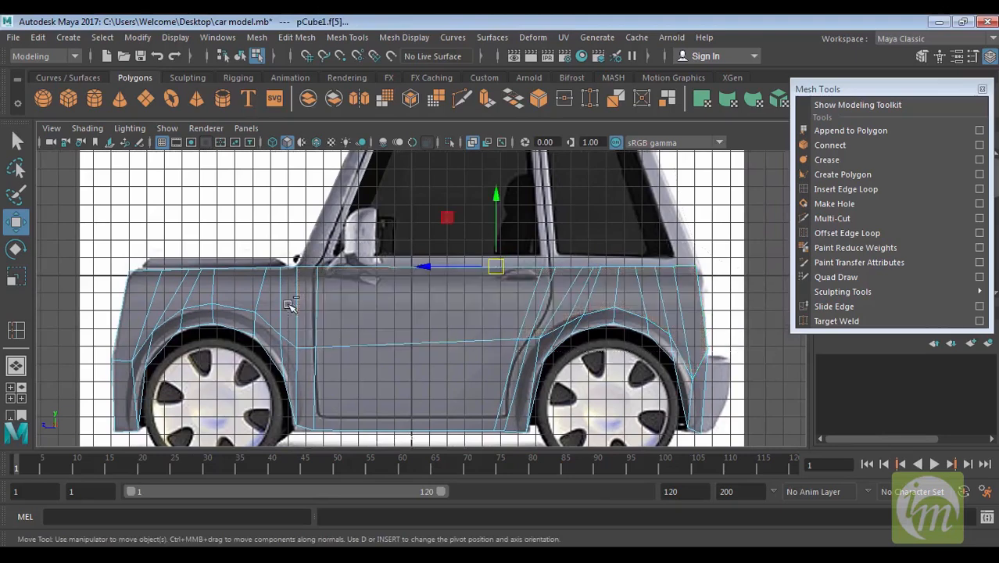
pyautogui.press('space')
pyautogui.press('space')
pyautogui.keyDown('alt'); pyautogui.moveTo(649, 313); pyautogui.dragTo(547, 336); pyautogui.keyUp('alt')
pyautogui.press('space')
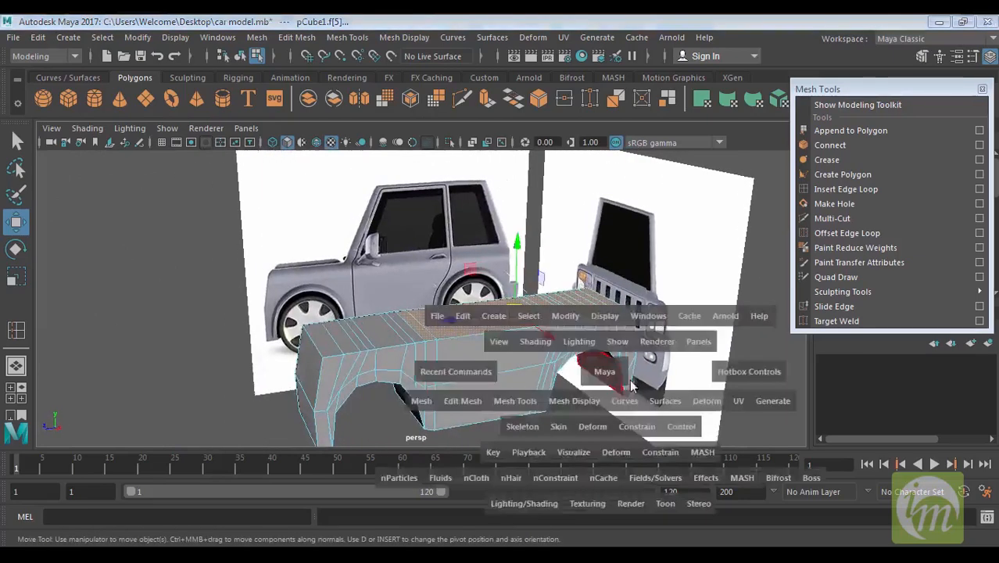
pyautogui.press('space')
# Extrude the selected top faces upward to the roof height in the side reference, with a local Z translation of about 9.24.
pyautogui.keyDown('alt'); pyautogui.moveTo(503, 307); pyautogui.dragTo(476, 388, button='middle'); pyautogui.keyUp('alt')
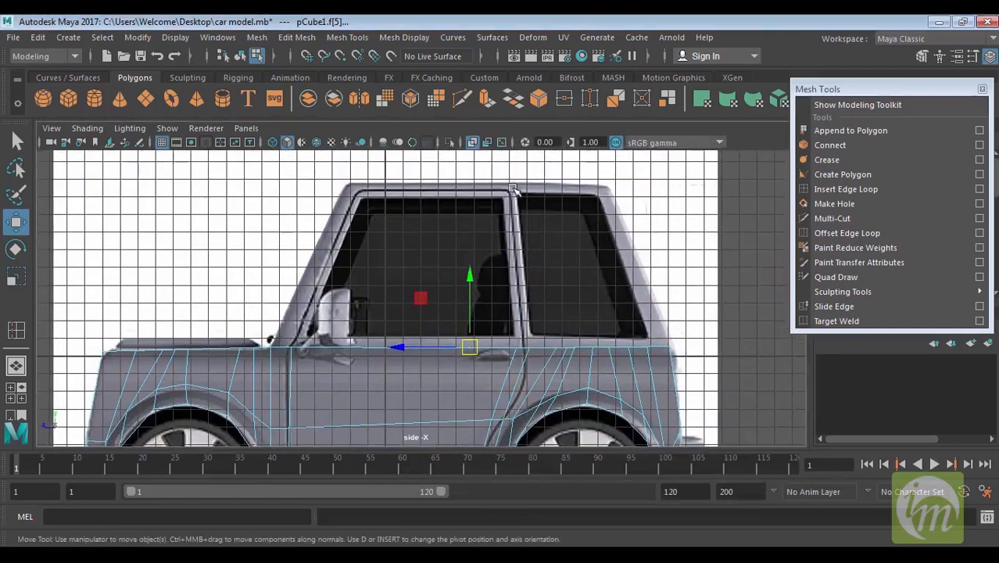
pyautogui.keyDown('alt'); pyautogui.moveTo(559, 228); pyautogui.dragTo(559, 248, button='middle'); pyautogui.keyUp('alt')
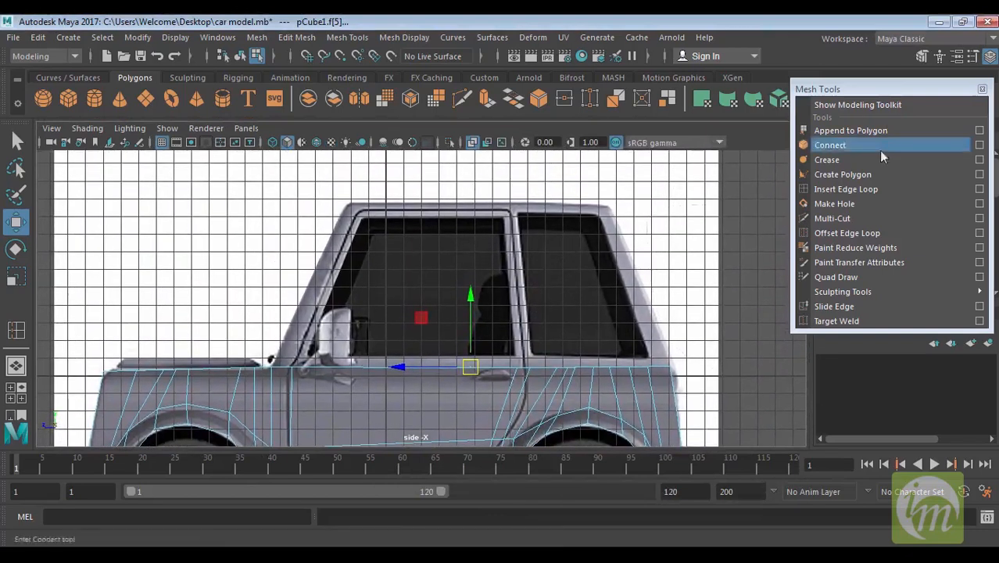
pyautogui.click(296, 37)
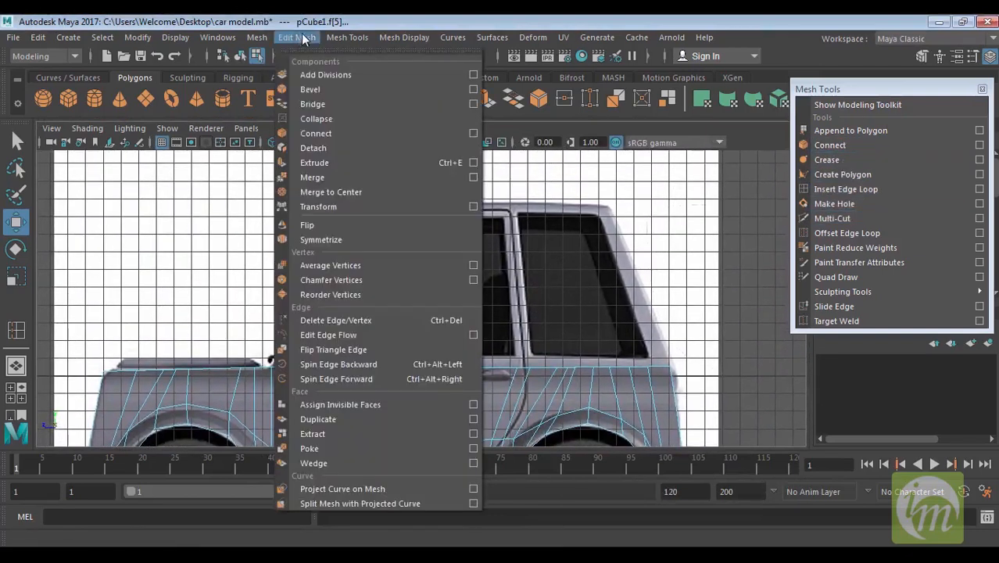
pyautogui.click(338, 165)
pyautogui.moveTo(281, 312); pyautogui.dragTo(326, 160)
pyautogui.keyDown('alt'); pyautogui.moveTo(442, 264); pyautogui.dragTo(408, 301, button='middle'); pyautogui.keyUp('alt')
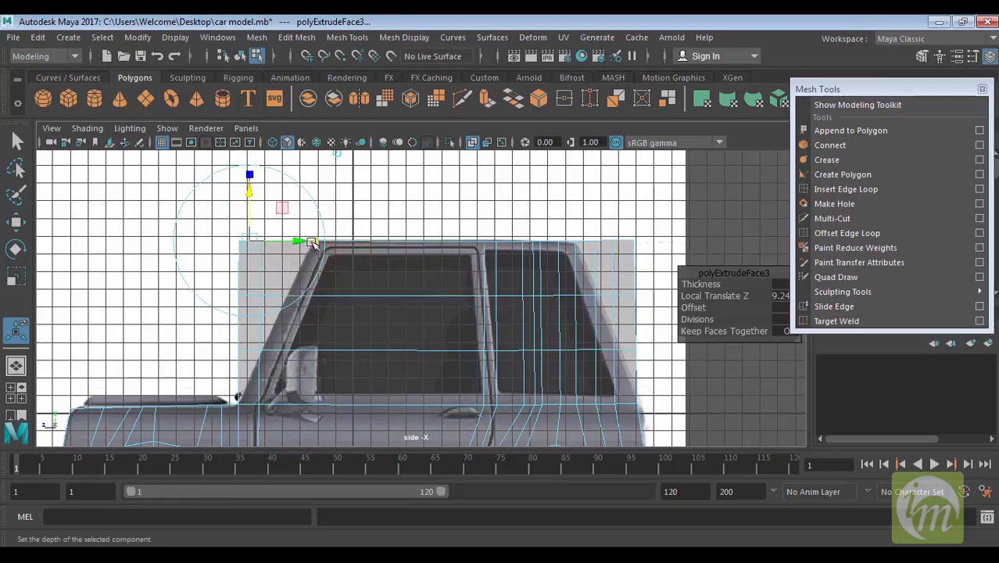
# Try scaling the extruded roof faces along the car's length, and undo both the scaling and the extrusion.
pyautogui.click(371, 241)
pyautogui.press('r')
pyautogui.moveTo(371, 240); pyautogui.dragTo(396, 241)
pyautogui.hotkey('ctrl', 'z')
pyautogui.hotkey('ctrl', 'z')
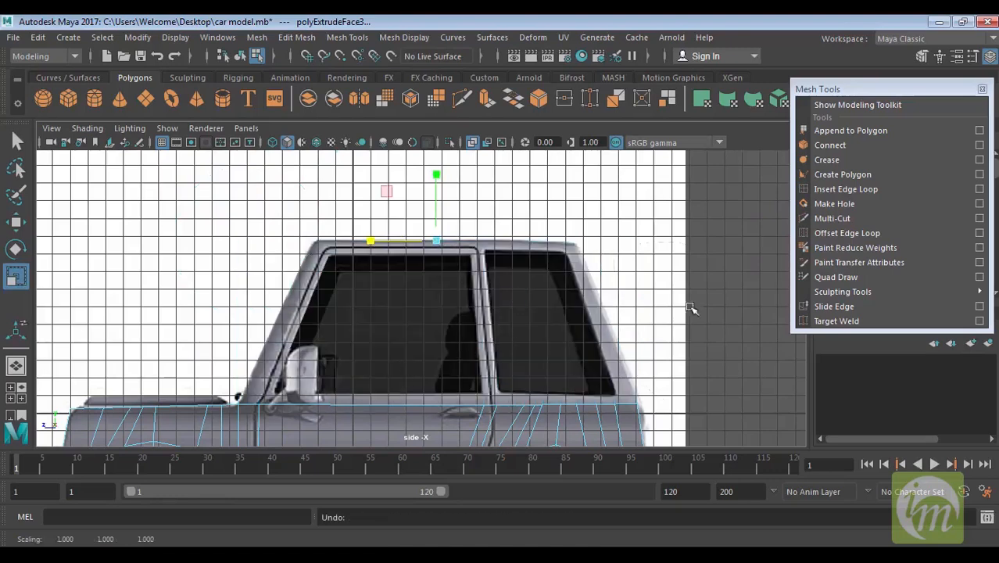
# Extrude the selected top faces again, raising them to the roof height in the side reference.
pyautogui.keyDown('alt'); pyautogui.moveTo(608, 317); pyautogui.dragTo(611, 298, button='middle'); pyautogui.keyUp('alt')
pyautogui.press('space')
pyautogui.press('space')
pyautogui.keyDown('alt'); pyautogui.moveTo(615, 266); pyautogui.dragTo(580, 280); pyautogui.keyUp('alt')
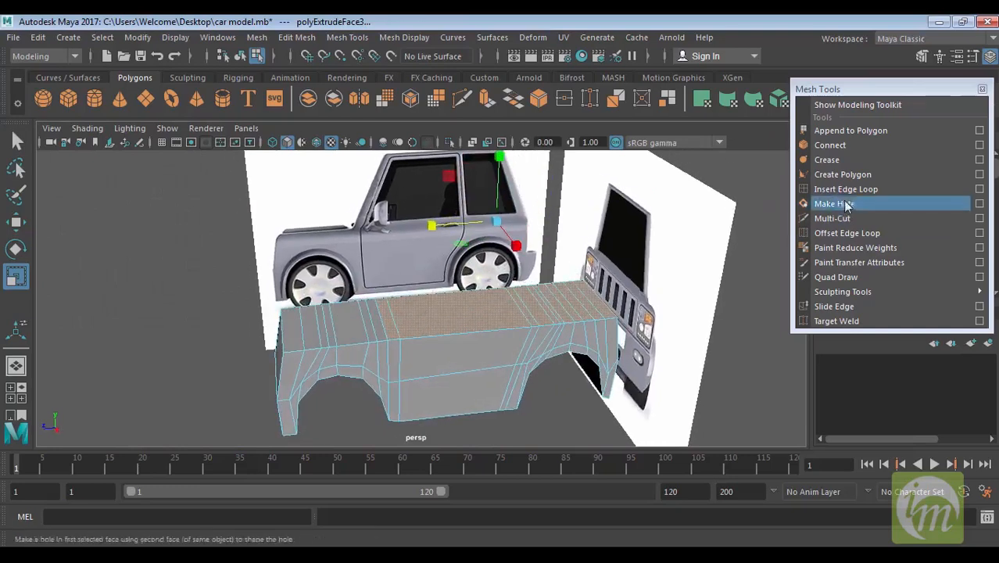
pyautogui.keyDown('alt'); pyautogui.moveTo(560, 318); pyautogui.dragTo(567, 335, button='middle'); pyautogui.keyUp('alt')
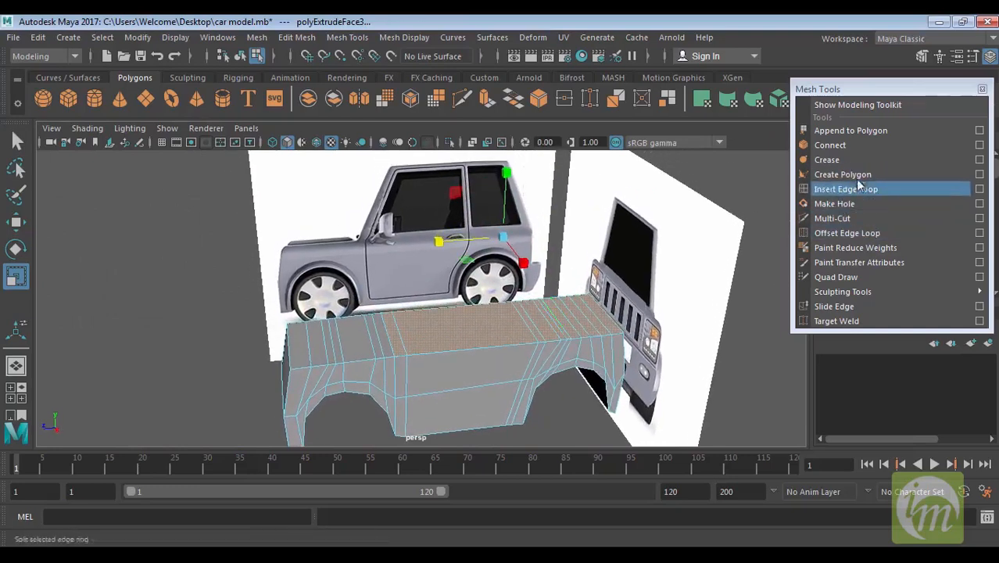
pyautogui.click(345, 37)
pyautogui.click(335, 164)
pyautogui.keyDown('alt'); pyautogui.moveTo(632, 322); pyautogui.dragTo(588, 294); pyautogui.keyUp('alt')
pyautogui.moveTo(753, 268); pyautogui.dragTo(693, 253)
pyautogui.moveTo(653, 306); pyautogui.dragTo(580, 304)
pyautogui.keyDown('alt'); pyautogui.moveTo(505, 313); pyautogui.dragTo(457, 318, button='middle'); pyautogui.keyUp('alt')
pyautogui.keyDown('alt'); pyautogui.moveTo(544, 322); pyautogui.dragTo(558, 351); pyautogui.keyUp('alt')
pyautogui.press('space')
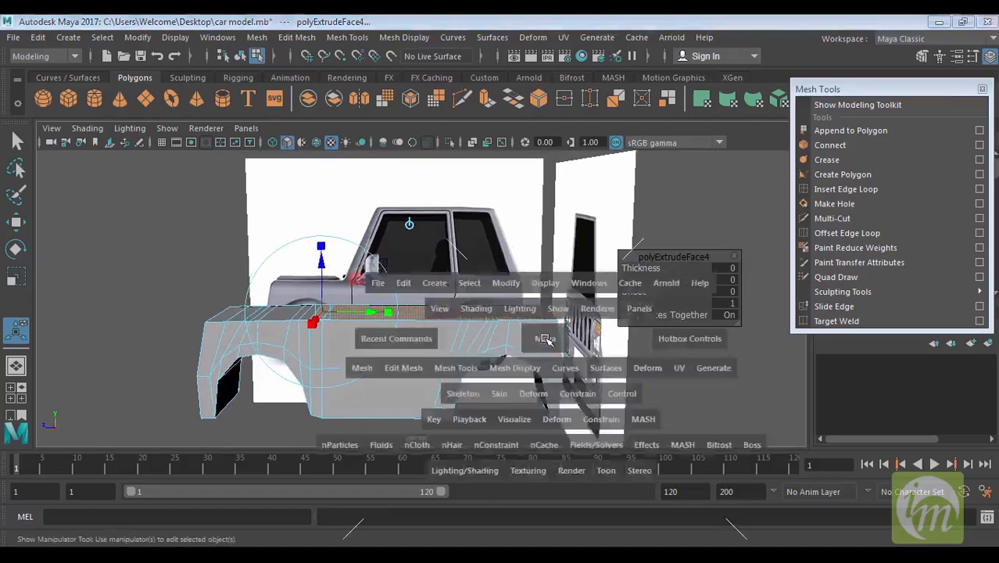
pyautogui.press('space')
pyautogui.keyDown('alt'); pyautogui.moveTo(526, 333); pyautogui.dragTo(508, 300, button='middle'); pyautogui.keyUp('alt')
pyautogui.keyDown('alt'); pyautogui.moveTo(231, 311); pyautogui.dragTo(222, 295, button='middle'); pyautogui.keyUp('alt')
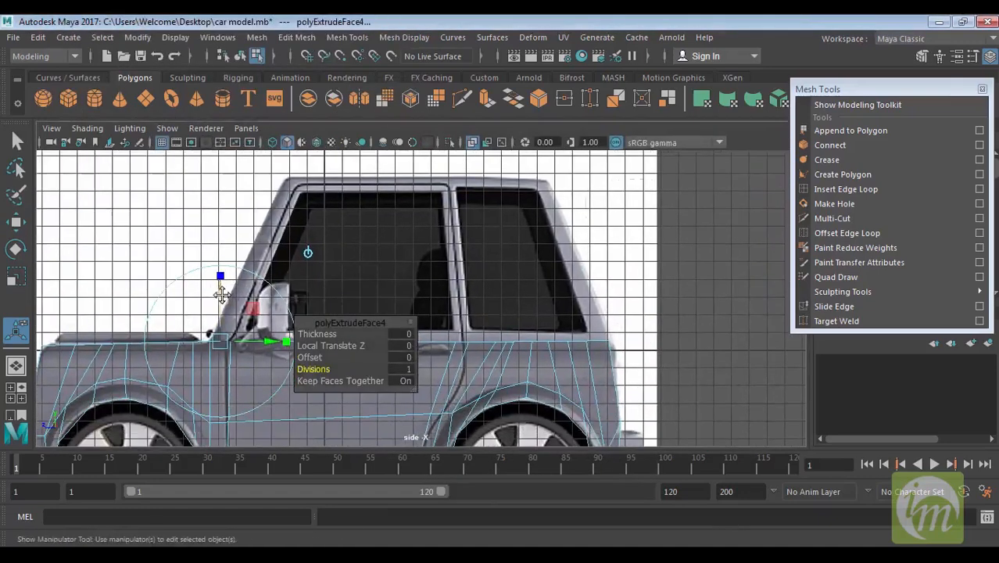
pyautogui.moveTo(221, 294); pyautogui.dragTo(242, 134)
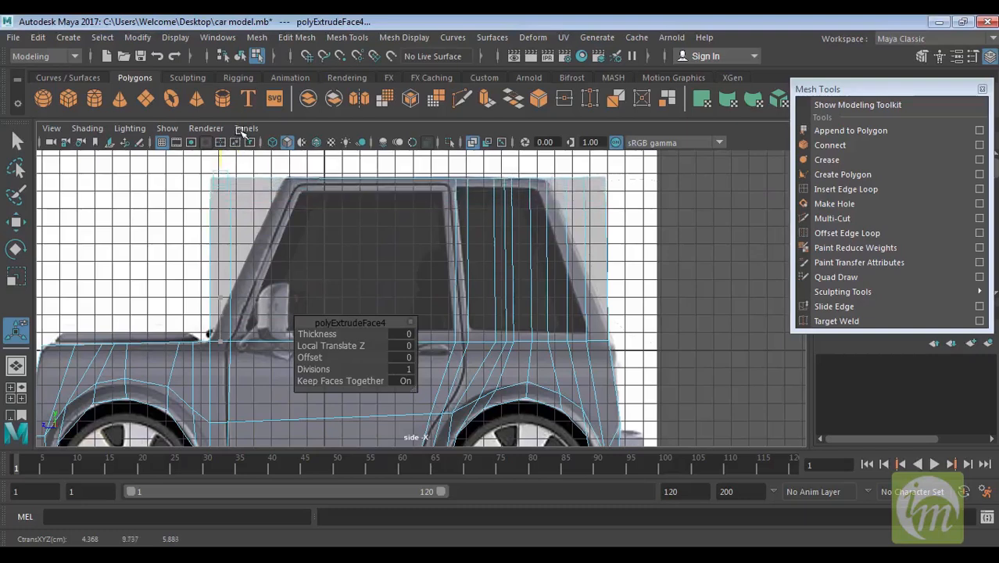
# Scale the roof faces inward along the car's length, and adjust the top vertices to the reference's rear roof corner and door pillar.
pyautogui.press('r')
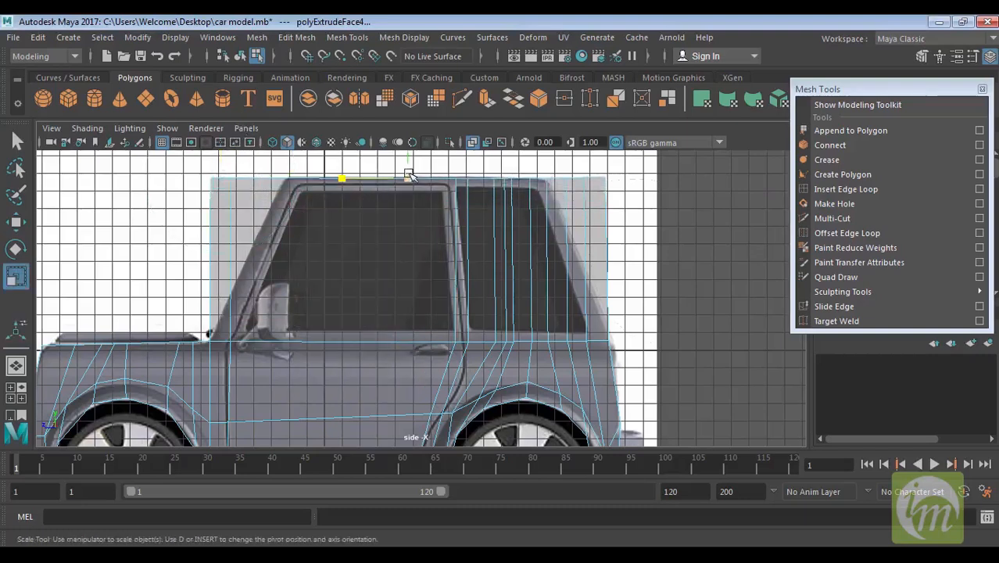
pyautogui.moveTo(338, 178); pyautogui.dragTo(367, 185)
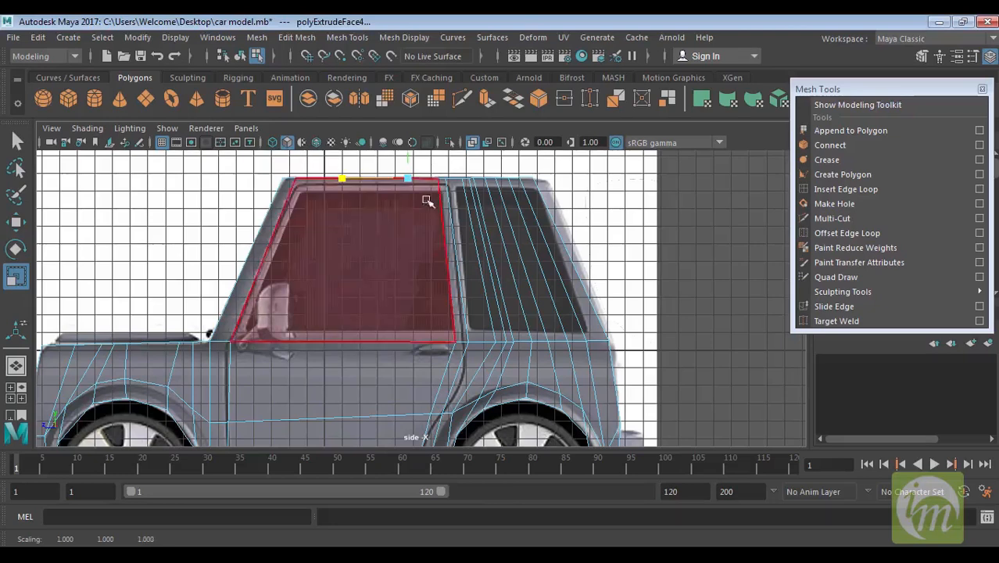
pyautogui.moveTo(422, 203); pyautogui.dragTo(421, 149, button='right')
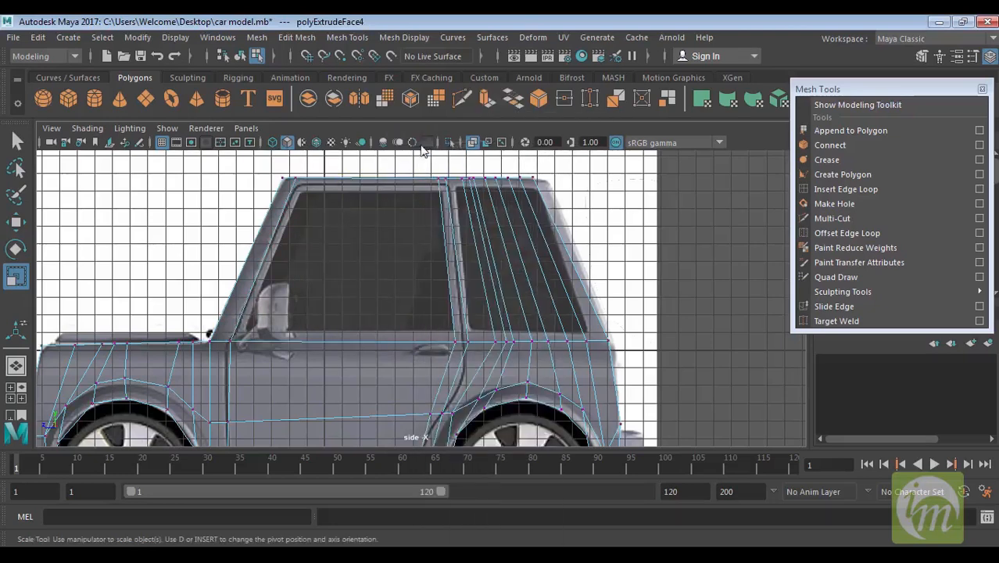
pyautogui.moveTo(572, 206); pyautogui.dragTo(380, 182)
pyautogui.press('w')
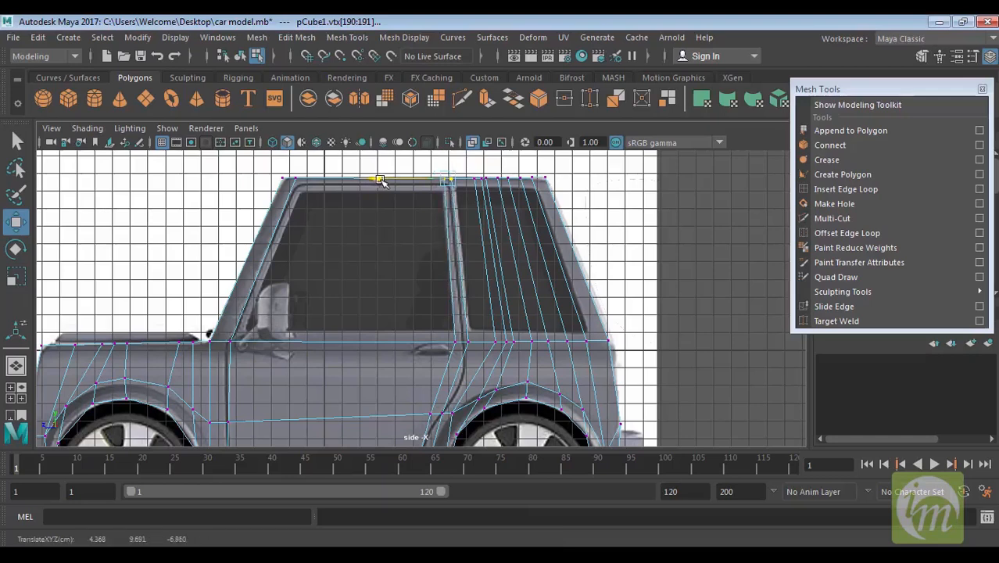
# Select all roof vertices and lower them slightly to fit the roof edge in the side reference.
pyautogui.moveTo(258, 168); pyautogui.dragTo(579, 191)
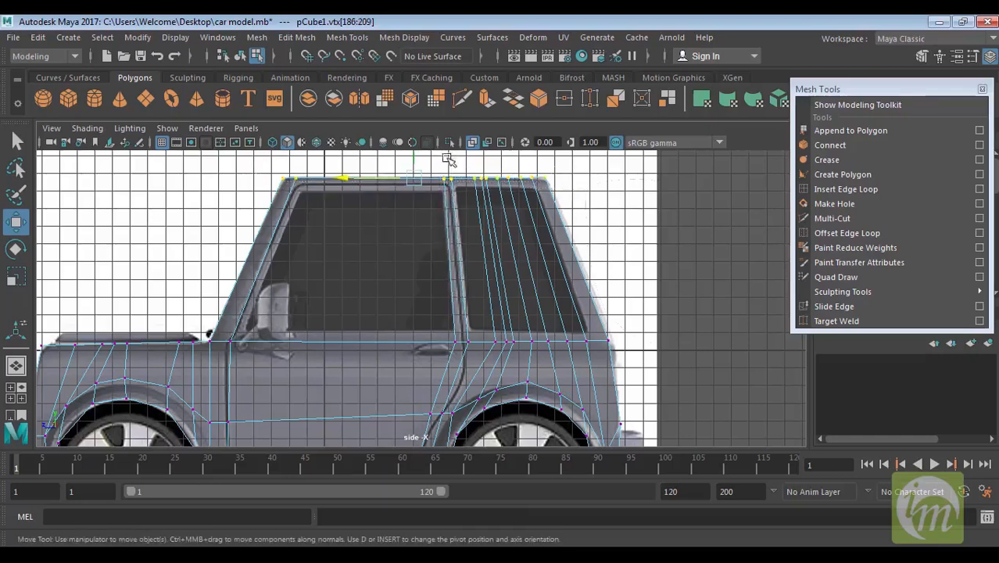
pyautogui.moveTo(412, 155); pyautogui.dragTo(413, 160)
pyautogui.moveTo(558, 246); pyautogui.dragTo(557, 245, button='middle')
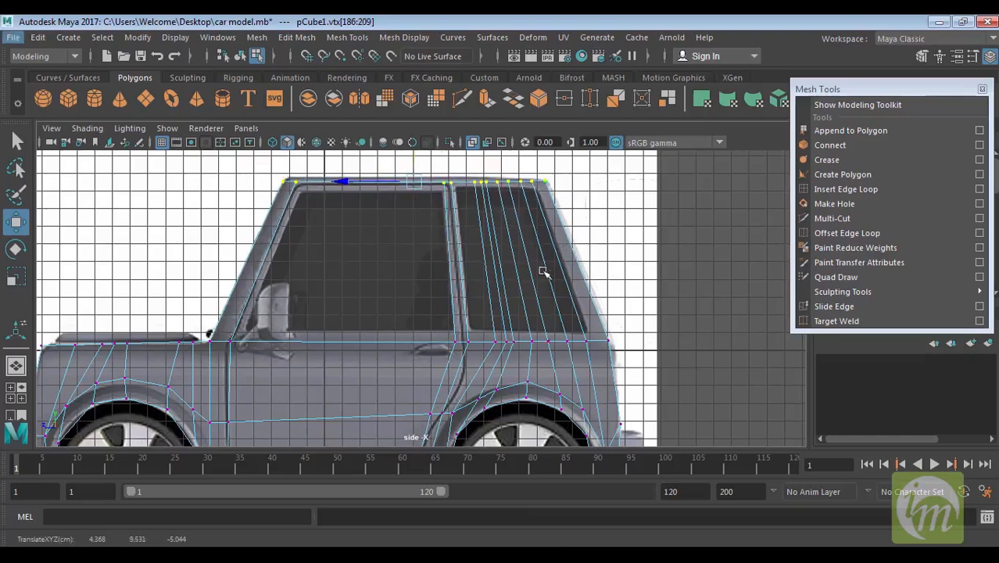
# Select the whole row of roof vertices and scale it vertically until it is flat.
pyautogui.keyDown('alt'); pyautogui.moveTo(545, 273); pyautogui.dragTo(550, 303, button='middle'); pyautogui.keyUp('alt')
pyautogui.keyDown('alt'); pyautogui.moveTo(570, 230); pyautogui.dragTo(573, 252, button='middle'); pyautogui.keyUp('alt')
pyautogui.keyDown('alt'); pyautogui.moveTo(574, 254); pyautogui.dragTo(601, 343, button='right'); pyautogui.keyUp('alt')
pyautogui.keyDown('alt'); pyautogui.moveTo(590, 247); pyautogui.dragTo(594, 315, button='middle'); pyautogui.keyUp('alt')
pyautogui.keyDown('alt'); pyautogui.moveTo(604, 264); pyautogui.dragTo(641, 315, button='right'); pyautogui.keyUp('alt')
pyautogui.moveTo(537, 263); pyautogui.dragTo(644, 294)
pyautogui.moveTo(216, 259); pyautogui.dragTo(668, 311)
pyautogui.press('r')
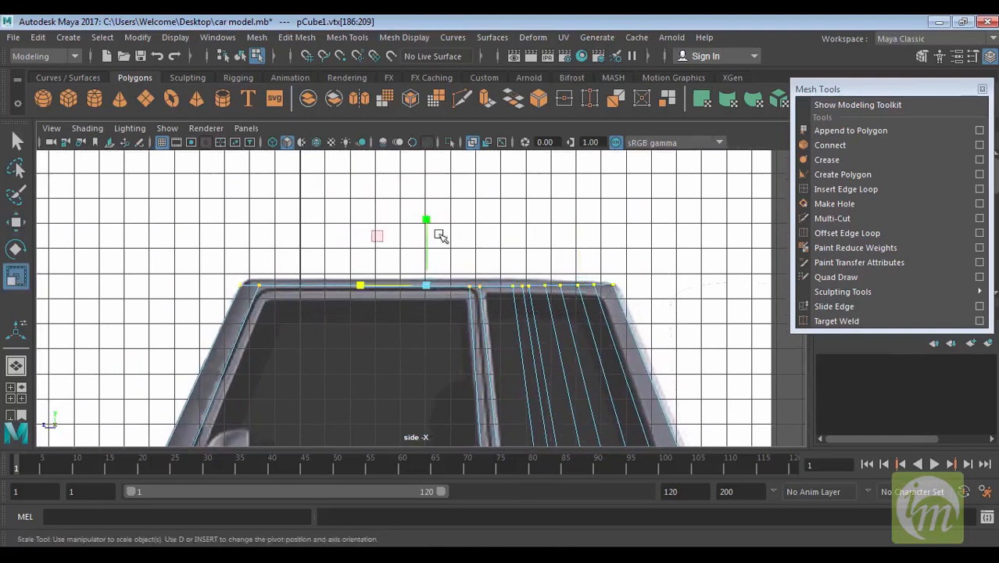
pyautogui.moveTo(424, 217); pyautogui.dragTo(432, 298)
pyautogui.moveTo(426, 220); pyautogui.dragTo(434, 287)
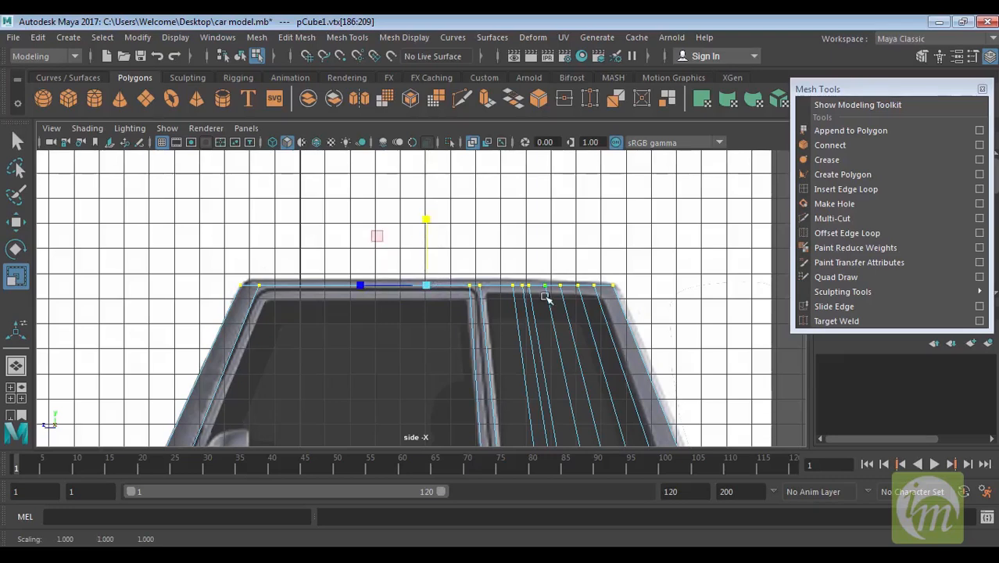
# Switch the body to face selection in the perspective view, looking at its centre side from the front.
pyautogui.press('space')
pyautogui.press('space')
pyautogui.keyDown('alt'); pyautogui.moveTo(621, 220); pyautogui.dragTo(497, 273); pyautogui.keyUp('alt')
pyautogui.moveTo(450, 204); pyautogui.dragTo(453, 178, button='right')
# Pick the centre-side faces around the front wheel arch one by one.
pyautogui.click(570, 361)
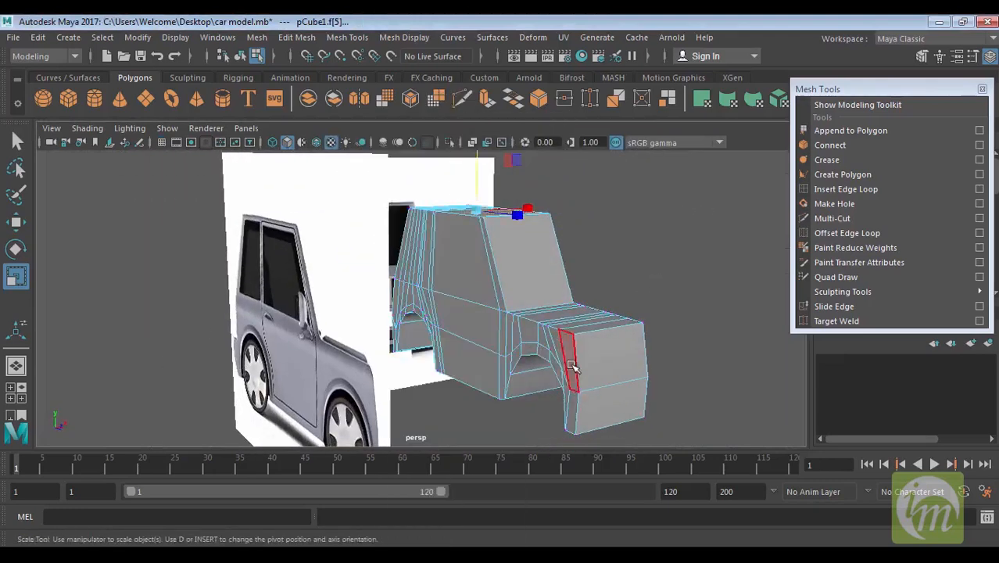
pyautogui.click(571, 365)
pyautogui.keyDown('shift'); pyautogui.click(568, 395); pyautogui.keyUp('shift')
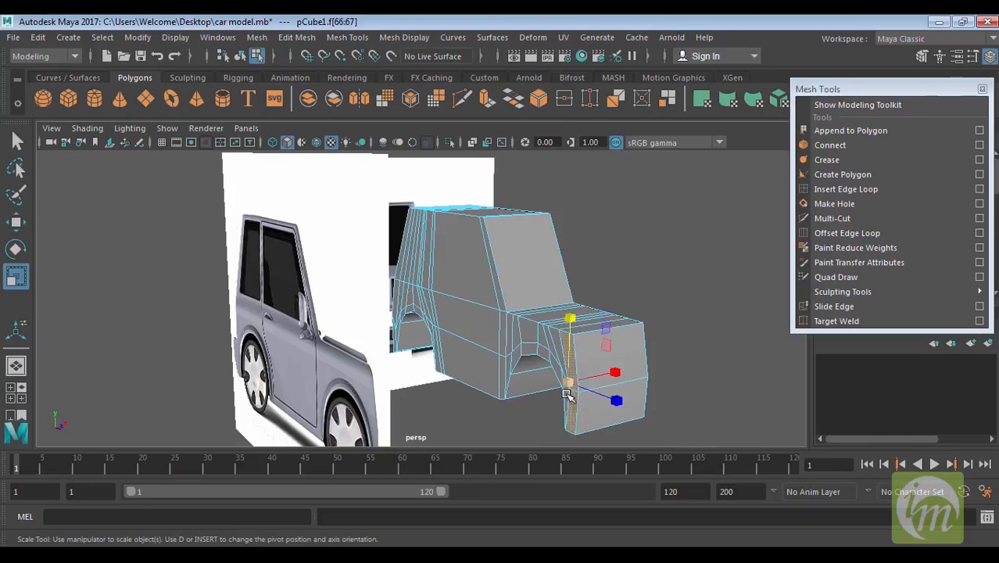
pyautogui.keyDown('shift'); pyautogui.click(554, 345); pyautogui.keyUp('shift')
pyautogui.keyDown('shift'); pyautogui.click(549, 344); pyautogui.keyUp('shift')
pyautogui.keyDown('shift'); pyautogui.click(542, 341); pyautogui.keyUp('shift')
pyautogui.keyDown('shift'); pyautogui.click(529, 336); pyautogui.keyUp('shift')
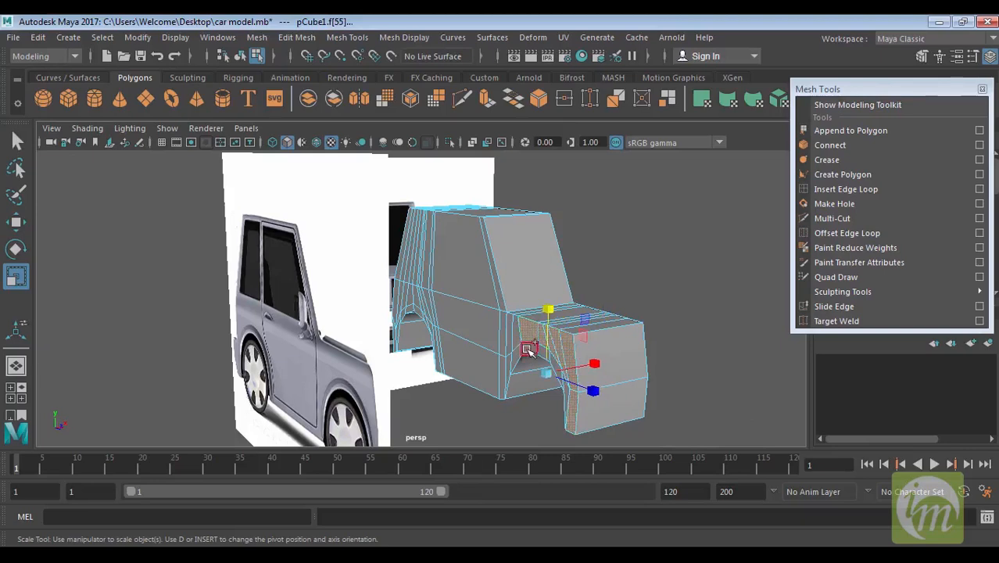
pyautogui.click(549, 358)
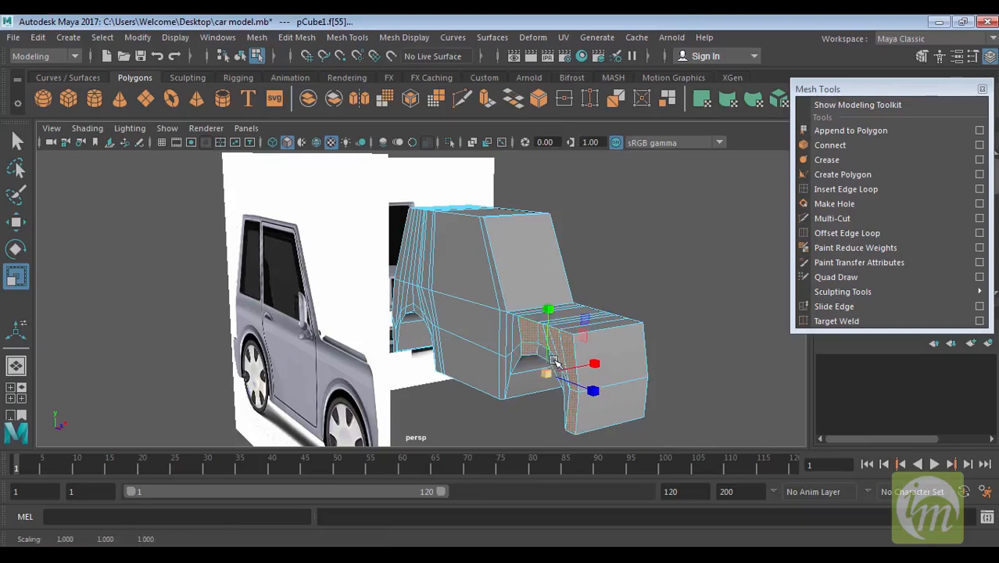
# Select only the faces on the body's centre plane using the front view, and delete them.
pyautogui.press('space')
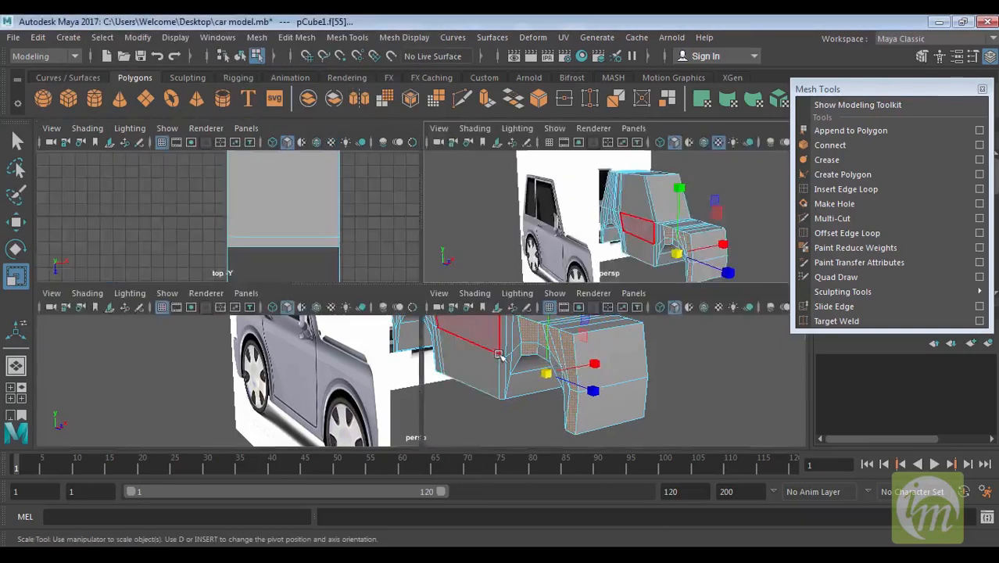
pyautogui.press('space')
pyautogui.scroll(-5, 444, 384)
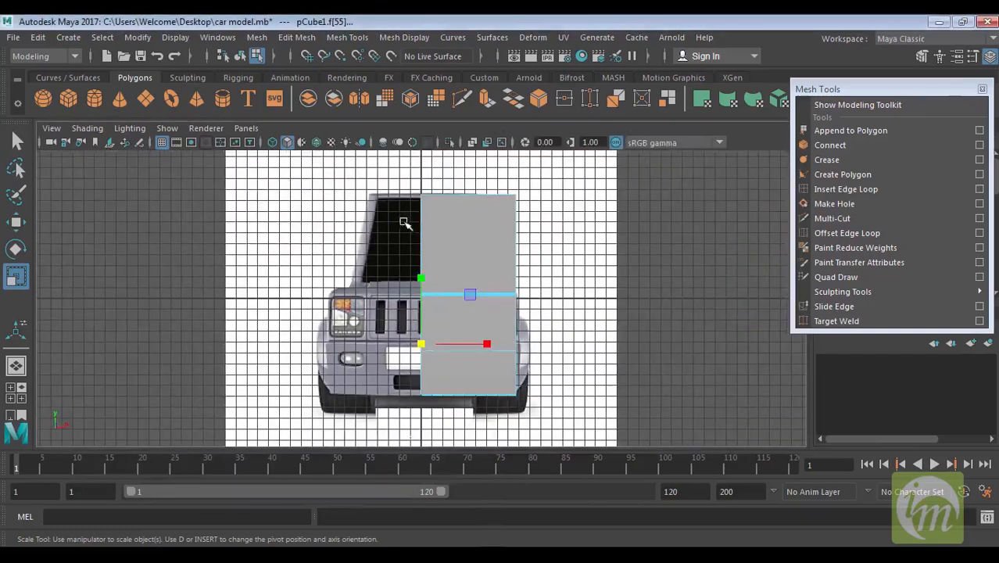
pyautogui.moveTo(444, 383); pyautogui.dragTo(453, 442)
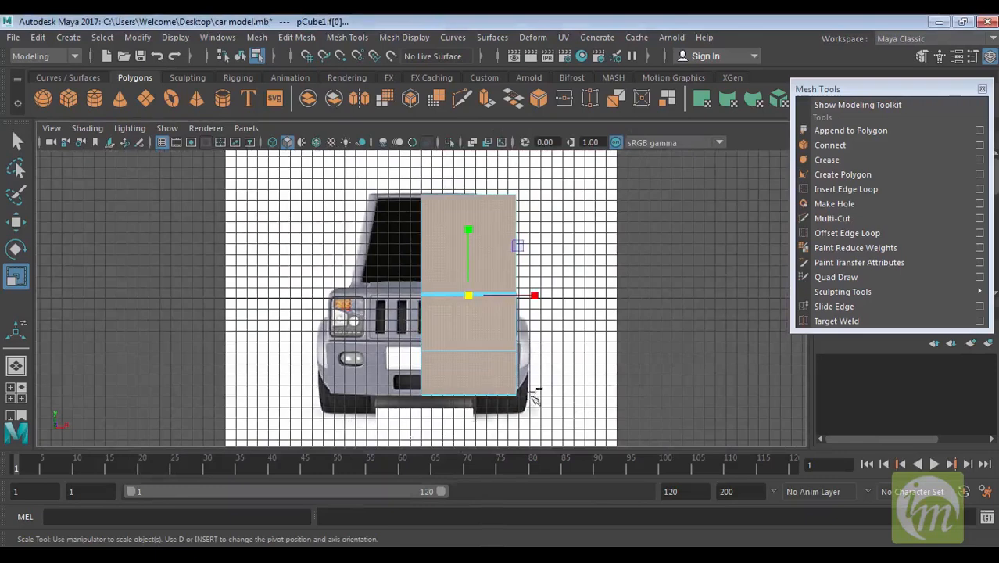
pyautogui.click(473, 170)
pyautogui.press('space')
pyautogui.press('space')
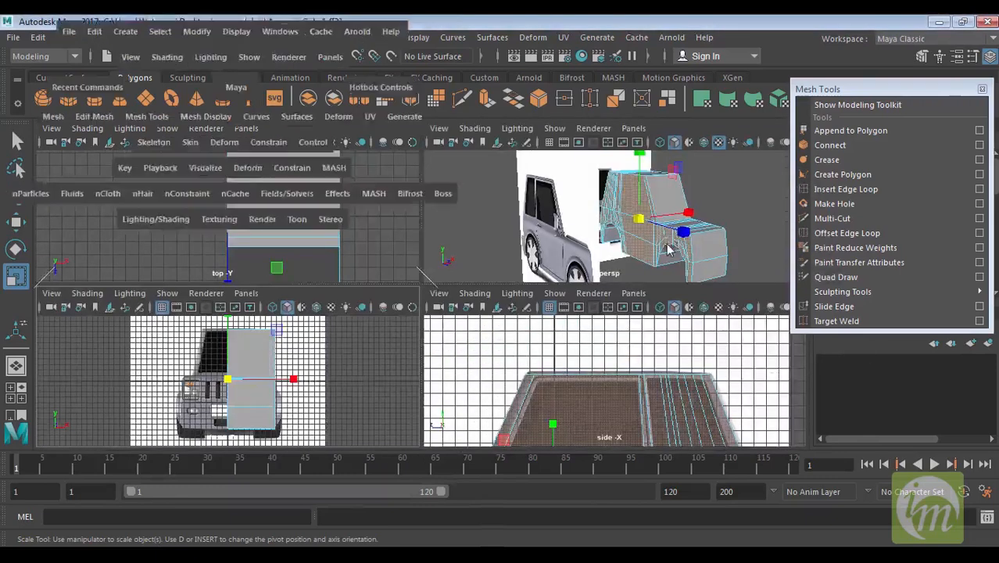
pyautogui.moveTo(658, 256)
pyautogui.keyDown('alt'); pyautogui.mouseDown()
pyautogui.moveTo(591, 256)
pyautogui.moveTo(650, 256)
pyautogui.moveTo(641, 254)
pyautogui.mouseUp(); pyautogui.keyUp('alt')
pyautogui.press('Delete')
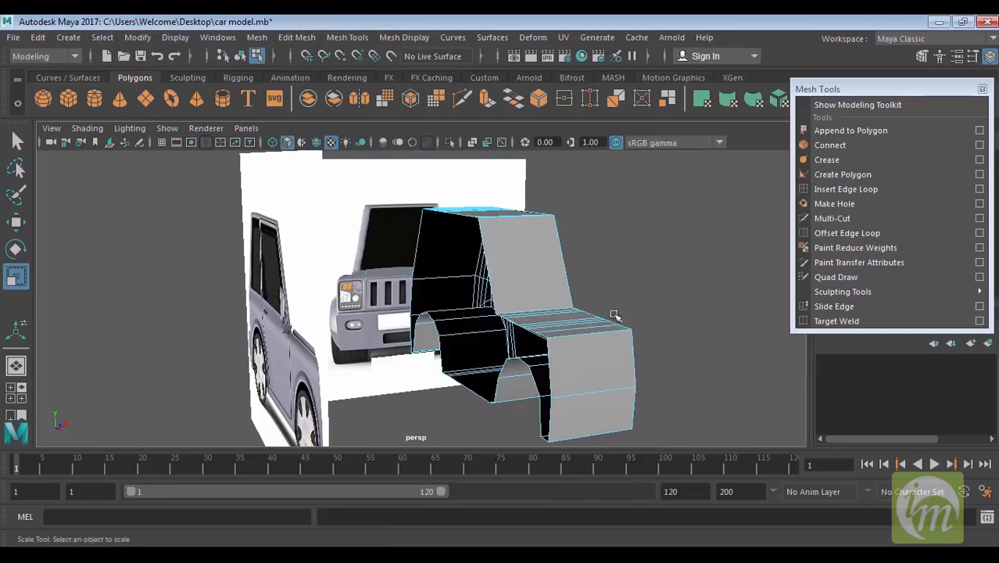
# Examine the open half body from several angles, and compare its wheel arches and lower edge with the side reference.
pyautogui.keyDown('alt'); pyautogui.moveTo(656, 332); pyautogui.dragTo(516, 328); pyautogui.keyUp('alt')
pyautogui.keyDown('alt'); pyautogui.moveTo(409, 306); pyautogui.dragTo(477, 322); pyautogui.keyUp('alt')
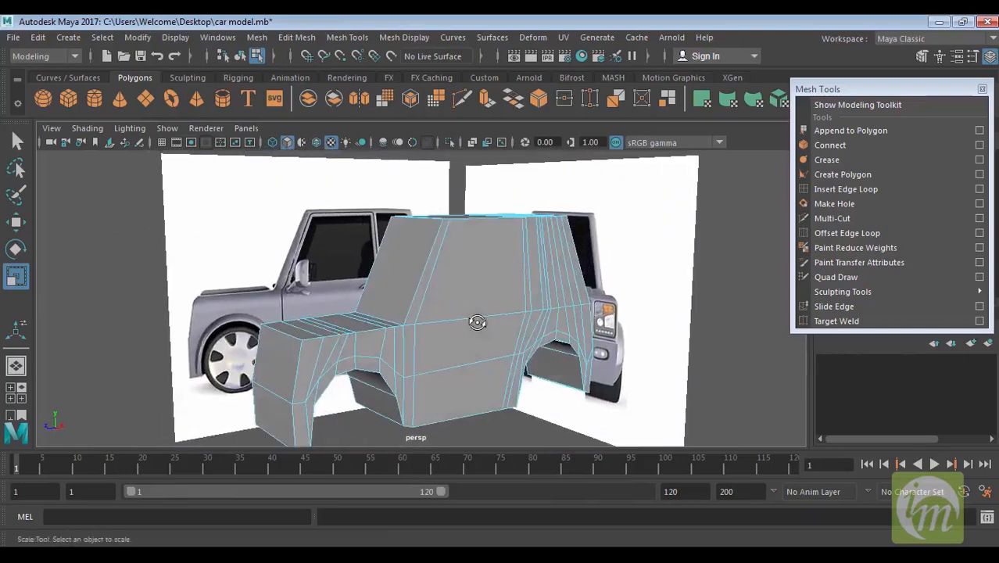
pyautogui.keyDown('alt'); pyautogui.moveTo(515, 351); pyautogui.dragTo(461, 379); pyautogui.keyUp('alt')
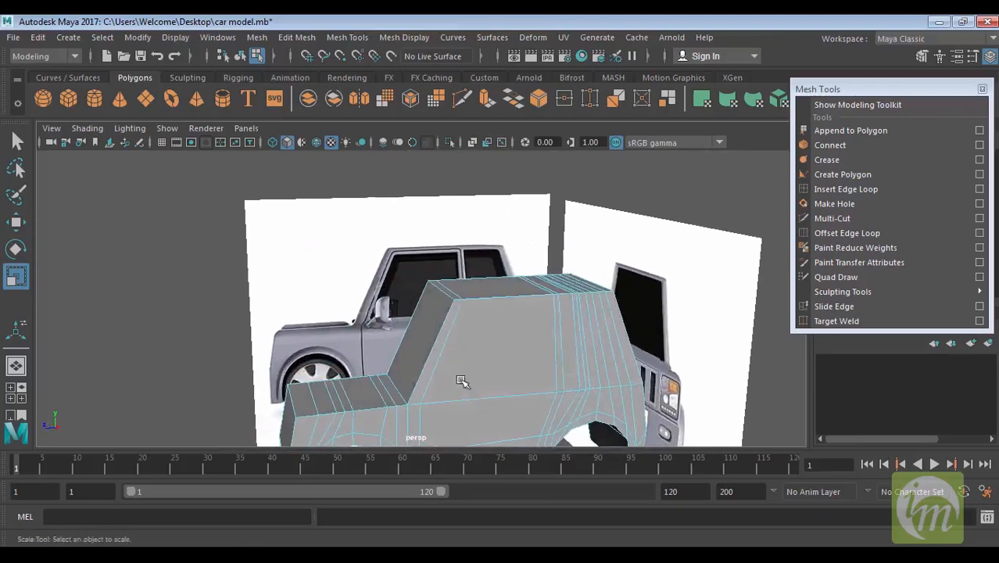
pyautogui.keyDown('alt'); pyautogui.moveTo(638, 347); pyautogui.dragTo(451, 386); pyautogui.keyUp('alt')
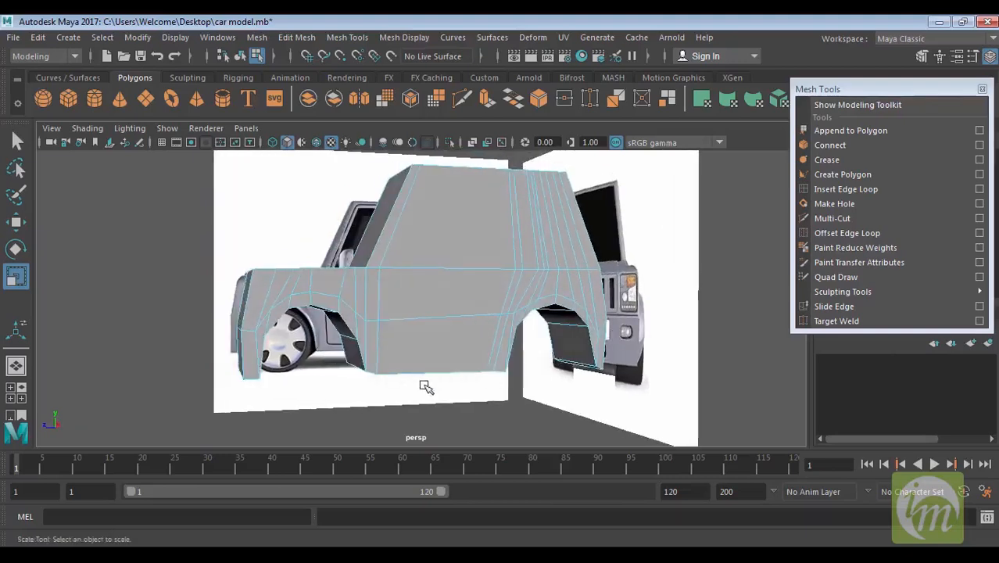
pyautogui.keyDown('alt'); pyautogui.moveTo(542, 383); pyautogui.dragTo(486, 372); pyautogui.keyUp('alt')
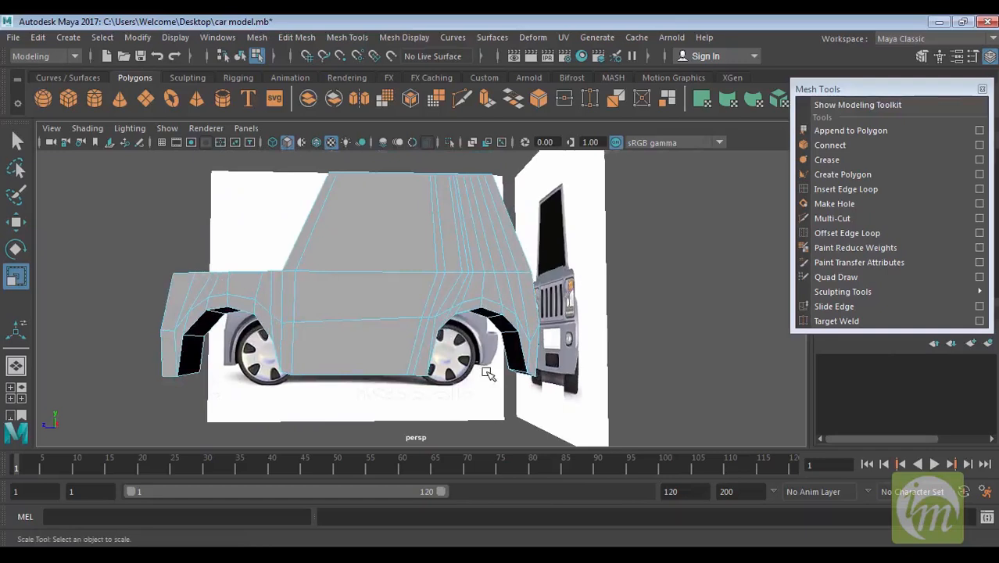
pyautogui.keyDown('alt'); pyautogui.moveTo(557, 375); pyautogui.dragTo(572, 358); pyautogui.keyUp('alt')
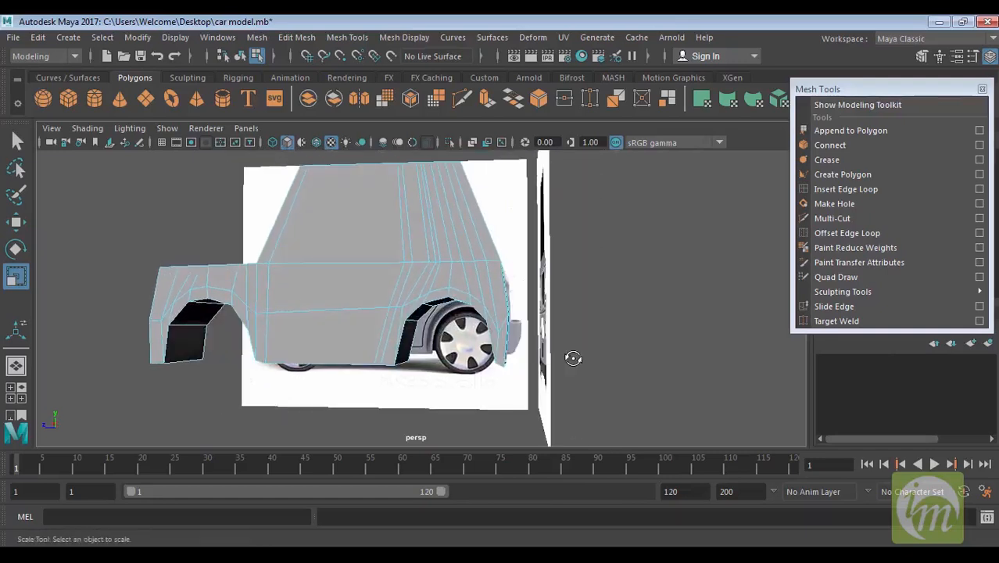
pyautogui.press('space')
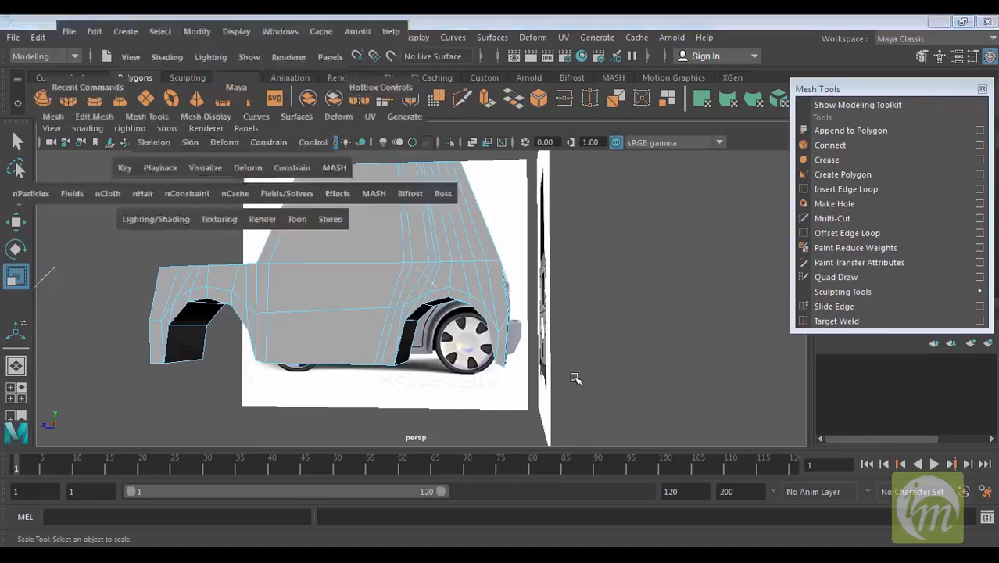
pyautogui.press('space')
pyautogui.keyDown('alt'); pyautogui.moveTo(594, 404); pyautogui.dragTo(642, 271, button='middle'); pyautogui.keyUp('alt')
pyautogui.scroll(-2, 615, 337)
pyautogui.keyDown('alt'); pyautogui.moveTo(517, 318); pyautogui.dragTo(566, 290, button='middle'); pyautogui.keyUp('alt')
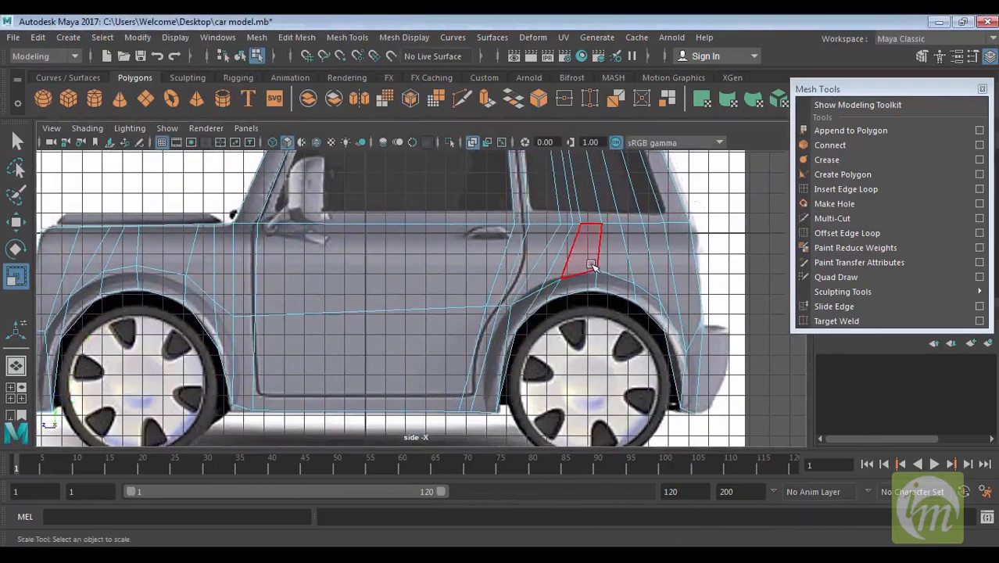
pyautogui.keyDown('alt'); pyautogui.moveTo(308, 279); pyautogui.dragTo(508, 282, button='middle'); pyautogui.keyUp('alt')
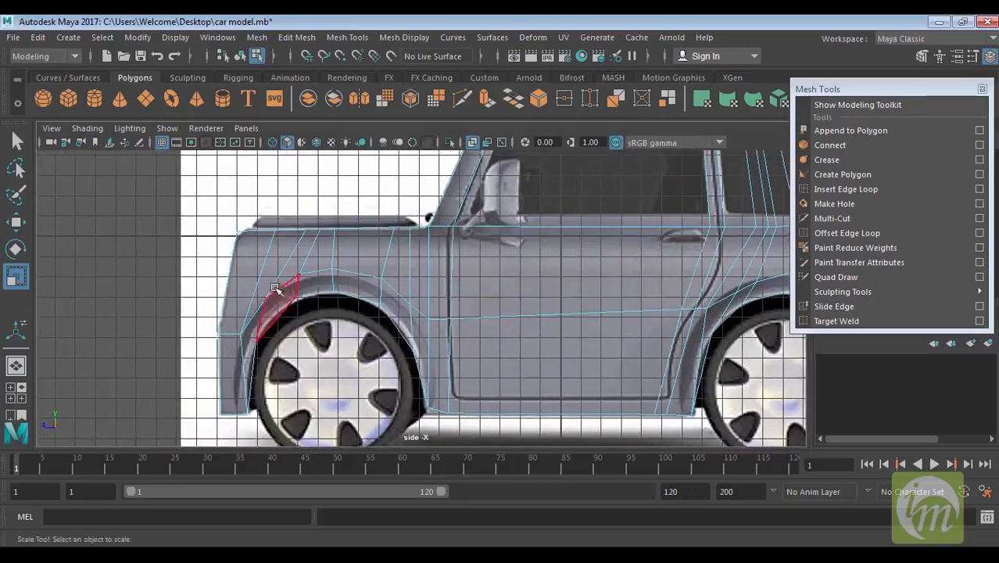
pyautogui.keyDown('alt'); pyautogui.moveTo(387, 376); pyautogui.dragTo(410, 334, button='middle'); pyautogui.keyUp('alt')
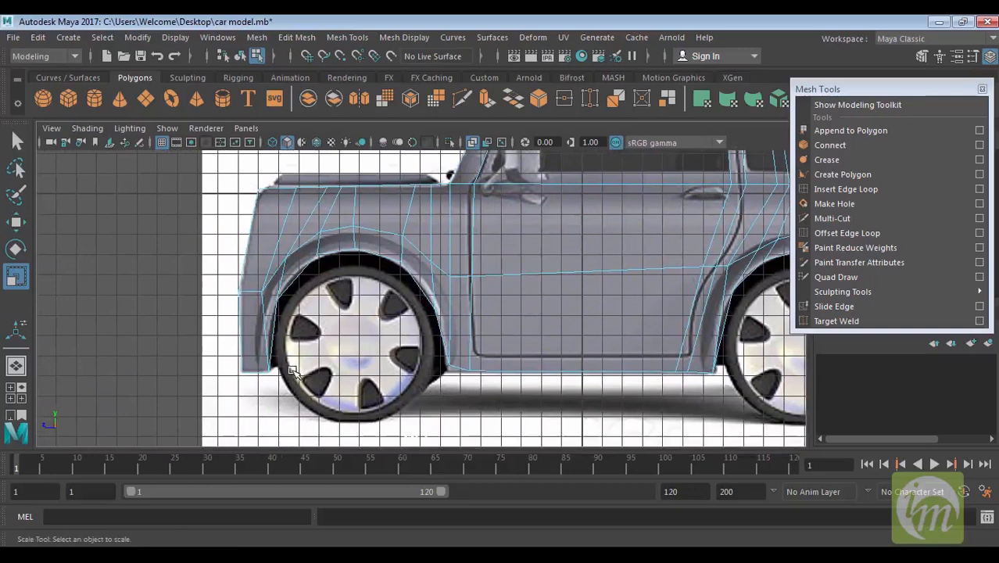
pyautogui.keyDown('alt'); pyautogui.moveTo(539, 355); pyautogui.dragTo(426, 362, button='middle'); pyautogui.keyUp('alt')
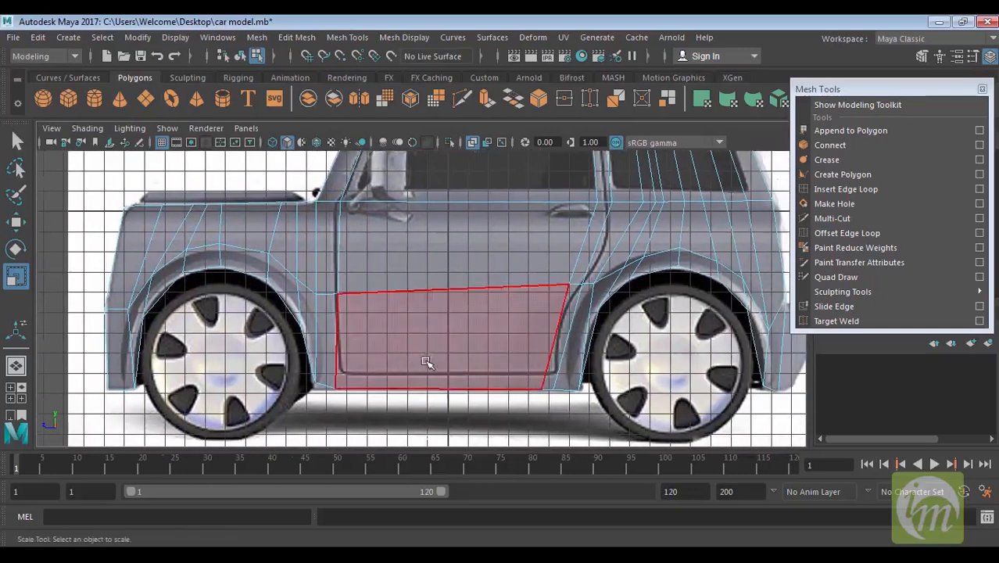
# Switch to vertex selection and lower the sill vertex just behind the front wheel arch to the body's bottom edge.
pyautogui.moveTo(322, 384); pyautogui.dragTo(278, 273, button='right')
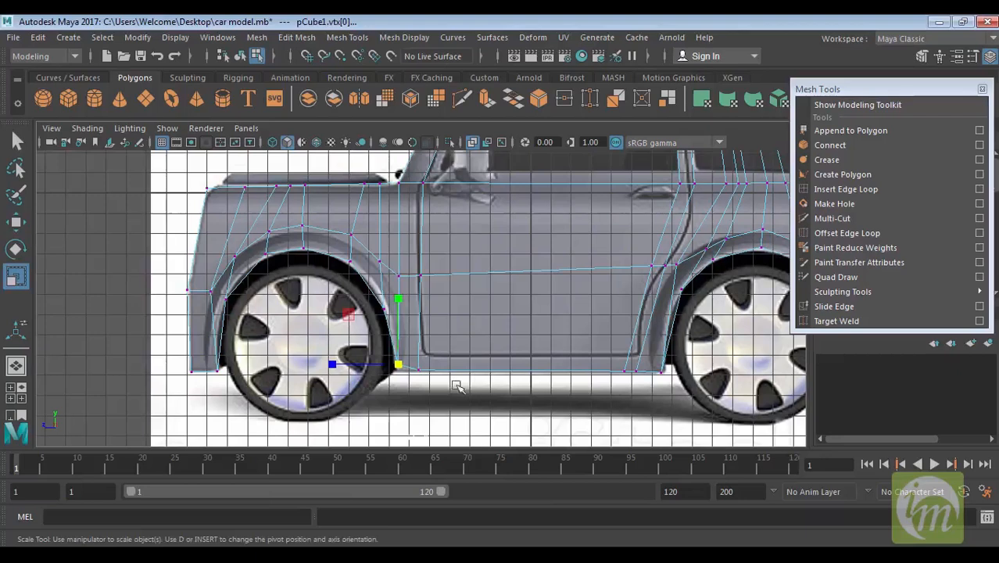
pyautogui.press('w')
pyautogui.moveTo(396, 292); pyautogui.dragTo(397, 301)
# Select all vertices along the body's bottom edge and scale them vertically so they sit on one straight line.
pyautogui.moveTo(690, 405); pyautogui.dragTo(356, 365)
pyautogui.scroll(-2, 673, 427)
pyautogui.moveTo(597, 352); pyautogui.dragTo(195, 340)
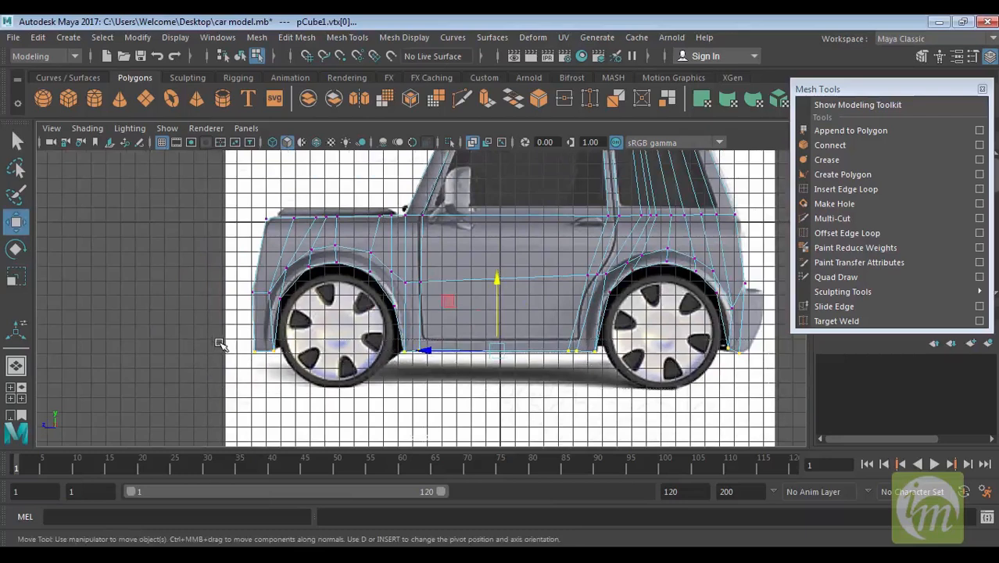
pyautogui.press('r')
pyautogui.moveTo(502, 286); pyautogui.dragTo(498, 358)
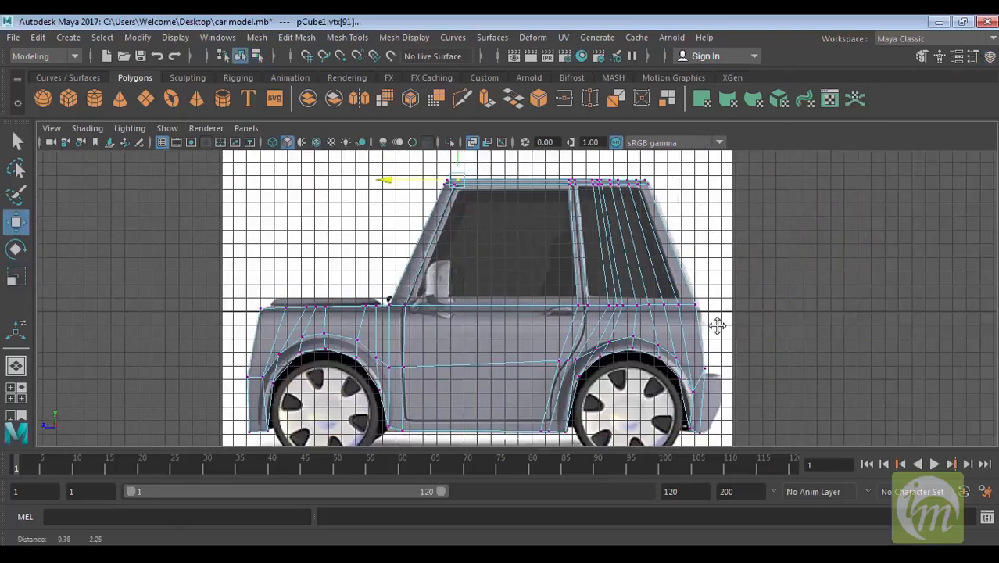
# Insert two lengthwise edge loops on the body side, one between the beltline and wheel arches and one across the lower door.
pyautogui.keyDown('alt'); pyautogui.moveTo(683, 317); pyautogui.dragTo(683, 305, button='middle'); pyautogui.keyUp('alt')
pyautogui.keyDown('alt'); pyautogui.moveTo(641, 301); pyautogui.dragTo(675, 410, button='right'); pyautogui.keyUp('alt')
pyautogui.keyDown('alt'); pyautogui.moveTo(622, 324); pyautogui.dragTo(644, 275, button='middle'); pyautogui.keyUp('alt')
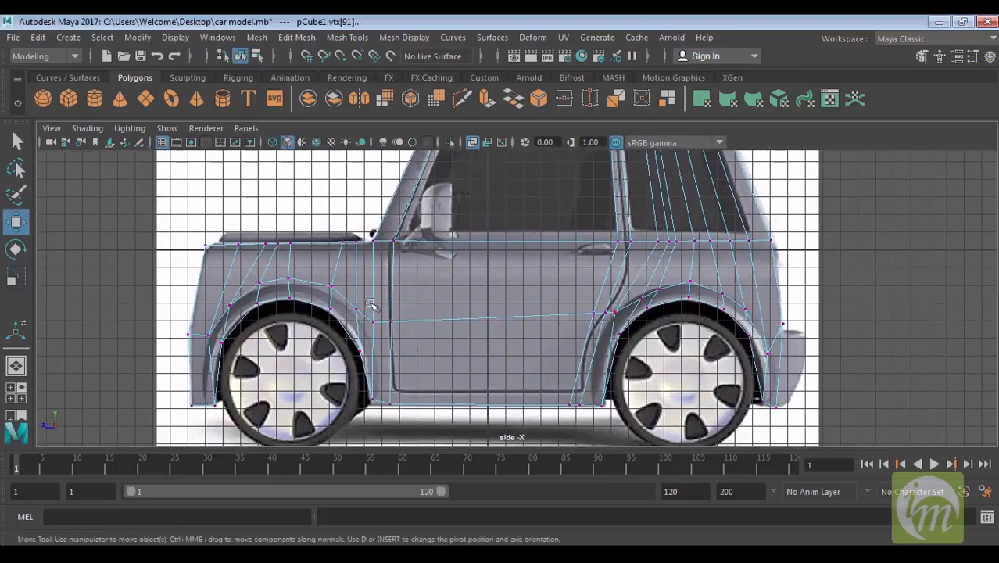
pyautogui.click(296, 38)
pyautogui.moveTo(347, 38)
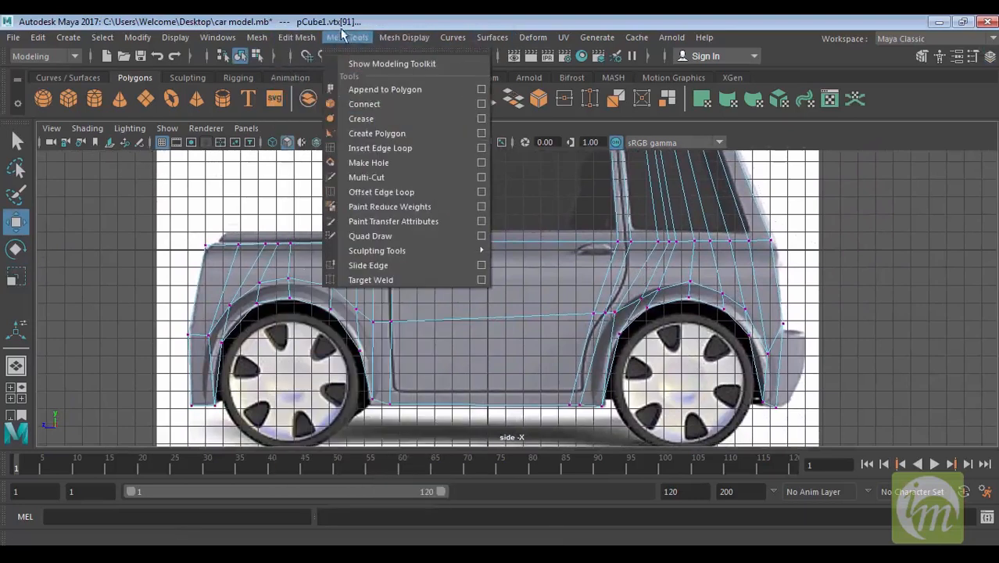
pyautogui.click(387, 151)
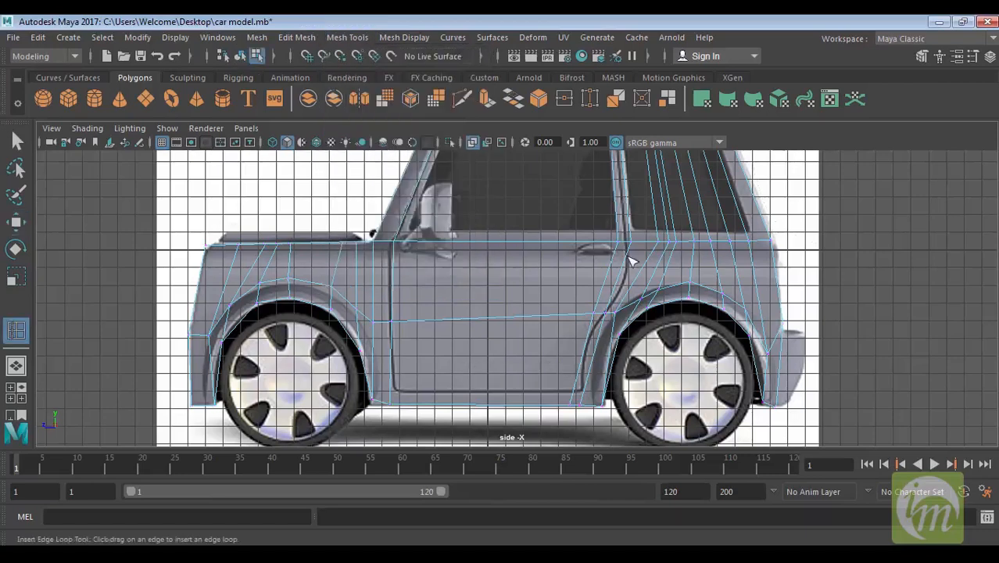
pyautogui.moveTo(626, 255); pyautogui.dragTo(619, 282)
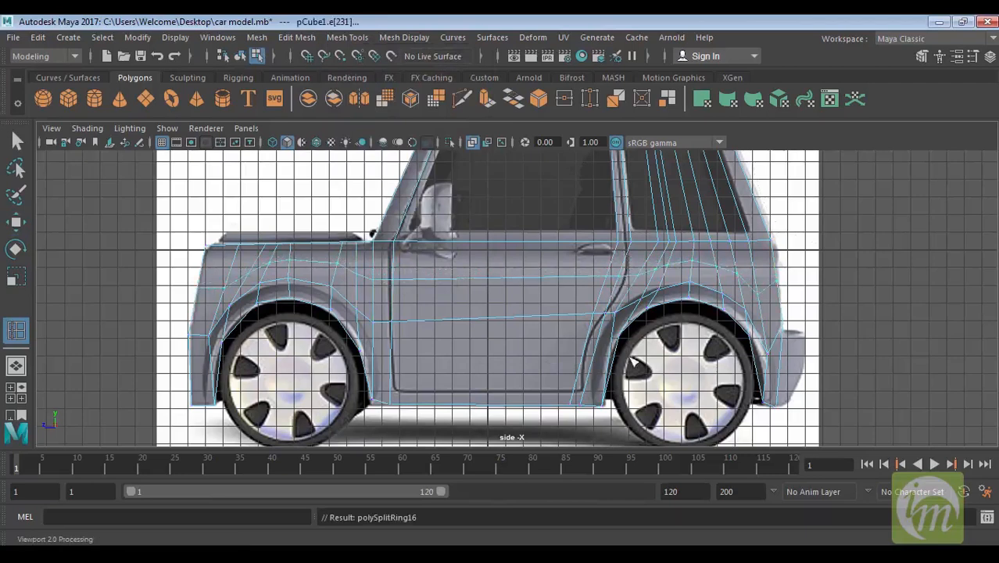
pyautogui.moveTo(603, 346); pyautogui.dragTo(596, 364)
# Try to insert an edge loop along the top of the side windows.
pyautogui.keyDown('alt'); pyautogui.moveTo(667, 310); pyautogui.dragTo(666, 441, button='middle'); pyautogui.keyUp('alt')
pyautogui.moveTo(618, 227); pyautogui.dragTo(619, 223)
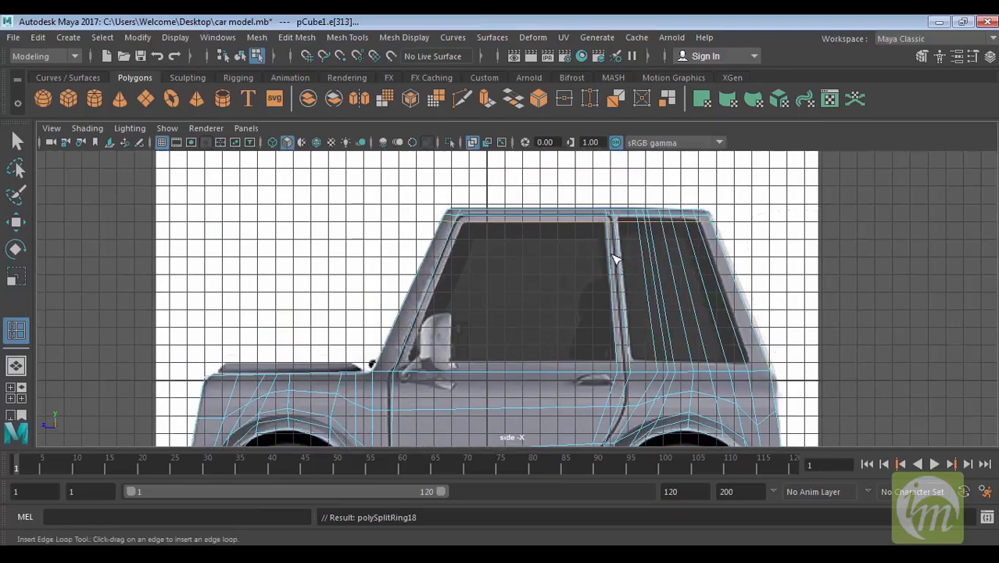
pyautogui.keyDown('alt'); pyautogui.moveTo(619, 268); pyautogui.dragTo(630, 255, button='middle'); pyautogui.keyUp('alt')
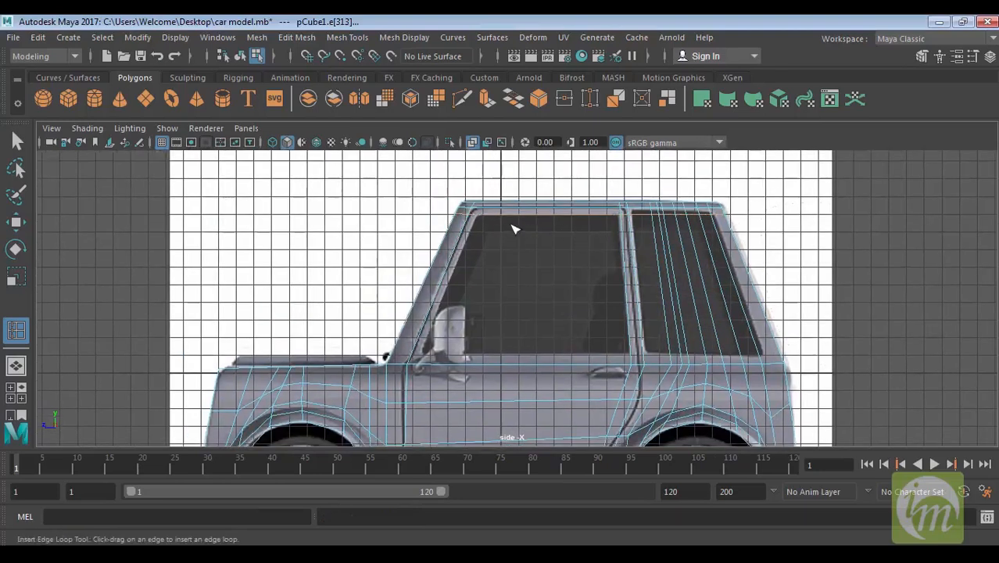
pyautogui.hotkey('ctrl', 'z')
# Insert an edge loop along the lower edge of the side windows, just above the beltline.
pyautogui.keyDown('alt'); pyautogui.moveTo(702, 252); pyautogui.dragTo(694, 245, button='middle'); pyautogui.keyUp('alt')
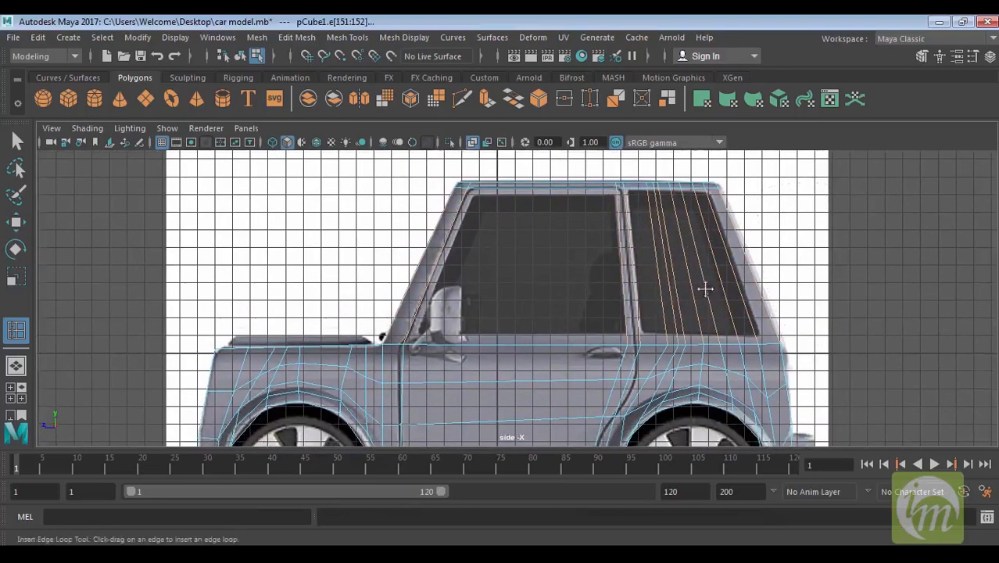
pyautogui.keyDown('alt'); pyautogui.moveTo(705, 290); pyautogui.dragTo(704, 256, button='middle'); pyautogui.keyUp('alt')
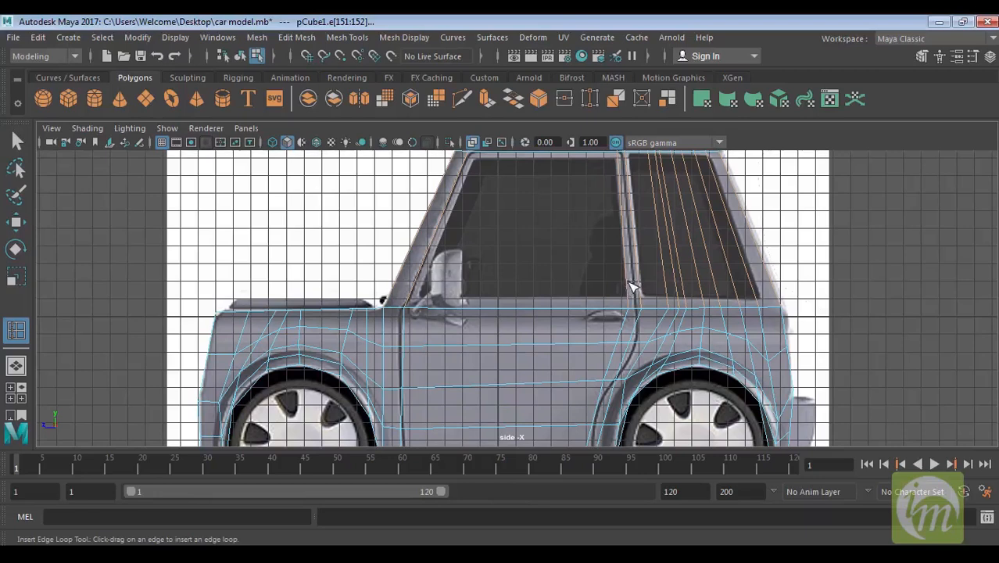
pyautogui.moveTo(633, 295); pyautogui.dragTo(634, 299)
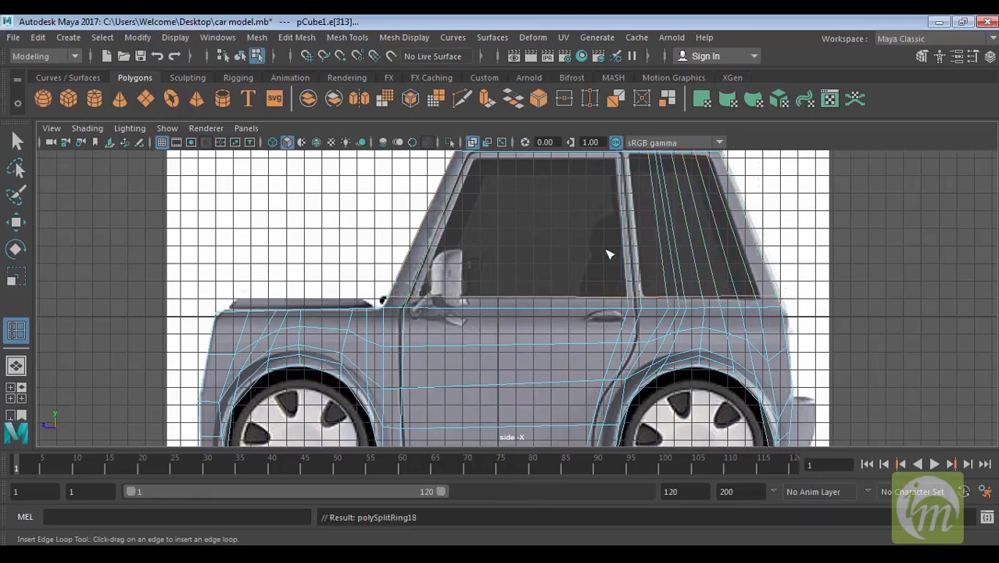
# Try to insert a vertical edge loop along the front door's leading edge and windshield pillar.
pyautogui.keyDown('alt'); pyautogui.moveTo(607, 250); pyautogui.dragTo(572, 287, button='middle'); pyautogui.keyUp('alt')
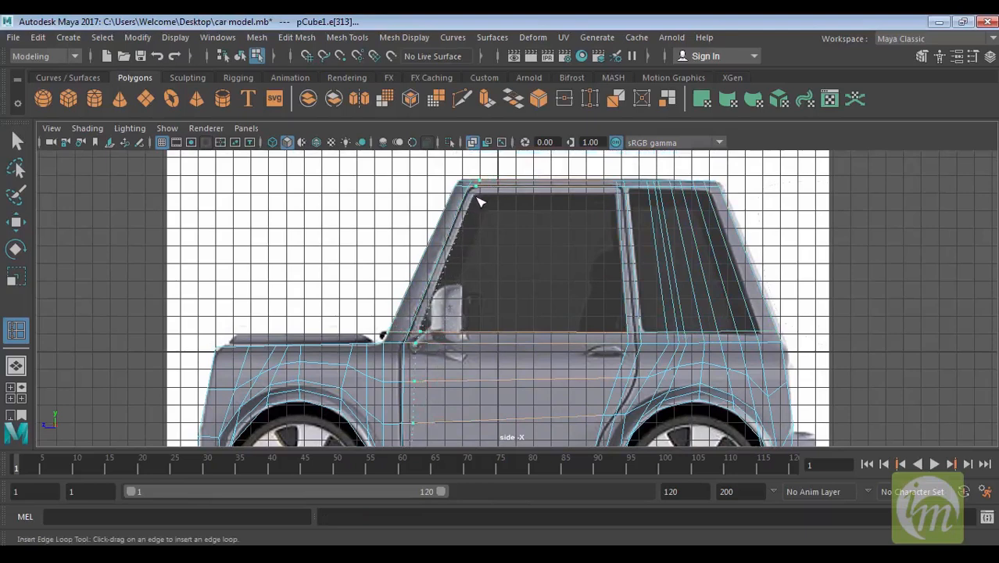
pyautogui.click(479, 200)
pyautogui.hotkey('ctrl', 'z')
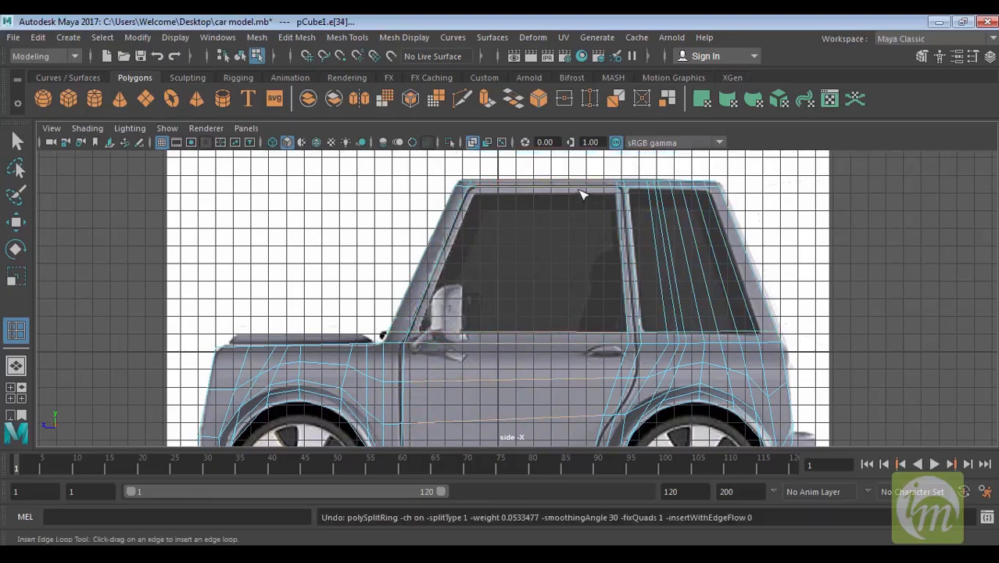
# Switch to face selection and pick the front door's faces from the window down to the sill.
pyautogui.keyDown('alt'); pyautogui.moveTo(577, 306); pyautogui.dragTo(610, 235, button='middle'); pyautogui.keyUp('alt')
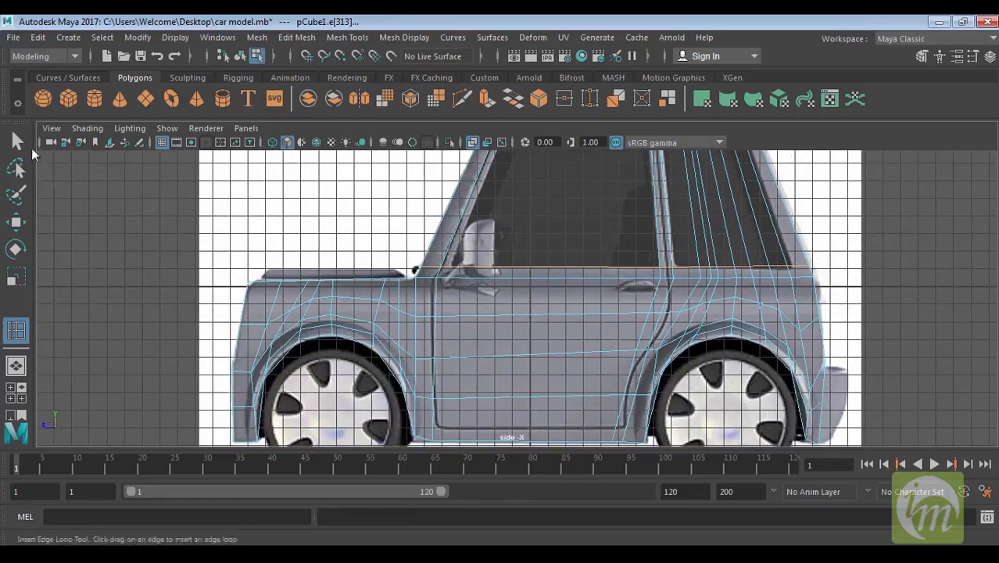
pyautogui.press('q')
pyautogui.moveTo(512, 225); pyautogui.dragTo(509, 182, button='right')
pyautogui.click(576, 203)
pyautogui.keyDown('shift'); pyautogui.click(556, 271); pyautogui.keyUp('shift')
pyautogui.keyDown('shift'); pyautogui.click(545, 293); pyautogui.keyUp('shift')
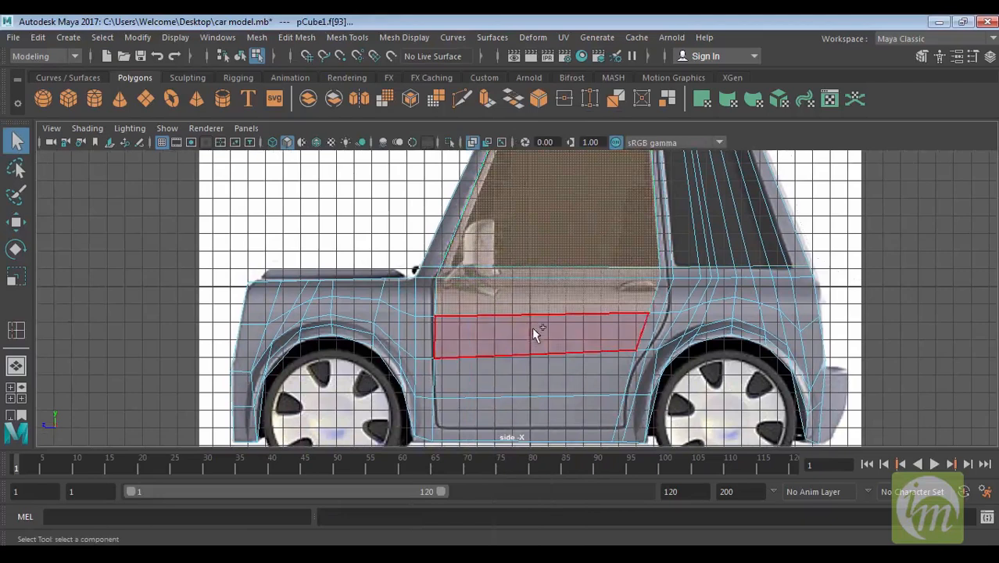
pyautogui.keyDown('shift'); pyautogui.click(533, 331); pyautogui.keyUp('shift')
pyautogui.keyDown('shift'); pyautogui.click(532, 373); pyautogui.keyUp('shift')
pyautogui.keyDown('shift'); pyautogui.click(530, 406); pyautogui.keyUp('shift')
# Switch to vertex selection and adjust the upper-loop vertices between the door's rear line and the rear wheel arch, matching the reference.
pyautogui.keyDown('alt'); pyautogui.moveTo(676, 316); pyautogui.dragTo(586, 286, button='middle'); pyautogui.keyUp('alt')
pyautogui.moveTo(585, 282); pyautogui.dragTo(509, 143, button='right')
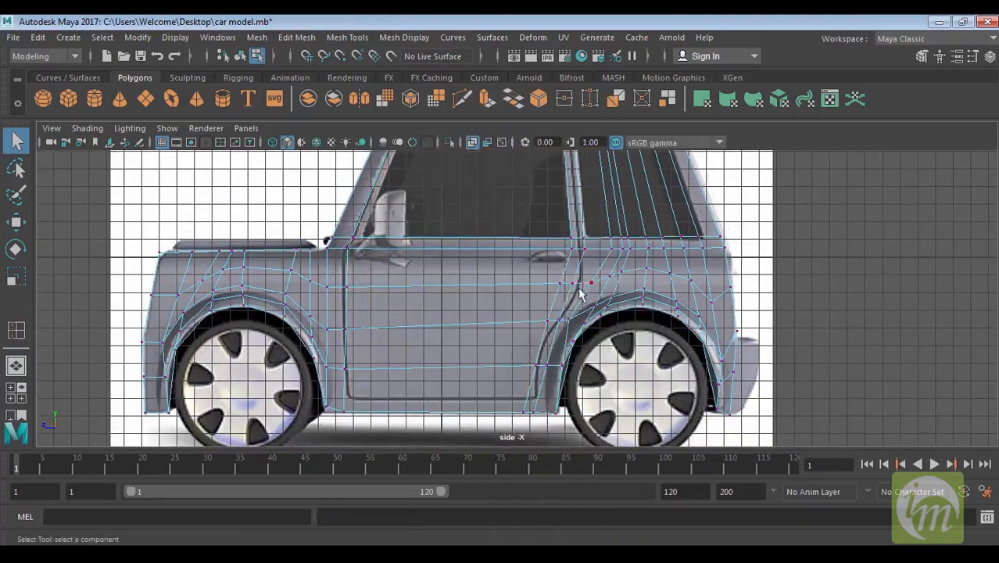
pyautogui.moveTo(551, 278); pyautogui.dragTo(579, 287)
pyautogui.keyDown('alt'); pyautogui.moveTo(579, 286); pyautogui.dragTo(521, 297, button='middle'); pyautogui.keyUp('alt')
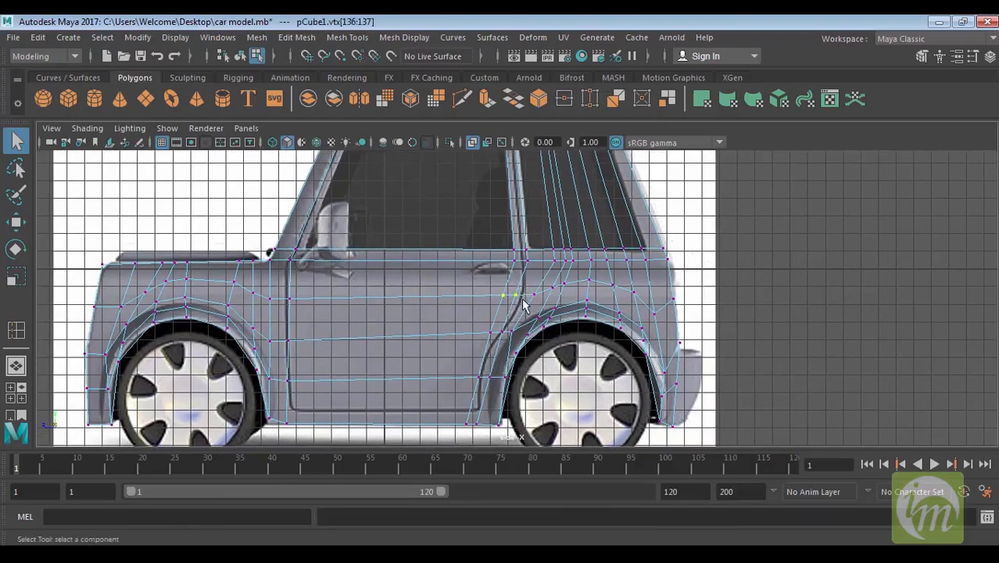
pyautogui.press('w')
pyautogui.moveTo(509, 296); pyautogui.dragTo(519, 295)
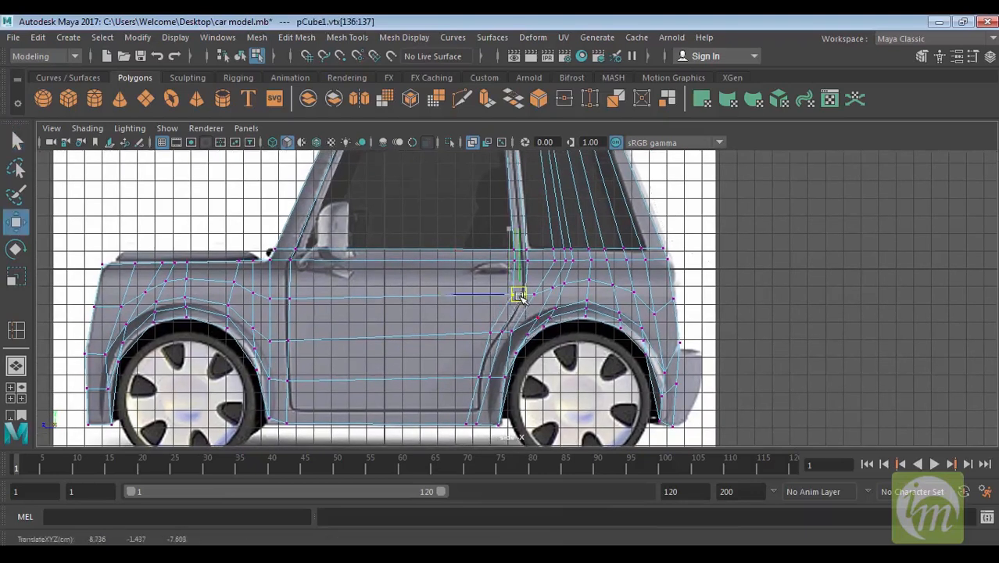
pyautogui.keyDown('alt'); pyautogui.moveTo(584, 292); pyautogui.dragTo(545, 295, button='middle'); pyautogui.keyUp('alt')
pyautogui.moveTo(509, 284); pyautogui.dragTo(527, 288)
pyautogui.keyDown('alt'); pyautogui.moveTo(617, 288); pyautogui.dragTo(652, 259, button='middle'); pyautogui.keyUp('alt')
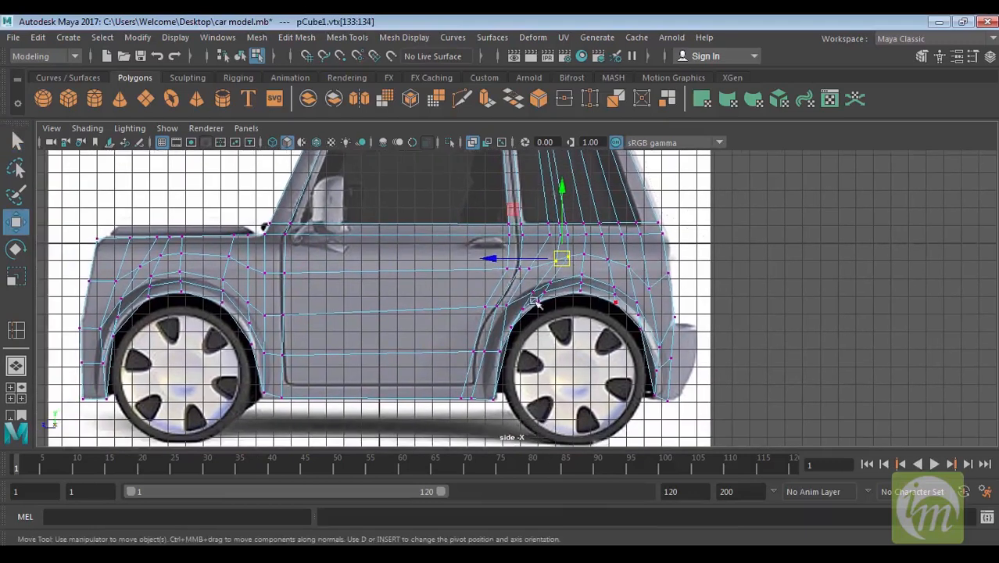
# Align the beltline and window-base vertices at the door's rear edge with the pillar line in the reference.
pyautogui.moveTo(490, 262); pyautogui.dragTo(529, 269)
pyautogui.moveTo(501, 208); pyautogui.dragTo(524, 231)
pyautogui.keyDown('alt'); pyautogui.moveTo(523, 226); pyautogui.dragTo(536, 310, button='middle'); pyautogui.keyUp('alt')
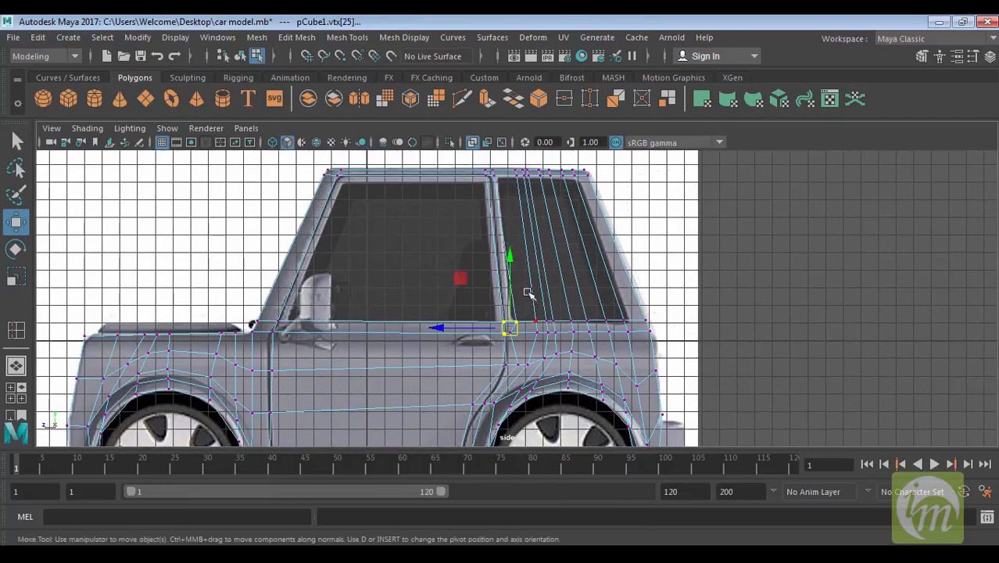
pyautogui.click(517, 321)
pyautogui.keyDown('alt'); pyautogui.moveTo(563, 267); pyautogui.dragTo(580, 343, button='right'); pyautogui.keyUp('alt')
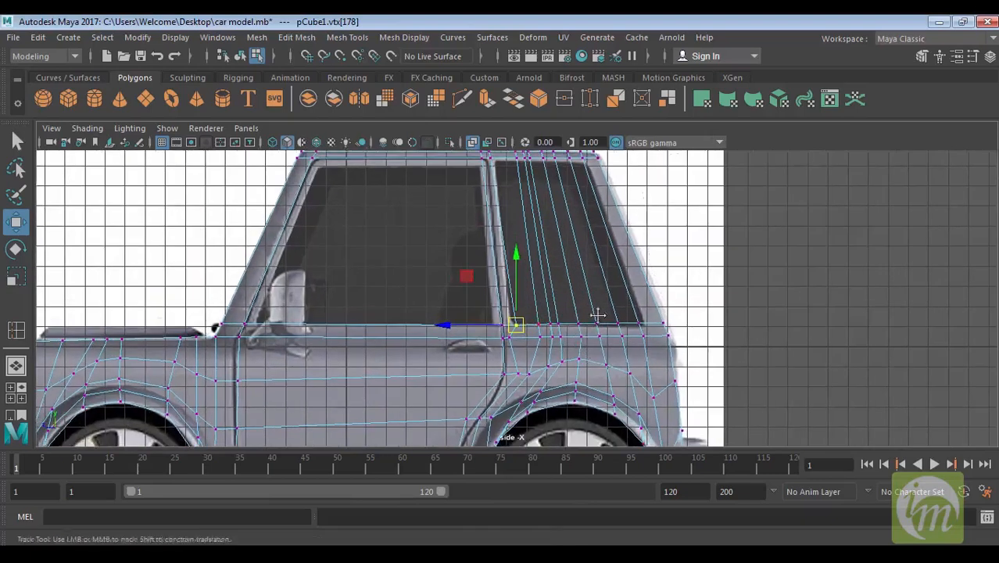
pyautogui.keyDown('alt'); pyautogui.moveTo(593, 313); pyautogui.dragTo(600, 352, button='middle'); pyautogui.keyUp('alt')
pyautogui.moveTo(508, 208)
pyautogui.mouseDown()
pyautogui.moveTo(503, 194)
pyautogui.moveTo(433, 194)
pyautogui.mouseUp()
pyautogui.keyDown('alt'); pyautogui.moveTo(575, 312); pyautogui.dragTo(565, 258, button='middle'); pyautogui.keyUp('alt')
pyautogui.keyDown('alt'); pyautogui.moveTo(565, 259); pyautogui.dragTo(581, 336, button='right'); pyautogui.keyUp('alt')
pyautogui.moveTo(527, 320); pyautogui.dragTo(505, 303)
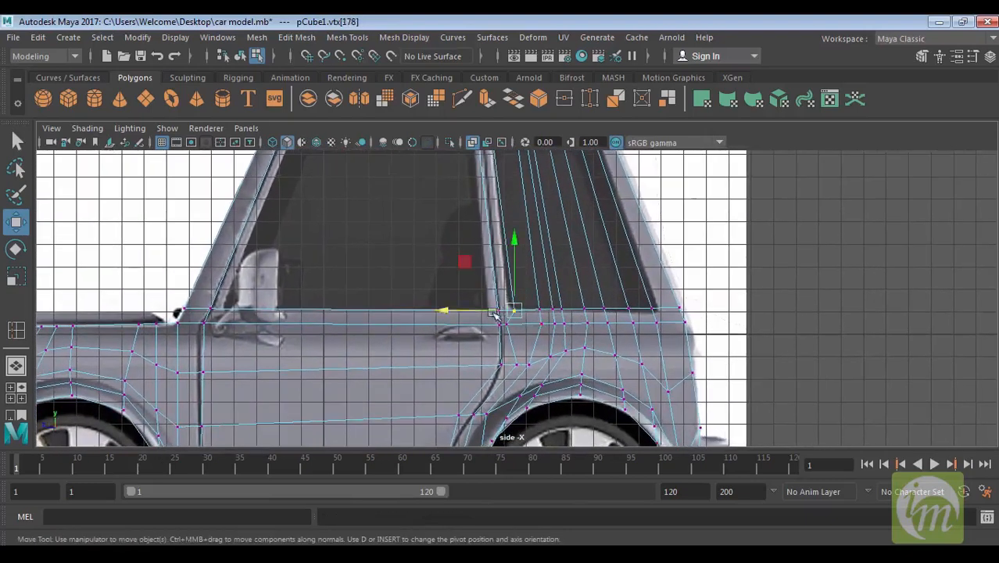
pyautogui.moveTo(444, 311); pyautogui.dragTo(437, 312)
# Reposition the middle and lower vertices at the door's rear edge to follow the curved door line.
pyautogui.keyDown('alt'); pyautogui.moveTo(565, 290); pyautogui.dragTo(584, 194, button='middle'); pyautogui.keyUp('alt')
pyautogui.keyDown('alt'); pyautogui.moveTo(596, 275); pyautogui.dragTo(509, 276, button='middle'); pyautogui.keyUp('alt')
pyautogui.moveTo(531, 250)
pyautogui.mouseDown()
pyautogui.moveTo(522, 238)
pyautogui.moveTo(531, 240)
pyautogui.mouseUp()
pyautogui.keyDown('alt'); pyautogui.moveTo(512, 328); pyautogui.dragTo(517, 279, button='middle'); pyautogui.keyUp('alt')
pyautogui.moveTo(471, 294); pyautogui.dragTo(501, 312)
pyautogui.moveTo(437, 310); pyautogui.dragTo(456, 309)
pyautogui.keyDown('alt'); pyautogui.moveTo(530, 265); pyautogui.dragTo(531, 303, button='right'); pyautogui.keyUp('alt')
pyautogui.moveTo(478, 281); pyautogui.dragTo(519, 317)
pyautogui.moveTo(440, 307); pyautogui.dragTo(443, 310)
# Shift the roof vertices above the door's rear edge slightly backward to match the top of the pillar.
pyautogui.keyDown('alt'); pyautogui.moveTo(443, 310); pyautogui.dragTo(463, 348, button='middle'); pyautogui.keyUp('alt')
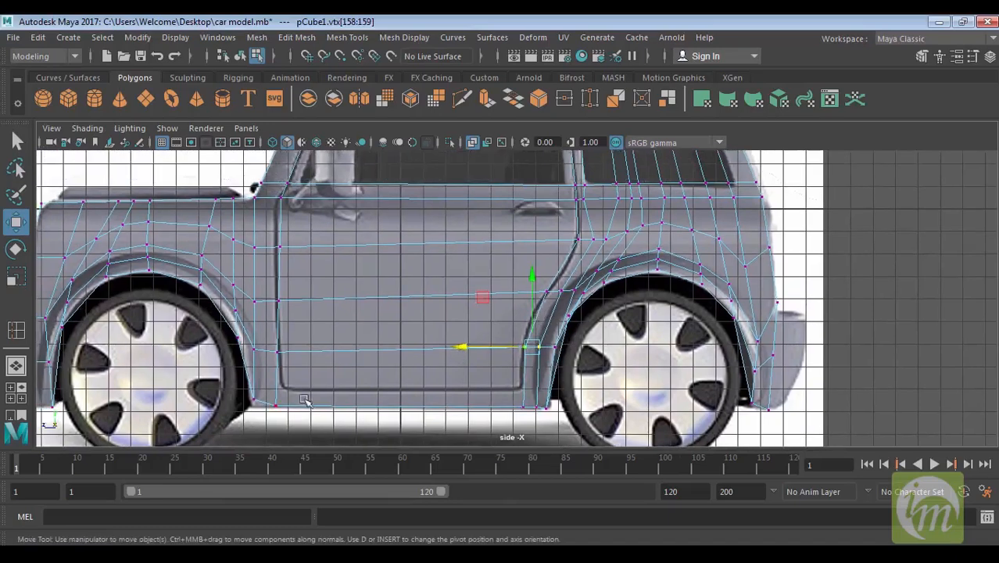
pyautogui.keyDown('alt'); pyautogui.moveTo(550, 230); pyautogui.dragTo(567, 418, button='middle'); pyautogui.keyUp('alt')
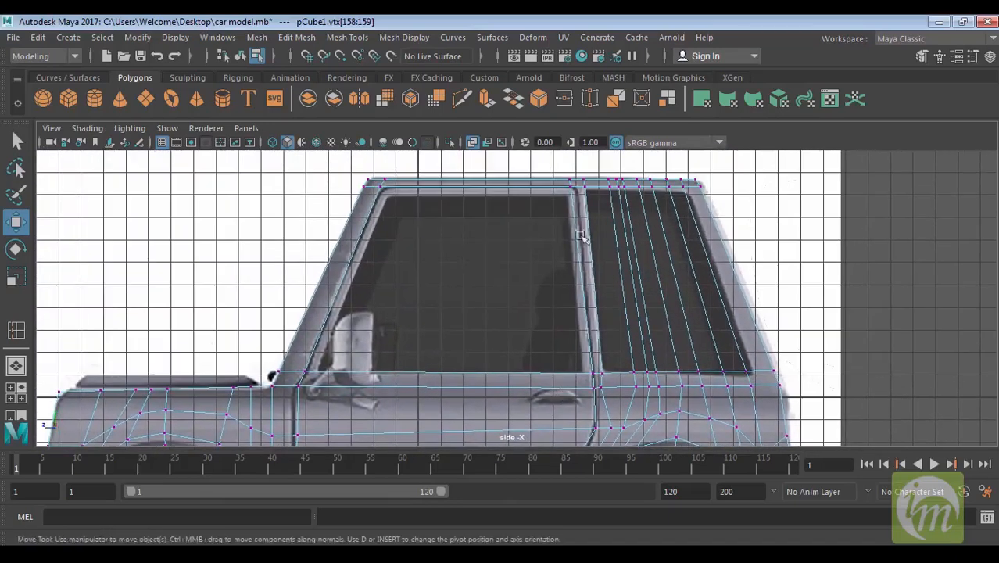
pyautogui.keyDown('alt'); pyautogui.moveTo(586, 220); pyautogui.dragTo(595, 279, button='middle'); pyautogui.keyUp('alt')
pyautogui.moveTo(578, 260); pyautogui.dragTo(585, 258)
pyautogui.moveTo(511, 244); pyautogui.dragTo(516, 244)
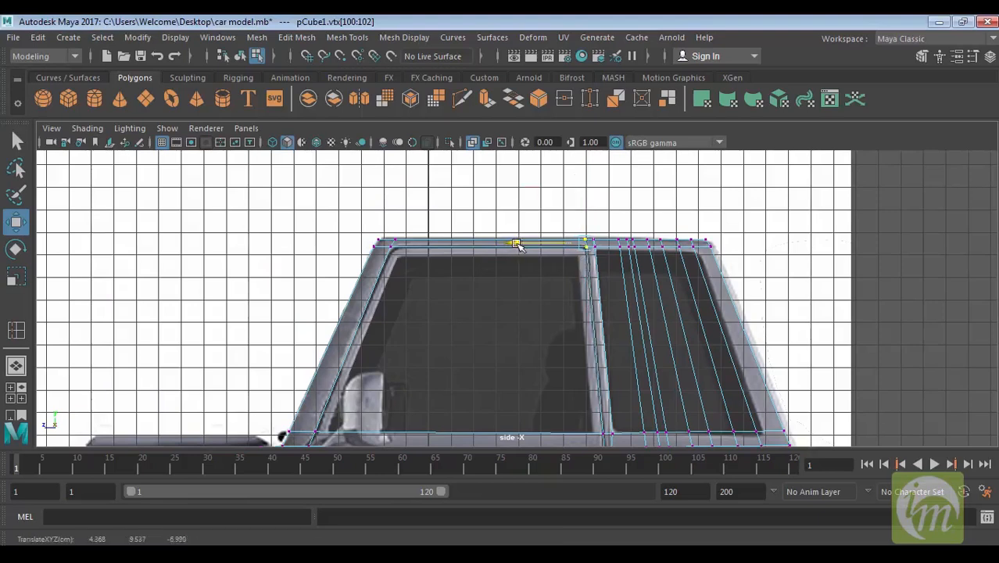
# Switch to face selection and pick the reshaped door's faces from window to sill, then clear the selection.
pyautogui.keyDown('alt'); pyautogui.moveTo(553, 302); pyautogui.dragTo(553, 245, button='middle'); pyautogui.keyUp('alt')
pyautogui.moveTo(516, 142); pyautogui.dragTo(531, 188, button='right')
pyautogui.click(498, 236)
pyautogui.keyDown('alt'); pyautogui.moveTo(569, 343); pyautogui.dragTo(597, 239, button='middle'); pyautogui.keyUp('alt')
pyautogui.keyDown('shift'); pyautogui.click(553, 278); pyautogui.keyUp('shift')
pyautogui.keyDown('shift'); pyautogui.click(533, 313); pyautogui.keyUp('shift')
pyautogui.keyDown('shift'); pyautogui.click(521, 357); pyautogui.keyUp('shift')
pyautogui.keyDown('alt'); pyautogui.moveTo(572, 365); pyautogui.dragTo(590, 271, button='middle'); pyautogui.keyUp('alt')
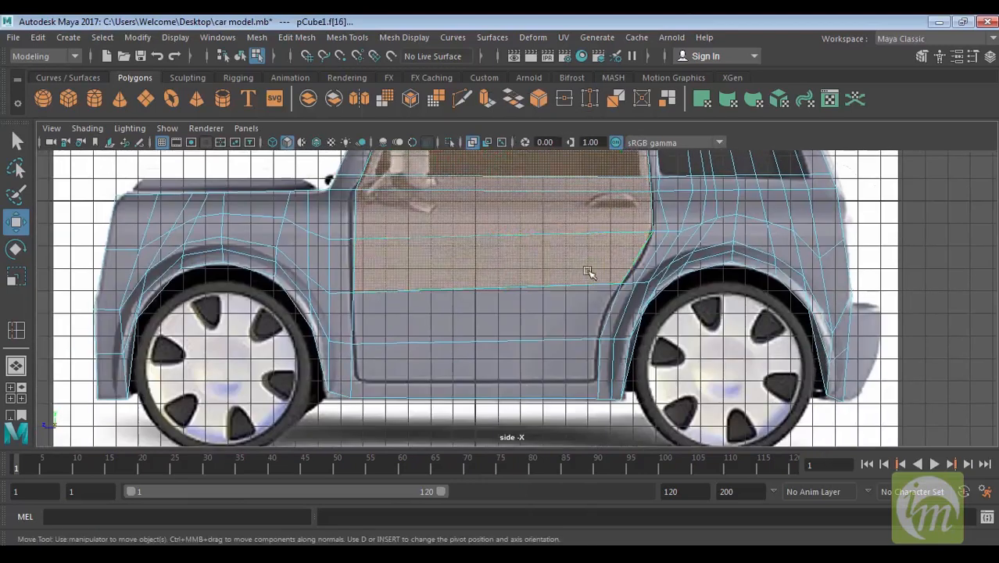
pyautogui.keyDown('shift'); pyautogui.click(557, 304); pyautogui.keyUp('shift')
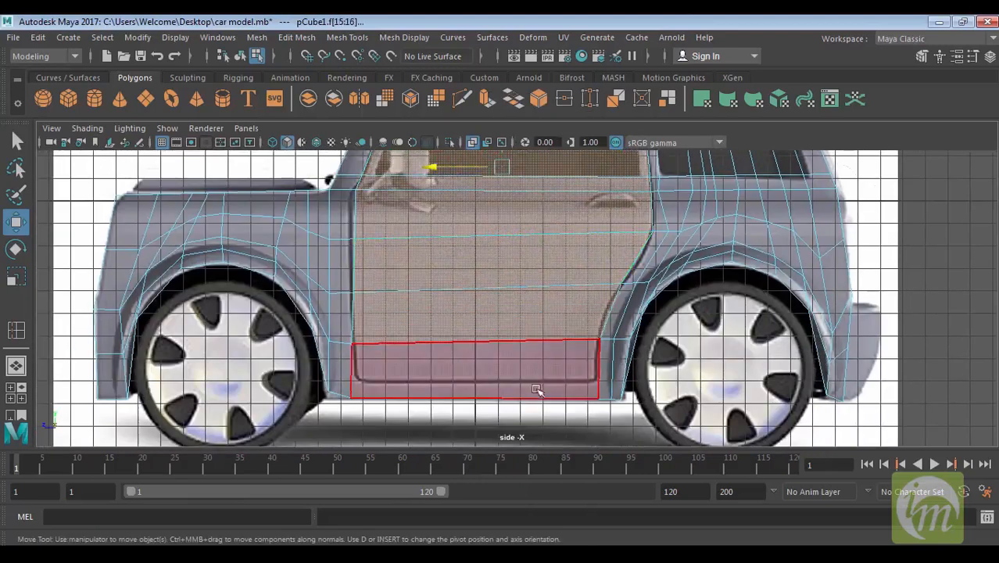
pyautogui.click(554, 435)
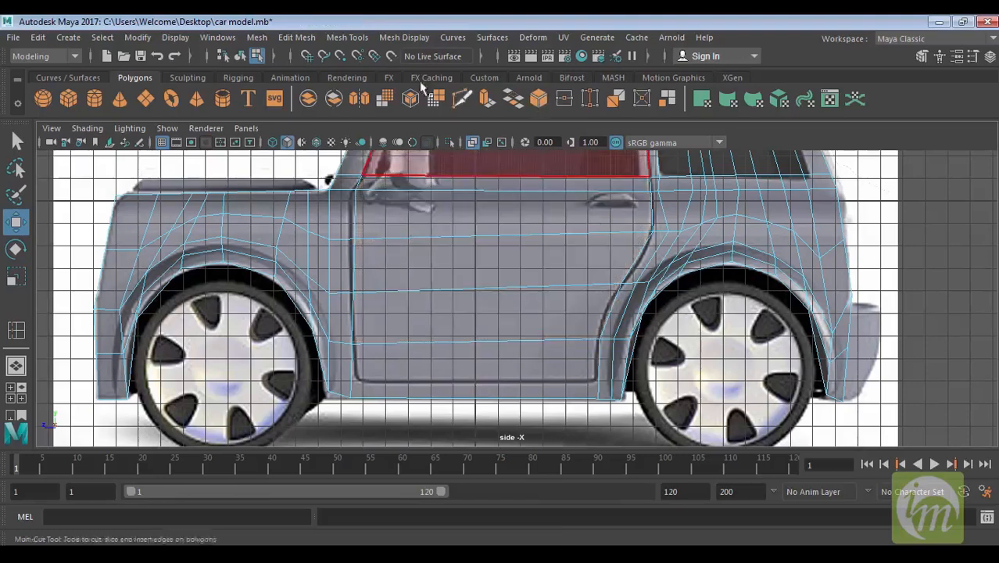
# Insert an edge loop just above the sill, along the door's lower outline in the reference.
pyautogui.click(347, 36)
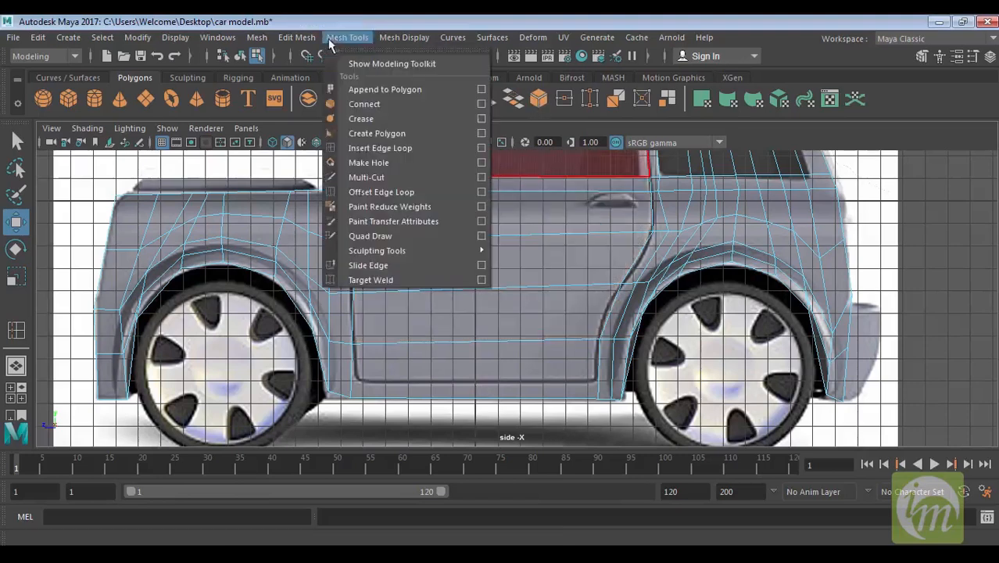
pyautogui.click(403, 149)
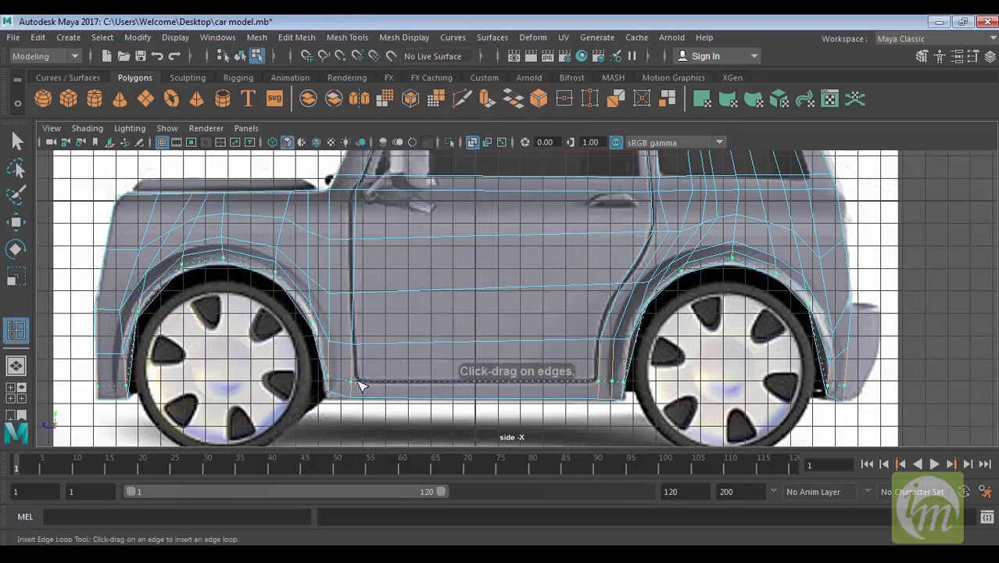
pyautogui.click(361, 385)
pyautogui.press('q')
# Select all front door faces, from the new lower loop up through the window.
pyautogui.doubleClick(484, 230)
pyautogui.moveTo(483, 229); pyautogui.dragTo(502, 185, button='right')
pyautogui.click(499, 203)
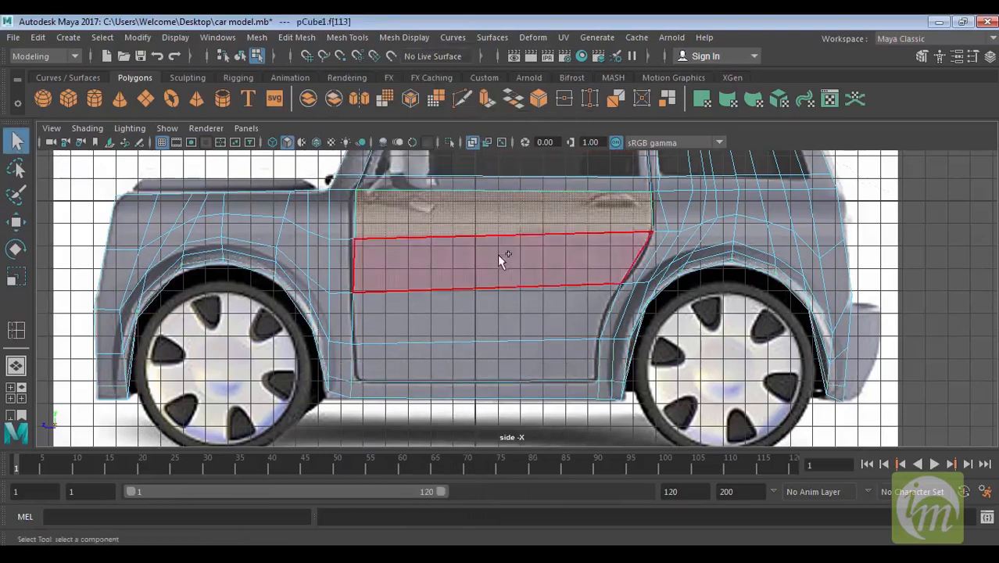
pyautogui.keyDown('shift'); pyautogui.click(497, 261); pyautogui.keyUp('shift')
pyautogui.keyDown('shift'); pyautogui.click(496, 325); pyautogui.keyUp('shift')
pyautogui.keyDown('shift'); pyautogui.click(494, 353); pyautogui.keyUp('shift')
pyautogui.keyDown('alt'); pyautogui.moveTo(529, 227); pyautogui.dragTo(514, 358, button='middle'); pyautogui.keyUp('alt')
pyautogui.keyDown('shift'); pyautogui.click(522, 309); pyautogui.keyUp('shift')
pyautogui.keyDown('shift'); pyautogui.click(527, 244); pyautogui.keyUp('shift')
pyautogui.keyDown('alt'); pyautogui.moveTo(593, 236); pyautogui.dragTo(574, 309, button='middle'); pyautogui.keyUp('alt')
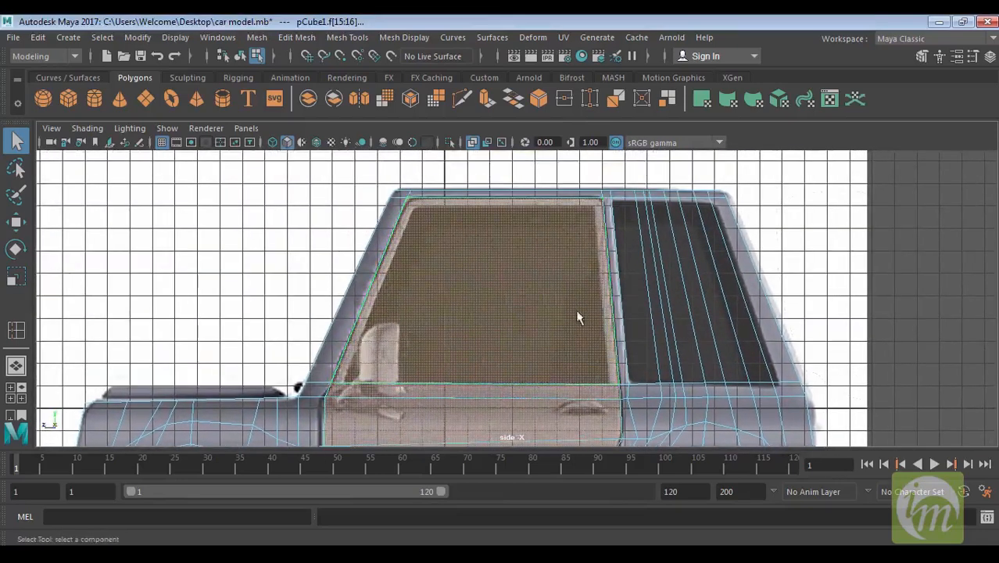
# Extrude the selected front door faces and push them inward with a Local Translate Z of about -0.105.
pyautogui.scroll(-1, 576, 317)
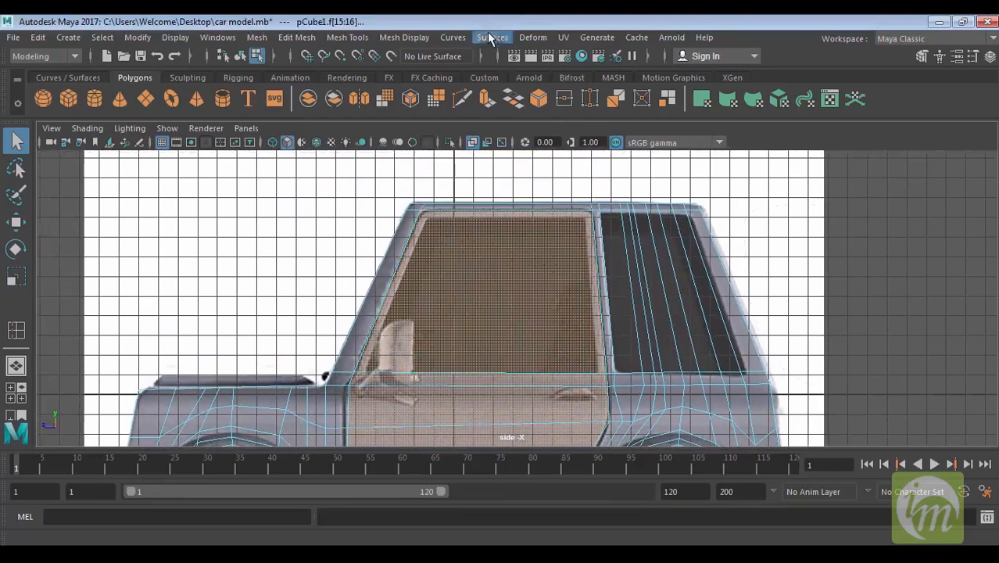
pyautogui.click(299, 38)
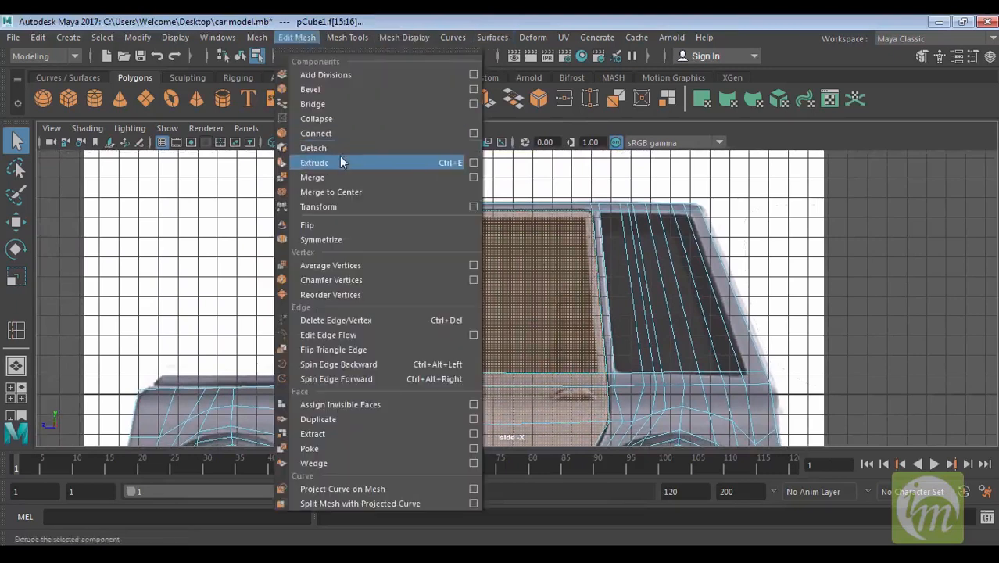
pyautogui.click(341, 158)
pyautogui.keyDown('alt'); pyautogui.moveTo(701, 292); pyautogui.dragTo(695, 227, button='middle'); pyautogui.keyUp('alt')
pyautogui.keyDown('alt'); pyautogui.click(615, 278); pyautogui.keyUp('alt')
pyautogui.middleClick(619, 276)
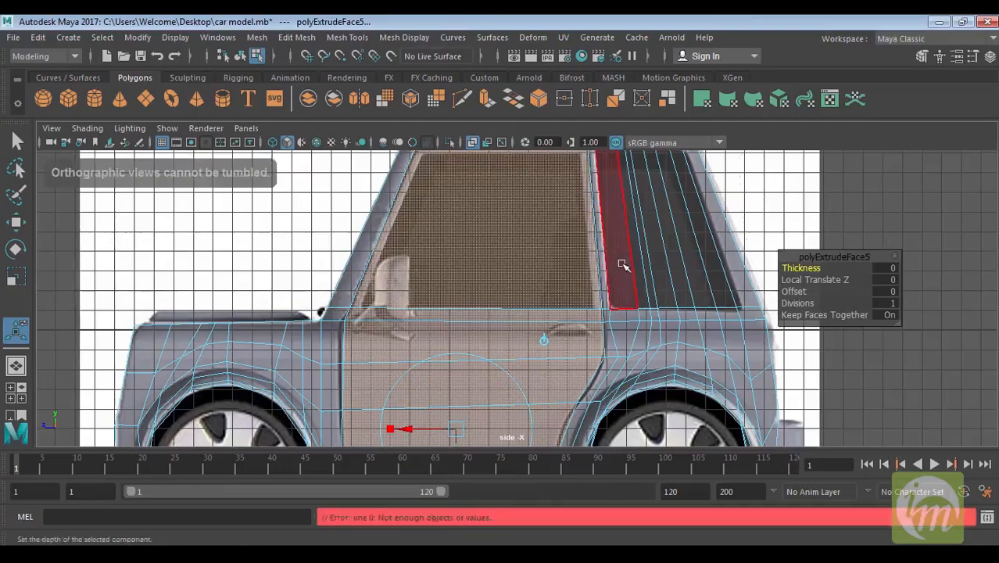
pyautogui.scroll(-1, 623, 259)
pyautogui.keyDown('alt'); pyautogui.moveTo(627, 250); pyautogui.dragTo(628, 240, button='middle'); pyautogui.keyUp('alt')
pyautogui.press('space')
pyautogui.press('space')
pyautogui.keyDown('alt'); pyautogui.moveTo(637, 281); pyautogui.dragTo(740, 304); pyautogui.keyUp('alt')
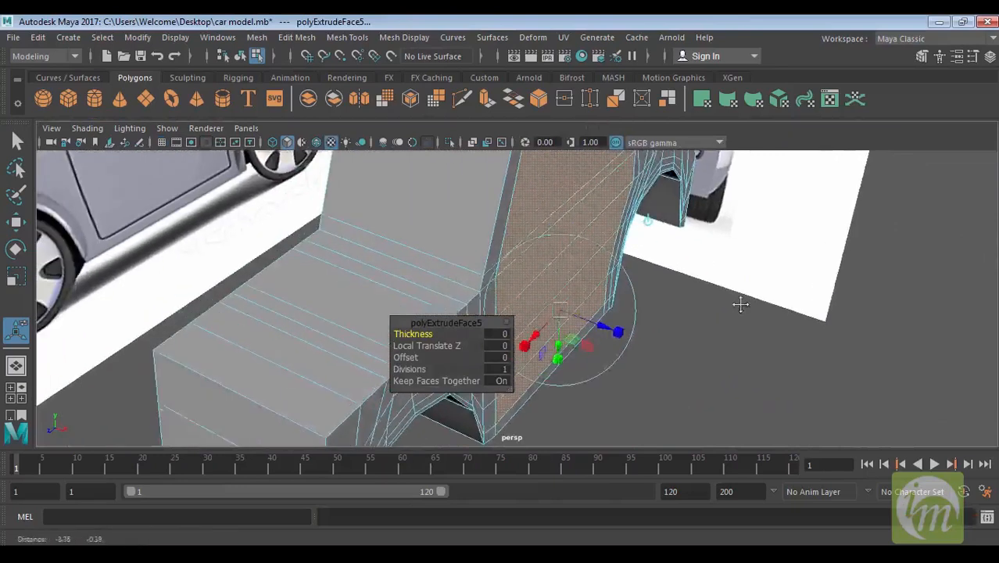
pyautogui.keyDown('alt'); pyautogui.moveTo(740, 304); pyautogui.dragTo(758, 298, button='middle'); pyautogui.keyUp('alt')
pyautogui.moveTo(626, 322); pyautogui.dragTo(640, 294)
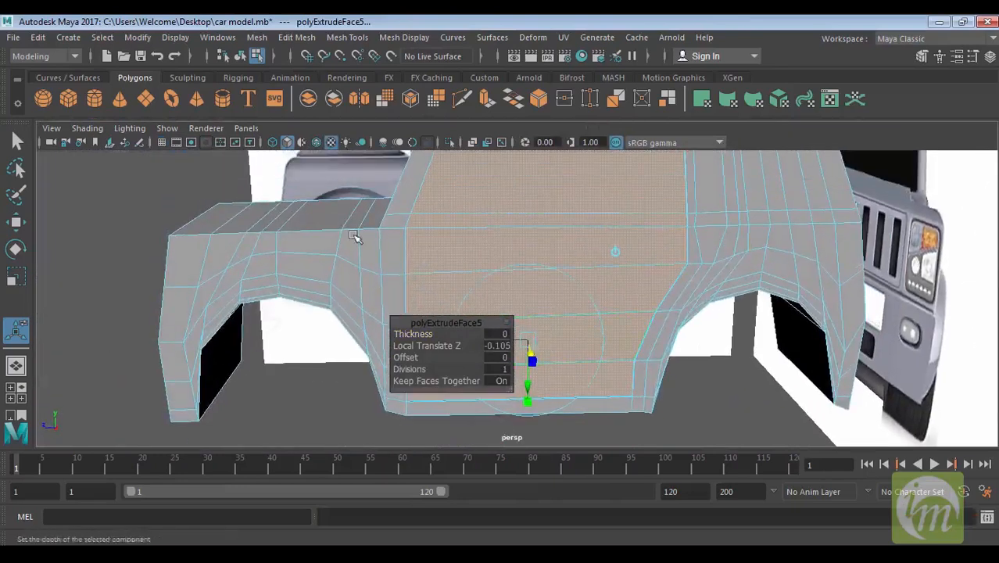
# Extrude the recessed door faces again and scale them down uniformly to about 0.983.
pyautogui.keyDown('shift'); pyautogui.click(435, 202); pyautogui.keyUp('shift')
pyautogui.hotkey('ctrl', 'e')
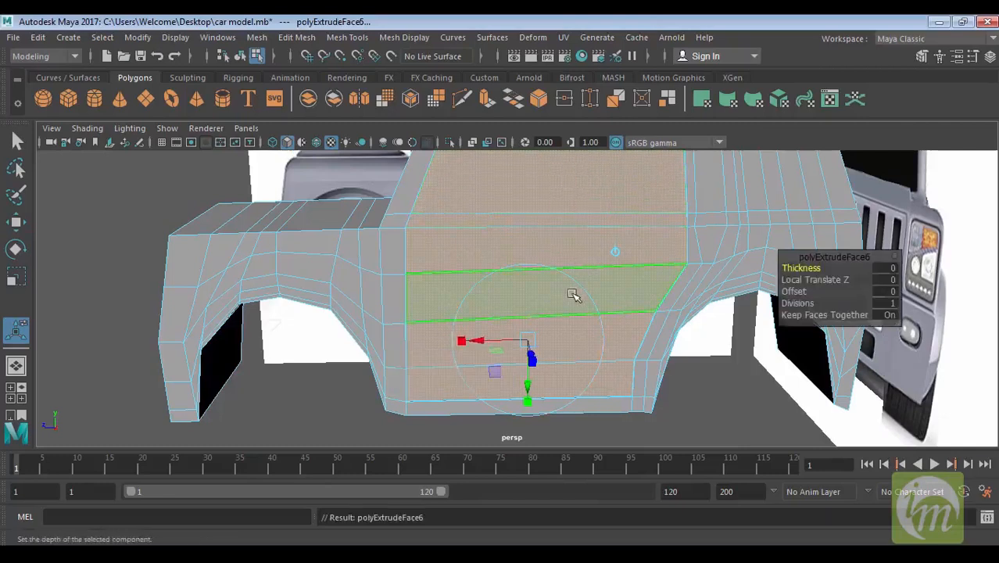
pyautogui.keyDown('alt'); pyautogui.moveTo(535, 361); pyautogui.dragTo(511, 357); pyautogui.keyUp('alt')
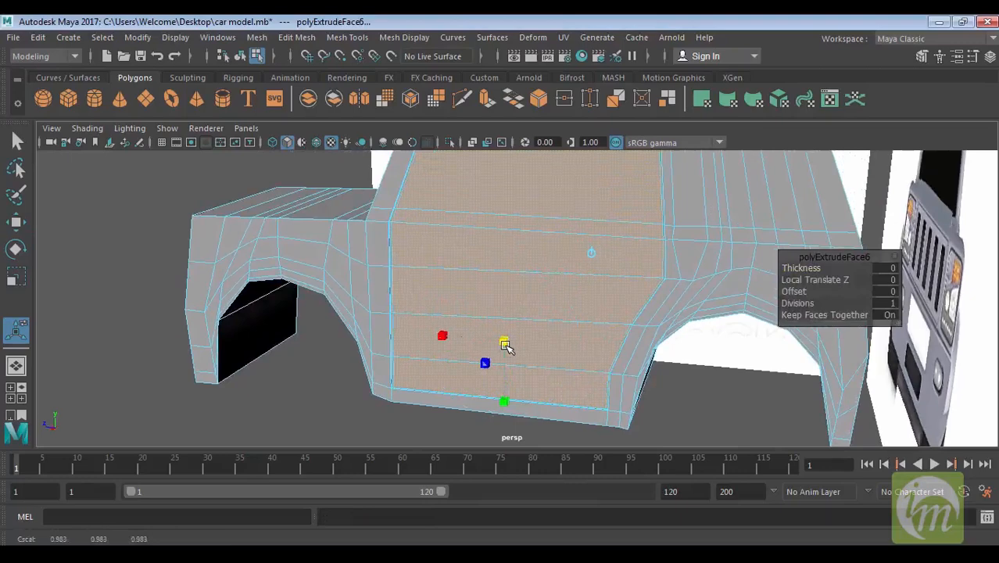
pyautogui.keyDown('alt'); pyautogui.moveTo(577, 352); pyautogui.dragTo(667, 348); pyautogui.keyUp('alt')
# Extrude the shrunken door faces a third time and pull them outward by about 0.077 to leave a panel gap.
pyautogui.hotkey('ctrl', 'e')
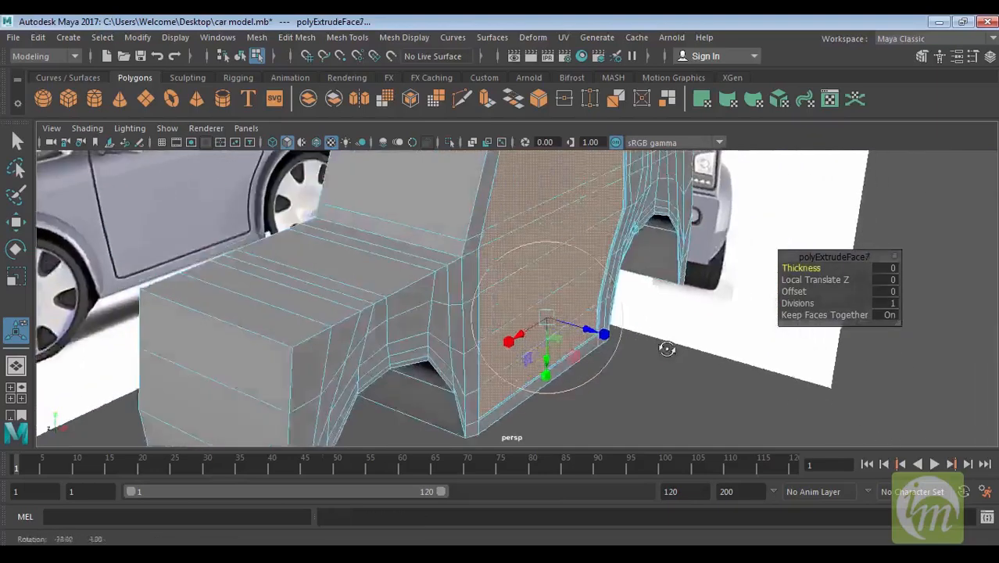
pyautogui.keyDown('alt'); pyautogui.moveTo(667, 347); pyautogui.dragTo(691, 439, button='right'); pyautogui.keyUp('alt')
pyautogui.keyDown('alt'); pyautogui.moveTo(671, 325); pyautogui.dragTo(695, 445, button='right'); pyautogui.keyUp('alt')
pyautogui.moveTo(623, 352); pyautogui.dragTo(624, 349)
# Switch to the front view and fine-tune the door extrusion's depth against the car's side outline in the reference.
pyautogui.press('space')
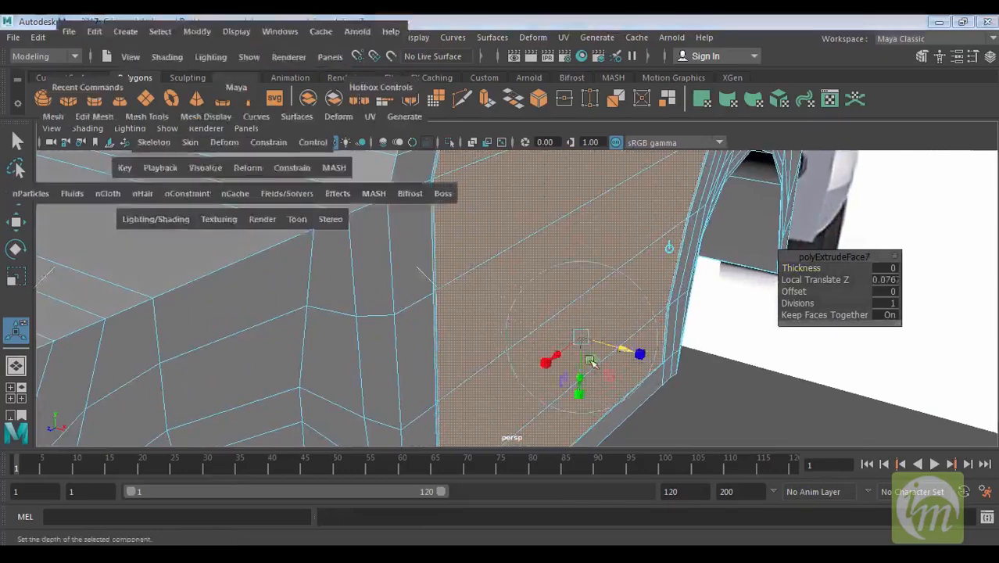
pyautogui.press('space')
pyautogui.keyDown('alt'); pyautogui.moveTo(517, 356); pyautogui.dragTo(542, 276, button='middle'); pyautogui.keyUp('alt')
pyautogui.keyDown('alt'); pyautogui.moveTo(688, 267); pyautogui.dragTo(760, 422, button='right'); pyautogui.keyUp('alt')
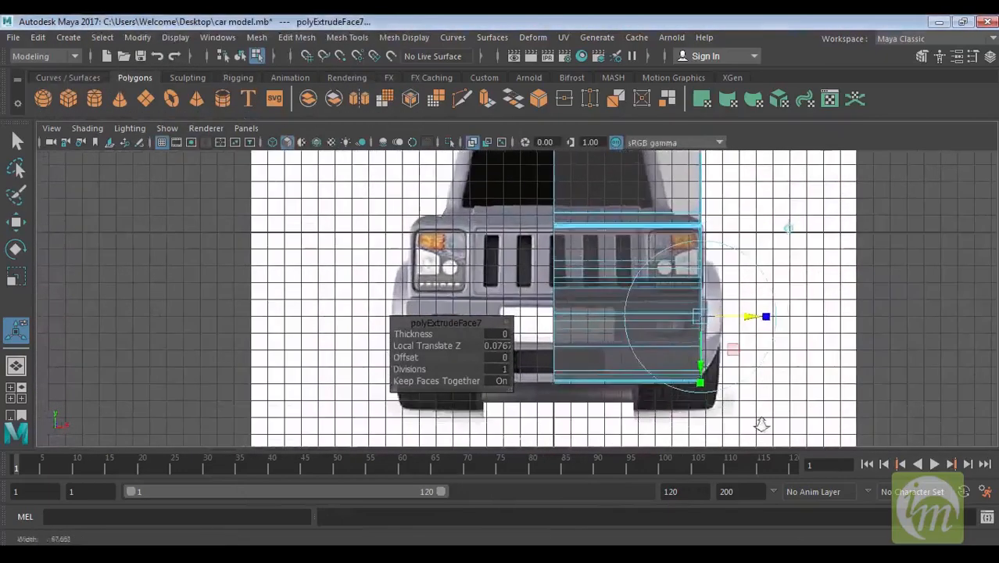
pyautogui.keyDown('alt'); pyautogui.moveTo(782, 317); pyautogui.dragTo(649, 305, button='middle'); pyautogui.keyUp('alt')
pyautogui.keyDown('alt'); pyautogui.moveTo(649, 306); pyautogui.dragTo(771, 445, button='right'); pyautogui.keyUp('alt')
pyautogui.keyDown('alt'); pyautogui.moveTo(736, 407); pyautogui.dragTo(757, 410, button='right'); pyautogui.keyUp('alt')
pyautogui.moveTo(706, 325); pyautogui.dragTo(704, 326)
pyautogui.keyDown('alt'); pyautogui.moveTo(780, 323); pyautogui.dragTo(764, 406, button='middle'); pyautogui.keyUp('alt')
# In vertex mode, select the outer vertices at the window base and move them inward toward the front reference's body outline.
pyautogui.click(15, 141)
pyautogui.keyDown('alt'); pyautogui.moveTo(438, 203); pyautogui.dragTo(473, 321, button='middle'); pyautogui.keyUp('alt')
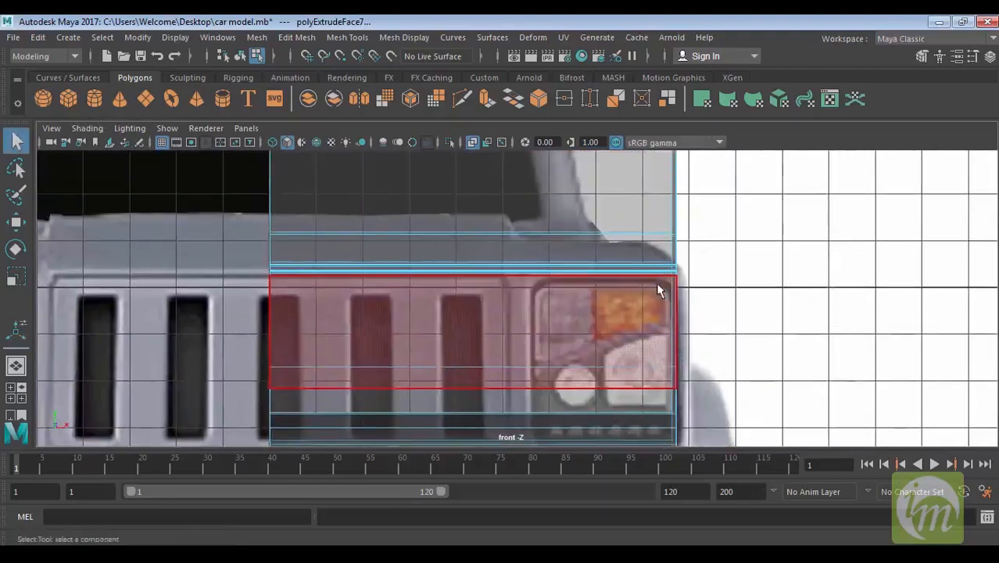
pyautogui.rightClick(547, 224)
pyautogui.moveTo(550, 223); pyautogui.dragTo(617, 141, button='right')
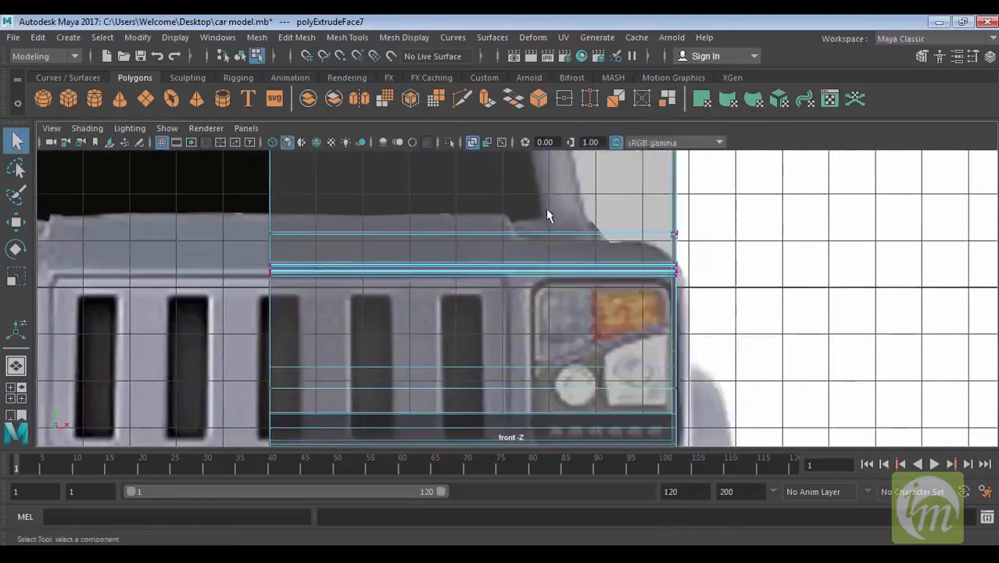
pyautogui.keyDown('alt'); pyautogui.moveTo(548, 214); pyautogui.dragTo(559, 371, button='middle'); pyautogui.keyUp('alt')
pyautogui.moveTo(699, 410); pyautogui.dragTo(679, 379)
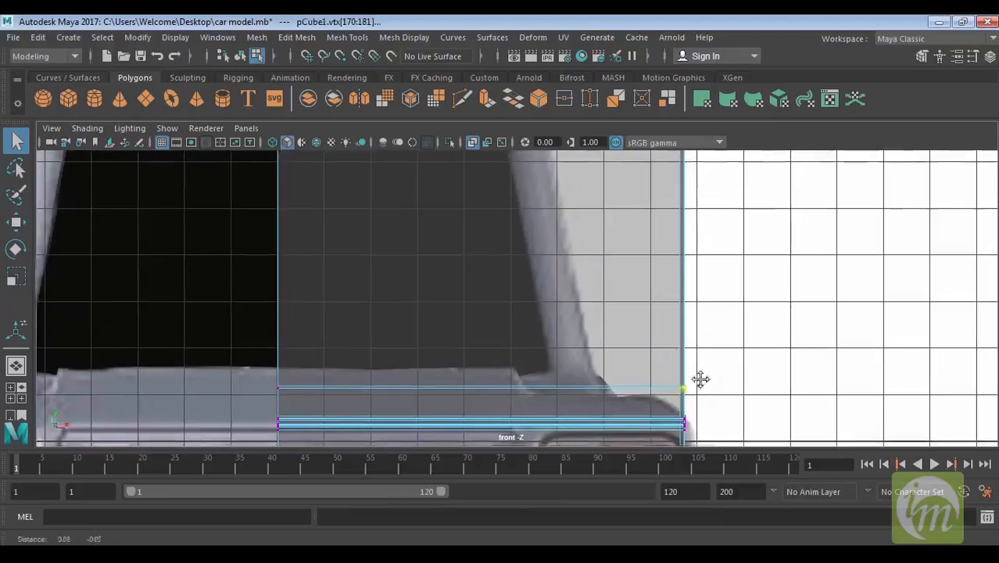
pyautogui.keyDown('alt'); pyautogui.moveTo(698, 379); pyautogui.dragTo(684, 352, button='middle'); pyautogui.keyUp('alt')
pyautogui.press('w')
pyautogui.moveTo(723, 352); pyautogui.dragTo(671, 361)
pyautogui.keyDown('alt'); pyautogui.moveTo(677, 281); pyautogui.dragTo(678, 438, button='middle'); pyautogui.keyUp('alt')
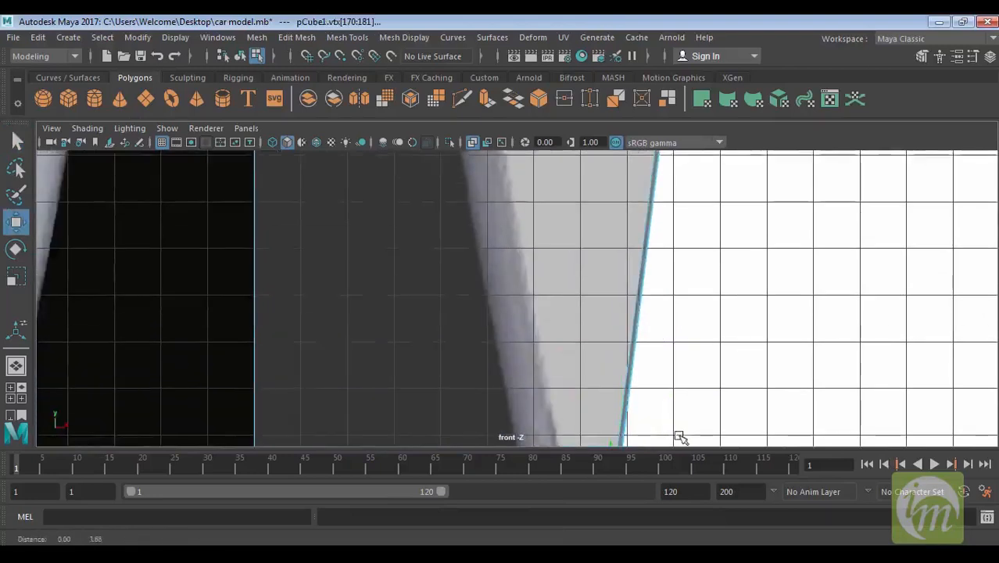
# Select the outer roof edge vertices and move them inward to the roof corner in the front reference.
pyautogui.scroll(-3, 671, 277)
pyautogui.moveTo(642, 207); pyautogui.dragTo(644, 208)
pyautogui.keyDown('alt'); pyautogui.moveTo(672, 201); pyautogui.dragTo(704, 295, button='middle'); pyautogui.keyUp('alt')
pyautogui.moveTo(717, 275); pyautogui.dragTo(607, 291)
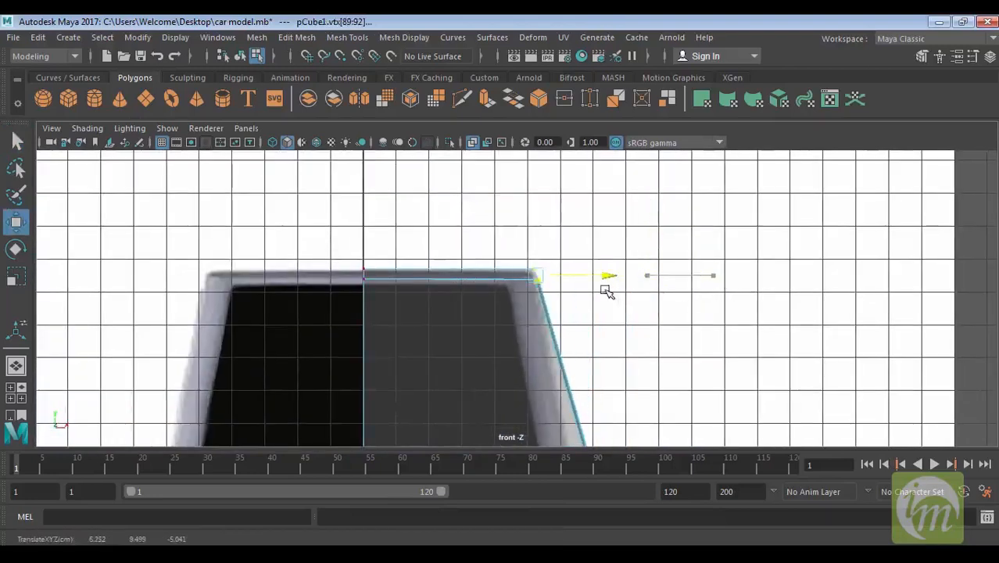
# Move the body's outer shoulder vertices to match the car's outline in the front reference image.
pyautogui.keyDown('alt'); pyautogui.moveTo(607, 291); pyautogui.dragTo(644, 224, button='middle'); pyautogui.keyUp('alt')
pyautogui.moveTo(630, 375)
pyautogui.mouseDown()
pyautogui.moveTo(606, 358)
pyautogui.moveTo(595, 367)
pyautogui.moveTo(663, 395)
pyautogui.moveTo(649, 381)
pyautogui.mouseUp()
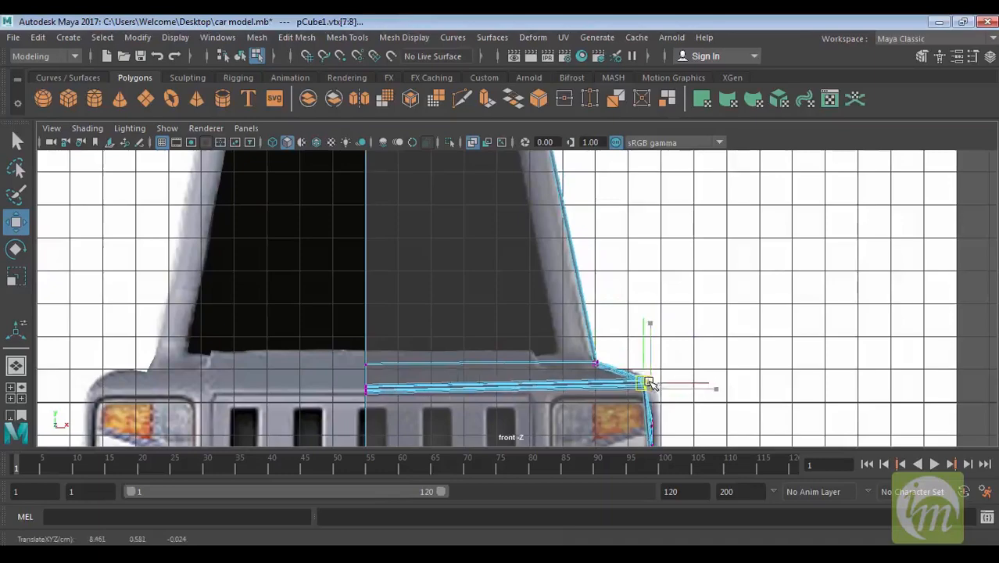
pyautogui.keyDown('alt'); pyautogui.moveTo(675, 350); pyautogui.dragTo(578, 290, button='middle'); pyautogui.keyUp('alt')
# In the perspective view, move the row of shoulder vertices below the rear side window along the X axis.
pyautogui.press('space')
pyautogui.press('space')
pyautogui.scroll(-3, 746, 286)
pyautogui.keyDown('alt'); pyautogui.moveTo(745, 286); pyautogui.dragTo(669, 262); pyautogui.keyUp('alt')
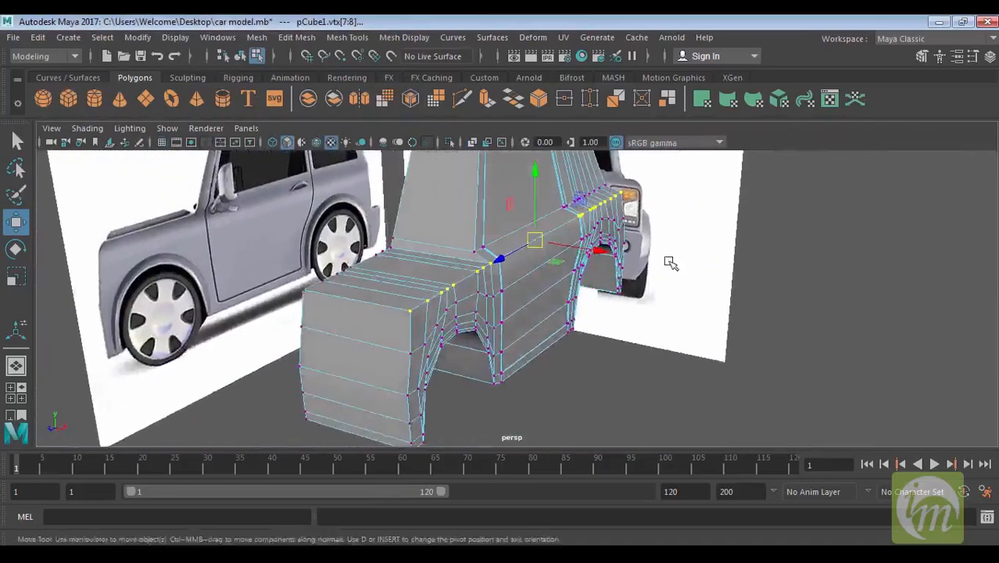
pyautogui.keyDown('alt'); pyautogui.moveTo(670, 263); pyautogui.dragTo(669, 362, button='middle'); pyautogui.keyUp('alt')
pyautogui.keyDown('alt'); pyautogui.moveTo(677, 360); pyautogui.dragTo(606, 339); pyautogui.keyUp('alt')
pyautogui.moveTo(657, 307); pyautogui.dragTo(665, 306, button='middle')
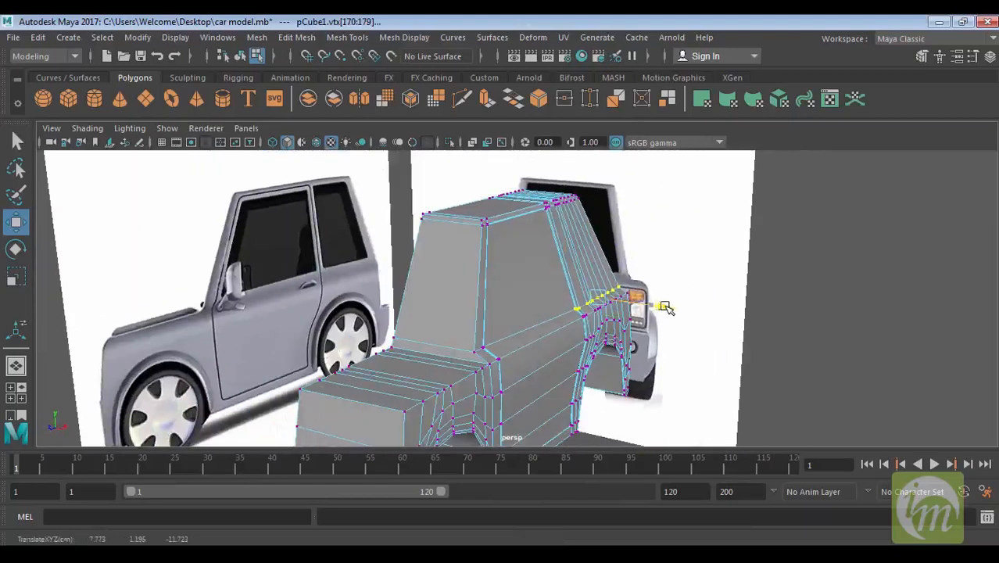
pyautogui.click(719, 341)
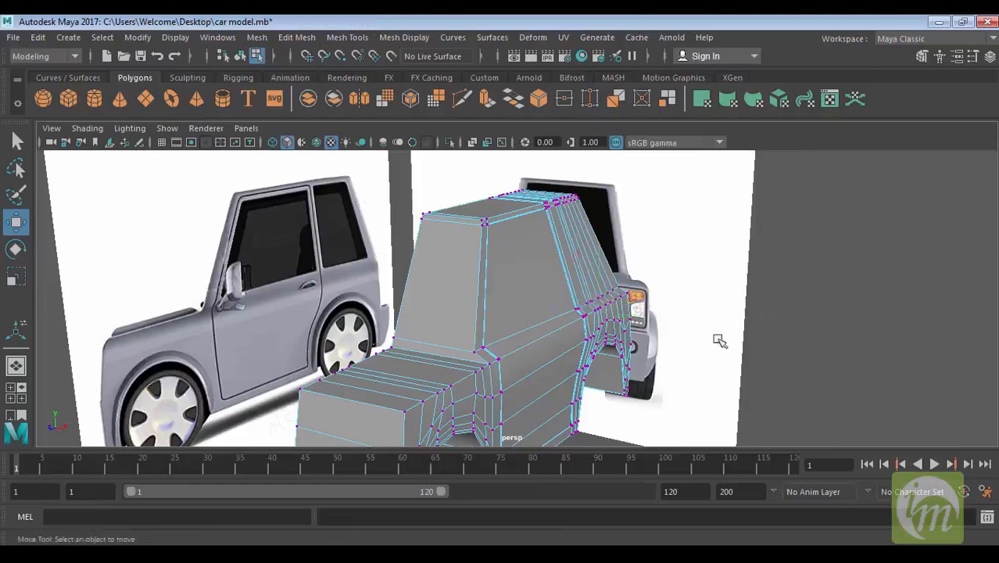
# Extrude the front side window face and scale it slightly inward to form a narrow frame.
pyautogui.moveTo(540, 286); pyautogui.dragTo(535, 178, button='right')
pyautogui.click(586, 293)
pyautogui.keyDown('alt'); pyautogui.moveTo(586, 293); pyautogui.dragTo(387, 181); pyautogui.keyUp('alt')
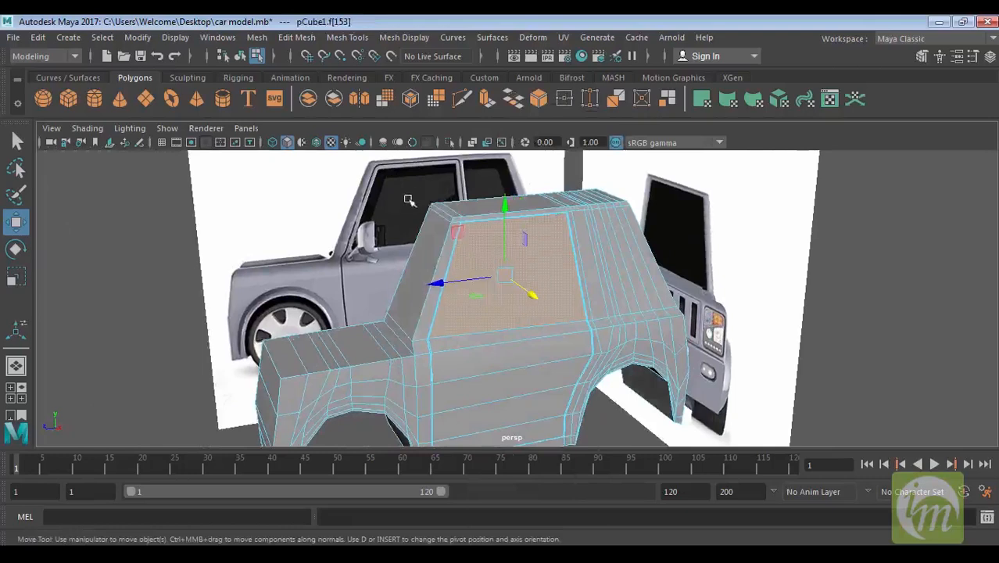
pyautogui.keyDown('alt'); pyautogui.moveTo(552, 261); pyautogui.dragTo(592, 375, button='right'); pyautogui.keyUp('alt')
pyautogui.keyDown('alt'); pyautogui.moveTo(570, 321); pyautogui.dragTo(520, 289); pyautogui.keyUp('alt')
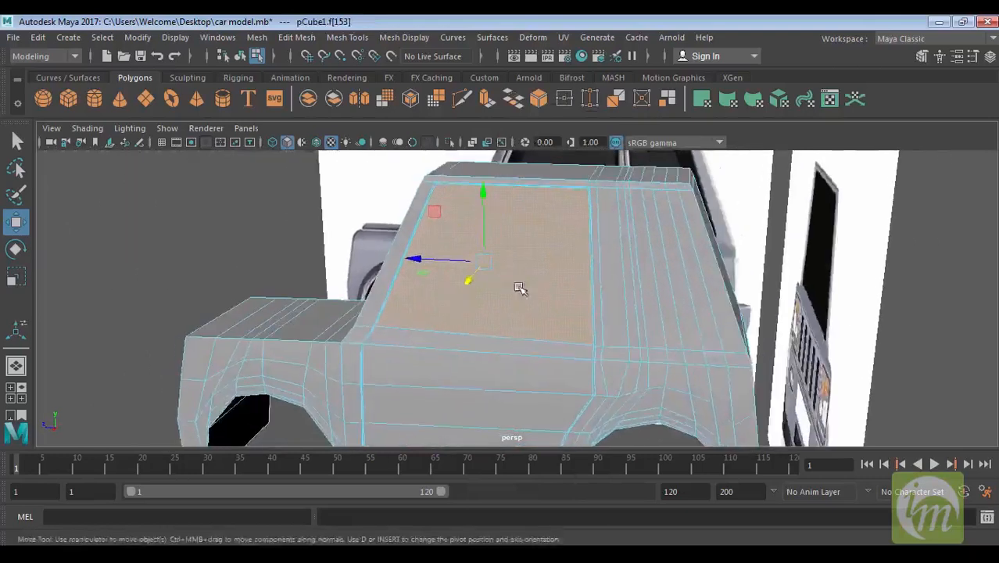
pyautogui.keyDown('alt'); pyautogui.moveTo(519, 289); pyautogui.dragTo(535, 327, button='right'); pyautogui.keyUp('alt')
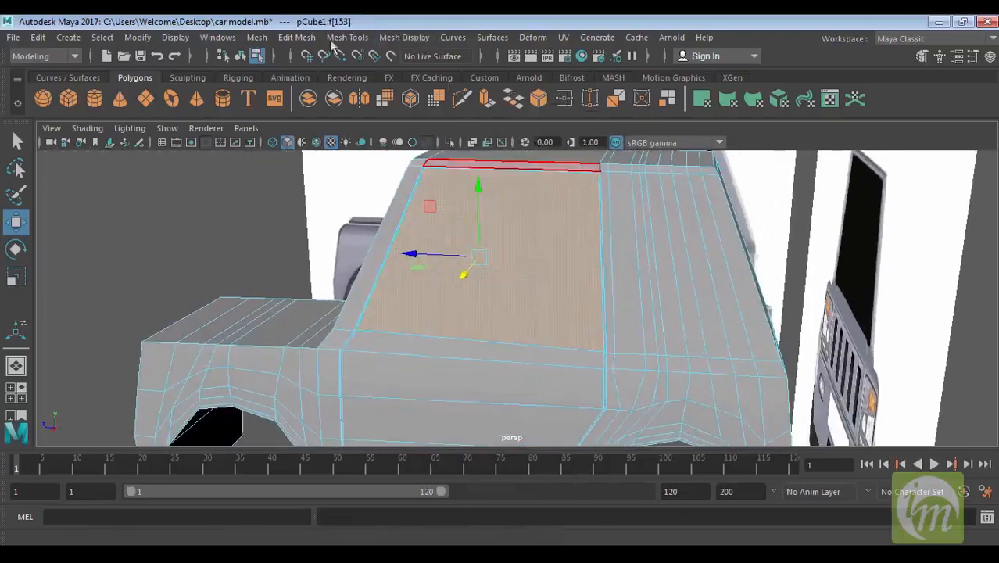
pyautogui.click(296, 37)
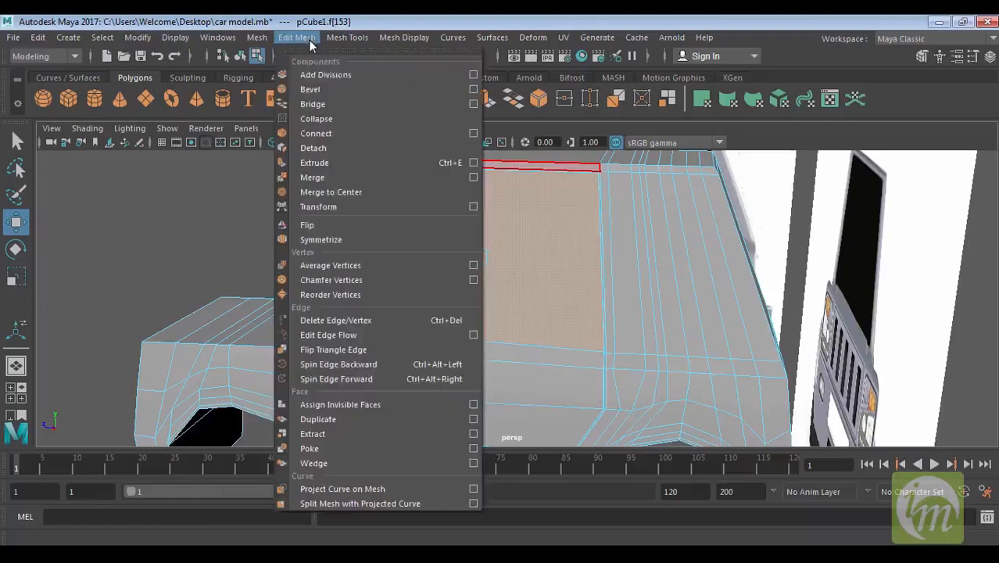
pyautogui.click(340, 166)
pyautogui.keyDown('alt'); pyautogui.moveTo(544, 252); pyautogui.dragTo(493, 265); pyautogui.keyUp('alt')
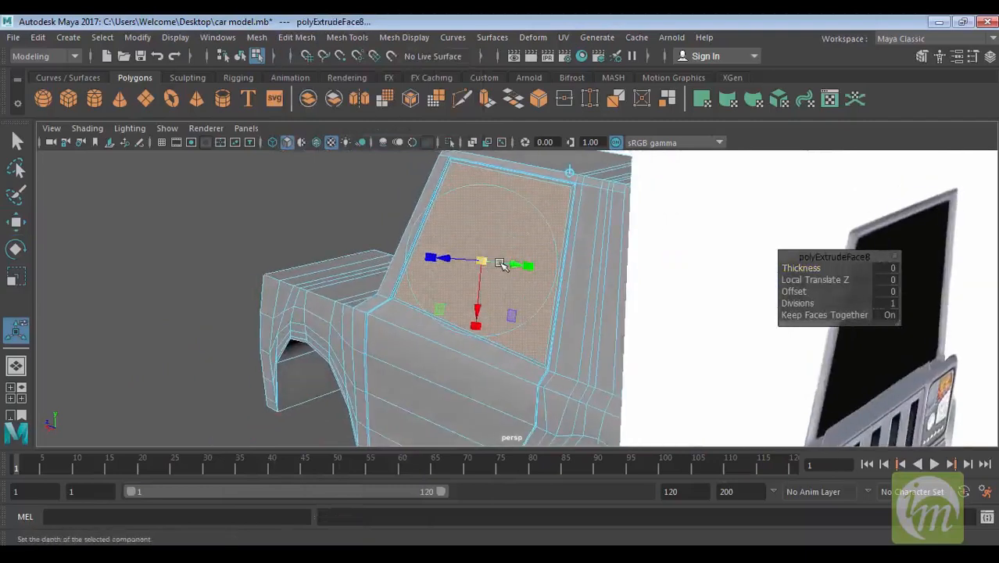
# Extrude the inset front window face again and recess it into the body by a local Z translation of about -0.087.
pyautogui.press('g')
pyautogui.keyDown('alt'); pyautogui.moveTo(536, 267); pyautogui.dragTo(508, 270); pyautogui.keyUp('alt')
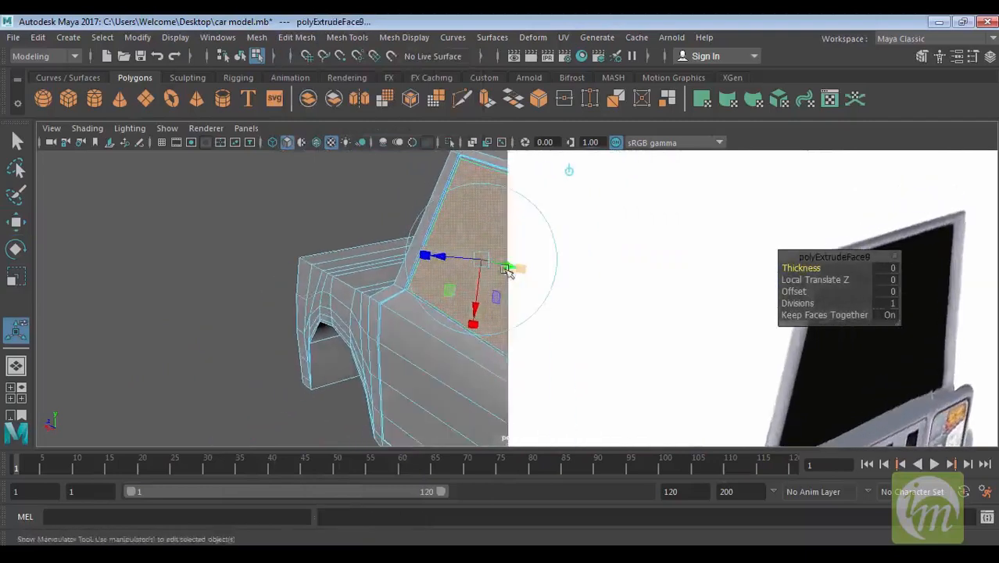
pyautogui.keyDown('alt'); pyautogui.moveTo(486, 265); pyautogui.dragTo(547, 389, button='right'); pyautogui.keyUp('alt')
pyautogui.keyDown('alt'); pyautogui.moveTo(546, 389); pyautogui.dragTo(481, 312); pyautogui.keyUp('alt')
pyautogui.keyDown('alt'); pyautogui.moveTo(481, 313); pyautogui.dragTo(512, 311); pyautogui.keyUp('alt')
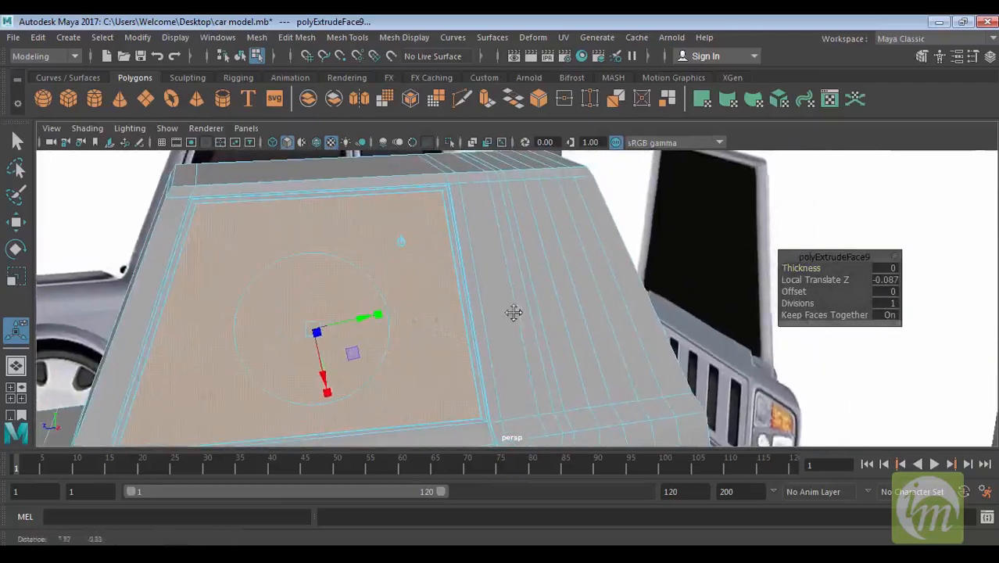
# Try to bevel the rear side window's strip faces with a depth of -1.
pyautogui.moveTo(604, 271)
pyautogui.mouseDown()
pyautogui.moveTo(510, 306)
pyautogui.moveTo(588, 314)
pyautogui.moveTo(575, 292)
pyautogui.moveTo(564, 303)
pyautogui.mouseUp()
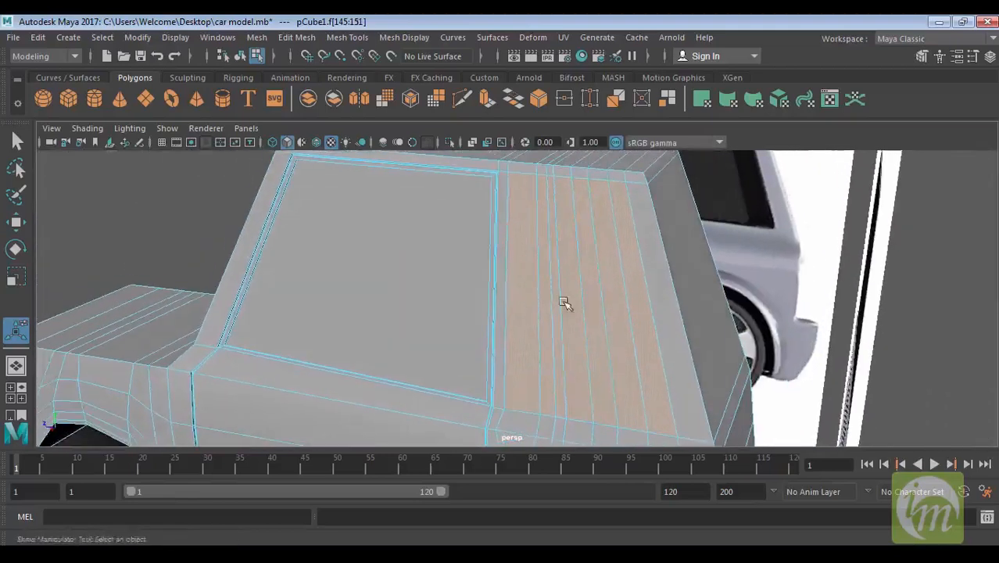
pyautogui.click(342, 43)
pyautogui.moveTo(297, 37)
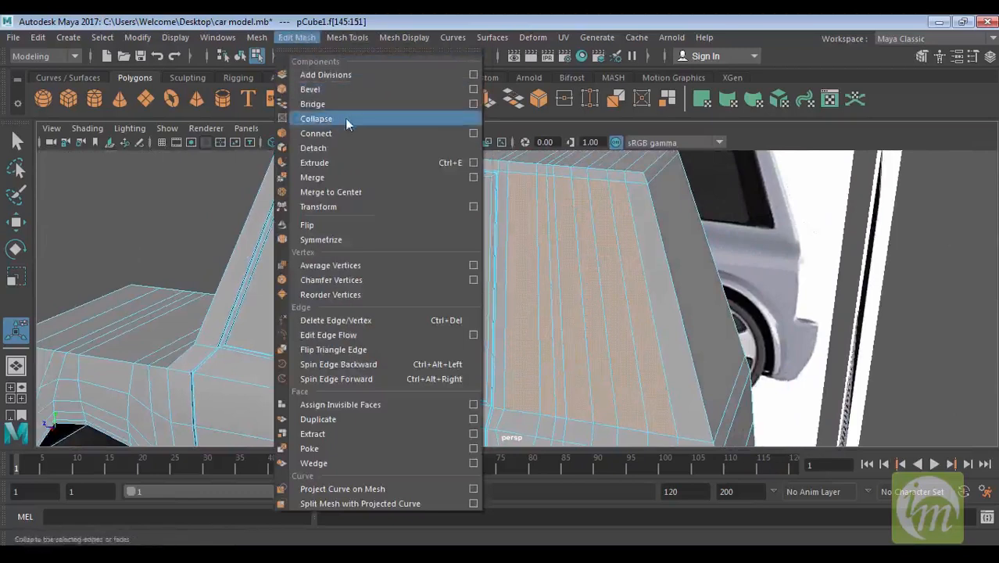
pyautogui.click(473, 89)
pyautogui.keyDown('alt'); pyautogui.moveTo(559, 194); pyautogui.dragTo(410, 208); pyautogui.keyUp('alt')
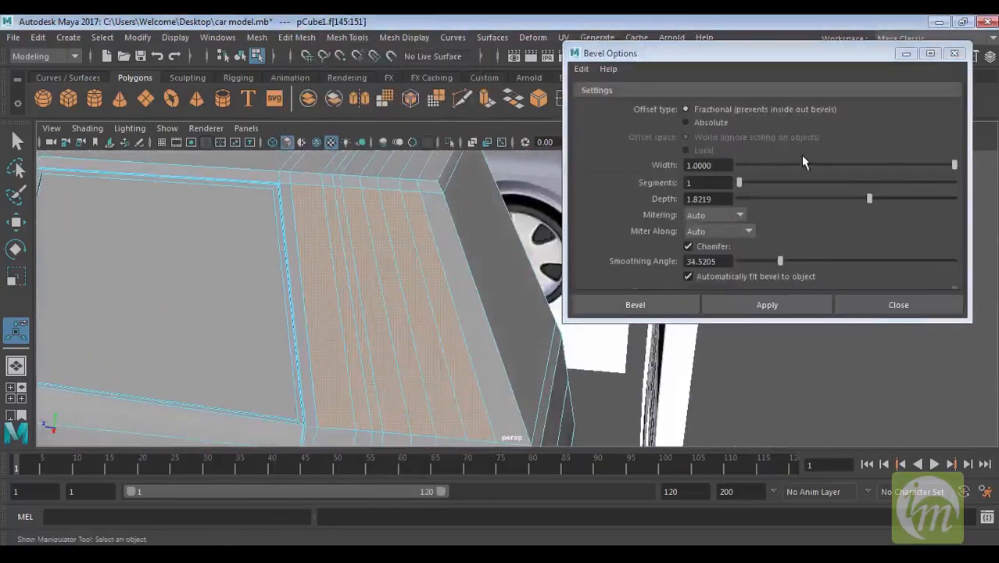
pyautogui.click(867, 201)
pyautogui.moveTo(739, 202); pyautogui.dragTo(735, 202)
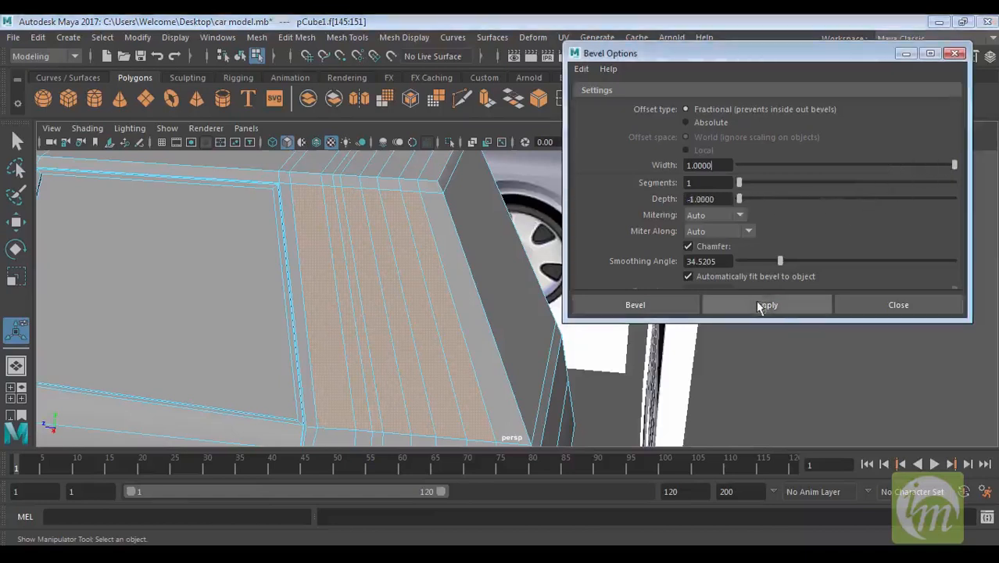
pyautogui.click(761, 305)
pyautogui.keyDown('alt'); pyautogui.moveTo(448, 261); pyautogui.dragTo(484, 243); pyautogui.keyUp('alt')
pyautogui.hotkey('ctrl', 'z')
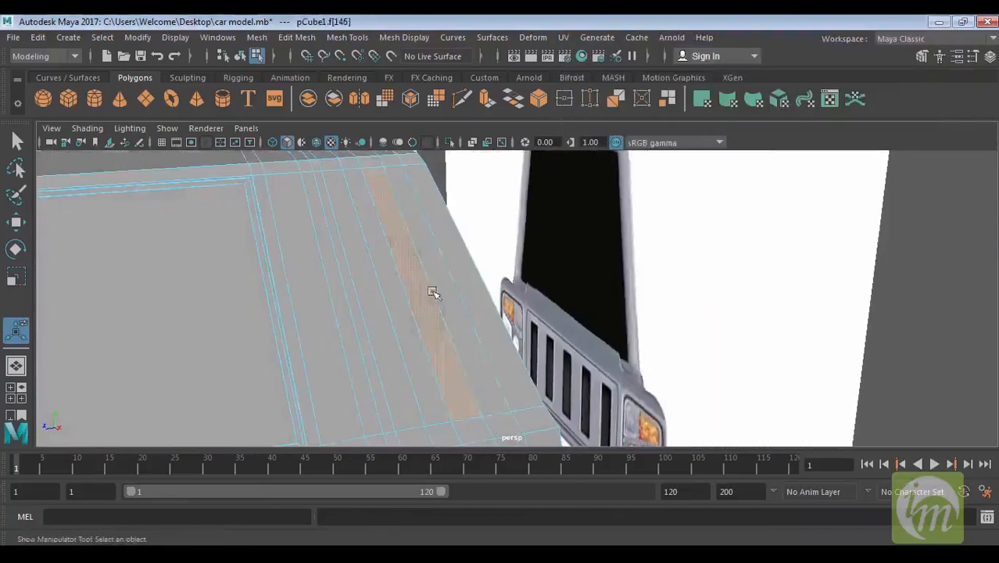
# Extrude all the strip faces of the rear side window together and scale them slightly inward.
pyautogui.keyDown('shift'); pyautogui.click(397, 308); pyautogui.keyUp('shift')
pyautogui.keyDown('shift'); pyautogui.click(373, 319); pyautogui.keyUp('shift')
pyautogui.keyDown('shift'); pyautogui.click(372, 319); pyautogui.keyUp('shift')
pyautogui.keyDown('shift'); pyautogui.click(364, 323); pyautogui.keyUp('shift')
pyautogui.keyDown('shift'); pyautogui.click(344, 332); pyautogui.keyUp('shift')
pyautogui.keyDown('shift'); pyautogui.click(321, 342); pyautogui.keyUp('shift')
pyautogui.keyDown('alt'); pyautogui.moveTo(412, 318); pyautogui.dragTo(508, 258); pyautogui.keyUp('alt')
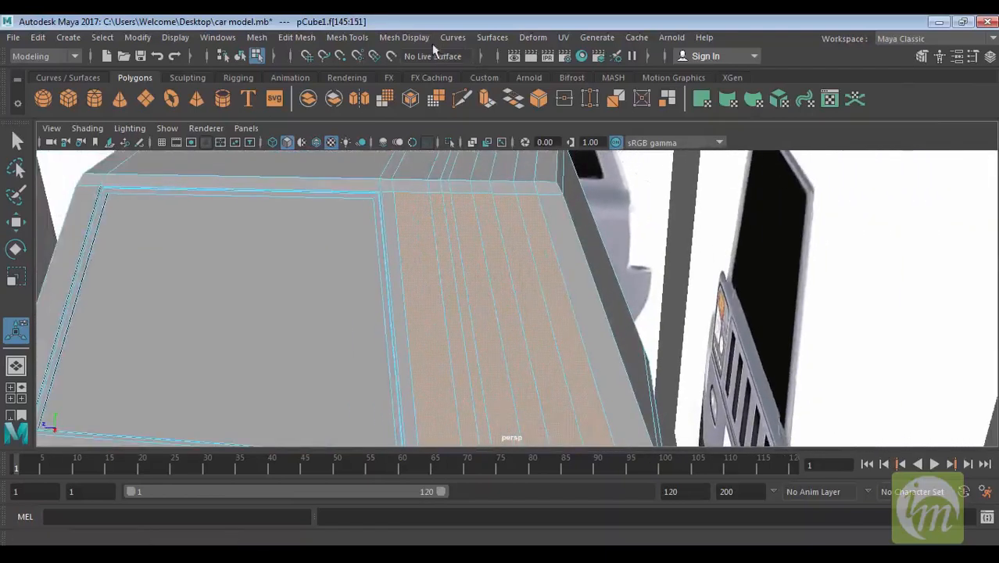
pyautogui.click(344, 37)
pyautogui.moveTo(257, 37)
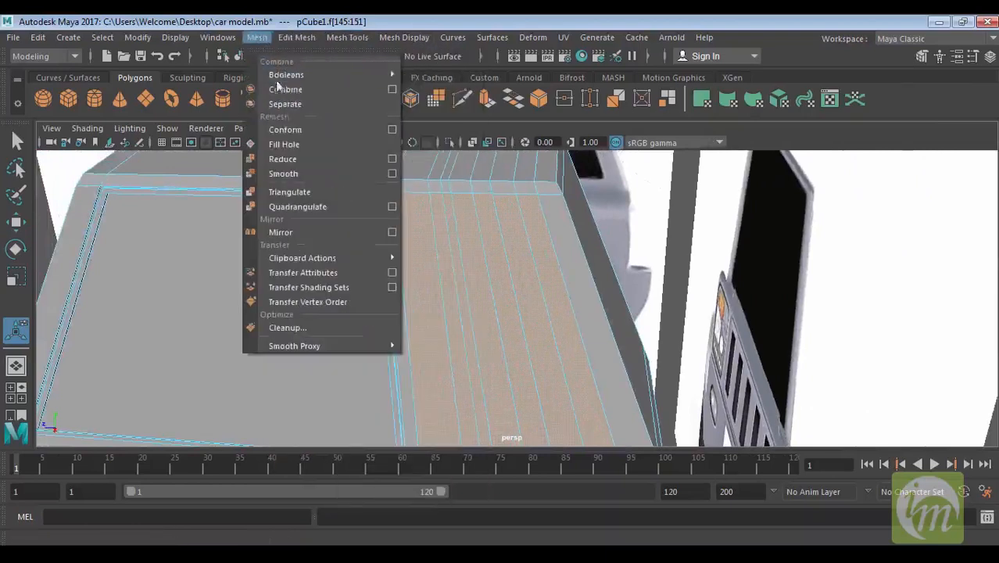
pyautogui.moveTo(346, 38)
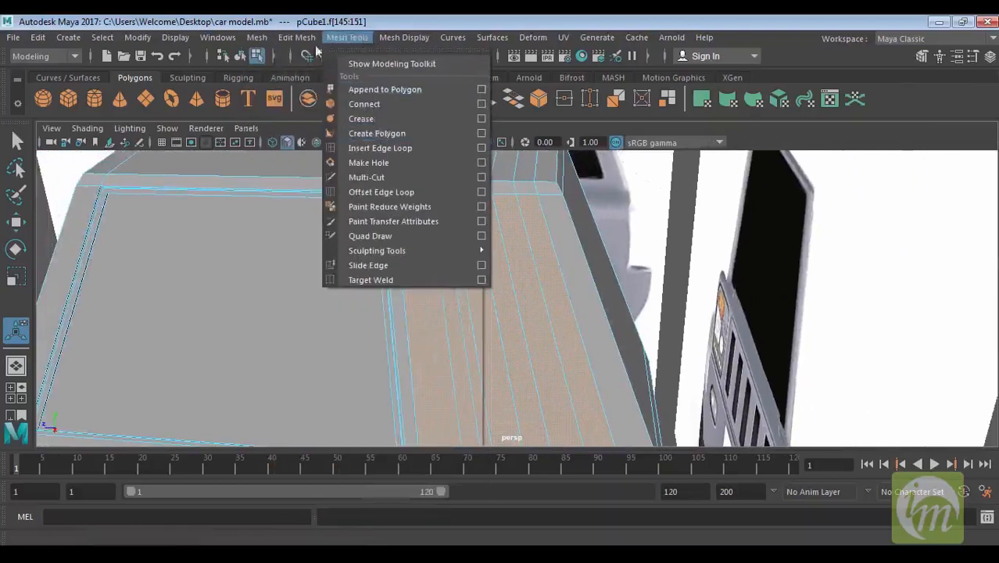
pyautogui.moveTo(297, 38)
pyautogui.click(363, 165)
pyautogui.keyDown('alt'); pyautogui.moveTo(539, 265); pyautogui.dragTo(600, 309); pyautogui.keyUp('alt')
pyautogui.click(584, 322)
pyautogui.keyDown('alt'); pyautogui.moveTo(623, 291); pyautogui.dragTo(666, 228, button='middle'); pyautogui.keyUp('alt')
pyautogui.keyDown('alt'); pyautogui.moveTo(666, 228); pyautogui.dragTo(671, 358, button='right'); pyautogui.keyUp('alt')
pyautogui.click(594, 242)
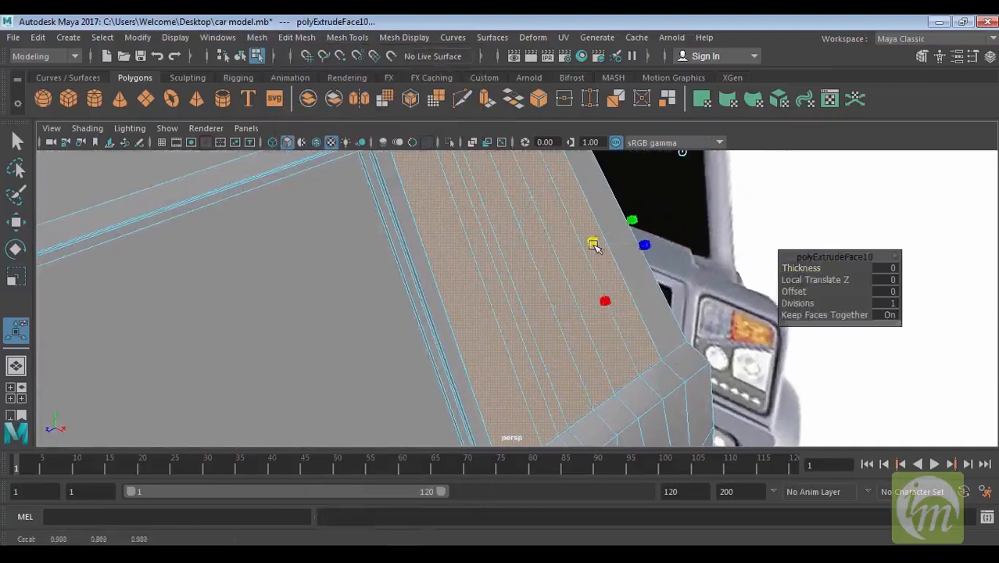
pyautogui.moveTo(594, 245)
pyautogui.keyDown('alt'); pyautogui.mouseDown()
pyautogui.moveTo(477, 275)
pyautogui.moveTo(547, 295)
pyautogui.moveTo(585, 228)
pyautogui.mouseUp(); pyautogui.keyUp('alt')
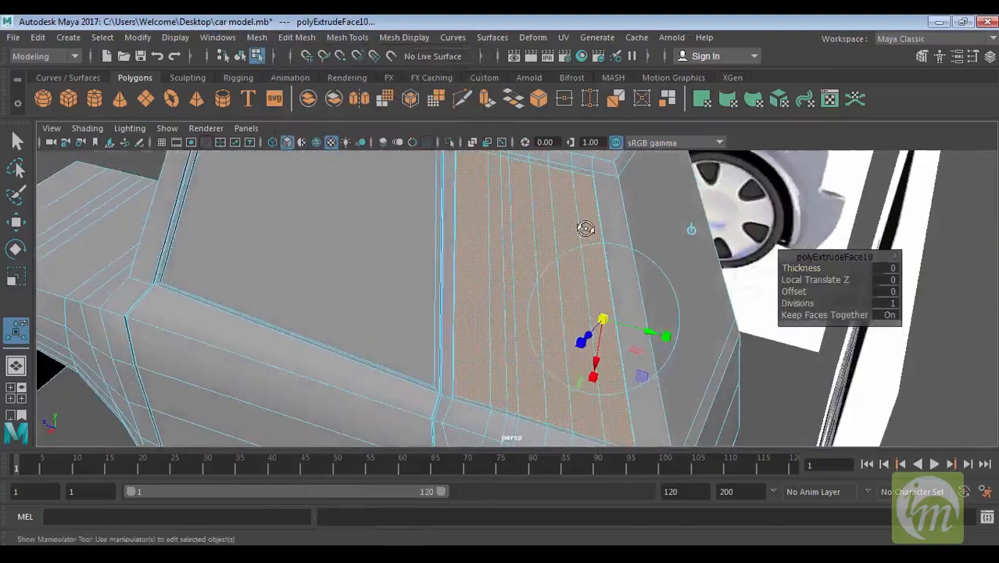
# Extrude the inset rear window faces again, recess them slightly into the body, and clear the selection.
pyautogui.hotkey('ctrl', 'e')
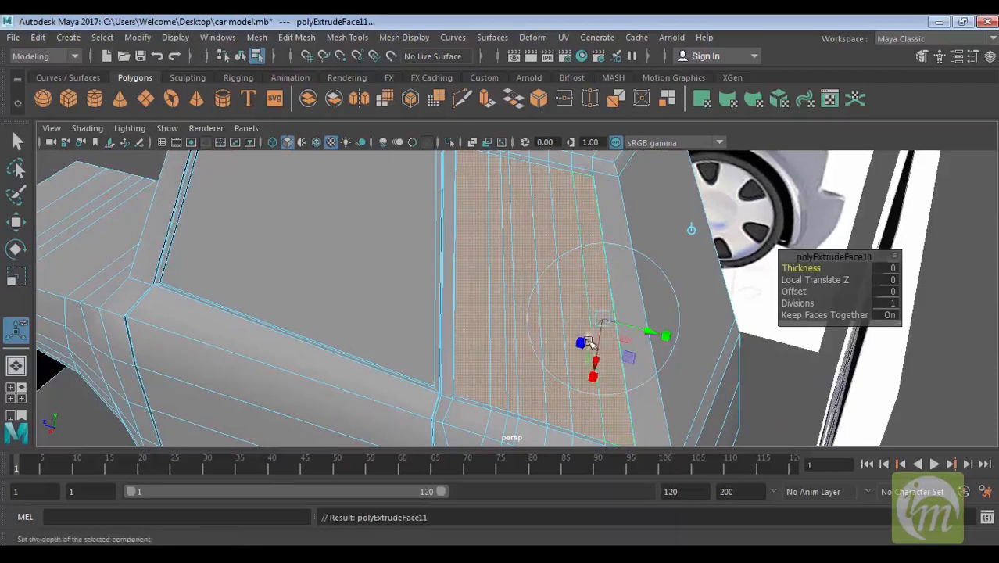
pyautogui.moveTo(591, 337); pyautogui.dragTo(594, 336)
pyautogui.keyDown('alt'); pyautogui.moveTo(545, 299); pyautogui.dragTo(513, 154, button='right'); pyautogui.keyUp('alt')
pyautogui.keyDown('alt'); pyautogui.moveTo(546, 272); pyautogui.dragTo(528, 236, button='right'); pyautogui.keyUp('alt')
pyautogui.keyDown('alt'); pyautogui.moveTo(529, 236); pyautogui.dragTo(684, 216); pyautogui.keyUp('alt')
pyautogui.click(867, 197)
pyautogui.keyDown('alt'); pyautogui.moveTo(742, 262); pyautogui.dragTo(602, 261); pyautogui.keyUp('alt')
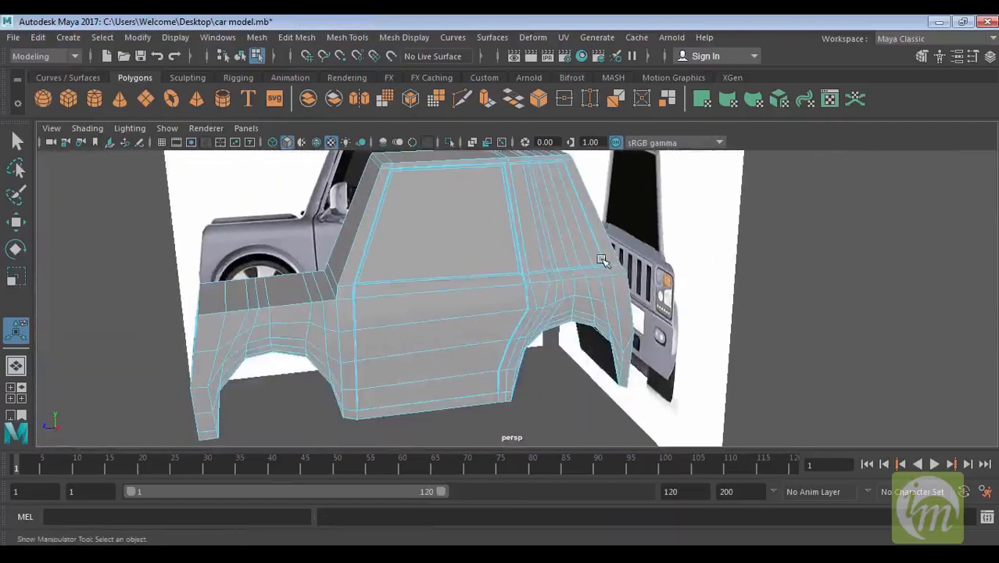
# Preview the car body in smooth display, inspect the window shapes, and return to the unsmoothed display.
pyautogui.press('3')
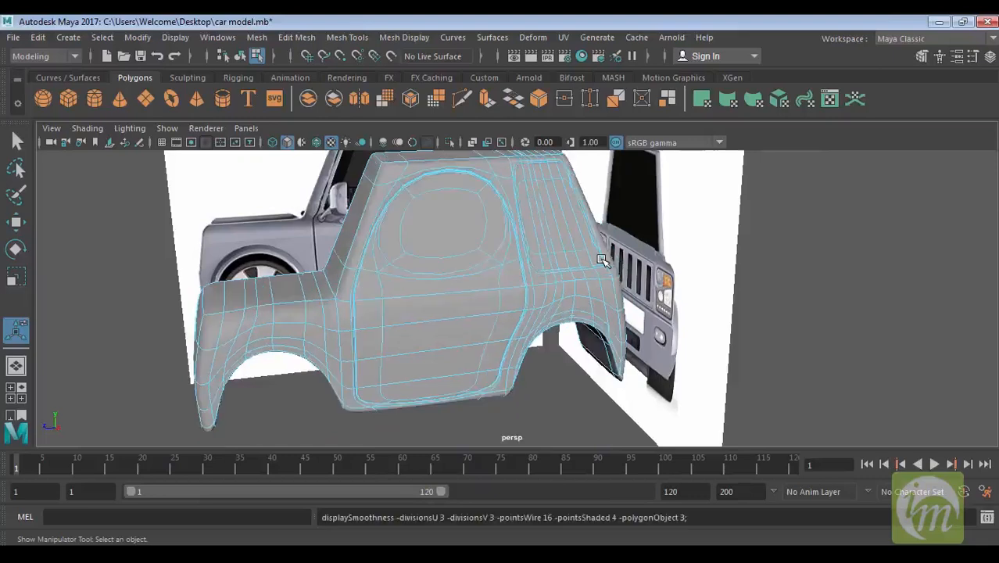
pyautogui.click(565, 408)
pyautogui.moveTo(545, 395)
pyautogui.keyDown('alt'); pyautogui.mouseDown()
pyautogui.moveTo(575, 384)
pyautogui.moveTo(560, 404)
pyautogui.mouseUp(); pyautogui.keyUp('alt')
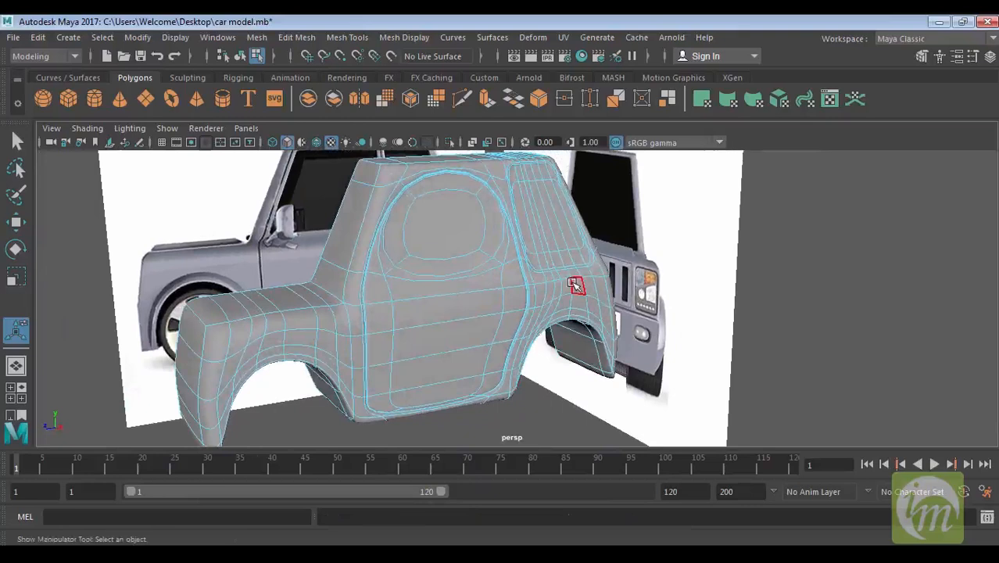
pyautogui.moveTo(554, 372)
pyautogui.keyDown('alt'); pyautogui.mouseDown()
pyautogui.moveTo(529, 403)
pyautogui.moveTo(566, 364)
pyautogui.mouseUp(); pyautogui.keyUp('alt')
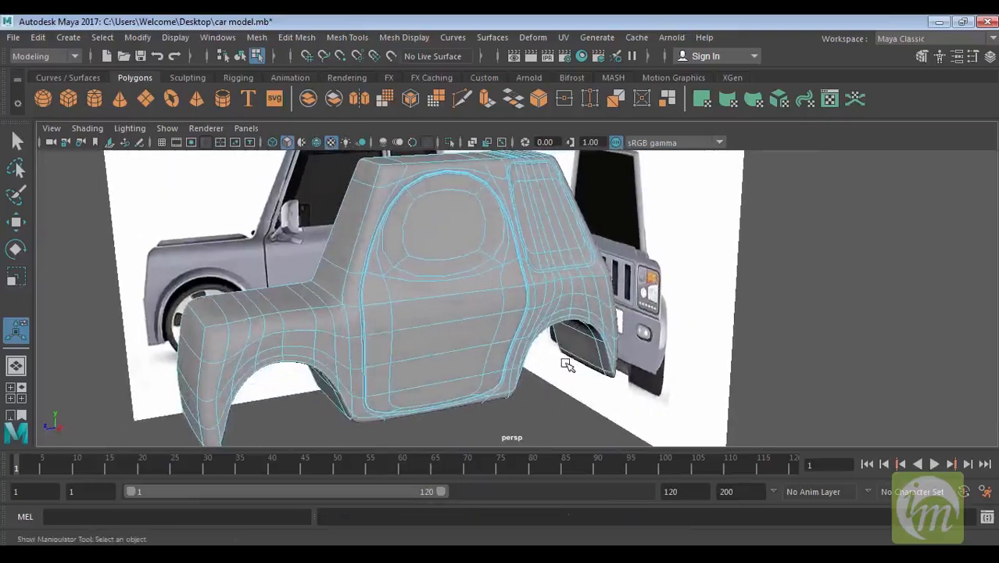
pyautogui.press('1')
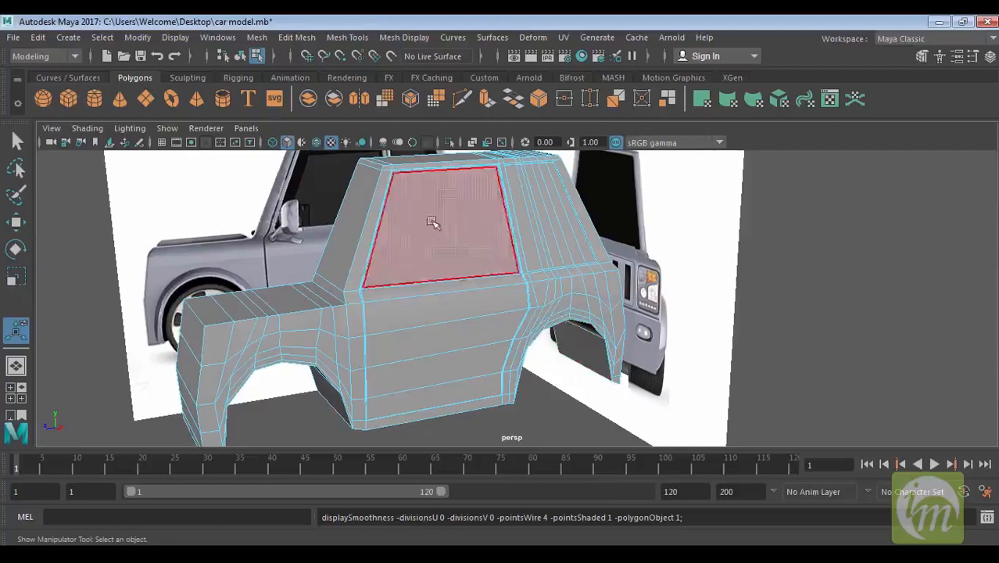
# Insert an edge loop across the side windows close to their upper edge.
pyautogui.keyDown('alt'); pyautogui.moveTo(462, 266); pyautogui.dragTo(465, 272, button='middle'); pyautogui.keyUp('alt')
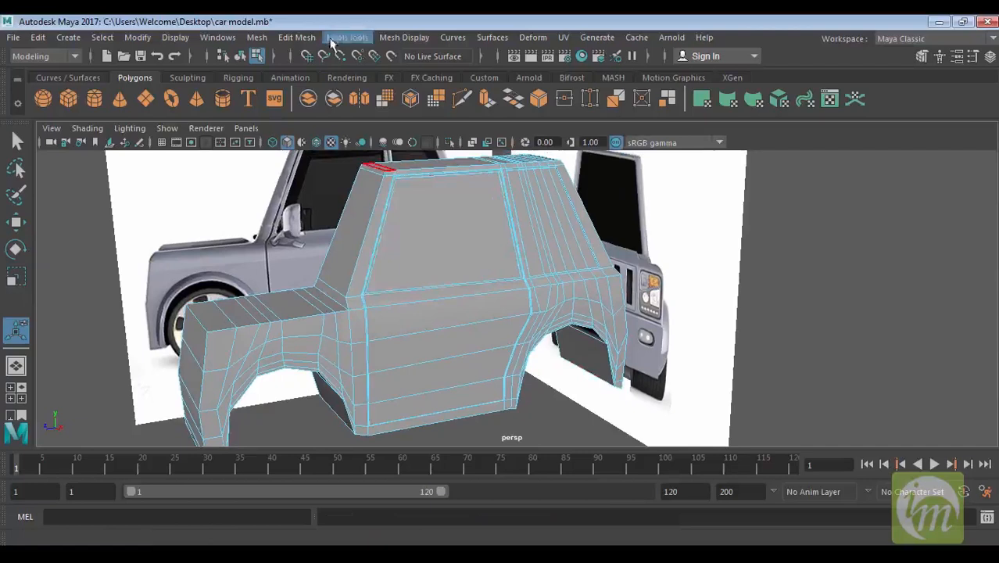
pyautogui.click(297, 37)
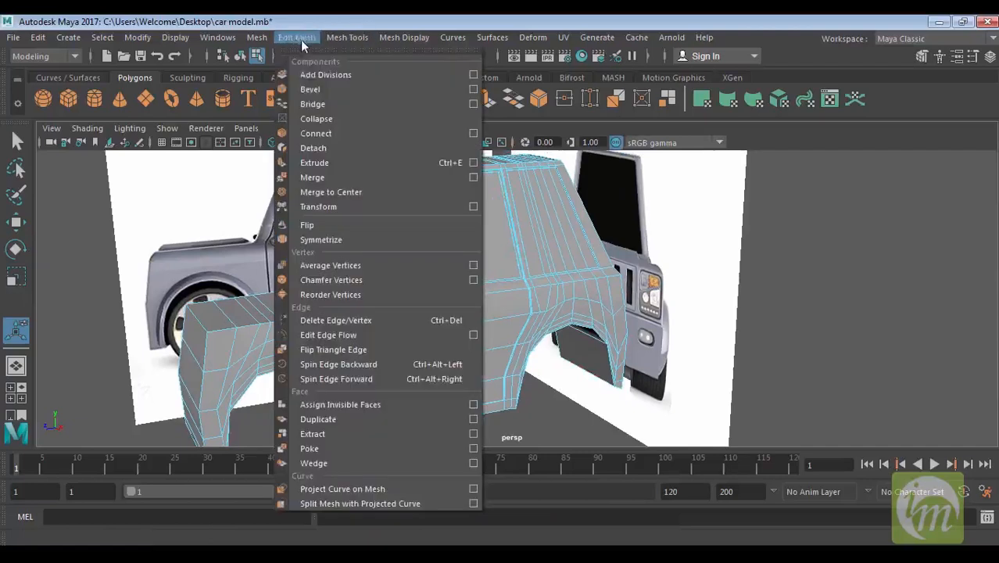
pyautogui.click(344, 38)
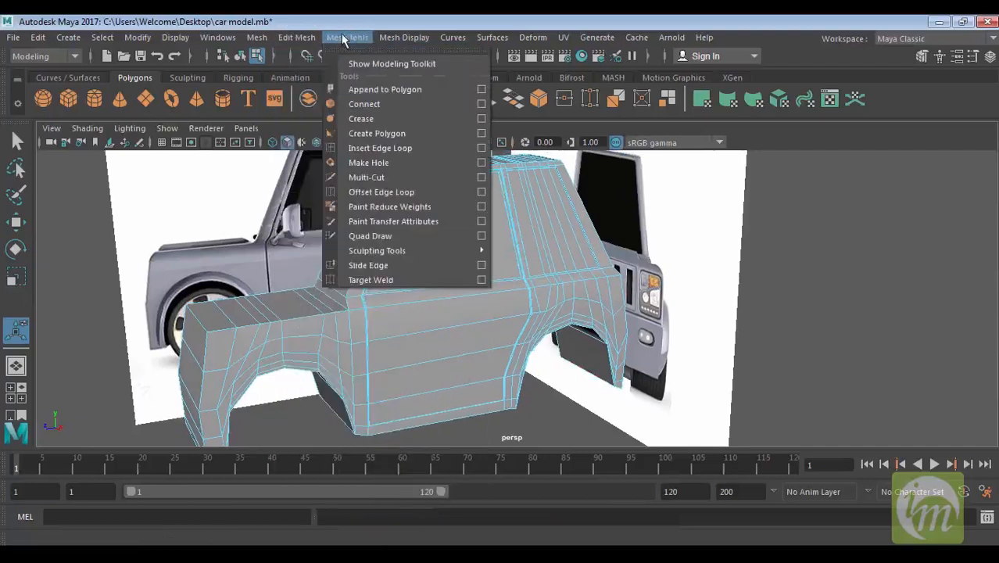
pyautogui.click(383, 148)
pyautogui.keyDown('alt'); pyautogui.moveTo(546, 204); pyautogui.dragTo(549, 305); pyautogui.keyUp('alt')
pyautogui.scroll(3, 530, 199)
pyautogui.keyDown('alt'); pyautogui.moveTo(530, 198); pyautogui.dragTo(538, 266, button='middle'); pyautogui.keyUp('alt')
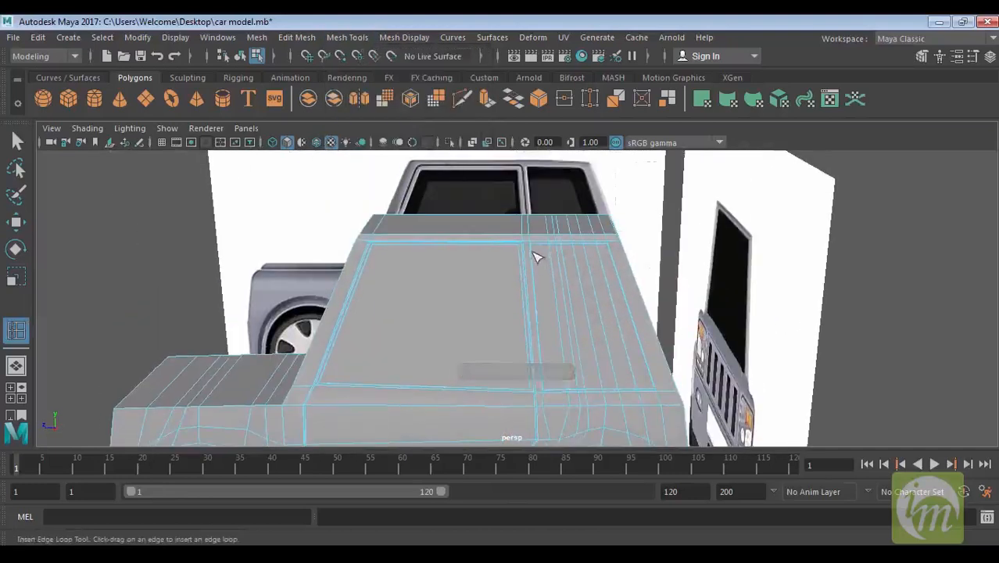
pyautogui.moveTo(549, 250)
pyautogui.keyDown('alt'); pyautogui.mouseDown(button='right')
pyautogui.moveTo(555, 290)
pyautogui.moveTo(537, 240)
pyautogui.mouseUp(button='right'); pyautogui.keyUp('alt')
pyautogui.moveTo(539, 234); pyautogui.dragTo(546, 225)
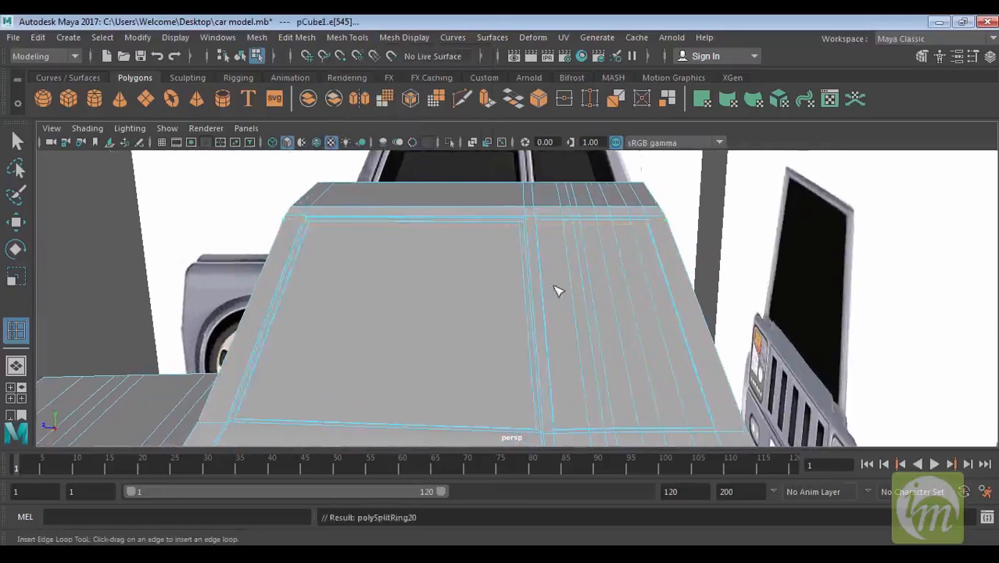
# Insert an edge loop close to the lower edge of the side windows and return to object selection.
pyautogui.keyDown('alt'); pyautogui.moveTo(555, 287); pyautogui.dragTo(547, 268); pyautogui.keyUp('alt')
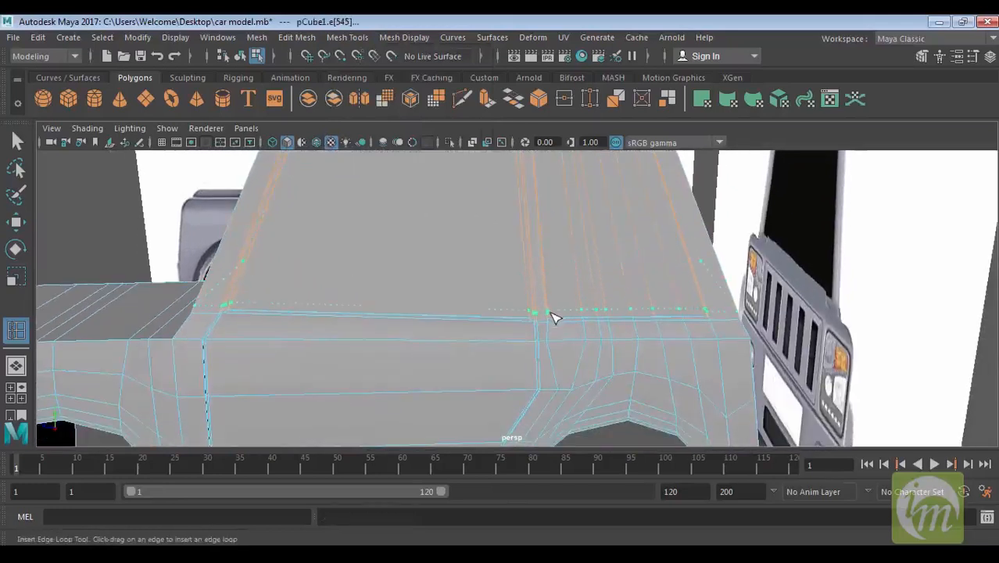
pyautogui.moveTo(552, 320); pyautogui.dragTo(526, 325)
pyautogui.click(530, 332)
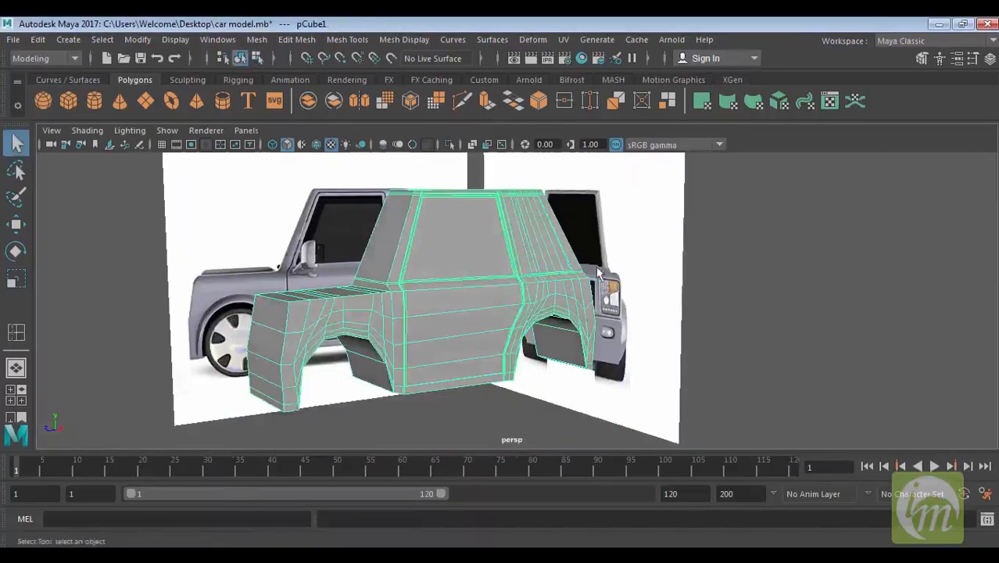
pyautogui.keyDown('alt'); pyautogui.moveTo(627, 271); pyautogui.dragTo(677, 286, button='middle'); pyautogui.keyUp('alt')
pyautogui.keyDown('alt'); pyautogui.moveTo(656, 292); pyautogui.dragTo(654, 300); pyautogui.keyUp('alt')
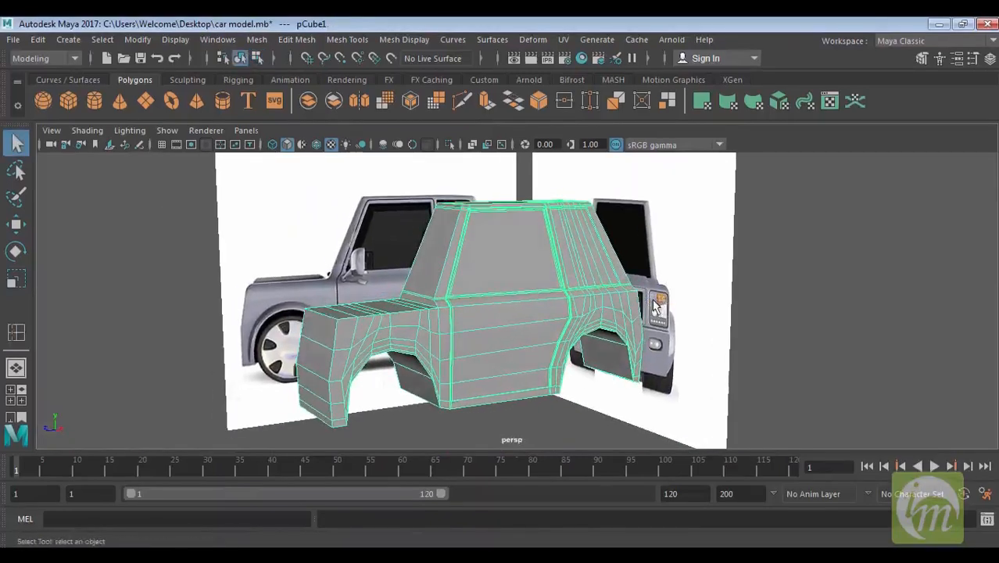
# Preview the car body in smooth display from several angles, inspect the front and windows, and return to the unsmoothed display.
pyautogui.press('3')
pyautogui.click(818, 285)
pyautogui.moveTo(605, 326)
pyautogui.keyDown('alt'); pyautogui.mouseDown()
pyautogui.moveTo(565, 315)
pyautogui.moveTo(577, 329)
pyautogui.moveTo(606, 331)
pyautogui.mouseUp(); pyautogui.keyUp('alt')
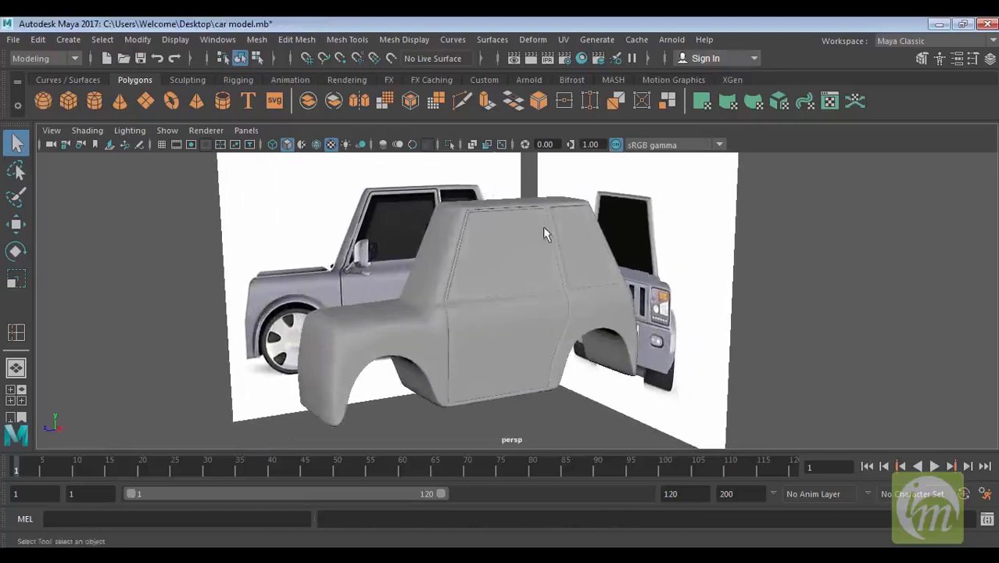
pyautogui.keyDown('alt'); pyautogui.moveTo(543, 228); pyautogui.dragTo(605, 220); pyautogui.keyUp('alt')
pyautogui.keyDown('alt'); pyautogui.moveTo(650, 301); pyautogui.dragTo(750, 306); pyautogui.keyUp('alt')
pyautogui.keyDown('alt'); pyautogui.moveTo(706, 256); pyautogui.dragTo(578, 311); pyautogui.keyUp('alt')
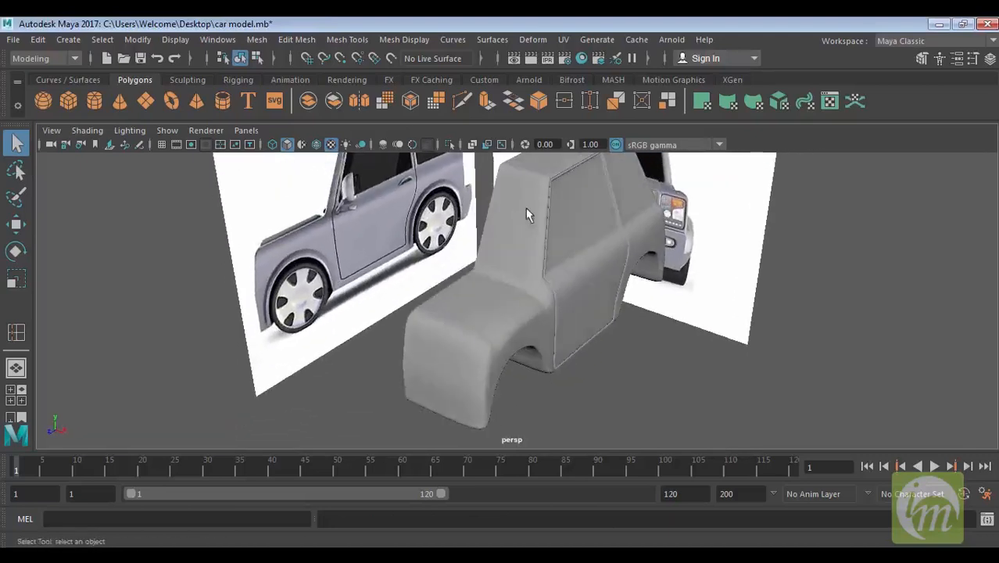
pyautogui.click(572, 313)
pyautogui.press('1')
pyautogui.keyDown('alt'); pyautogui.moveTo(572, 311); pyautogui.dragTo(633, 312); pyautogui.keyUp('alt')
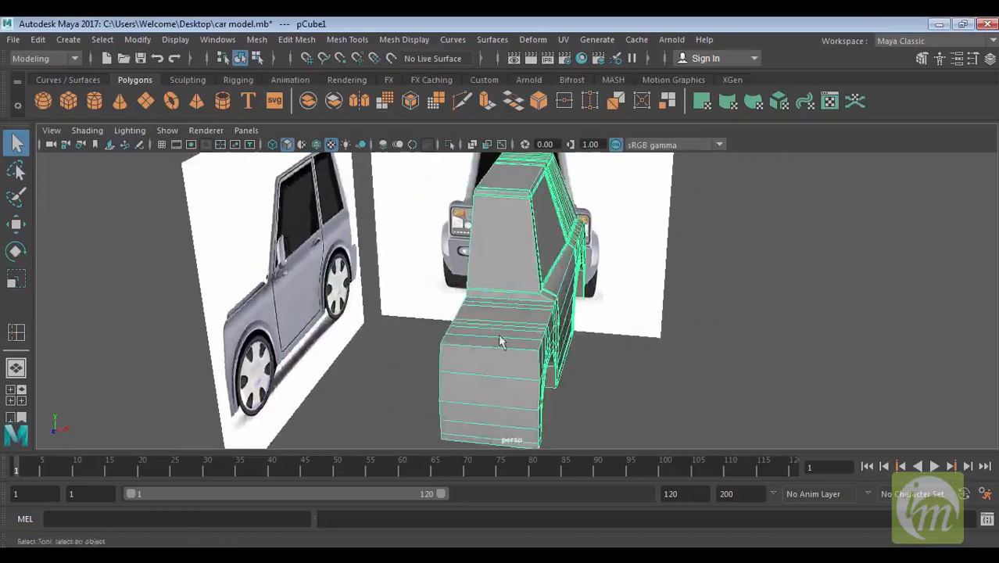
pyautogui.keyDown('alt'); pyautogui.moveTo(501, 342); pyautogui.dragTo(469, 314); pyautogui.keyUp('alt')
# Switch to face selection and compare the bonnet and windscreen outline with the reference image in the side view.
pyautogui.moveTo(465, 299); pyautogui.dragTo(399, 240, button='right')
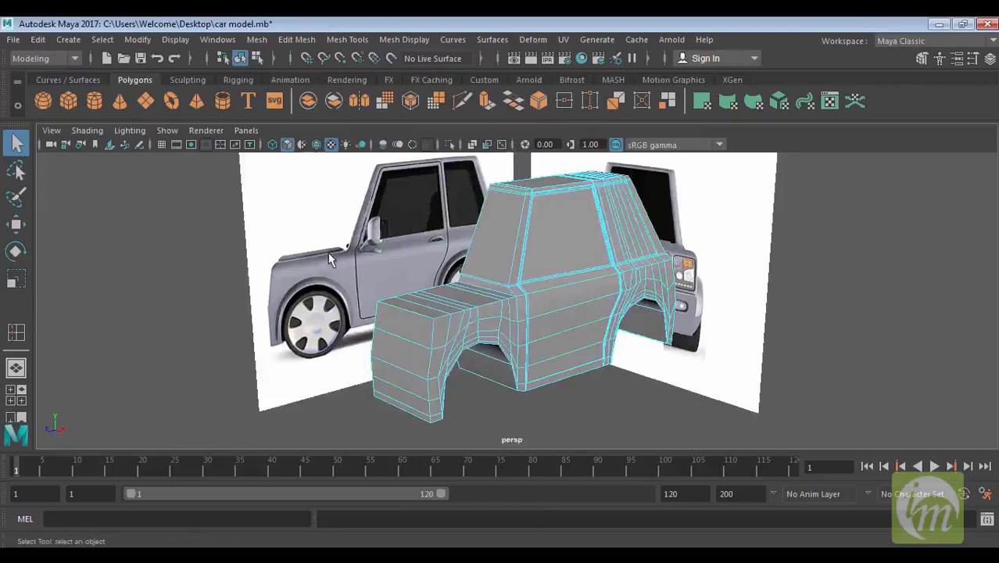
pyautogui.keyDown('alt'); pyautogui.moveTo(646, 356); pyautogui.dragTo(606, 350); pyautogui.keyUp('alt')
pyautogui.press('space')
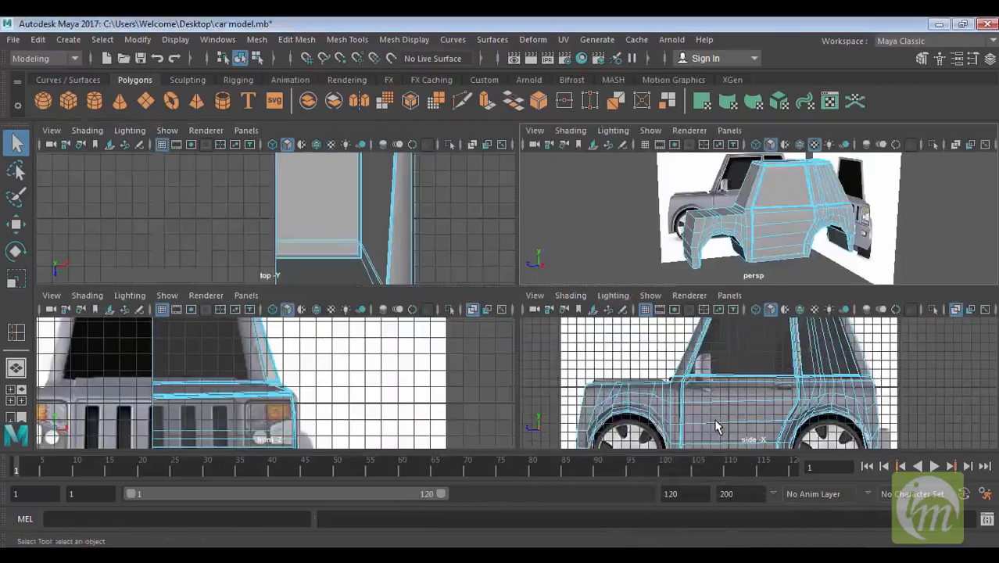
pyautogui.press('space')
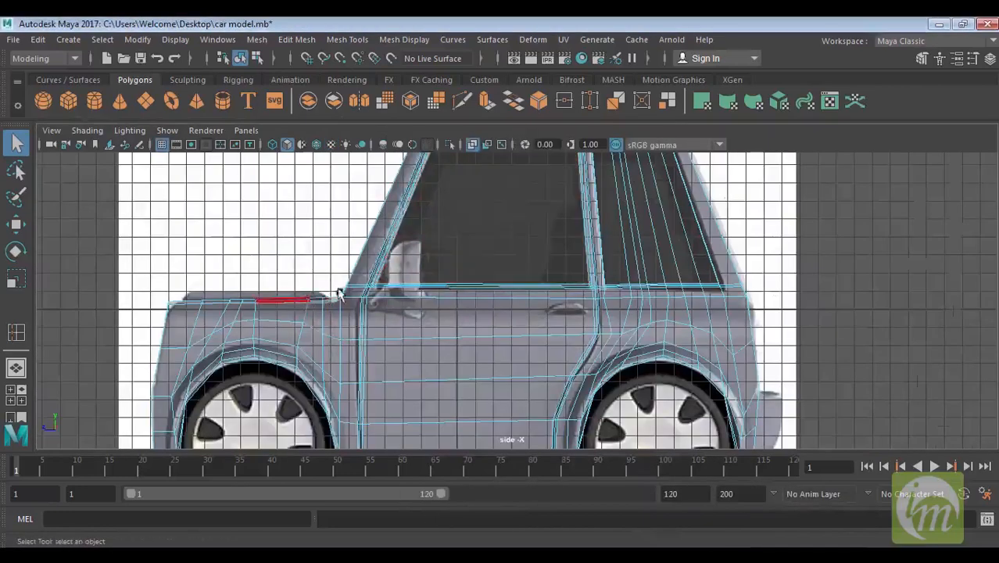
pyautogui.press('space')
pyautogui.press('space')
pyautogui.keyDown('alt'); pyautogui.moveTo(590, 259); pyautogui.dragTo(546, 263); pyautogui.keyUp('alt')
# Extrude the windscreen face and inset it, and extrude it again to recess it about 0.13 into the body.
pyautogui.click(547, 263)
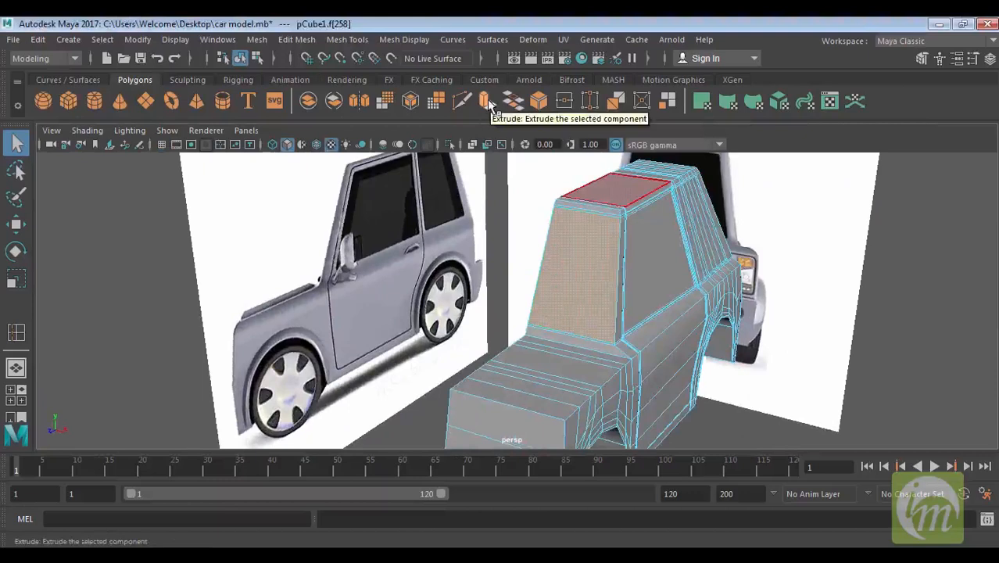
pyautogui.click(302, 43)
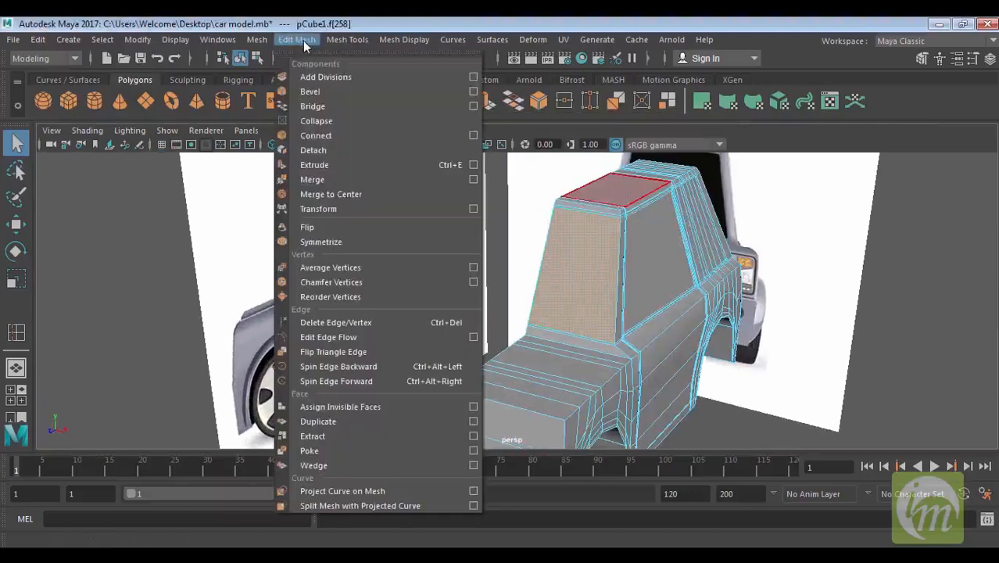
pyautogui.click(490, 108)
pyautogui.click(489, 107)
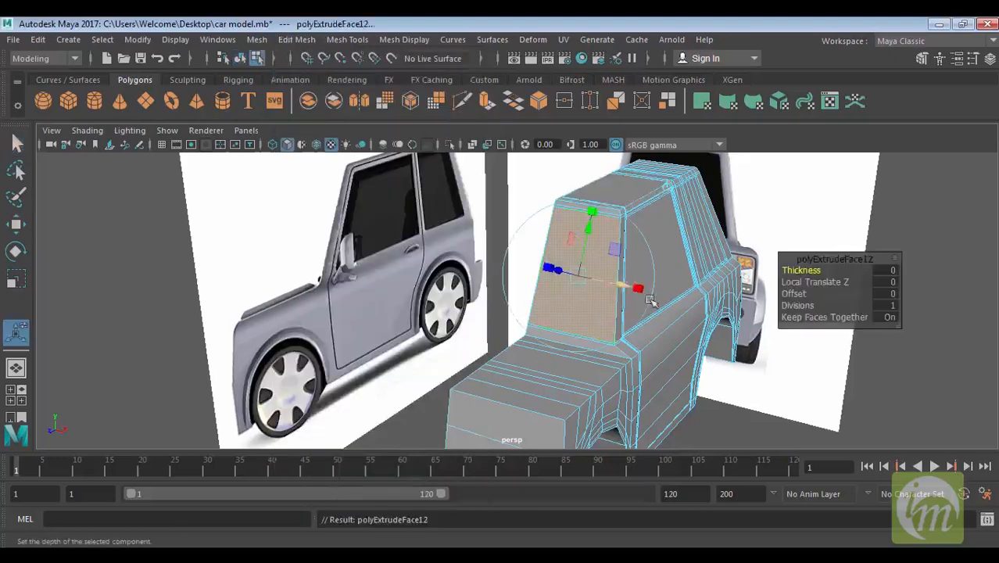
pyautogui.click(639, 288)
pyautogui.keyDown('alt'); pyautogui.moveTo(621, 298); pyautogui.dragTo(675, 178); pyautogui.keyUp('alt')
pyautogui.keyDown('alt'); pyautogui.moveTo(675, 178); pyautogui.dragTo(680, 397, button='right'); pyautogui.keyUp('alt')
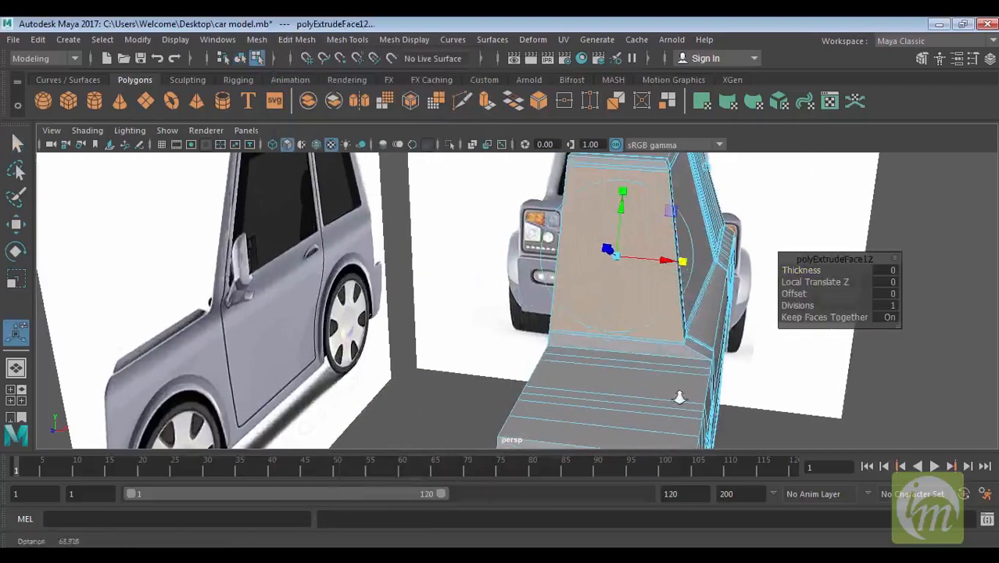
pyautogui.moveTo(622, 259); pyautogui.dragTo(539, 259)
pyautogui.click(483, 100)
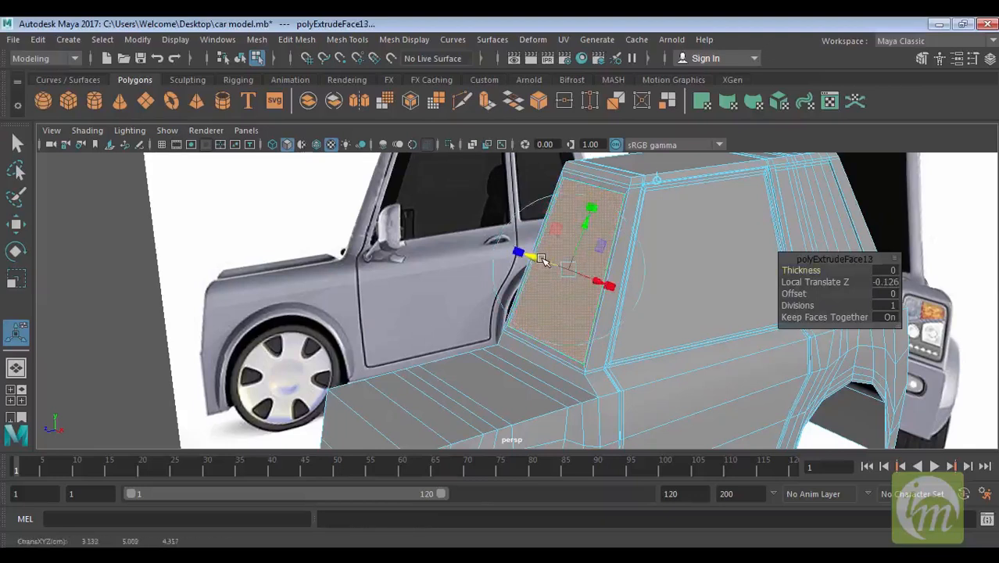
pyautogui.click(19, 143)
# Delete the narrow extruded strips along the windscreen's centre-line side.
pyautogui.moveTo(579, 206); pyautogui.dragTo(577, 186, button='right')
pyautogui.scroll(4, 613, 214)
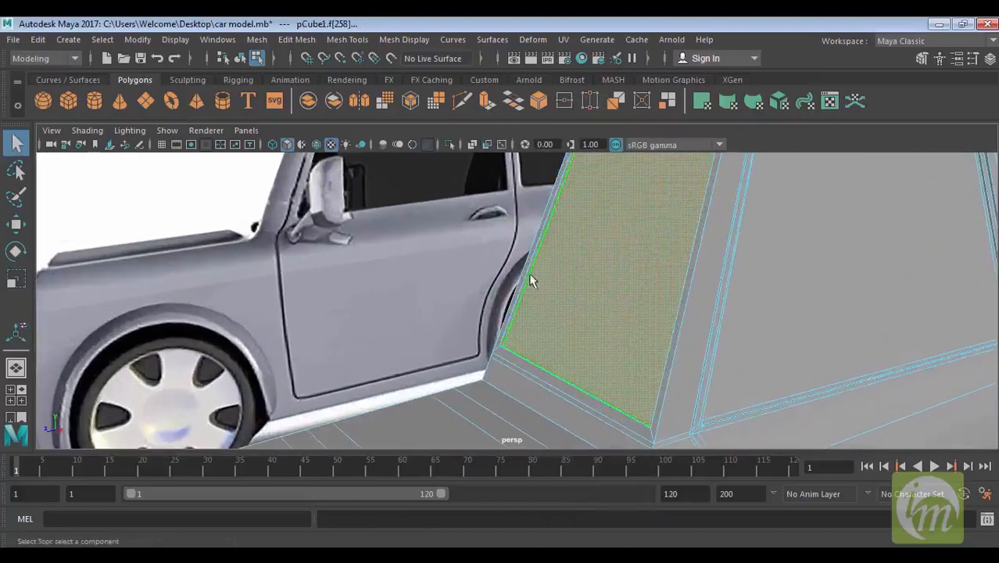
pyautogui.click(529, 280)
pyautogui.press('Delete')
pyautogui.click(529, 259)
pyautogui.press('Delete')
pyautogui.scroll(-6, 568, 291)
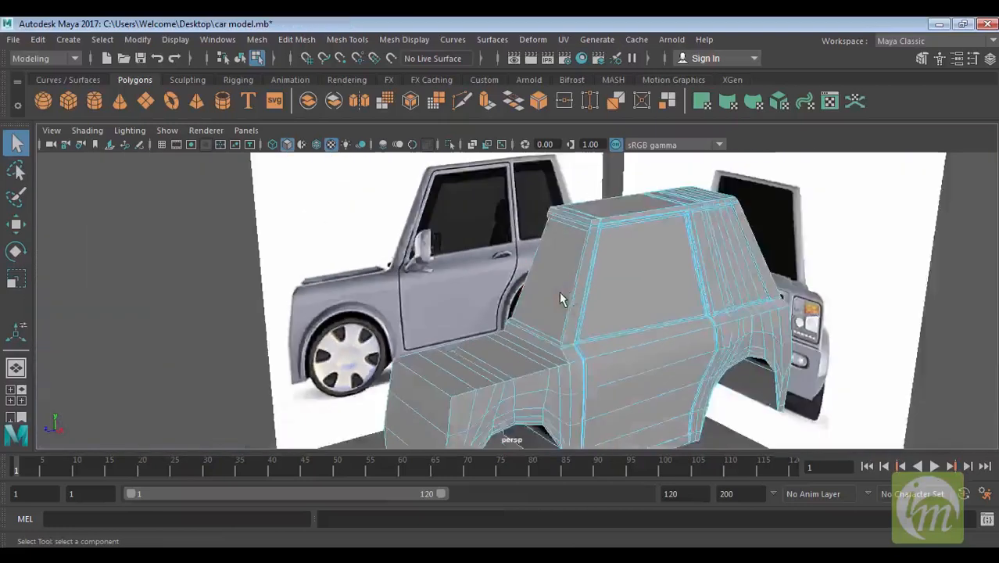
# Insert a lengthwise edge loop through the bonnet and windscreen, redoing it in the front view near the headlight's inner edge.
pyautogui.keyDown('alt'); pyautogui.moveTo(472, 274); pyautogui.dragTo(558, 237); pyautogui.keyUp('alt')
pyautogui.moveTo(629, 347)
pyautogui.keyDown('alt'); pyautogui.mouseDown()
pyautogui.moveTo(590, 348)
pyautogui.moveTo(651, 348)
pyautogui.moveTo(635, 341)
pyautogui.mouseUp(); pyautogui.keyUp('alt')
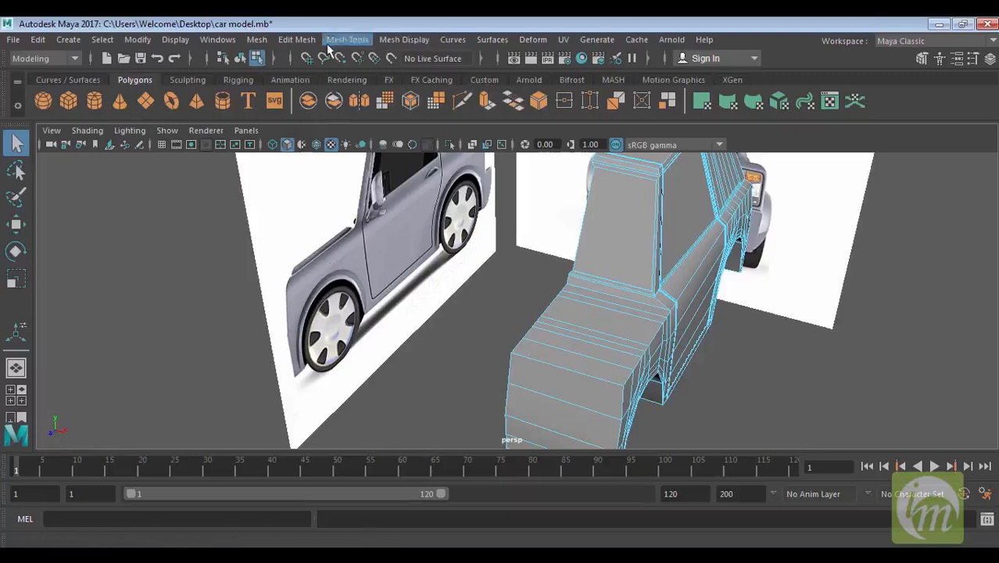
pyautogui.click(281, 40)
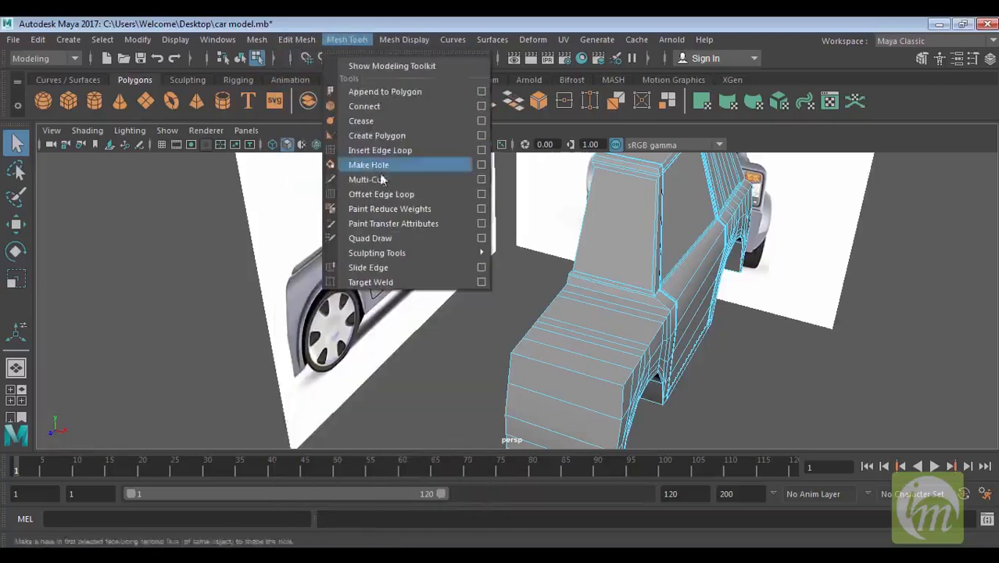
pyautogui.click(380, 150)
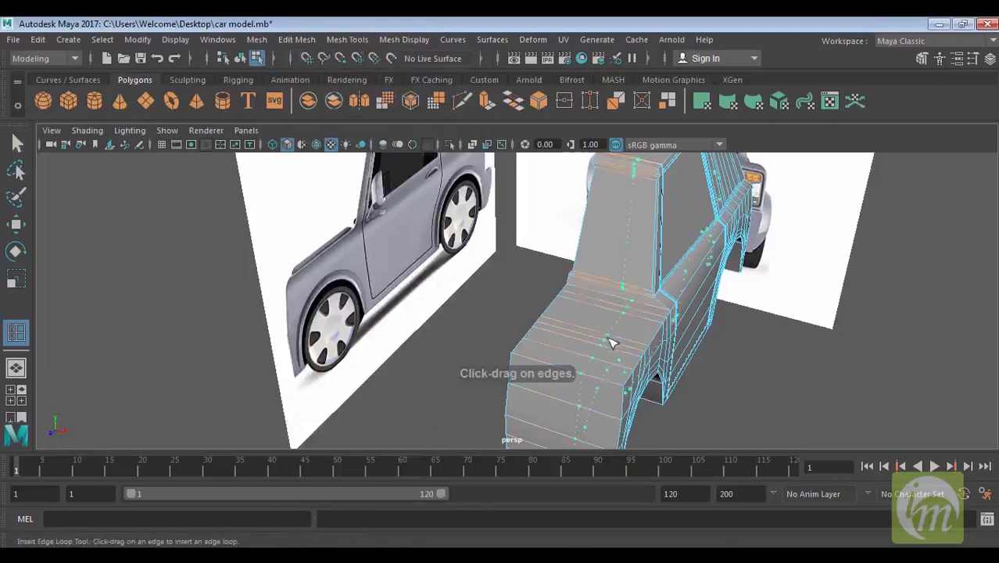
pyautogui.click(603, 341)
pyautogui.press('space')
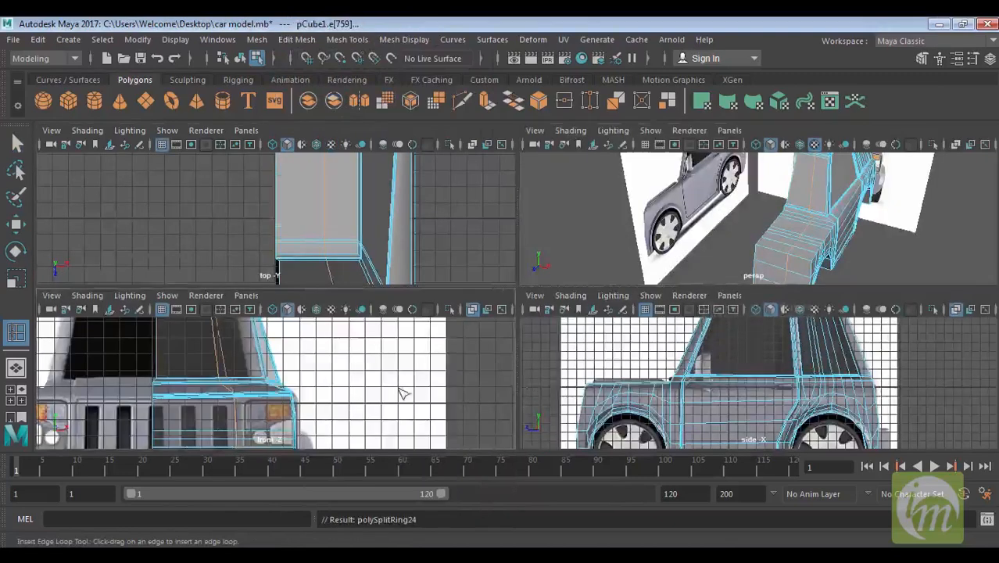
pyautogui.press('space')
pyautogui.keyDown('alt'); pyautogui.moveTo(451, 312); pyautogui.dragTo(448, 300, button='middle'); pyautogui.keyUp('alt')
pyautogui.hotkey('ctrl', 'z')
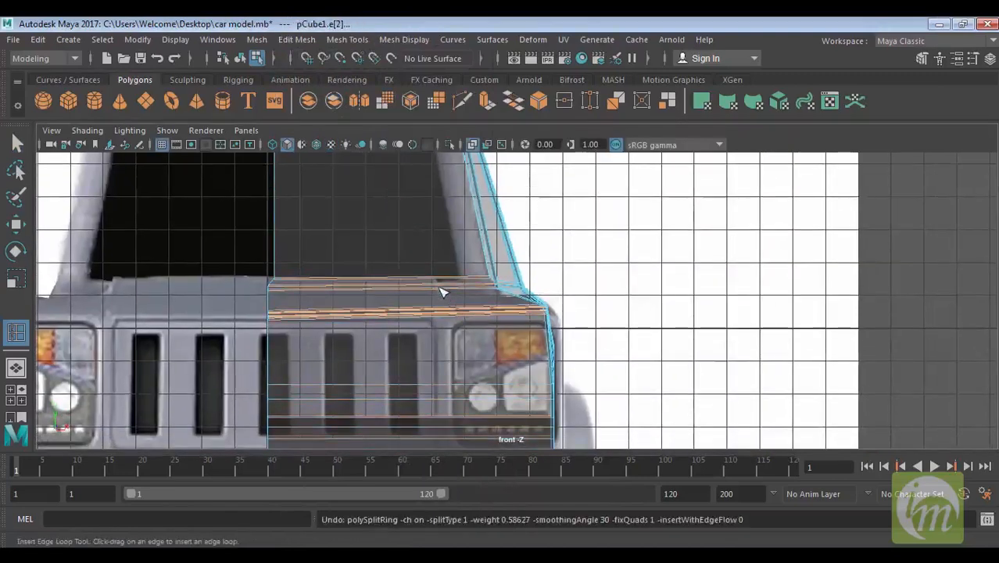
pyautogui.hotkey('ctrl', 'z')
pyautogui.moveTo(439, 288); pyautogui.dragTo(440, 287)
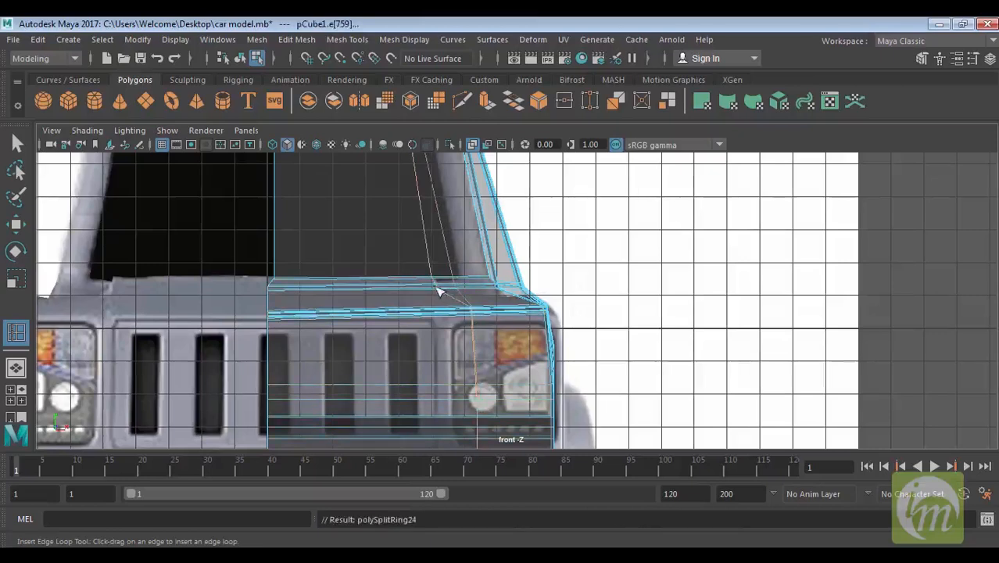
pyautogui.click(17, 142)
# Select the new loop's rearmost bonnet vertex beside the windscreen base and move it sideways towards the car's centre line.
pyautogui.press('space')
pyautogui.press('space')
pyautogui.keyDown('alt'); pyautogui.moveTo(776, 264); pyautogui.dragTo(694, 339); pyautogui.keyUp('alt')
pyautogui.scroll(3, 691, 336)
pyautogui.moveTo(671, 263); pyautogui.dragTo(614, 145, button='right')
pyautogui.keyDown('alt'); pyautogui.moveTo(695, 297); pyautogui.dragTo(740, 264); pyautogui.keyUp('alt')
pyautogui.click(685, 265)
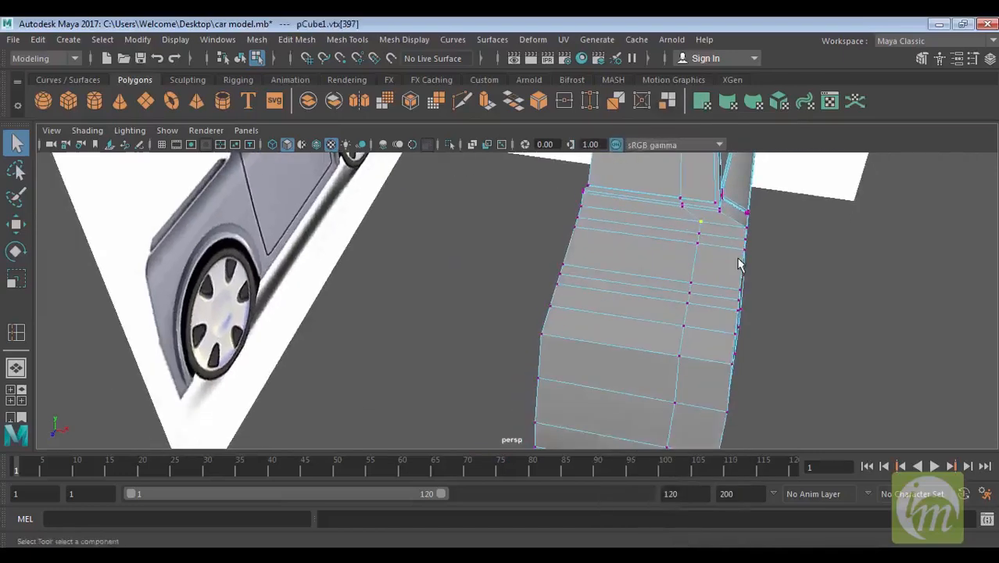
pyautogui.press('t')
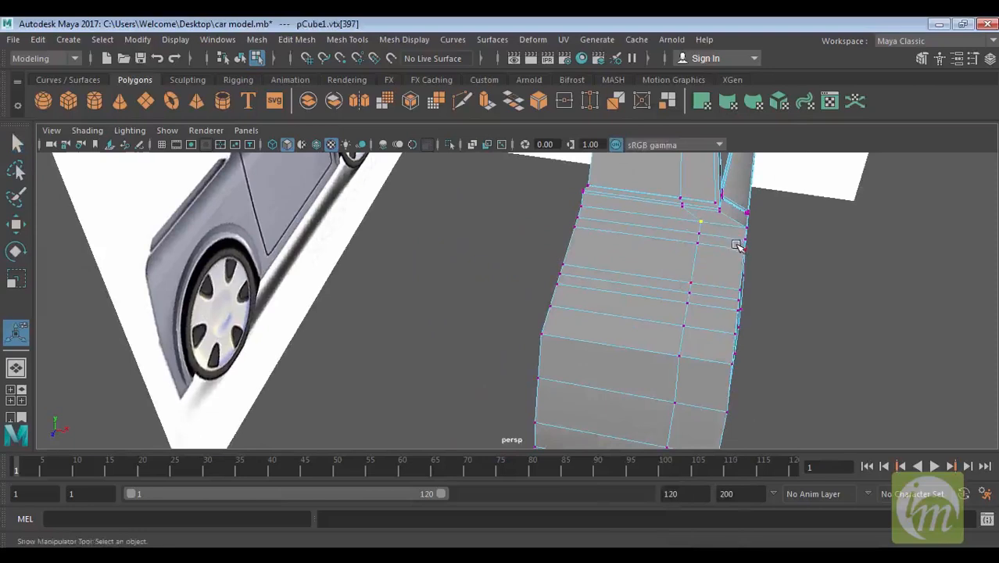
pyautogui.press('w')
pyautogui.moveTo(773, 226); pyautogui.dragTo(761, 257)
# Shift the remaining bonnet-top vertices of the new loop sideways, one after another, to straighten the bonnet's inner line.
pyautogui.press('Down')
pyautogui.press('Down')
pyautogui.press('Down')
pyautogui.press('Down')
pyautogui.moveTo(758, 293); pyautogui.dragTo(757, 316)
pyautogui.press('Down')
pyautogui.keyDown('alt'); pyautogui.moveTo(659, 241); pyautogui.dragTo(555, 325); pyautogui.keyUp('alt')
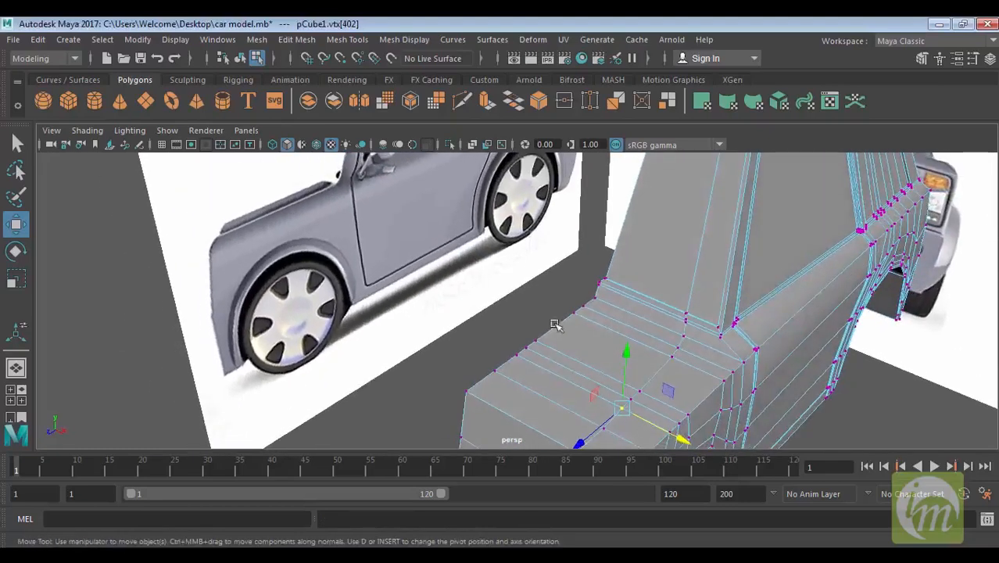
# Return to face selection and examine the raised bonnet panel of the reference image in the side view.
pyautogui.moveTo(621, 340); pyautogui.dragTo(609, 168, button='right')
pyautogui.press('space')
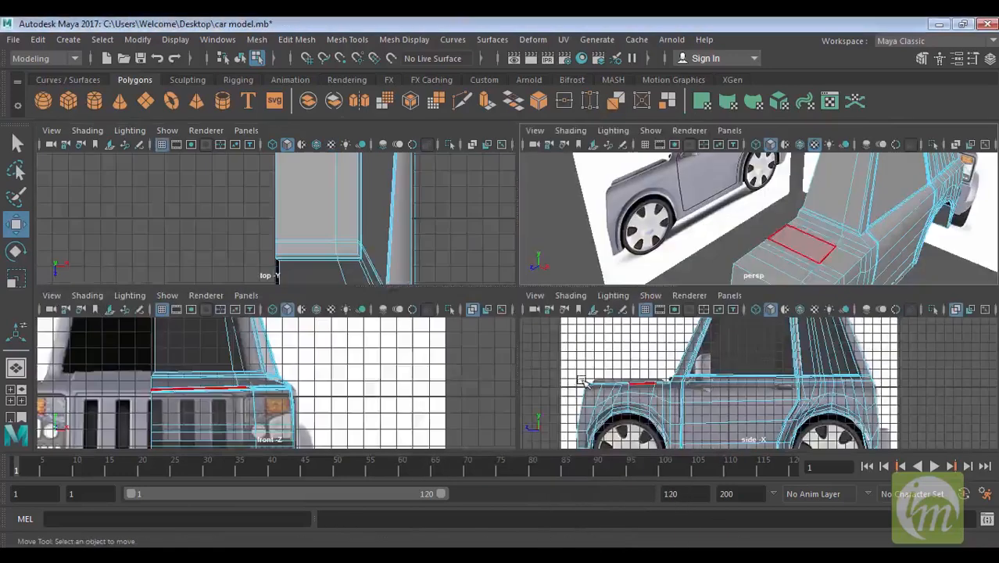
pyautogui.press('space')
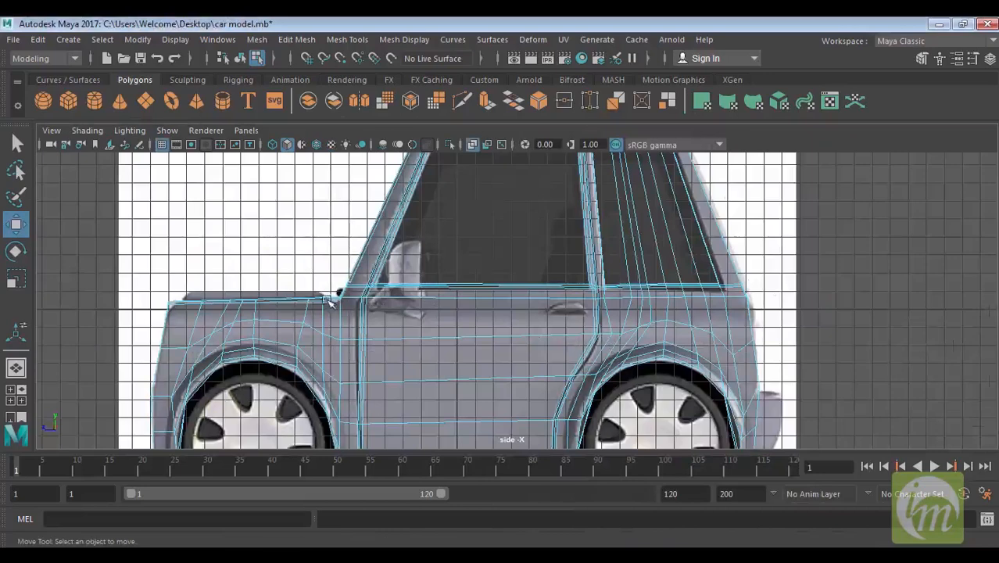
pyautogui.press('space')
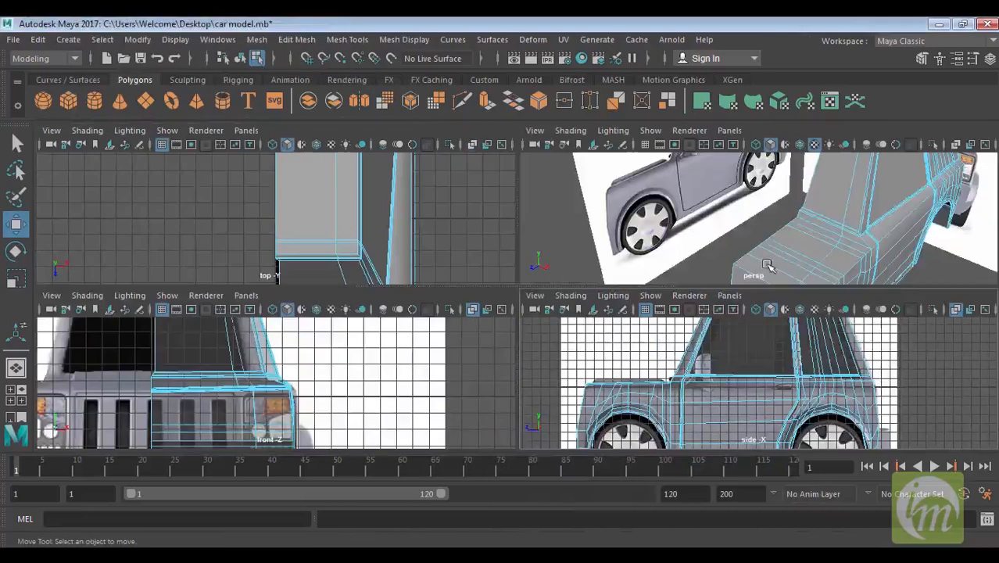
pyautogui.press('space')
pyautogui.press('F11')
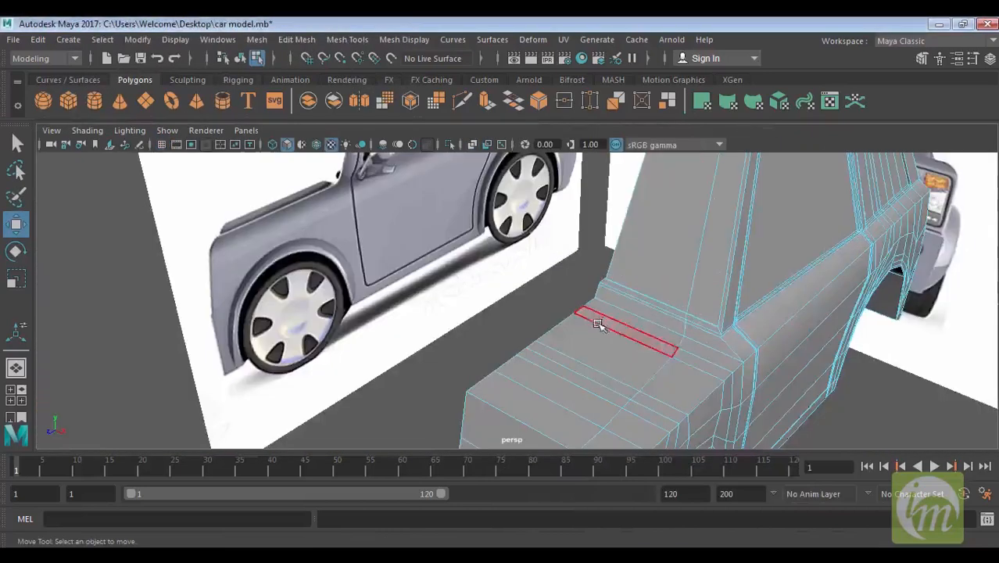
# Select the six inner top faces of the bonnet, from near the windscreen base to the front edge.
pyautogui.click(615, 342)
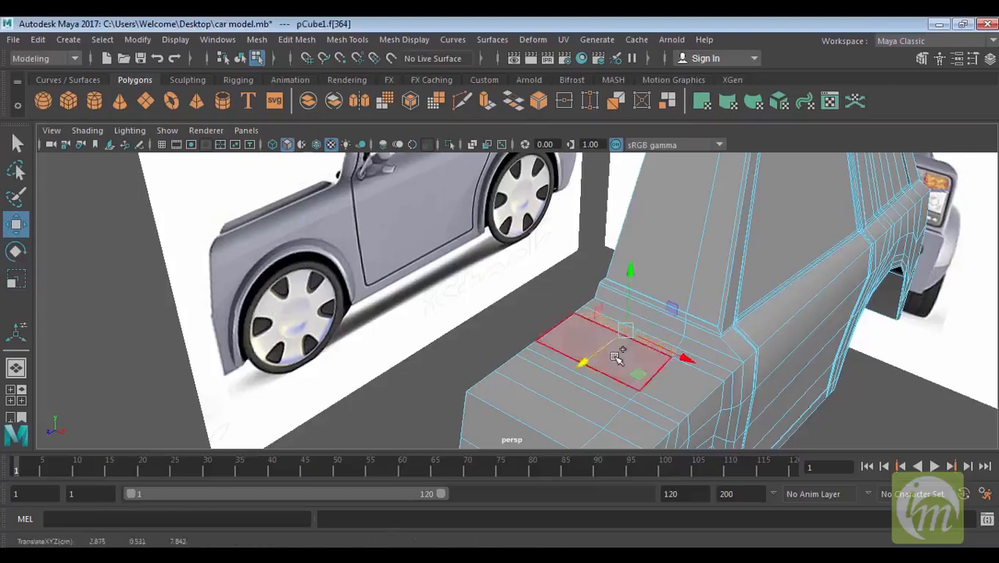
pyautogui.keyDown('shift'); pyautogui.click(616, 359); pyautogui.keyUp('shift')
pyautogui.keyDown('shift'); pyautogui.click(595, 374); pyautogui.keyUp('shift')
pyautogui.keyDown('shift'); pyautogui.click(588, 382); pyautogui.keyUp('shift')
pyautogui.keyDown('shift'); pyautogui.click(578, 397); pyautogui.keyUp('shift')
pyautogui.keyDown('shift'); pyautogui.click(537, 418); pyautogui.keyUp('shift')
pyautogui.keyDown('alt'); pyautogui.moveTo(601, 397); pyautogui.dragTo(588, 337, button='middle'); pyautogui.keyUp('alt')
pyautogui.keyDown('alt'); pyautogui.moveTo(666, 338); pyautogui.dragTo(628, 325); pyautogui.keyUp('alt')
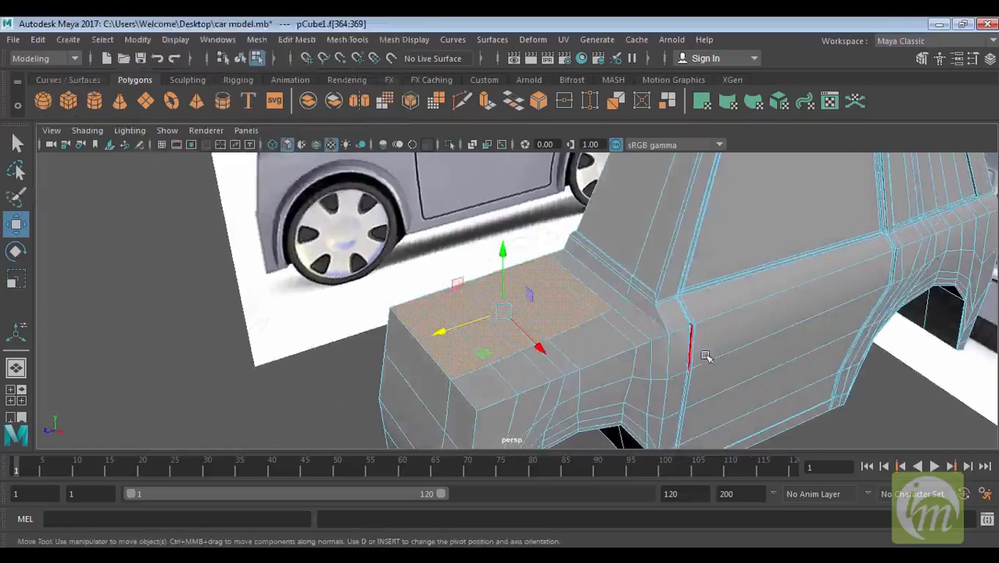
# Extrude the selected bonnet faces and raise them slightly to the height of the reference bonnet panel in the side view.
pyautogui.press('space')
pyautogui.press('space')
pyautogui.keyDown('alt'); pyautogui.moveTo(565, 344); pyautogui.dragTo(646, 345, button='middle'); pyautogui.keyUp('alt')
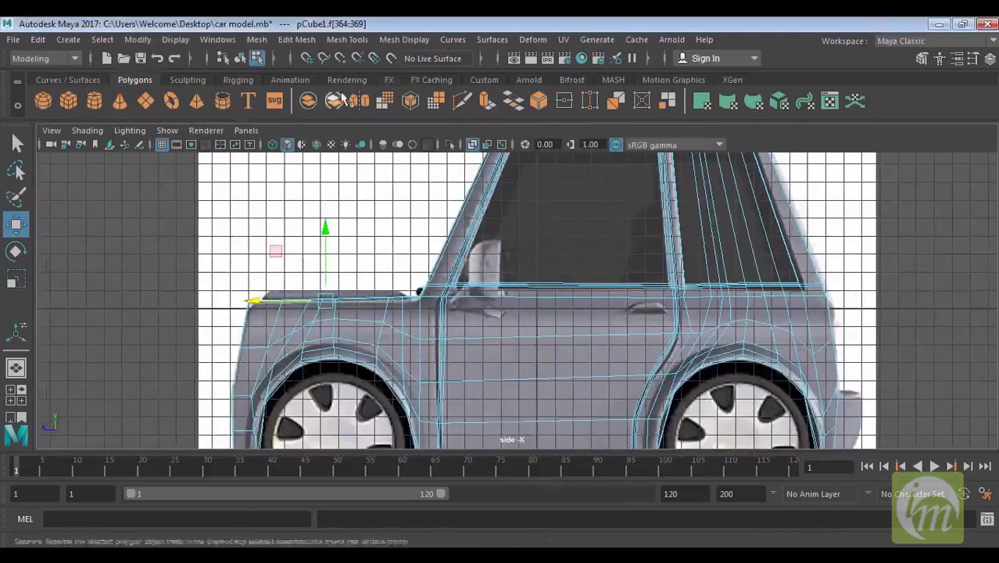
pyautogui.click(484, 104)
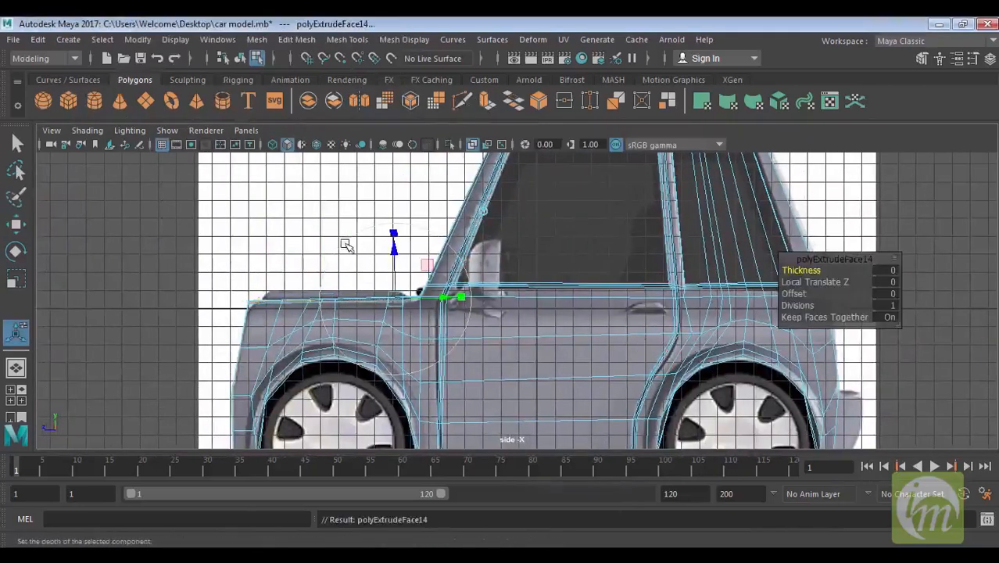
pyautogui.press('w')
pyautogui.moveTo(331, 238); pyautogui.dragTo(327, 218)
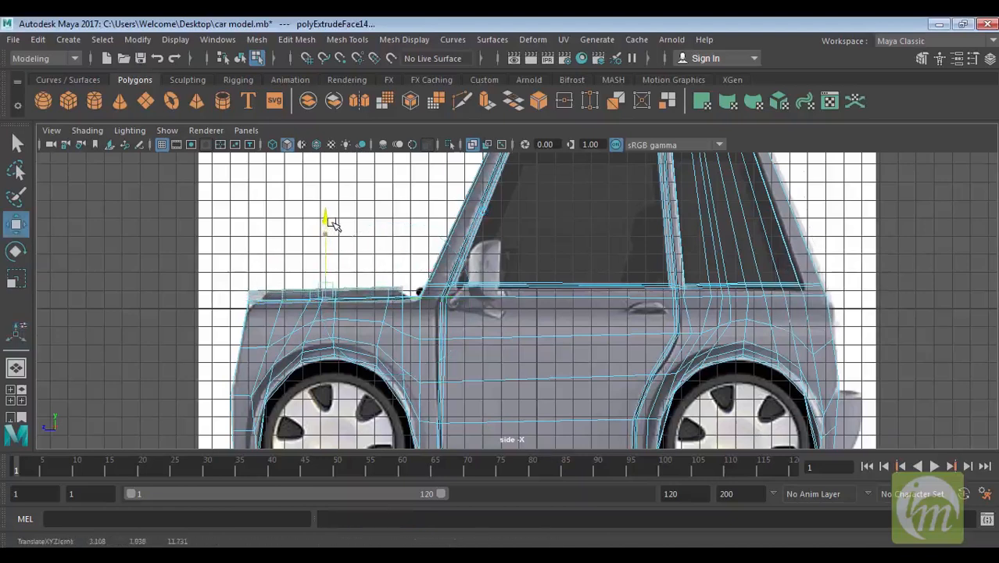
# Scale down the raised bonnet faces slightly, nudge them to fit the reference panel, and check the result in perspective.
pyautogui.press('r')
pyautogui.moveTo(327, 287); pyautogui.dragTo(329, 290)
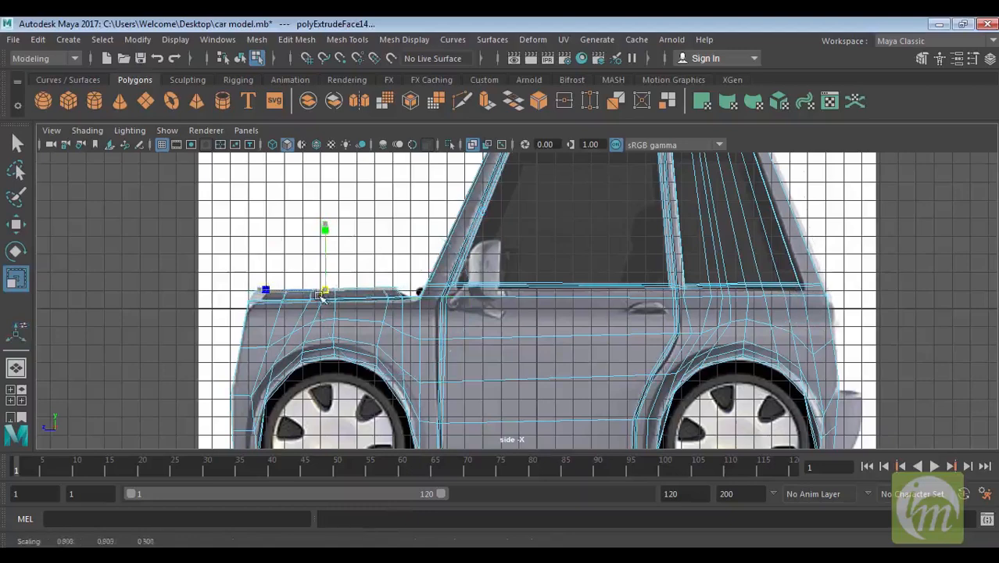
pyautogui.press('w')
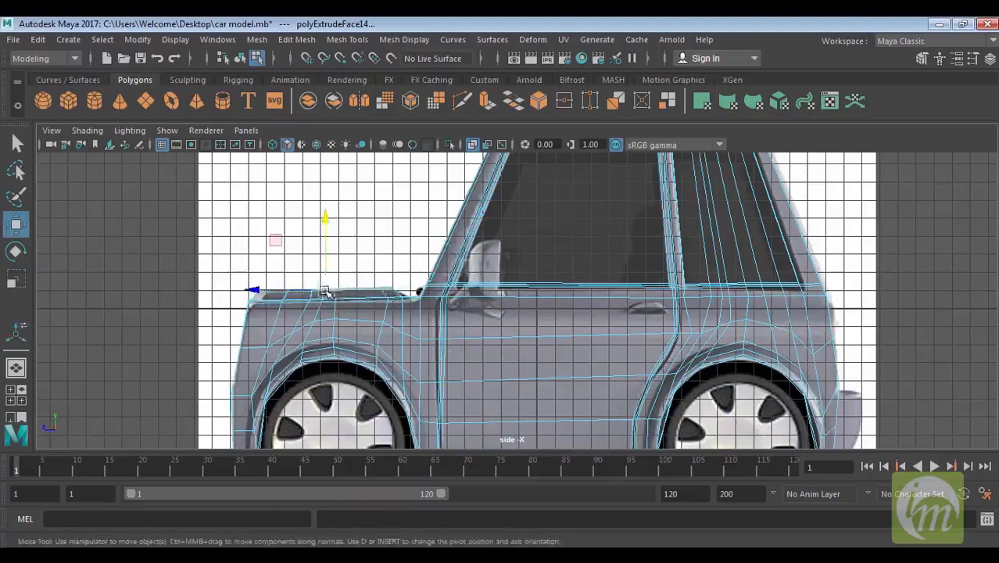
pyautogui.moveTo(326, 292); pyautogui.dragTo(334, 294)
pyautogui.press('space')
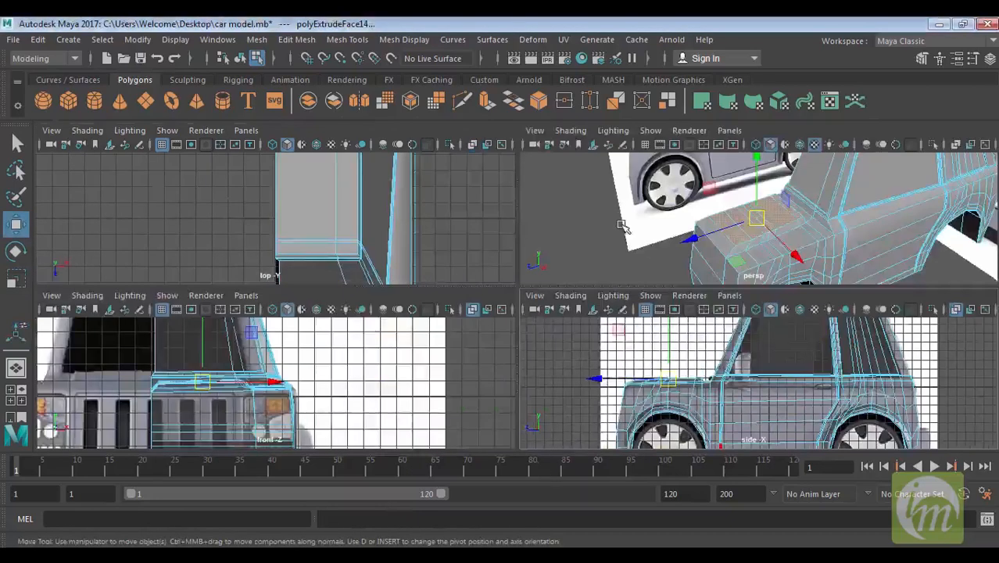
pyautogui.press('space')
pyautogui.keyDown('alt'); pyautogui.moveTo(708, 279); pyautogui.dragTo(762, 281); pyautogui.keyUp('alt')
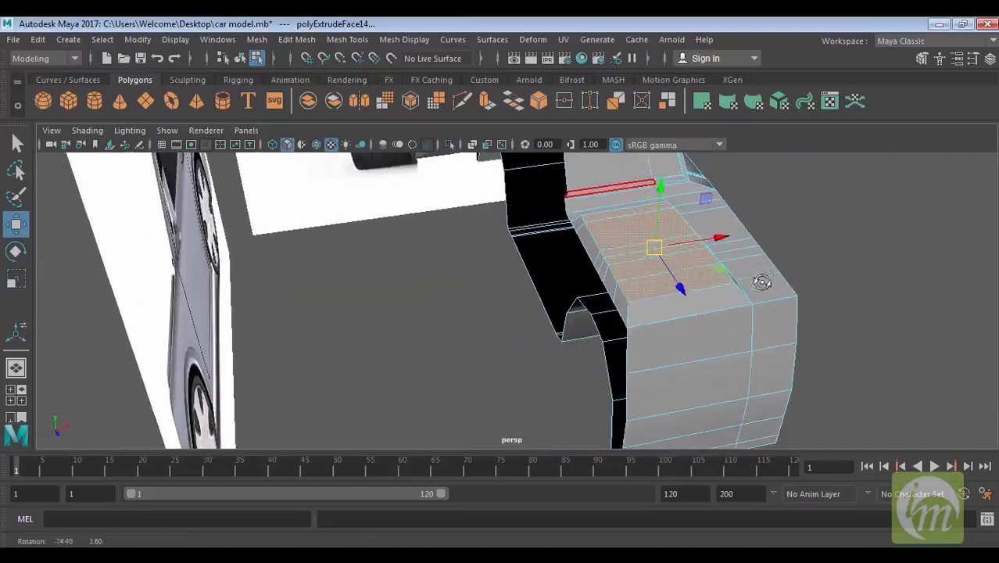
# Select the narrow side faces of the raised bonnet panel that run along the open centre line of the body.
pyautogui.click(615, 284)
pyautogui.keyDown('shift'); pyautogui.click(609, 281); pyautogui.keyUp('shift')
pyautogui.keyDown('shift'); pyautogui.click(602, 268); pyautogui.keyUp('shift')
pyautogui.keyDown('shift'); pyautogui.click(598, 257); pyautogui.keyUp('shift')
pyautogui.keyDown('shift'); pyautogui.click(590, 242); pyautogui.keyUp('shift')
pyautogui.keyDown('shift'); pyautogui.click(580, 225); pyautogui.keyUp('shift')
# Select the inner ring of faces around the front wheel arch from inside the body and delete them.
pyautogui.keyDown('alt'); pyautogui.moveTo(580, 225); pyautogui.dragTo(539, 293); pyautogui.keyUp('alt')
pyautogui.click(528, 291)
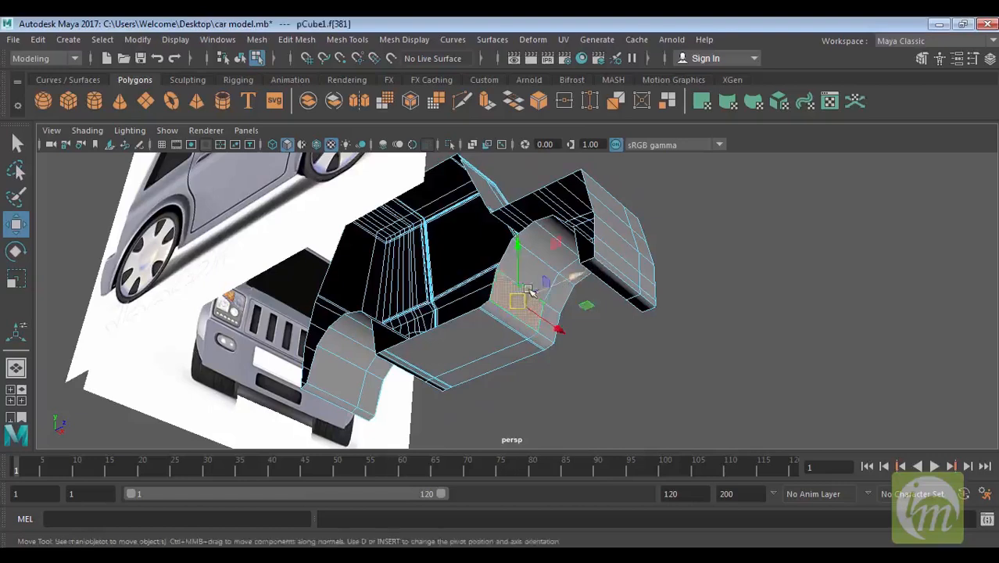
pyautogui.keyDown('shift'); pyautogui.click(545, 250); pyautogui.keyUp('shift')
pyautogui.keyDown('shift'); pyautogui.click(523, 266); pyautogui.keyUp('shift')
pyautogui.keyDown('shift'); pyautogui.click(552, 229); pyautogui.keyUp('shift')
pyautogui.keyDown('alt'); pyautogui.moveTo(556, 244); pyautogui.dragTo(639, 284); pyautogui.keyUp('alt')
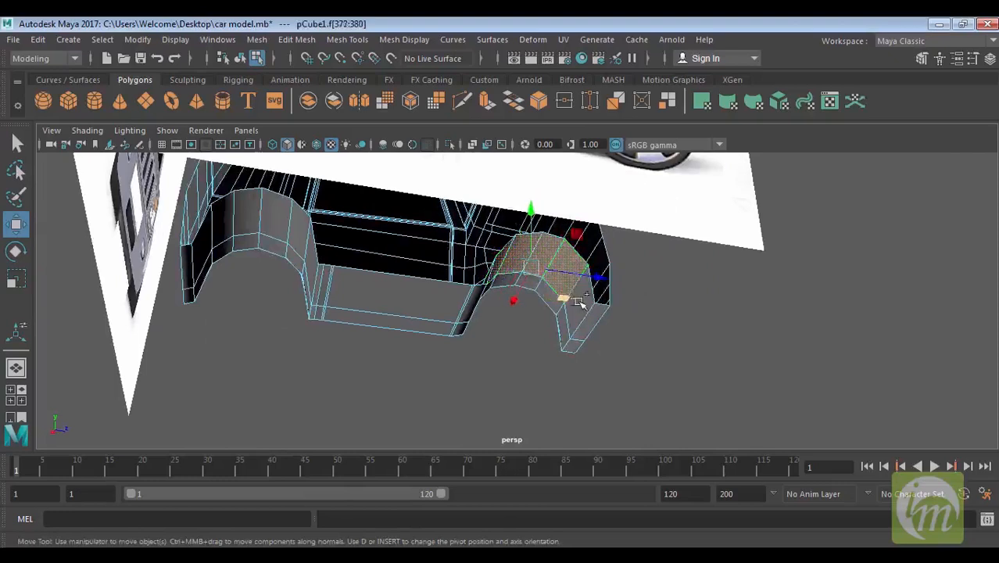
pyautogui.keyDown('alt'); pyautogui.moveTo(501, 308); pyautogui.dragTo(435, 305); pyautogui.keyUp('alt')
pyautogui.keyDown('shift'); pyautogui.click(508, 290); pyautogui.keyUp('shift')
pyautogui.keyDown('alt'); pyautogui.moveTo(549, 280); pyautogui.dragTo(561, 308); pyautogui.keyUp('alt')
pyautogui.press('Delete')
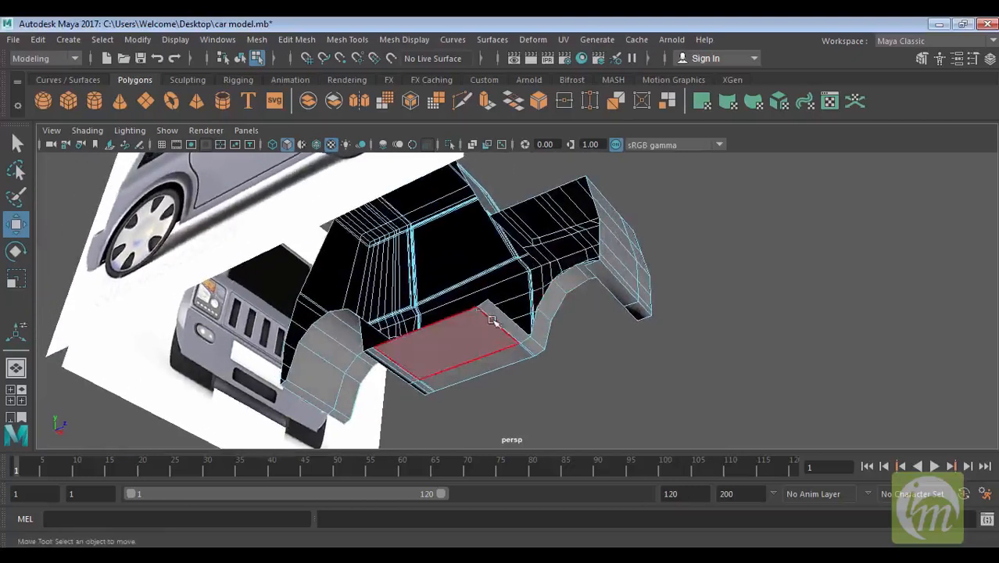
# Delete the matching inner ring of faces around the rear wheel arch.
pyautogui.keyDown('alt'); pyautogui.moveTo(555, 301); pyautogui.dragTo(520, 309); pyautogui.keyUp('alt')
pyautogui.click(417, 295)
pyautogui.keyDown('shift'); pyautogui.click(397, 274); pyautogui.keyUp('shift')
pyautogui.keyDown('shift'); pyautogui.click(384, 266); pyautogui.keyUp('shift')
pyautogui.keyDown('shift'); pyautogui.click(357, 259); pyautogui.keyUp('shift')
pyautogui.keyDown('alt'); pyautogui.moveTo(394, 264); pyautogui.dragTo(448, 319); pyautogui.keyUp('alt')
pyautogui.keyDown('shift'); pyautogui.click(355, 294); pyautogui.keyUp('shift')
pyautogui.keyDown('shift'); pyautogui.click(344, 310); pyautogui.keyUp('shift')
pyautogui.press('Delete')
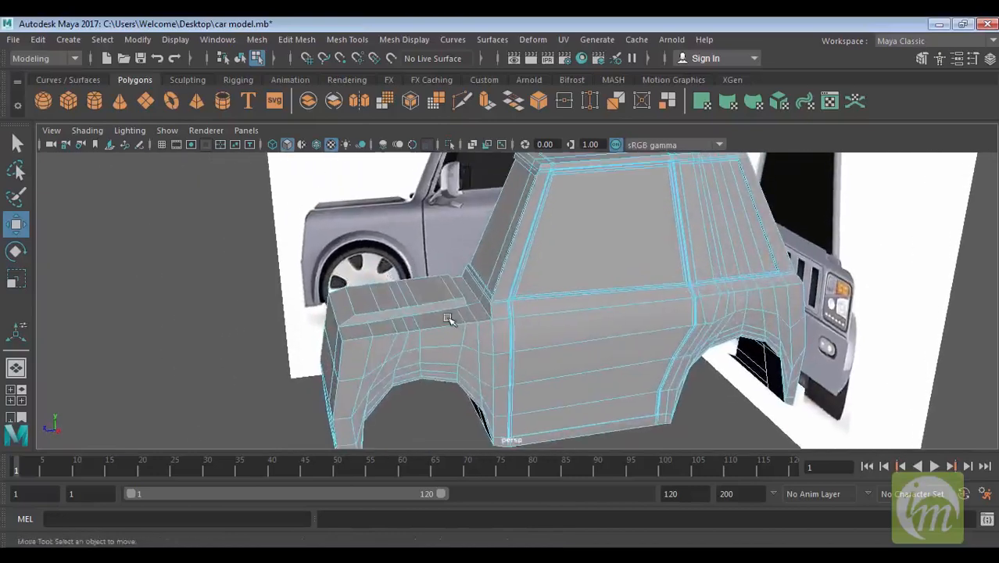
# Select the raised bonnet panel's rear vertices in the side view and shift them slightly forward to fit the reference.
pyautogui.moveTo(448, 301); pyautogui.dragTo(381, 173, button='right')
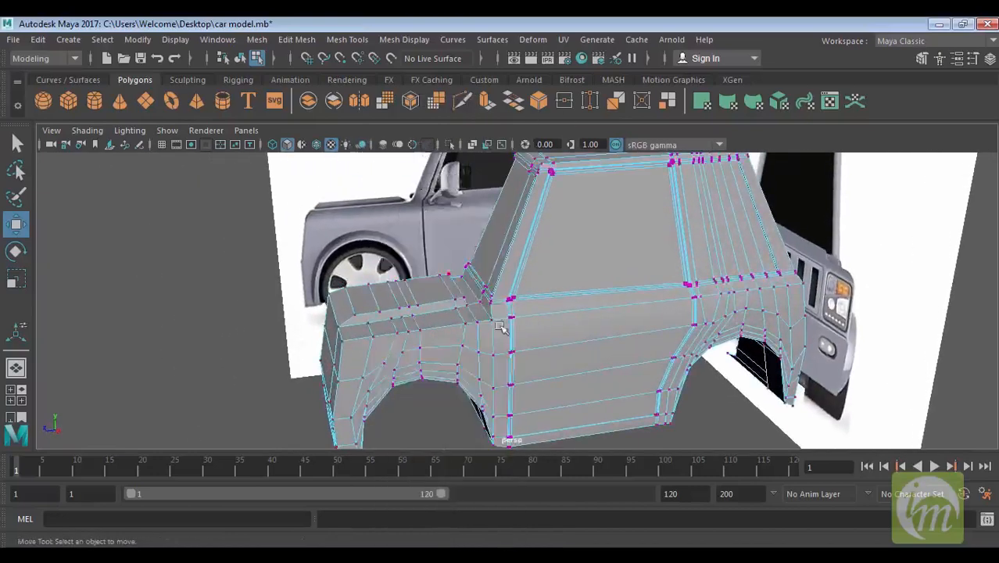
pyautogui.press('space')
pyautogui.press('space')
pyautogui.scroll(6, 640, 417)
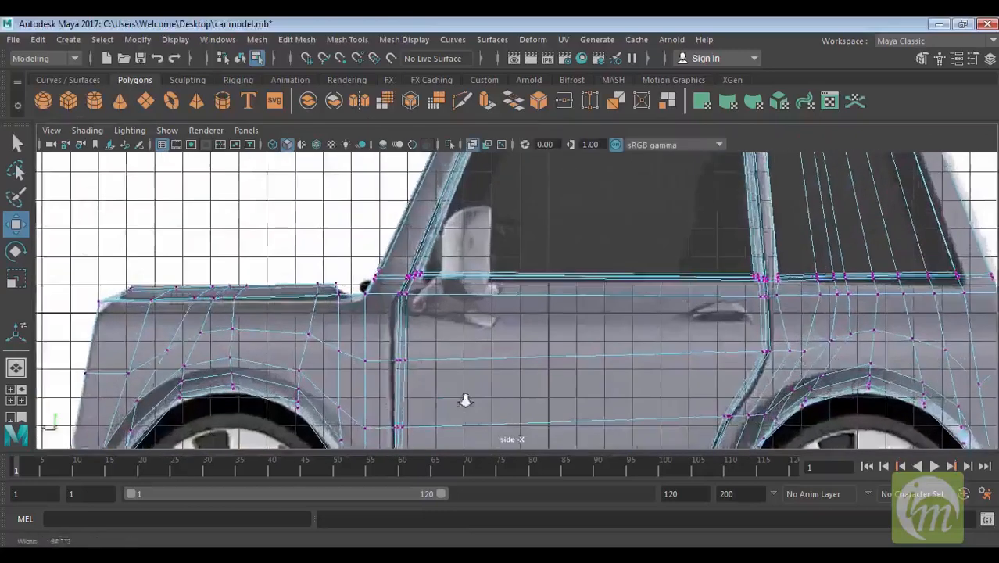
pyautogui.scroll(4, 517, 313)
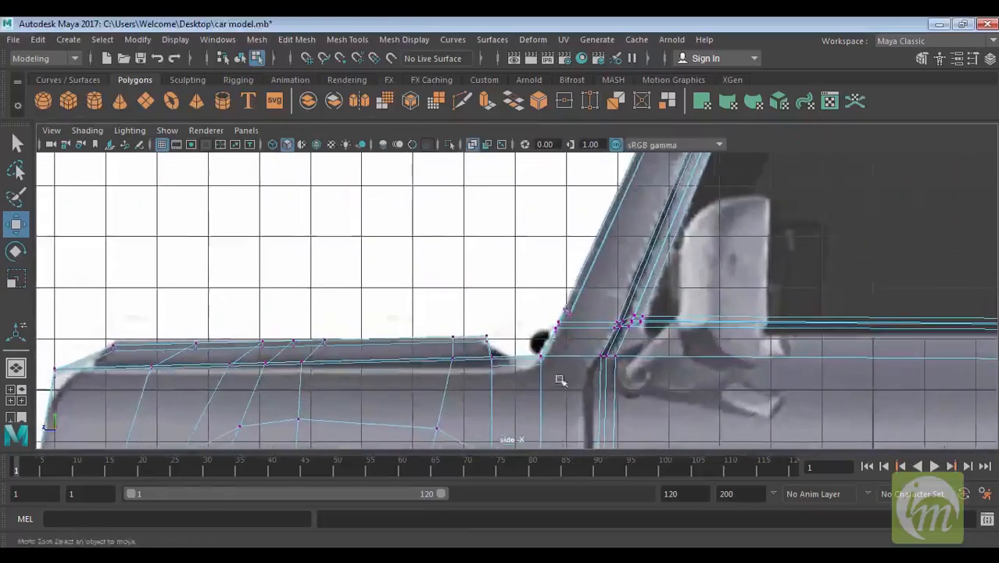
pyautogui.moveTo(561, 281); pyautogui.dragTo(522, 279)
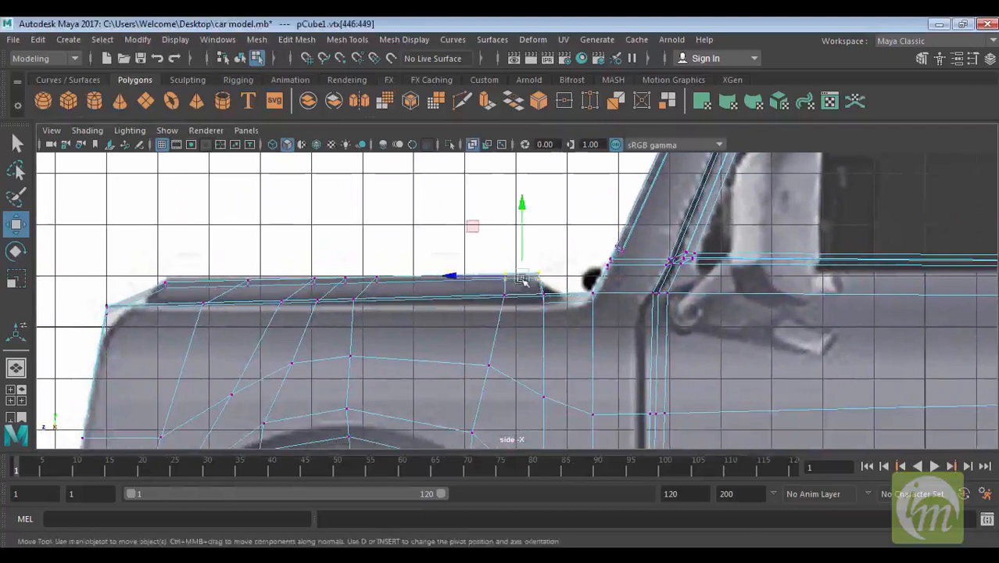
pyautogui.moveTo(459, 278); pyautogui.dragTo(444, 279)
pyautogui.moveTo(554, 306)
pyautogui.mouseDown()
pyautogui.moveTo(519, 267)
pyautogui.moveTo(550, 290)
pyautogui.mouseUp()
pyautogui.press('space')
pyautogui.press('space')
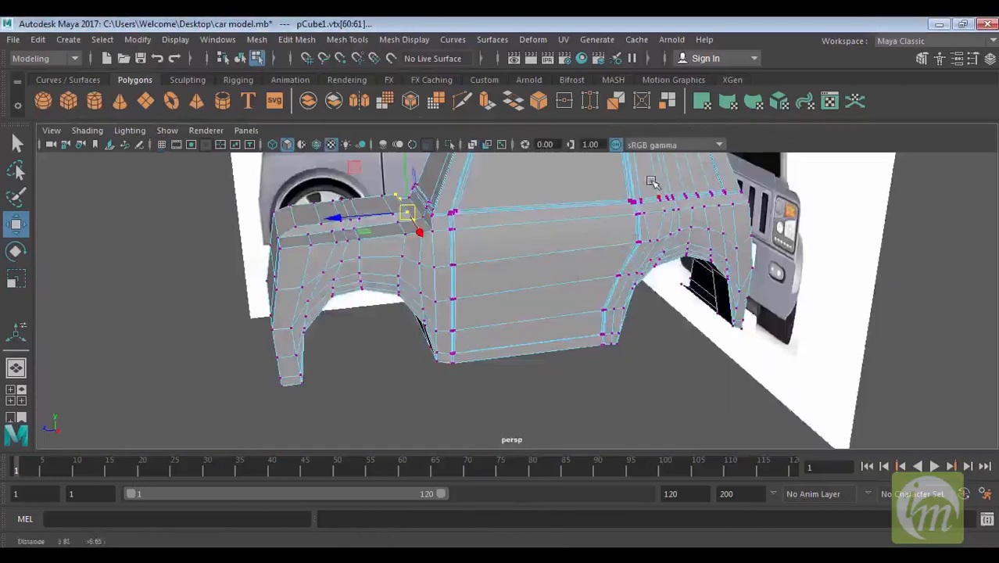
# Switch to edge selection and select the two opposing bottom border edges on either side of the front wheel opening.
pyautogui.scroll(-4, 653, 185)
pyautogui.moveTo(702, 153); pyautogui.dragTo(702, 157, button='right')
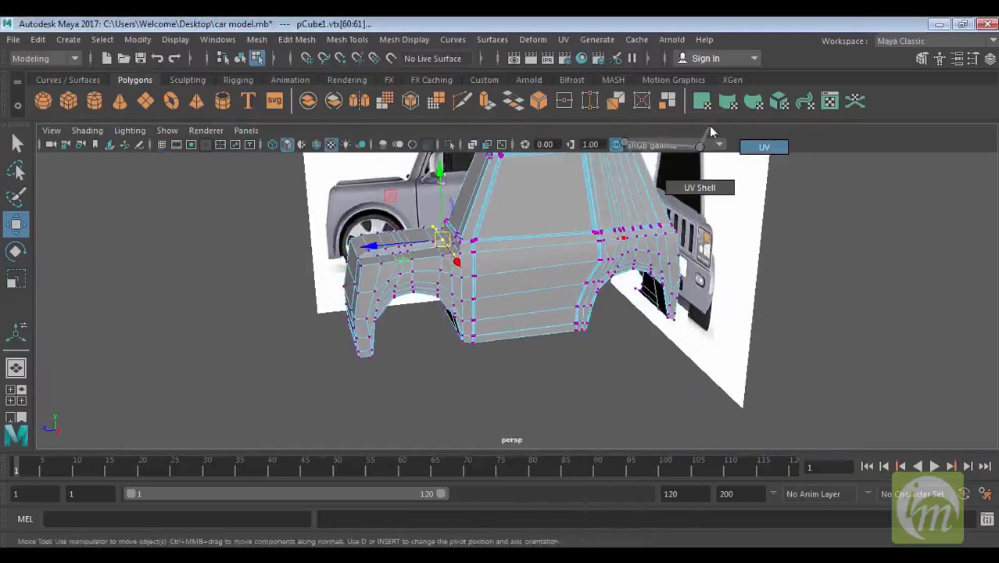
pyautogui.keyDown('alt'); pyautogui.moveTo(740, 294); pyautogui.dragTo(603, 253); pyautogui.keyUp('alt')
pyautogui.keyDown('alt'); pyautogui.moveTo(485, 228); pyautogui.dragTo(478, 270); pyautogui.keyUp('alt')
pyautogui.keyDown('alt'); pyautogui.moveTo(511, 262); pyautogui.dragTo(595, 263, button='middle'); pyautogui.keyUp('alt')
pyautogui.keyDown('alt'); pyautogui.moveTo(594, 262); pyautogui.dragTo(529, 227); pyautogui.keyUp('alt')
pyautogui.moveTo(529, 227); pyautogui.dragTo(538, 109, button='right')
pyautogui.click(532, 236)
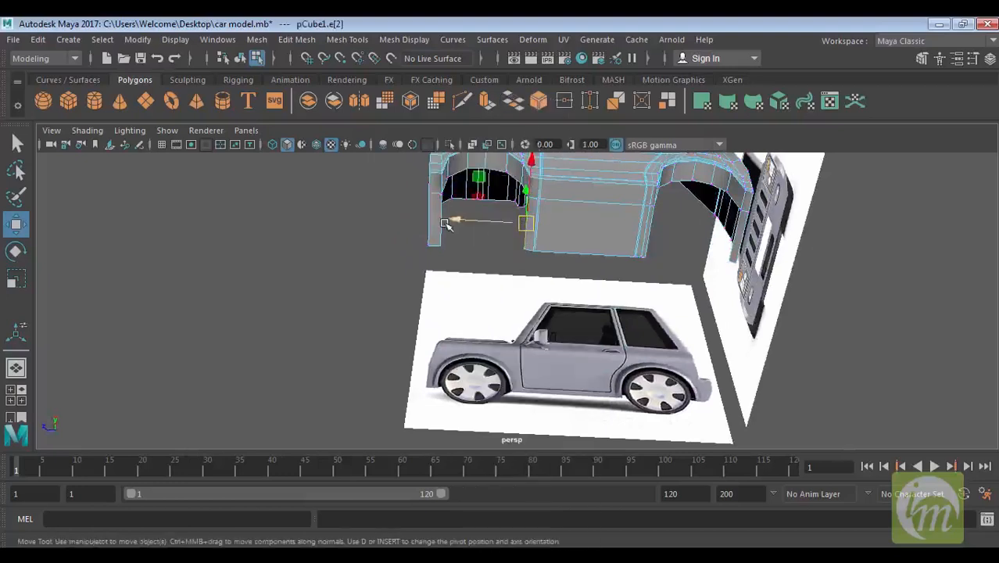
pyautogui.keyDown('alt'); pyautogui.moveTo(442, 229); pyautogui.dragTo(578, 281); pyautogui.keyUp('alt')
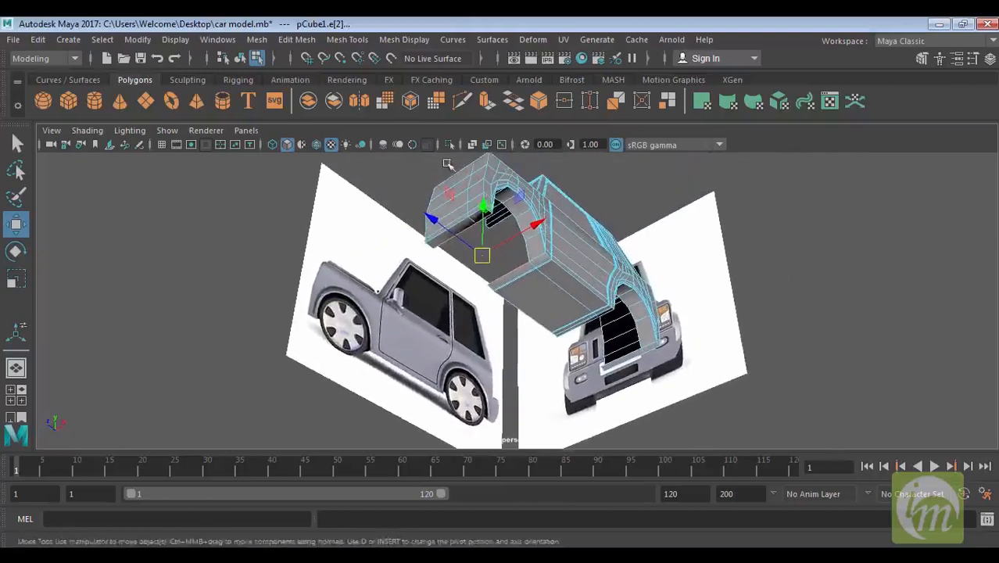
# Reset the Bridge options to a linear path with 0 divisions and bridge the selected edges beneath the front wheel opening.
pyautogui.click(295, 40)
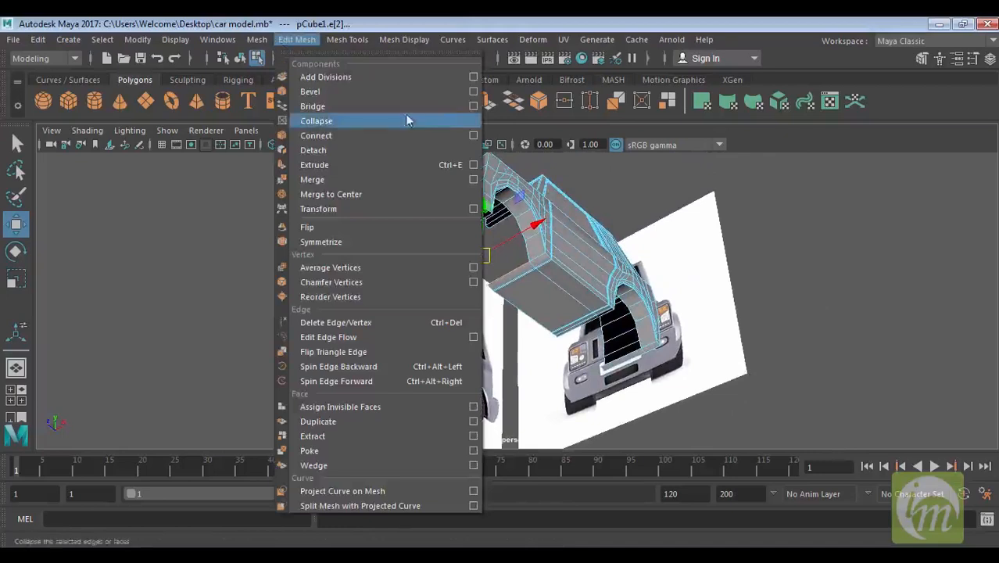
pyautogui.click(472, 107)
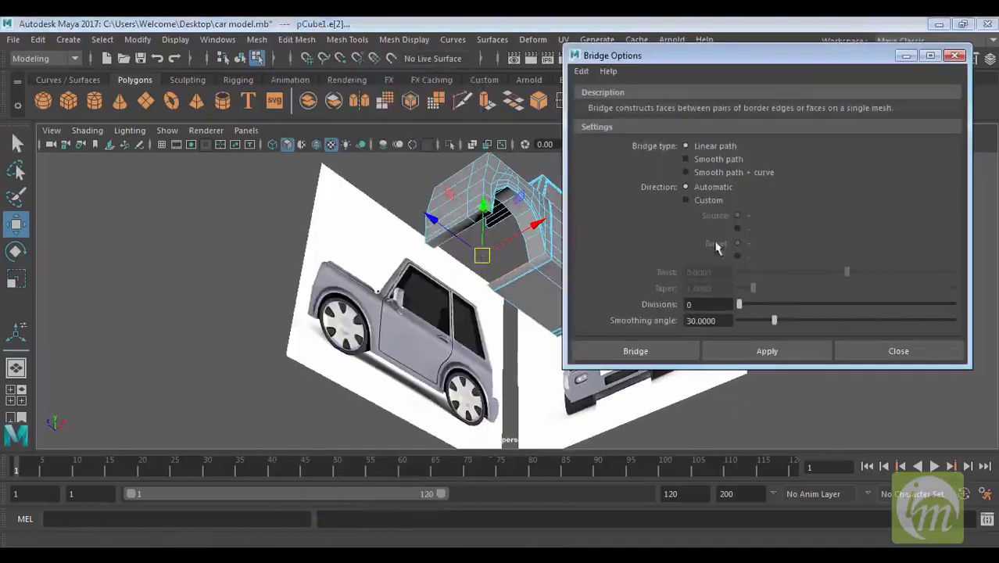
pyautogui.keyDown('alt'); pyautogui.moveTo(439, 228); pyautogui.dragTo(352, 218, button='middle'); pyautogui.keyUp('alt')
pyautogui.click(581, 71)
pyautogui.click(613, 98)
pyautogui.click(748, 355)
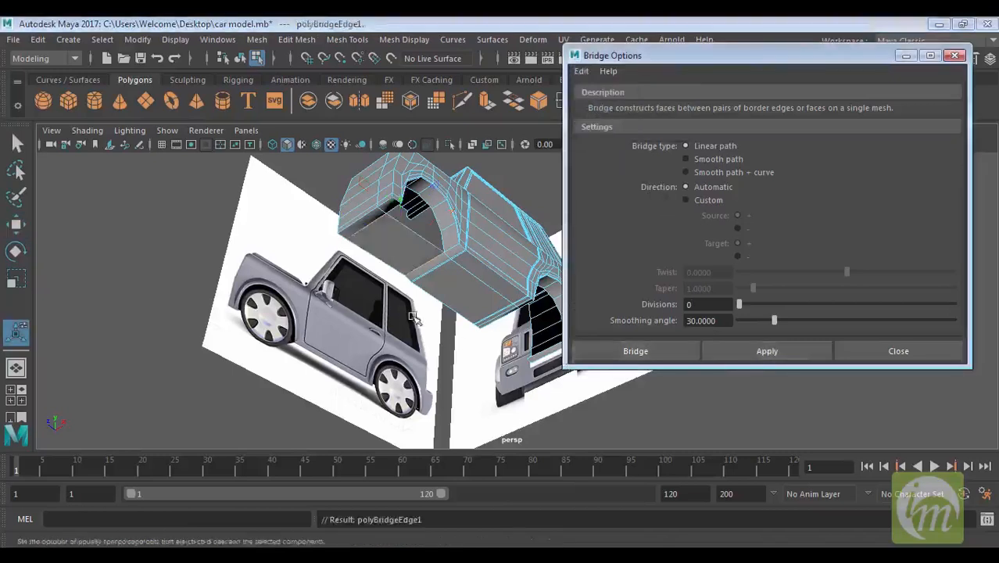
# Select the opposing bottom edges of the rear wheel opening and bridge them with 2 divisions.
pyautogui.keyDown('alt'); pyautogui.moveTo(437, 313); pyautogui.dragTo(356, 272); pyautogui.keyUp('alt')
pyautogui.keyDown('alt'); pyautogui.moveTo(471, 330); pyautogui.dragTo(320, 261); pyautogui.keyUp('alt')
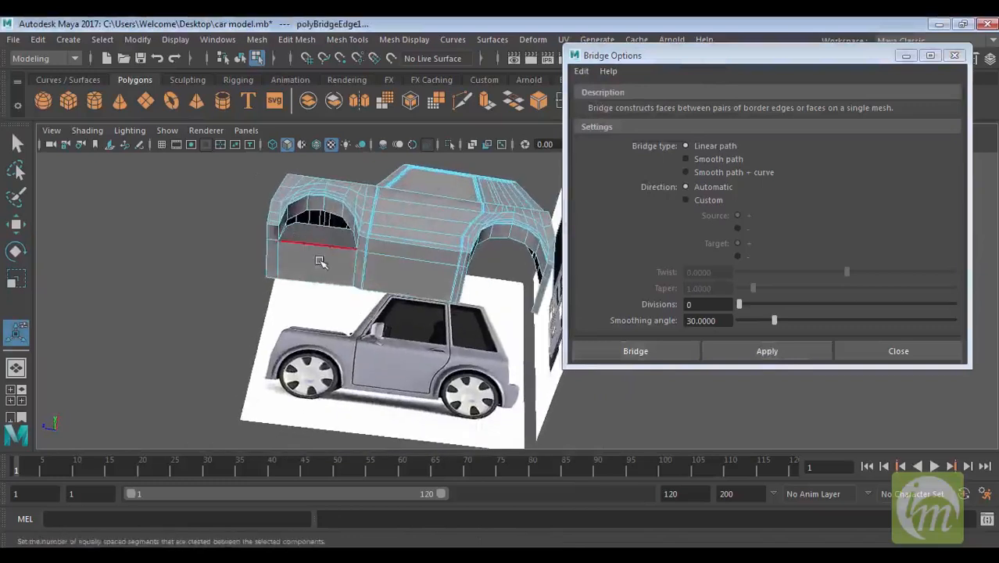
pyautogui.keyDown('alt'); pyautogui.moveTo(461, 289); pyautogui.dragTo(363, 332); pyautogui.keyUp('alt')
pyautogui.click(379, 201)
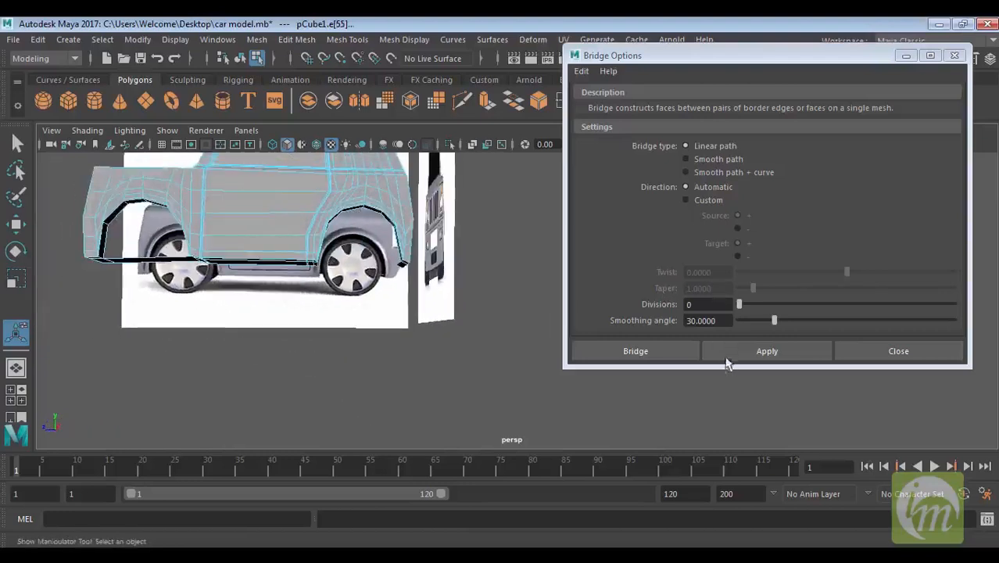
pyautogui.moveTo(723, 308); pyautogui.dragTo(600, 305)
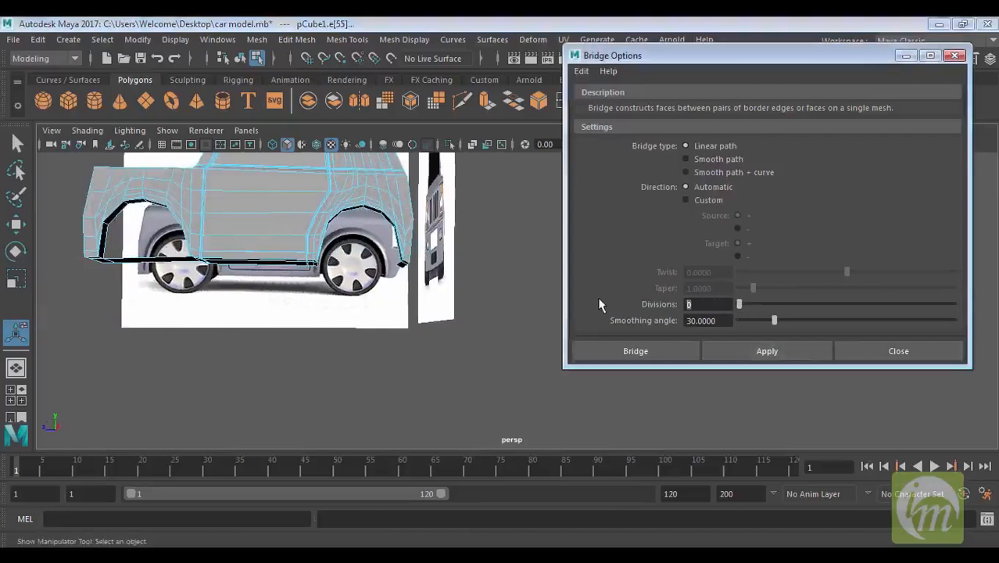
pyautogui.click(751, 362)
pyautogui.keyDown('alt'); pyautogui.moveTo(478, 337); pyautogui.dragTo(354, 310); pyautogui.keyUp('alt')
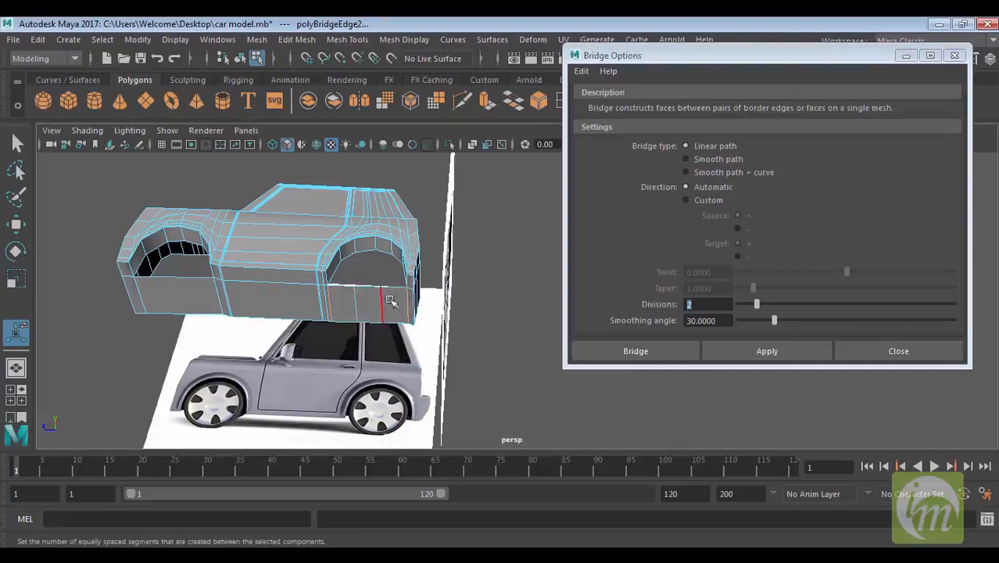
pyautogui.moveTo(404, 295)
pyautogui.keyDown('alt'); pyautogui.mouseDown()
pyautogui.moveTo(384, 345)
pyautogui.moveTo(457, 353)
pyautogui.moveTo(397, 297)
pyautogui.moveTo(428, 390)
pyautogui.moveTo(390, 290)
pyautogui.moveTo(423, 350)
pyautogui.moveTo(390, 288)
pyautogui.mouseUp(); pyautogui.keyUp('alt')
# Select the inner border edges of the rear wheel arch, close the Bridge options and fill the hole.
pyautogui.moveTo(383, 272); pyautogui.dragTo(380, 102, button='right')
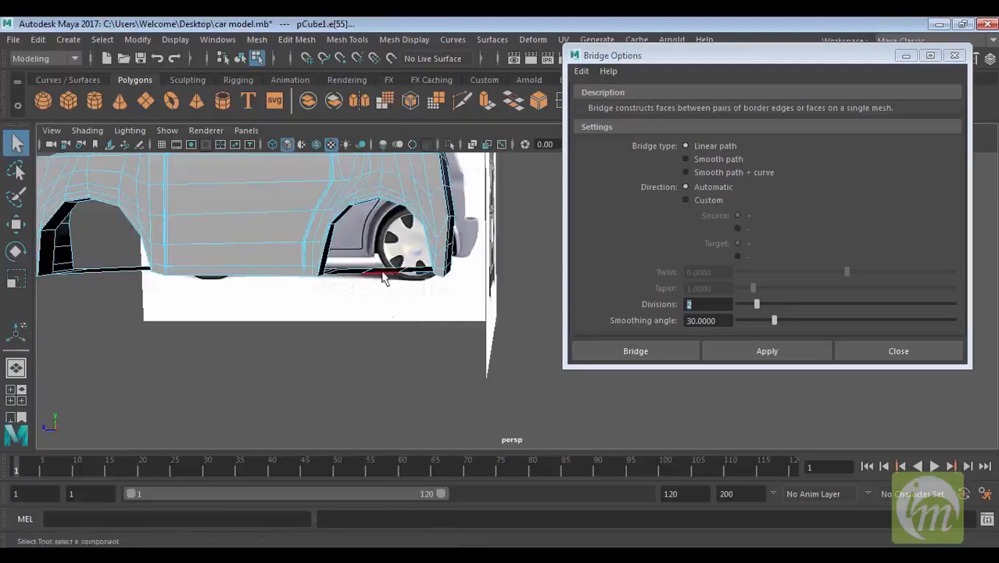
pyautogui.keyDown('alt'); pyautogui.moveTo(383, 285); pyautogui.dragTo(381, 254); pyautogui.keyUp('alt')
pyautogui.click(955, 56)
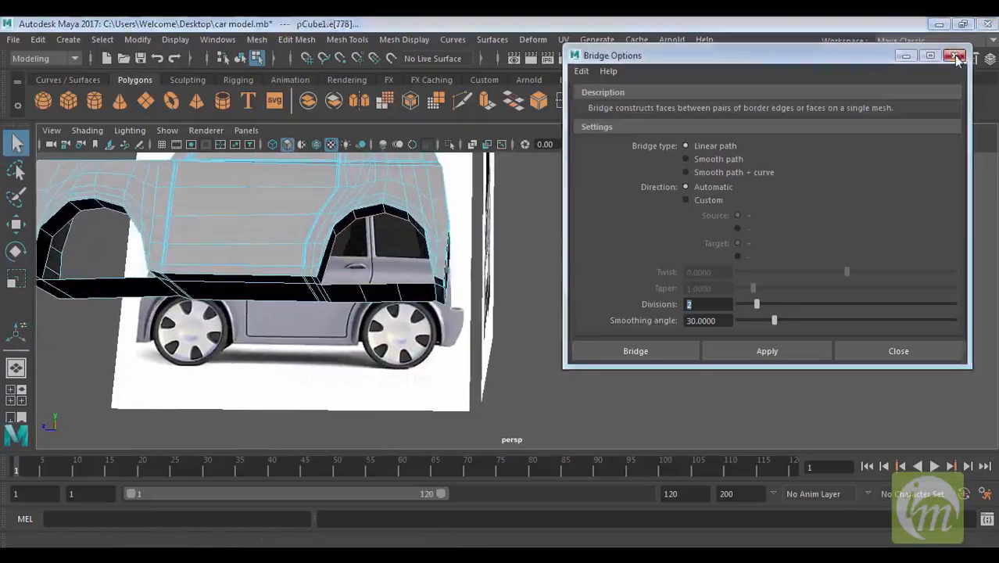
pyautogui.click(258, 40)
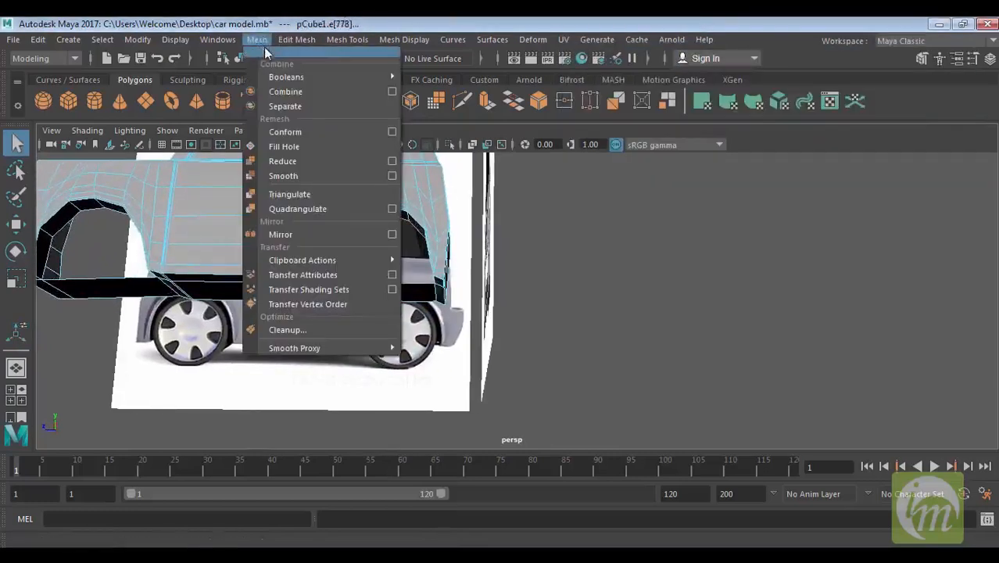
pyautogui.click(304, 160)
# Select the inner border edge loop of the front wheel arch and fill its hole.
pyautogui.keyDown('alt'); pyautogui.moveTo(633, 280); pyautogui.dragTo(511, 312); pyautogui.keyUp('alt')
pyautogui.keyDown('alt'); pyautogui.moveTo(447, 307); pyautogui.dragTo(734, 348, button='middle'); pyautogui.keyUp('alt')
pyautogui.doubleClick(349, 310)
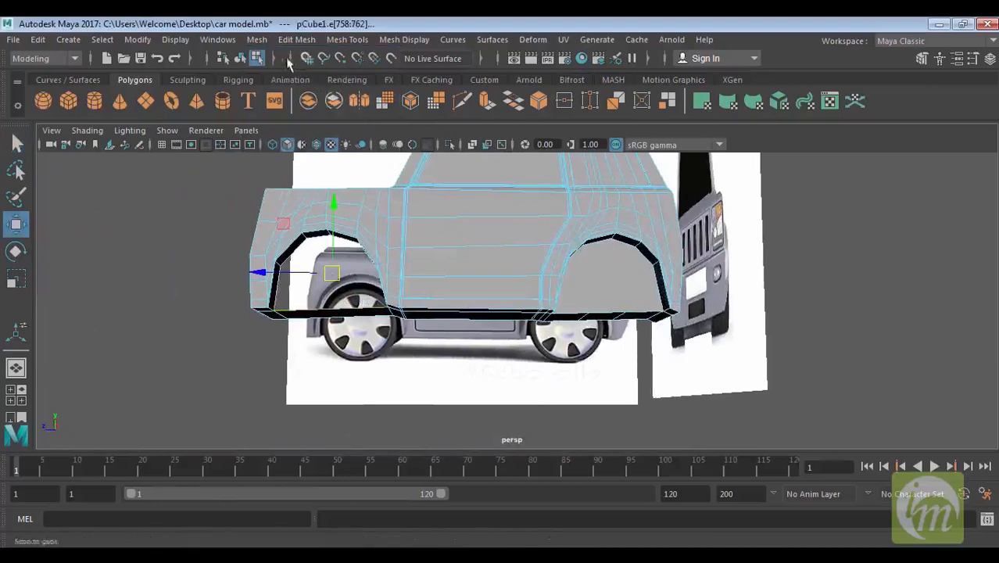
pyautogui.click(258, 39)
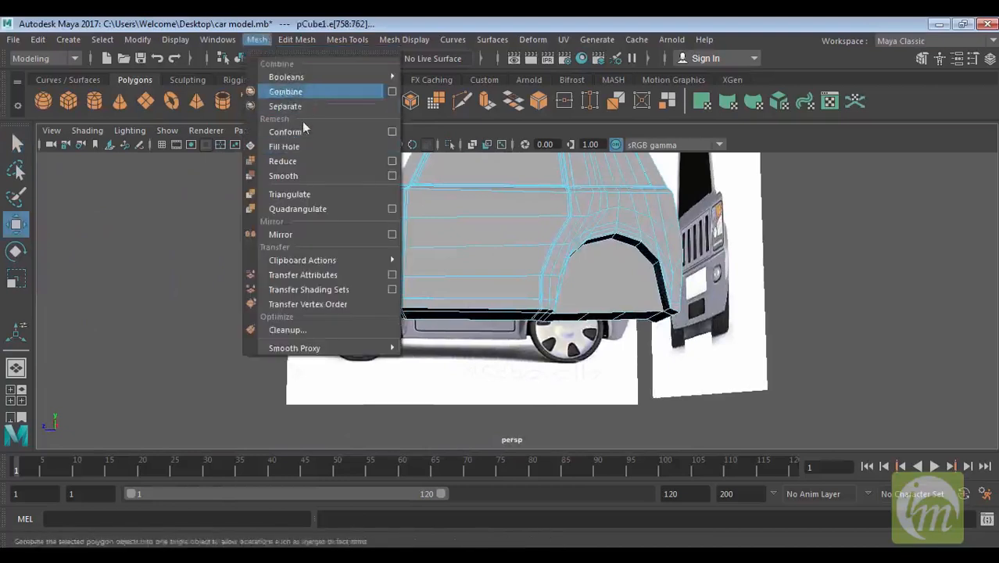
pyautogui.click(316, 149)
pyautogui.keyDown('alt'); pyautogui.moveTo(383, 239); pyautogui.dragTo(435, 258); pyautogui.keyUp('alt')
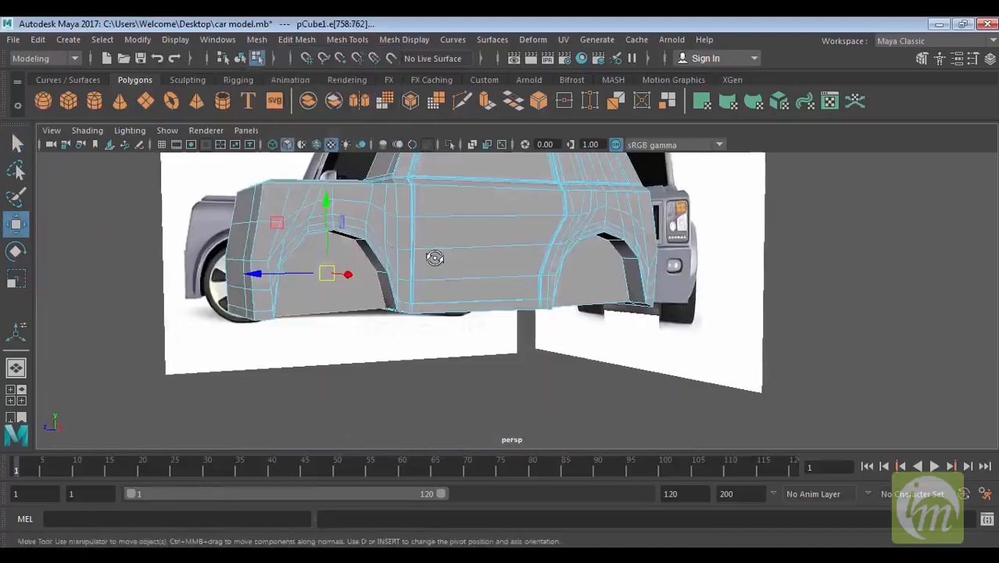
# Turn on the smooth preview of the car body and examine the filled wheel arches and underside.
pyautogui.press('3')
pyautogui.click(796, 326)
pyautogui.keyDown('alt'); pyautogui.moveTo(795, 326); pyautogui.dragTo(715, 310); pyautogui.keyUp('alt')
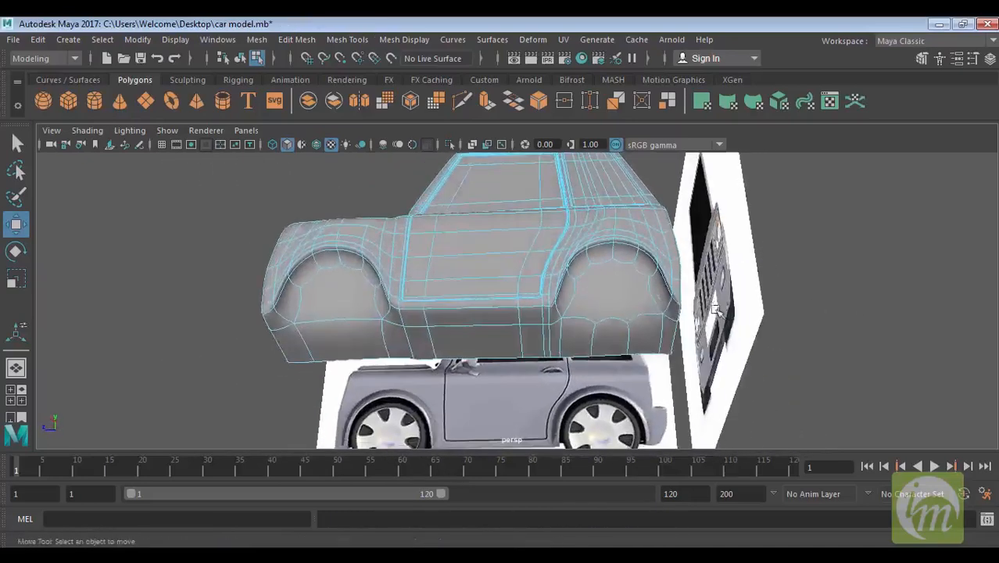
pyautogui.keyDown('alt'); pyautogui.moveTo(659, 297); pyautogui.dragTo(637, 242); pyautogui.keyUp('alt')
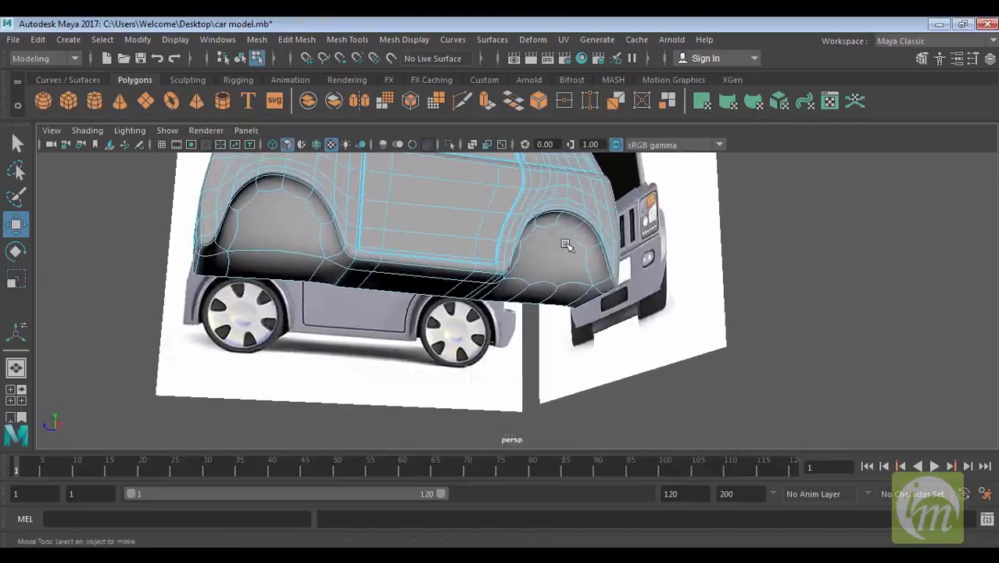
# Insert supporting edge loops around the wheel arches and lengthwise along the underside near the inner arch walls, previewing the mesh smoothed.
pyautogui.click(296, 39)
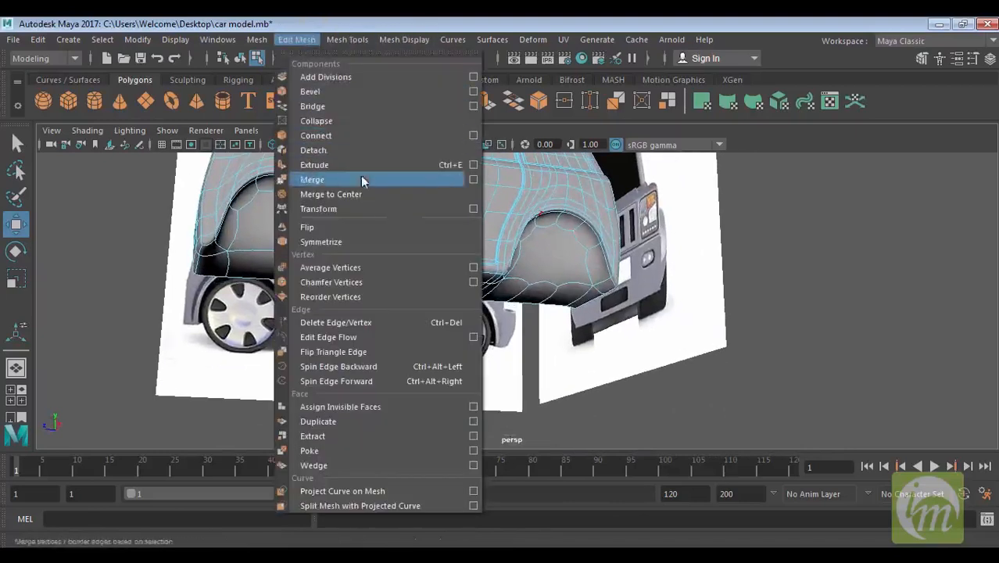
pyautogui.moveTo(347, 39)
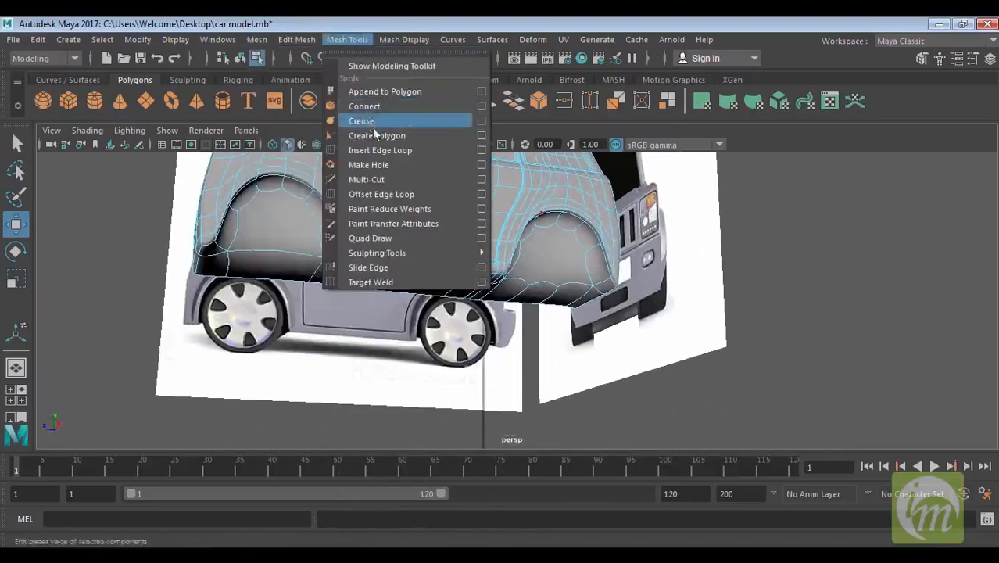
pyautogui.click(385, 150)
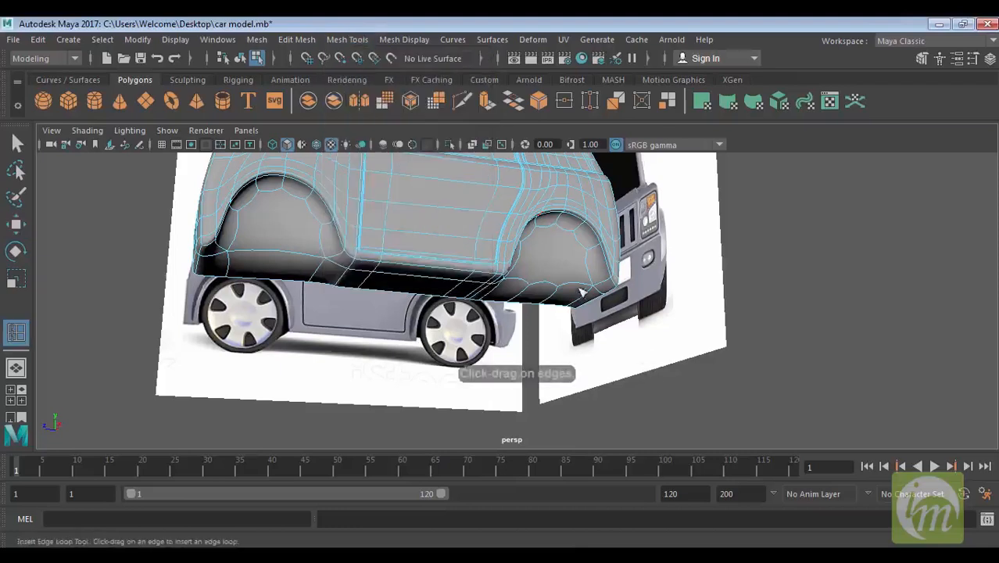
pyautogui.moveTo(602, 286); pyautogui.dragTo(652, 286)
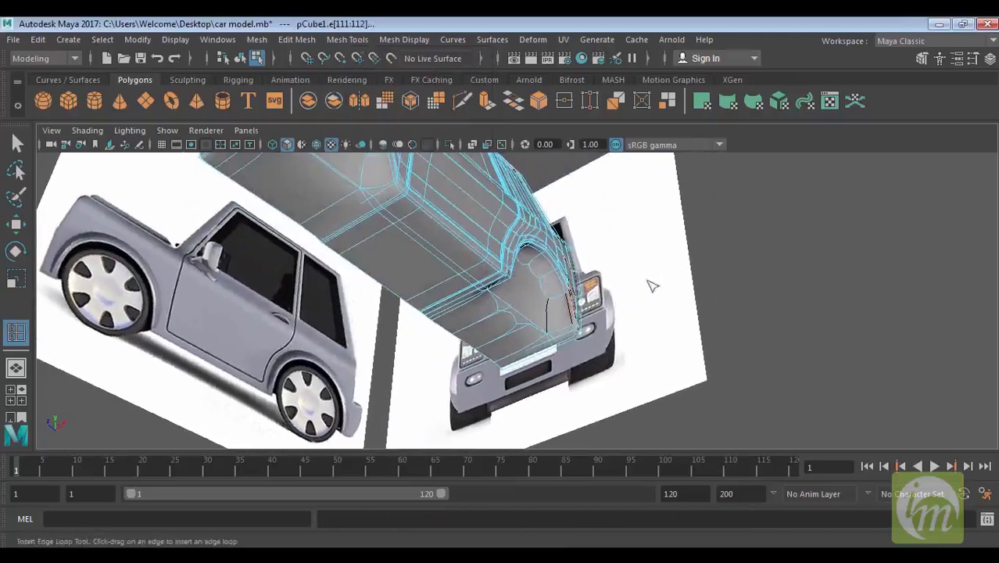
pyautogui.press('1')
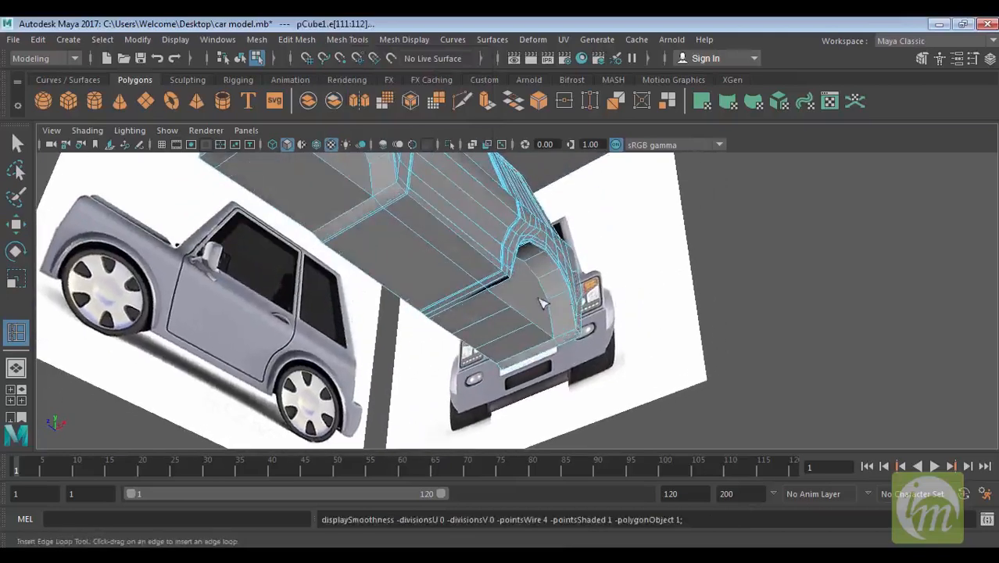
pyautogui.moveTo(560, 298); pyautogui.dragTo(428, 288)
pyautogui.press('3')
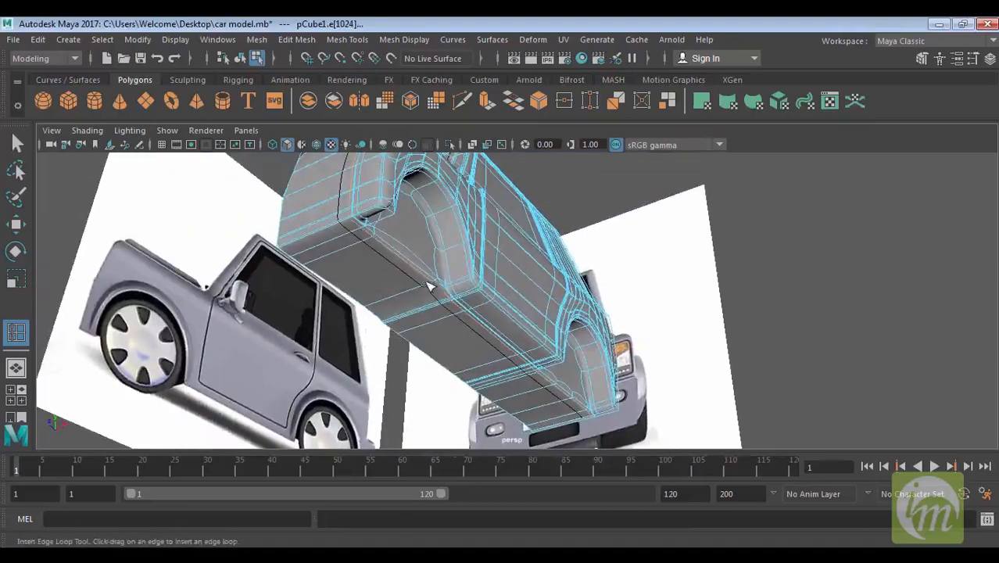
pyautogui.moveTo(460, 251); pyautogui.dragTo(445, 255)
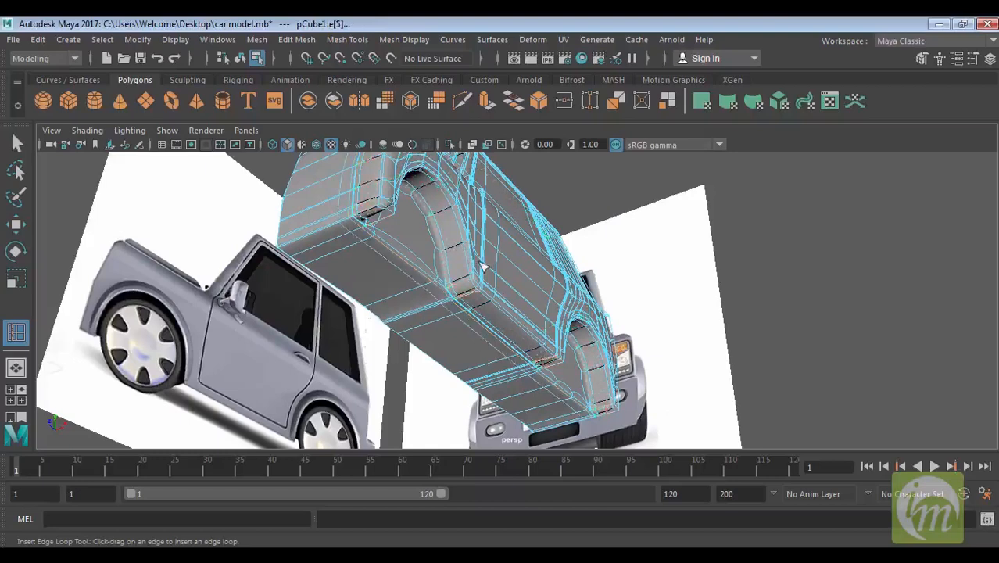
pyautogui.hotkey('ctrl', 'z')
pyautogui.click(17, 145)
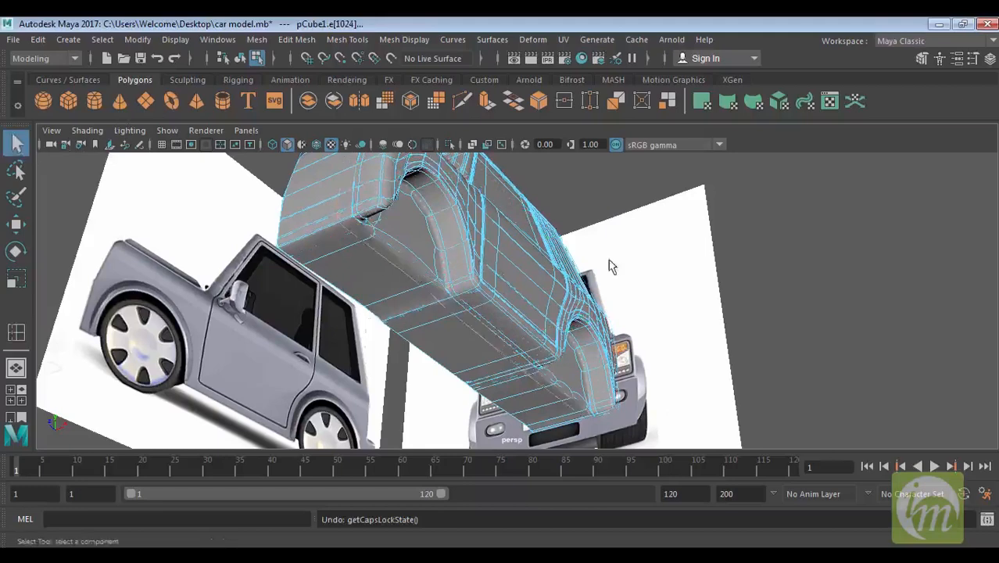
# Return to object selection and examine the smoothed car body from the side against the reference images.
pyautogui.keyDown('alt'); pyautogui.moveTo(608, 263); pyautogui.dragTo(504, 286); pyautogui.keyUp('alt')
pyautogui.press('F8')
pyautogui.click(594, 392)
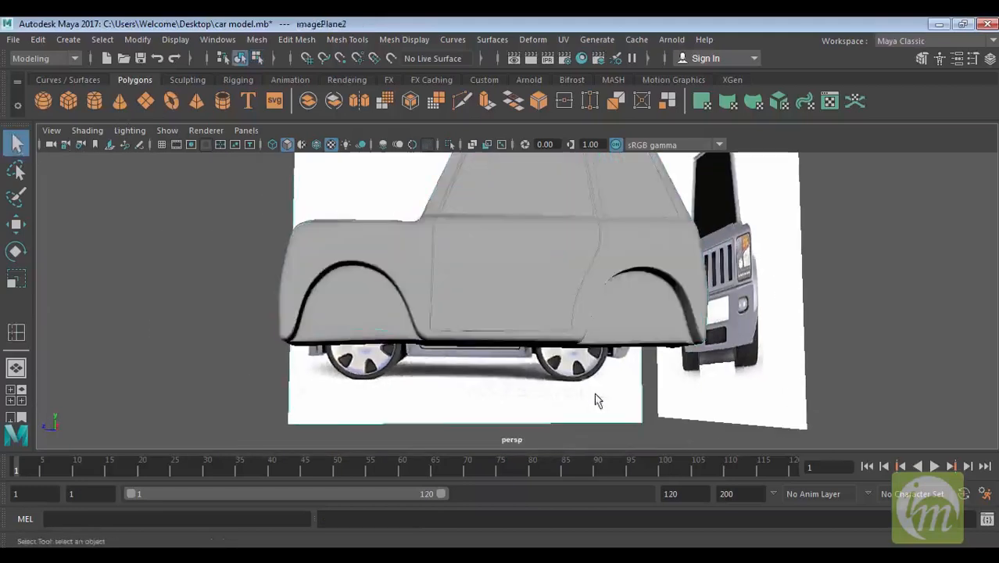
pyautogui.scroll(2, 608, 370)
pyautogui.scroll(-3, 605, 364)
pyautogui.keyDown('alt'); pyautogui.moveTo(584, 351); pyautogui.dragTo(586, 372); pyautogui.keyUp('alt')
pyautogui.click(579, 273)
pyautogui.keyDown('alt'); pyautogui.moveTo(580, 273); pyautogui.dragTo(649, 347); pyautogui.keyUp('alt')
# Check the car body's outline and wheel arches against the reference image in the side view.
pyautogui.press('space')
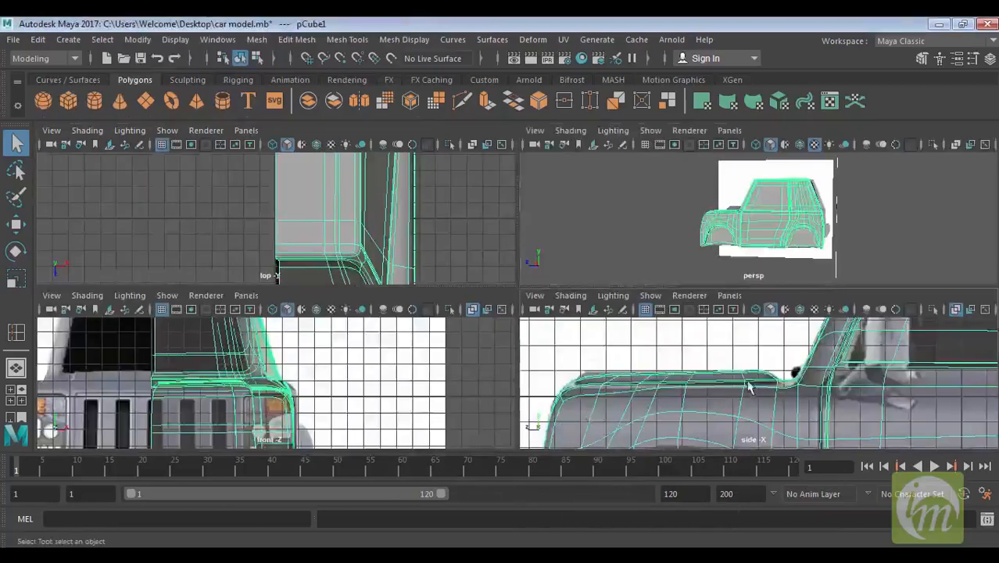
pyautogui.press('space')
pyautogui.scroll(-5, 729, 340)
pyautogui.keyDown('alt'); pyautogui.moveTo(833, 392); pyautogui.dragTo(713, 339, button='middle'); pyautogui.keyUp('alt')
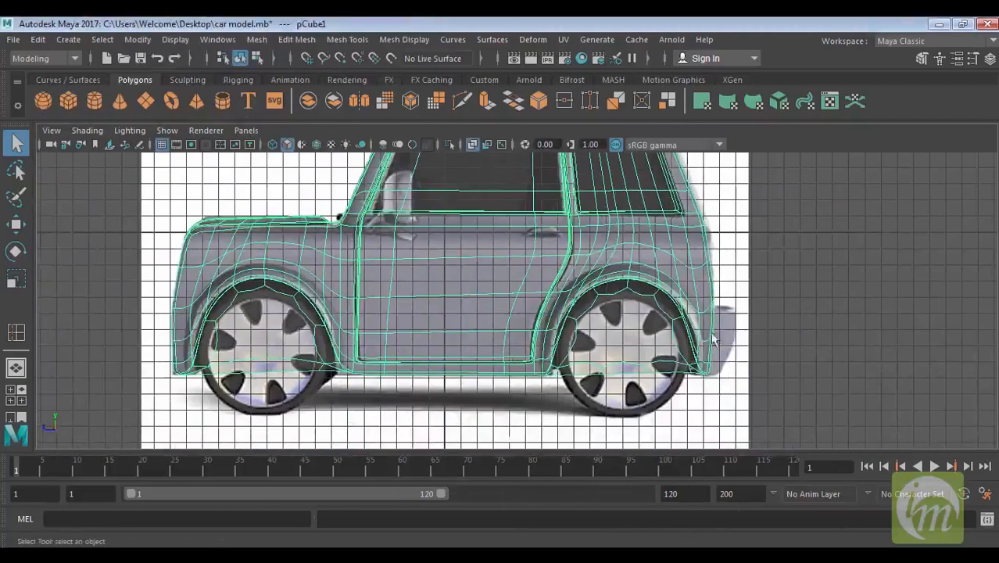
pyautogui.press('space')
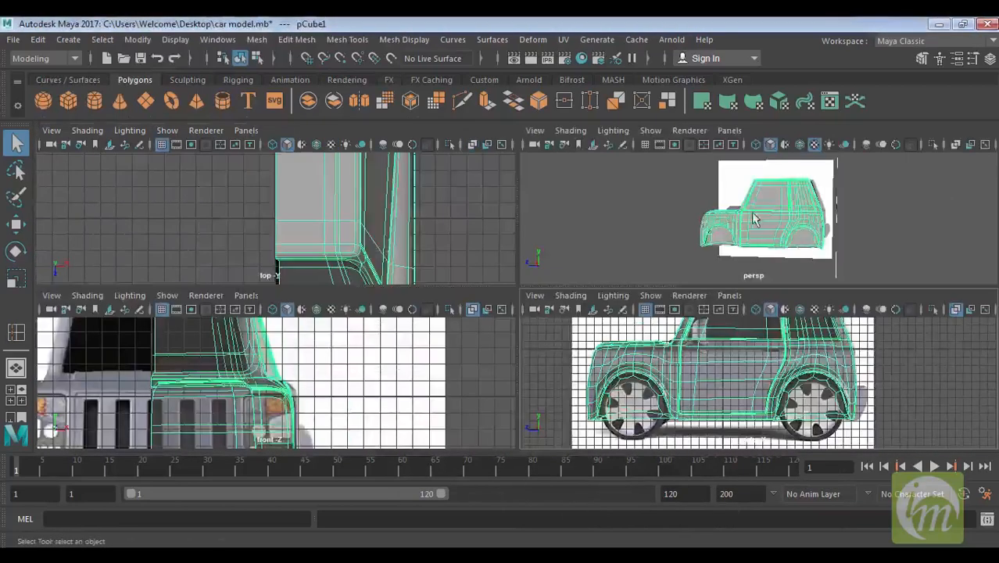
pyautogui.press('space')
pyautogui.keyDown('alt'); pyautogui.moveTo(761, 273); pyautogui.dragTo(655, 304); pyautogui.keyUp('alt')
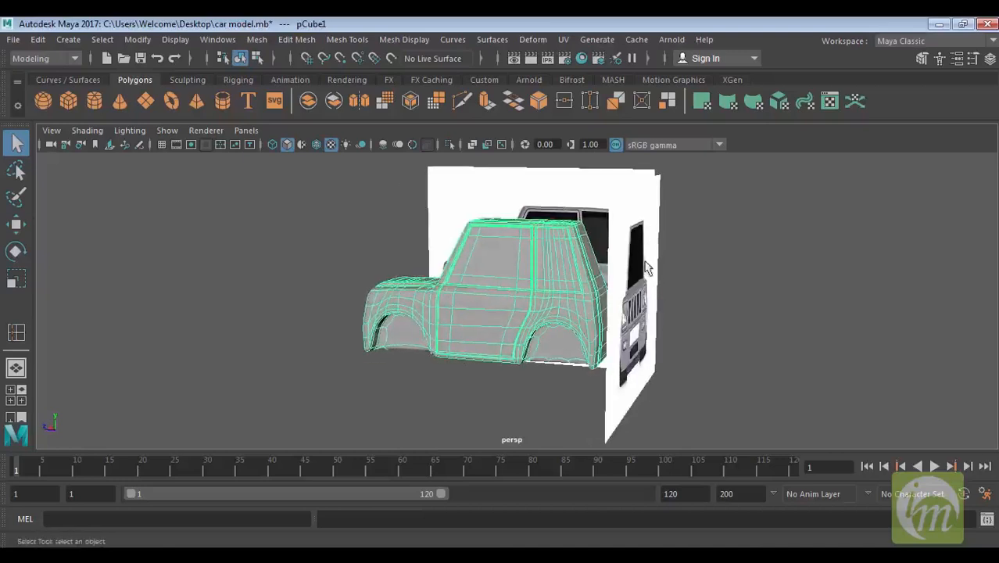
# Hide cameras in the perspective view, and try switching the display of image planes off and on.
pyautogui.click(639, 178)
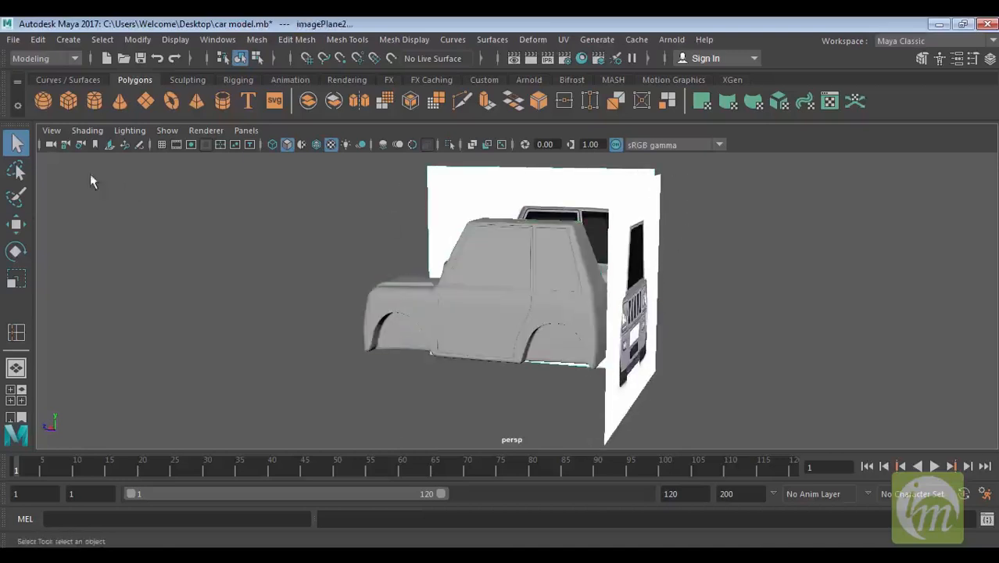
pyautogui.click(166, 130)
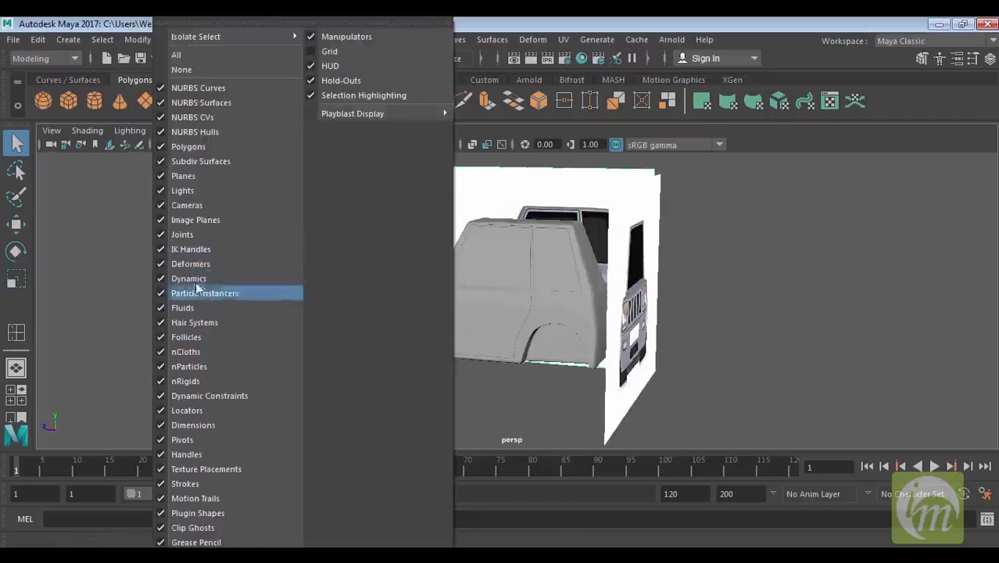
pyautogui.click(179, 208)
pyautogui.click(166, 130)
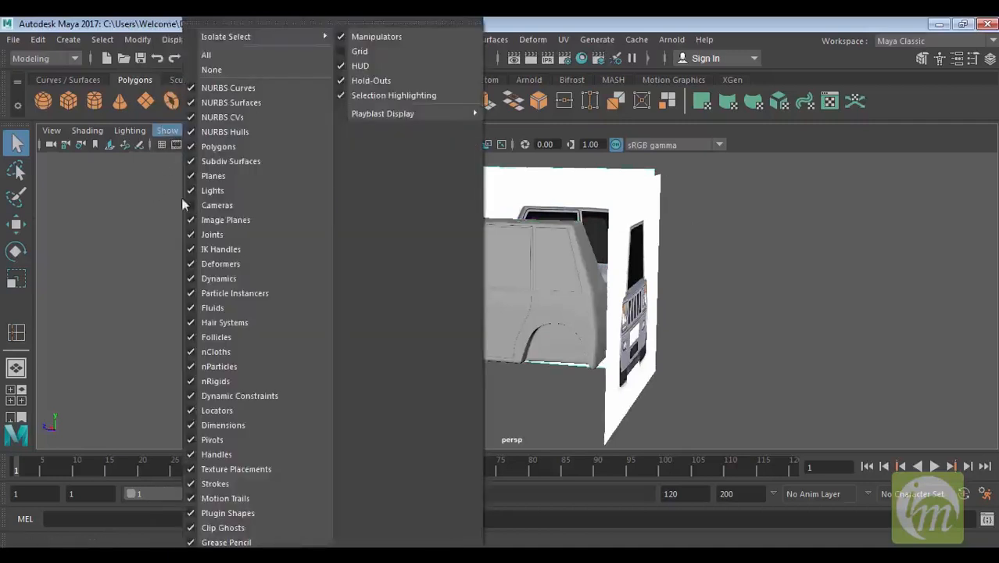
pyautogui.click(191, 222)
pyautogui.click(167, 130)
pyautogui.click(191, 218)
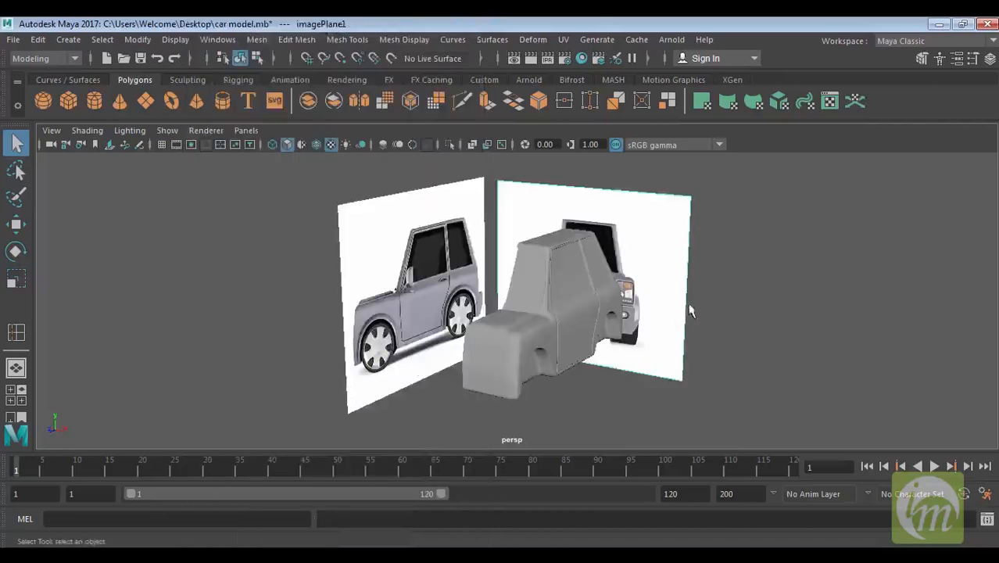
# Set the display mode of the front reference image plane to None in its attributes.
pyautogui.keyDown('alt'); pyautogui.moveTo(690, 309); pyautogui.dragTo(711, 321); pyautogui.keyUp('alt')
pyautogui.keyDown('alt'); pyautogui.moveTo(773, 249); pyautogui.dragTo(666, 343); pyautogui.keyUp('alt')
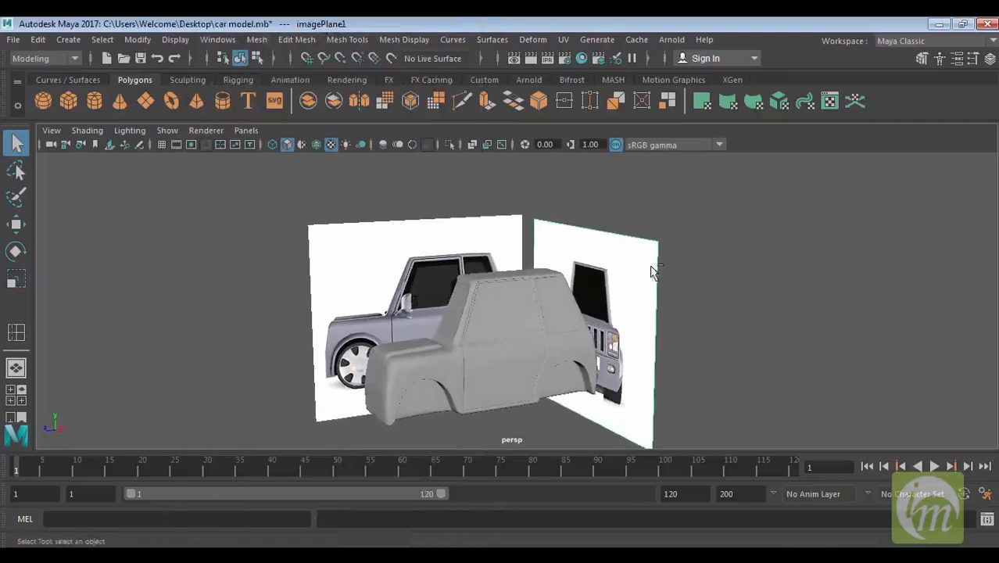
pyautogui.hotkey('ctrl', 'a')
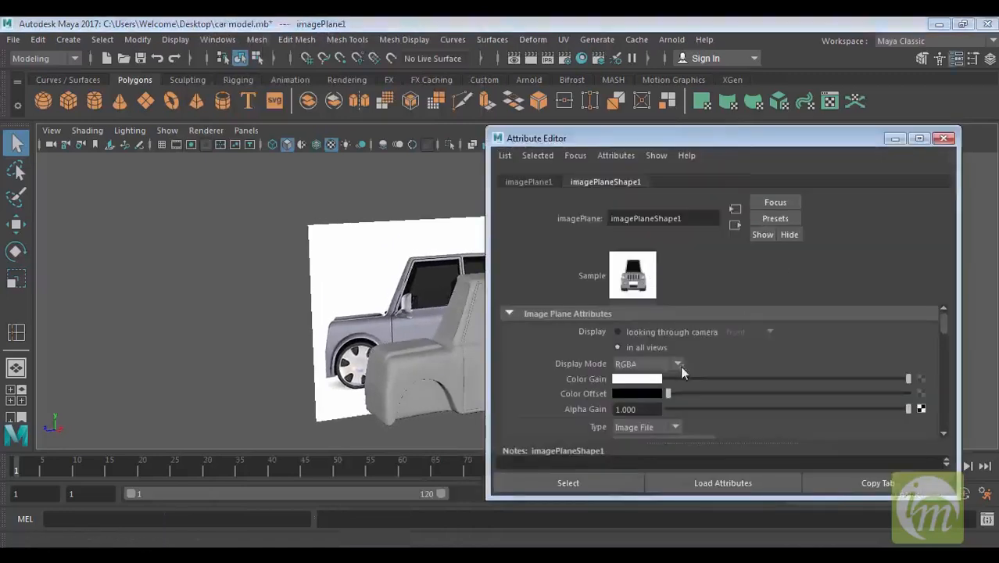
pyautogui.click(680, 365)
pyautogui.click(640, 378)
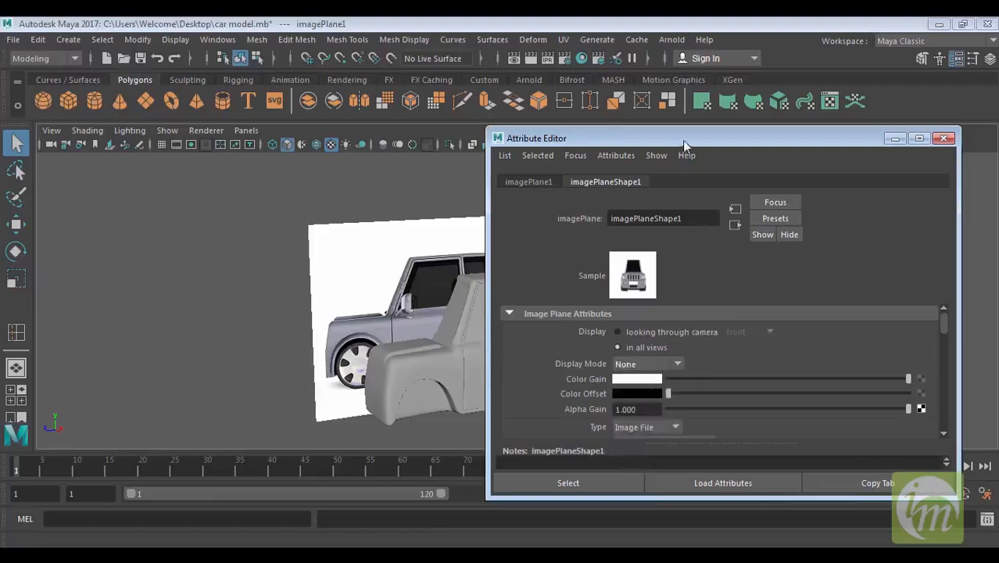
pyautogui.moveTo(682, 140); pyautogui.dragTo(879, 133)
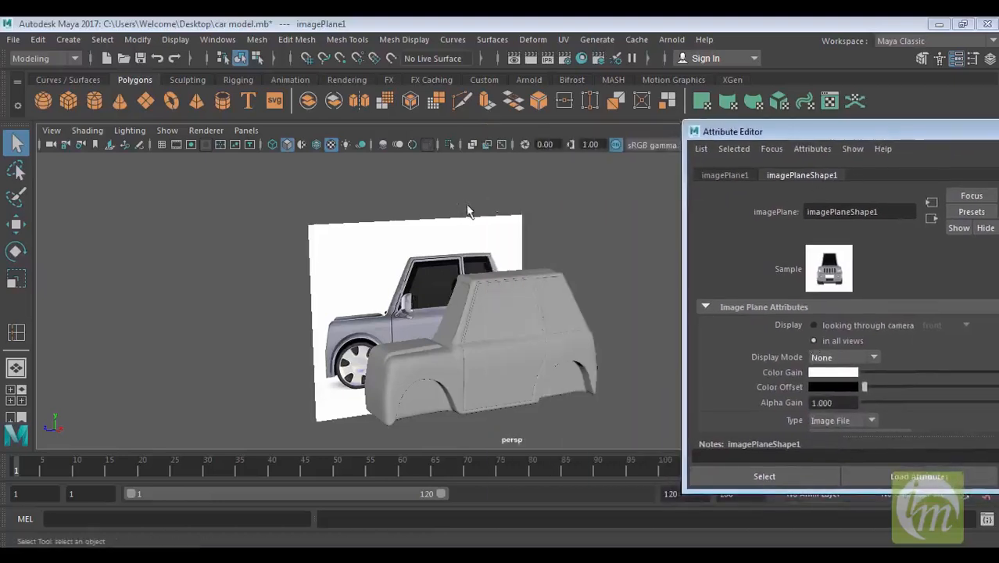
# Set the side reference image plane's display mode to None, select the car body and close the Attribute Editor.
pyautogui.click(527, 237)
pyautogui.click(872, 359)
pyautogui.click(832, 374)
pyautogui.moveTo(923, 133); pyautogui.dragTo(637, 144)
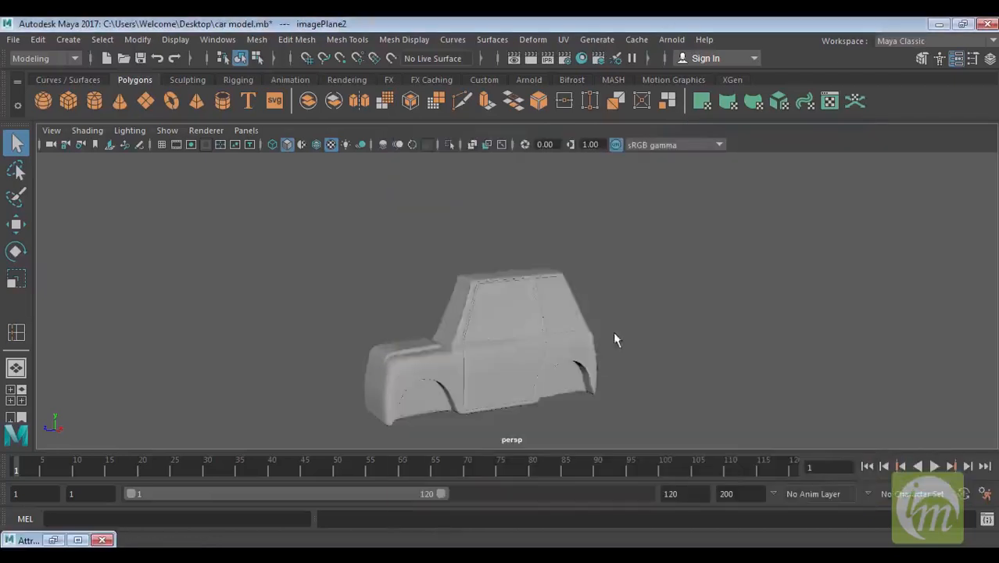
pyautogui.keyDown('alt'); pyautogui.moveTo(612, 331); pyautogui.dragTo(664, 311); pyautogui.keyUp('alt')
pyautogui.click(672, 315)
pyautogui.keyDown('alt'); pyautogui.moveTo(656, 272); pyautogui.dragTo(672, 342); pyautogui.keyUp('alt')
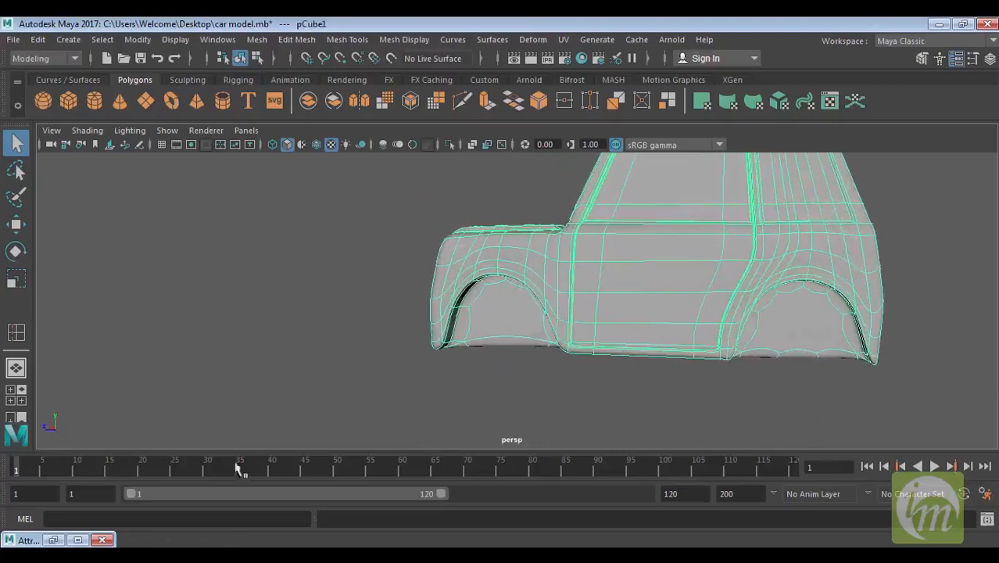
pyautogui.click(54, 539)
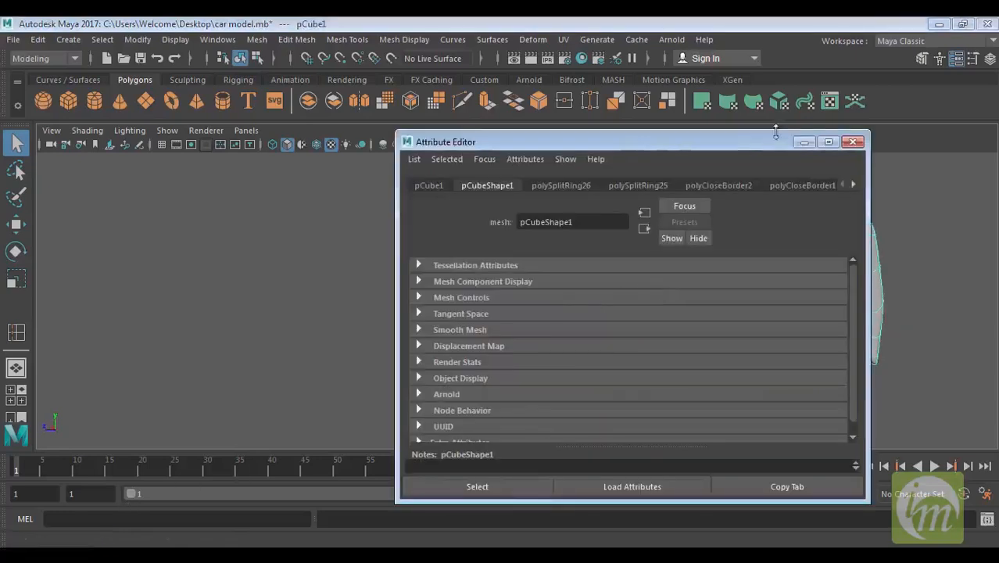
pyautogui.click(857, 143)
# Check the car body in the four-view layout and the side view without the reference images.
pyautogui.scroll(-5, 717, 271)
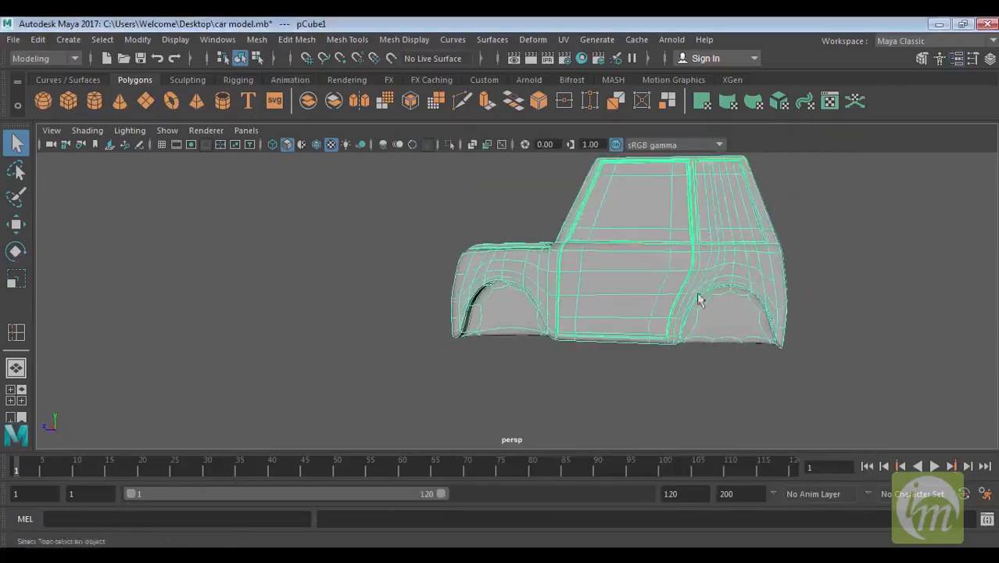
pyautogui.press('space')
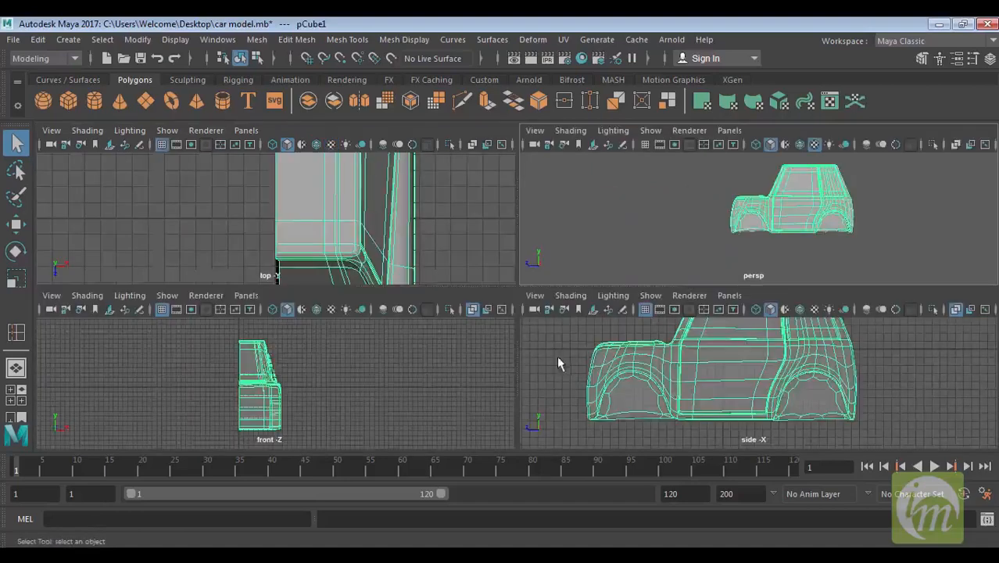
pyautogui.press('space')
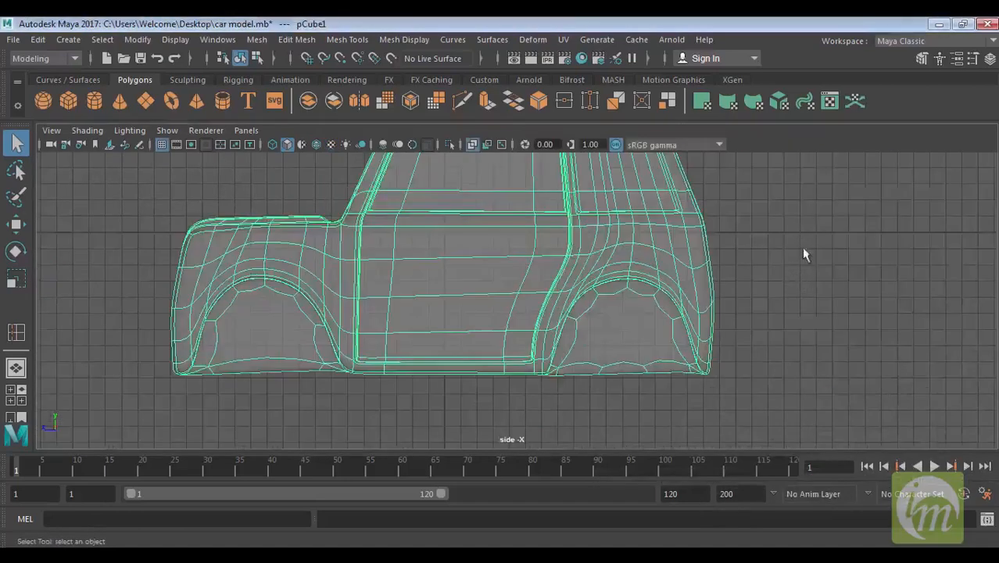
pyautogui.press('space')
pyautogui.press('space')
# Extrude the lower faces of the car's rear end outward as a bumper, with a local translate Z of 1.739.
pyautogui.keyDown('alt'); pyautogui.moveTo(824, 234); pyautogui.dragTo(712, 258); pyautogui.keyUp('alt')
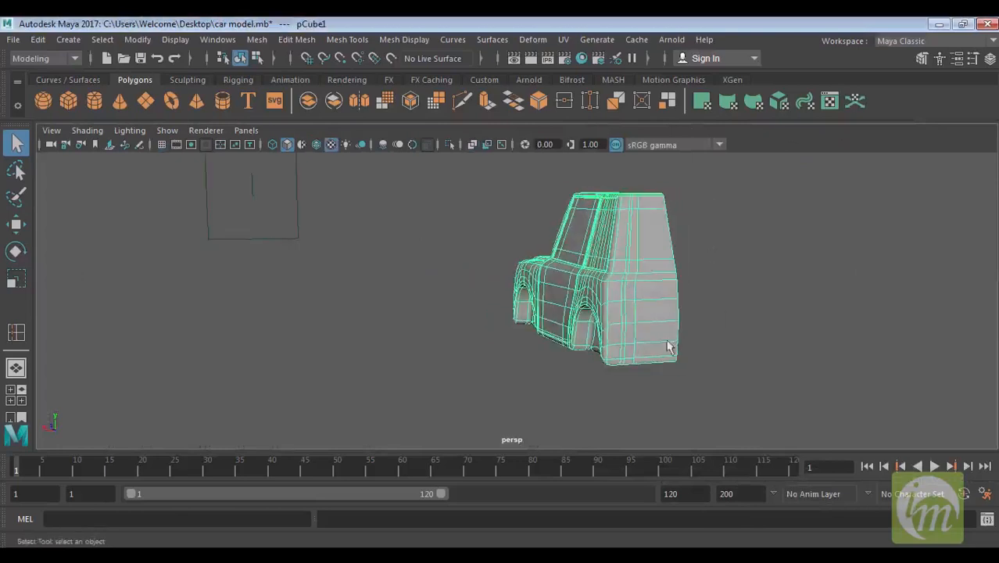
pyautogui.moveTo(649, 329); pyautogui.dragTo(649, 182, button='right')
pyautogui.keyDown('alt'); pyautogui.moveTo(724, 311); pyautogui.dragTo(733, 242, button='middle'); pyautogui.keyUp('alt')
pyautogui.moveTo(733, 243)
pyautogui.keyDown('alt'); pyautogui.mouseDown()
pyautogui.moveTo(751, 350)
pyautogui.moveTo(742, 238)
pyautogui.mouseUp(); pyautogui.keyUp('alt')
pyautogui.click(742, 238)
pyautogui.keyDown('shift'); pyautogui.click(710, 265); pyautogui.keyUp('shift')
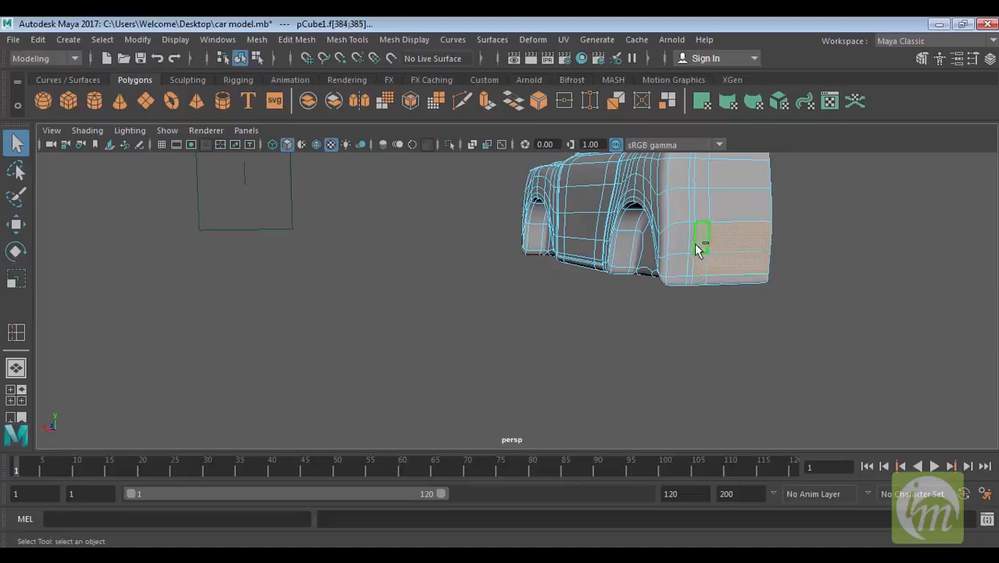
pyautogui.click(690, 266)
pyautogui.keyDown('alt'); pyautogui.moveTo(681, 268); pyautogui.dragTo(631, 243); pyautogui.keyUp('alt')
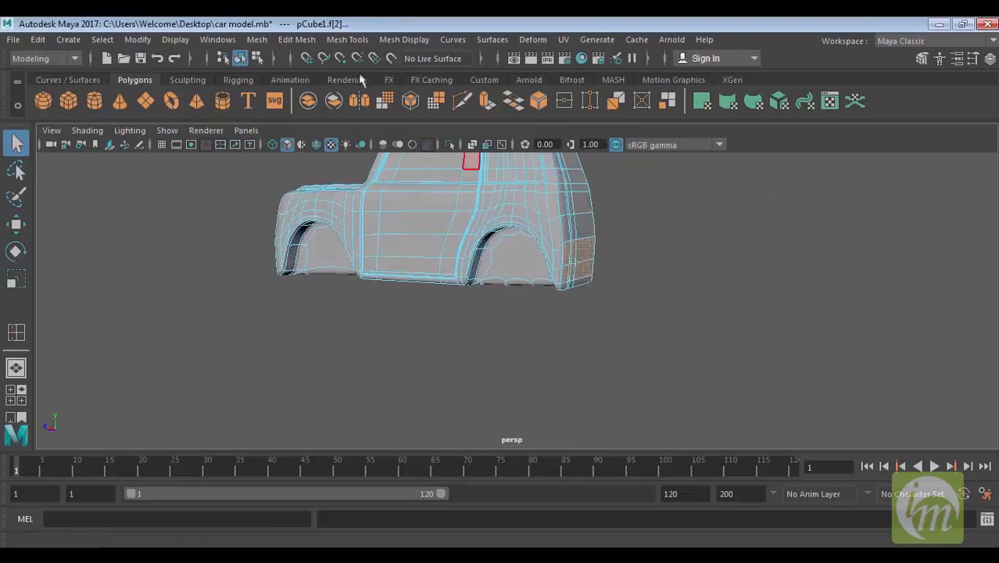
pyautogui.click(486, 102)
pyautogui.keyDown('alt'); pyautogui.moveTo(628, 254); pyautogui.dragTo(593, 254); pyautogui.keyUp('alt')
pyautogui.keyDown('alt'); pyautogui.moveTo(679, 260); pyautogui.dragTo(625, 291); pyautogui.keyUp('alt')
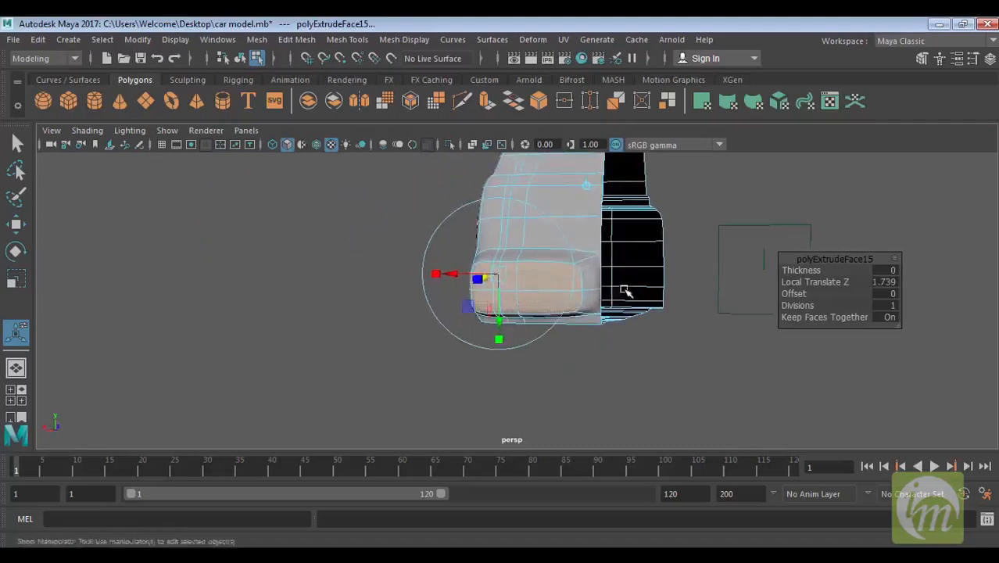
# Delete the bumper's end faces at the car's centre plane and move its middle rear vertices slightly backward.
pyautogui.click(591, 282)
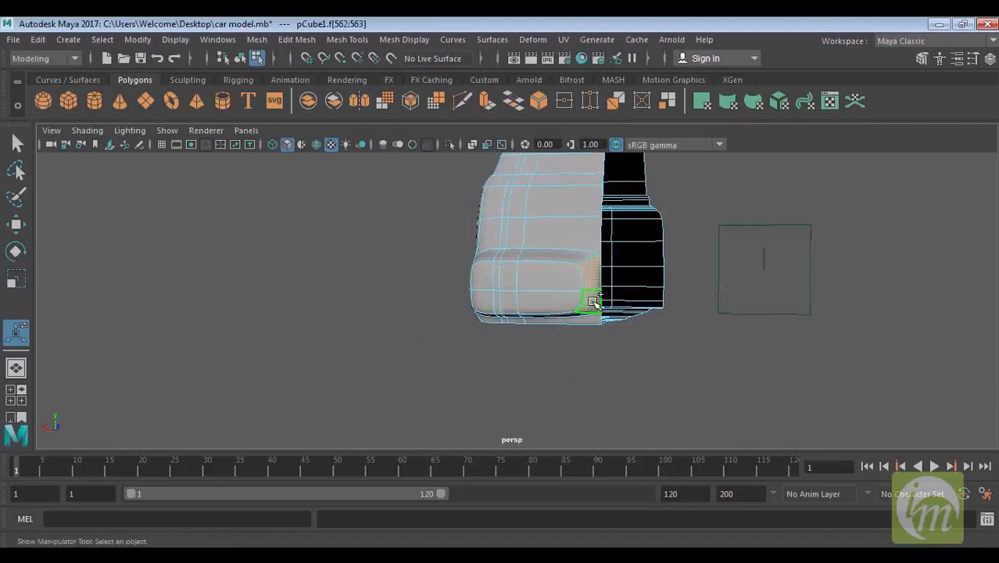
pyautogui.press('Delete')
pyautogui.keyDown('alt'); pyautogui.moveTo(657, 281); pyautogui.dragTo(857, 285); pyautogui.keyUp('alt')
pyautogui.moveTo(565, 290); pyautogui.dragTo(498, 143, button='right')
pyautogui.moveTo(546, 287); pyautogui.dragTo(584, 296)
pyautogui.press('w')
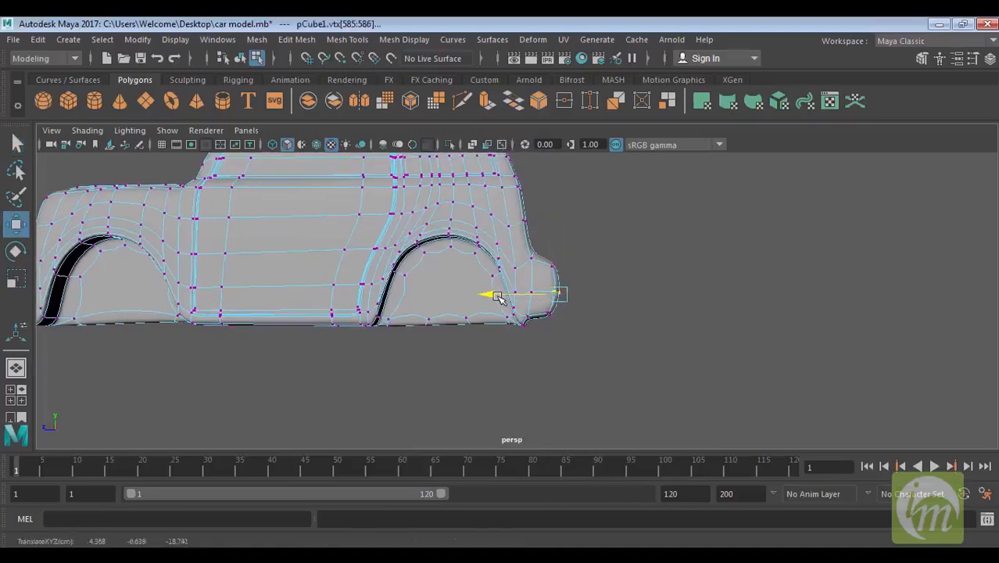
pyautogui.keyDown('alt'); pyautogui.moveTo(604, 306); pyautogui.dragTo(629, 364); pyautogui.keyUp('alt')
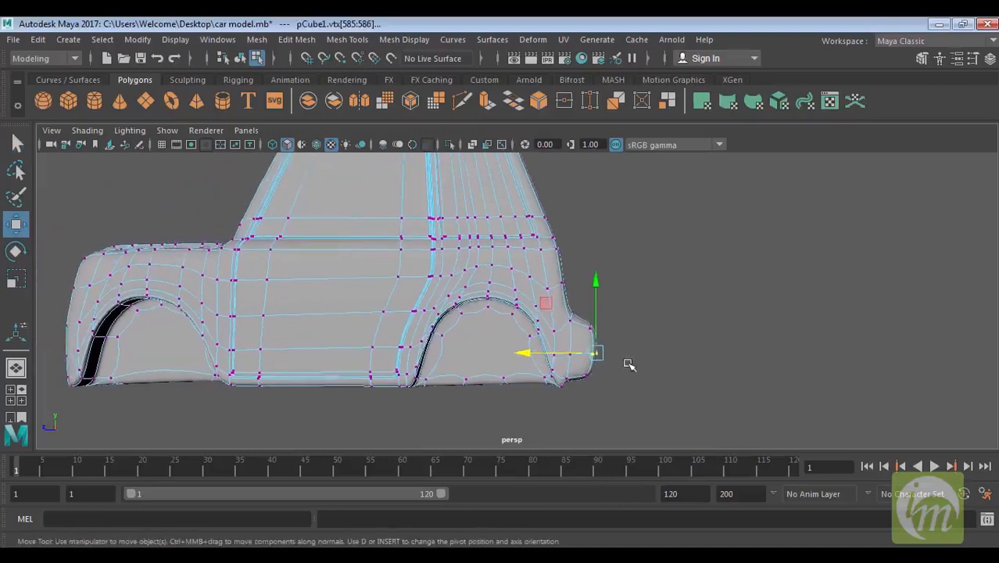
pyautogui.scroll(-3, 629, 365)
# Select all vertices along the body's open centre edge in the front view and scale them flat along X.
pyautogui.press('space')
pyautogui.press('space')
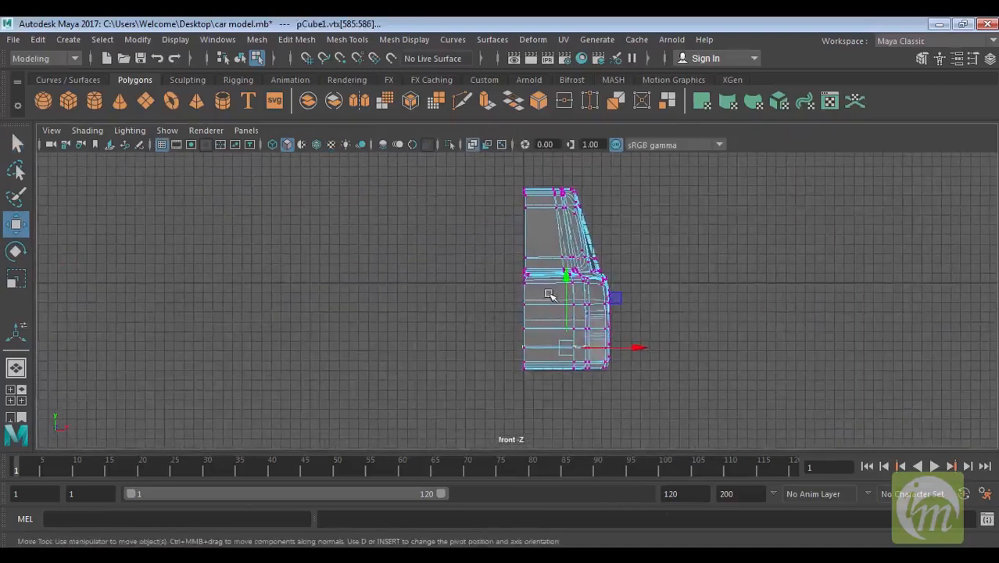
pyautogui.moveTo(534, 280); pyautogui.dragTo(502, 187, button='right')
pyautogui.moveTo(523, 231); pyautogui.dragTo(537, 382)
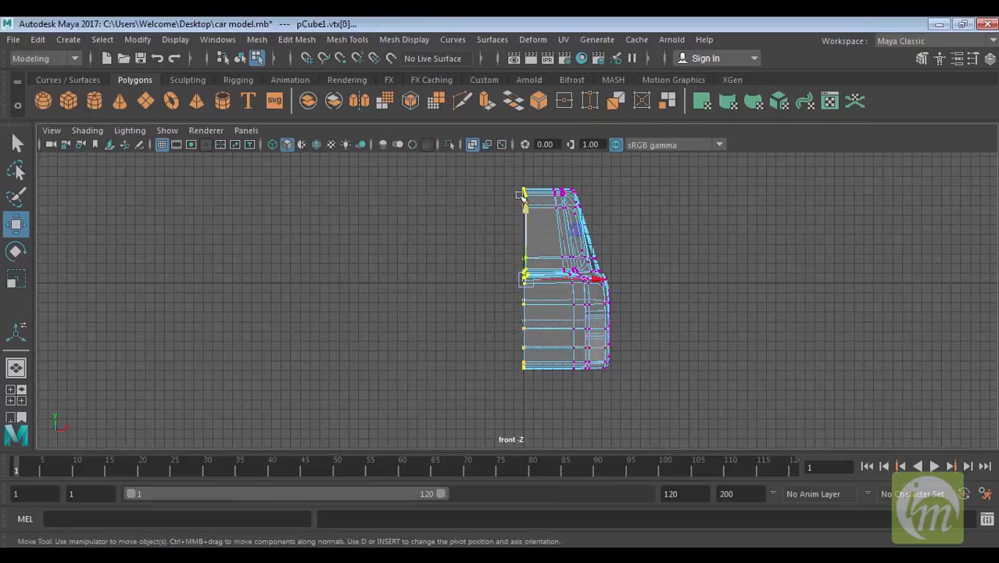
pyautogui.scroll(1, 606, 325)
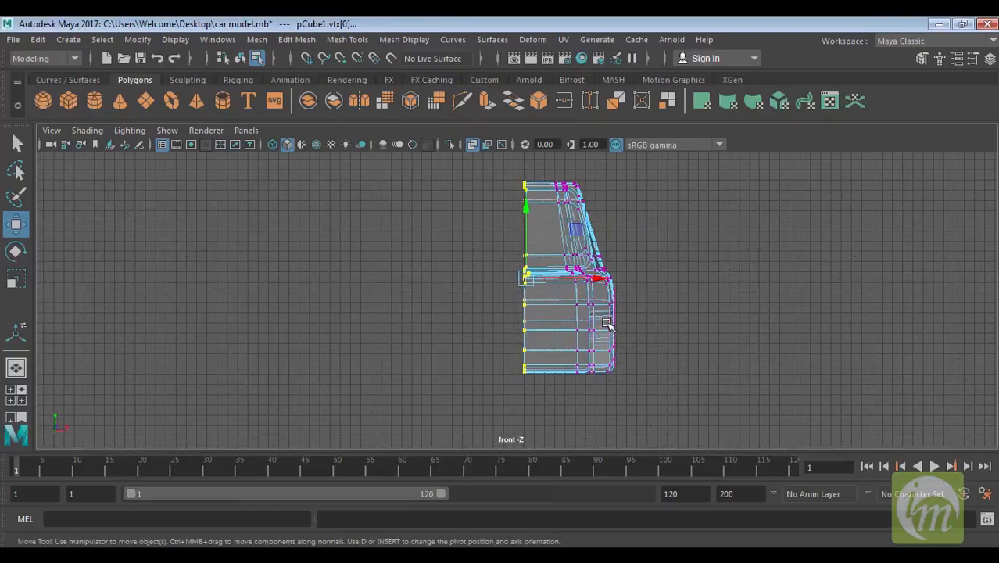
pyautogui.scroll(3, 606, 323)
pyautogui.keyDown('alt'); pyautogui.moveTo(606, 323); pyautogui.dragTo(562, 353, button='middle'); pyautogui.keyUp('alt')
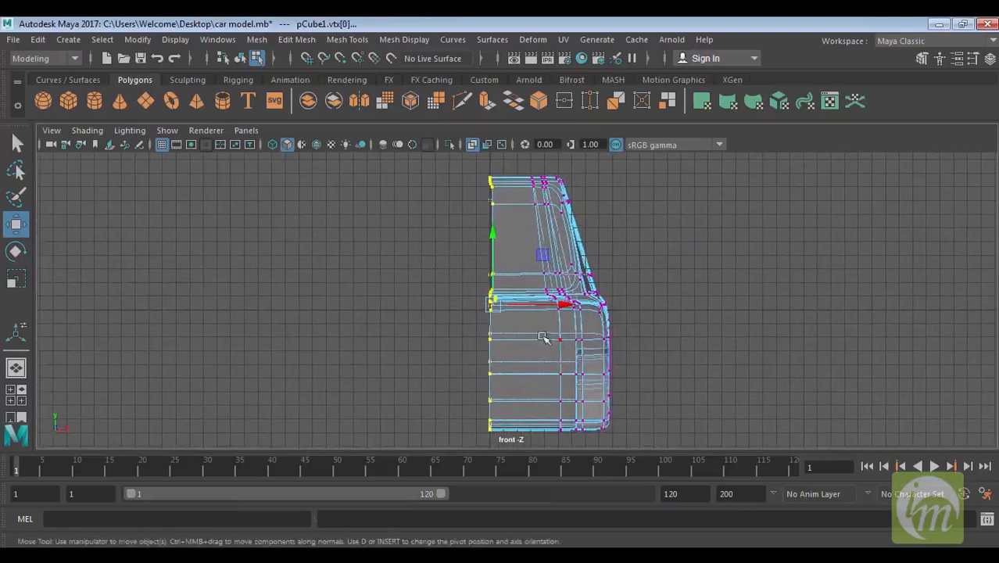
pyautogui.keyDown('alt'); pyautogui.moveTo(501, 325); pyautogui.dragTo(549, 317, button='middle'); pyautogui.keyUp('alt')
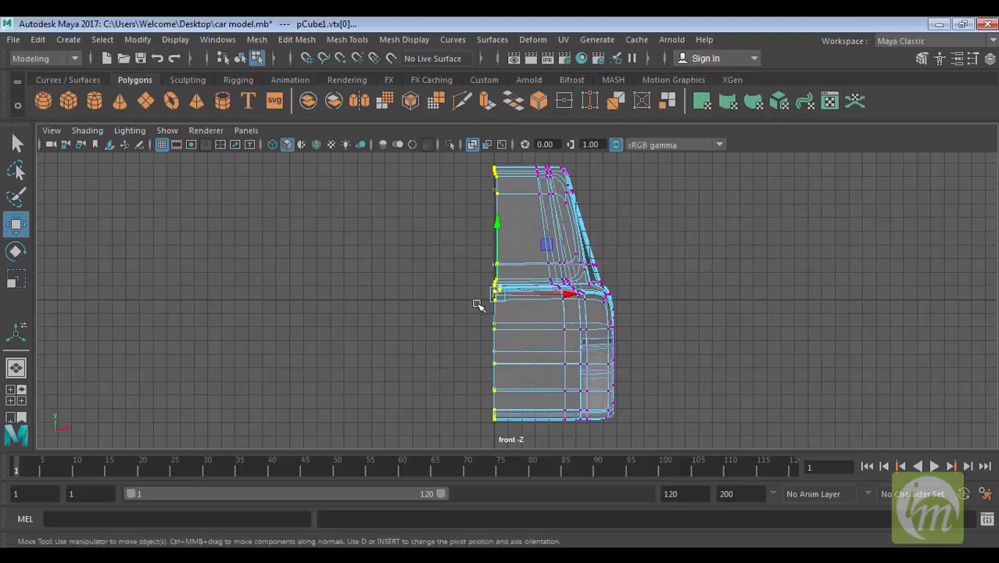
pyautogui.press('r')
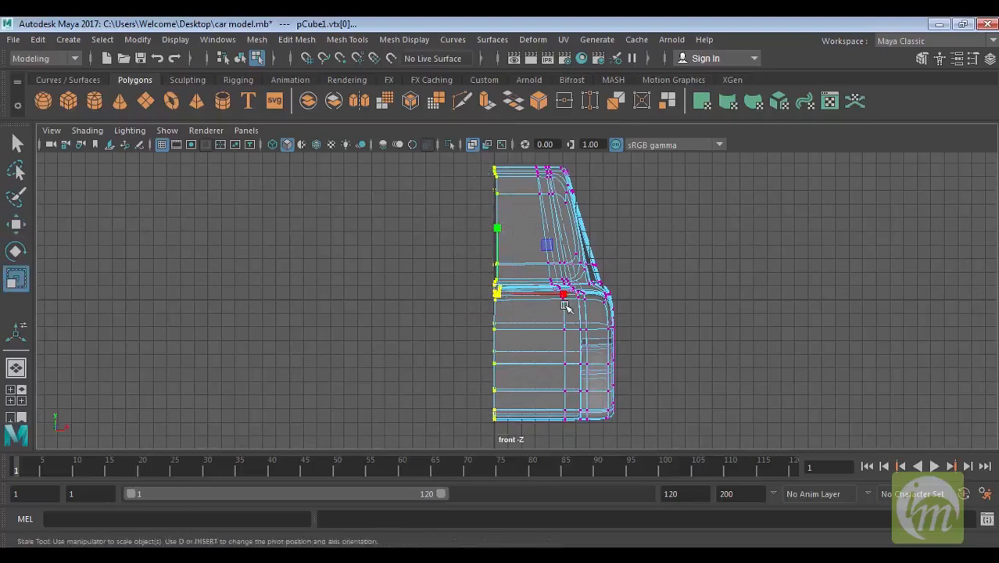
pyautogui.moveTo(566, 297); pyautogui.dragTo(500, 300)
pyautogui.moveTo(565, 299)
pyautogui.mouseDown()
pyautogui.moveTo(539, 296)
pyautogui.moveTo(579, 294)
pyautogui.mouseUp()
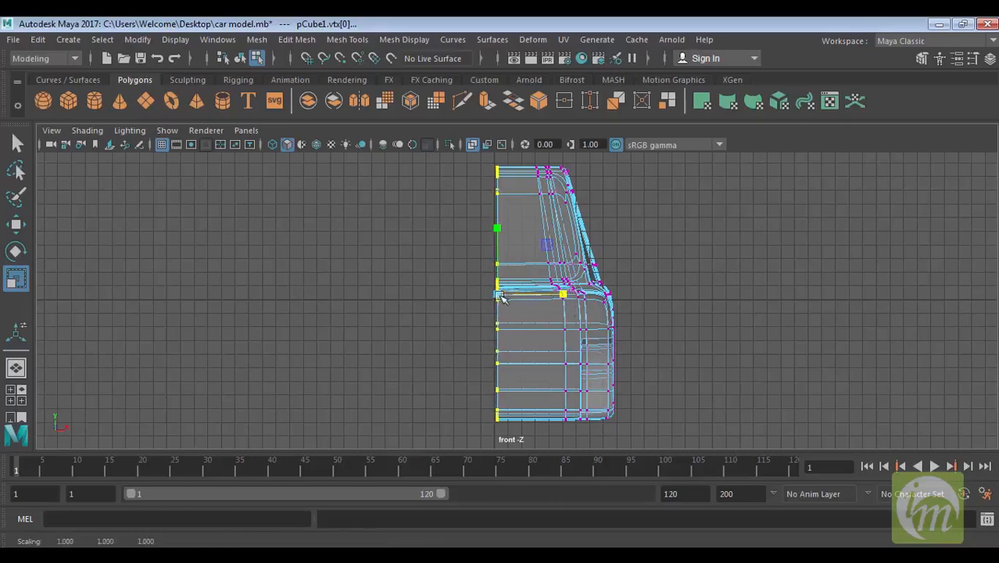
# Move the flattened centre-edge vertices along X onto the grid's centre line and return to the perspective view.
pyautogui.press('w')
pyautogui.moveTo(560, 296); pyautogui.dragTo(561, 296)
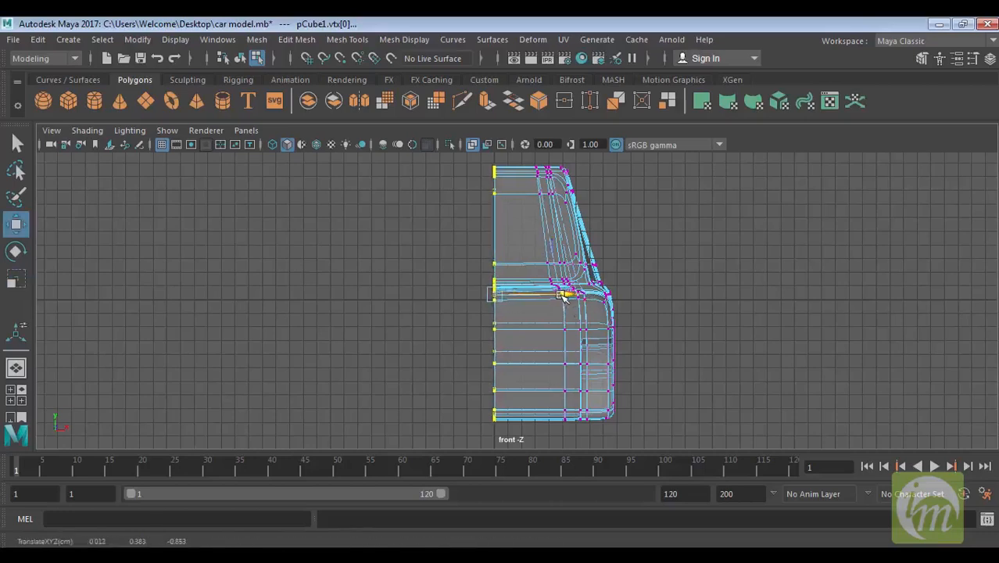
pyautogui.click(690, 241)
pyautogui.press('space')
pyautogui.press('space')
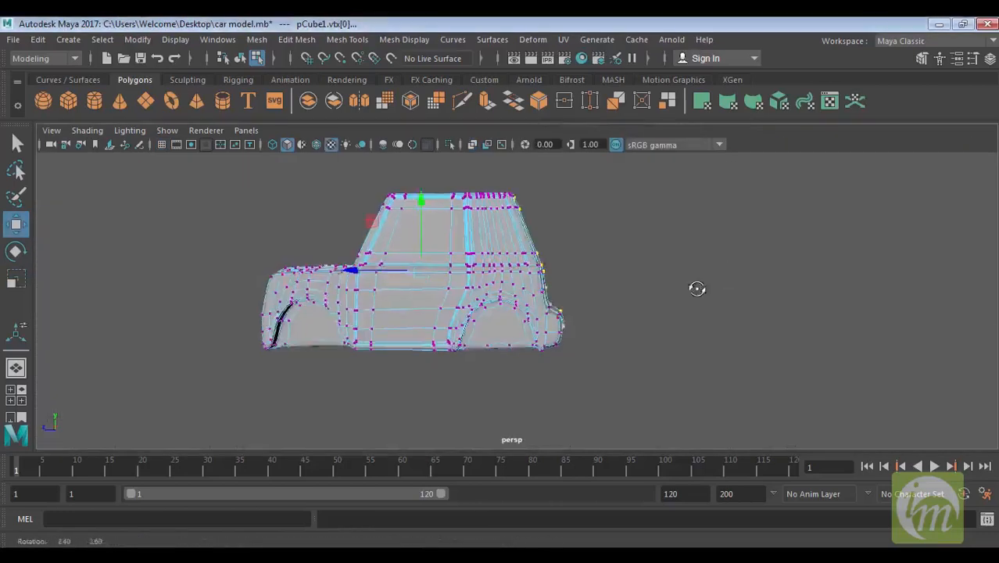
# Leave vertex editing, reselect the car body as an object and examine it from the rear, side and front.
pyautogui.moveTo(500, 263); pyautogui.dragTo(580, 131, button='right')
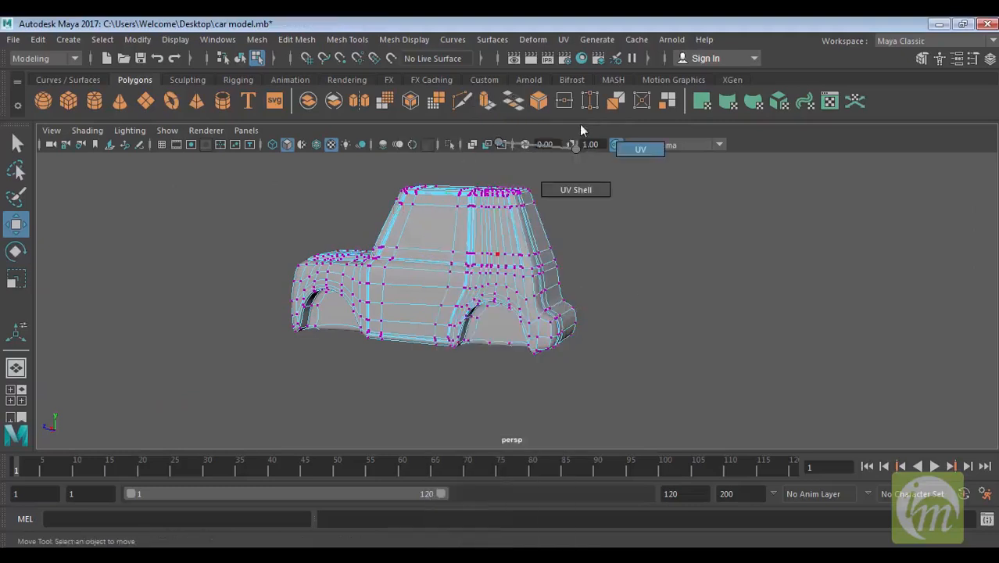
pyautogui.moveTo(522, 194); pyautogui.dragTo(544, 204, button='right')
pyautogui.click(633, 239)
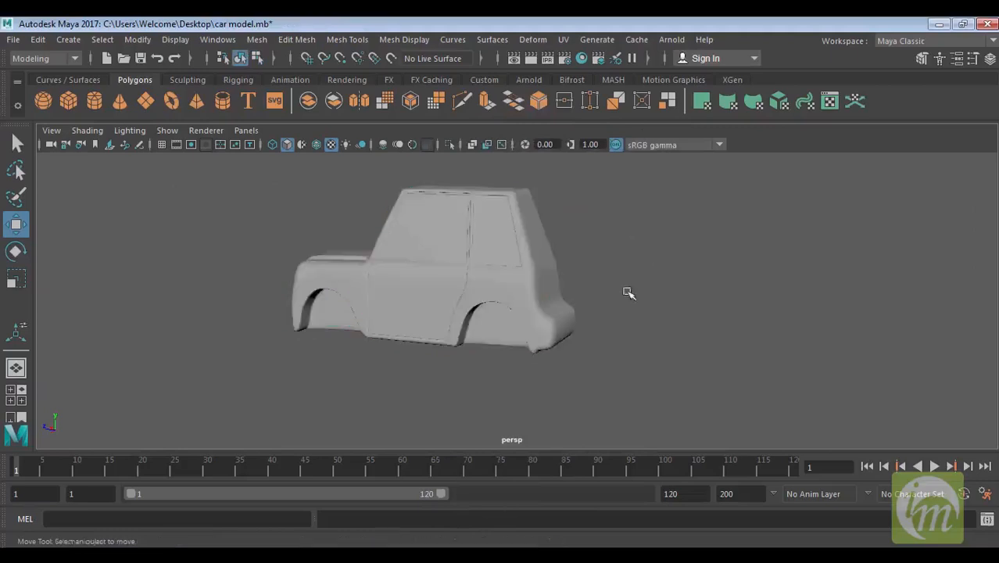
pyautogui.keyDown('alt'); pyautogui.moveTo(628, 292); pyautogui.dragTo(572, 283); pyautogui.keyUp('alt')
pyautogui.click(555, 227)
pyautogui.keyDown('alt'); pyautogui.moveTo(632, 269); pyautogui.dragTo(587, 339); pyautogui.keyUp('alt')
pyautogui.keyDown('alt'); pyautogui.moveTo(655, 363); pyautogui.dragTo(373, 248); pyautogui.keyUp('alt')
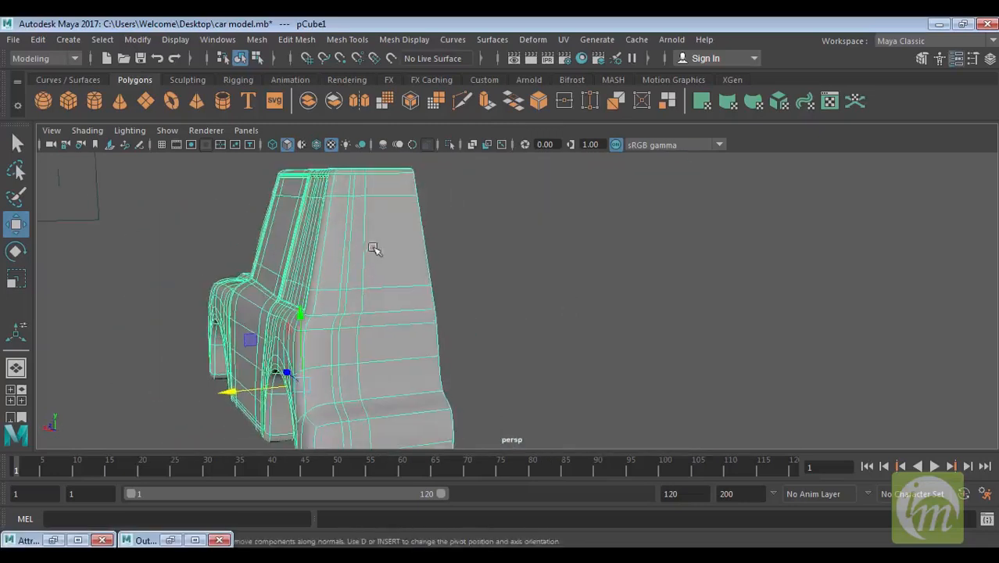
pyautogui.keyDown('alt'); pyautogui.moveTo(408, 275); pyautogui.dragTo(635, 311); pyautogui.keyUp('alt')
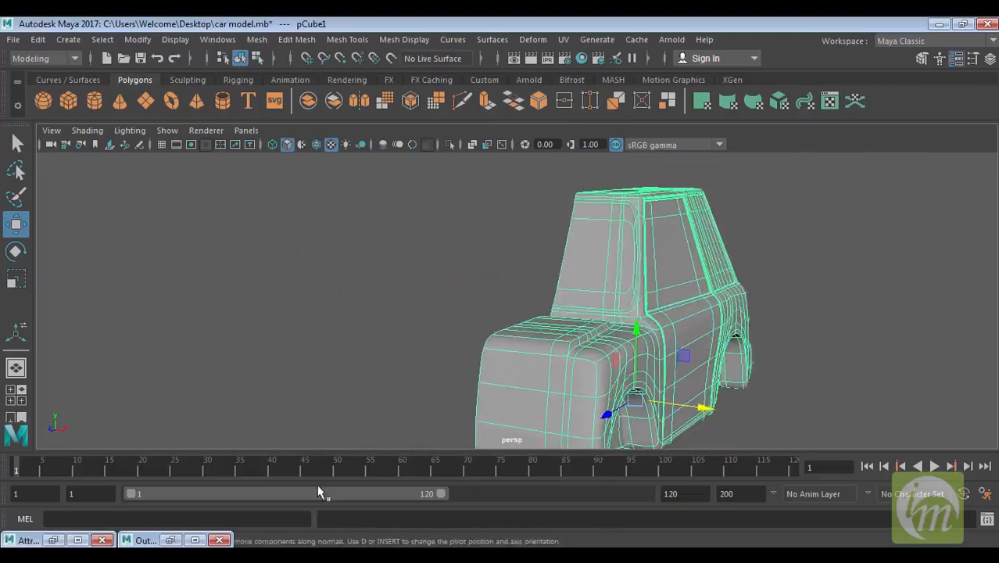
# Select the side reference imagePlane2 and set its Display Mode to RGB.
pyautogui.click(53, 540)
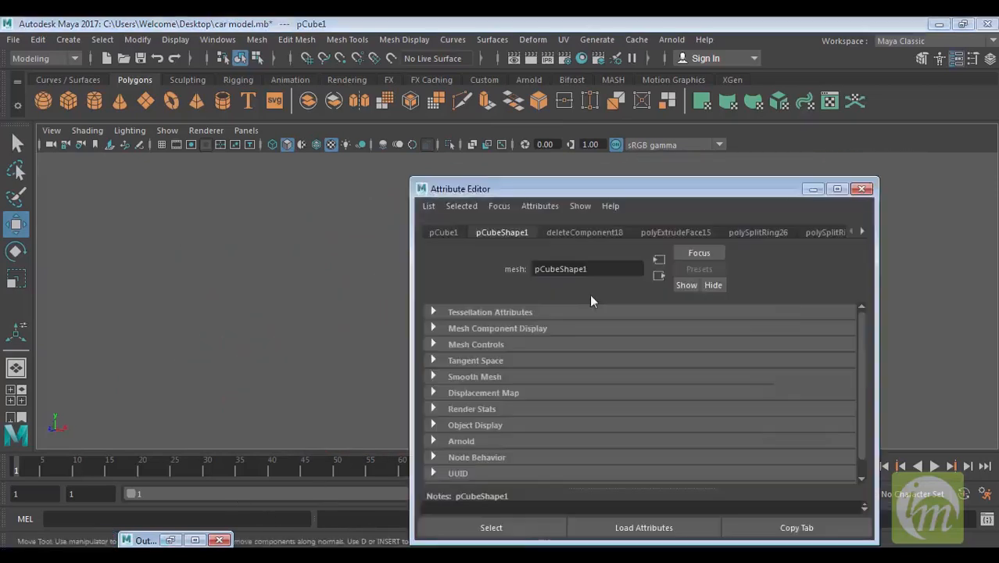
pyautogui.click(862, 190)
pyautogui.click(179, 540)
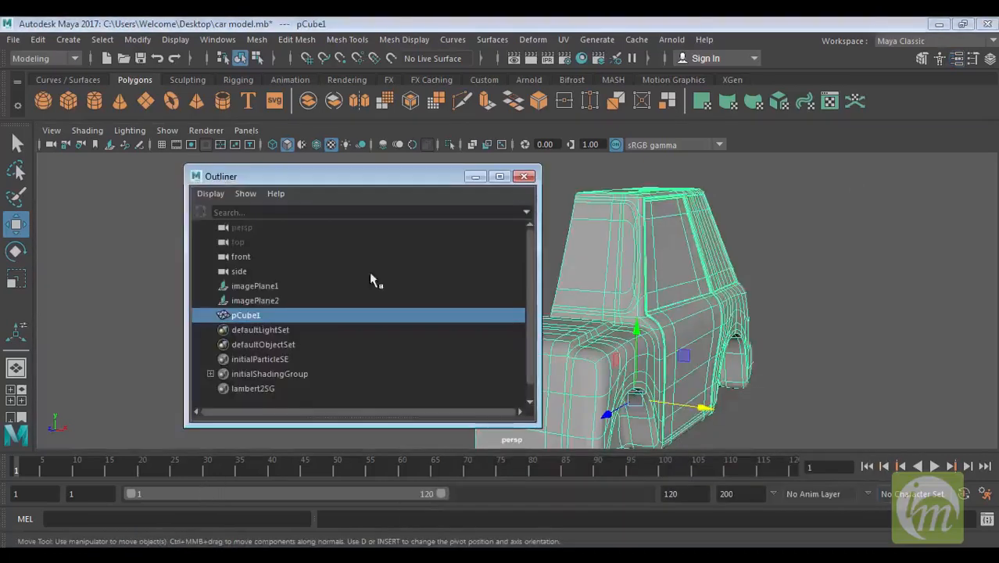
pyautogui.click(255, 302)
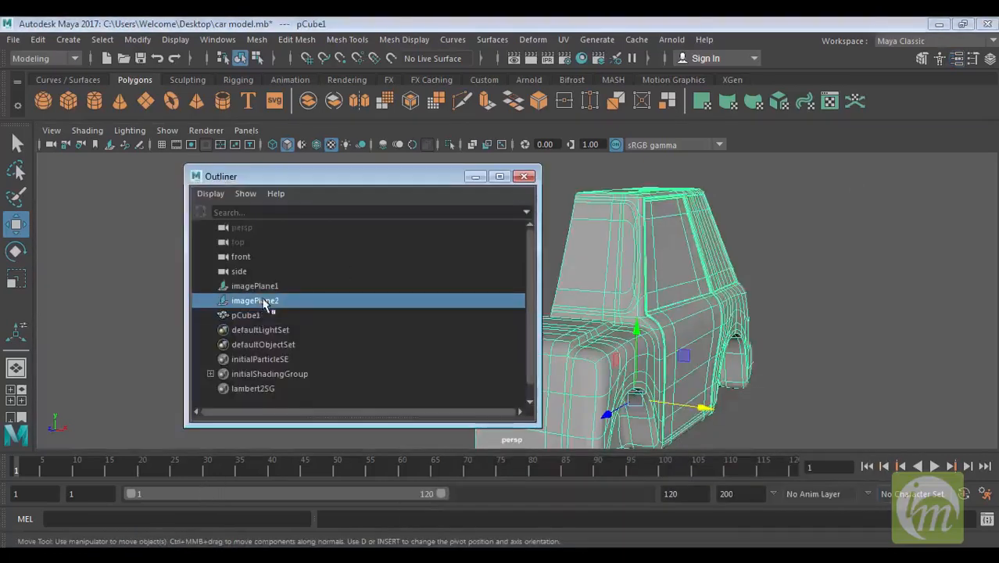
pyautogui.click(476, 177)
pyautogui.hotkey('ctrl', 'a')
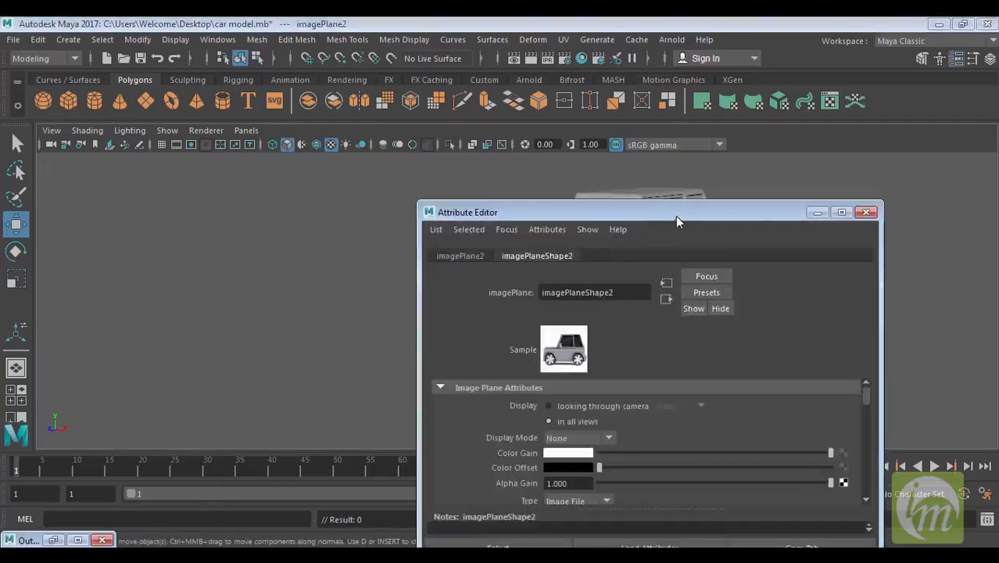
pyautogui.moveTo(675, 216); pyautogui.dragTo(889, 184)
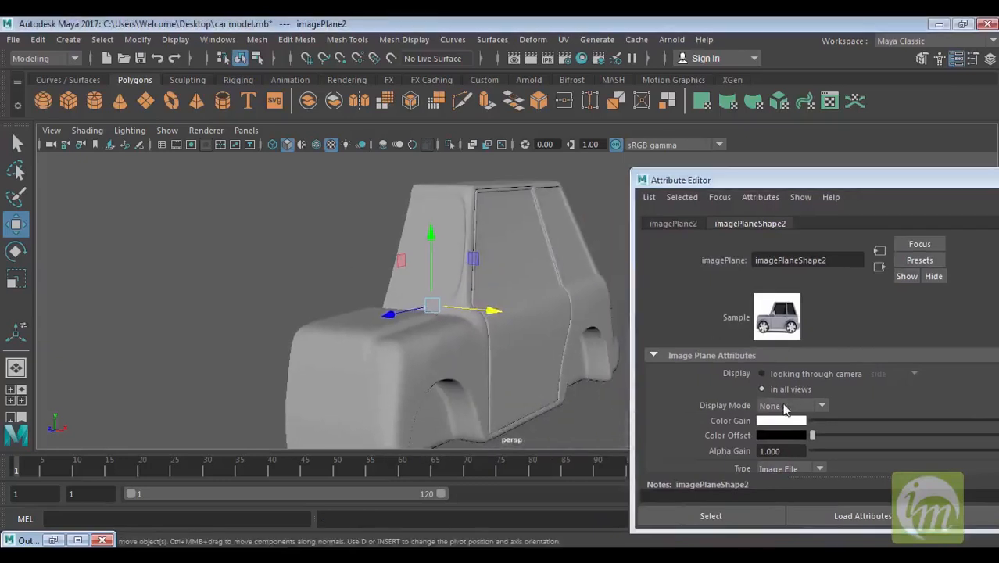
pyautogui.click(785, 406)
pyautogui.click(799, 448)
# Select the front reference imagePlane1, set its Display Mode to RGB and clear the Outliner and Attribute Editor out of the way.
pyautogui.keyDown('alt'); pyautogui.moveTo(466, 297); pyautogui.dragTo(508, 288); pyautogui.keyUp('alt')
pyautogui.keyDown('alt'); pyautogui.moveTo(504, 313); pyautogui.dragTo(513, 287, button='middle'); pyautogui.keyUp('alt')
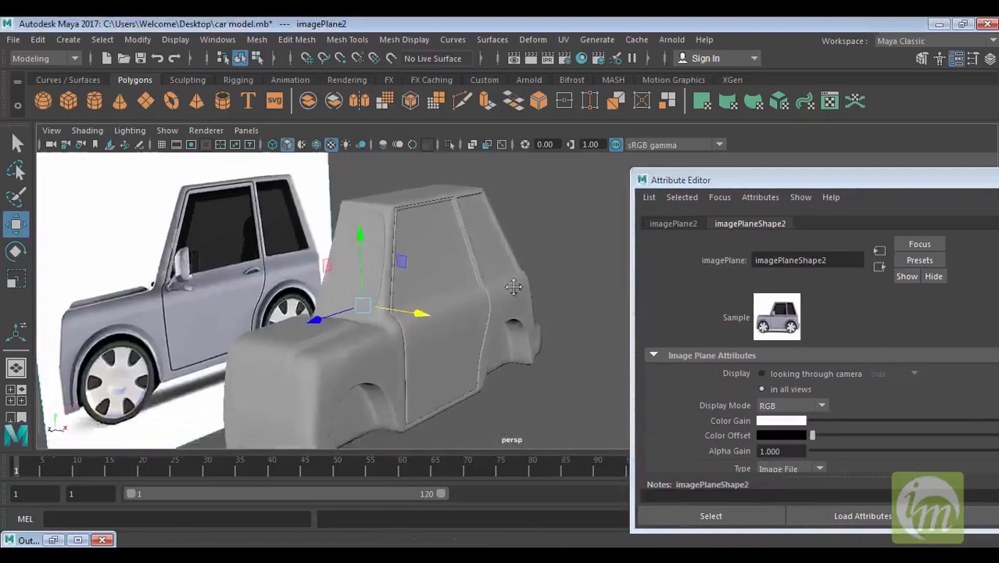
pyautogui.keyDown('alt'); pyautogui.moveTo(513, 287); pyautogui.dragTo(502, 213); pyautogui.keyUp('alt')
pyautogui.click(491, 217)
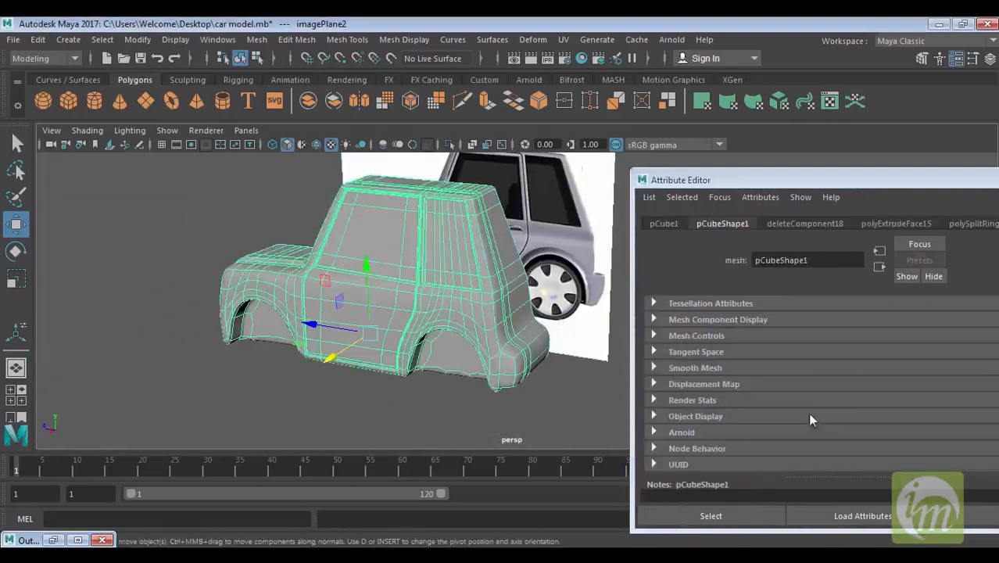
pyautogui.keyDown('alt'); pyautogui.moveTo(374, 421); pyautogui.dragTo(299, 434, button='middle'); pyautogui.keyUp('alt')
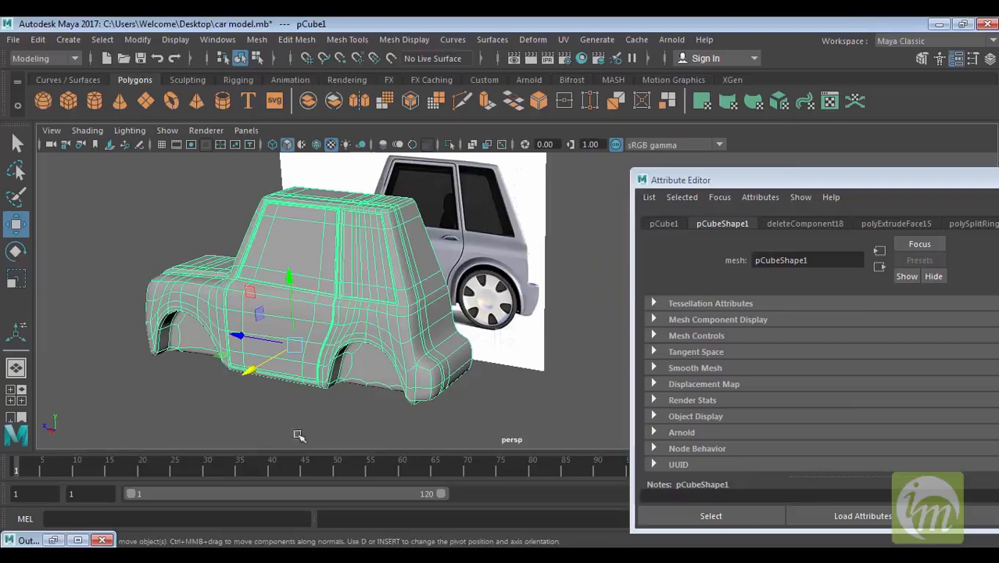
pyautogui.click(54, 540)
pyautogui.click(254, 286)
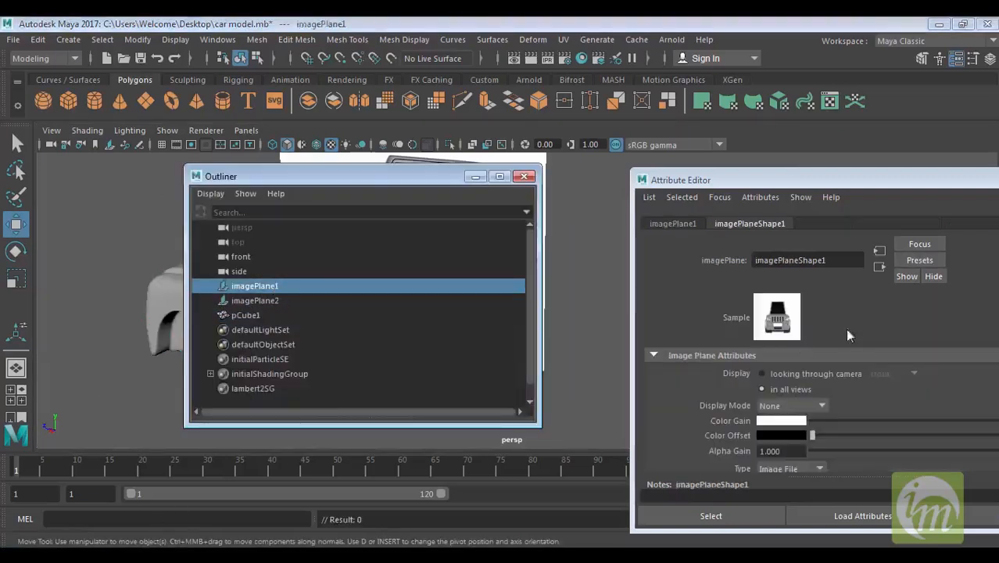
pyautogui.click(820, 406)
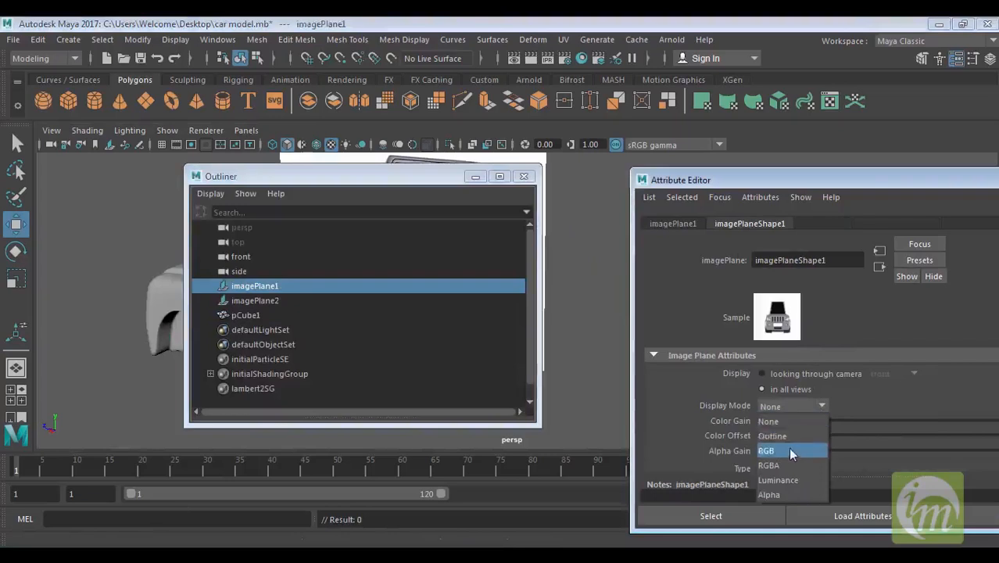
pyautogui.click(781, 448)
pyautogui.moveTo(920, 184); pyautogui.dragTo(726, 194)
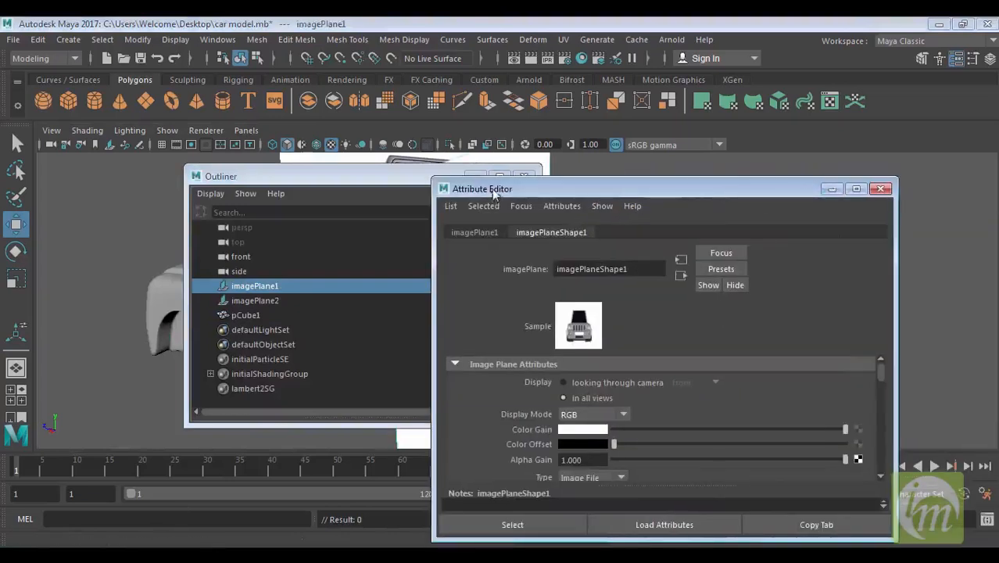
pyautogui.click(475, 176)
# Select the car body over the reference in the front view and switch it to vertex editing.
pyautogui.keyDown('alt'); pyautogui.moveTo(590, 284); pyautogui.dragTo(625, 283, button='middle'); pyautogui.keyUp('alt')
pyautogui.keyDown('alt'); pyautogui.moveTo(625, 283); pyautogui.dragTo(455, 385); pyautogui.keyUp('alt')
pyautogui.press('space')
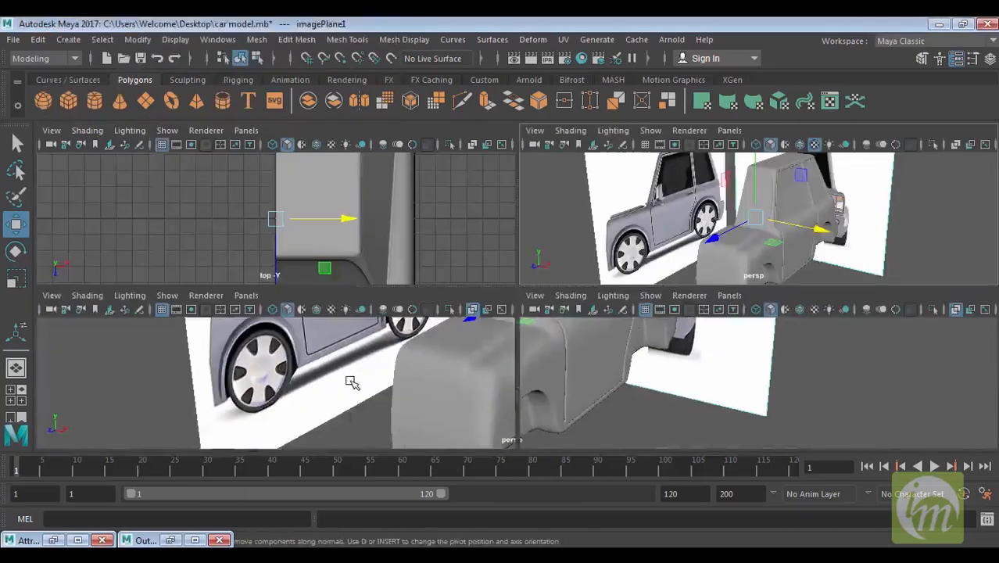
pyautogui.press('space')
pyautogui.keyDown('alt'); pyautogui.moveTo(546, 327); pyautogui.dragTo(529, 285, button='middle'); pyautogui.keyUp('alt')
pyautogui.click(561, 282)
pyautogui.keyDown('alt'); pyautogui.moveTo(601, 292); pyautogui.dragTo(563, 315, button='middle'); pyautogui.keyUp('alt')
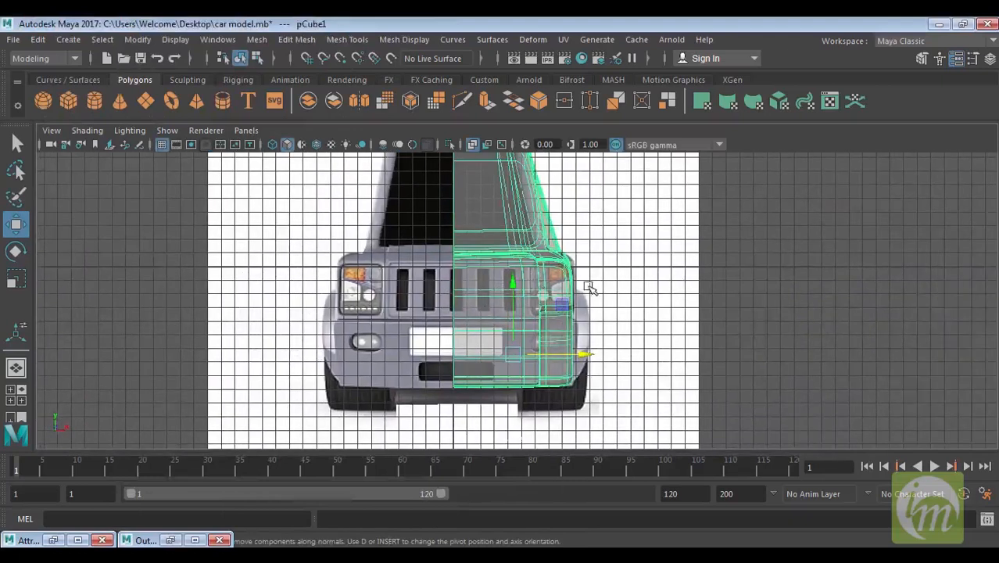
pyautogui.moveTo(550, 281); pyautogui.dragTo(507, 160, button='right')
# Select a vertex on the bonnet's front edge near the headlight and turn off the car body's smooth preview.
pyautogui.press('space')
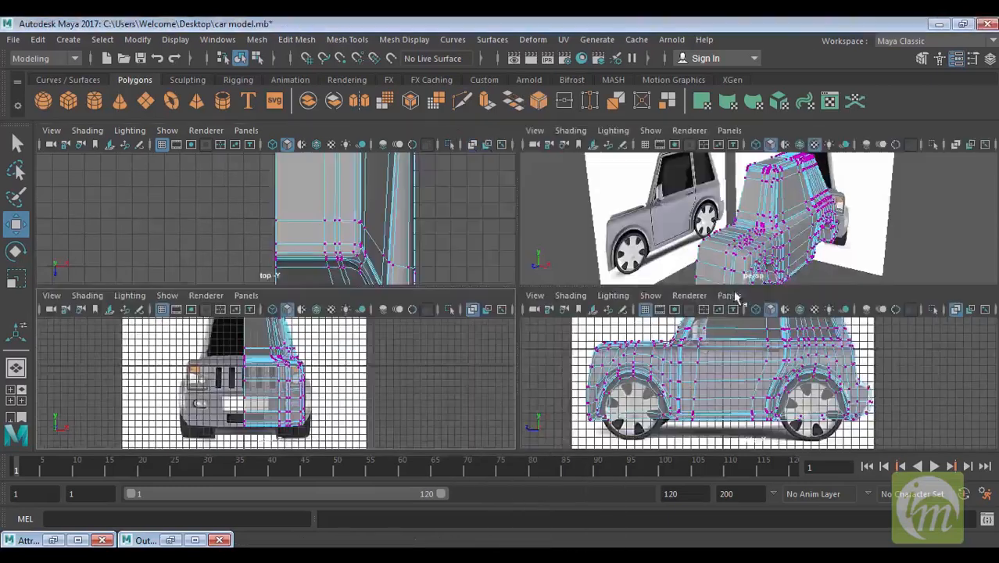
pyautogui.press('space')
pyautogui.scroll(5, 658, 288)
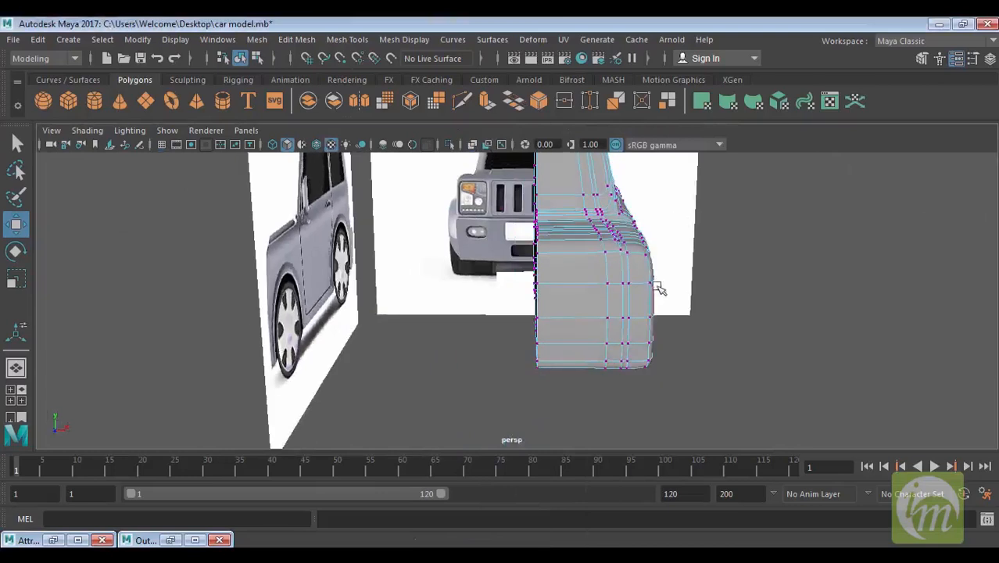
pyautogui.keyDown('alt'); pyautogui.moveTo(658, 288); pyautogui.dragTo(592, 243); pyautogui.keyUp('alt')
pyautogui.click(587, 236)
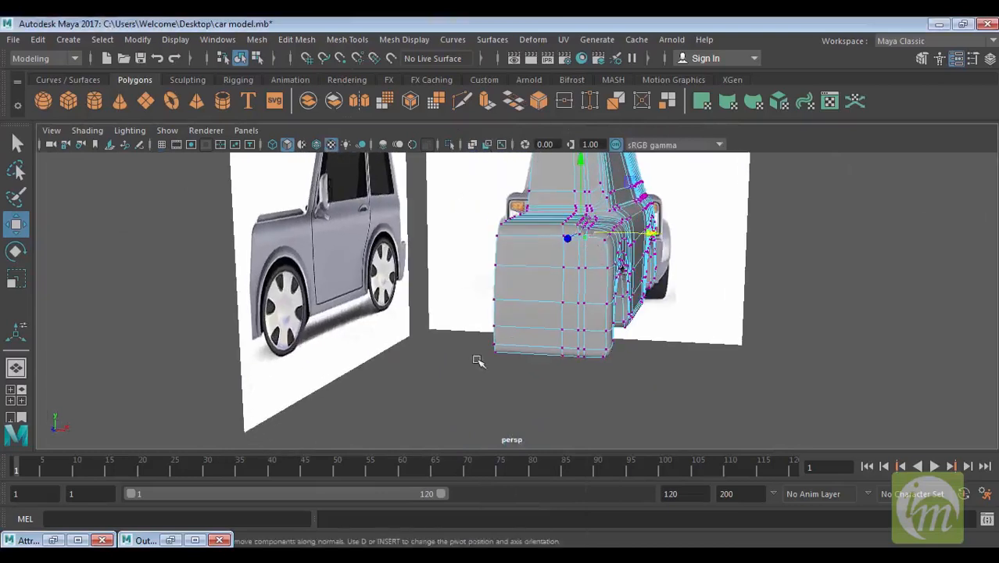
pyautogui.press('space')
pyautogui.scroll(4, 337, 381)
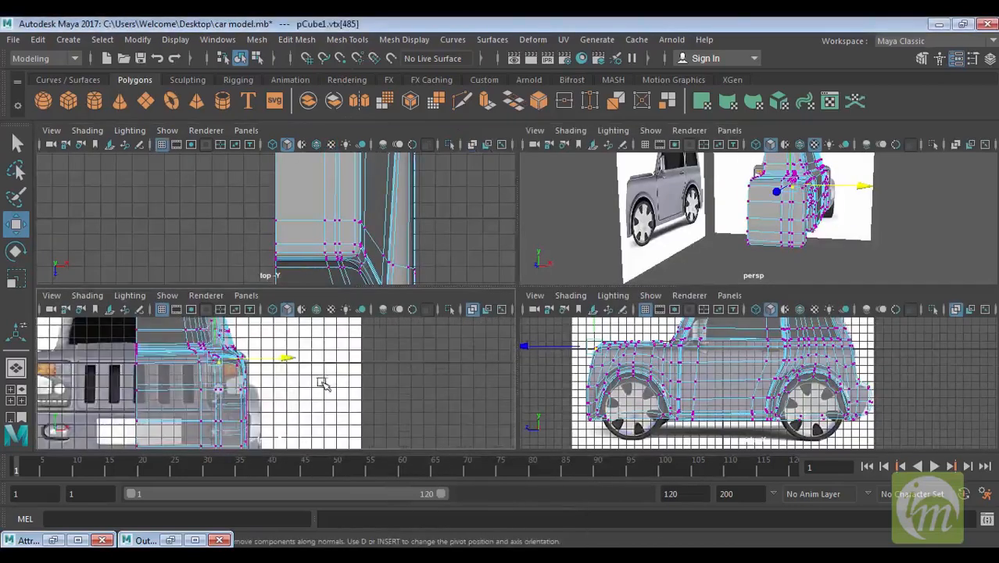
pyautogui.scroll(5, 723, 231)
pyautogui.keyDown('alt'); pyautogui.moveTo(780, 221); pyautogui.dragTo(701, 245); pyautogui.keyUp('alt')
pyautogui.click(896, 209)
pyautogui.moveTo(720, 171); pyautogui.dragTo(653, 146, button='right')
pyautogui.press('1')
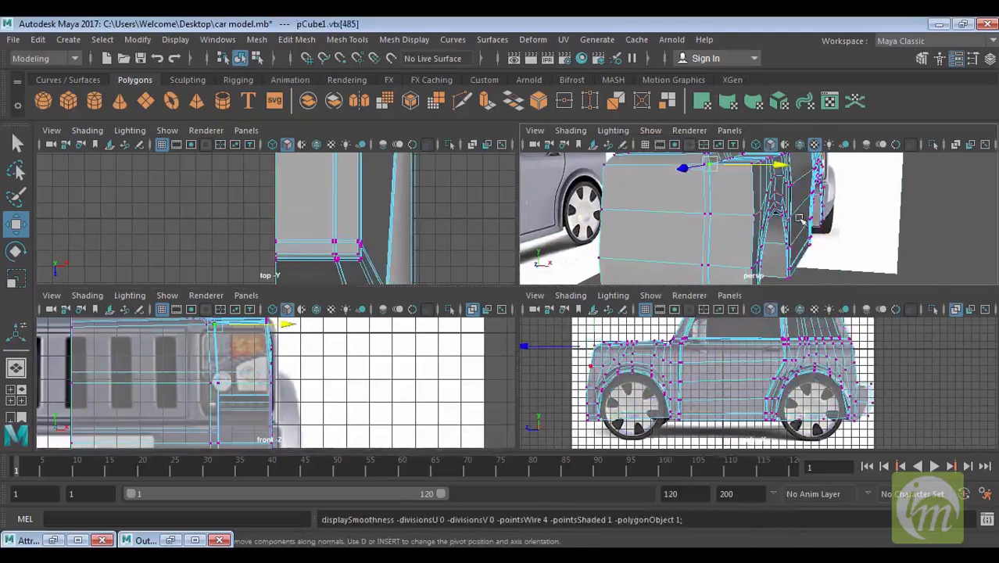
# Select the vertices along the headlight's inner edge and move them slightly along X to match the front reference.
pyautogui.click(931, 224)
pyautogui.keyDown('alt'); pyautogui.moveTo(734, 188); pyautogui.dragTo(662, 206); pyautogui.keyUp('alt')
pyautogui.click(628, 190)
pyautogui.keyDown('alt'); pyautogui.moveTo(691, 256); pyautogui.dragTo(728, 239, button='middle'); pyautogui.keyUp('alt')
pyautogui.keyDown('shift'); pyautogui.moveTo(648, 208); pyautogui.dragTo(684, 239); pyautogui.keyUp('shift')
pyautogui.keyDown('alt'); pyautogui.moveTo(720, 249); pyautogui.dragTo(729, 257, button='middle'); pyautogui.keyUp('alt')
pyautogui.moveTo(283, 353)
pyautogui.mouseDown()
pyautogui.moveTo(269, 352)
pyautogui.moveTo(279, 356)
pyautogui.mouseUp()
pyautogui.keyDown('alt'); pyautogui.moveTo(718, 248); pyautogui.dragTo(695, 236); pyautogui.keyUp('alt')
pyautogui.keyDown('alt'); pyautogui.moveTo(319, 411); pyautogui.dragTo(323, 359, button='middle'); pyautogui.keyUp('alt')
pyautogui.moveTo(687, 225); pyautogui.dragTo(683, 224)
pyautogui.hotkey('ctrl', 'z')
pyautogui.moveTo(743, 241); pyautogui.dragTo(628, 213)
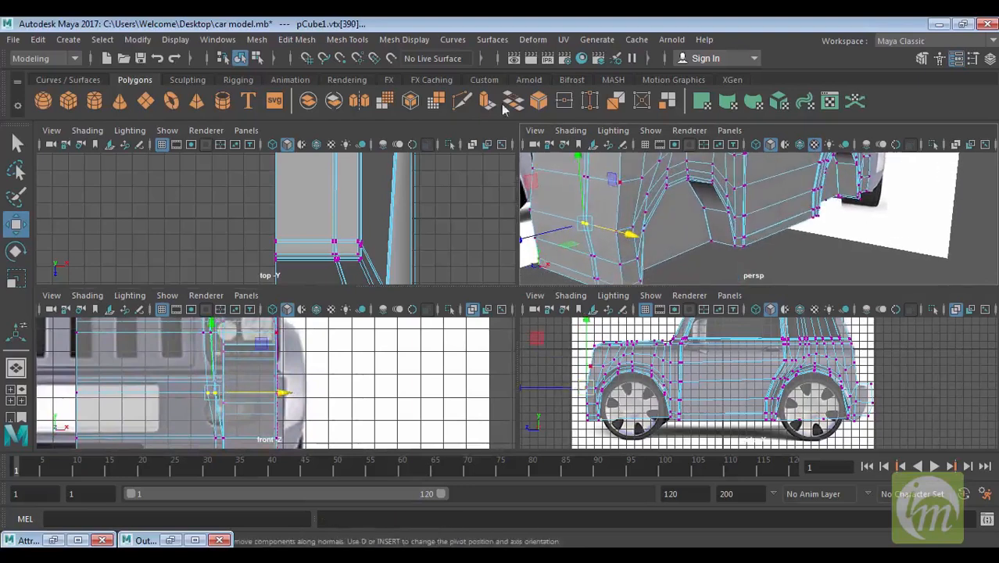
# Insert a horizontal edge loop around the car body at the height of the headlight's lower edge.
pyautogui.click(297, 39)
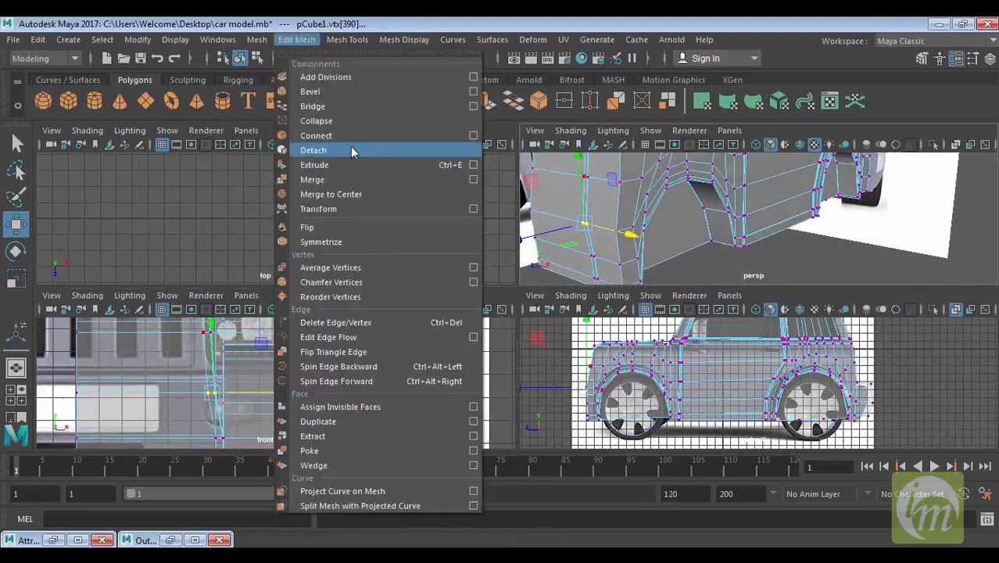
pyautogui.moveTo(347, 39)
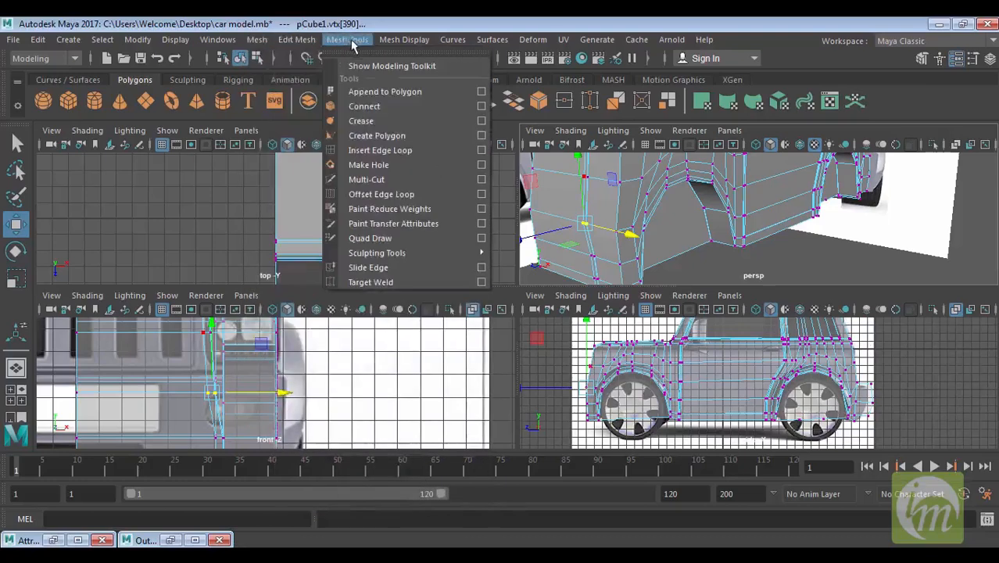
pyautogui.click(375, 150)
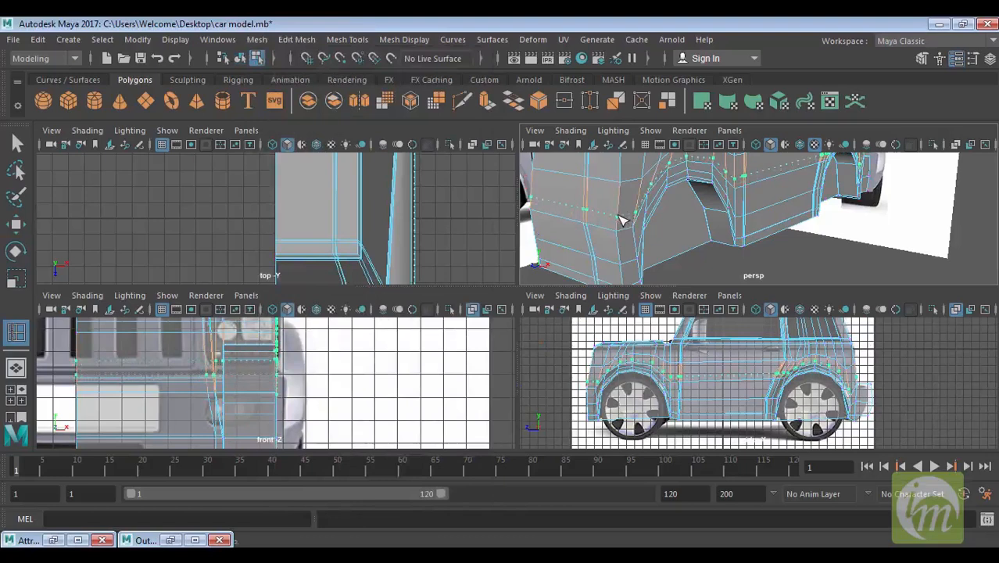
pyautogui.click(621, 221)
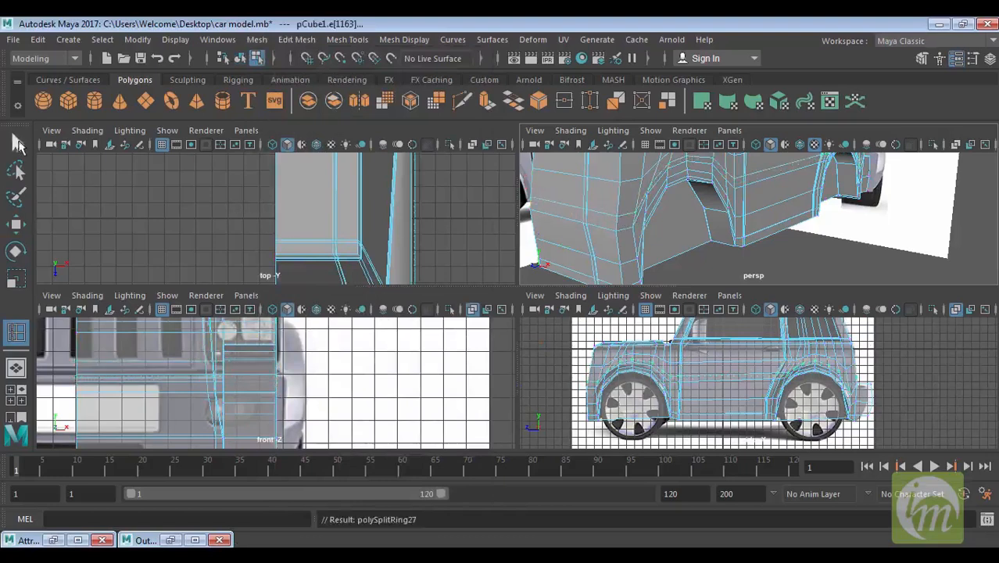
pyautogui.click(17, 143)
# Select the two faces covering the headlight on the car's front and extrude them.
pyautogui.moveTo(631, 166); pyautogui.dragTo(631, 195, button='right')
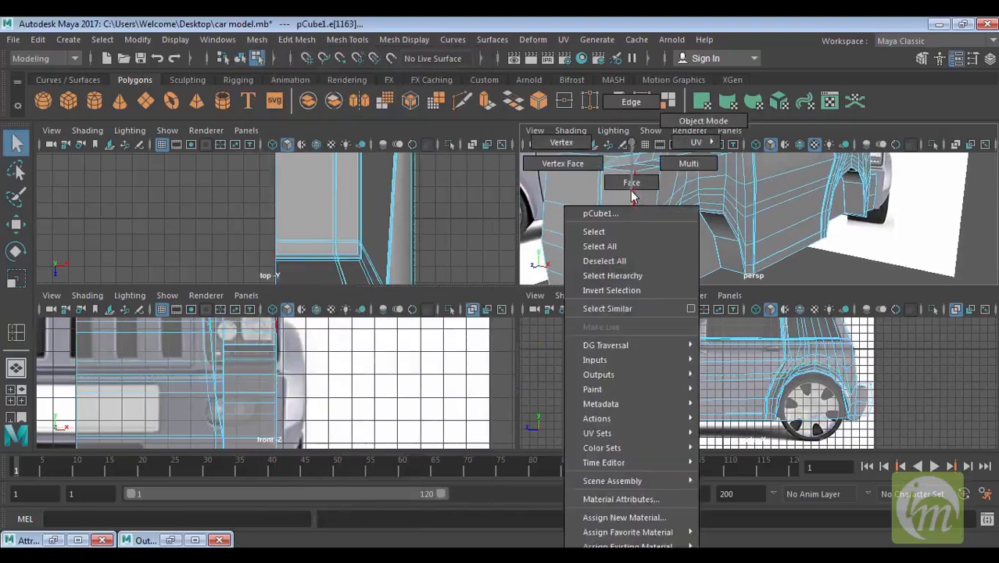
pyautogui.click(617, 195)
pyautogui.keyDown('shift'); pyautogui.click(617, 234); pyautogui.keyUp('shift')
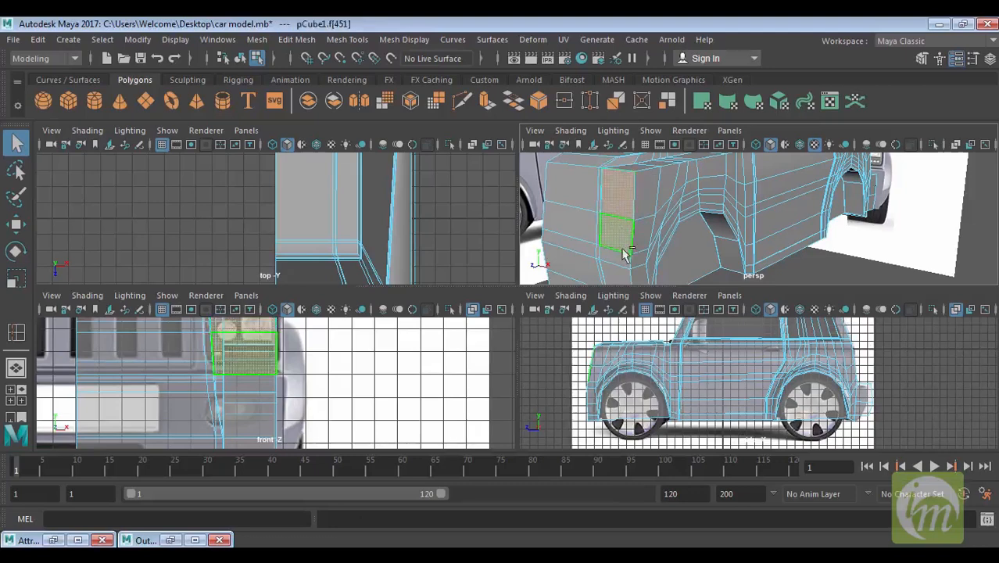
pyautogui.keyDown('alt'); pyautogui.moveTo(250, 370); pyautogui.dragTo(251, 402, button='middle'); pyautogui.keyUp('alt')
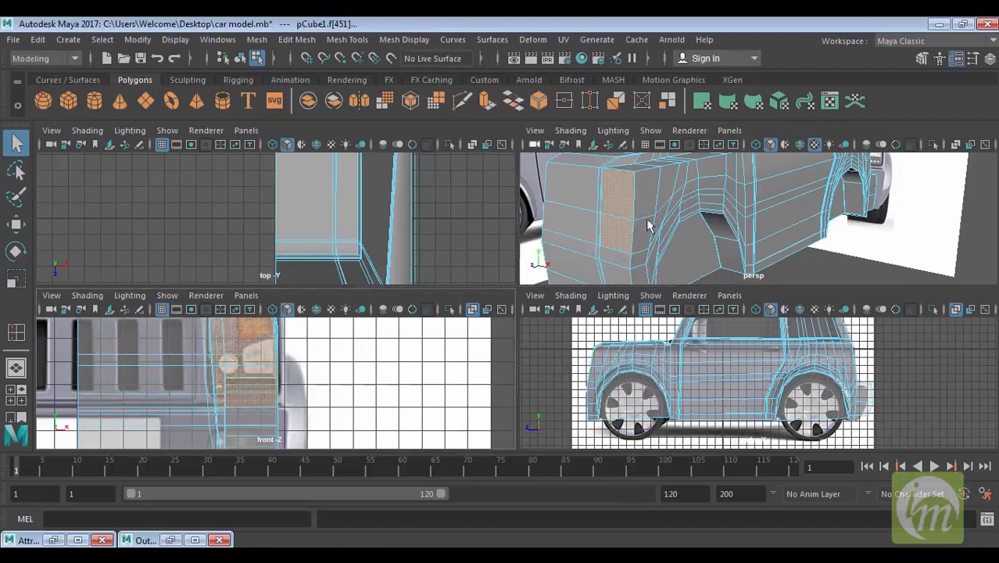
pyautogui.hotkey('ctrl', 'e')
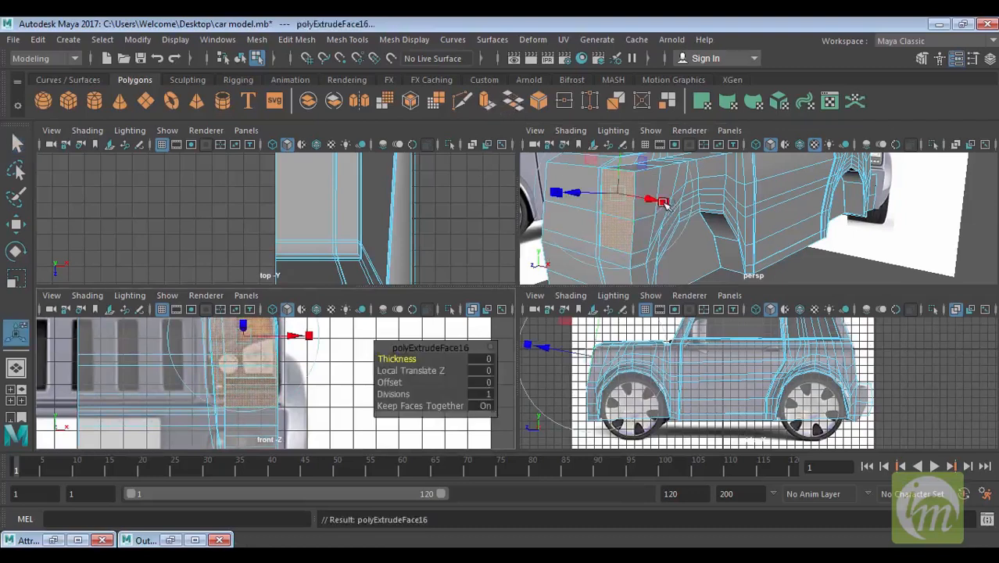
pyautogui.click(614, 196)
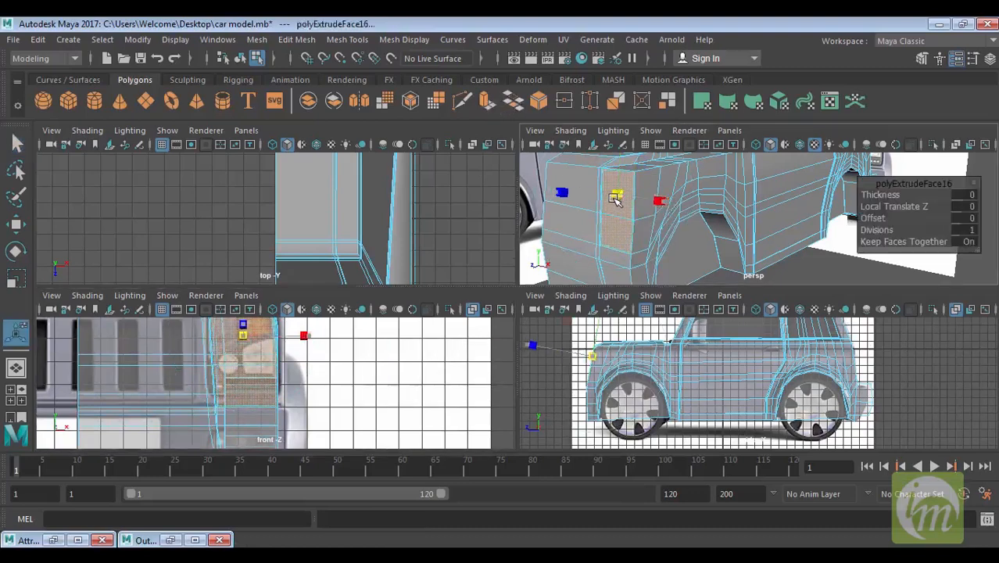
pyautogui.keyDown('alt'); pyautogui.moveTo(615, 196); pyautogui.dragTo(649, 203); pyautogui.keyUp('alt')
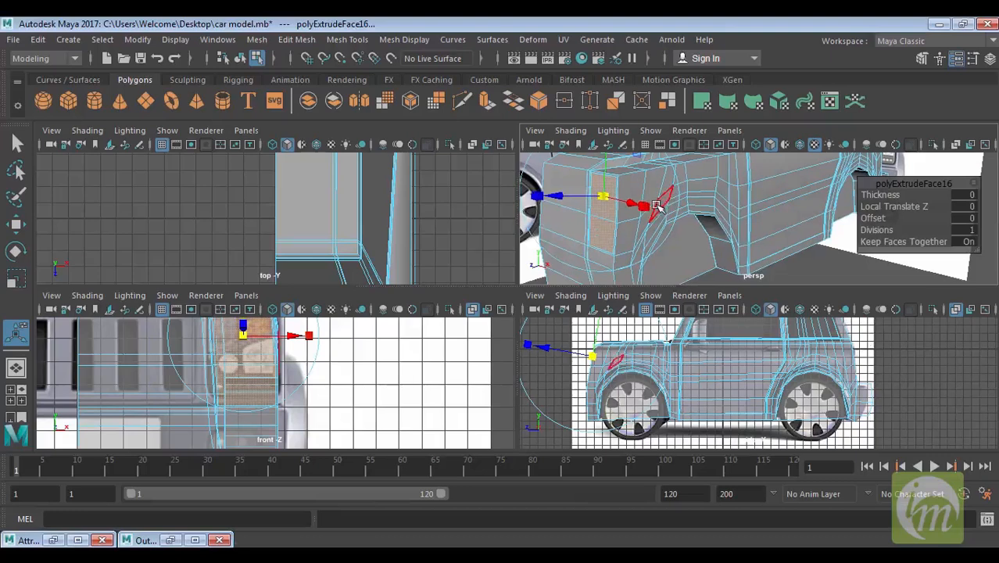
# Extrude the two headlight faces again and push them slightly into the car body.
pyautogui.hotkey('ctrl', 'e')
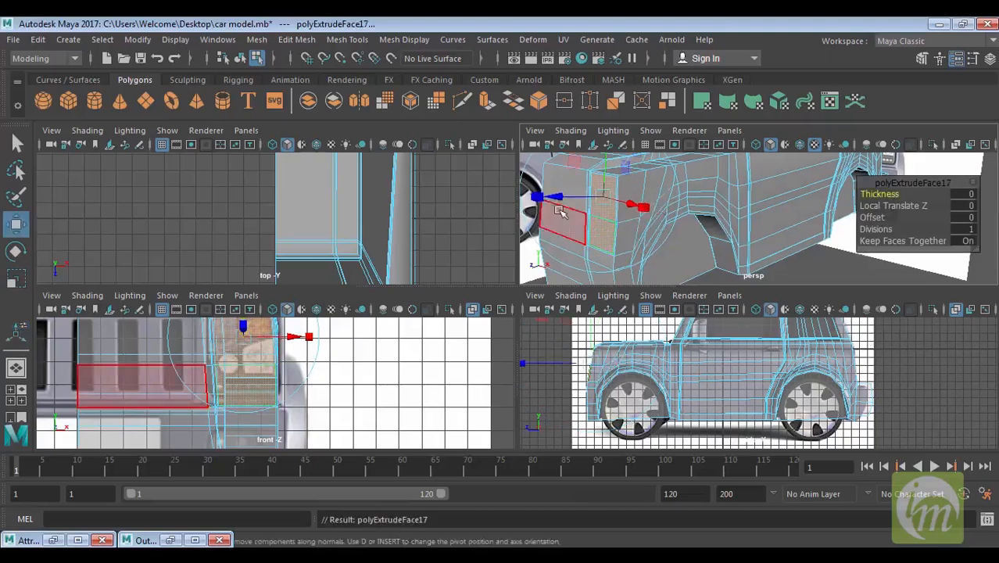
pyautogui.press('w')
pyautogui.keyDown('alt'); pyautogui.moveTo(598, 232); pyautogui.dragTo(579, 222); pyautogui.keyUp('alt')
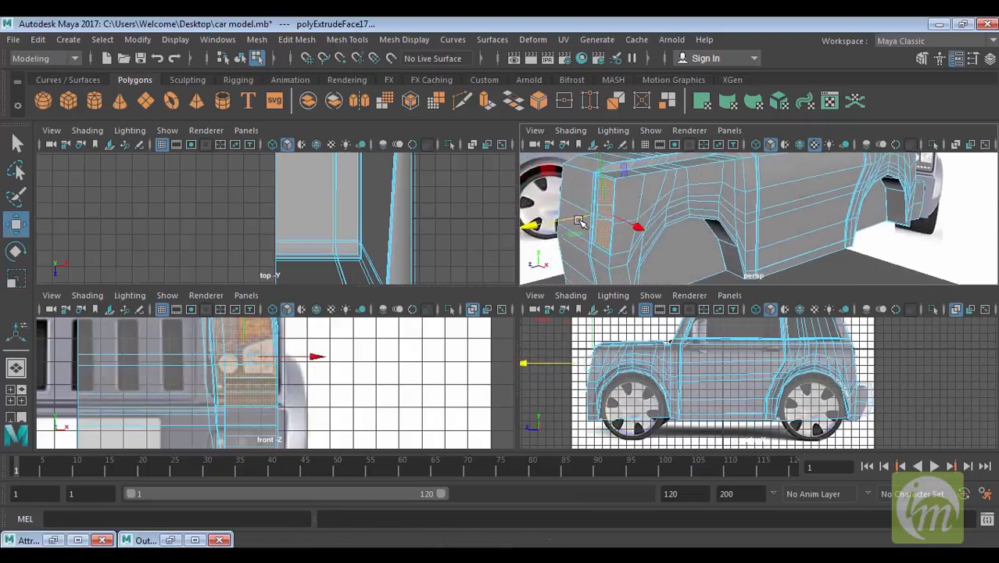
pyautogui.hotkey('ctrl', 'e')
pyautogui.moveTo(557, 226); pyautogui.dragTo(553, 226)
pyautogui.keyDown('alt'); pyautogui.moveTo(655, 224); pyautogui.dragTo(760, 259); pyautogui.keyUp('alt')
pyautogui.click(790, 180)
pyautogui.press('space')
pyautogui.keyDown('alt'); pyautogui.moveTo(576, 276); pyautogui.dragTo(589, 222); pyautogui.keyUp('alt')
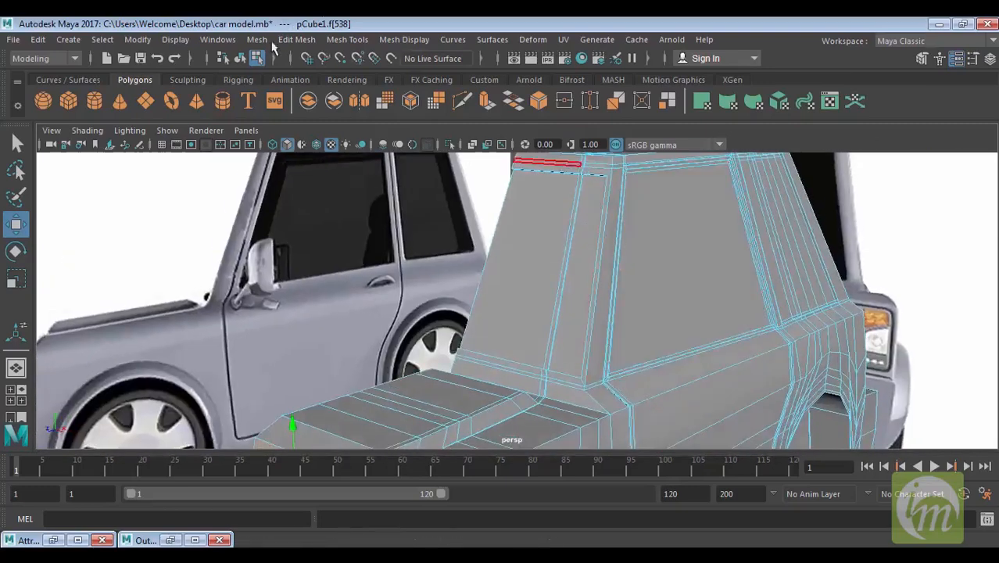
pyautogui.click(297, 39)
pyautogui.keyDown('alt'); pyautogui.moveTo(726, 225); pyautogui.dragTo(608, 221); pyautogui.keyUp('alt')
pyautogui.keyDown('alt'); pyautogui.moveTo(608, 221); pyautogui.dragTo(636, 223, button='middle'); pyautogui.keyUp('alt')
pyautogui.scroll(-5, 725, 227)
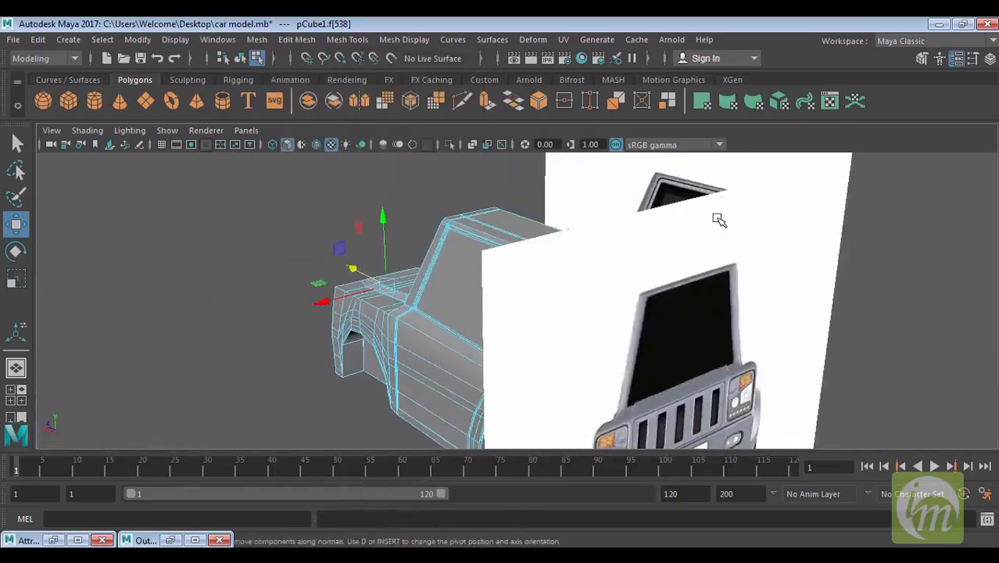
# Select the front-view reference image plane that blocks the car's rear and set its display mode to None.
pyautogui.click(577, 258)
pyautogui.keyDown('alt'); pyautogui.moveTo(571, 275); pyautogui.dragTo(537, 272, button='middle'); pyautogui.keyUp('alt')
pyautogui.moveTo(594, 219); pyautogui.dragTo(601, 140, button='right')
pyautogui.moveTo(451, 209); pyautogui.dragTo(528, 124, button='right')
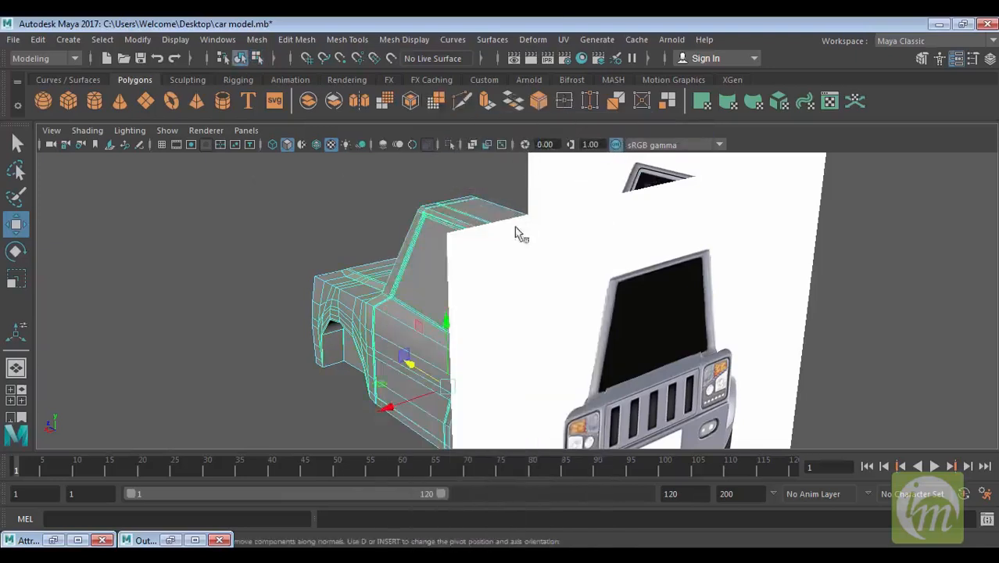
pyautogui.keyDown('alt'); pyautogui.moveTo(482, 256); pyautogui.dragTo(442, 253); pyautogui.keyUp('alt')
pyautogui.moveTo(345, 228); pyautogui.dragTo(360, 230)
pyautogui.scroll(5, 360, 230)
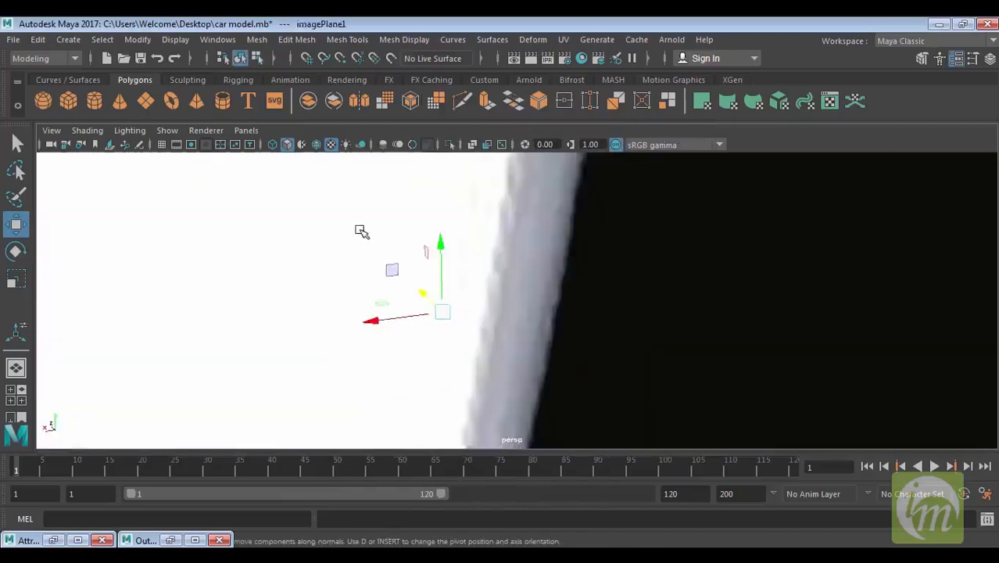
pyautogui.scroll(-9, 361, 230)
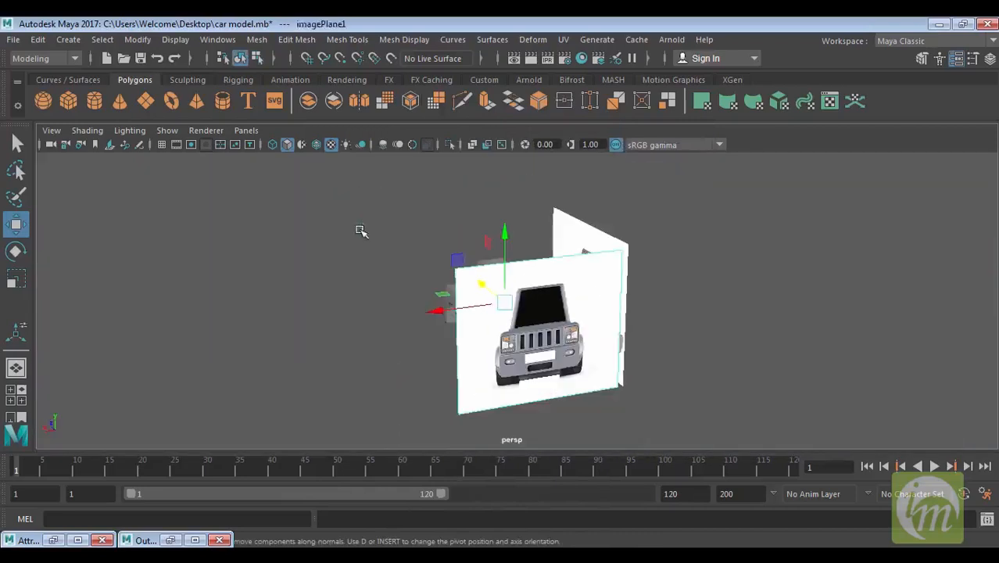
pyautogui.click(77, 539)
pyautogui.click(624, 414)
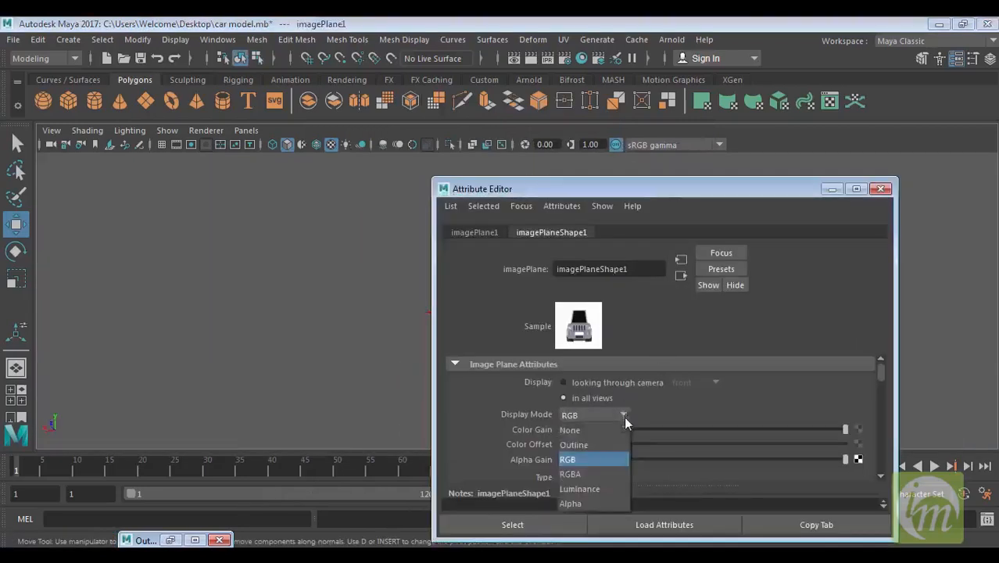
pyautogui.click(600, 427)
pyautogui.click(832, 189)
pyautogui.click(732, 305)
# Select the large rear window face on the car body and extrude it.
pyautogui.click(514, 315)
pyautogui.keyDown('alt'); pyautogui.moveTo(580, 288); pyautogui.dragTo(602, 446, button='right'); pyautogui.keyUp('alt')
pyautogui.keyDown('alt'); pyautogui.moveTo(533, 280); pyautogui.dragTo(588, 199, button='middle'); pyautogui.keyUp('alt')
pyautogui.press('F11')
pyautogui.click(587, 201)
pyautogui.keyDown('alt'); pyautogui.moveTo(660, 204); pyautogui.dragTo(663, 232); pyautogui.keyUp('alt')
pyautogui.keyDown('shift'); pyautogui.moveTo(664, 249); pyautogui.dragTo(730, 209, button='right'); pyautogui.keyUp('shift')
pyautogui.keyDown('alt'); pyautogui.moveTo(680, 297); pyautogui.dragTo(649, 268, button='right'); pyautogui.keyUp('alt')
pyautogui.scroll(-2, 648, 268)
pyautogui.scroll(8, 651, 270)
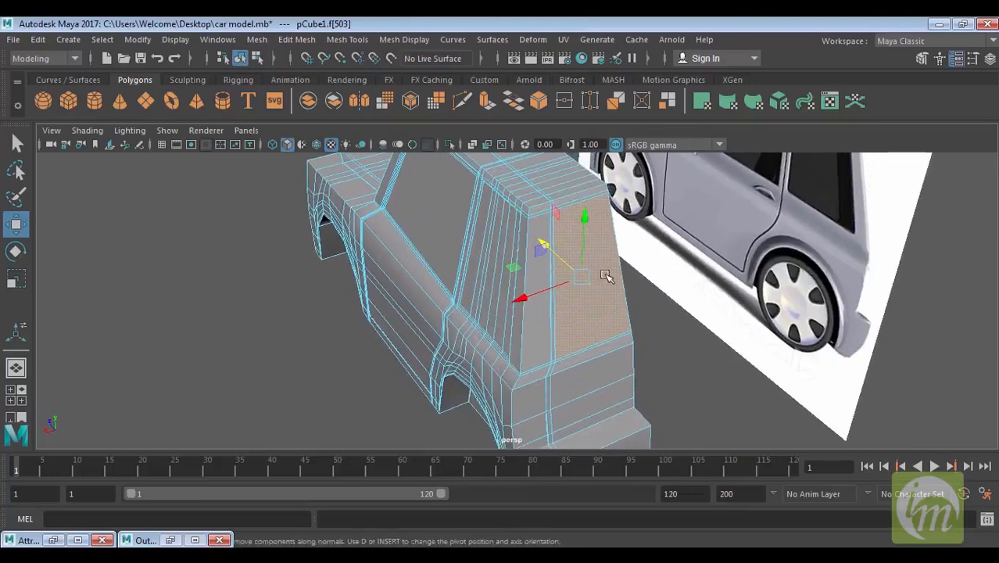
pyautogui.click(349, 40)
pyautogui.moveTo(300, 43)
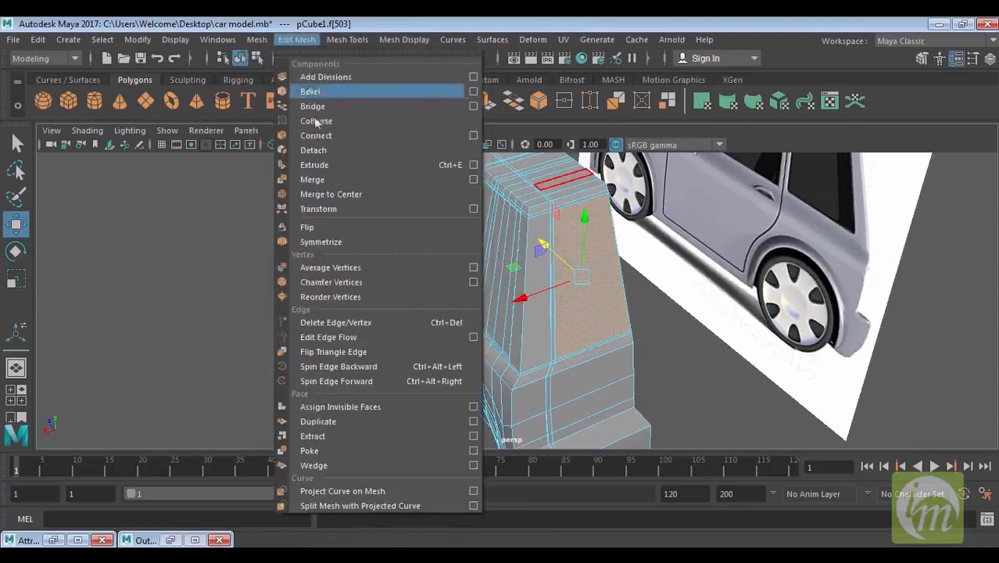
pyautogui.click(331, 166)
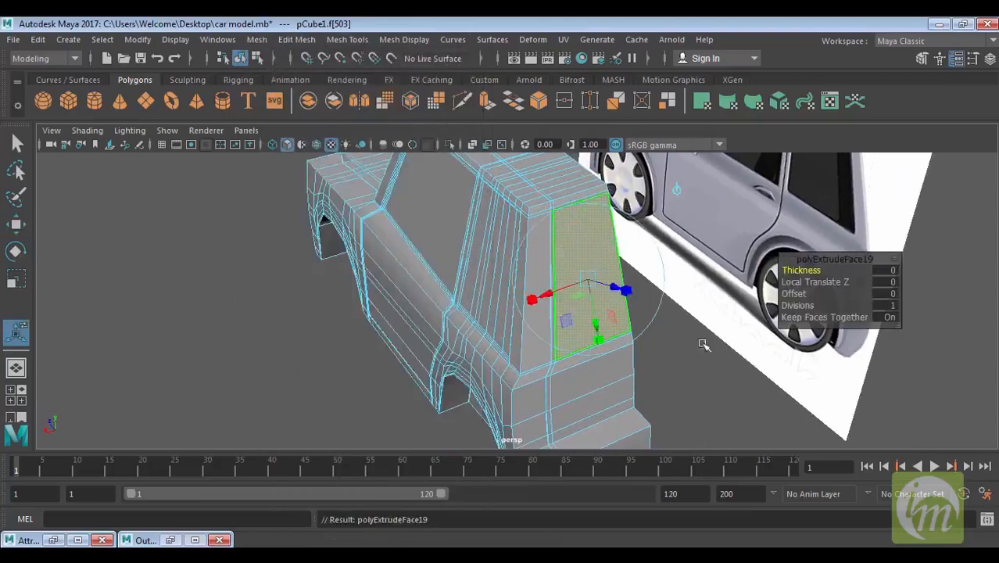
# Scale the extruded rear window face in slightly, then extrude it again with a local Z translation of -0.2.
pyautogui.scroll(3, 703, 348)
pyautogui.click(660, 282)
pyautogui.moveTo(617, 272); pyautogui.dragTo(621, 277)
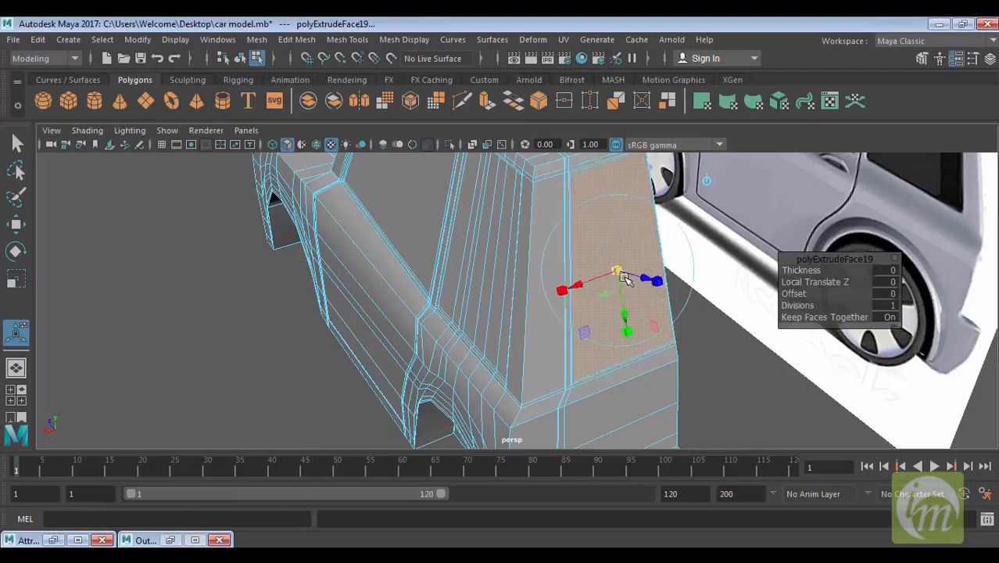
pyautogui.hotkey('ctrl', 'e')
pyautogui.moveTo(642, 280); pyautogui.dragTo(647, 279)
# Delete the narrow side face along the car's centre line beside the recessed rear window.
pyautogui.rightClick(662, 254)
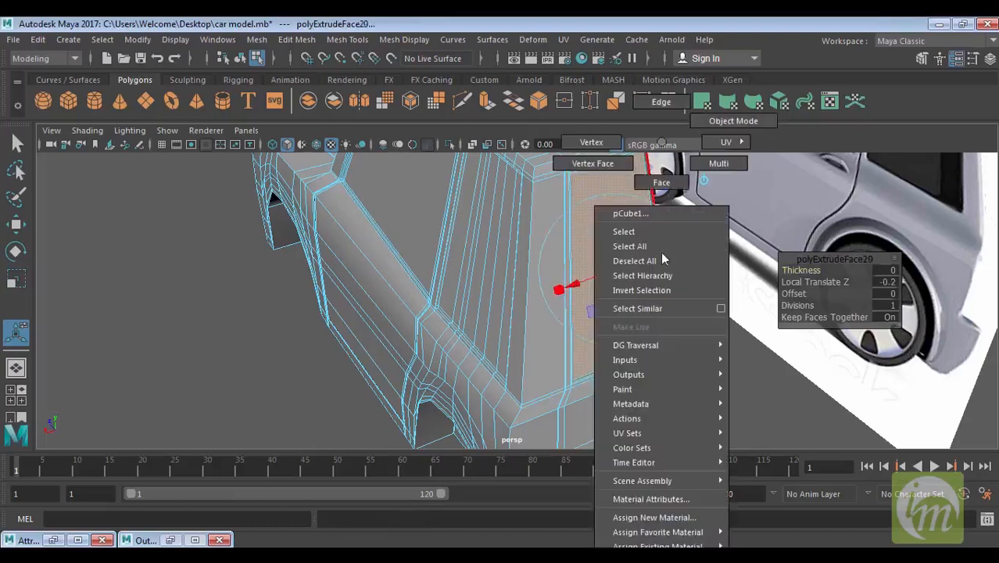
pyautogui.click(671, 187)
pyautogui.click(662, 261)
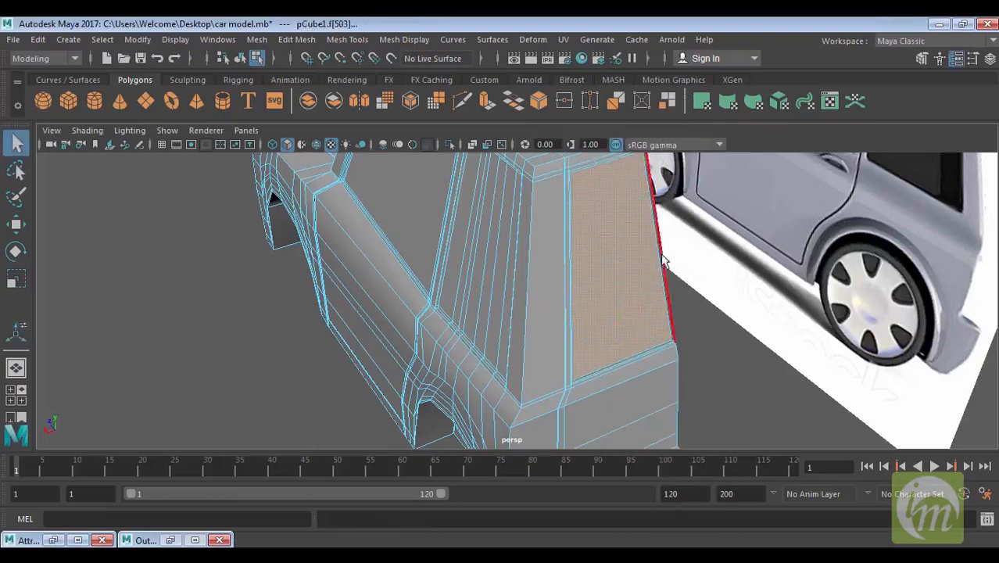
pyautogui.click(663, 260)
pyautogui.keyDown('shift'); pyautogui.click(662, 260); pyautogui.keyUp('shift')
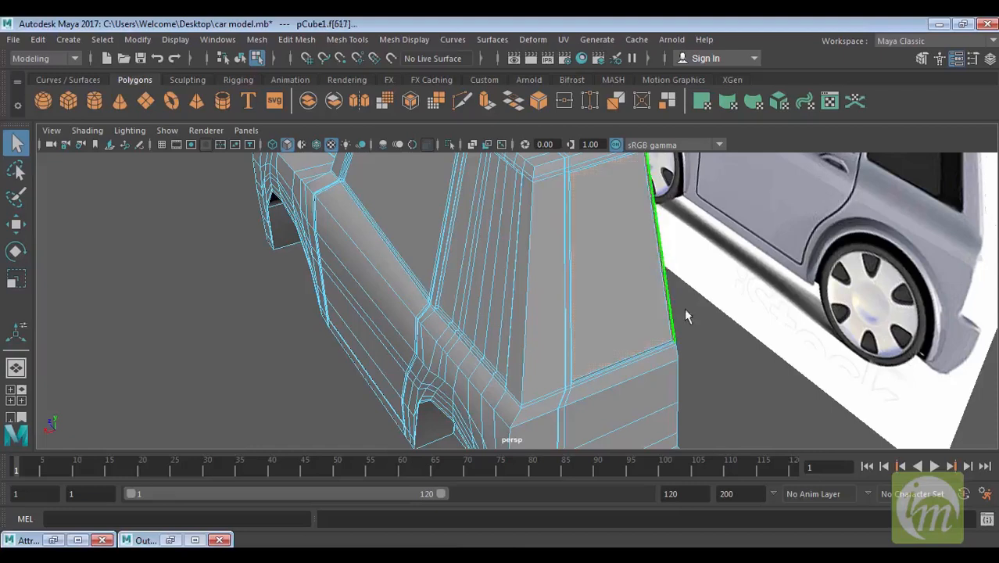
pyautogui.press('Delete')
# Select imagePlane1 from the scene list and set its display mode to RGB to show the front reference.
pyautogui.scroll(-2, 688, 303)
pyautogui.keyDown('alt'); pyautogui.moveTo(640, 303); pyautogui.dragTo(768, 285); pyautogui.keyUp('alt')
pyautogui.scroll(3, 785, 250)
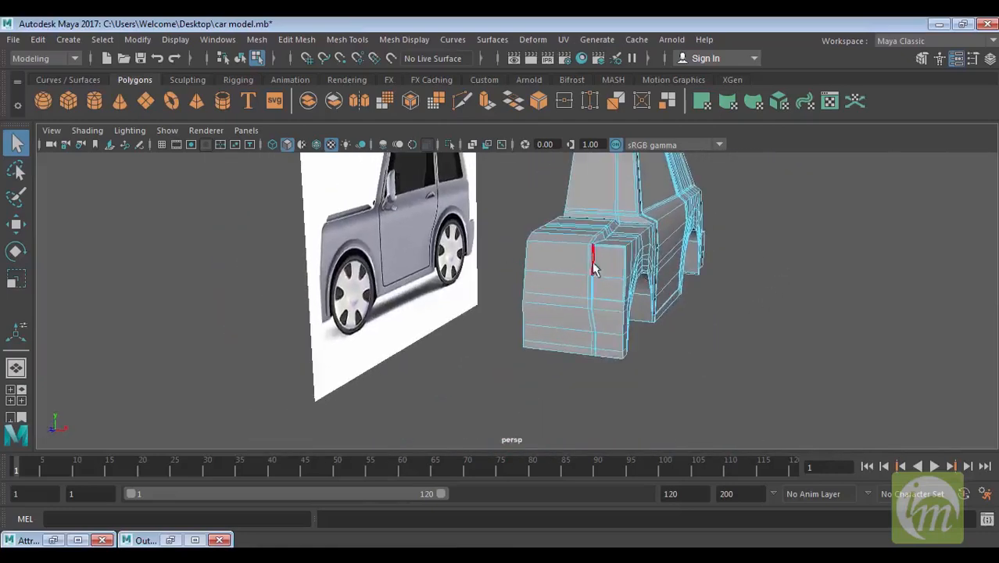
pyautogui.press('space')
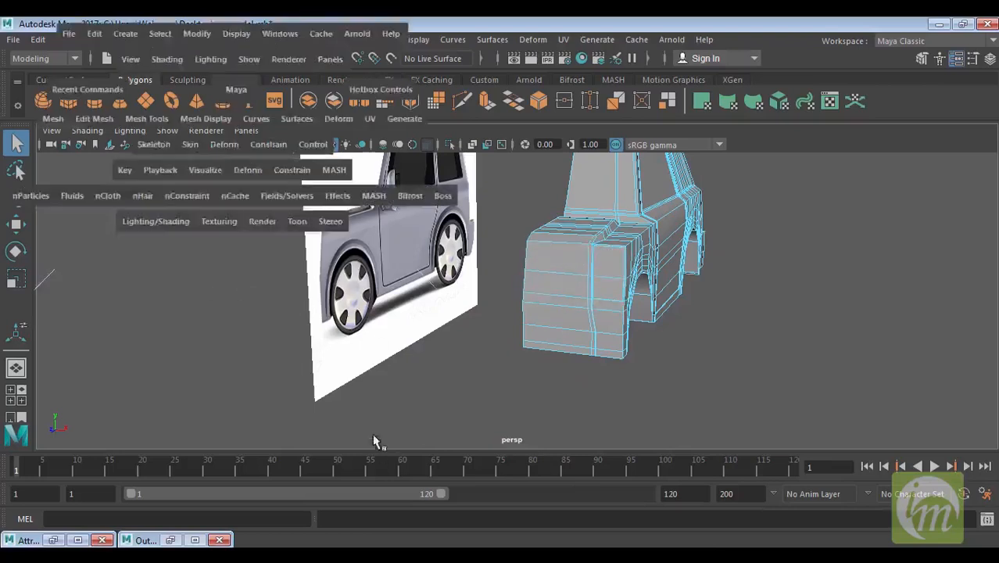
pyautogui.press('space')
pyautogui.press('space')
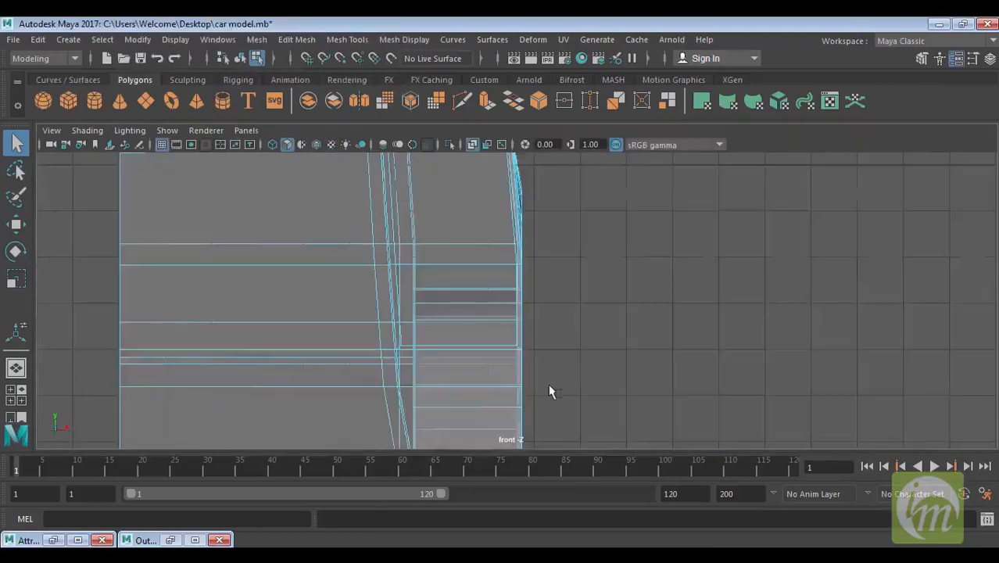
pyautogui.scroll(-4, 481, 387)
pyautogui.keyDown('alt'); pyautogui.moveTo(481, 386); pyautogui.dragTo(522, 383, button='middle'); pyautogui.keyUp('alt')
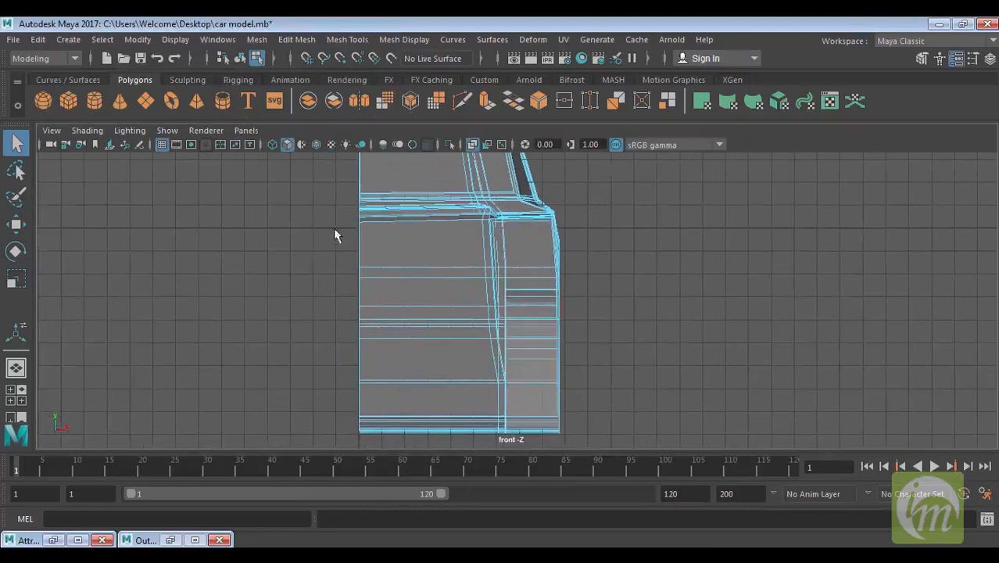
pyautogui.press('space')
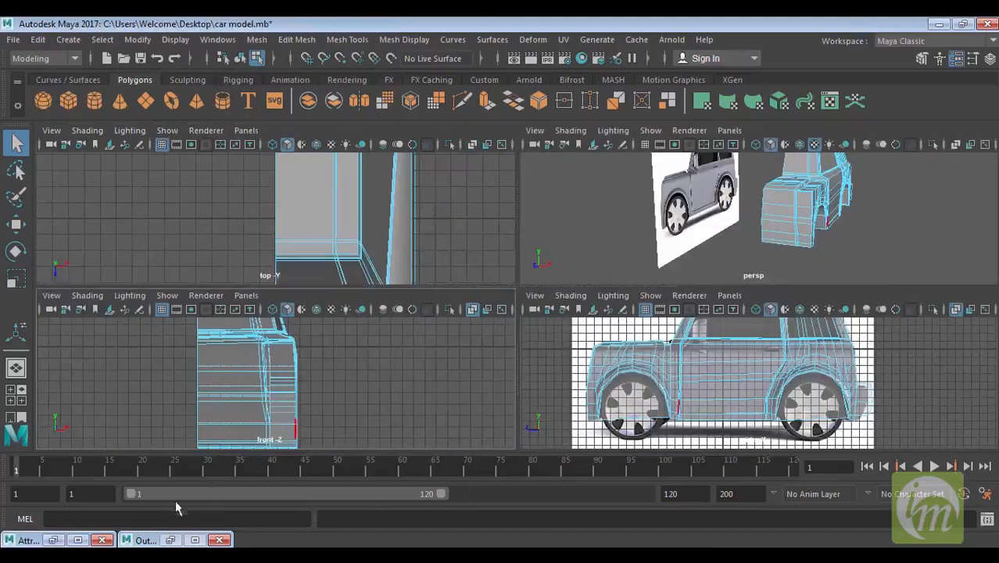
pyautogui.click(53, 540)
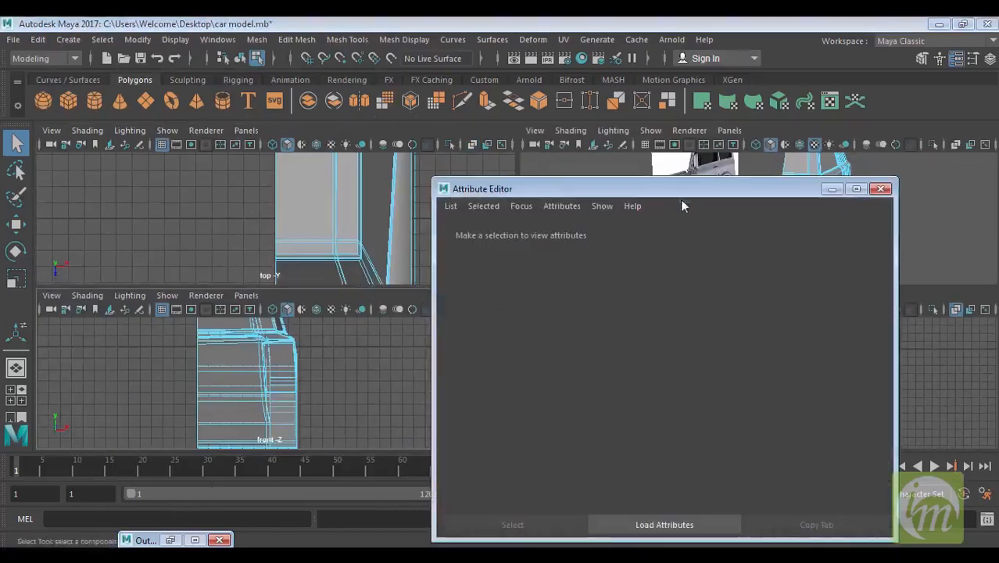
pyautogui.moveTo(680, 189); pyautogui.dragTo(810, 162)
pyautogui.click(171, 539)
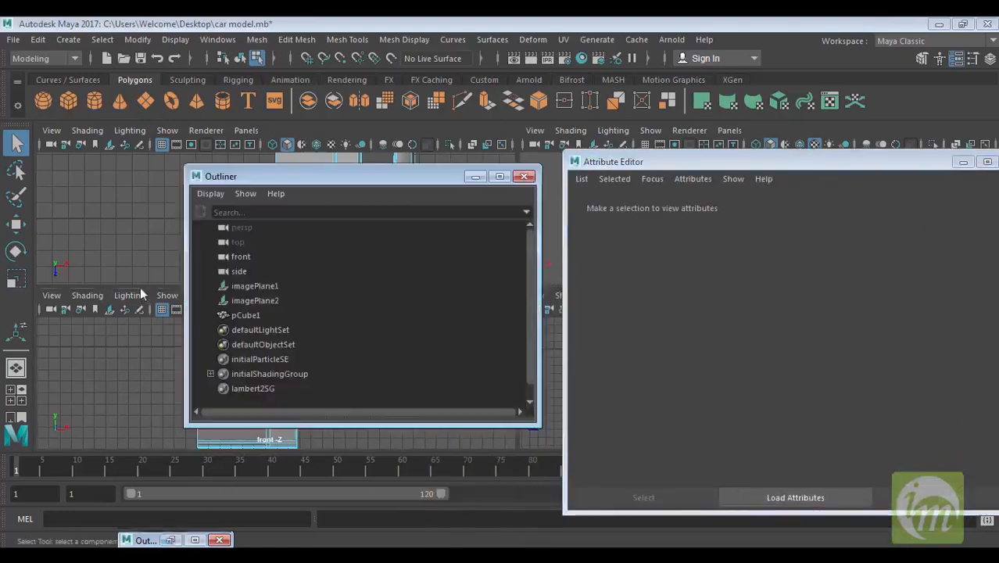
pyautogui.click(255, 285)
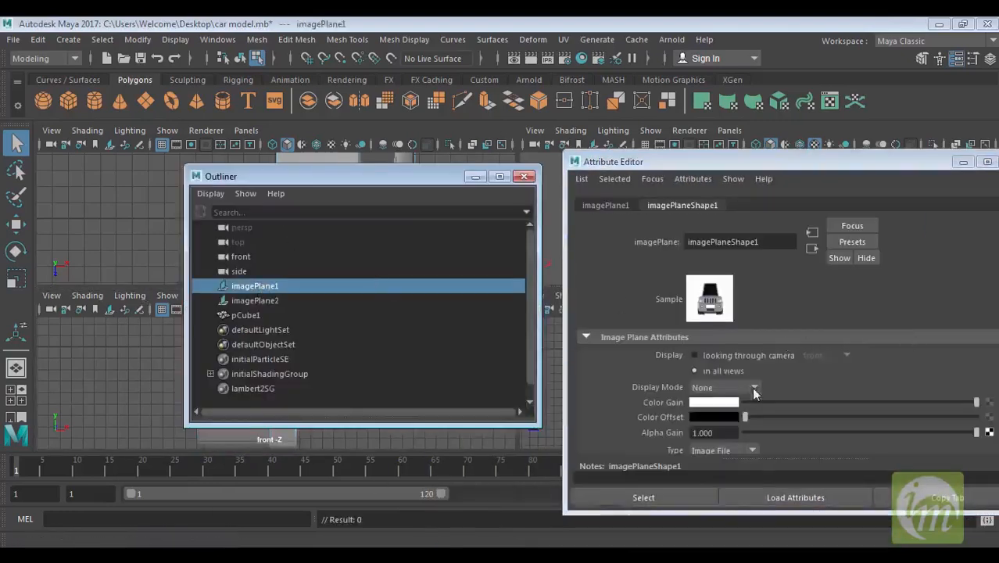
pyautogui.click(751, 387)
pyautogui.click(733, 429)
pyautogui.click(962, 162)
pyautogui.click(474, 176)
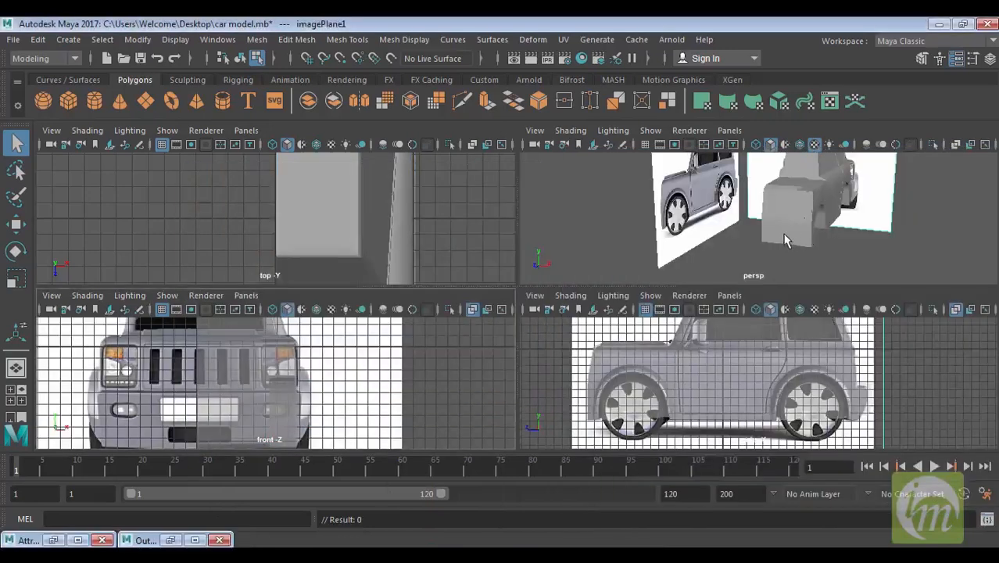
# Select the car body faces covering the grille, using the front reference, and extrude them.
pyautogui.click(785, 239)
pyautogui.press('space')
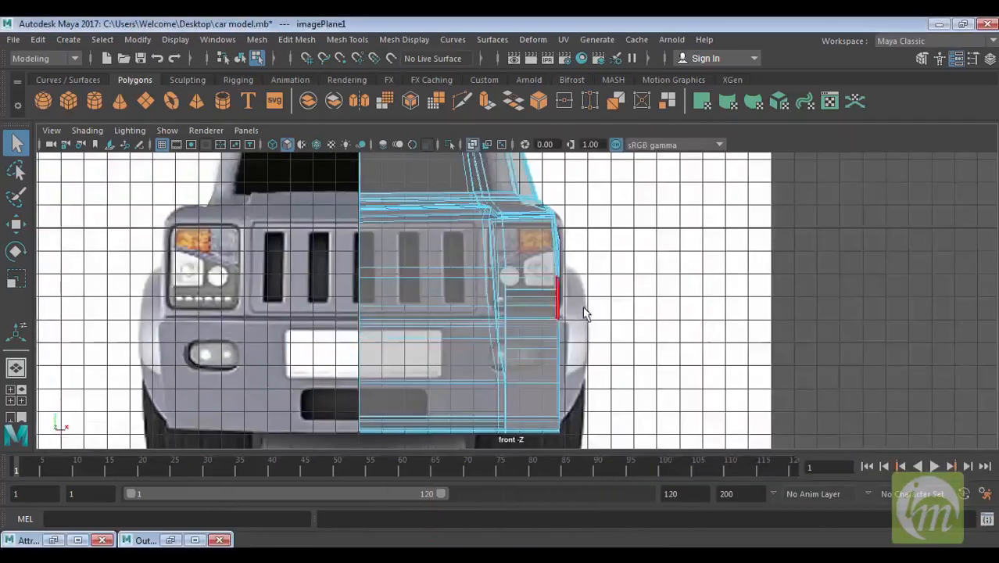
pyautogui.keyDown('alt'); pyautogui.moveTo(586, 313); pyautogui.dragTo(645, 264, button='middle'); pyautogui.keyUp('alt')
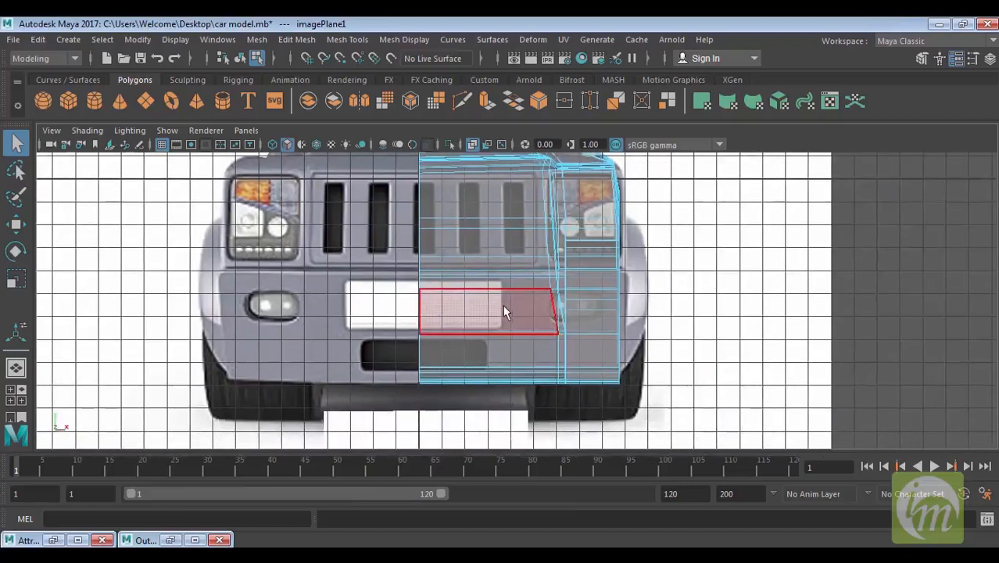
pyautogui.keyDown('alt'); pyautogui.moveTo(523, 230); pyautogui.dragTo(525, 316, button='middle'); pyautogui.keyUp('alt')
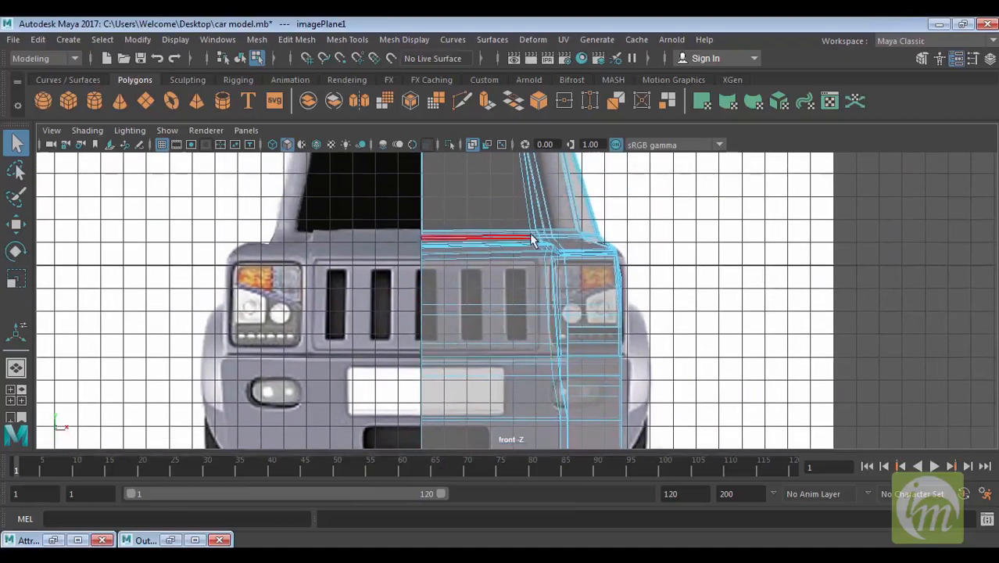
pyautogui.rightClick(491, 282)
pyautogui.moveTo(492, 285); pyautogui.dragTo(490, 183, button='right')
pyautogui.click(501, 286)
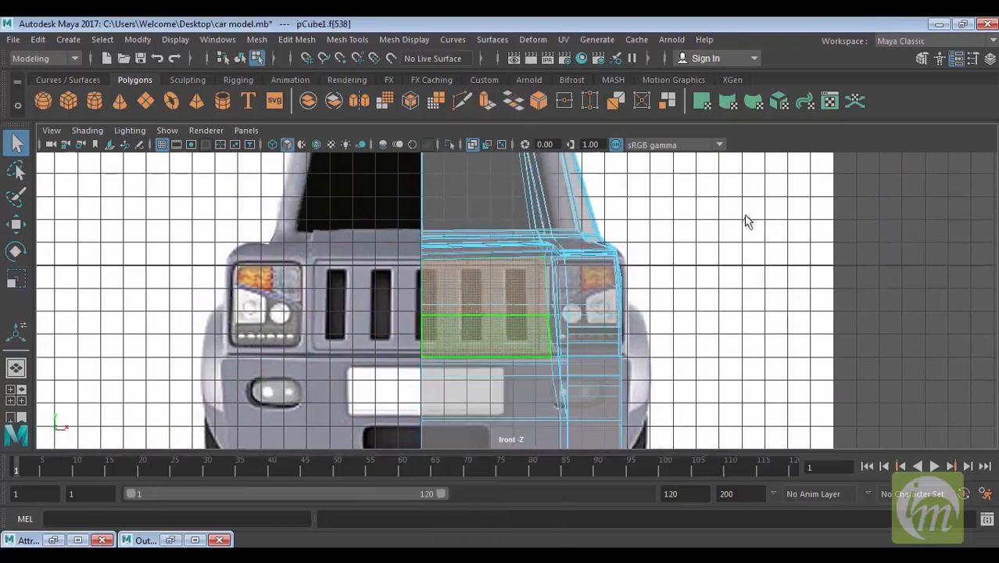
pyautogui.press('space')
pyautogui.press('space')
pyautogui.keyDown('alt'); pyautogui.moveTo(681, 283); pyautogui.dragTo(577, 329); pyautogui.keyUp('alt')
pyautogui.keyDown('alt'); pyautogui.moveTo(577, 329); pyautogui.dragTo(605, 301, button='middle'); pyautogui.keyUp('alt')
pyautogui.keyDown('alt'); pyautogui.moveTo(605, 302); pyautogui.dragTo(589, 302); pyautogui.keyUp('alt')
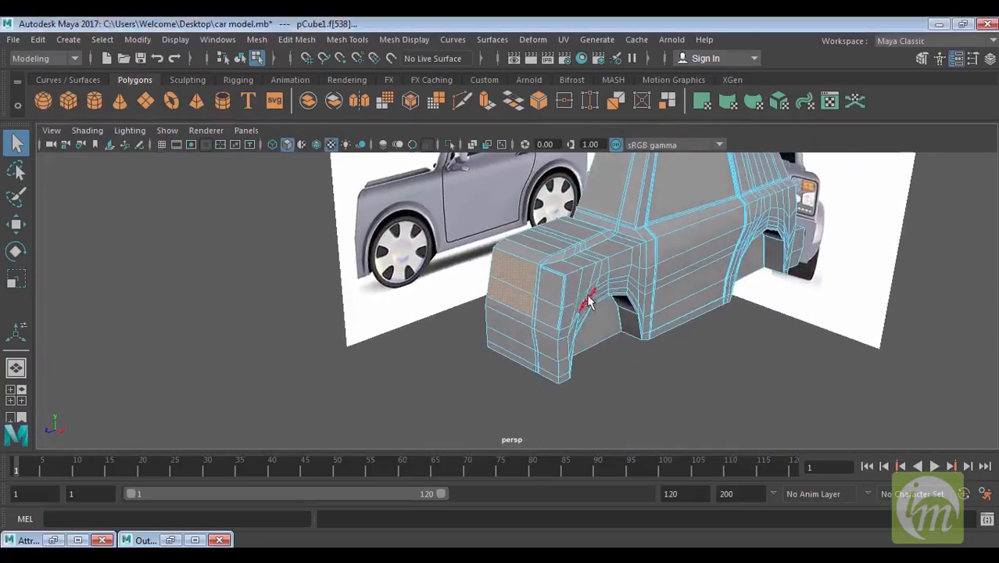
pyautogui.click(487, 101)
# Scale the extruded grille faces in slightly and recess them with a local Z translation of -0.16.
pyautogui.keyDown('alt'); pyautogui.moveTo(528, 290); pyautogui.dragTo(491, 275); pyautogui.keyUp('alt')
pyautogui.click(537, 291)
pyautogui.keyDown('alt'); pyautogui.moveTo(550, 284); pyautogui.dragTo(526, 276); pyautogui.keyUp('alt')
pyautogui.keyDown('alt'); pyautogui.moveTo(578, 272); pyautogui.dragTo(631, 283, button='right'); pyautogui.keyUp('alt')
pyautogui.keyDown('alt'); pyautogui.moveTo(537, 301); pyautogui.dragTo(562, 349, button='middle'); pyautogui.keyUp('alt')
pyautogui.moveTo(409, 255); pyautogui.dragTo(415, 256)
pyautogui.keyDown('alt'); pyautogui.moveTo(475, 264); pyautogui.dragTo(593, 268); pyautogui.keyUp('alt')
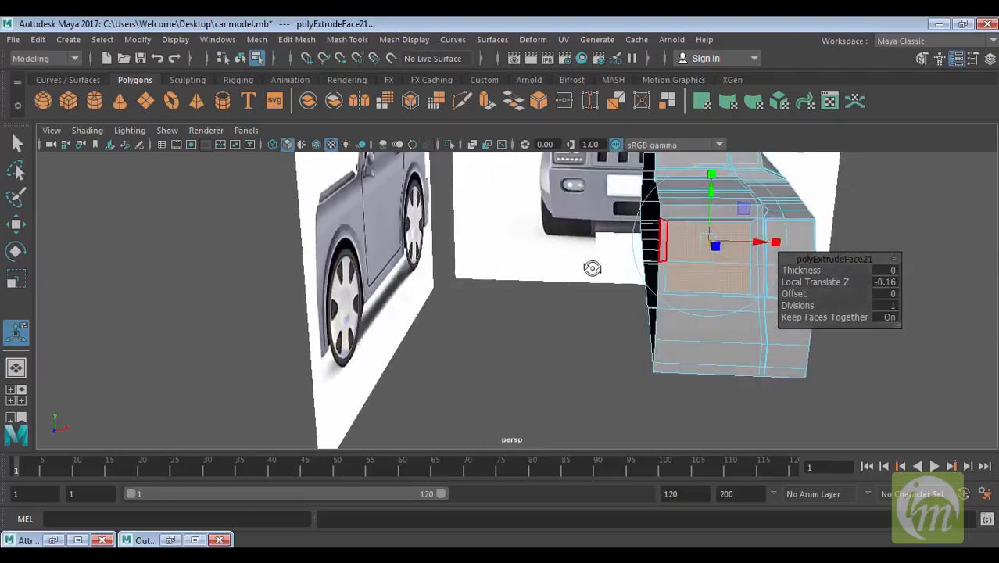
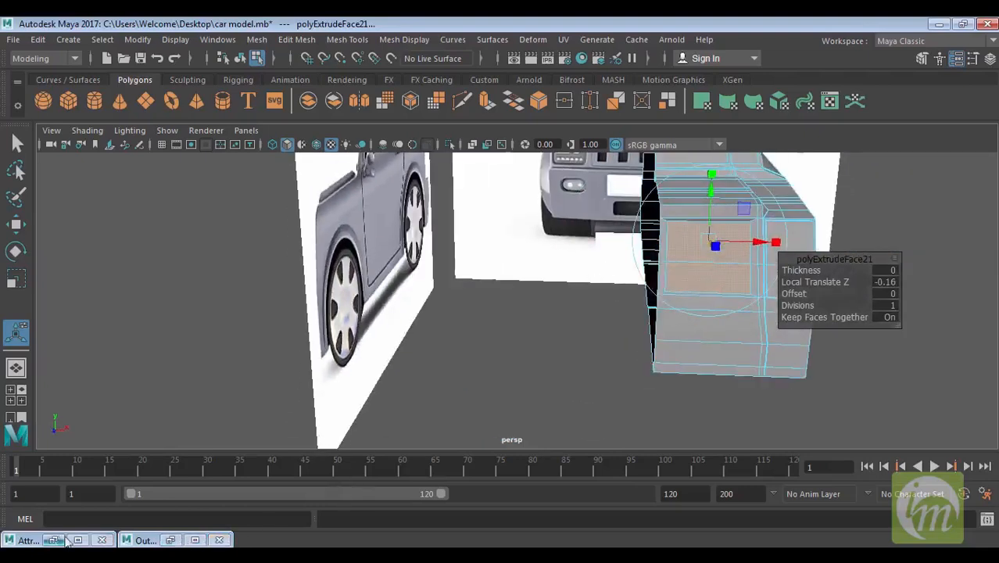
# Extrude the two front bumper faces below the grille and headlight, checking the front reference, and scale them slightly inward.
pyautogui.press('space')
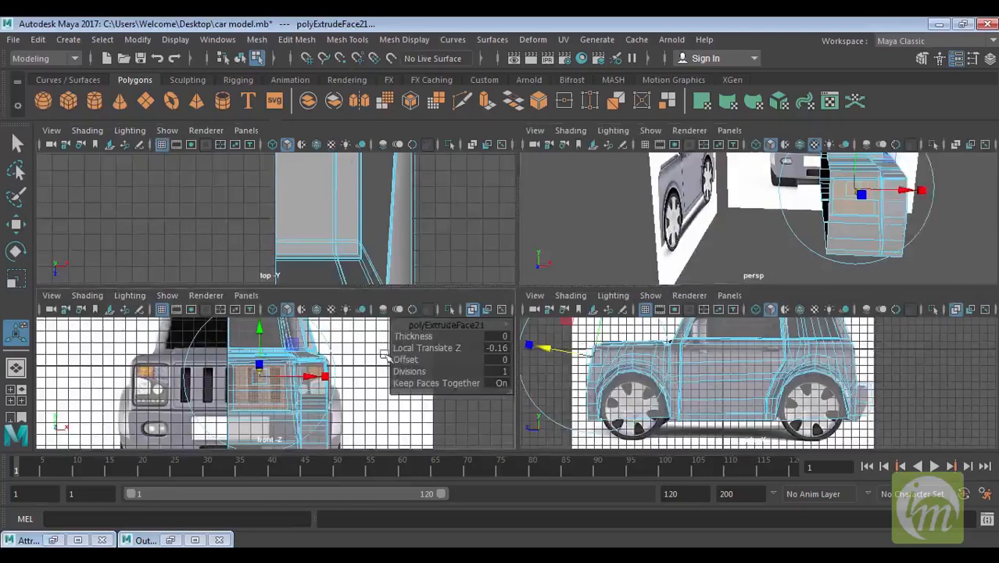
pyautogui.press('space')
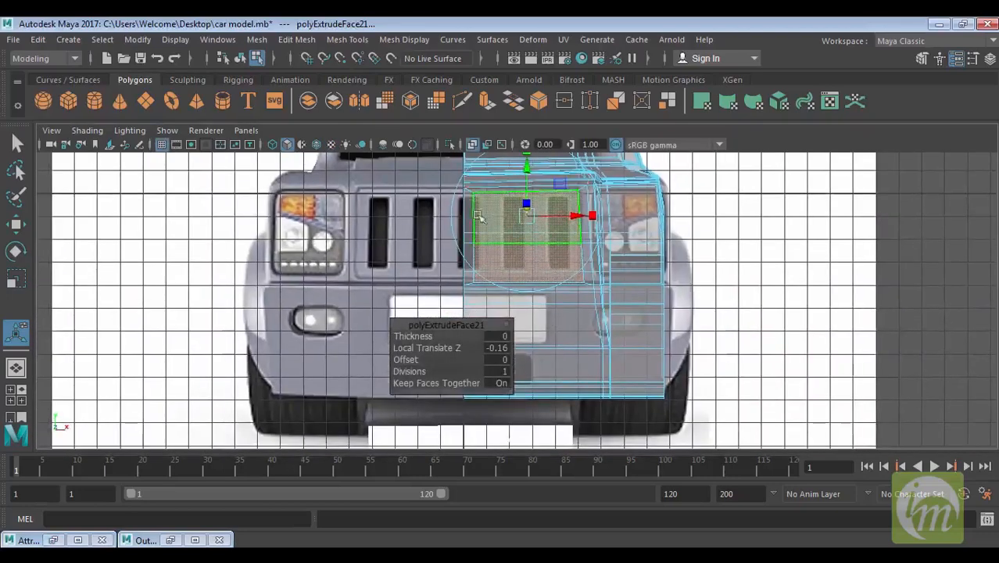
pyautogui.keyDown('alt'); pyautogui.moveTo(614, 275); pyautogui.dragTo(618, 216, button='middle'); pyautogui.keyUp('alt')
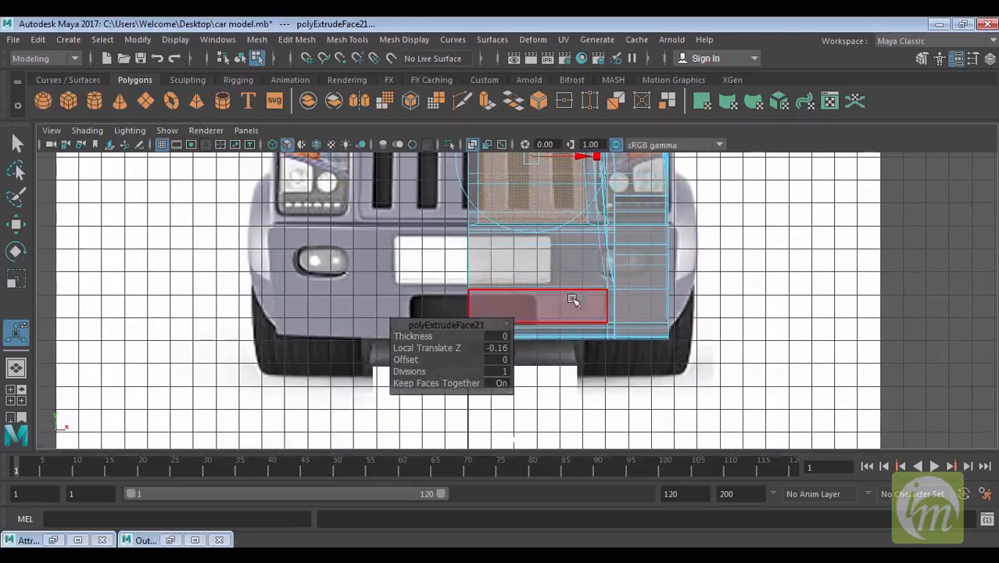
pyautogui.keyDown('alt'); pyautogui.moveTo(573, 297); pyautogui.dragTo(580, 253, button='middle'); pyautogui.keyUp('alt')
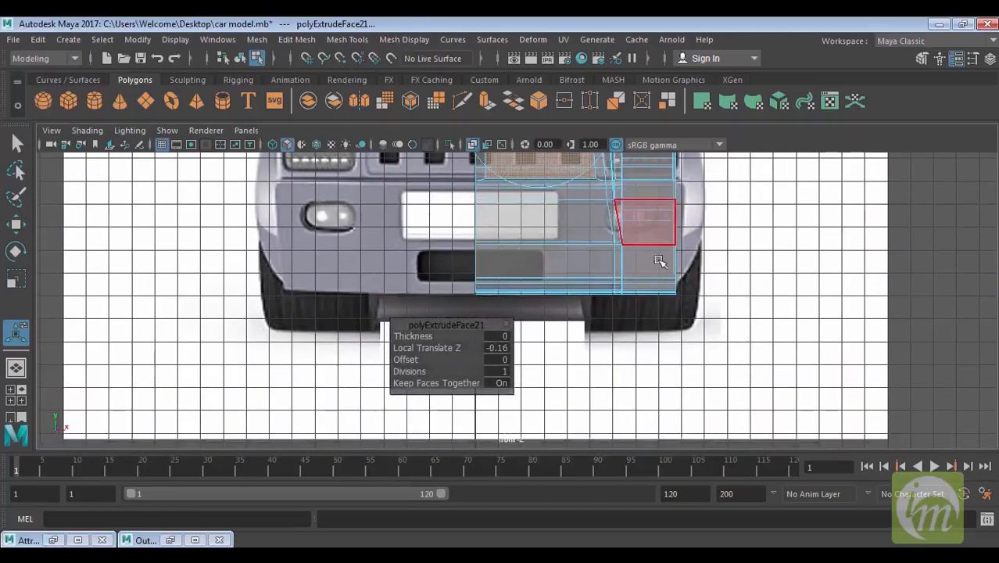
pyautogui.press('space')
pyautogui.press('space')
pyautogui.keyDown('alt'); pyautogui.moveTo(752, 255); pyautogui.dragTo(676, 241, button='middle'); pyautogui.keyUp('alt')
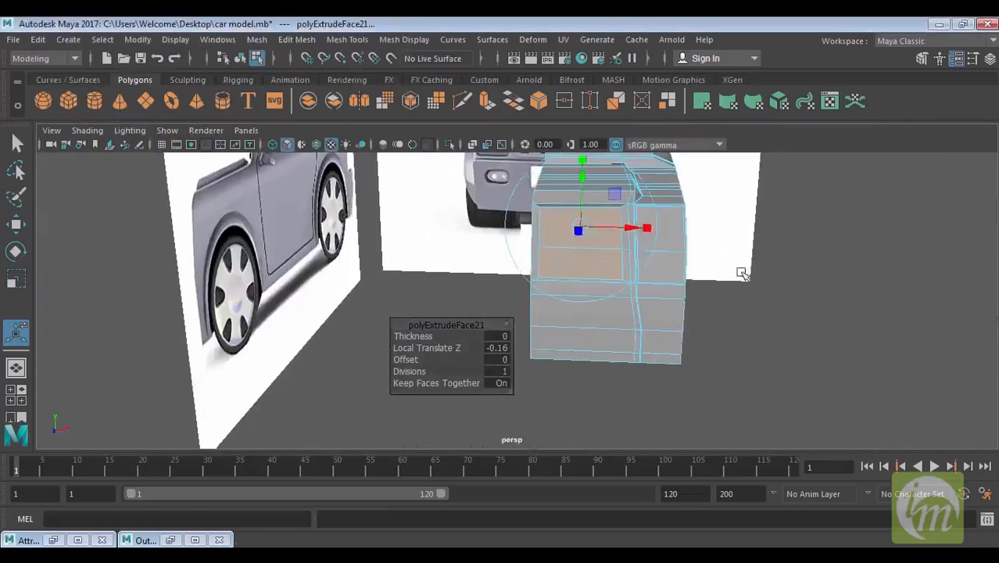
pyautogui.keyDown('alt'); pyautogui.moveTo(743, 272); pyautogui.dragTo(651, 335); pyautogui.keyUp('alt')
pyautogui.click(617, 320)
pyautogui.keyDown('shift'); pyautogui.click(588, 310); pyautogui.keyUp('shift')
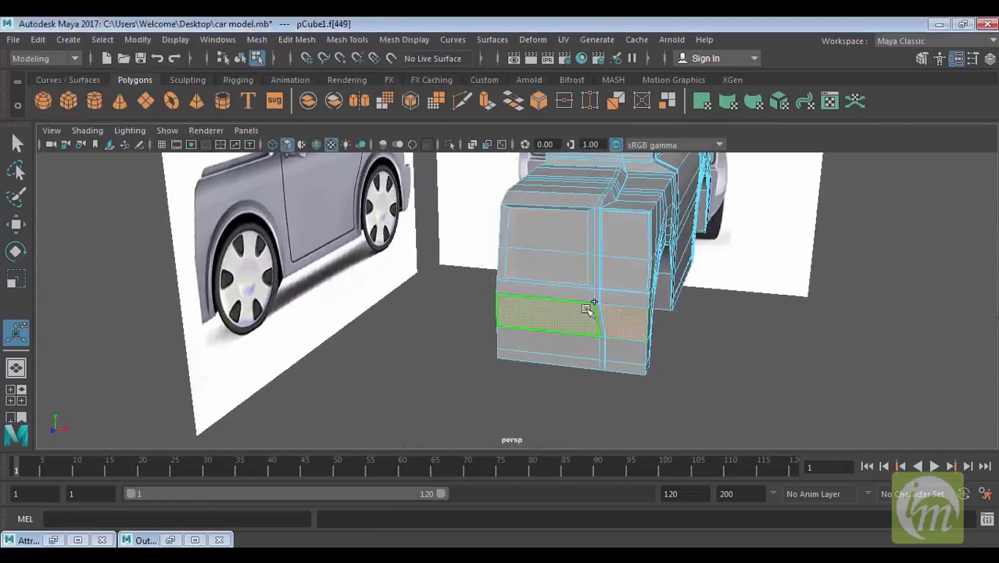
pyautogui.click(486, 102)
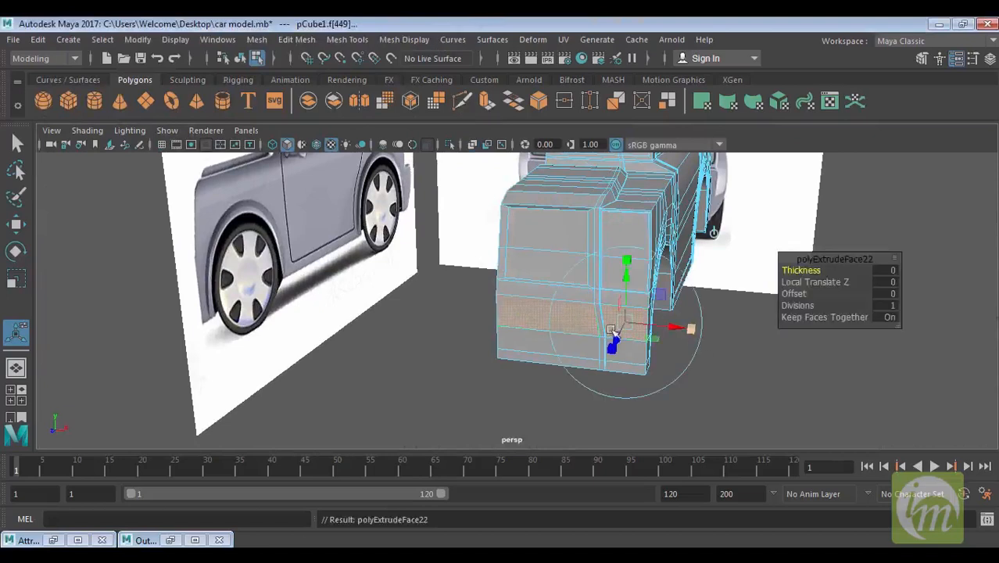
pyautogui.click(625, 326)
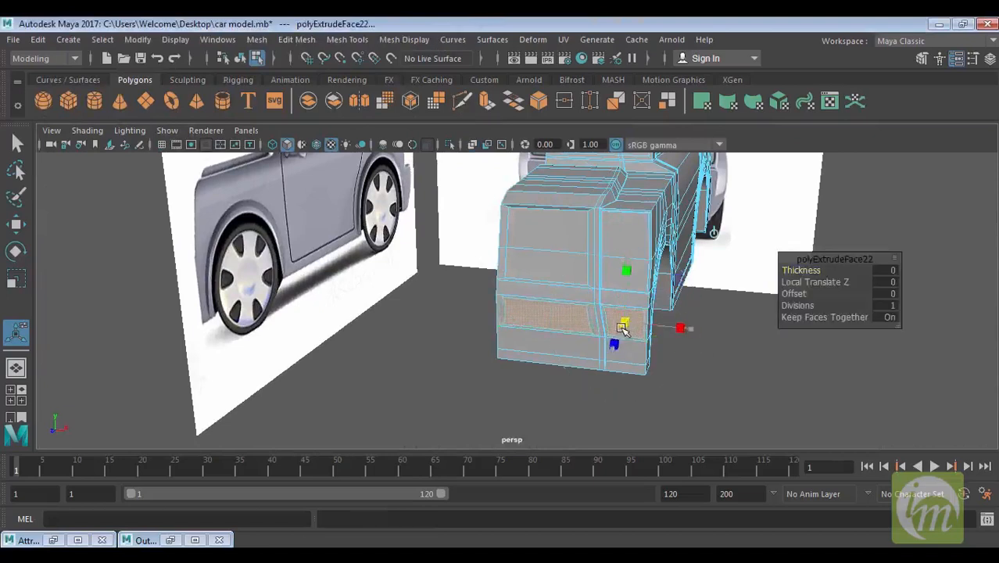
# Extrude the inset bumper faces twice more and push them inward to form two recessed openings.
pyautogui.keyDown('alt'); pyautogui.moveTo(622, 327); pyautogui.dragTo(613, 323); pyautogui.keyUp('alt')
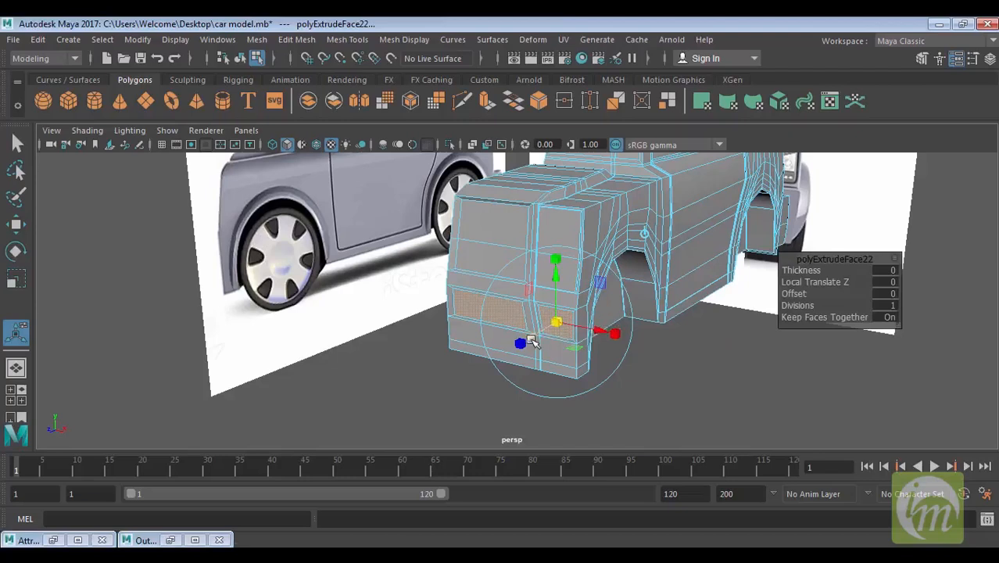
pyautogui.hotkey('ctrl', 'e')
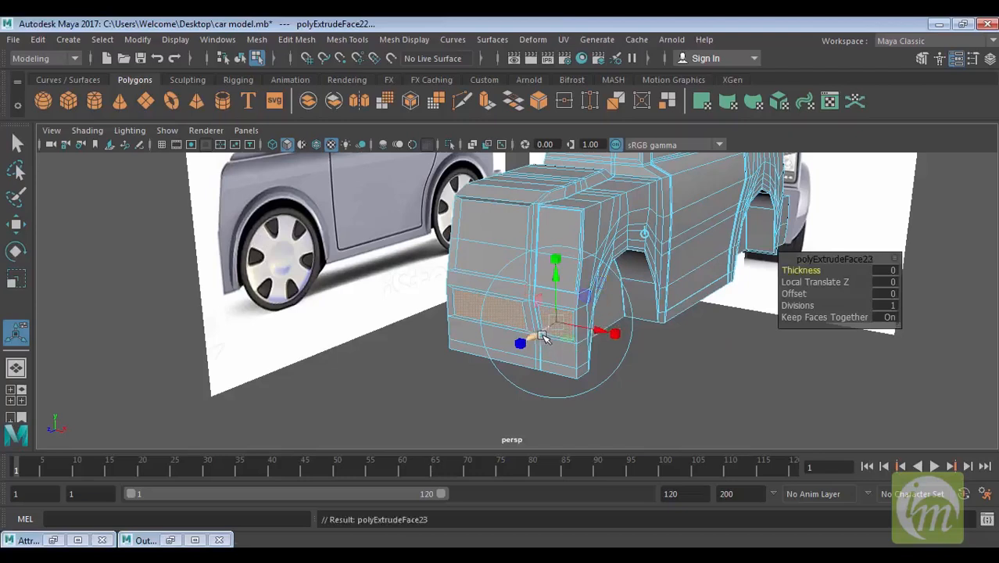
pyautogui.click(542, 336)
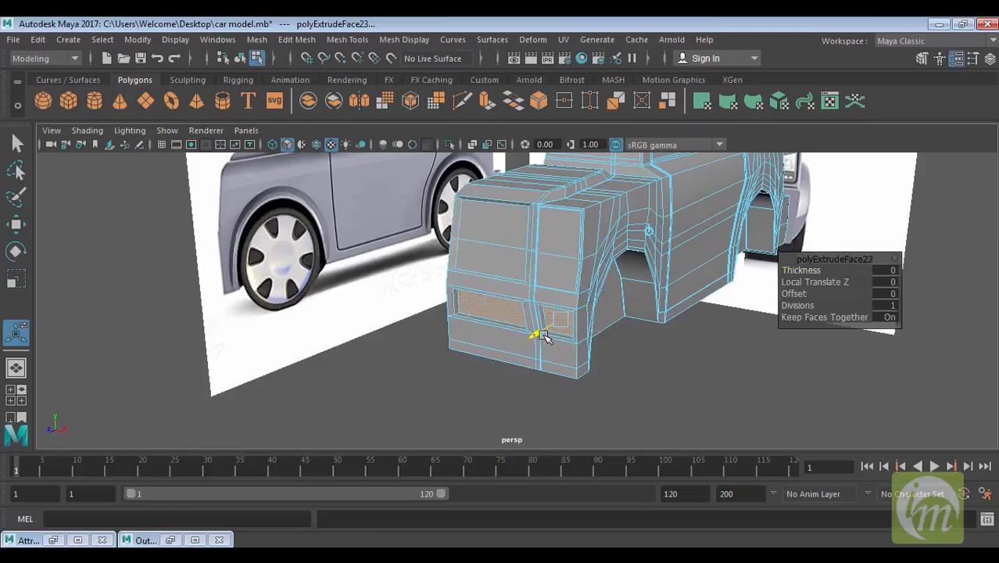
pyautogui.hotkey('ctrl', 'e')
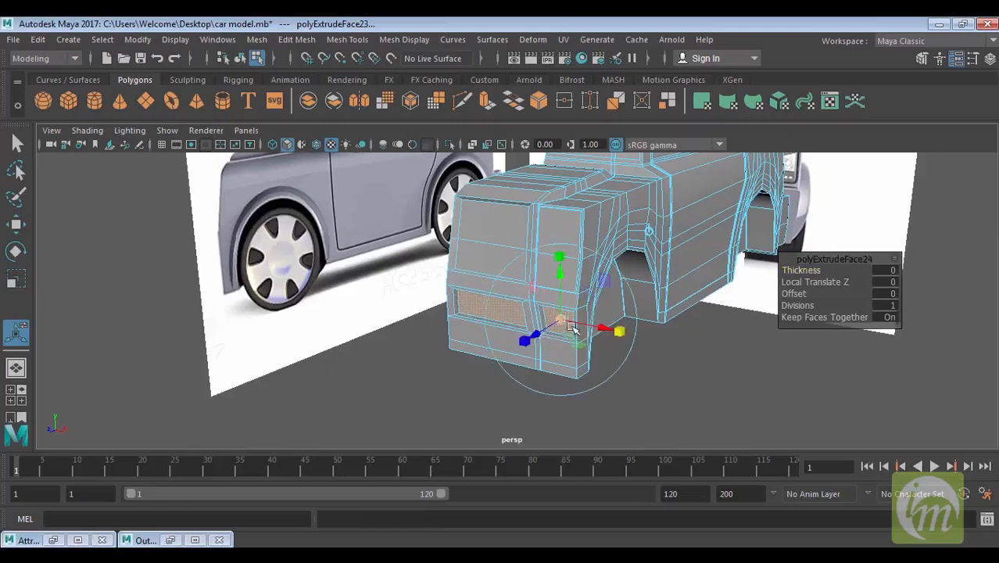
pyautogui.click(562, 321)
pyautogui.moveTo(560, 325); pyautogui.dragTo(536, 339)
pyautogui.keyDown('alt'); pyautogui.moveTo(539, 341); pyautogui.dragTo(720, 362); pyautogui.keyUp('alt')
pyautogui.click(725, 363)
# Delete the narrow side faces along the car's centre line at the inner end of the lower bumper recess.
pyautogui.moveTo(537, 287); pyautogui.dragTo(469, 145, button='right')
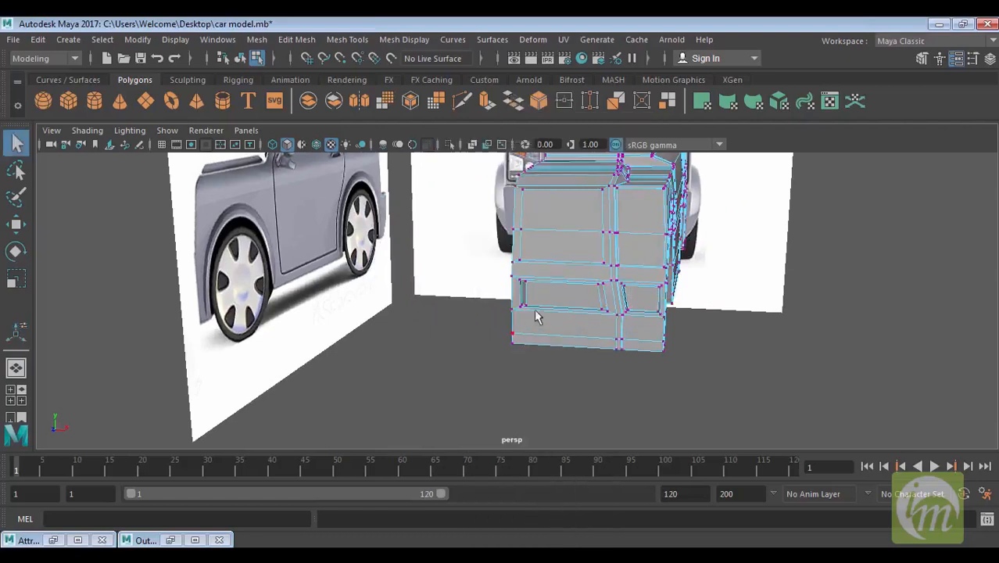
pyautogui.scroll(-1, 533, 287)
pyautogui.scroll(4, 533, 287)
pyautogui.moveTo(534, 280); pyautogui.dragTo(534, 207, button='right')
pyautogui.keyDown('alt'); pyautogui.moveTo(534, 207); pyautogui.dragTo(472, 277); pyautogui.keyUp('alt')
pyautogui.click(469, 275)
pyautogui.keyDown('shift'); pyautogui.click(463, 280); pyautogui.keyUp('shift')
pyautogui.keyDown('shift'); pyautogui.click(453, 281); pyautogui.keyUp('shift')
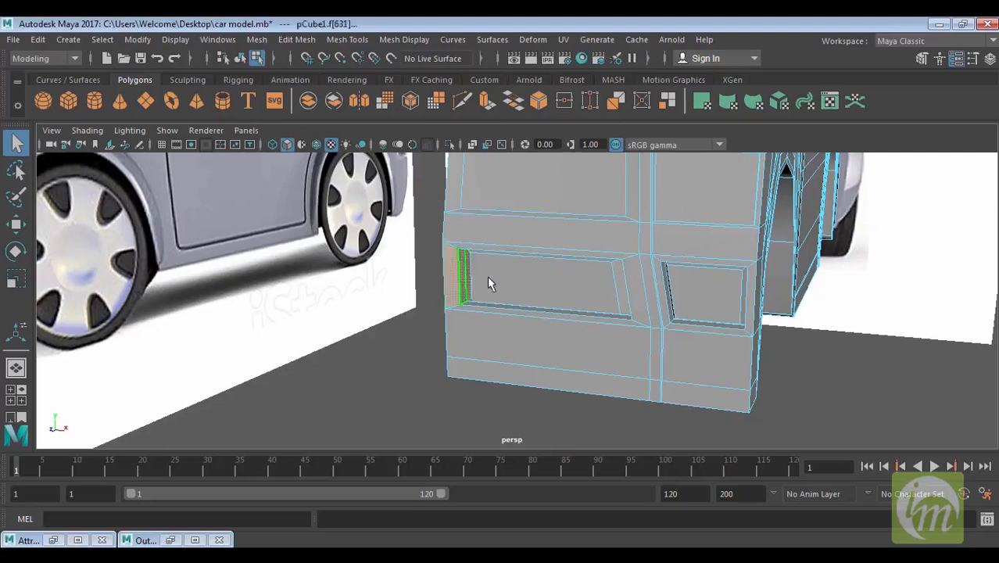
pyautogui.press('Delete')
# Delete the two narrow faces along the car's centre line beside the grille recess.
pyautogui.click(458, 199)
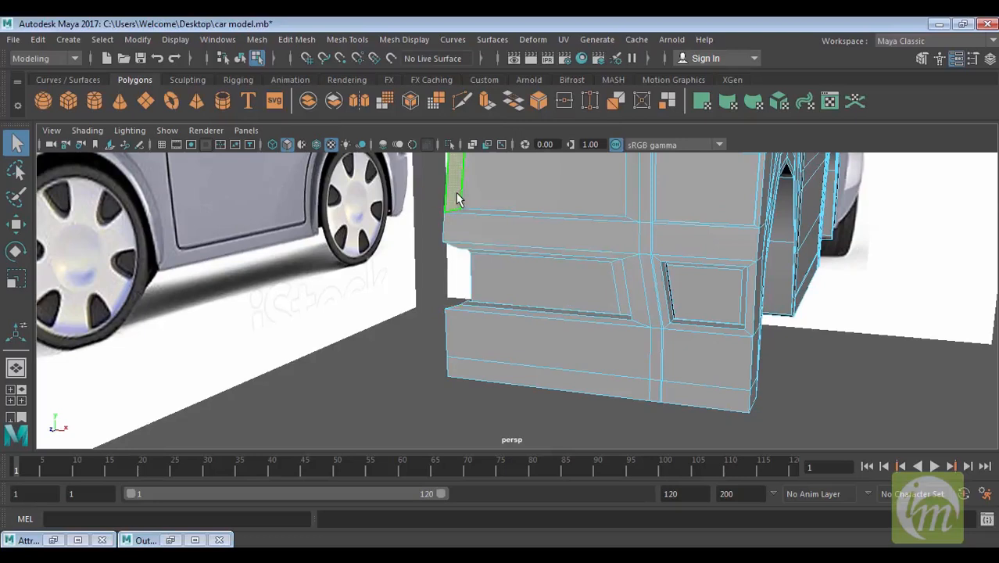
pyautogui.keyDown('alt'); pyautogui.moveTo(458, 199); pyautogui.dragTo(494, 230); pyautogui.keyUp('alt')
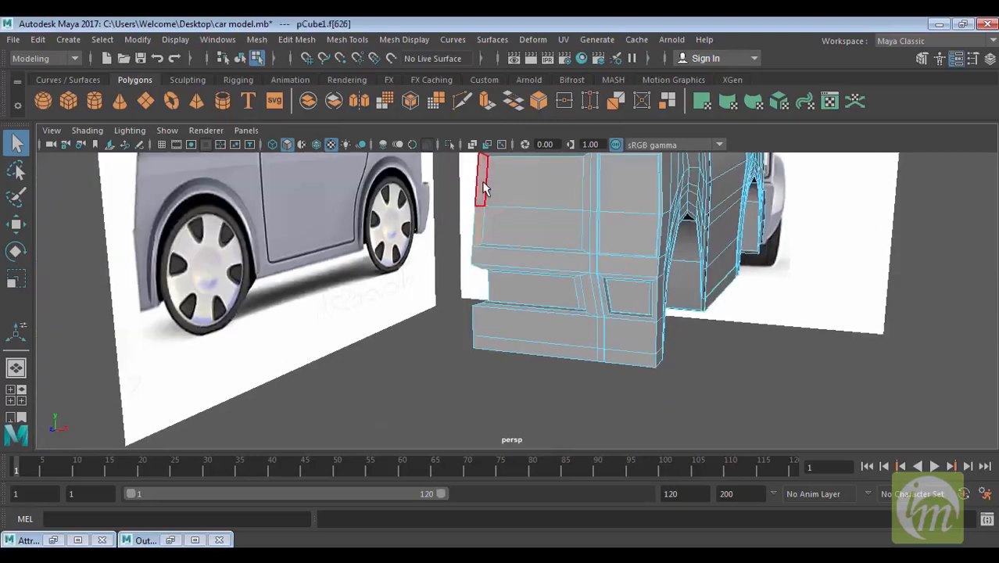
pyautogui.press('Delete')
pyautogui.keyDown('alt'); pyautogui.moveTo(504, 259); pyautogui.dragTo(495, 310); pyautogui.keyUp('alt')
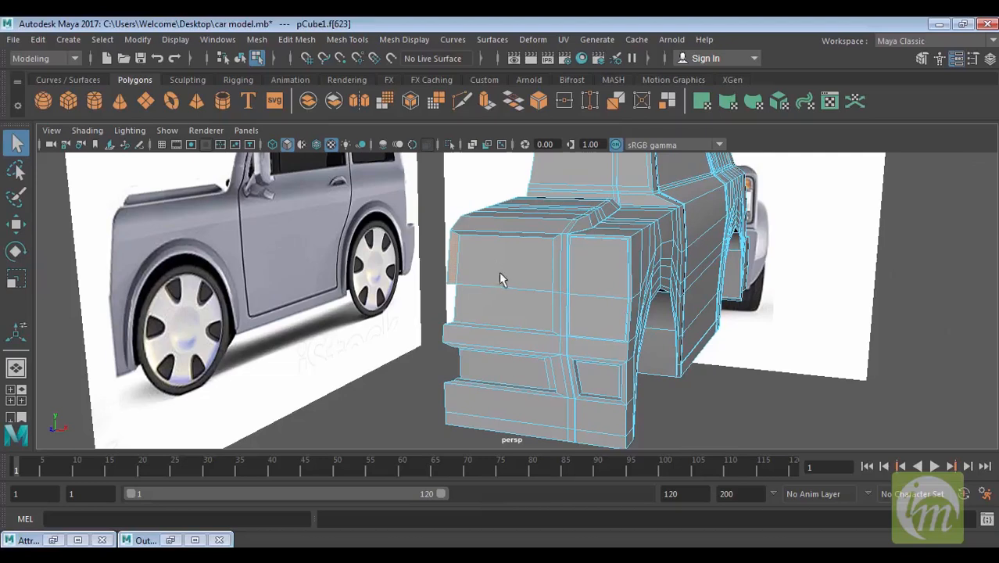
pyautogui.press('Delete')
# Preview the body smoothed around the windscreen and side windows, and return to the unsmoothed display.
pyautogui.scroll(-5, 506, 284)
pyautogui.scroll(-2, 522, 284)
pyautogui.keyDown('alt'); pyautogui.moveTo(575, 276); pyautogui.dragTo(573, 337, button='middle'); pyautogui.keyUp('alt')
pyautogui.keyDown('alt'); pyautogui.moveTo(572, 338); pyautogui.dragTo(614, 314); pyautogui.keyUp('alt')
pyautogui.scroll(-4, 613, 314)
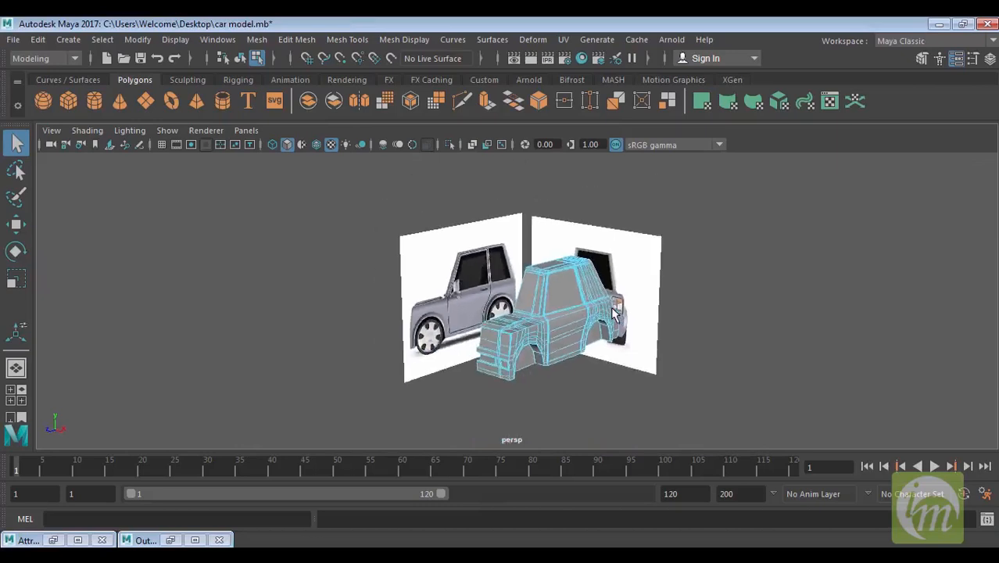
pyautogui.scroll(10, 614, 315)
pyautogui.keyDown('alt'); pyautogui.moveTo(682, 298); pyautogui.dragTo(607, 330, button='middle'); pyautogui.keyUp('alt')
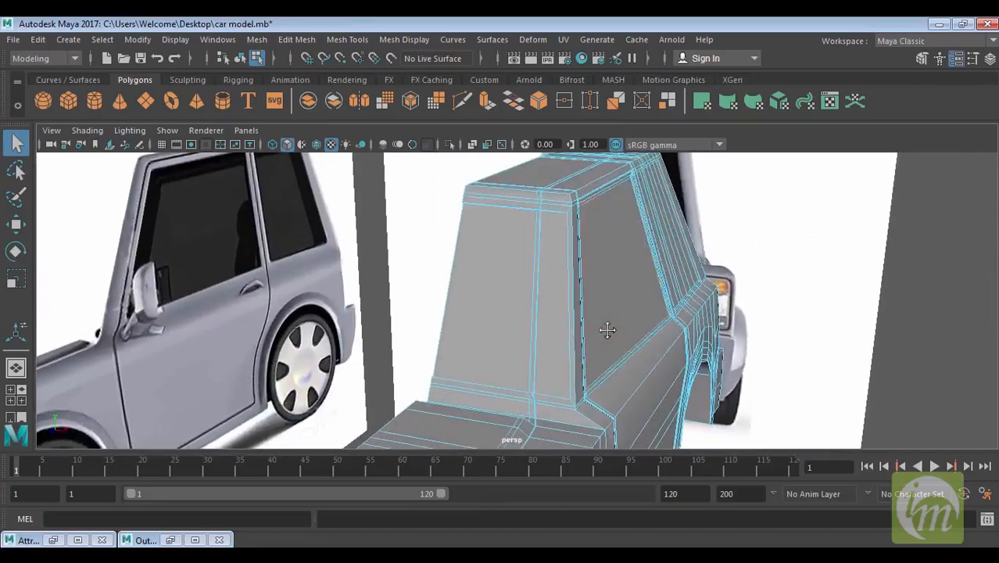
pyautogui.press('3')
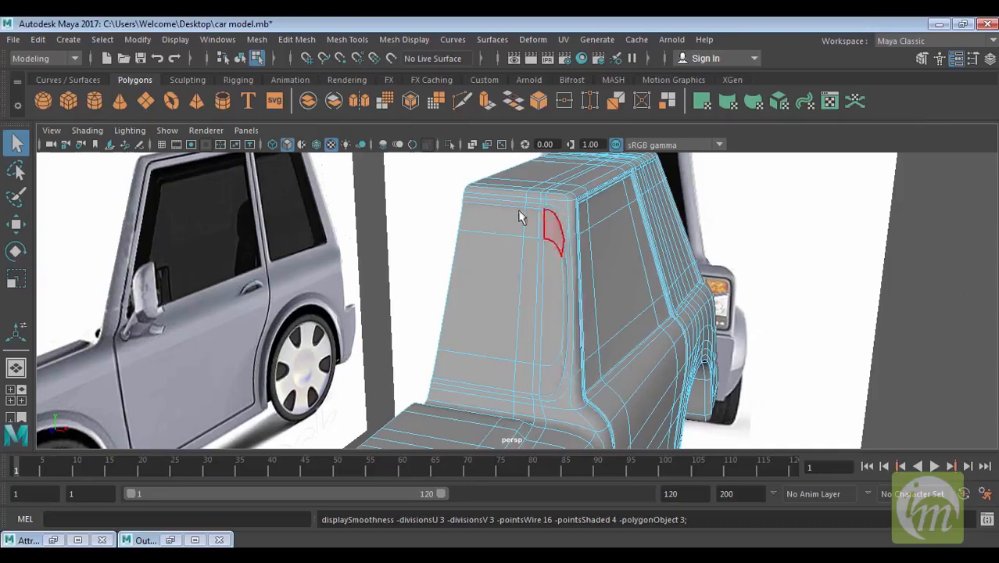
pyautogui.press('1')
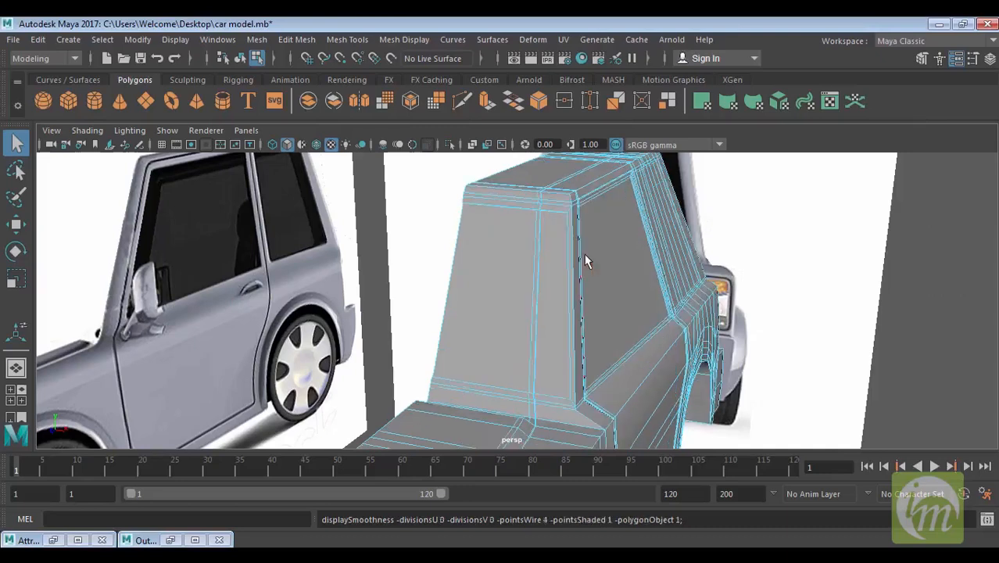
# Insert horizontal edge loops close to the upper and lower borders of the windscreen and side windows.
pyautogui.hotkey('ctrl', 'e')
pyautogui.click(296, 39)
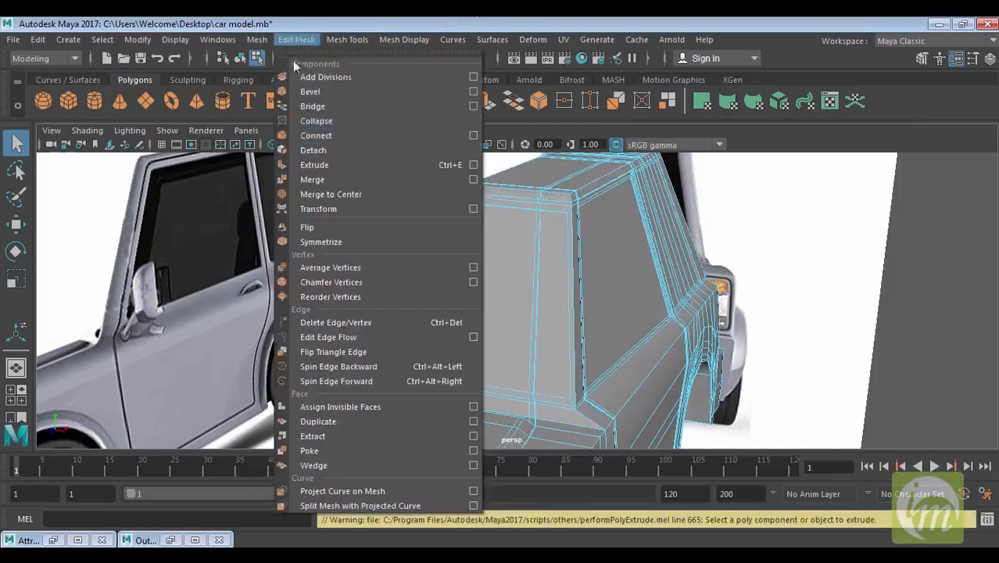
pyautogui.moveTo(345, 44)
pyautogui.click(379, 150)
pyautogui.moveTo(557, 211)
pyautogui.mouseDown()
pyautogui.moveTo(567, 222)
pyautogui.moveTo(575, 214)
pyautogui.mouseUp()
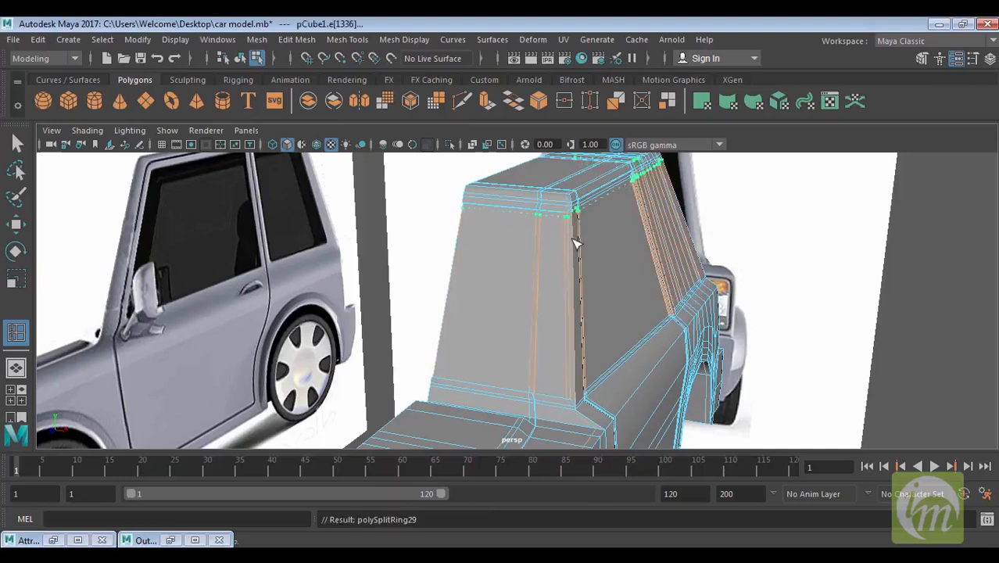
pyautogui.moveTo(581, 370); pyautogui.dragTo(580, 406)
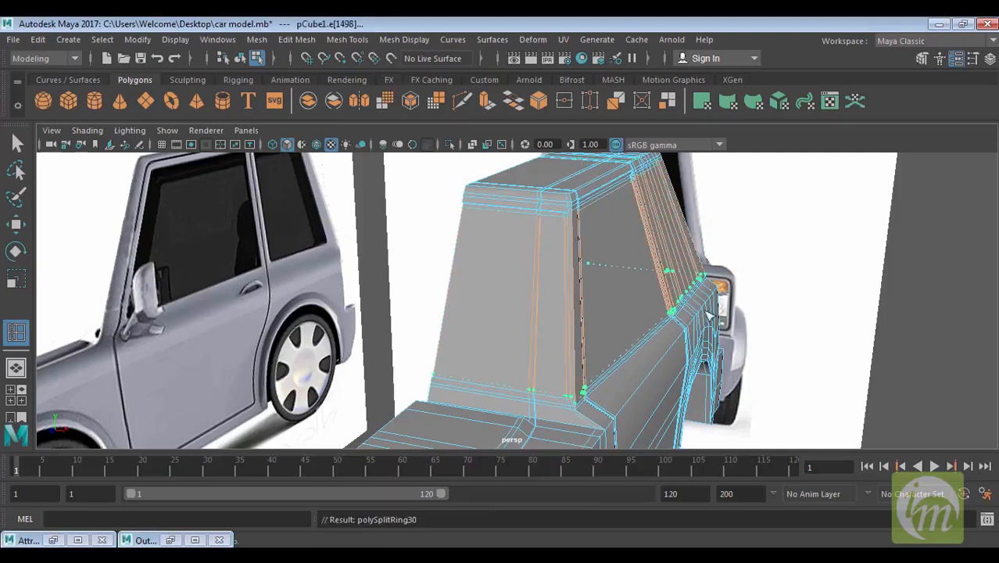
pyautogui.press('q')
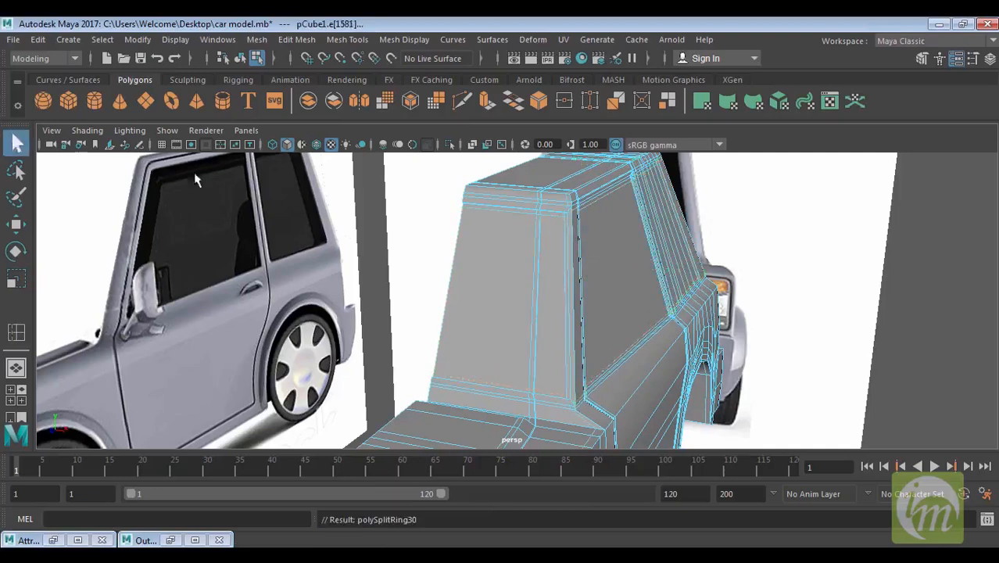
# Turn on the smooth preview and examine the deselected car body's windows, sides and front in object mode.
pyautogui.press('3')
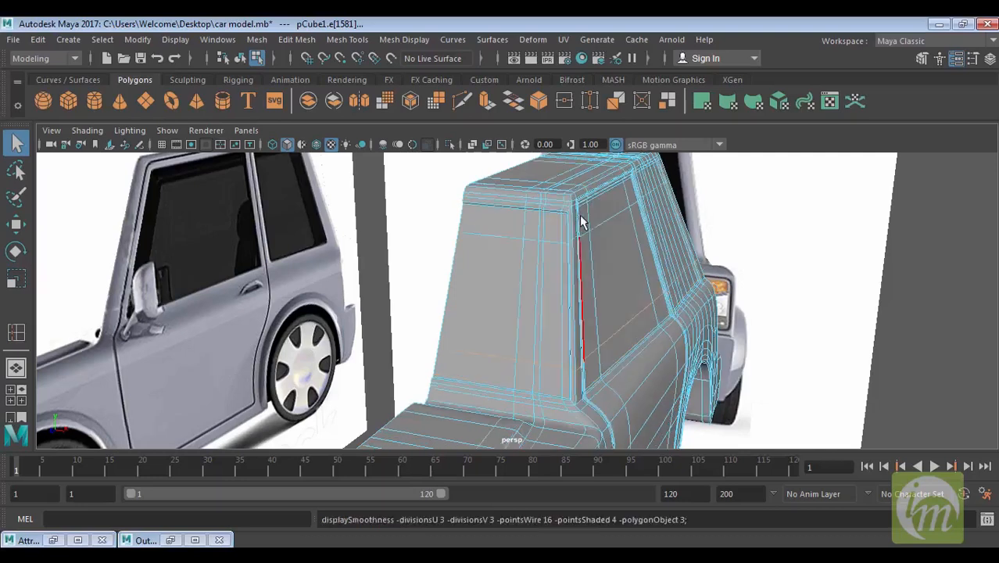
pyautogui.click(923, 259)
pyautogui.scroll(-1, 726, 303)
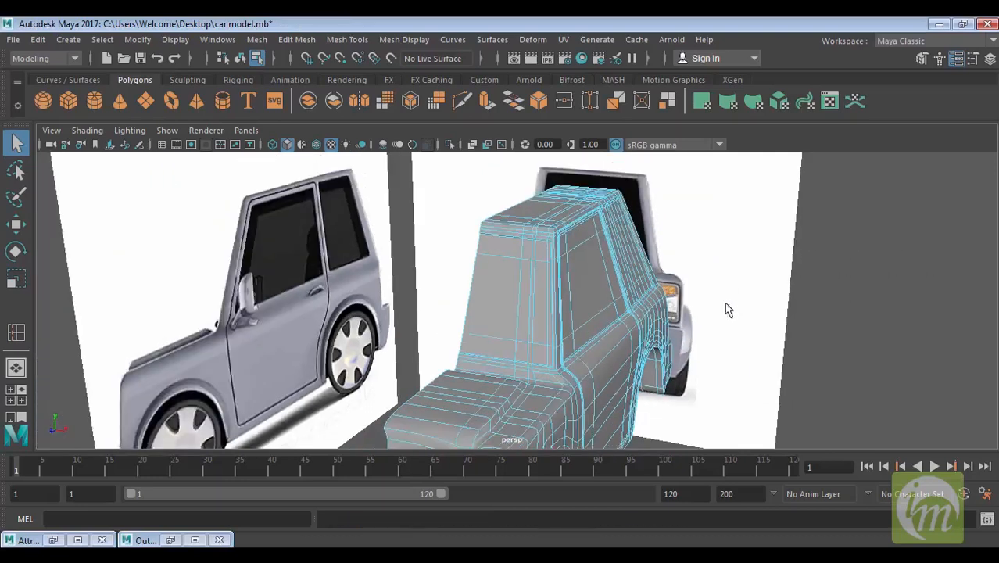
pyautogui.scroll(-1, 610, 351)
pyautogui.moveTo(578, 351); pyautogui.dragTo(645, 148, button='right')
pyautogui.moveTo(580, 235); pyautogui.dragTo(635, 118, button='right')
pyautogui.click(922, 294)
pyautogui.scroll(-2, 842, 321)
pyautogui.keyDown('alt'); pyautogui.moveTo(843, 321); pyautogui.dragTo(828, 283); pyautogui.keyUp('alt')
pyautogui.keyDown('alt'); pyautogui.moveTo(569, 375); pyautogui.dragTo(625, 309, button='middle'); pyautogui.keyUp('alt')
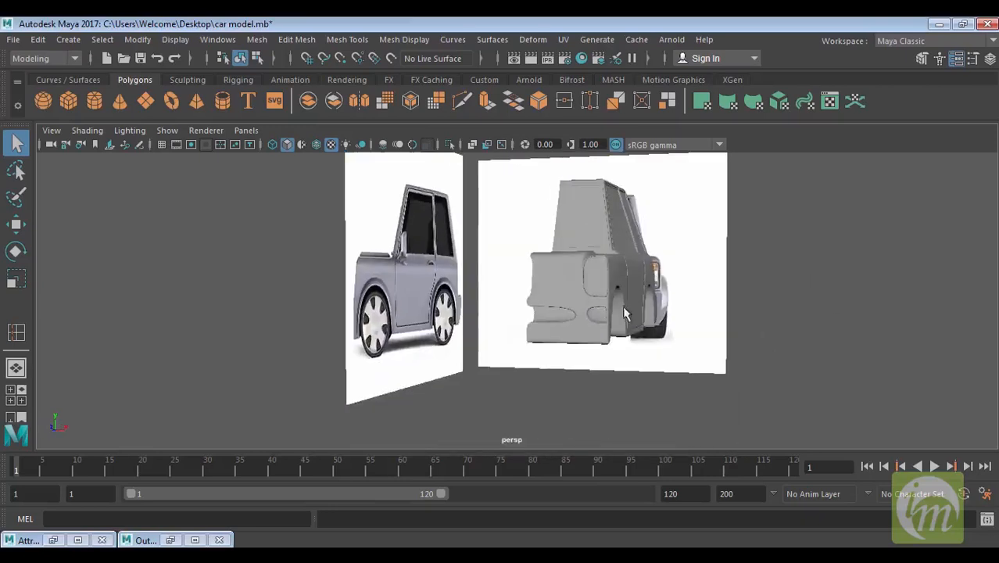
pyautogui.keyDown('alt'); pyautogui.moveTo(624, 310); pyautogui.dragTo(616, 315); pyautogui.keyUp('alt')
pyautogui.scroll(-1, 578, 331)
pyautogui.scroll(2, 580, 347)
# Return the car body to unsmoothed display and insert a vertical edge loop near the outer end of the lower bumper recess.
pyautogui.click(584, 352)
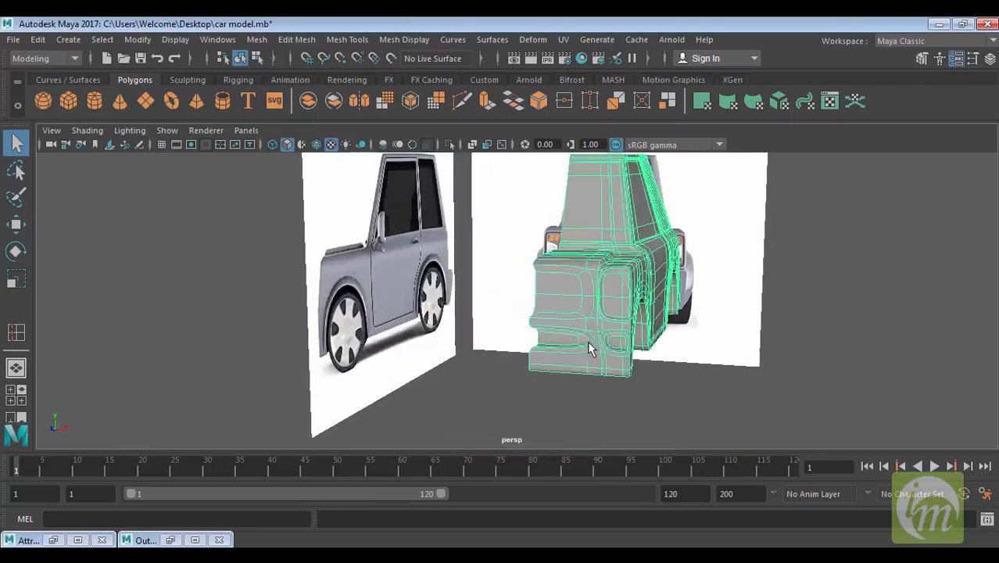
pyautogui.scroll(-1, 587, 337)
pyautogui.scroll(2, 588, 341)
pyautogui.scroll(1, 625, 336)
pyautogui.keyDown('alt'); pyautogui.moveTo(635, 331); pyautogui.dragTo(625, 324, button='middle'); pyautogui.keyUp('alt')
pyautogui.click(283, 38)
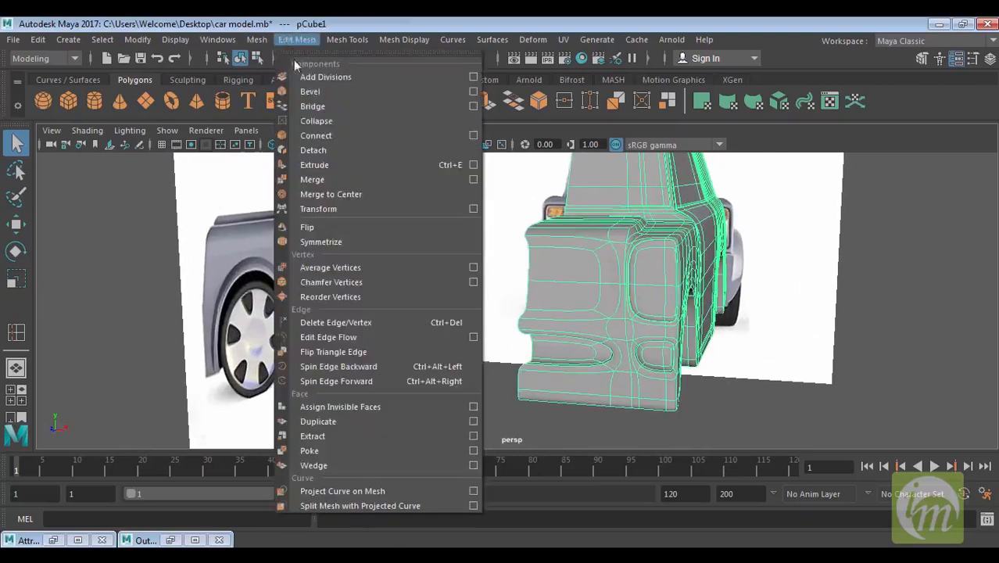
pyautogui.moveTo(360, 37)
pyautogui.click(379, 150)
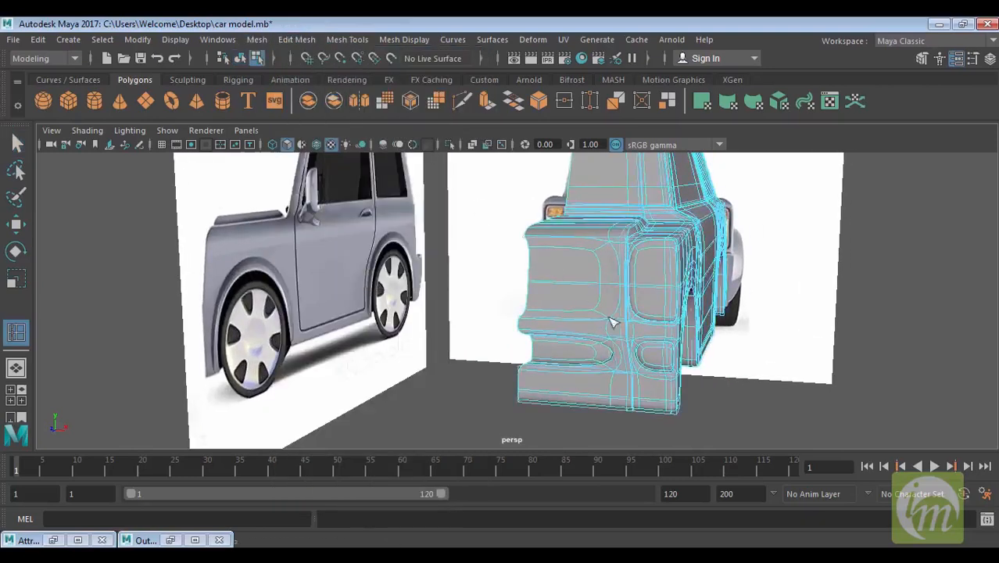
pyautogui.keyDown('alt'); pyautogui.moveTo(609, 319); pyautogui.dragTo(629, 328); pyautogui.keyUp('alt')
pyautogui.scroll(2, 631, 330)
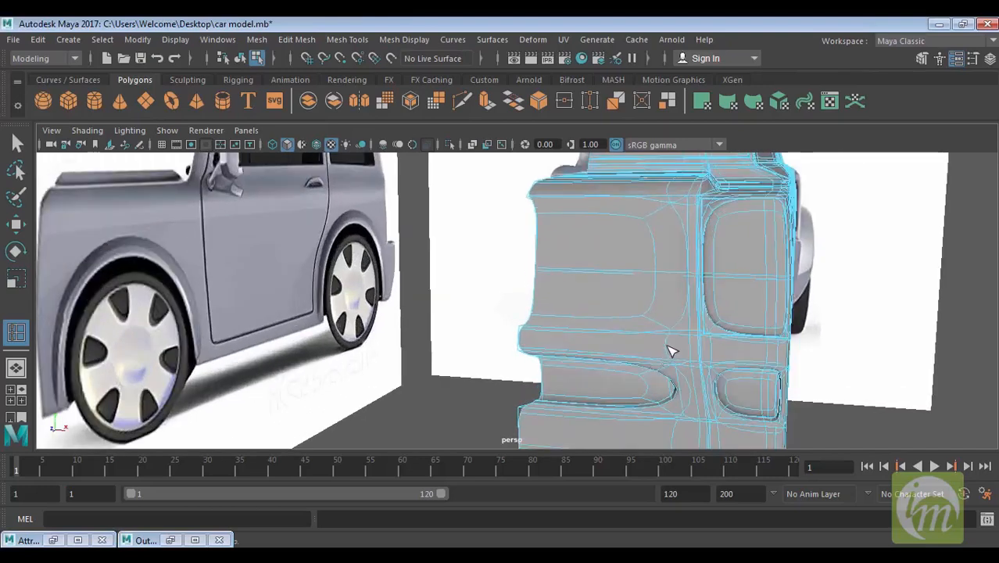
pyautogui.press('1')
pyautogui.moveTo(659, 365); pyautogui.dragTo(674, 368)
# Insert horizontal edge loops along the lower and upper borders of the grille recess and the upper border of the bumper recesses.
pyautogui.moveTo(680, 317); pyautogui.dragTo(706, 317)
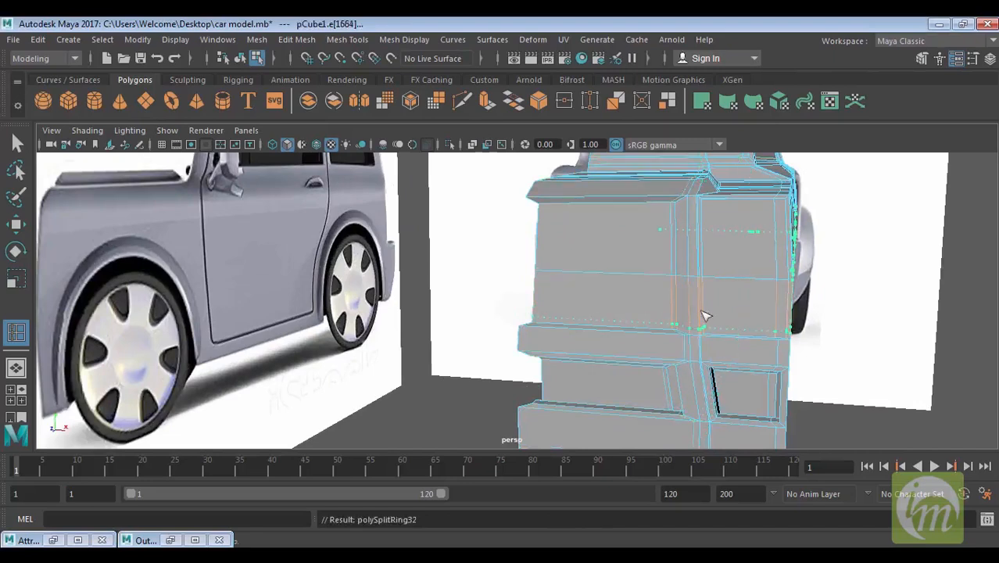
pyautogui.moveTo(680, 209); pyautogui.dragTo(684, 209)
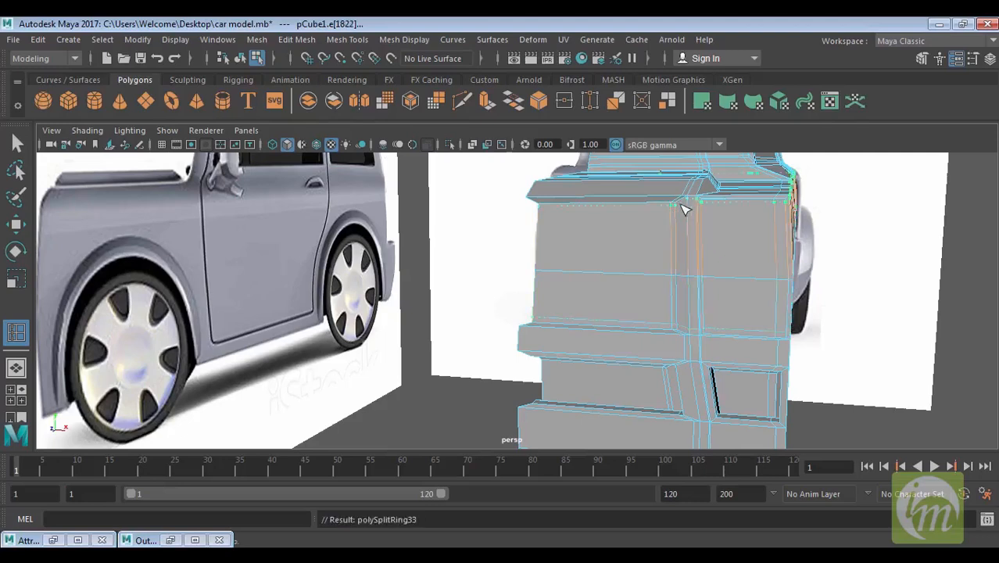
pyautogui.click(718, 385)
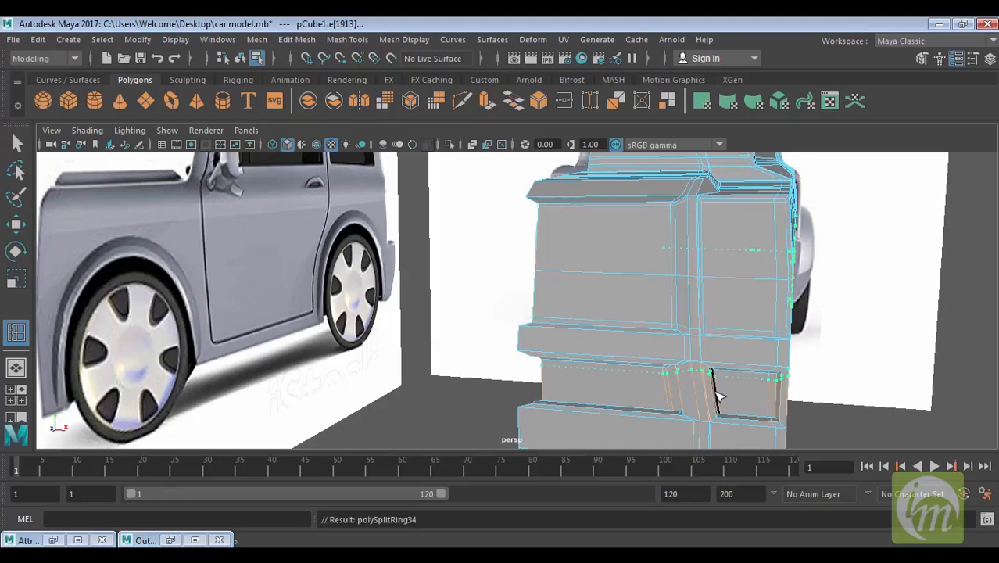
# Insert a horizontal edge loop near the lower border of the bumper recesses and preview the car body smoothed in object mode.
pyautogui.moveTo(718, 399); pyautogui.dragTo(718, 414)
pyautogui.click(16, 143)
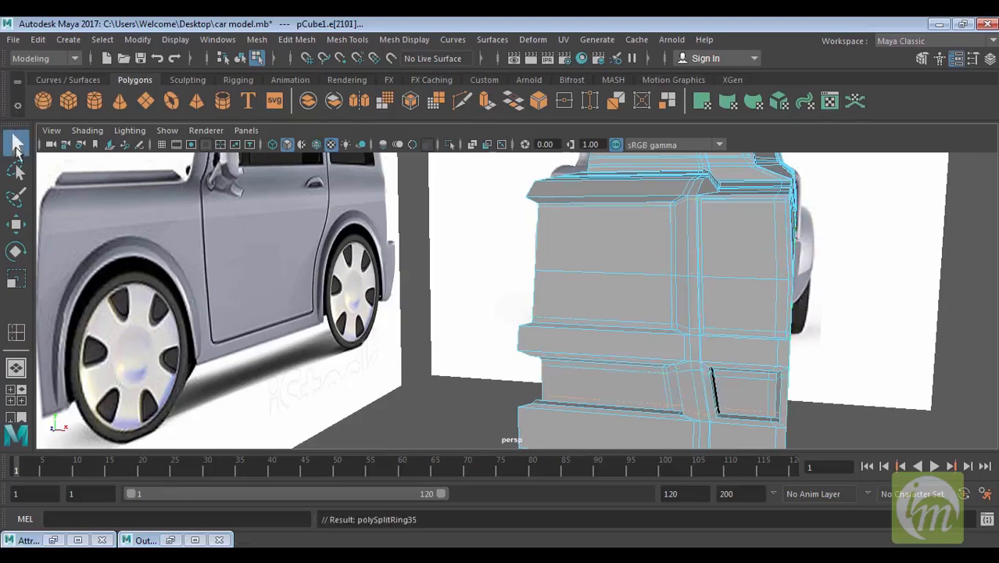
pyautogui.moveTo(688, 271); pyautogui.dragTo(711, 235, button='right')
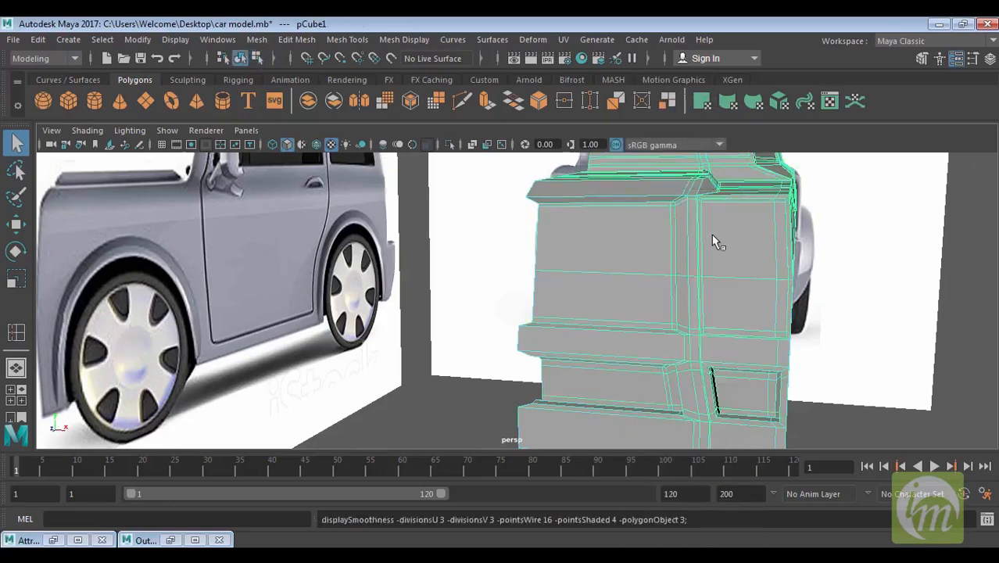
pyautogui.press('3')
pyautogui.click(861, 288)
pyautogui.scroll(-4, 702, 324)
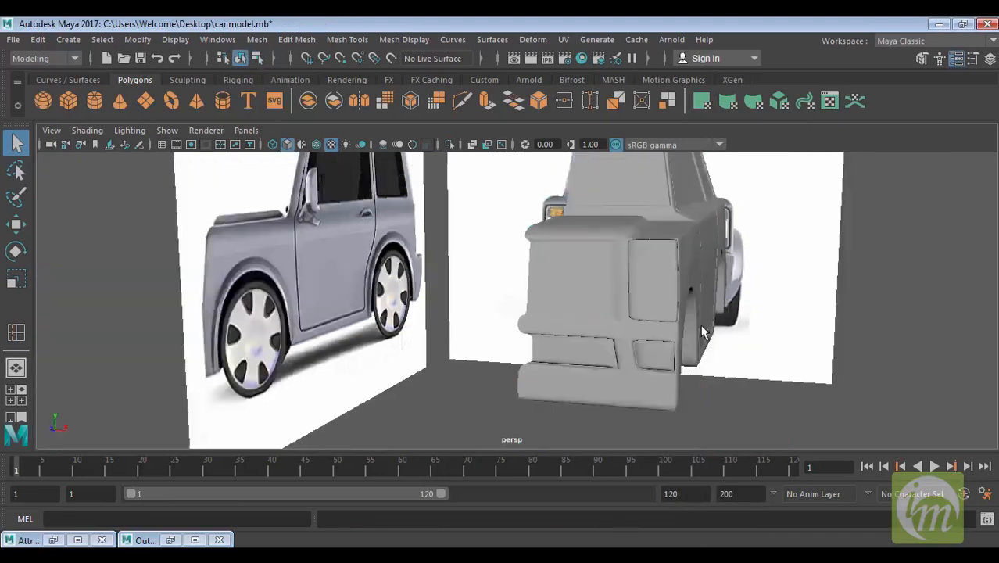
pyautogui.keyDown('alt'); pyautogui.moveTo(702, 325); pyautogui.dragTo(580, 259); pyautogui.keyUp('alt')
pyautogui.click(586, 289)
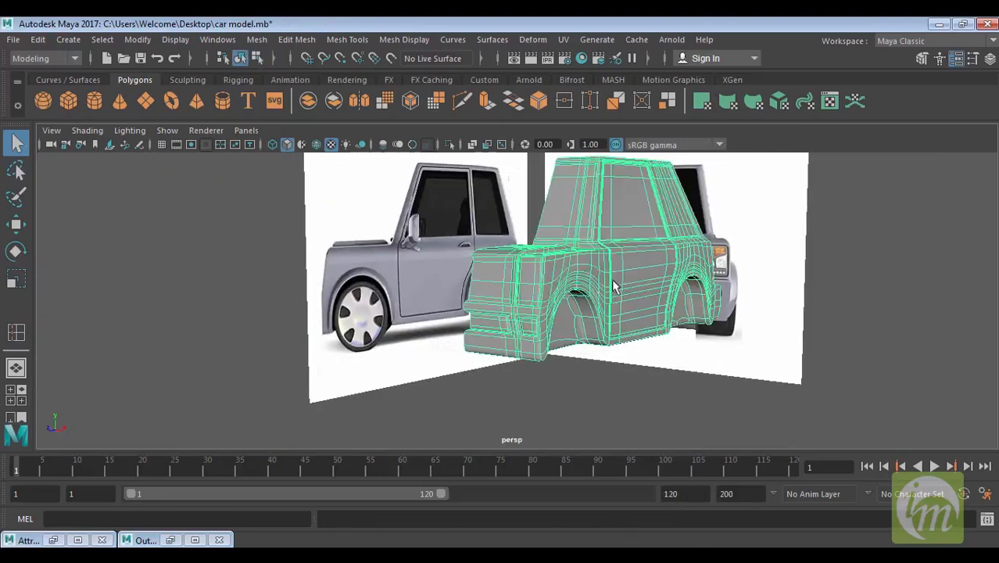
# Select the two rows of vertices bordering the front wheel arch on the car body's side.
pyautogui.keyDown('alt'); pyautogui.moveTo(738, 319); pyautogui.dragTo(674, 319); pyautogui.keyUp('alt')
pyautogui.moveTo(622, 293); pyautogui.dragTo(552, 144, button='right')
pyautogui.scroll(-3, 510, 264)
pyautogui.scroll(7, 519, 297)
pyautogui.keyDown('alt'); pyautogui.moveTo(550, 349); pyautogui.dragTo(591, 272); pyautogui.keyUp('alt')
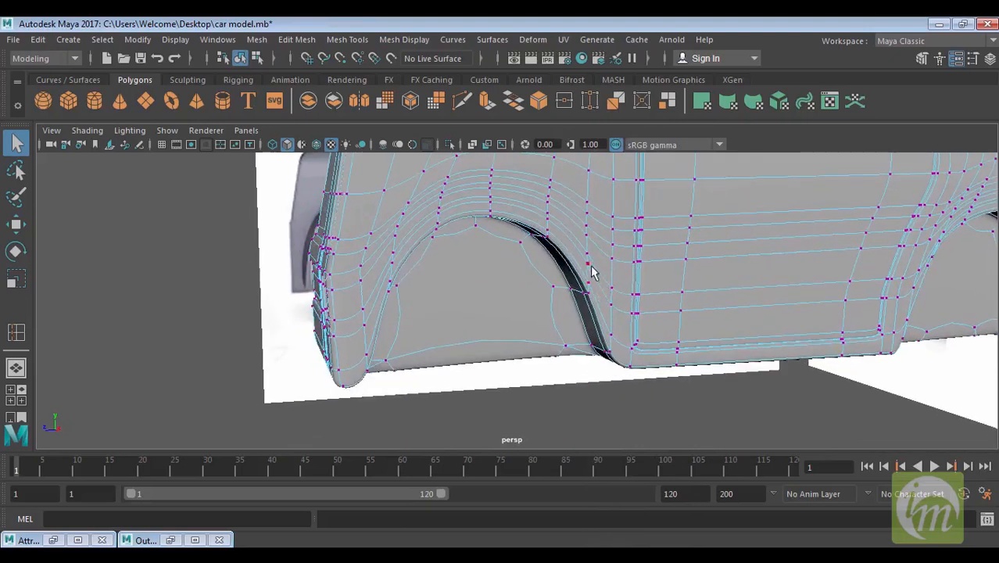
pyautogui.click(548, 222)
pyautogui.keyDown('shift'); pyautogui.click(490, 203); pyautogui.keyUp('shift')
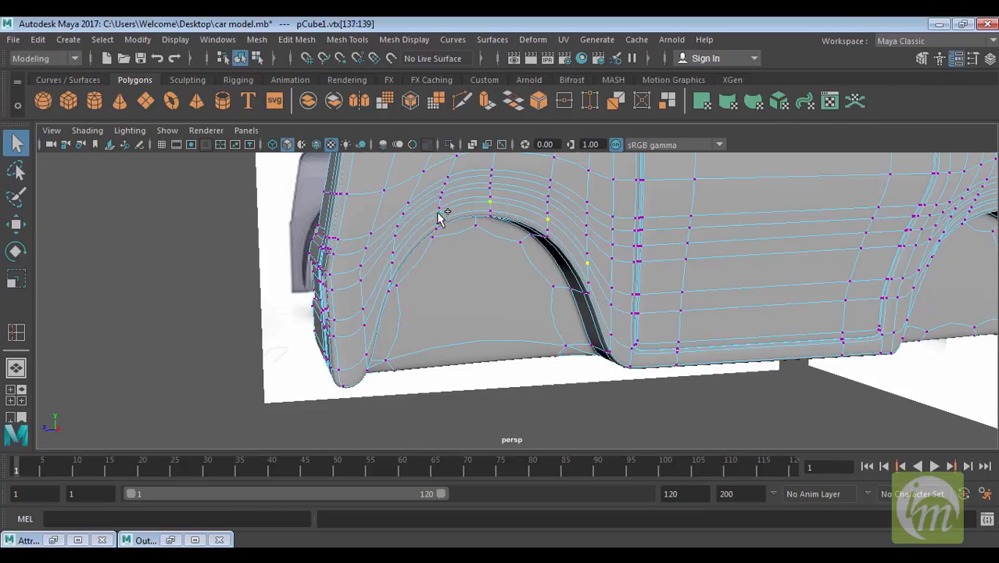
pyautogui.keyDown('shift'); pyautogui.click(393, 260); pyautogui.keyUp('shift')
pyautogui.keyDown('shift'); pyautogui.click(439, 213); pyautogui.keyUp('shift')
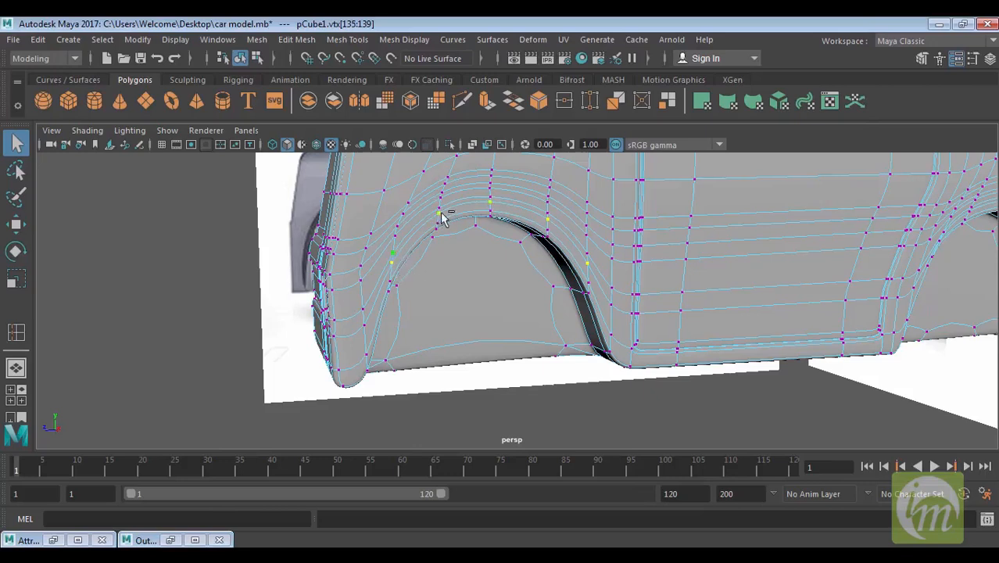
pyautogui.keyDown('shift'); pyautogui.click(490, 196); pyautogui.keyUp('shift')
pyautogui.keyDown('shift'); pyautogui.click(547, 212); pyautogui.keyUp('shift')
pyautogui.keyDown('shift'); pyautogui.click(588, 254); pyautogui.keyUp('shift')
# Add the vertices bordering the rear wheel arch to the selection.
pyautogui.keyDown('alt'); pyautogui.moveTo(612, 293); pyautogui.dragTo(514, 318); pyautogui.keyUp('alt')
pyautogui.keyDown('shift'); pyautogui.click(508, 317); pyautogui.keyUp('shift')
pyautogui.keyDown('shift'); pyautogui.click(514, 300); pyautogui.keyUp('shift')
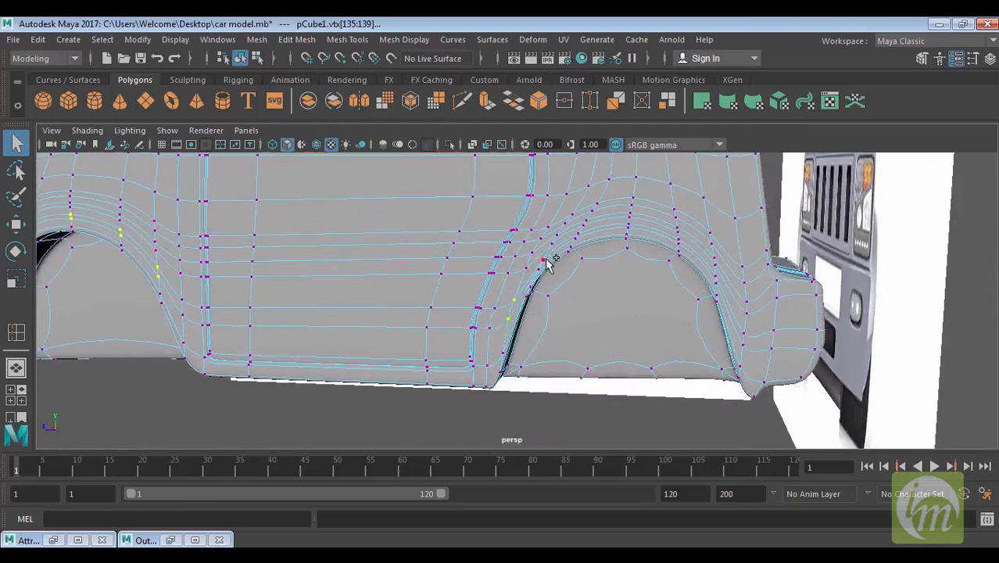
pyautogui.keyDown('shift'); pyautogui.click(578, 233); pyautogui.keyUp('shift')
pyautogui.keyDown('shift'); pyautogui.click(630, 225); pyautogui.keyUp('shift')
pyautogui.keyDown('shift'); pyautogui.click(678, 240); pyautogui.keyUp('shift')
pyautogui.keyDown('shift'); pyautogui.click(716, 277); pyautogui.keyUp('shift')
# Move the selected wheel arch vertices slightly outward along X in the front view, towards the fender outline of the reference image.
pyautogui.keyDown('alt'); pyautogui.moveTo(805, 361); pyautogui.dragTo(706, 329); pyautogui.keyUp('alt')
pyautogui.press('space')
pyautogui.press('space')
pyautogui.press('space')
pyautogui.press('space')
pyautogui.scroll(5, 495, 363)
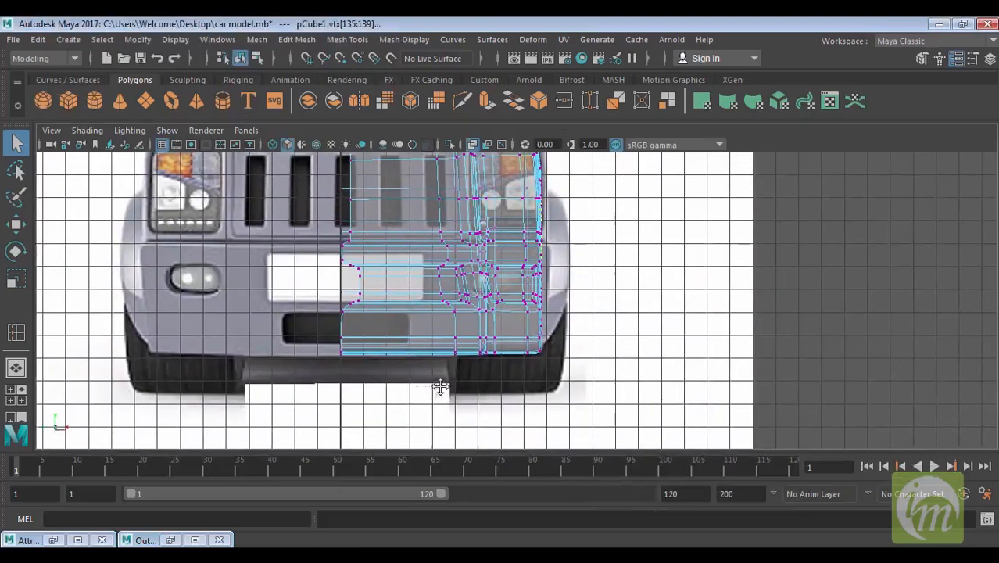
pyautogui.press('w')
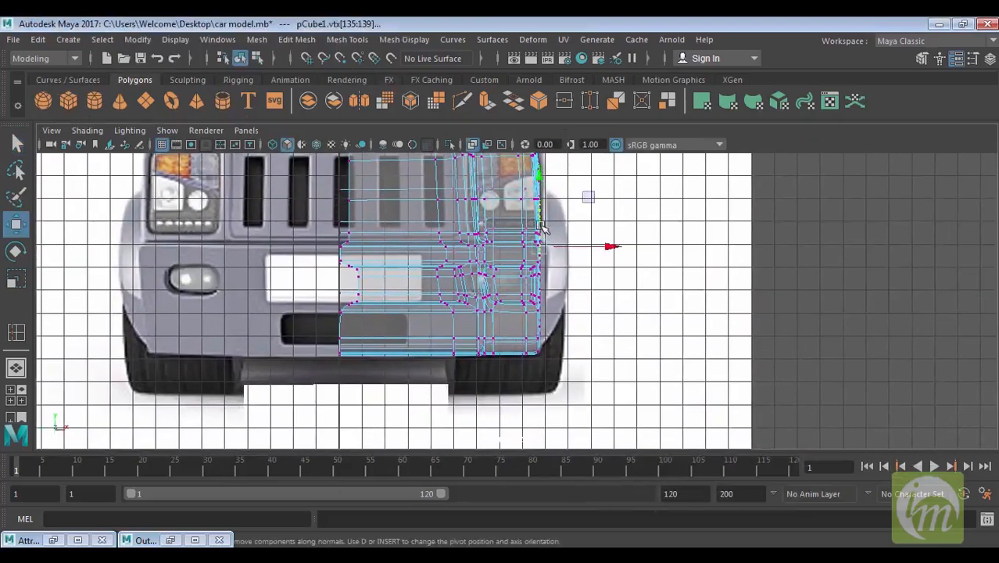
pyautogui.moveTo(609, 246); pyautogui.dragTo(628, 247)
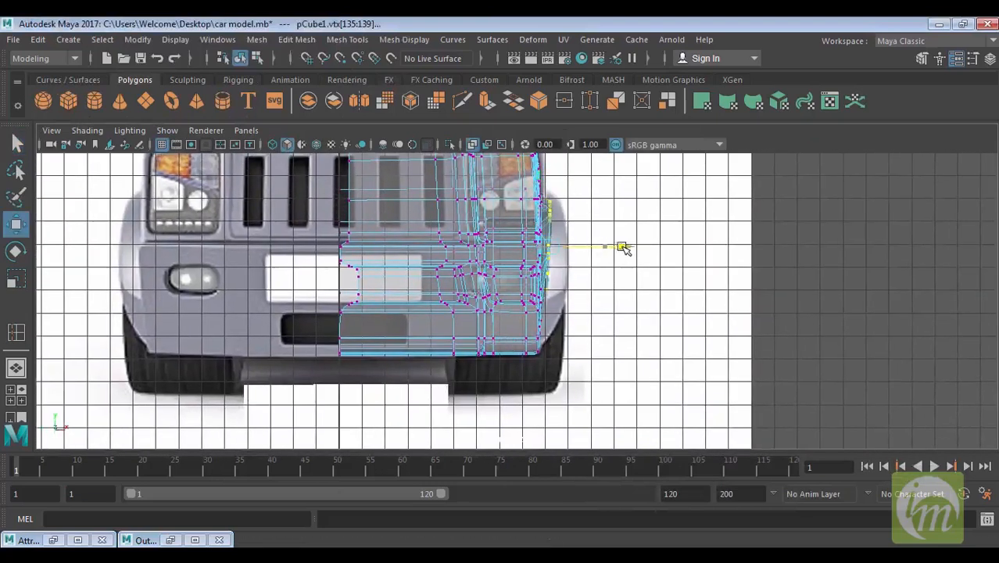
# Return the car body to object mode in perspective and examine the flared wheel arches and front from several angles.
pyautogui.press('space')
pyautogui.press('space')
pyautogui.moveTo(715, 252)
pyautogui.keyDown('alt'); pyautogui.mouseDown()
pyautogui.moveTo(653, 252)
pyautogui.moveTo(598, 223)
pyautogui.mouseUp(); pyautogui.keyUp('alt')
pyautogui.moveTo(532, 227); pyautogui.dragTo(579, 201, button='right')
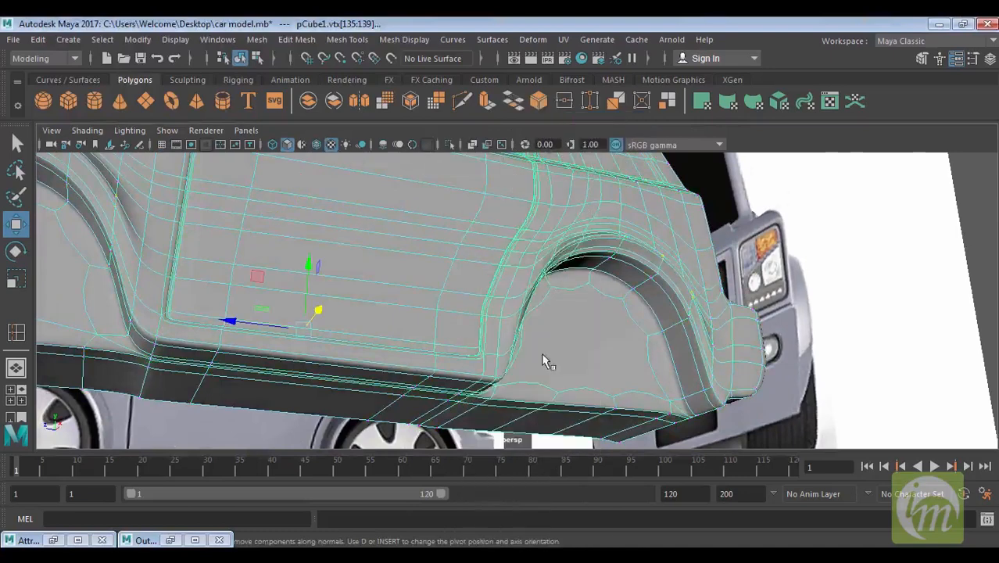
pyautogui.keyDown('alt'); pyautogui.moveTo(545, 361); pyautogui.dragTo(553, 354); pyautogui.keyUp('alt')
pyautogui.scroll(-5, 486, 354)
pyautogui.keyDown('alt'); pyautogui.moveTo(486, 354); pyautogui.dragTo(529, 380); pyautogui.keyUp('alt')
pyautogui.click(429, 405)
pyautogui.keyDown('alt'); pyautogui.moveTo(701, 322); pyautogui.dragTo(740, 350); pyautogui.keyUp('alt')
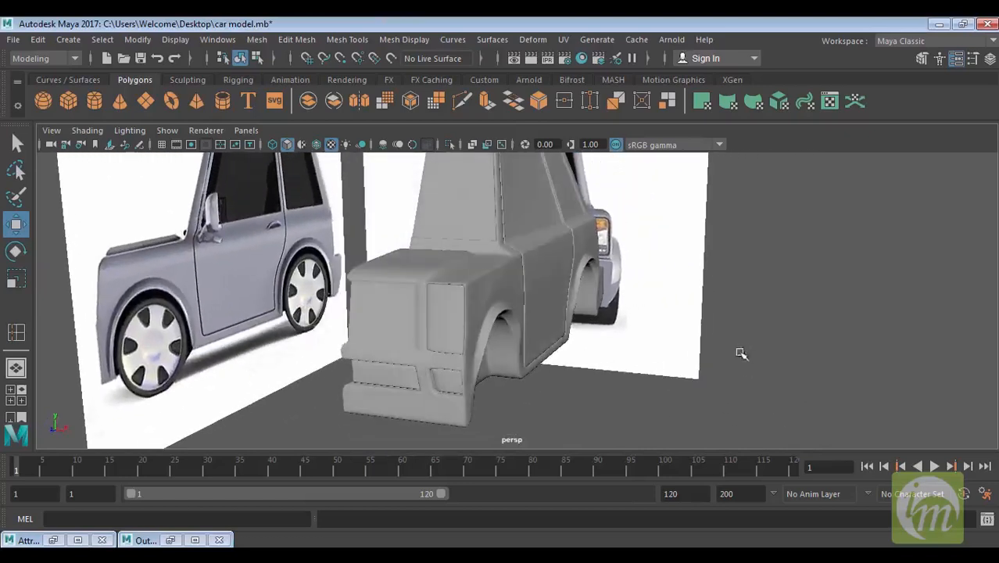
pyautogui.keyDown('alt'); pyautogui.moveTo(599, 375); pyautogui.dragTo(595, 291); pyautogui.keyUp('alt')
pyautogui.click(596, 291)
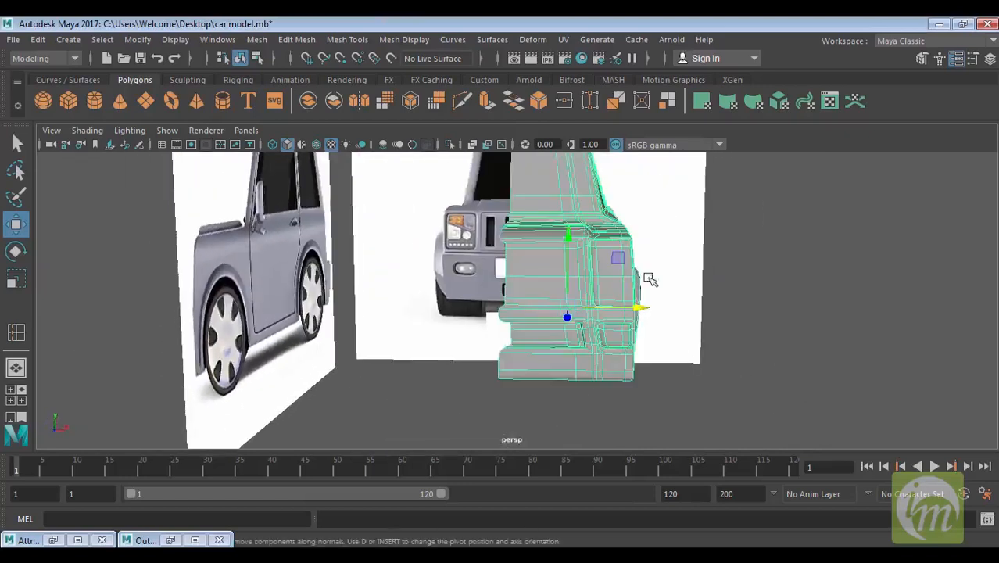
pyautogui.keyDown('alt'); pyautogui.moveTo(669, 334); pyautogui.dragTo(618, 342); pyautogui.keyUp('alt')
pyautogui.scroll(2, 655, 340)
pyautogui.scroll(-3, 655, 341)
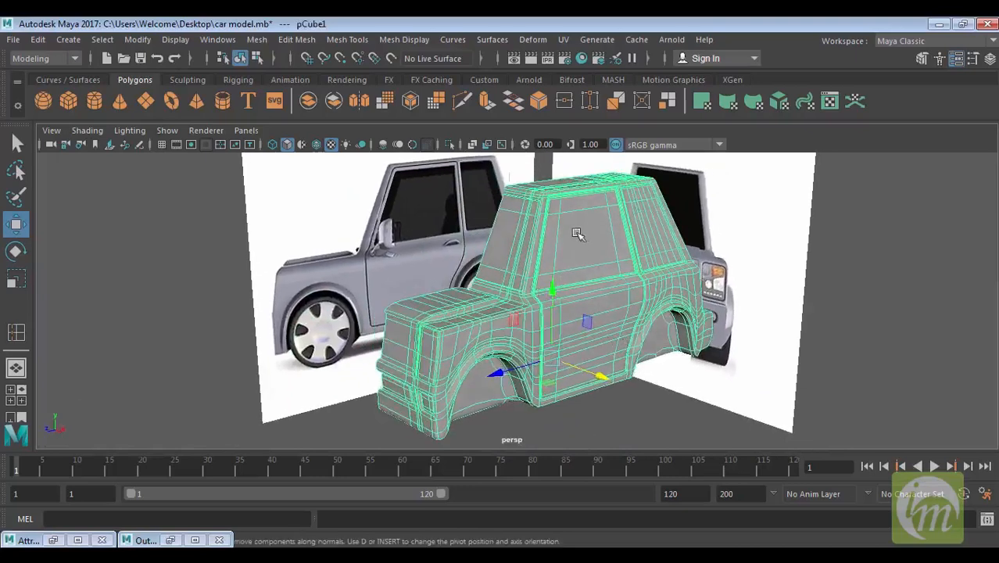
pyautogui.keyDown('alt'); pyautogui.moveTo(539, 300); pyautogui.dragTo(415, 325); pyautogui.keyUp('alt')
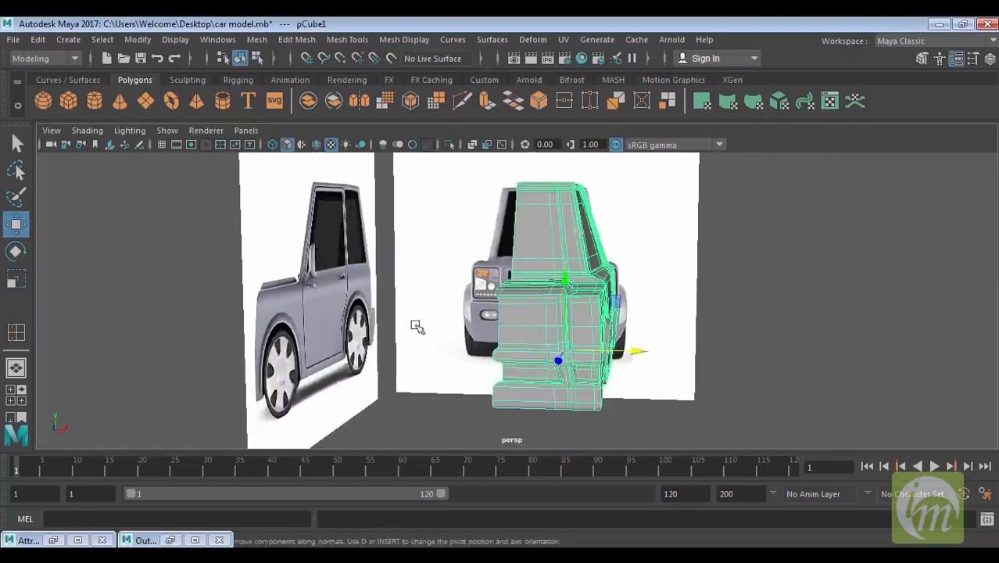
pyautogui.keyDown('alt'); pyautogui.moveTo(625, 305); pyautogui.dragTo(597, 303); pyautogui.keyUp('alt')
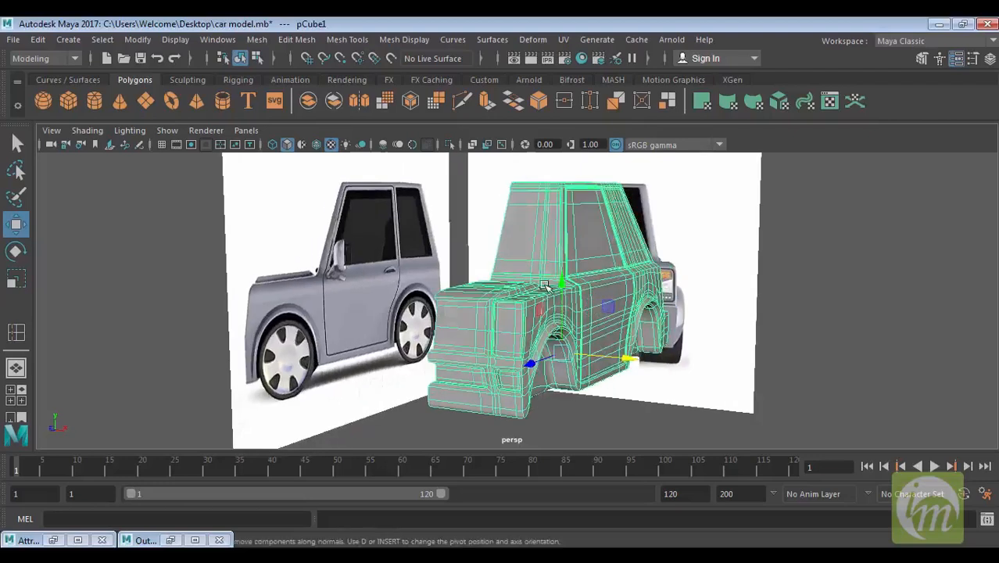
pyautogui.keyDown('alt'); pyautogui.moveTo(544, 286); pyautogui.dragTo(526, 261); pyautogui.keyUp('alt')
# Flatten the car body's open centre border vertices along X in the front view and move them onto the grid's centre line.
pyautogui.moveTo(526, 261); pyautogui.dragTo(454, 146, button='right')
pyautogui.moveTo(475, 334); pyautogui.dragTo(426, 357)
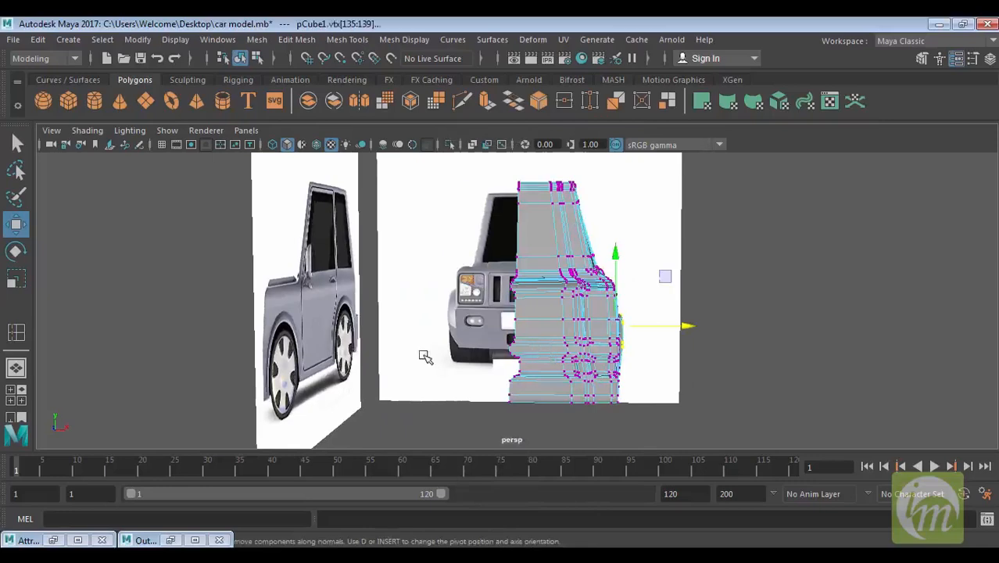
pyautogui.press('space')
pyautogui.press('space')
pyautogui.scroll(3, 581, 346)
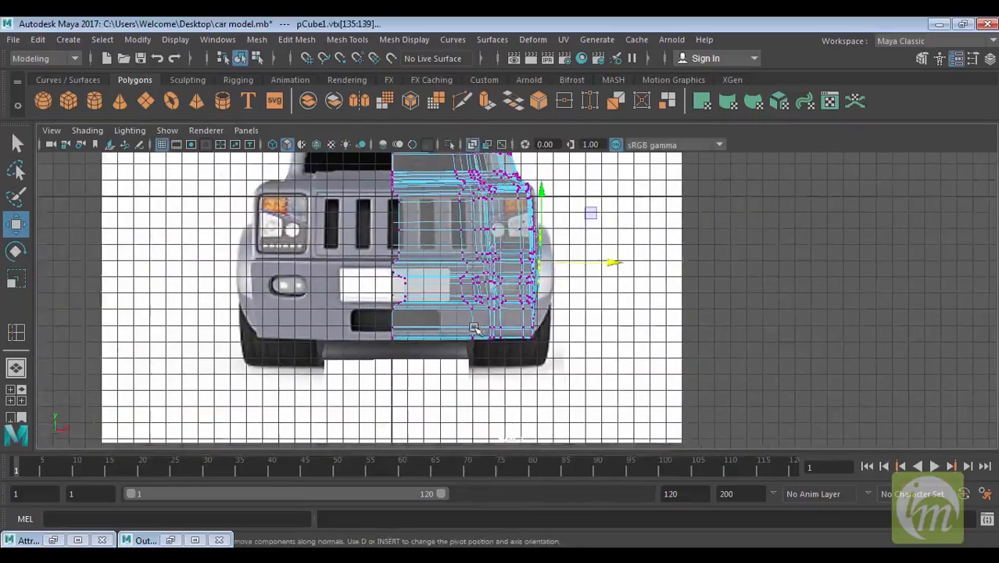
pyautogui.scroll(-4, 581, 346)
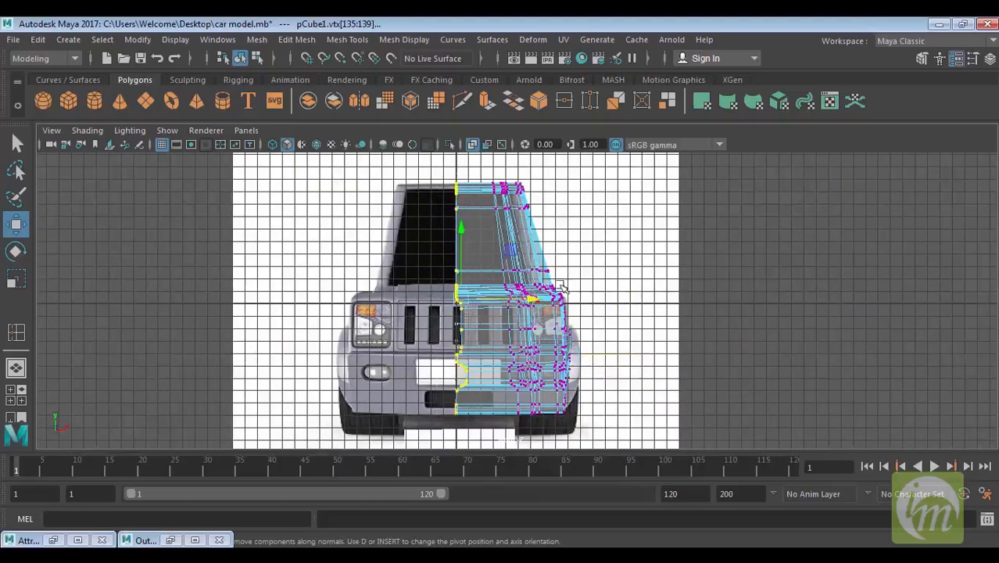
pyautogui.press('r')
pyautogui.moveTo(525, 300); pyautogui.dragTo(464, 304)
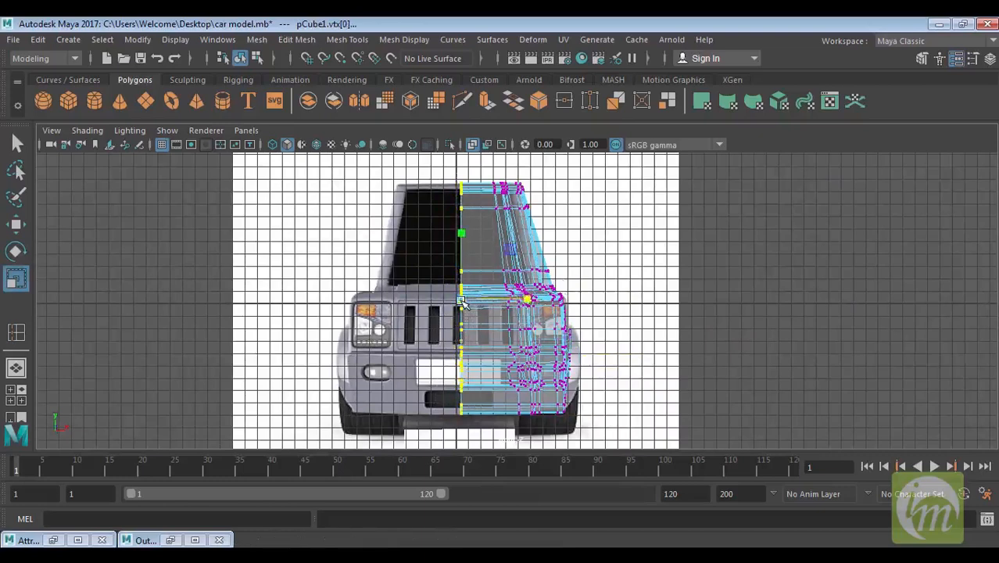
pyautogui.press('w')
pyautogui.moveTo(529, 299); pyautogui.dragTo(524, 299)
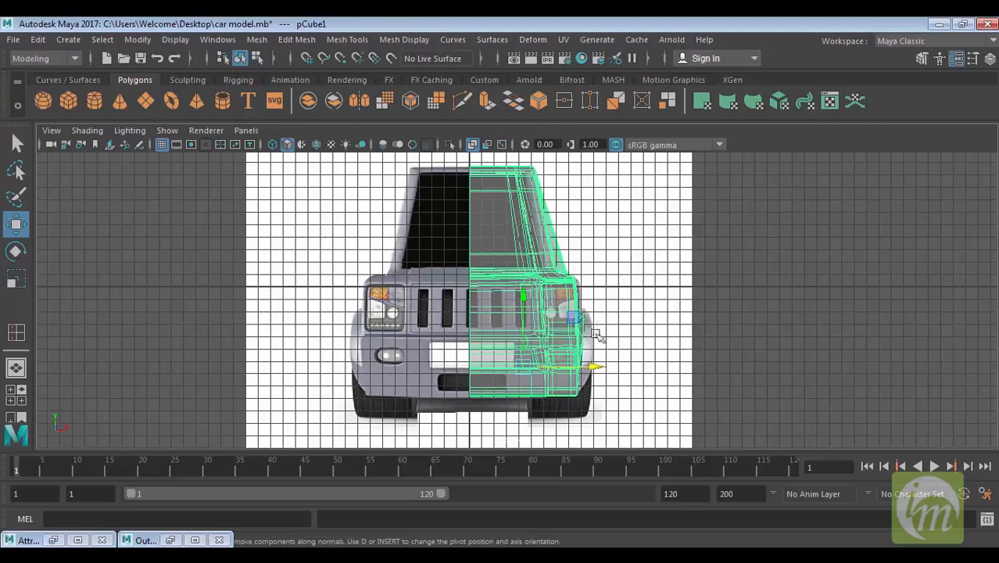
pyautogui.click(294, 40)
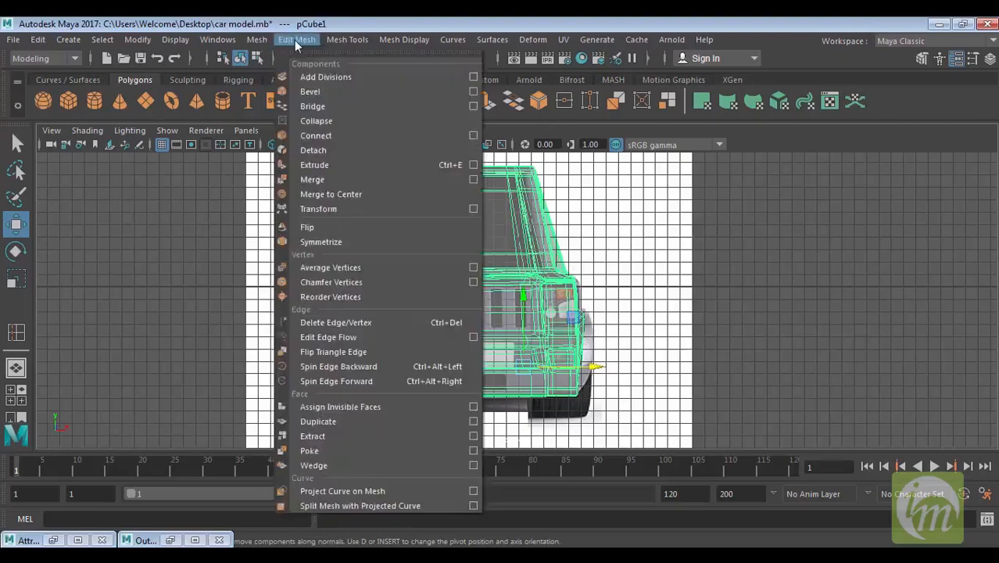
pyautogui.moveTo(260, 40)
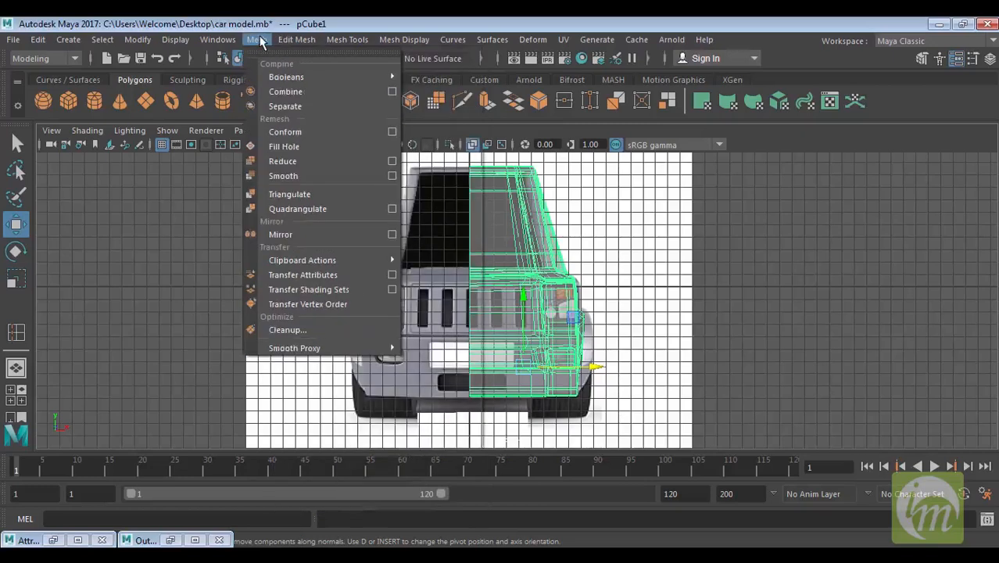
pyautogui.click(392, 234)
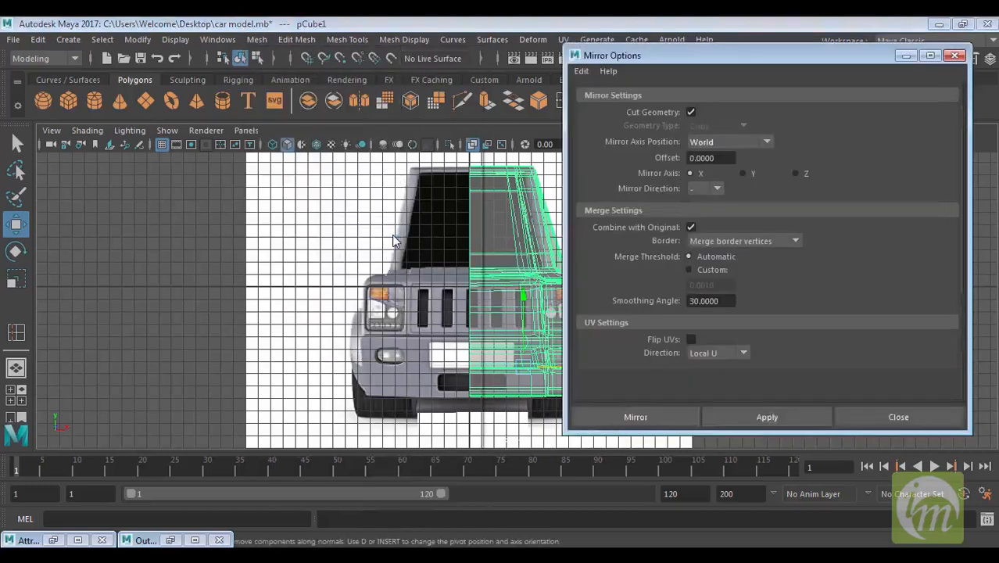
pyautogui.keyDown('alt'); pyautogui.moveTo(414, 210); pyautogui.dragTo(319, 223, button='middle'); pyautogui.keyUp('alt')
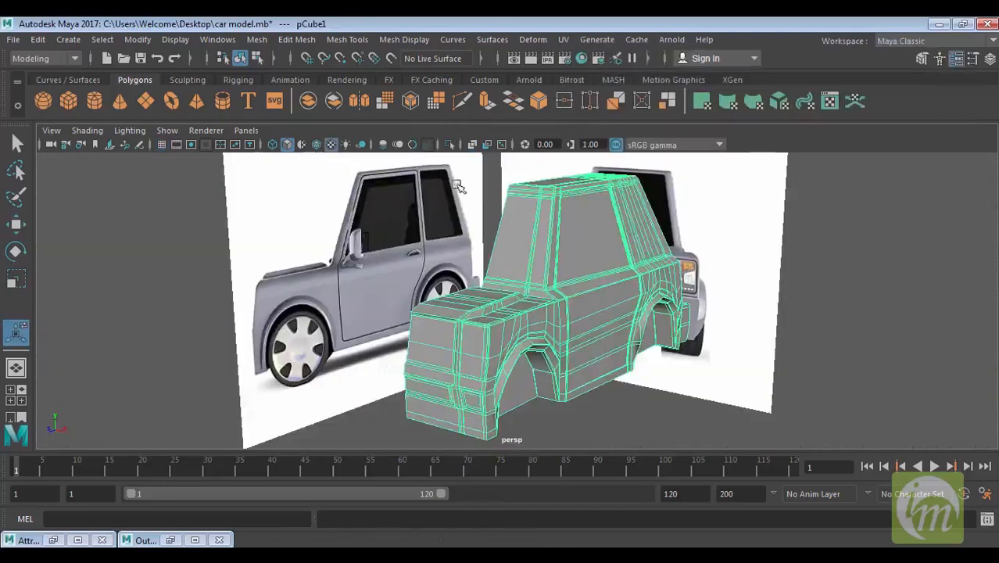
# Mirror the half car body across the world X axis with Cut Geometry off, combining with the original and merging border vertices.
pyautogui.click(288, 39)
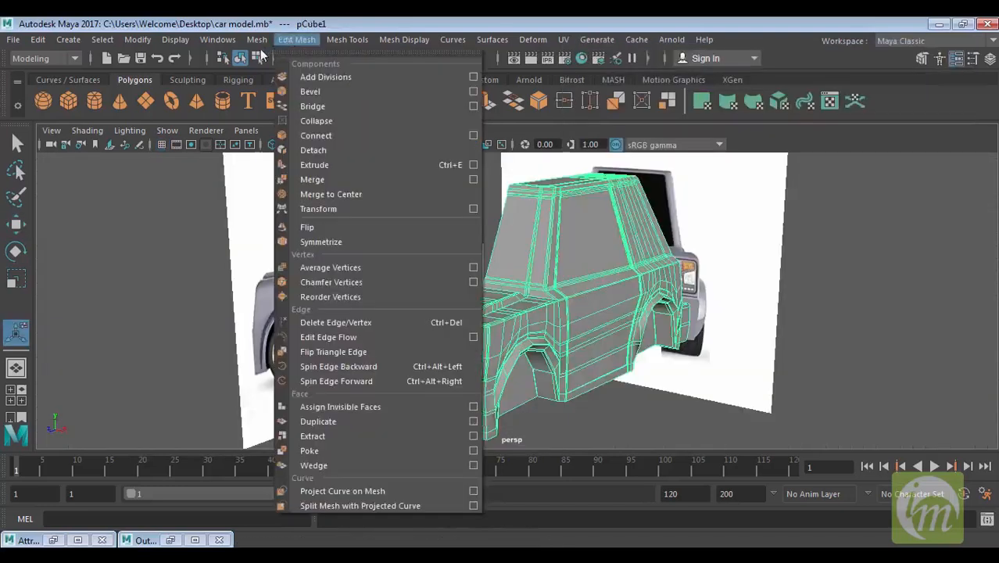
pyautogui.moveTo(257, 41)
pyautogui.click(392, 234)
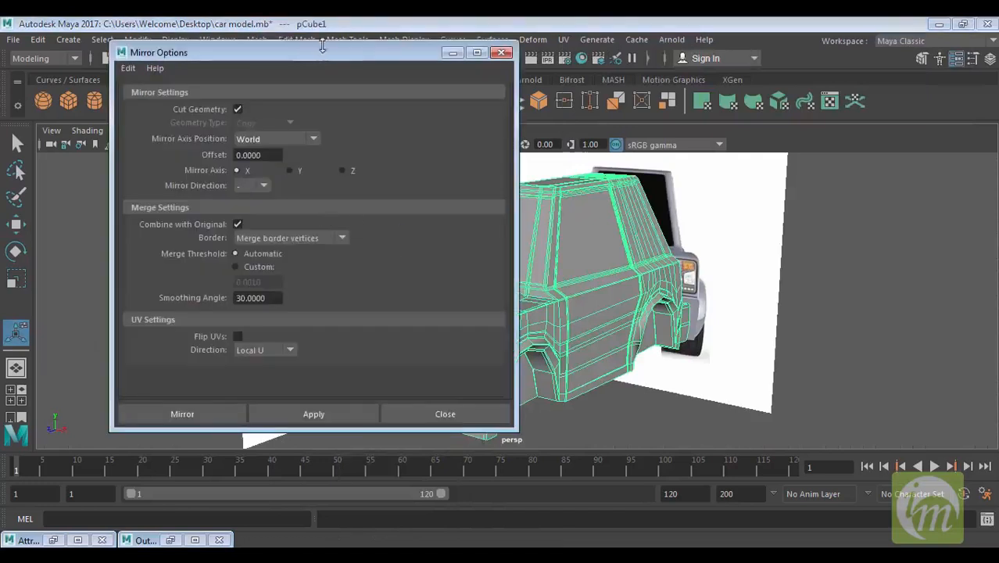
pyautogui.moveTo(310, 58); pyautogui.dragTo(576, 52)
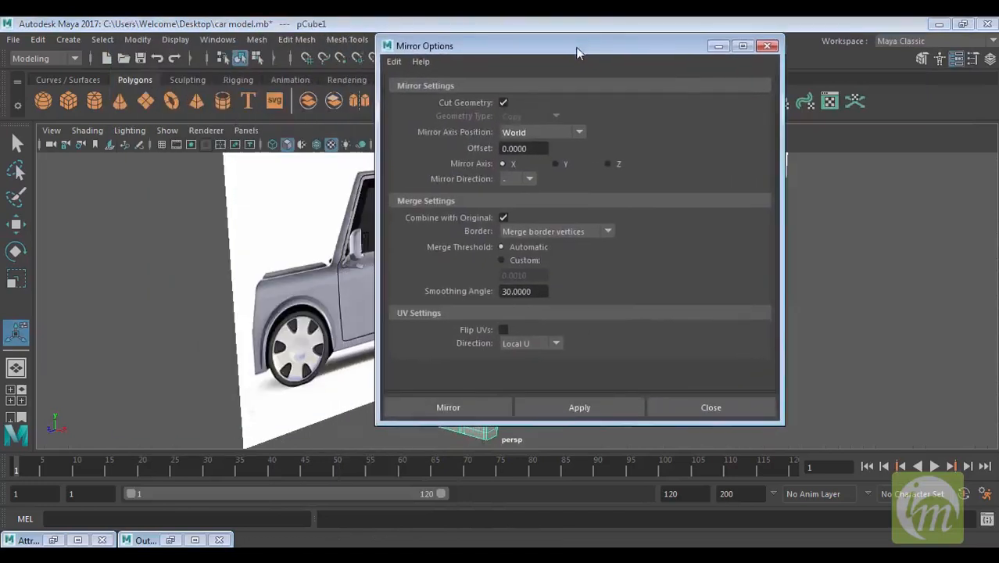
pyautogui.click(503, 103)
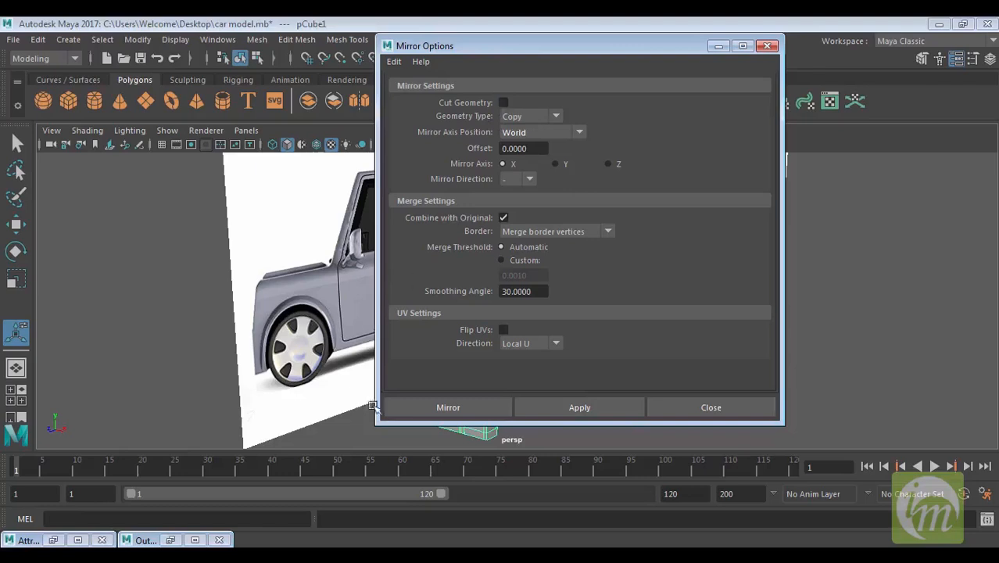
pyautogui.click(492, 409)
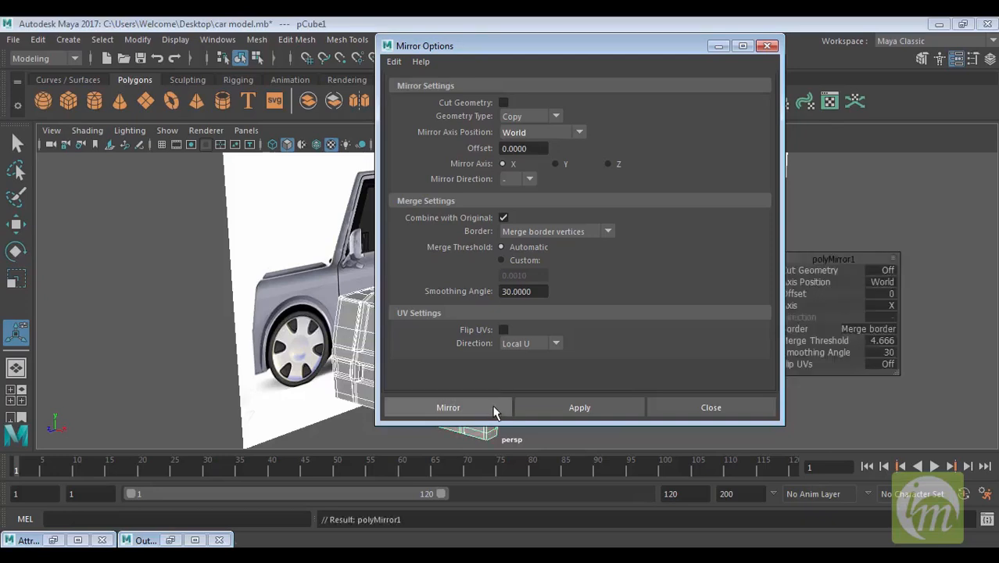
pyautogui.click(493, 410)
# Examine the mirrored car body's front, sides and centre seam from several angles, both deselected and selected.
pyautogui.keyDown('alt'); pyautogui.moveTo(609, 367); pyautogui.dragTo(636, 377); pyautogui.keyUp('alt')
pyautogui.keyDown('alt'); pyautogui.moveTo(607, 311); pyautogui.dragTo(608, 295); pyautogui.keyUp('alt')
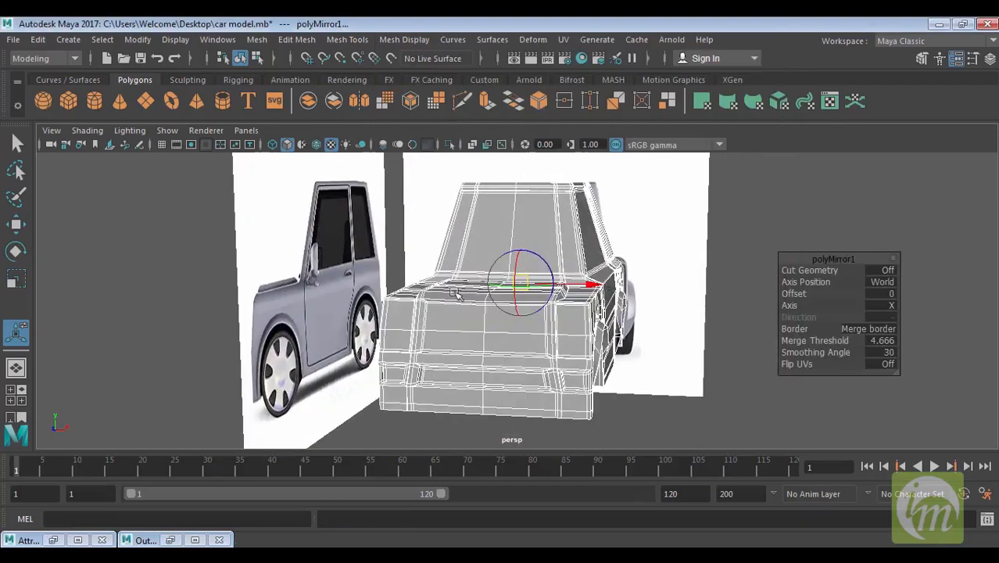
pyautogui.keyDown('alt'); pyautogui.moveTo(699, 419); pyautogui.dragTo(578, 379); pyautogui.keyUp('alt')
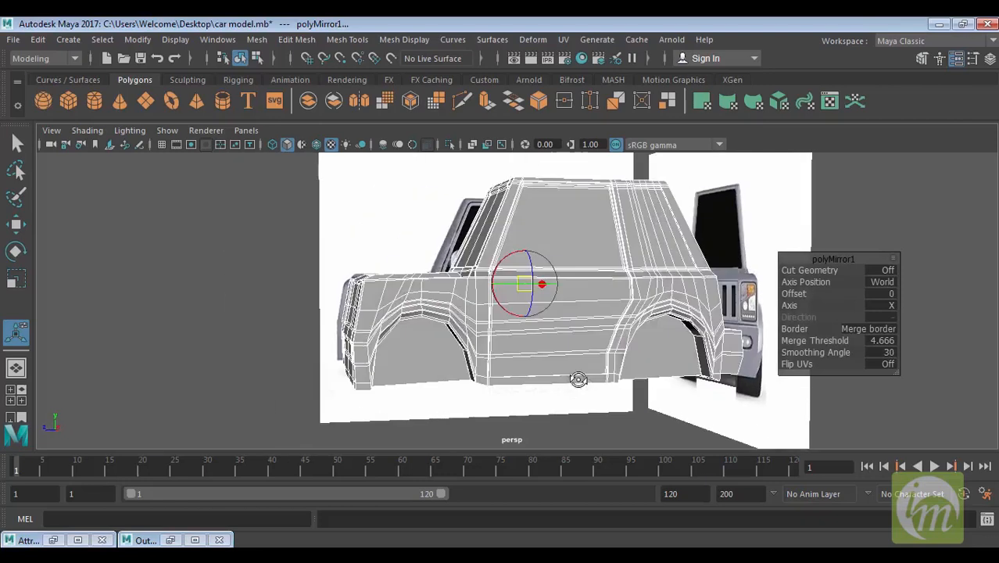
pyautogui.click(484, 405)
pyautogui.scroll(-3, 517, 384)
pyautogui.keyDown('alt'); pyautogui.moveTo(517, 383); pyautogui.dragTo(592, 362); pyautogui.keyUp('alt')
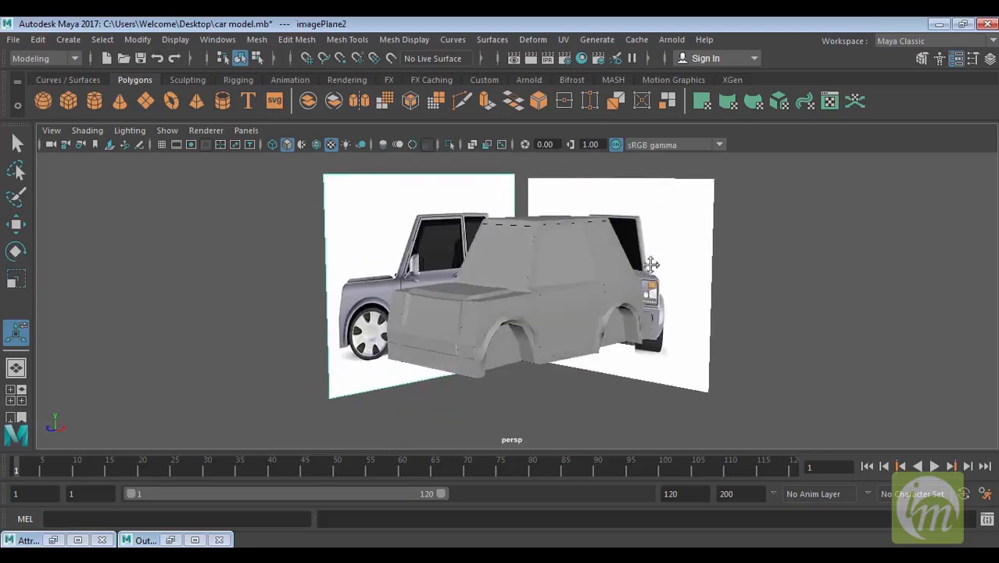
pyautogui.keyDown('alt'); pyautogui.moveTo(648, 263); pyautogui.dragTo(532, 278); pyautogui.keyUp('alt')
pyautogui.click(530, 280)
pyautogui.keyDown('alt'); pyautogui.moveTo(582, 317); pyautogui.dragTo(543, 367); pyautogui.keyUp('alt')
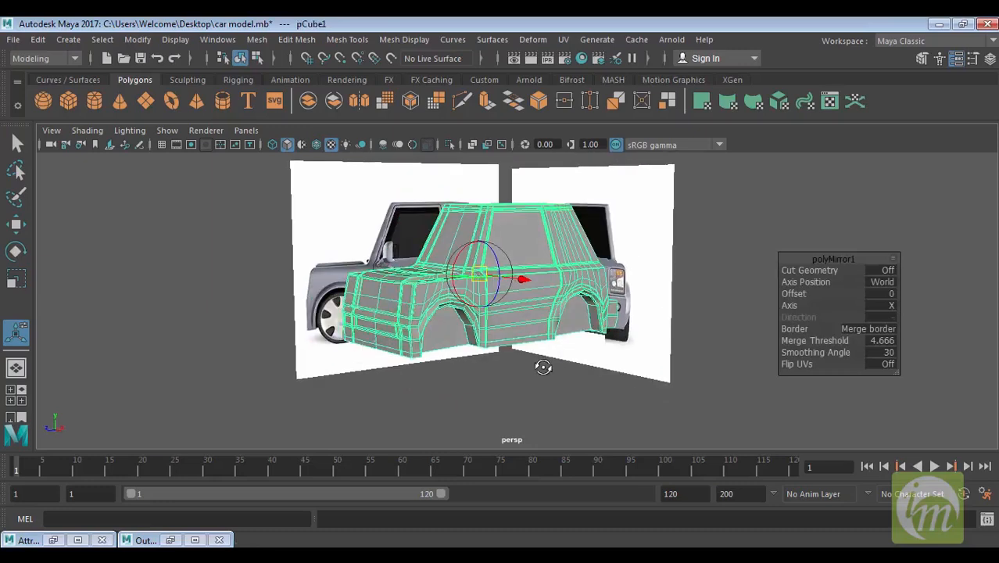
pyautogui.click(256, 39)
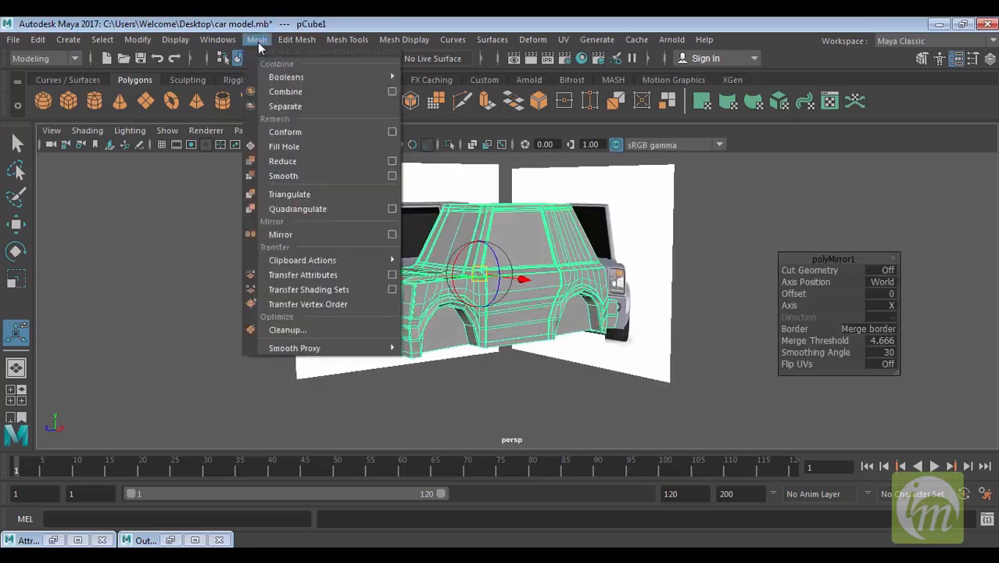
pyautogui.moveTo(296, 40)
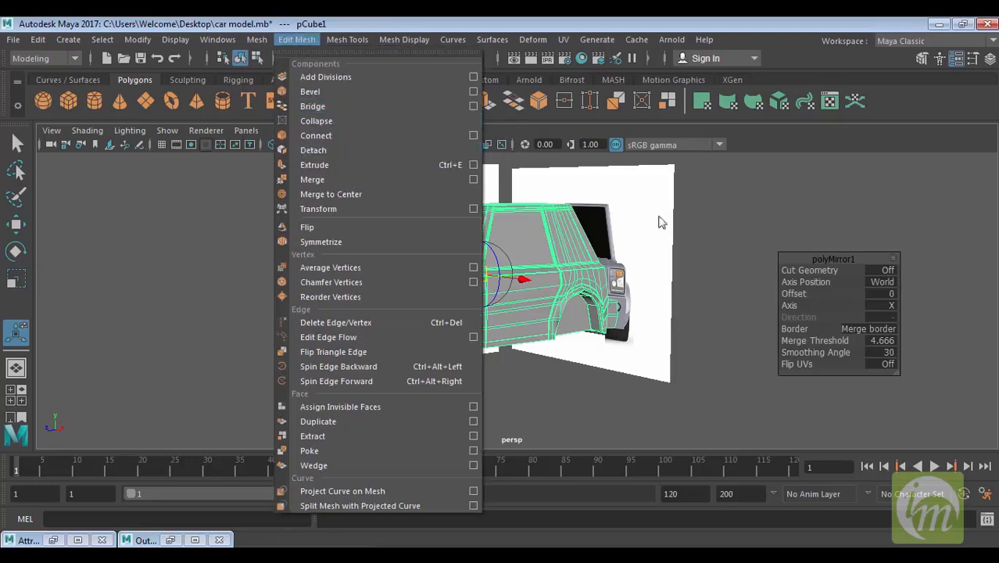
pyautogui.click(728, 200)
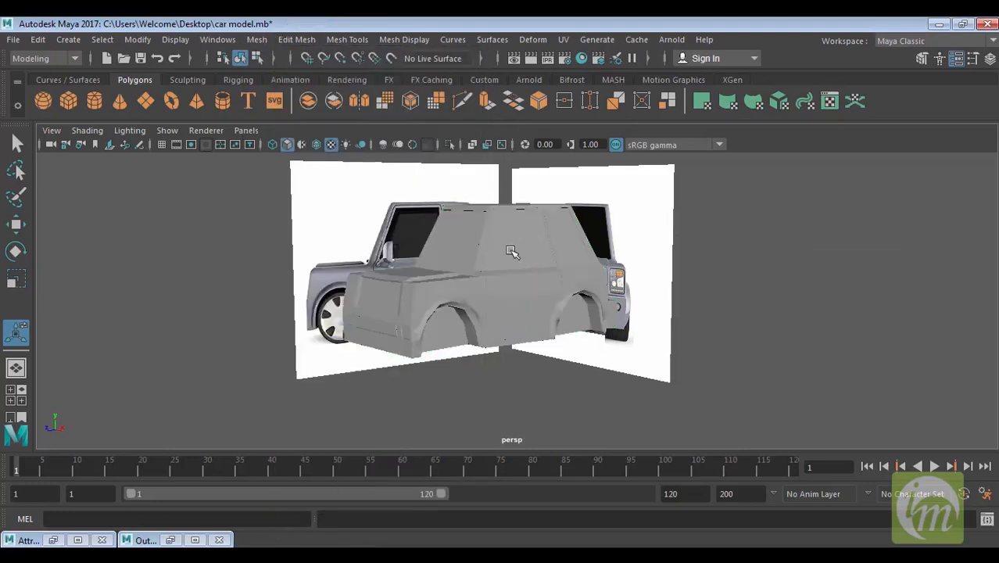
# Select the mirrored car body again and save the car model scene.
pyautogui.click(514, 283)
pyautogui.keyDown('alt'); pyautogui.moveTo(514, 255); pyautogui.dragTo(613, 286); pyautogui.keyUp('alt')
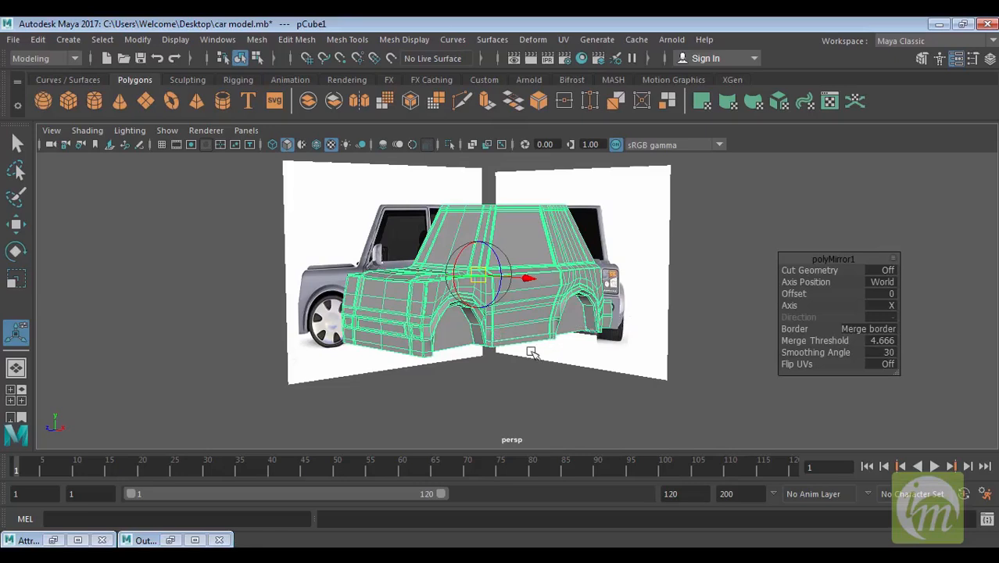
pyautogui.keyDown('alt'); pyautogui.moveTo(530, 354); pyautogui.dragTo(565, 342, button='middle'); pyautogui.keyUp('alt')
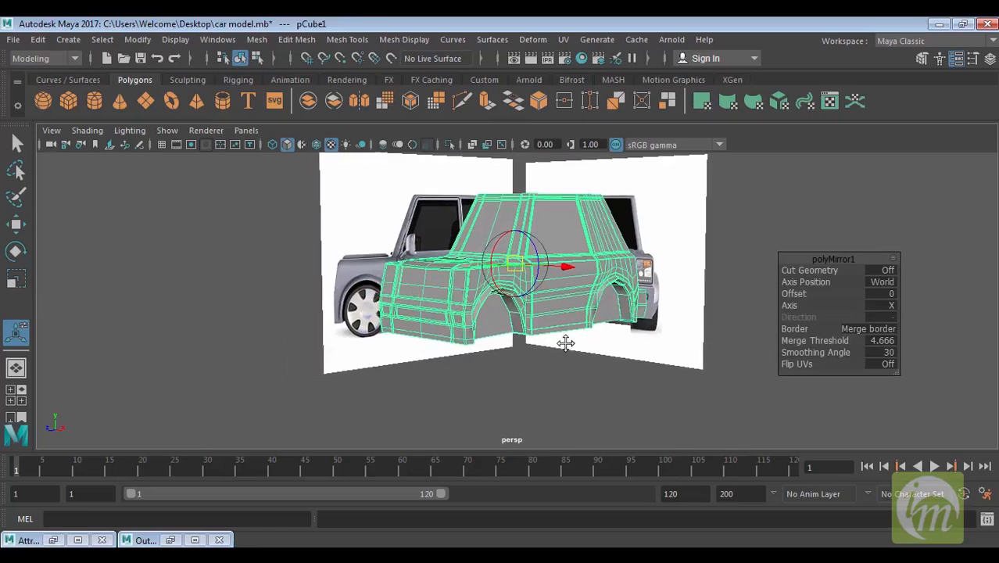
pyautogui.hotkey('ctrl', 's')
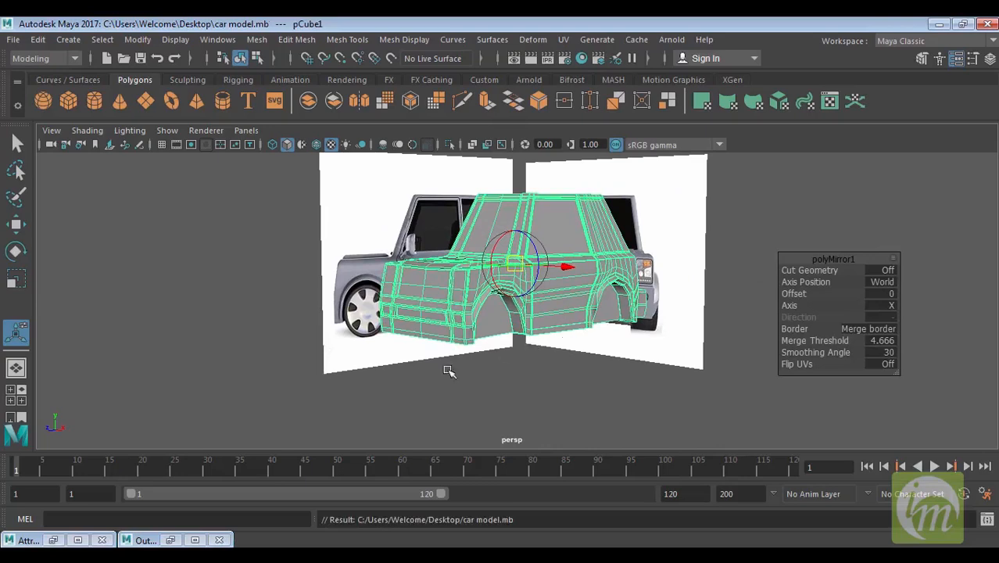
# Draw a polygon pipe over the reference front wheel in the side view, with radius about 4.3, height 1.1 and thickness 1.1.
pyautogui.press('space')
pyautogui.press('space')
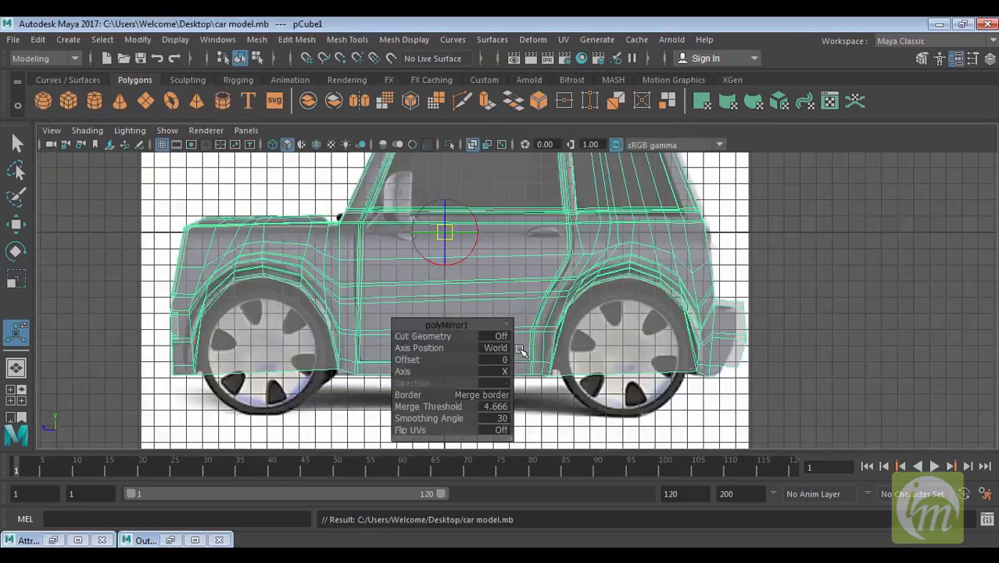
pyautogui.keyDown('alt'); pyautogui.moveTo(520, 352); pyautogui.dragTo(572, 361, button='middle'); pyautogui.keyUp('alt')
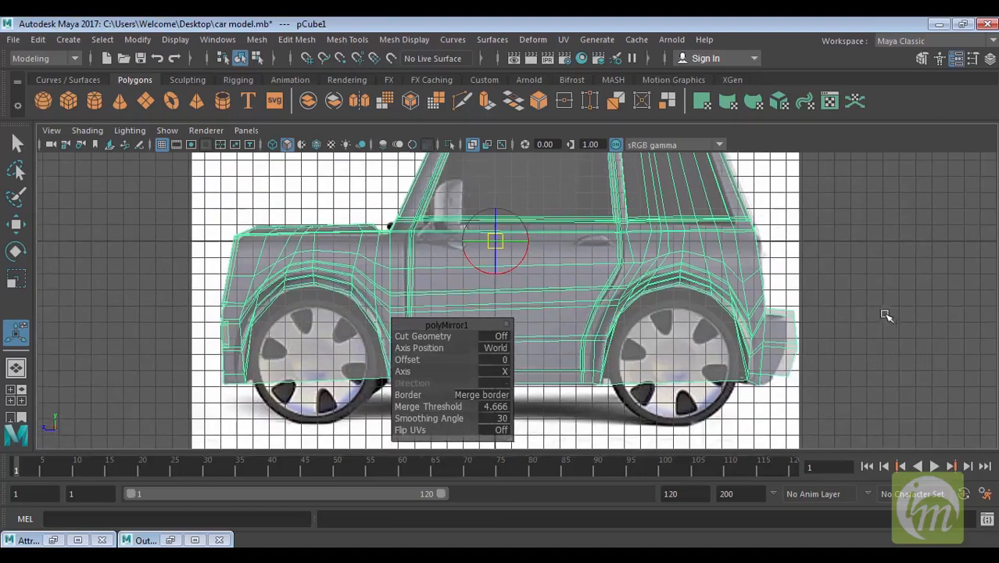
pyautogui.click(883, 311)
pyautogui.keyDown('alt'); pyautogui.moveTo(364, 356); pyautogui.dragTo(450, 301, button='middle'); pyautogui.keyUp('alt')
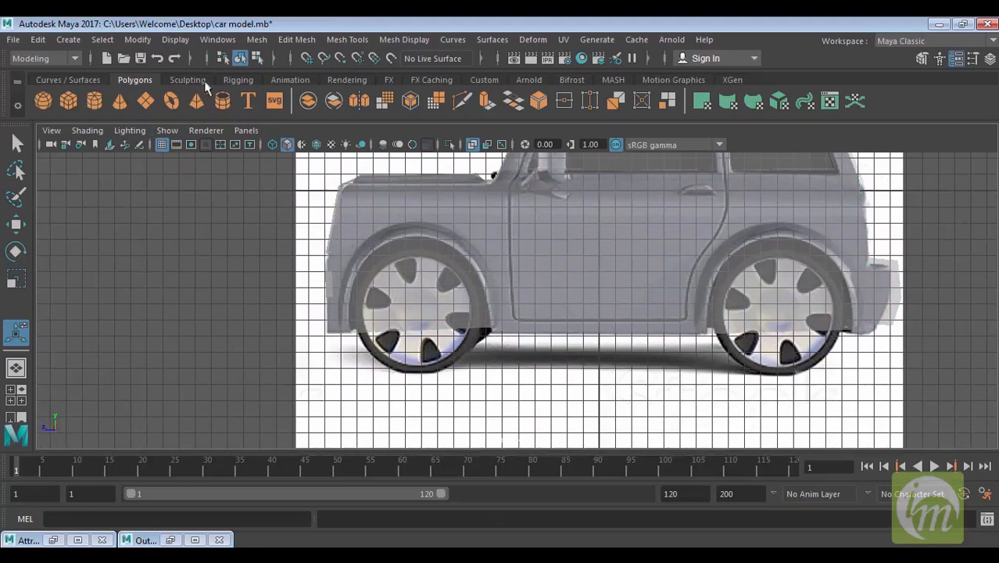
pyautogui.click(223, 101)
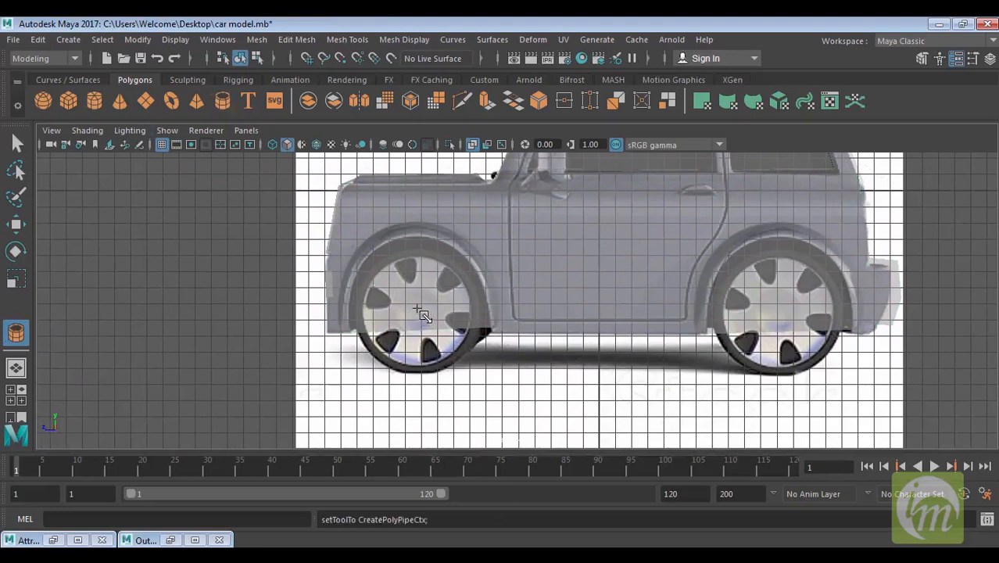
pyautogui.moveTo(418, 310); pyautogui.dragTo(475, 350)
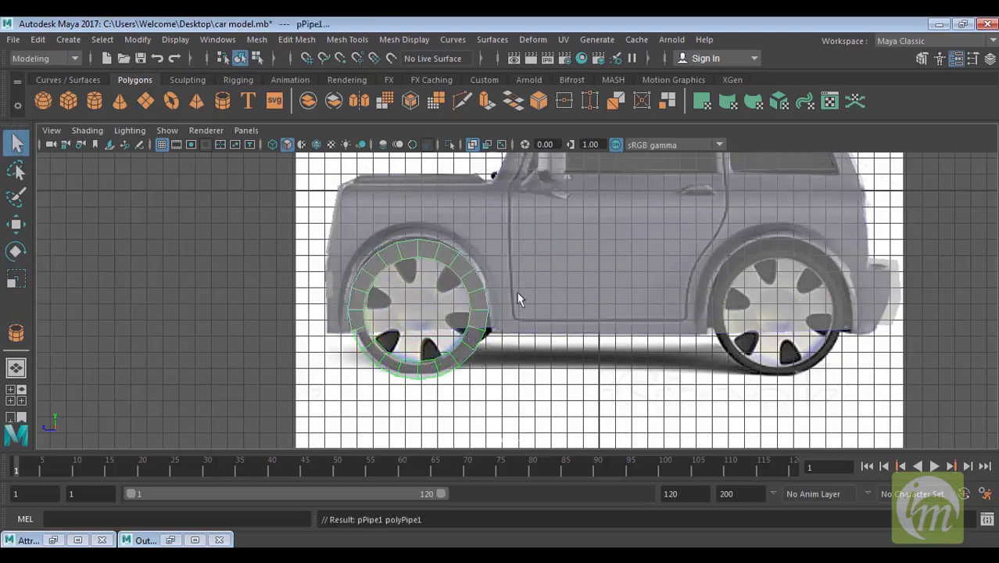
# Widen the new wheel pipe in the perspective view by setting its Height to 5.688.
pyautogui.press('space')
pyautogui.press('space')
pyautogui.keyDown('alt'); pyautogui.moveTo(639, 294); pyautogui.dragTo(549, 354); pyautogui.keyUp('alt')
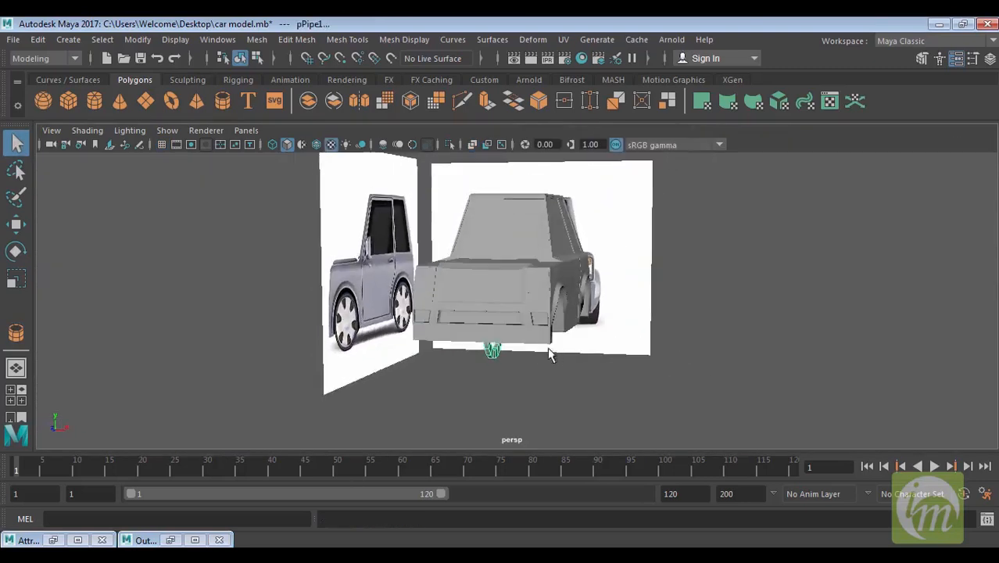
pyautogui.click(989, 60)
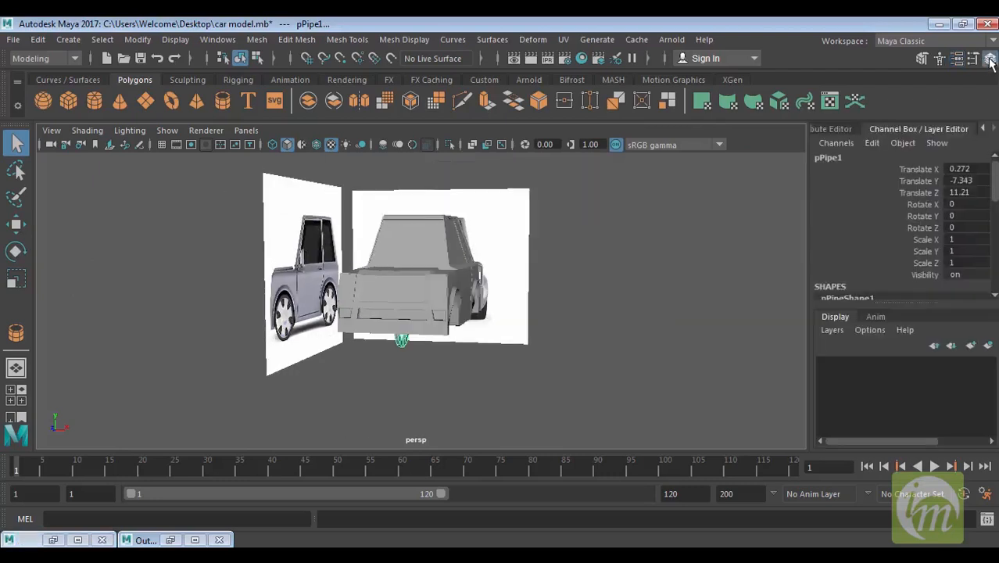
pyautogui.scroll(-6, 861, 266)
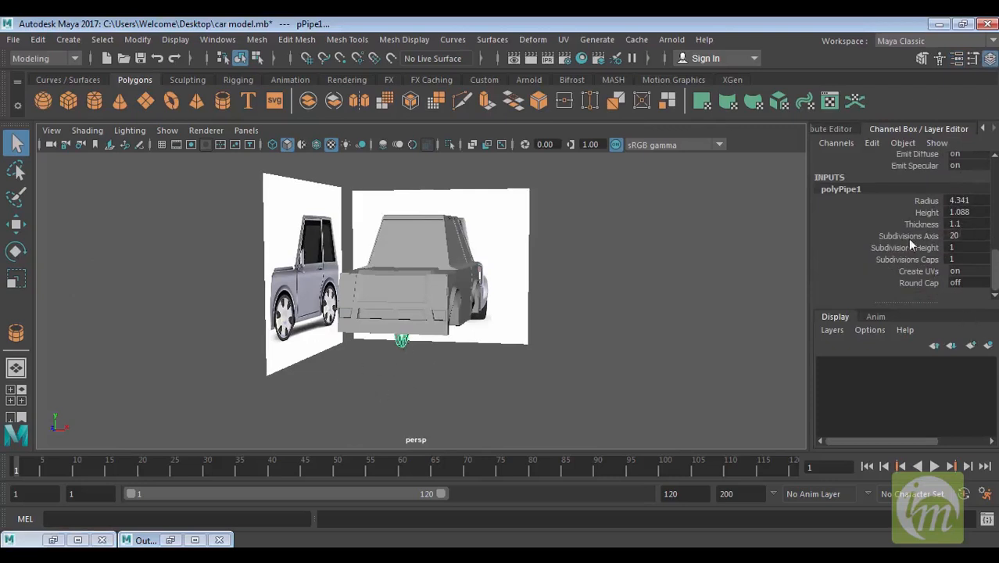
pyautogui.click(923, 212)
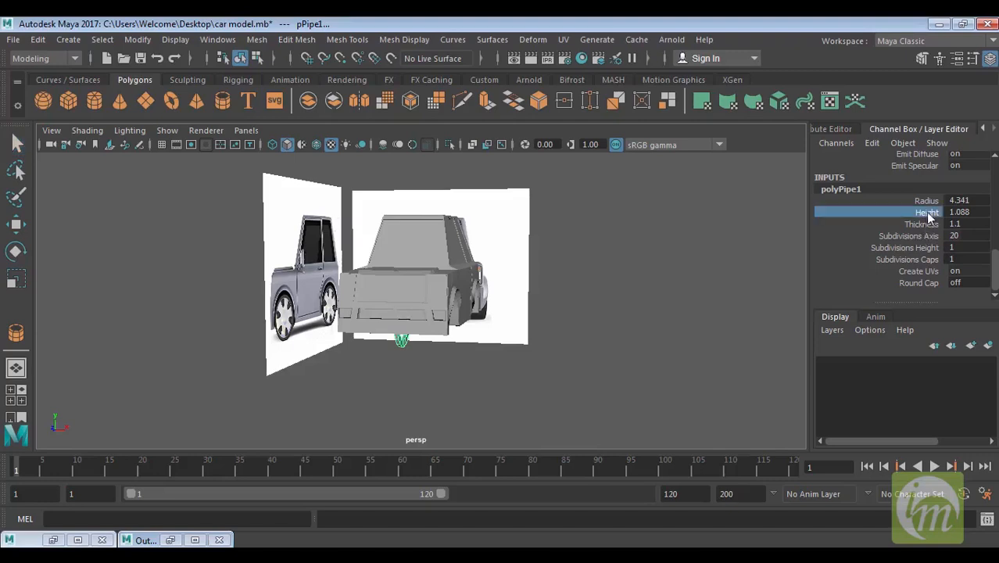
pyautogui.click(953, 214)
pyautogui.moveTo(612, 266); pyautogui.dragTo(645, 263, button='middle')
# Move the wheel pipe sideways along X into the car's front wheel arch and check its fit up close.
pyautogui.keyDown('alt'); pyautogui.moveTo(601, 316); pyautogui.dragTo(546, 334); pyautogui.keyUp('alt')
pyautogui.press('w')
pyautogui.moveTo(444, 331); pyautogui.dragTo(536, 362)
pyautogui.scroll(4, 234, 301)
pyautogui.keyDown('alt'); pyautogui.moveTo(227, 298); pyautogui.dragTo(377, 304, button='middle'); pyautogui.keyUp('alt')
pyautogui.keyDown('alt'); pyautogui.moveTo(377, 304); pyautogui.dragTo(552, 379); pyautogui.keyUp('alt')
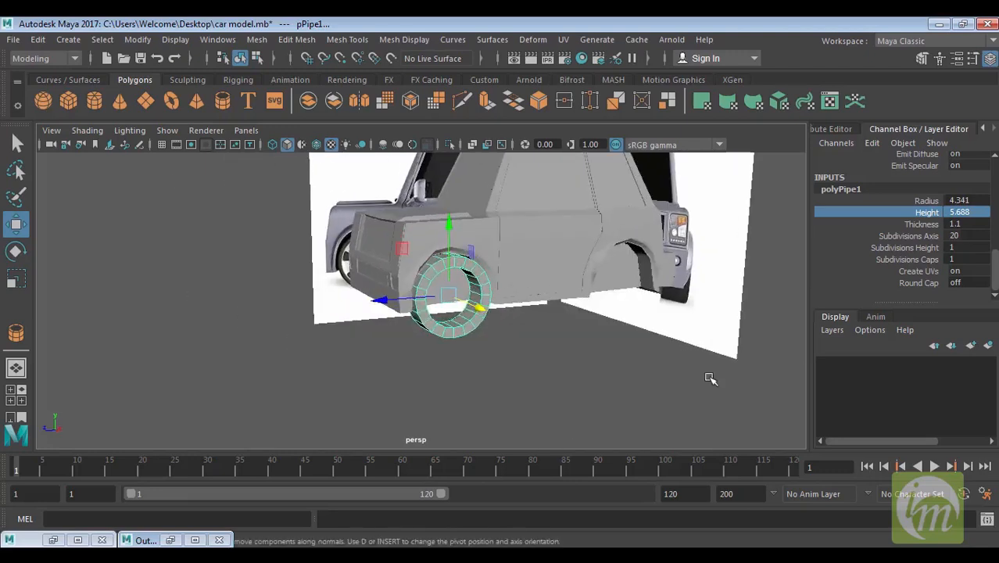
pyautogui.keyDown('alt'); pyautogui.moveTo(596, 348); pyautogui.dragTo(577, 342); pyautogui.keyUp('alt')
pyautogui.keyDown('alt'); pyautogui.moveTo(511, 324); pyautogui.dragTo(594, 426, button='right'); pyautogui.keyUp('alt')
pyautogui.moveTo(637, 398)
pyautogui.keyDown('alt'); pyautogui.mouseDown()
pyautogui.moveTo(577, 383)
pyautogui.moveTo(661, 387)
pyautogui.moveTo(637, 379)
pyautogui.mouseUp(); pyautogui.keyUp('alt')
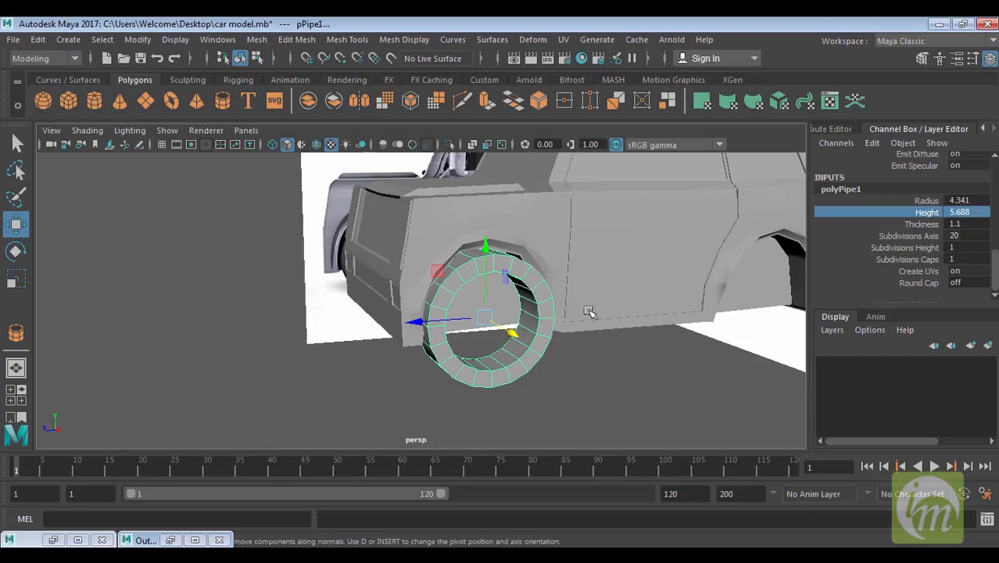
# Set the wheel pipe's axis subdivisions to 27.
pyautogui.click(925, 235)
pyautogui.moveTo(718, 288); pyautogui.dragTo(766, 286, button='middle')
pyautogui.keyDown('alt'); pyautogui.moveTo(660, 303); pyautogui.dragTo(606, 317); pyautogui.keyUp('alt')
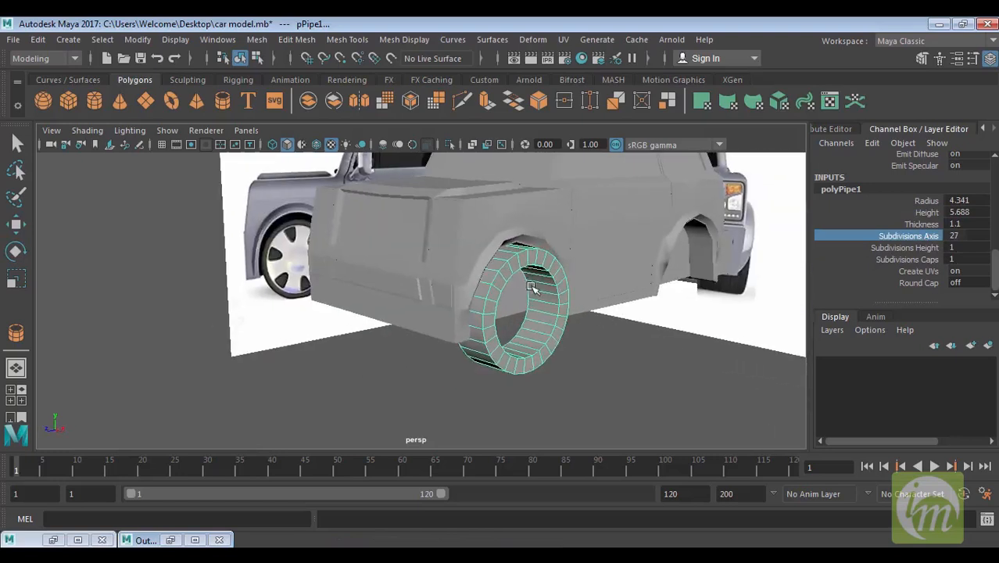
# Add edge loops around the wheel pipe near its outer face with the Insert Edge Loop tool.
pyautogui.keyDown('alt'); pyautogui.moveTo(523, 316); pyautogui.dragTo(533, 251); pyautogui.keyUp('alt')
pyautogui.moveTo(532, 143); pyautogui.dragTo(537, 100, button='right')
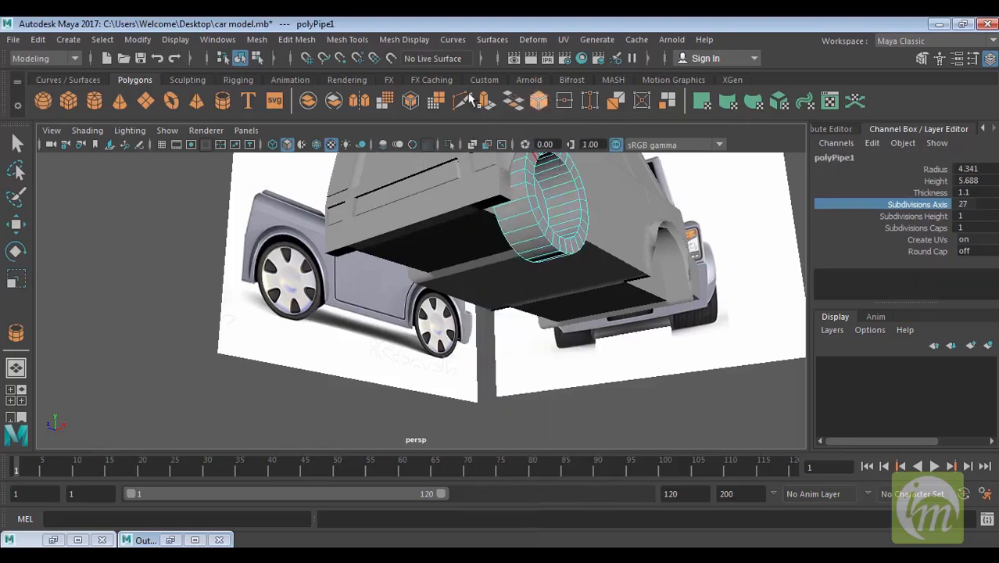
pyautogui.click(296, 40)
pyautogui.moveTo(349, 43)
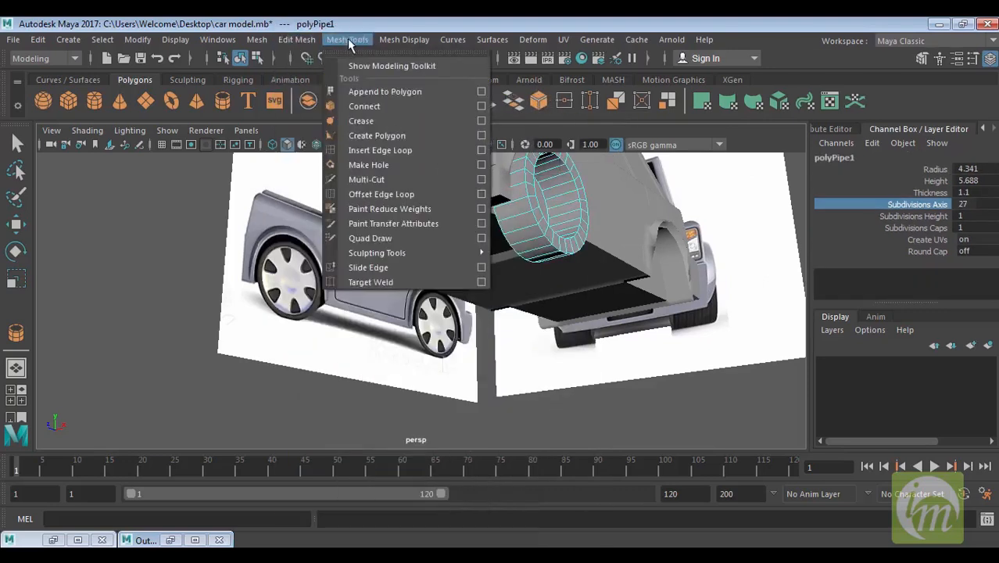
pyautogui.click(402, 151)
pyautogui.moveTo(541, 242); pyautogui.dragTo(521, 251)
pyautogui.keyDown('alt'); pyautogui.moveTo(564, 224); pyautogui.dragTo(538, 243); pyautogui.keyUp('alt')
pyautogui.moveTo(523, 245); pyautogui.dragTo(573, 261)
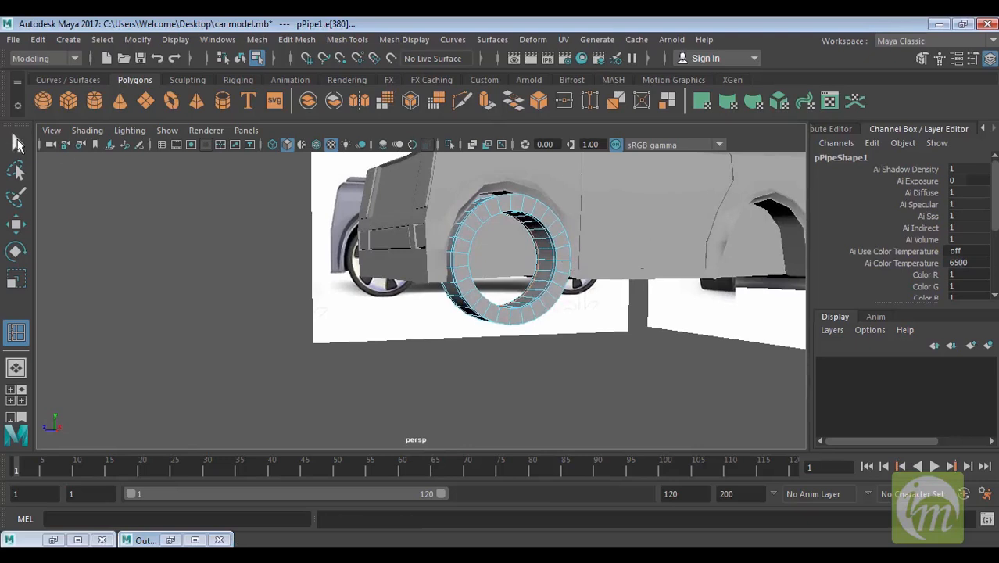
# Select the full ring of faces on the pipe's inner wall near the outer side and extrude it inward to form the rim.
pyautogui.click(17, 142)
pyautogui.moveTo(547, 242); pyautogui.dragTo(548, 183, button='right')
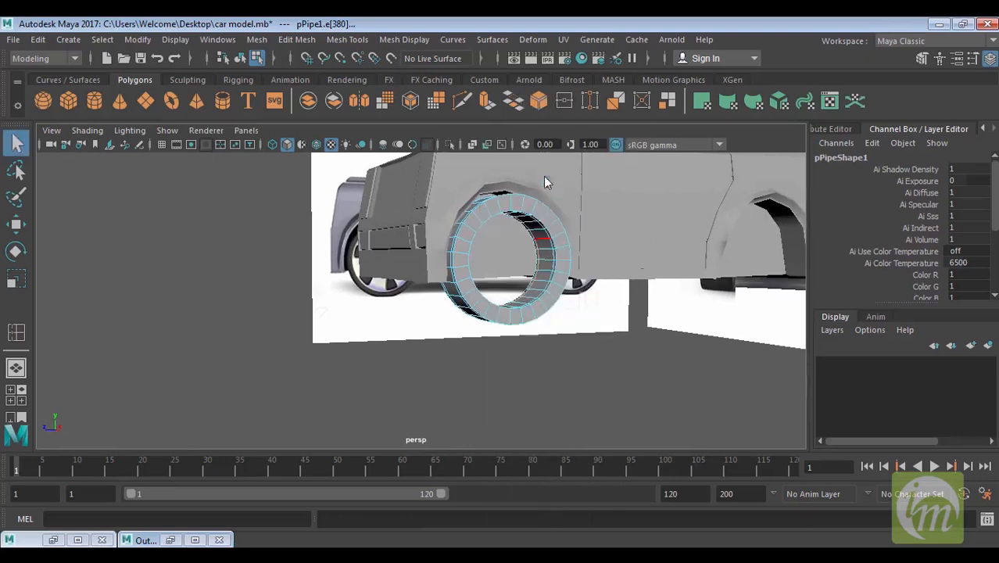
pyautogui.doubleClick(537, 236)
pyautogui.click(544, 243)
pyautogui.keyDown('shift'); pyautogui.click(543, 238); pyautogui.keyUp('shift')
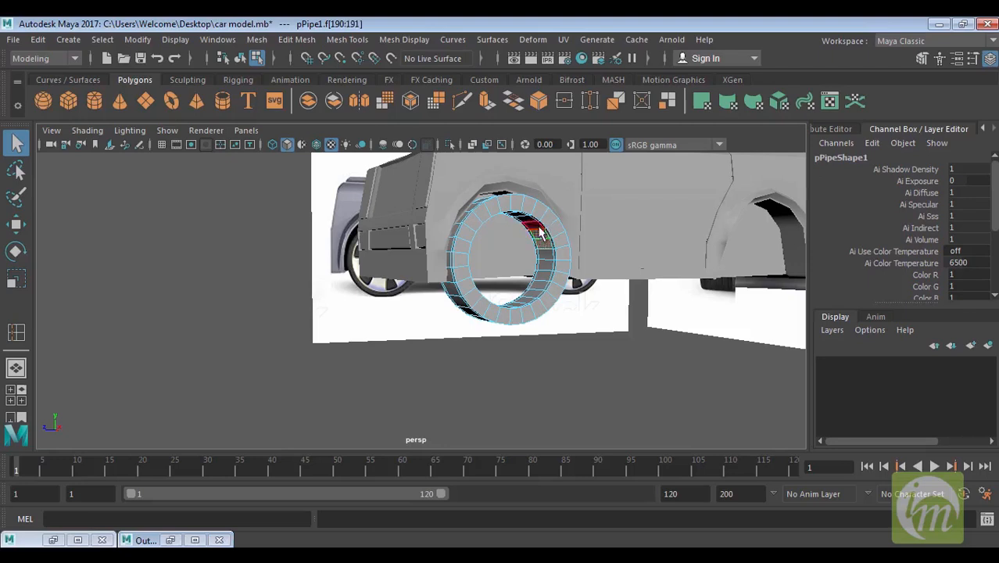
pyautogui.keyDown('shift'); pyautogui.click(527, 236); pyautogui.keyUp('shift')
pyautogui.keyDown('shift'); pyautogui.click(527, 221); pyautogui.keyUp('shift')
pyautogui.keyDown('alt'); pyautogui.moveTo(529, 222); pyautogui.dragTo(351, 197); pyautogui.keyUp('alt')
pyautogui.keyDown('shift'); pyautogui.click(431, 176); pyautogui.keyUp('shift')
pyautogui.keyDown('shift'); pyautogui.click(422, 175); pyautogui.keyUp('shift')
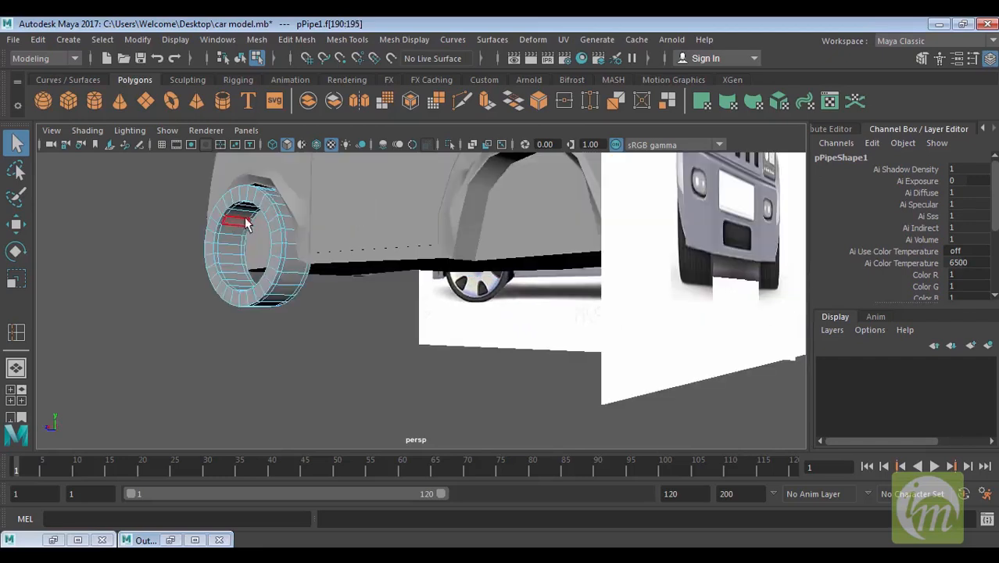
pyautogui.keyDown('alt'); pyautogui.moveTo(244, 219); pyautogui.dragTo(252, 184); pyautogui.keyUp('alt')
pyautogui.keyDown('shift'); pyautogui.click(266, 163); pyautogui.keyUp('shift')
pyautogui.keyDown('shift'); pyautogui.click(261, 169); pyautogui.keyUp('shift')
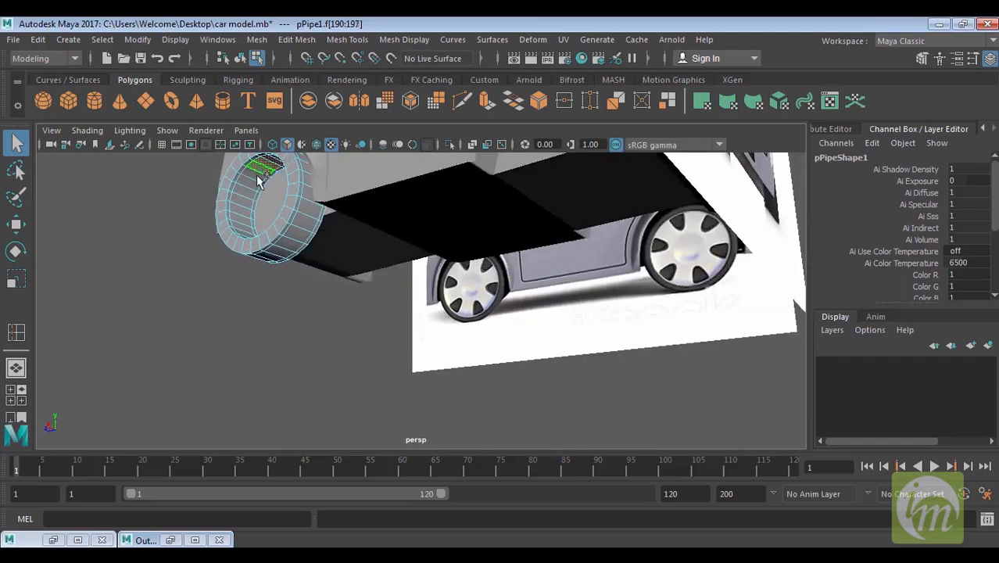
pyautogui.keyDown('shift'); pyautogui.click(255, 178); pyautogui.keyUp('shift')
pyautogui.keyDown('shift'); pyautogui.click(250, 187); pyautogui.keyUp('shift')
pyautogui.keyDown('shift'); pyautogui.click(245, 195); pyautogui.keyUp('shift')
pyautogui.keyDown('shift'); pyautogui.click(244, 208); pyautogui.keyUp('shift')
pyautogui.keyDown('shift'); pyautogui.click(242, 216); pyautogui.keyUp('shift')
pyautogui.keyDown('shift'); pyautogui.click(240, 222); pyautogui.keyUp('shift')
pyautogui.keyDown('alt'); pyautogui.moveTo(240, 222); pyautogui.dragTo(290, 258); pyautogui.keyUp('alt')
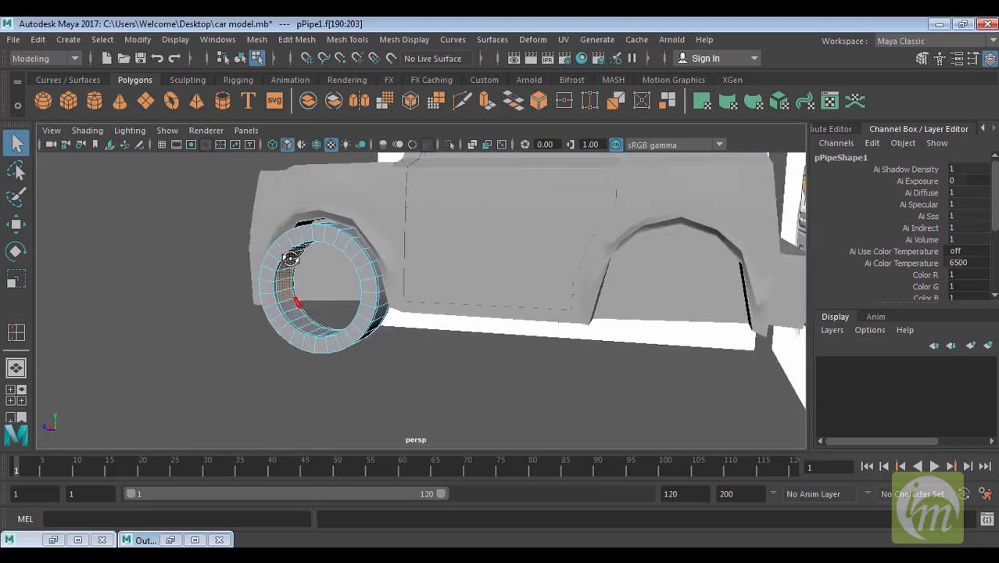
pyautogui.keyDown('shift'); pyautogui.click(290, 311); pyautogui.keyUp('shift')
pyautogui.keyDown('shift'); pyautogui.click(300, 320); pyautogui.keyUp('shift')
pyautogui.keyDown('alt'); pyautogui.moveTo(332, 329); pyautogui.dragTo(380, 358); pyautogui.keyUp('alt')
pyautogui.keyDown('shift'); pyautogui.click(414, 429); pyautogui.keyUp('shift')
pyautogui.keyDown('shift'); pyautogui.click(415, 426); pyautogui.keyUp('shift')
pyautogui.keyDown('shift'); pyautogui.click(428, 424); pyautogui.keyUp('shift')
pyautogui.keyDown('shift'); pyautogui.click(441, 423); pyautogui.keyUp('shift')
pyautogui.keyDown('shift'); pyautogui.click(452, 422); pyautogui.keyUp('shift')
pyautogui.keyDown('shift'); pyautogui.click(463, 420); pyautogui.keyUp('shift')
pyautogui.keyDown('shift'); pyautogui.click(472, 414); pyautogui.keyUp('shift')
pyautogui.keyDown('alt'); pyautogui.moveTo(474, 414); pyautogui.dragTo(535, 346); pyautogui.keyUp('alt')
pyautogui.keyDown('shift'); pyautogui.click(538, 328); pyautogui.keyUp('shift')
pyautogui.keyDown('shift'); pyautogui.click(539, 313); pyautogui.keyUp('shift')
pyautogui.keyDown('shift'); pyautogui.click(543, 305); pyautogui.keyUp('shift')
pyautogui.keyDown('shift'); pyautogui.click(547, 297); pyautogui.keyUp('shift')
pyautogui.keyDown('alt'); pyautogui.moveTo(573, 313); pyautogui.dragTo(492, 275); pyautogui.keyUp('alt')
pyautogui.click(486, 101)
pyautogui.click(492, 275)
pyautogui.moveTo(427, 288); pyautogui.dragTo(586, 345)
pyautogui.press('w')
pyautogui.click(640, 388)
pyautogui.scroll(-4, 613, 381)
pyautogui.scroll(5, 611, 382)
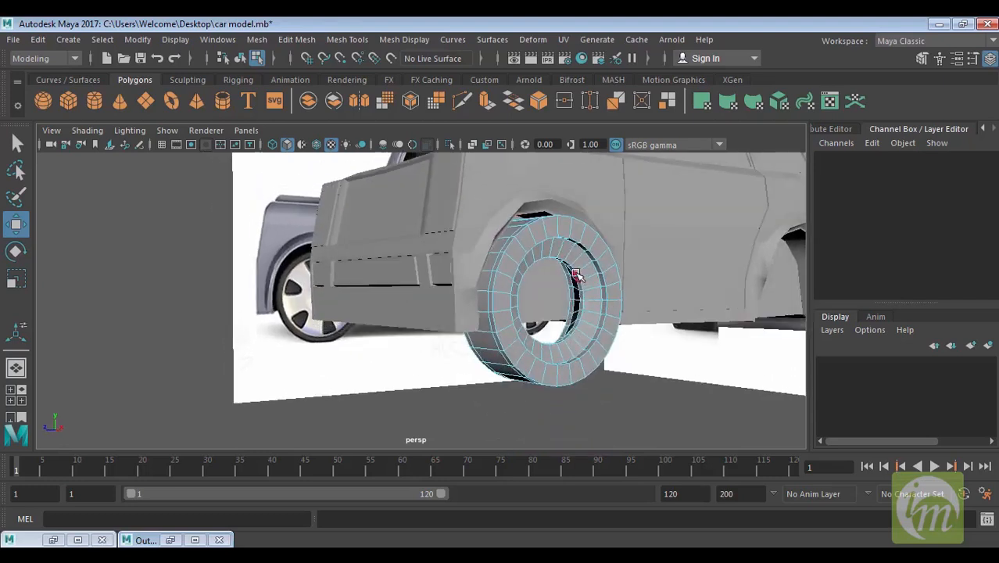
# Select evenly spaced faces around the rim's inner wall and extrude them toward the wheel's centre as spokes.
pyautogui.click(572, 270)
pyautogui.scroll(4, 629, 274)
pyautogui.keyDown('alt'); pyautogui.moveTo(711, 347); pyautogui.dragTo(533, 274); pyautogui.keyUp('alt')
pyautogui.keyDown('alt'); pyautogui.moveTo(506, 261); pyautogui.dragTo(531, 347, button='middle'); pyautogui.keyUp('alt')
pyautogui.keyDown('alt'); pyautogui.moveTo(515, 345); pyautogui.dragTo(483, 310); pyautogui.keyUp('alt')
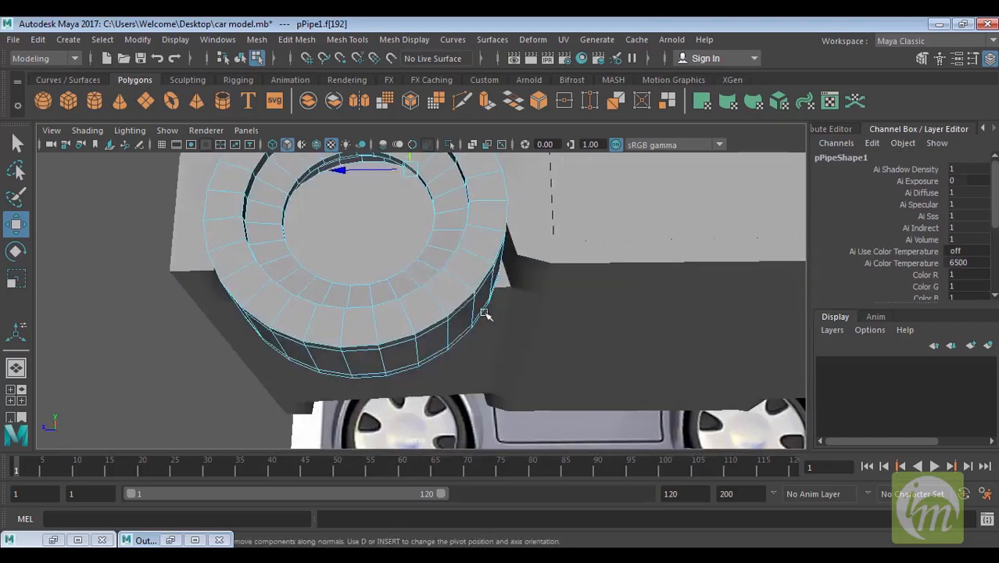
pyautogui.keyDown('alt'); pyautogui.moveTo(363, 187); pyautogui.dragTo(270, 235); pyautogui.keyUp('alt')
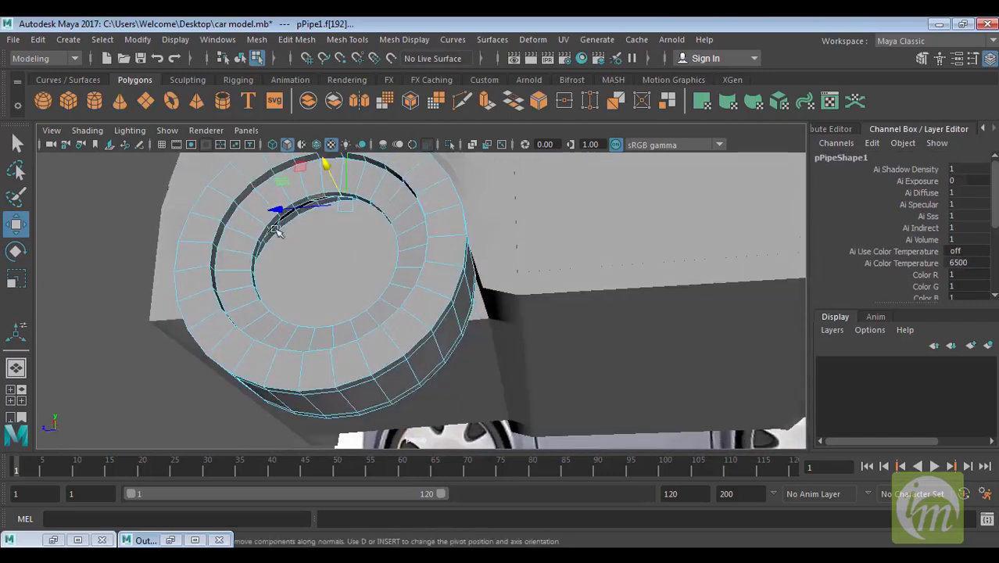
pyautogui.keyDown('alt'); pyautogui.moveTo(292, 275); pyautogui.dragTo(277, 324); pyautogui.keyUp('alt')
pyautogui.keyDown('alt'); pyautogui.moveTo(222, 401); pyautogui.dragTo(264, 366); pyautogui.keyUp('alt')
pyautogui.keyDown('alt'); pyautogui.moveTo(281, 313); pyautogui.dragTo(458, 351); pyautogui.keyUp('alt')
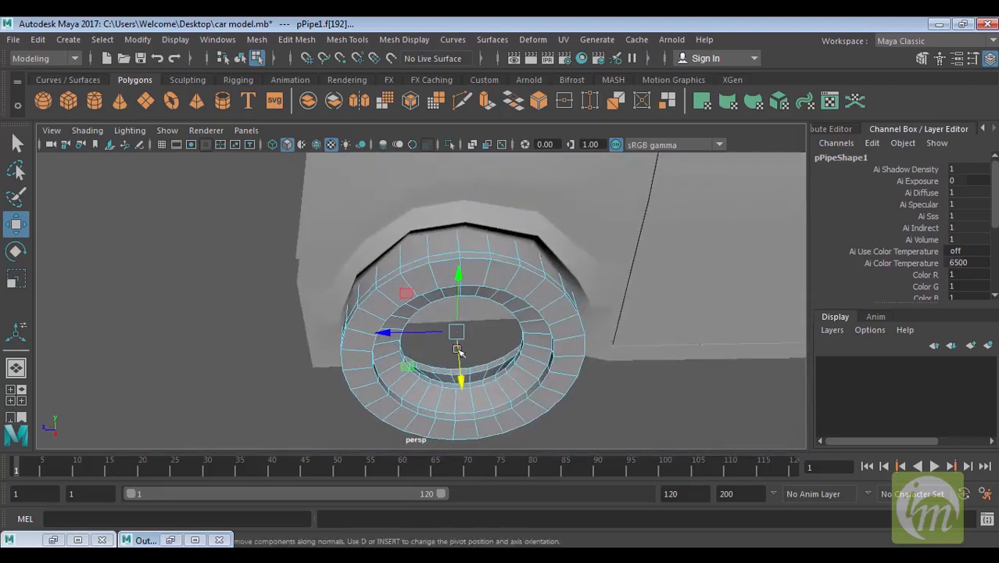
pyautogui.keyDown('shift'); pyautogui.click(450, 385); pyautogui.keyUp('shift')
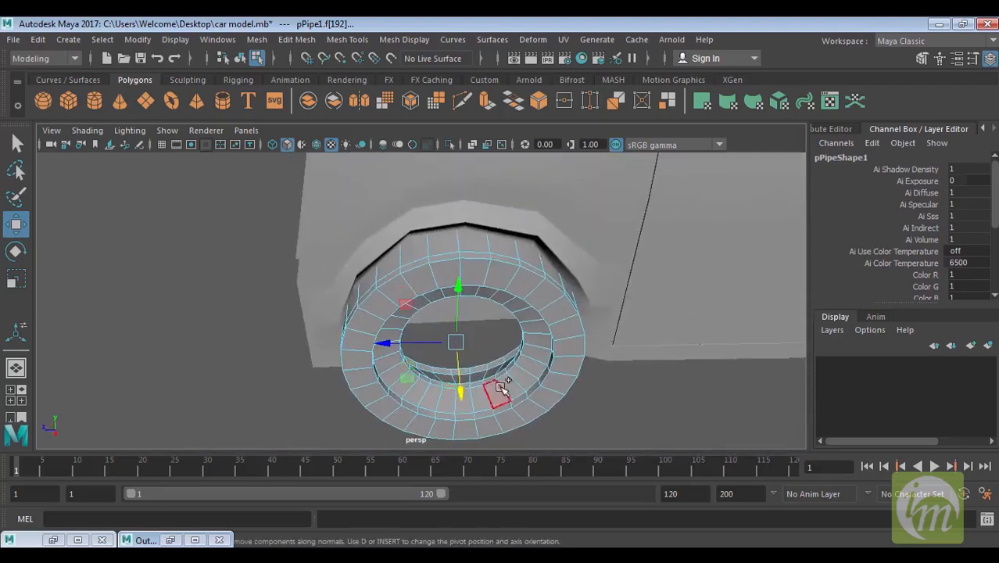
pyautogui.keyDown('alt'); pyautogui.moveTo(551, 376); pyautogui.dragTo(629, 255); pyautogui.keyUp('alt')
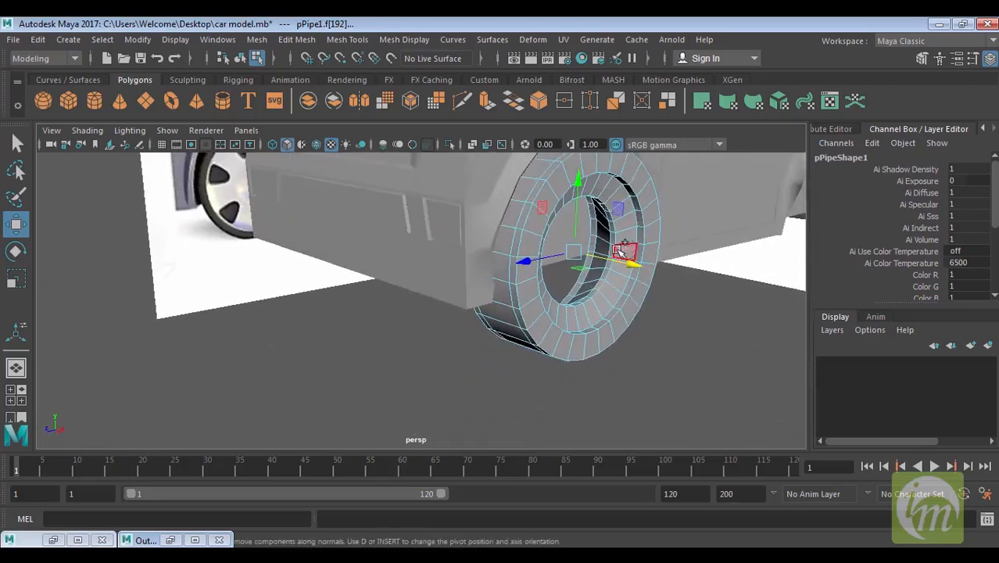
pyautogui.keyDown('shift'); pyautogui.click(620, 244); pyautogui.keyUp('shift')
pyautogui.keyDown('alt'); pyautogui.moveTo(655, 260); pyautogui.dragTo(585, 274); pyautogui.keyUp('alt')
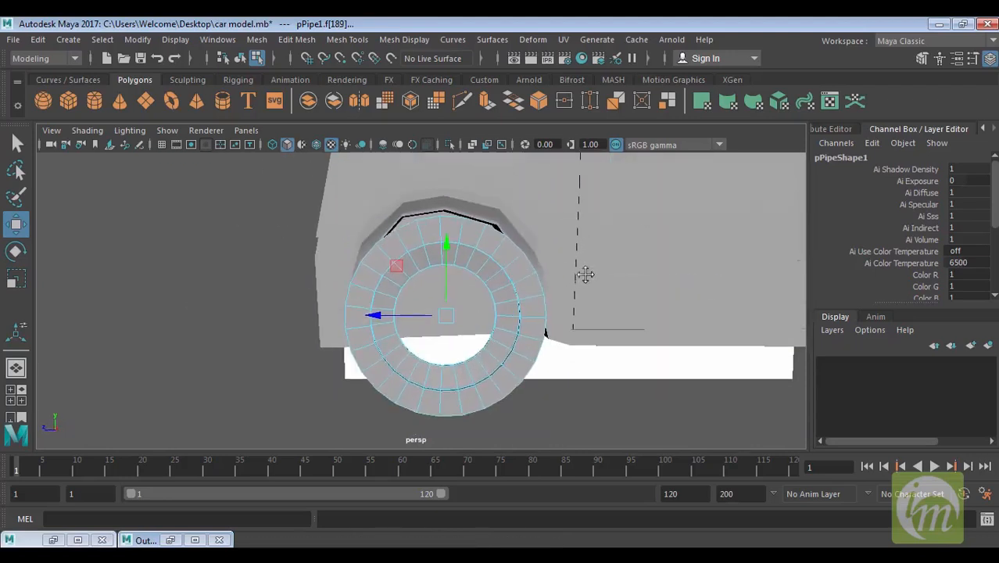
pyautogui.hotkey('ctrl', 'e')
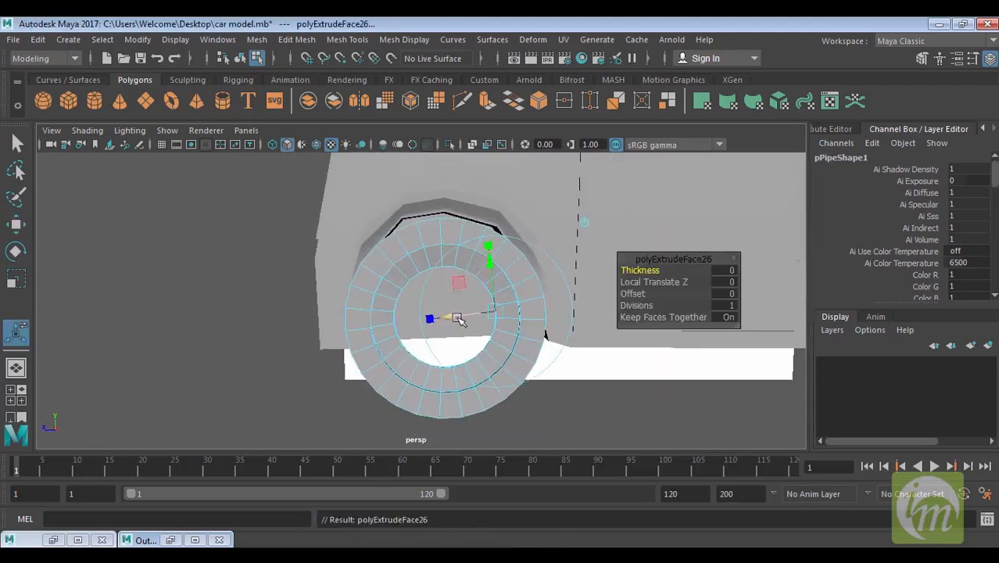
pyautogui.moveTo(452, 318); pyautogui.dragTo(419, 330)
pyautogui.keyDown('alt'); pyautogui.moveTo(532, 327); pyautogui.dragTo(680, 331); pyautogui.keyUp('alt')
pyautogui.keyDown('alt'); pyautogui.moveTo(591, 321); pyautogui.dragTo(391, 334, button='middle'); pyautogui.keyUp('alt')
pyautogui.click(544, 375)
pyautogui.keyDown('alt'); pyautogui.moveTo(470, 347); pyautogui.dragTo(370, 347); pyautogui.keyUp('alt')
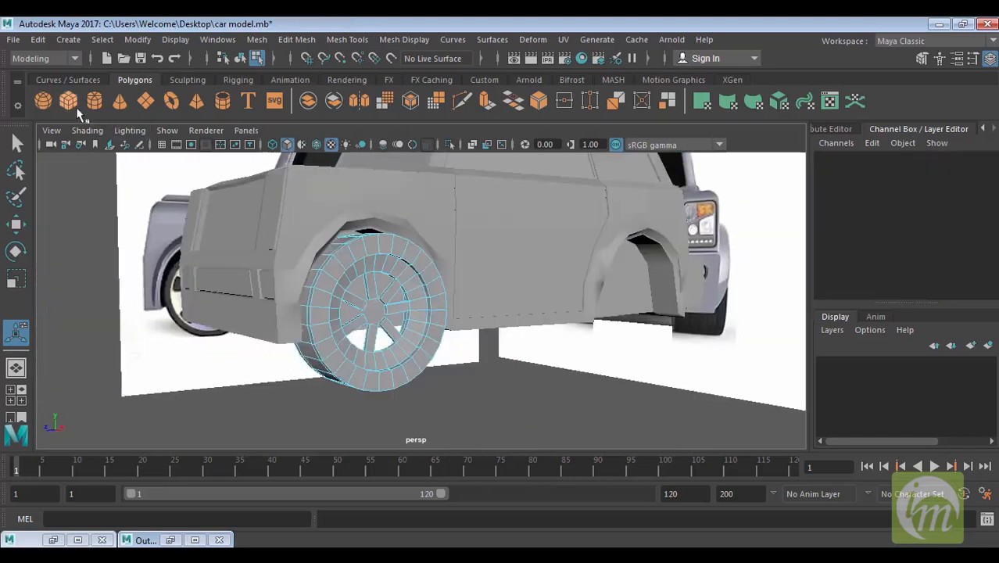
# Create a polygon cylinder beside the car, about 1.43 in radius and 1.16 in height.
pyautogui.click(94, 102)
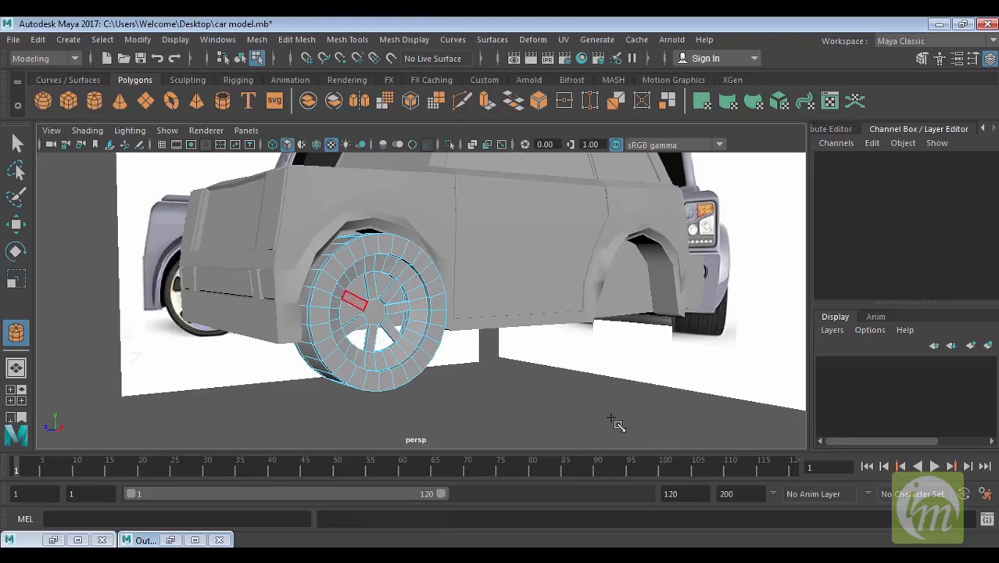
pyautogui.scroll(-4, 633, 379)
pyautogui.keyDown('alt'); pyautogui.moveTo(589, 358); pyautogui.dragTo(548, 400); pyautogui.keyUp('alt')
pyautogui.moveTo(505, 318); pyautogui.dragTo(519, 299)
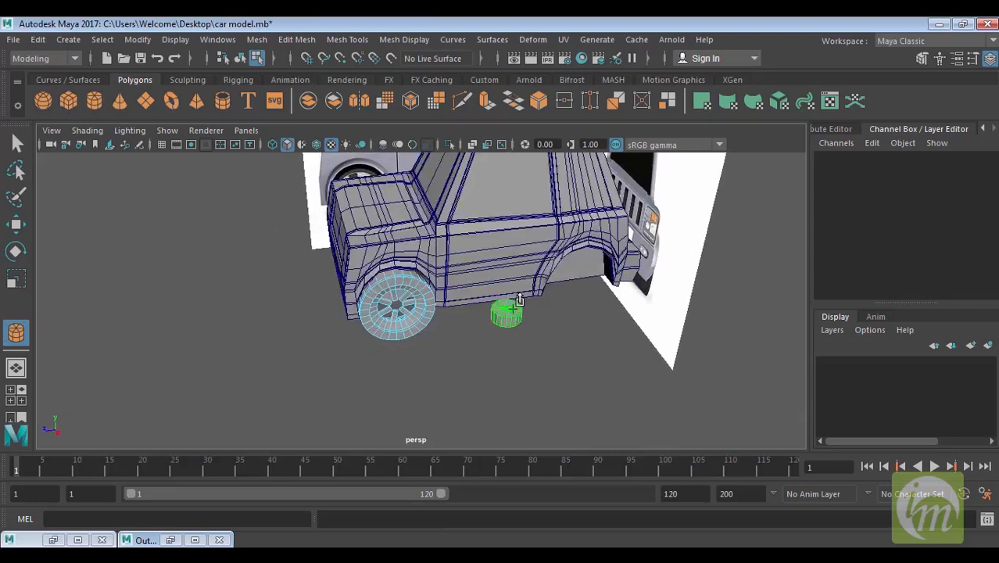
pyautogui.press('w')
pyautogui.keyDown('alt'); pyautogui.moveTo(562, 325); pyautogui.dragTo(776, 354, button='right'); pyautogui.keyUp('alt')
# Set the cylinder's cap subdivisions to 4 and turn Round Cap on.
pyautogui.scroll(-4, 955, 274)
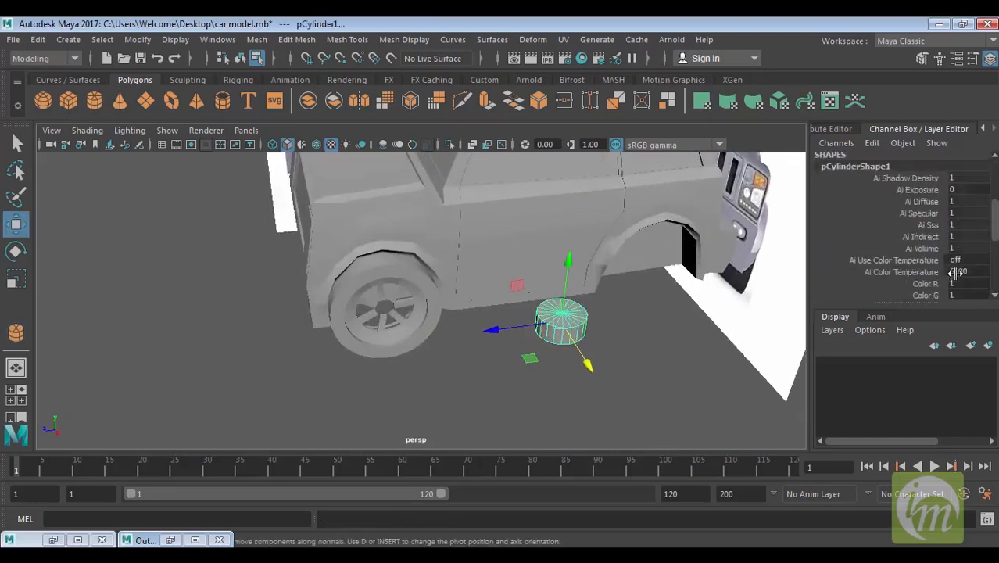
pyautogui.scroll(-3, 955, 273)
pyautogui.scroll(-2, 950, 279)
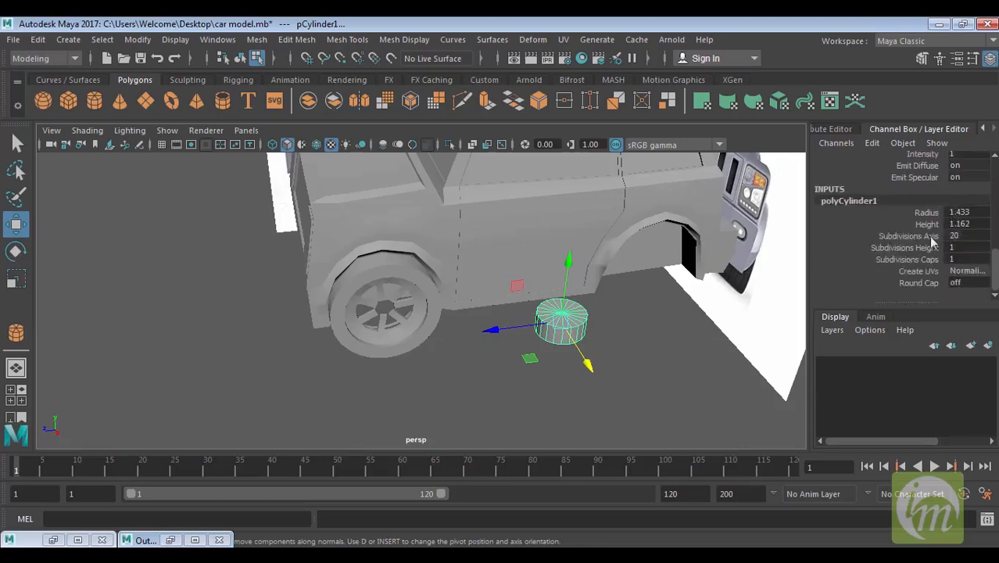
pyautogui.click(925, 260)
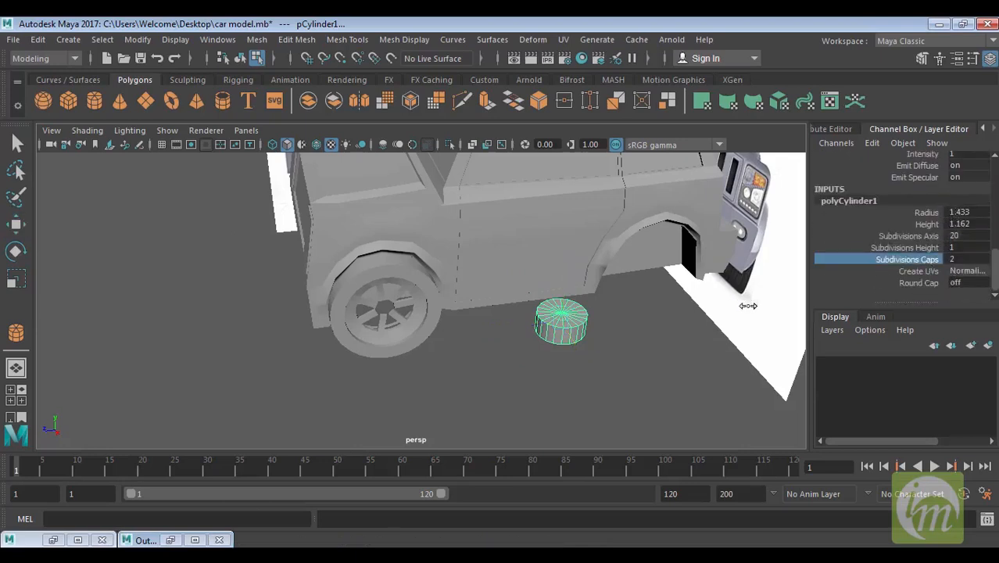
pyautogui.click(958, 283)
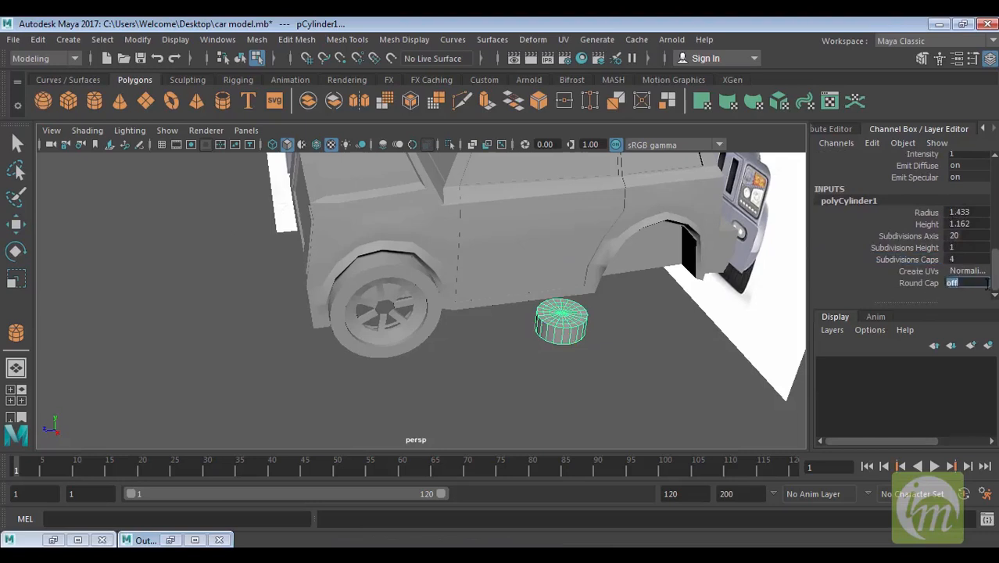
pyautogui.click(988, 284)
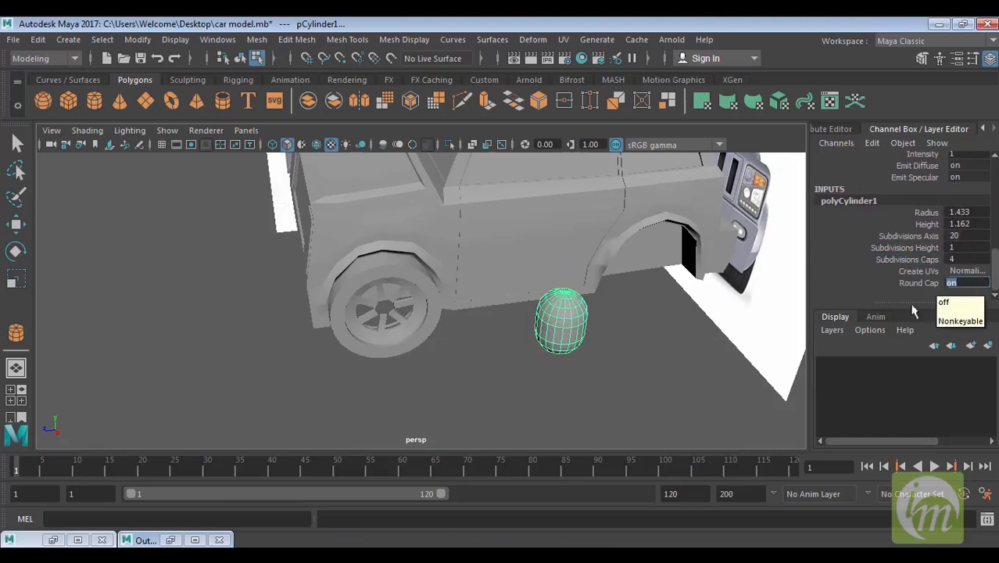
pyautogui.click(920, 259)
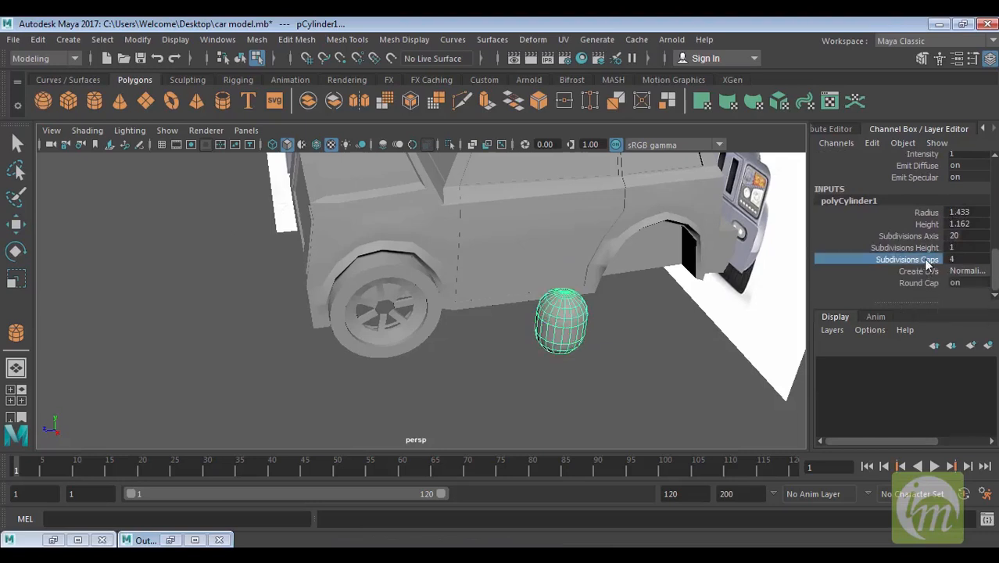
# Flatten the rounded cylinder along Y to a scale of about 0.279.
pyautogui.keyDown('alt'); pyautogui.moveTo(644, 332); pyautogui.dragTo(655, 320); pyautogui.keyUp('alt')
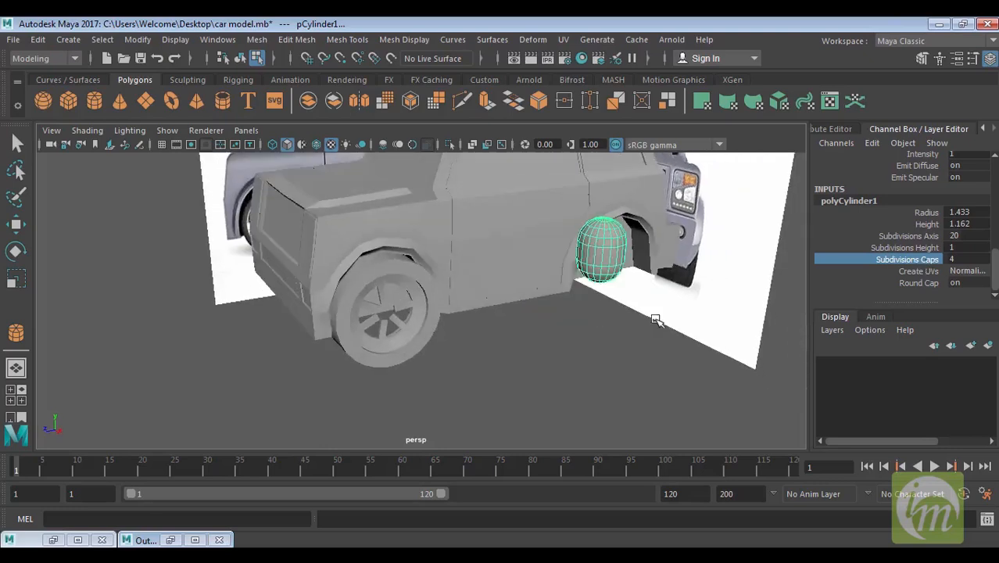
pyautogui.press('r')
pyautogui.moveTo(606, 189); pyautogui.dragTo(608, 231)
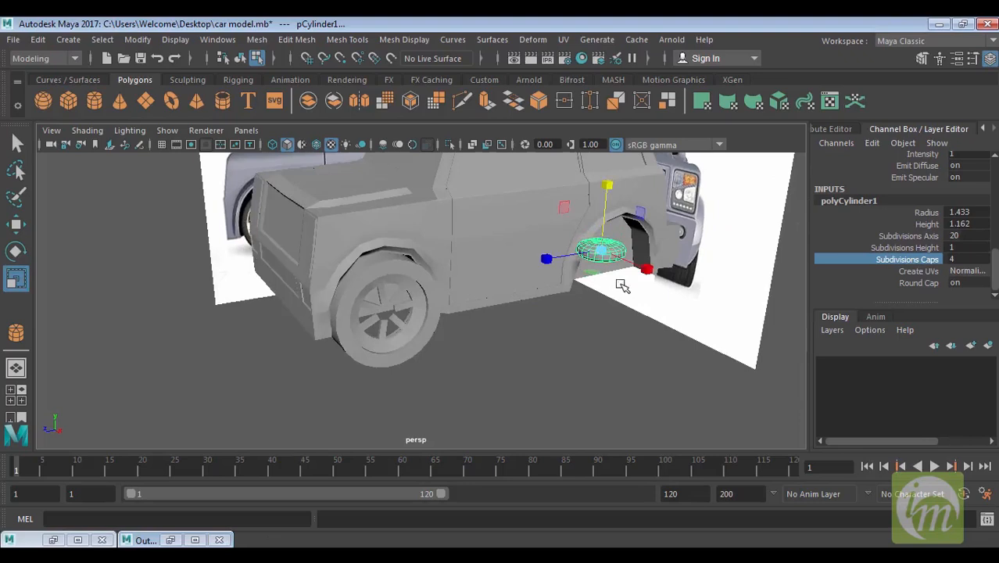
# Turn the flattened cylinder upright by setting its Rotate Z to 90.
pyautogui.press('e')
pyautogui.moveTo(620, 192); pyautogui.dragTo(642, 261)
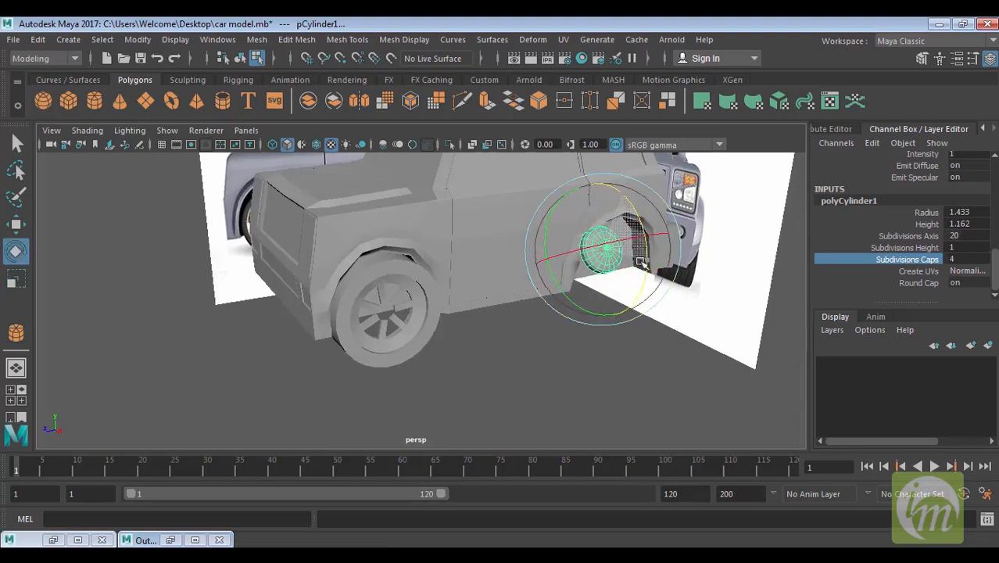
pyautogui.scroll(8, 990, 251)
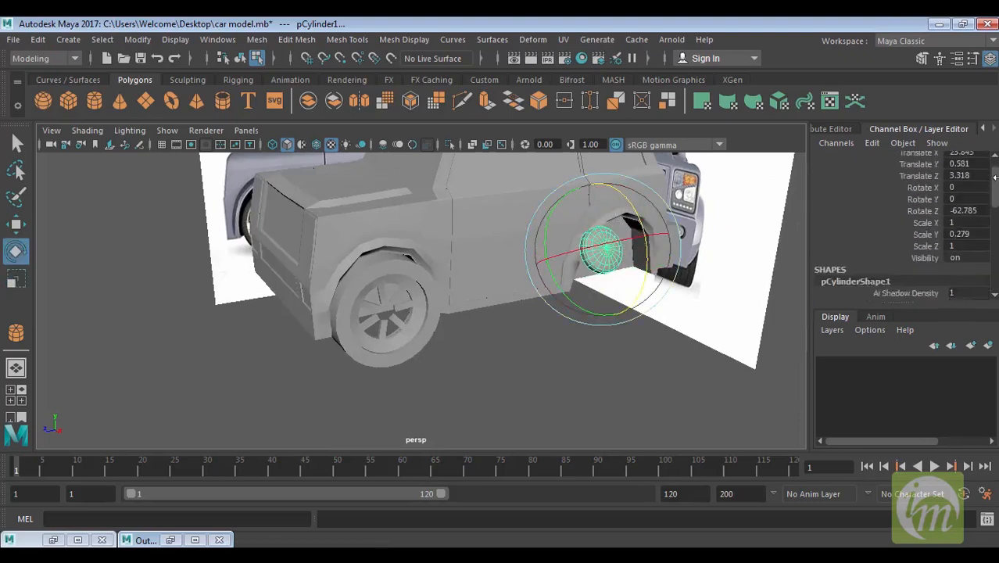
pyautogui.doubleClick(983, 227)
pyautogui.write('90')
pyautogui.press('Return')
# Move the cylinder to the front wheel's centre in the side view, at about -7.35 in Y and 11.24 in Z.
pyautogui.keyDown('alt'); pyautogui.moveTo(528, 319); pyautogui.dragTo(530, 322); pyautogui.keyUp('alt')
pyautogui.press('w')
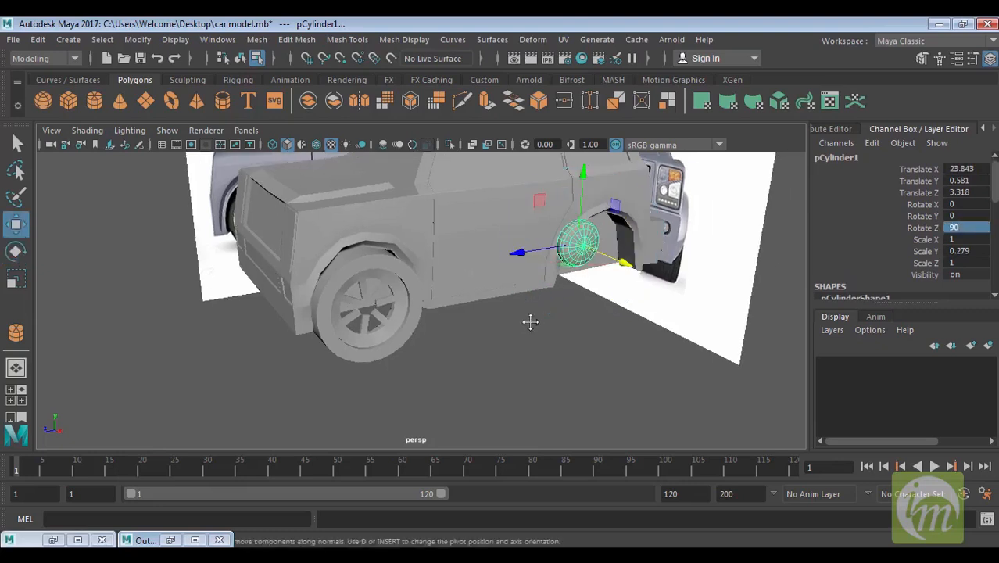
pyautogui.moveTo(584, 251); pyautogui.dragTo(367, 301)
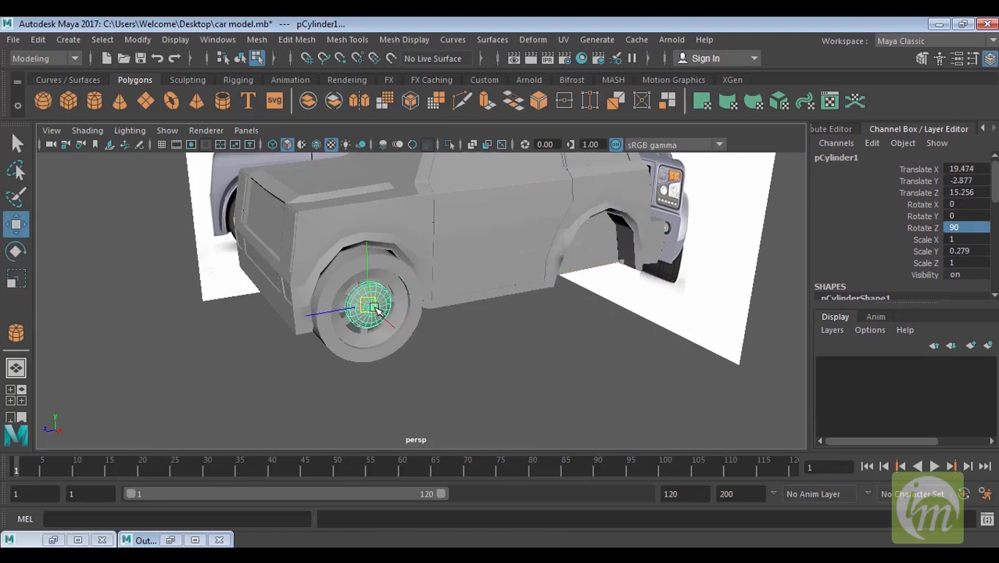
pyautogui.press('space')
pyautogui.press('space')
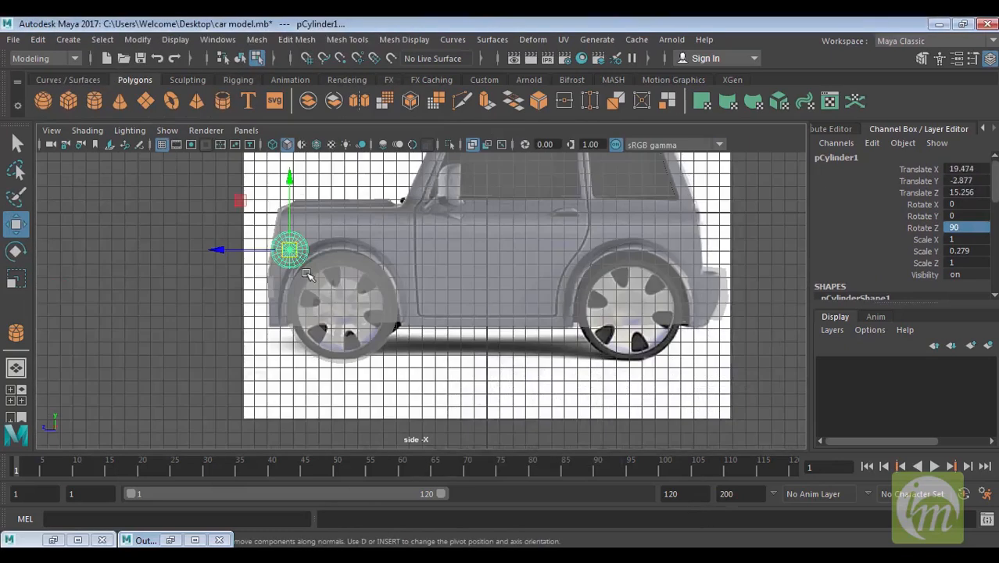
pyautogui.moveTo(290, 250); pyautogui.dragTo(341, 306)
# Shift the cylinder along X in the front view so it sits in the wheel as a hub cap, and deselect it.
pyautogui.press('space')
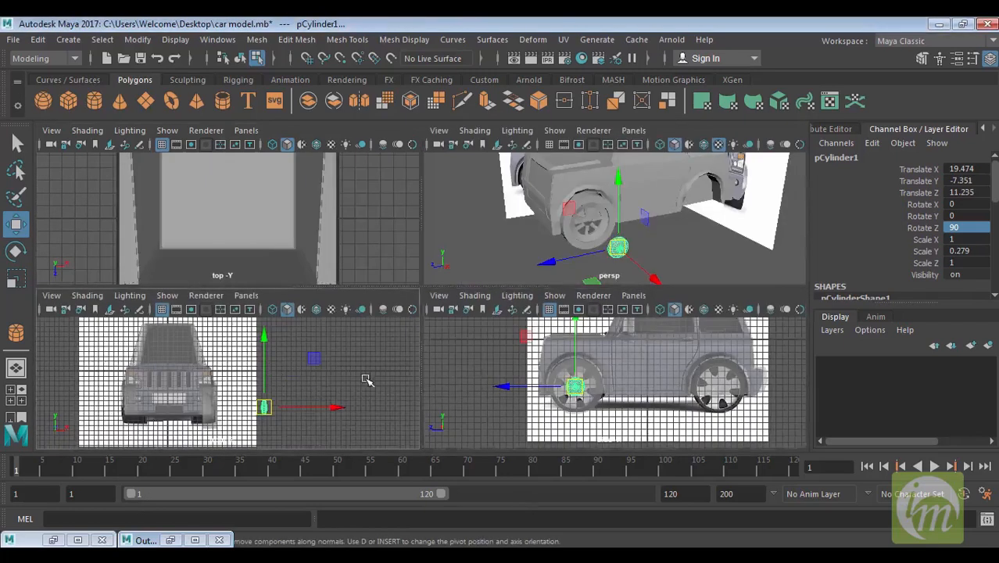
pyautogui.press('space')
pyautogui.moveTo(575, 335); pyautogui.dragTo(383, 366)
pyautogui.press('space')
pyautogui.press('space')
pyautogui.click(484, 379)
pyautogui.keyDown('alt'); pyautogui.moveTo(437, 325); pyautogui.dragTo(460, 359, button='right'); pyautogui.keyUp('alt')
pyautogui.keyDown('alt'); pyautogui.moveTo(459, 359); pyautogui.dragTo(489, 350, button='middle'); pyautogui.keyUp('alt')
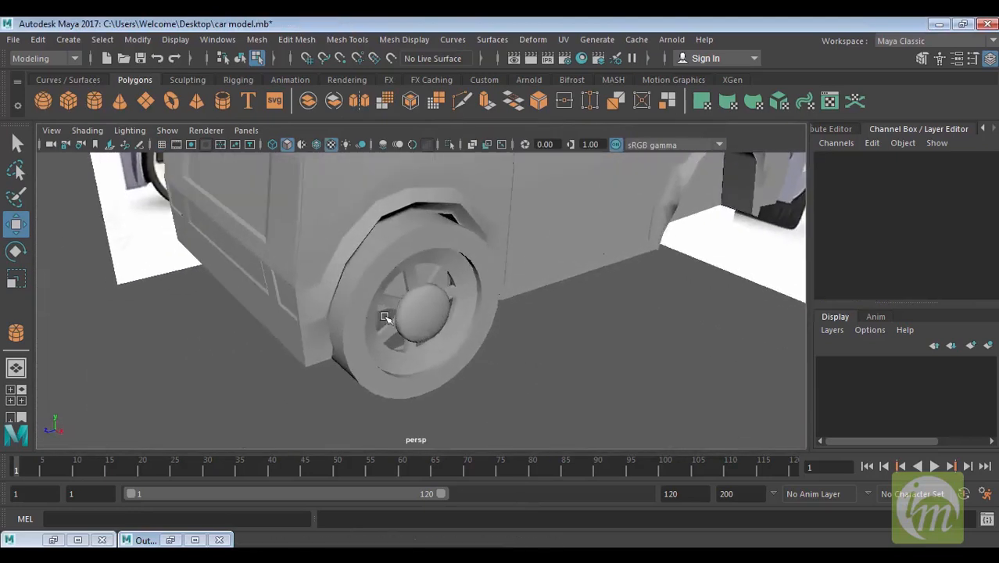
# Return to object selection and turn on smooth mesh preview for the front wheel's pipe.
pyautogui.moveTo(434, 320); pyautogui.dragTo(496, 122, button='right')
pyautogui.moveTo(453, 334); pyautogui.dragTo(452, 334)
pyautogui.click(564, 384)
pyautogui.keyDown('alt'); pyautogui.moveTo(565, 383); pyautogui.dragTo(553, 339); pyautogui.keyUp('alt')
pyautogui.click(488, 302)
pyautogui.press('3')
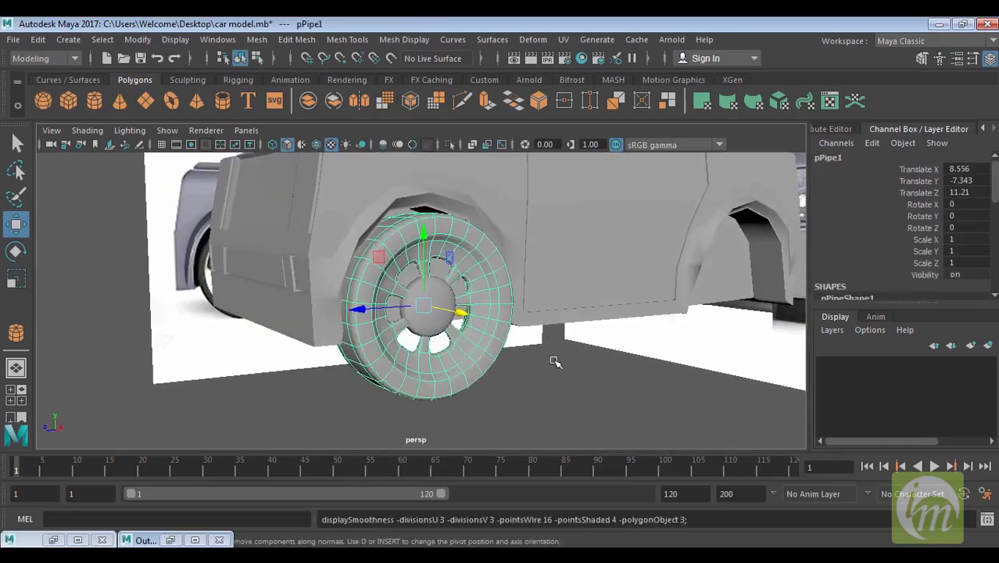
pyautogui.click(550, 401)
pyautogui.keyDown('alt'); pyautogui.moveTo(495, 323); pyautogui.dragTo(412, 329); pyautogui.keyUp('alt')
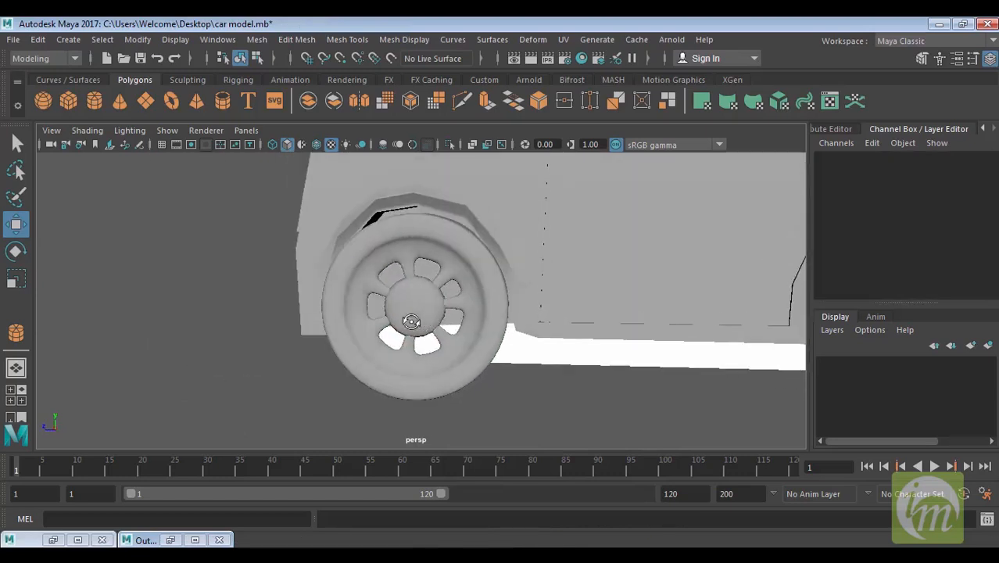
# Insert edge loops across the spokes of the front wheel's pipe to tighten their smoothed shape, and return to object mode.
pyautogui.click(451, 294)
pyautogui.keyDown('alt'); pyautogui.moveTo(468, 279); pyautogui.dragTo(493, 269, button='middle'); pyautogui.keyUp('alt')
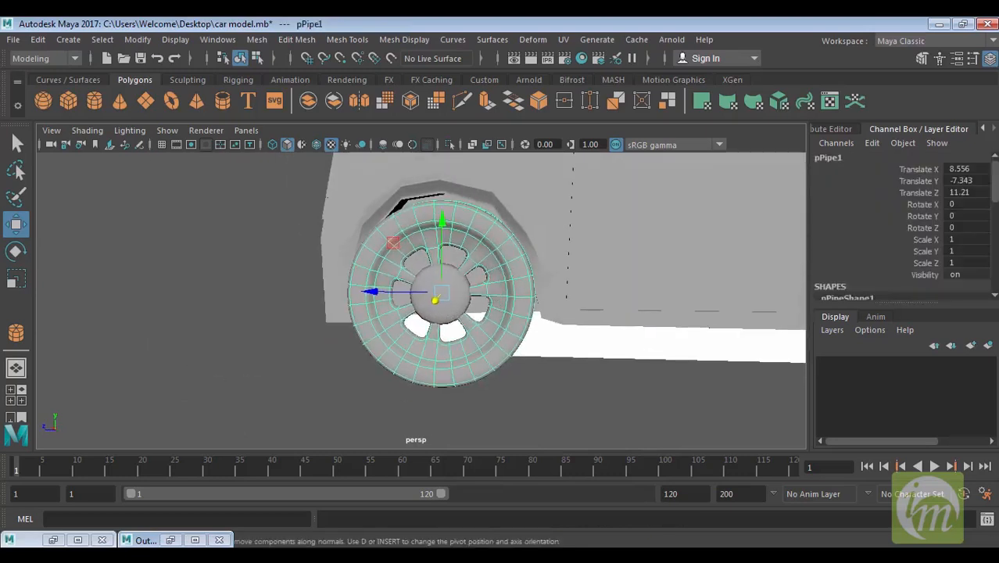
pyautogui.click(291, 42)
pyautogui.moveTo(345, 34)
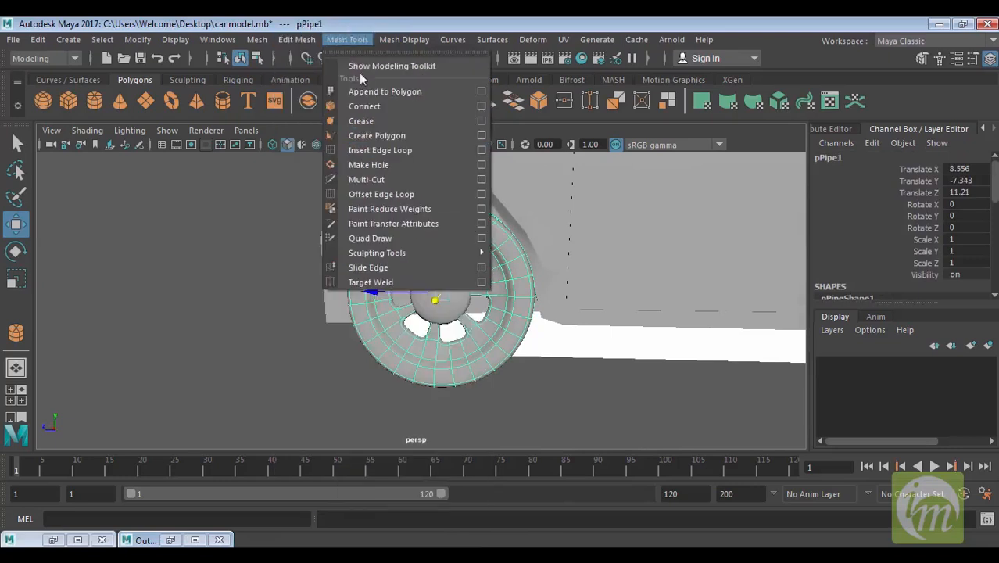
pyautogui.click(380, 151)
pyautogui.moveTo(494, 268); pyautogui.dragTo(473, 270)
pyautogui.click(479, 271)
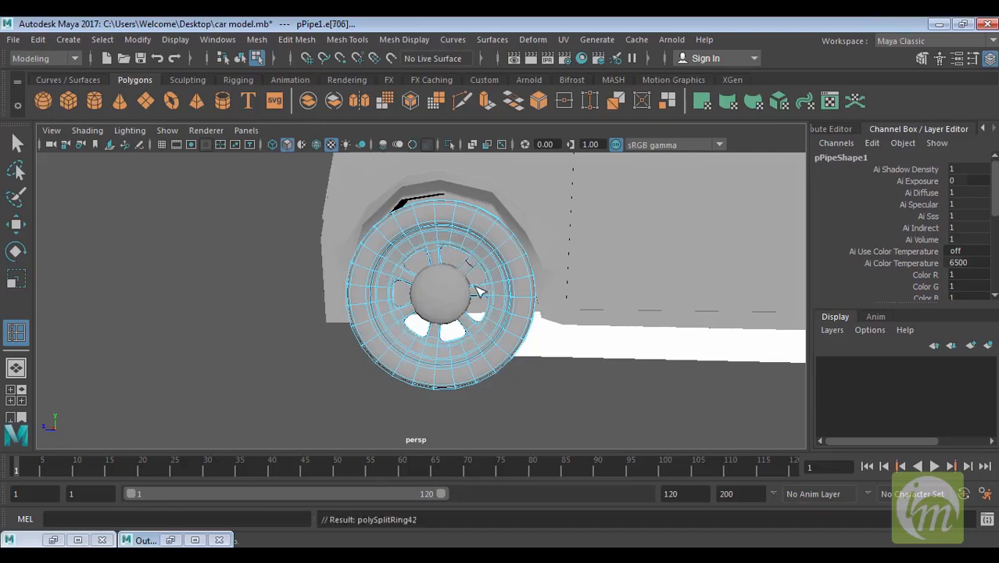
pyautogui.click(486, 292)
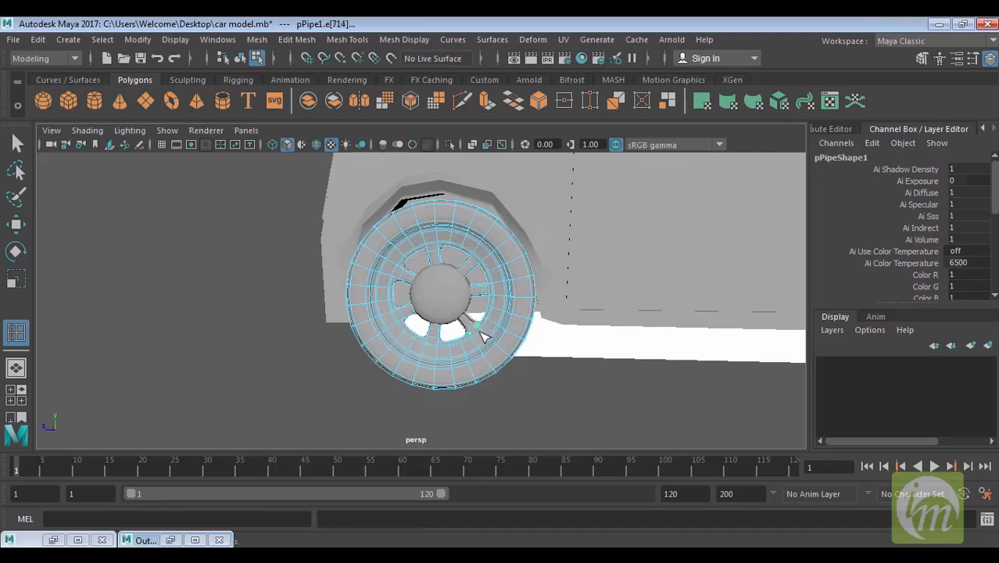
pyautogui.click(478, 328)
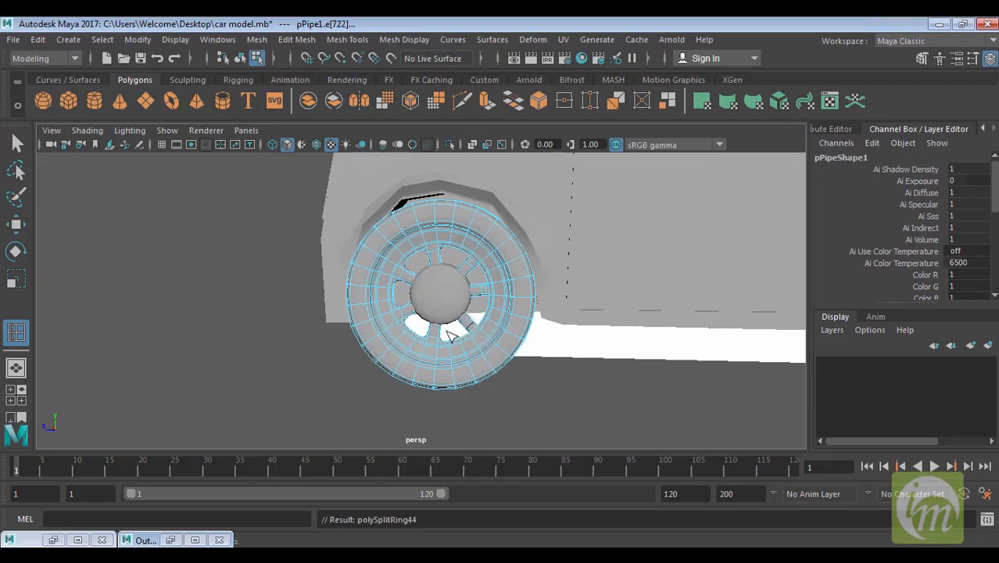
pyautogui.click(399, 311)
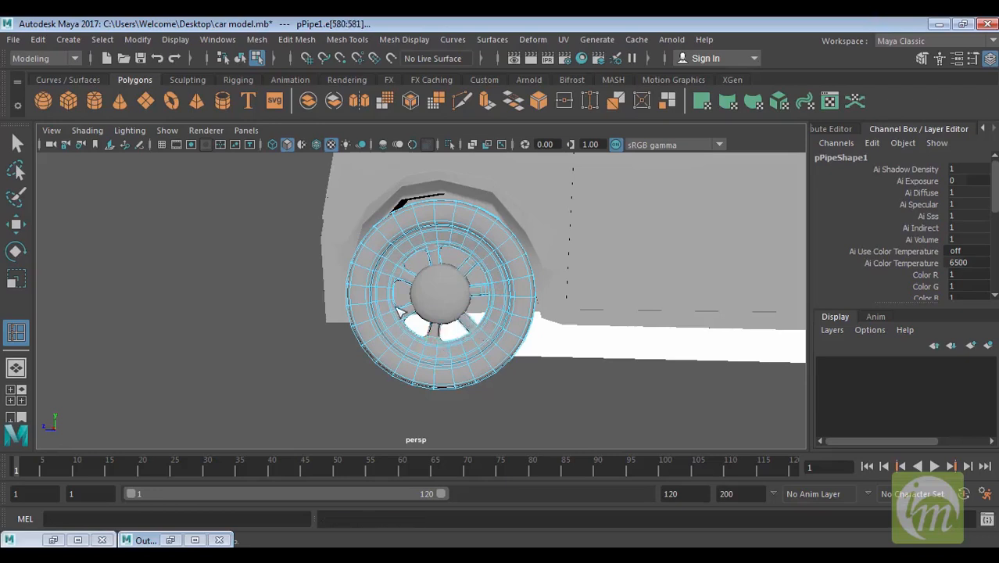
pyautogui.click(408, 320)
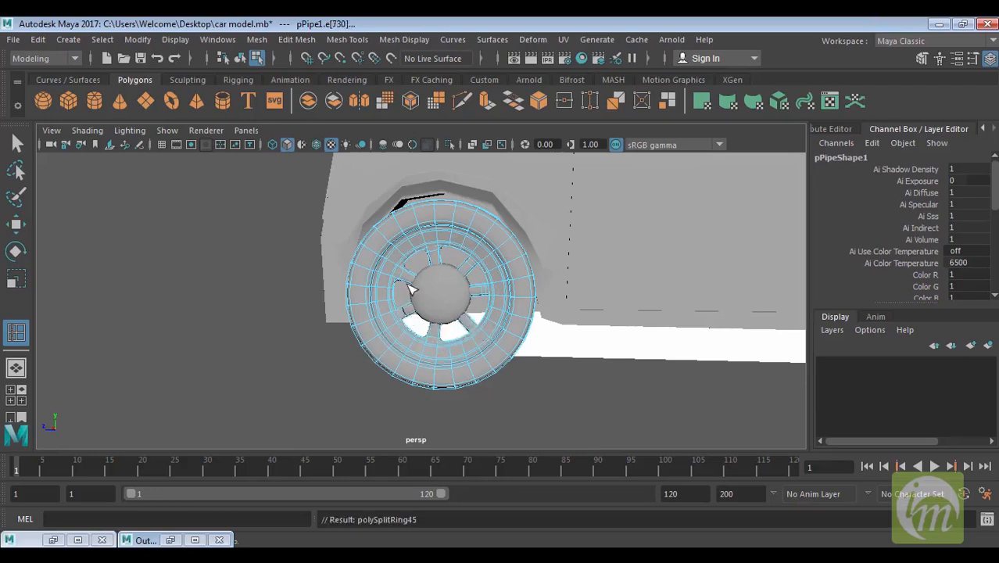
pyautogui.click(400, 277)
pyautogui.click(441, 258)
pyautogui.keyDown('alt'); pyautogui.moveTo(446, 252); pyautogui.dragTo(473, 331); pyautogui.keyUp('alt')
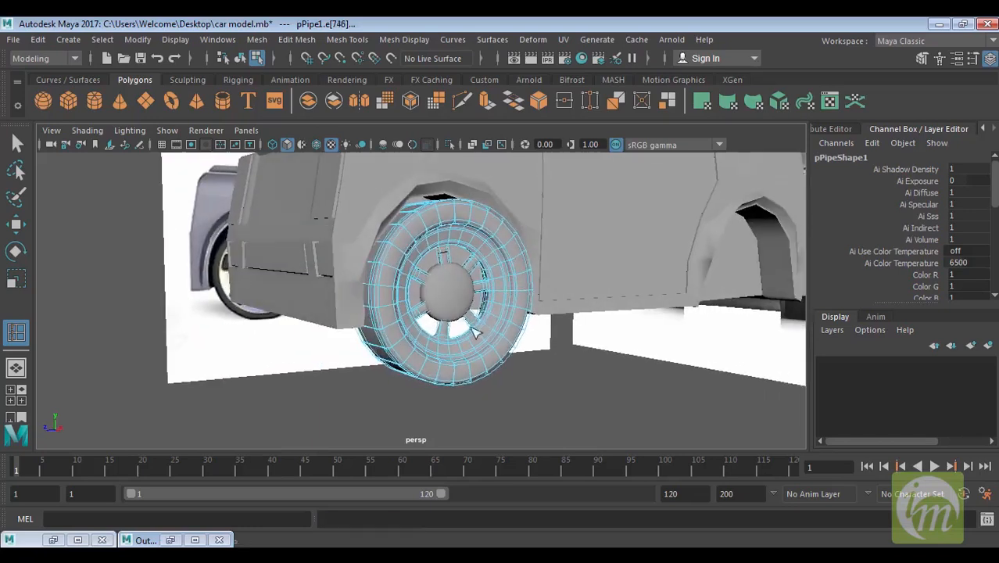
pyautogui.click(17, 143)
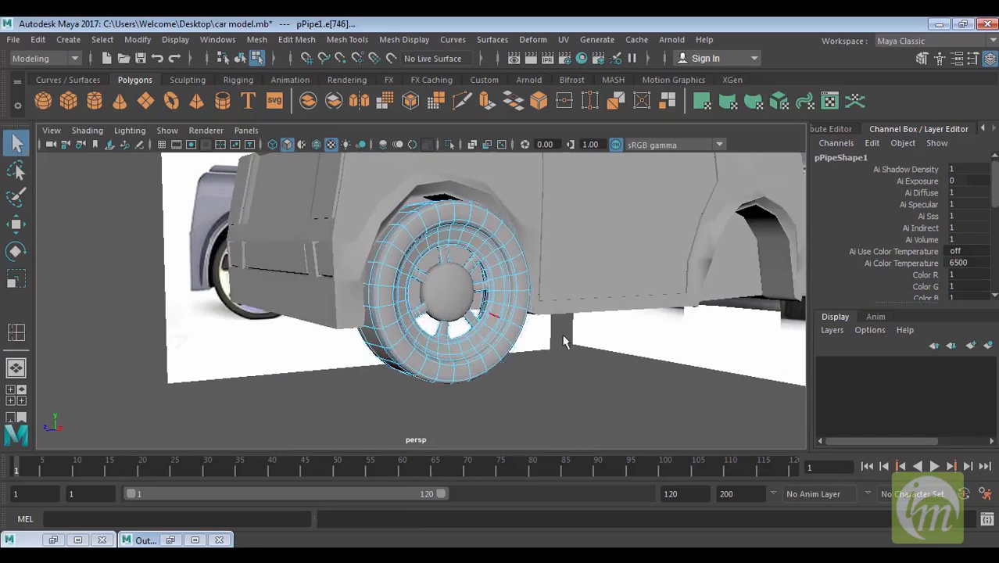
pyautogui.click(602, 374)
pyautogui.keyDown('alt'); pyautogui.moveTo(602, 374); pyautogui.dragTo(427, 310); pyautogui.keyUp('alt')
pyautogui.click(434, 295)
pyautogui.moveTo(449, 300); pyautogui.dragTo(522, 122, button='right')
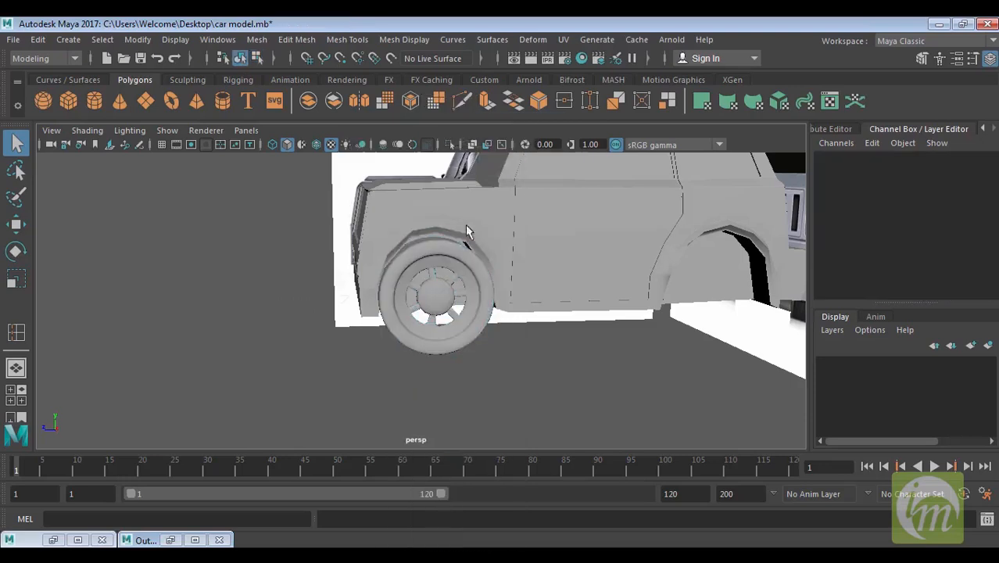
# Select the hub cap cylinder together with the wheel pipe and group them.
pyautogui.click(437, 307)
pyautogui.keyDown('alt'); pyautogui.moveTo(437, 307); pyautogui.dragTo(567, 328); pyautogui.keyUp('alt')
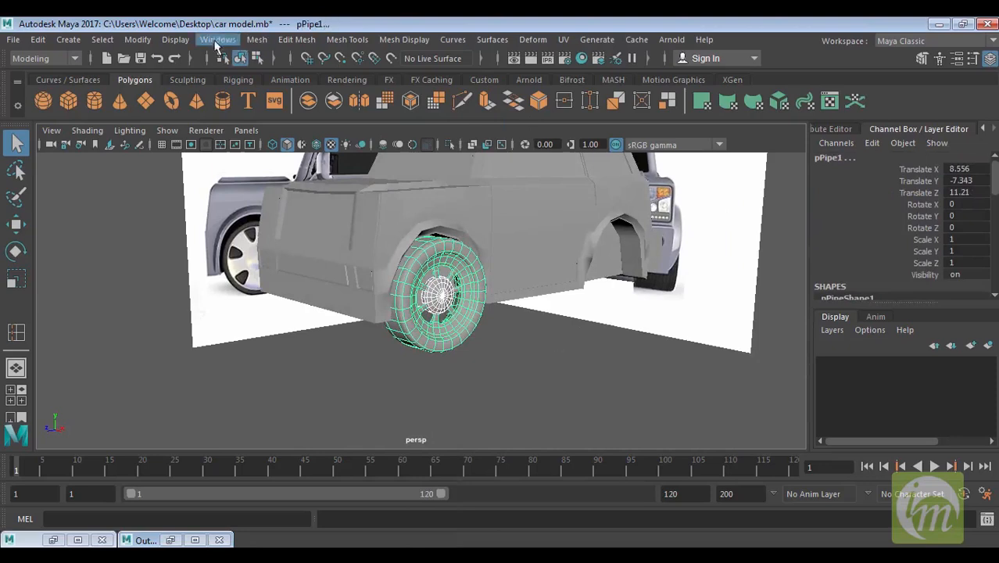
pyautogui.click(539, 361)
pyautogui.click(430, 295)
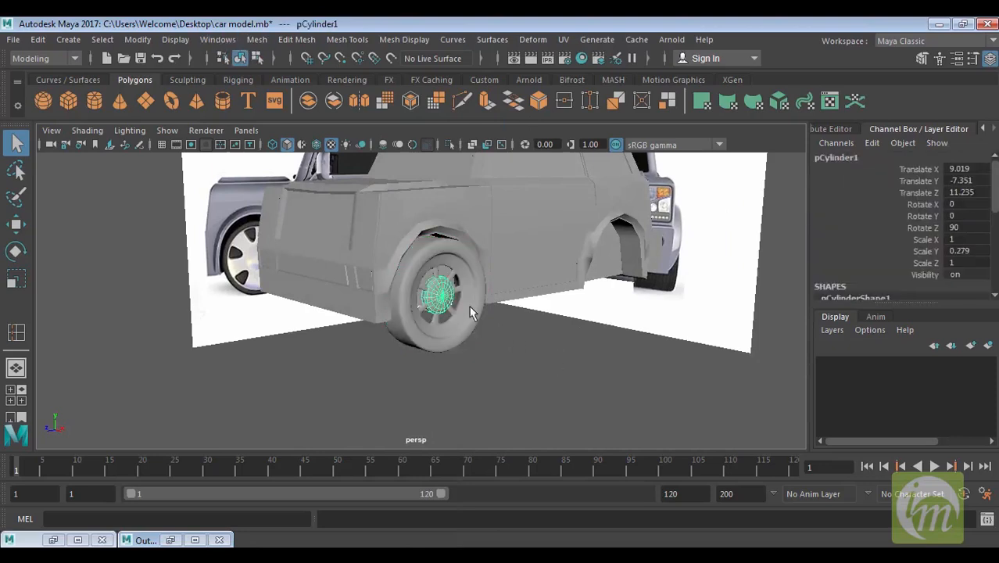
pyautogui.click(471, 311)
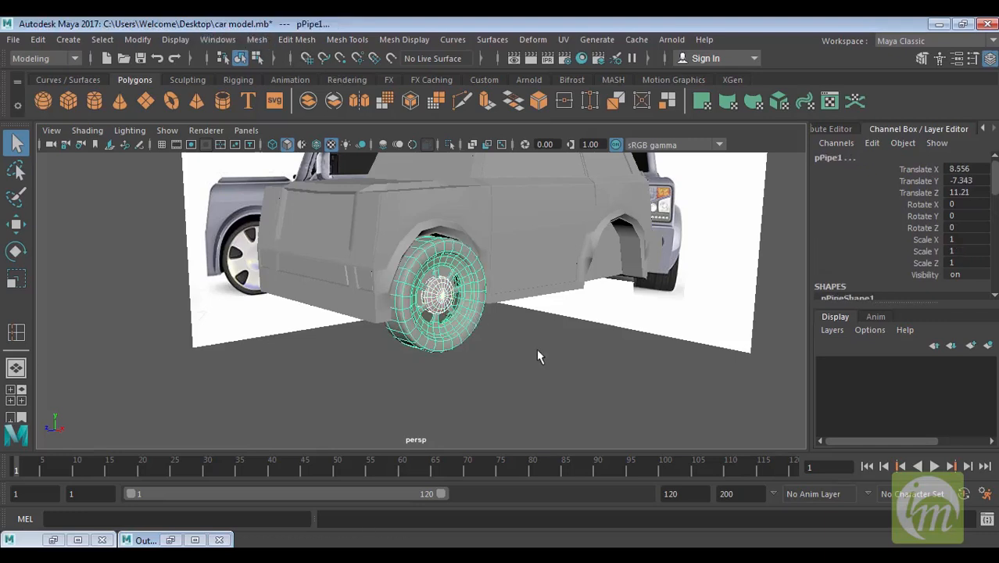
pyautogui.keyDown('alt'); pyautogui.moveTo(538, 351); pyautogui.dragTo(501, 352); pyautogui.keyUp('alt')
pyautogui.hotkey('ctrl', 'g')
# Select the front wheel's group as a whole and center its pivot.
pyautogui.click(494, 364)
pyautogui.click(447, 299)
pyautogui.keyDown('alt'); pyautogui.moveTo(448, 298); pyautogui.dragTo(547, 369); pyautogui.keyUp('alt')
pyautogui.press('Up')
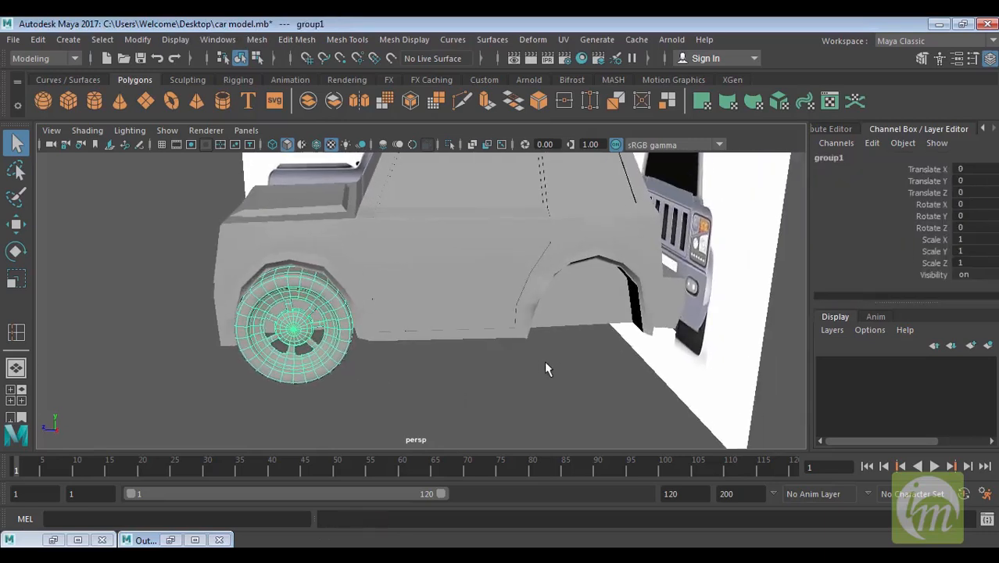
pyautogui.press('w')
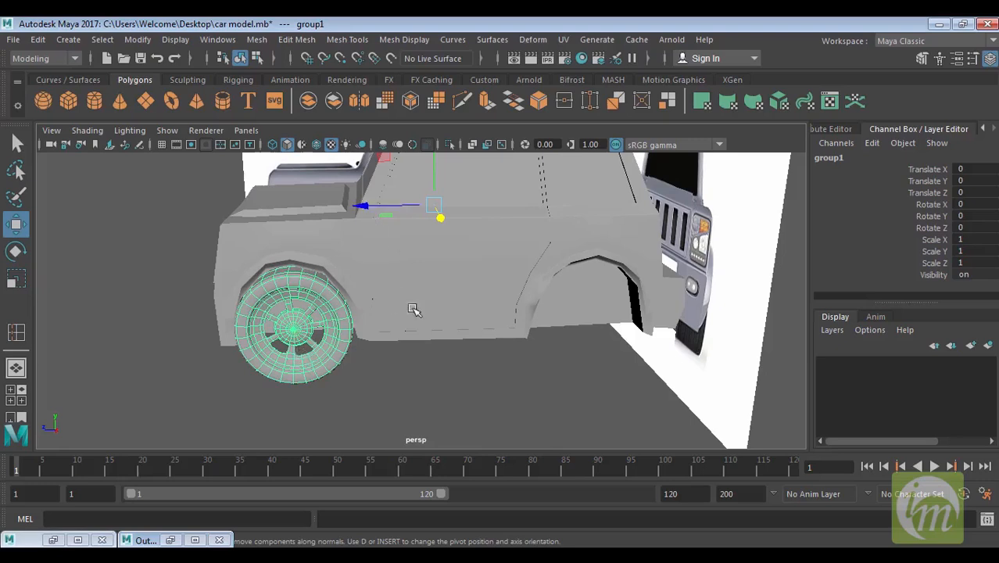
pyautogui.scroll(-5, 458, 290)
pyautogui.keyDown('alt'); pyautogui.moveTo(460, 292); pyautogui.dragTo(354, 268); pyautogui.keyUp('alt')
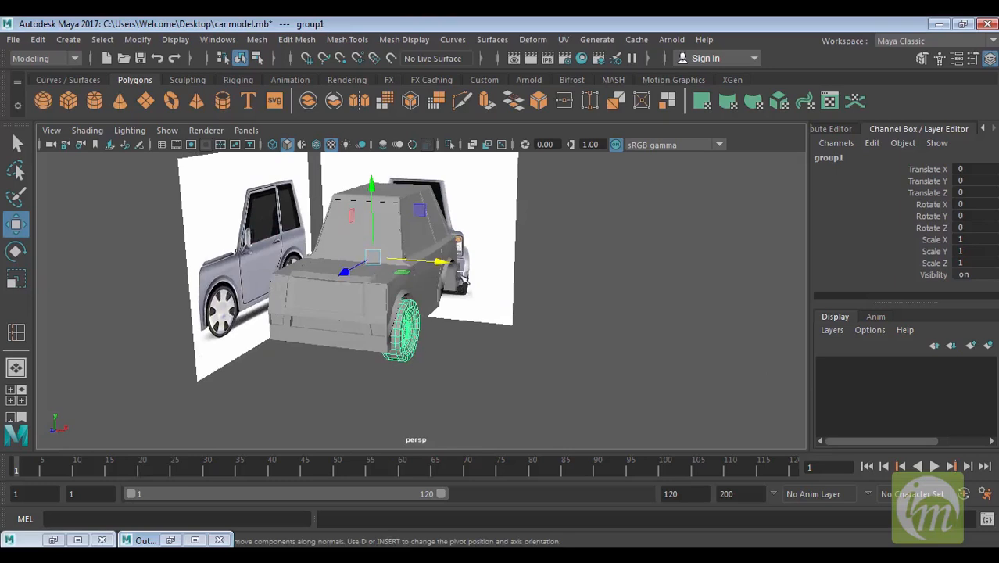
pyautogui.keyDown('alt'); pyautogui.moveTo(467, 316); pyautogui.dragTo(407, 327); pyautogui.keyUp('alt')
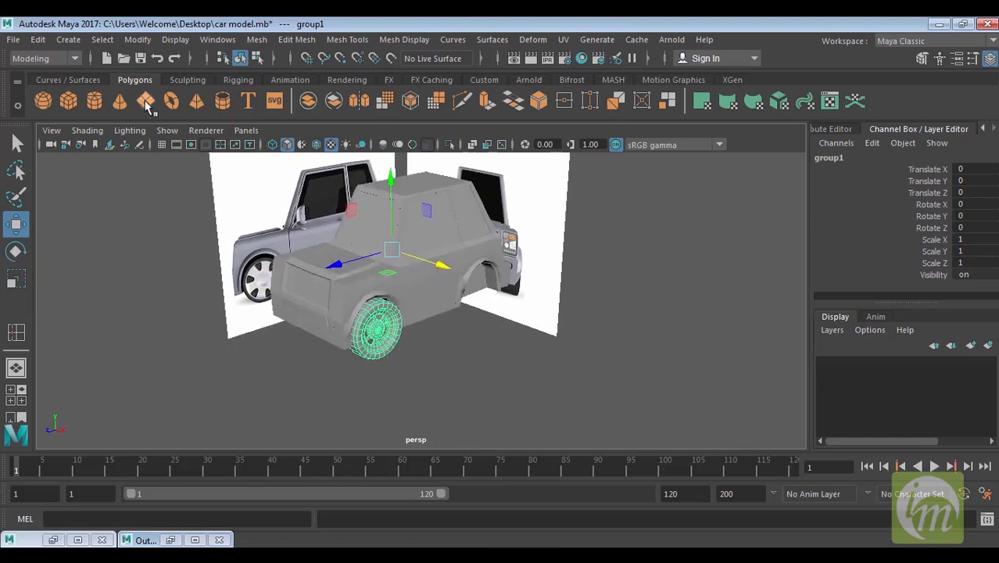
pyautogui.click(134, 40)
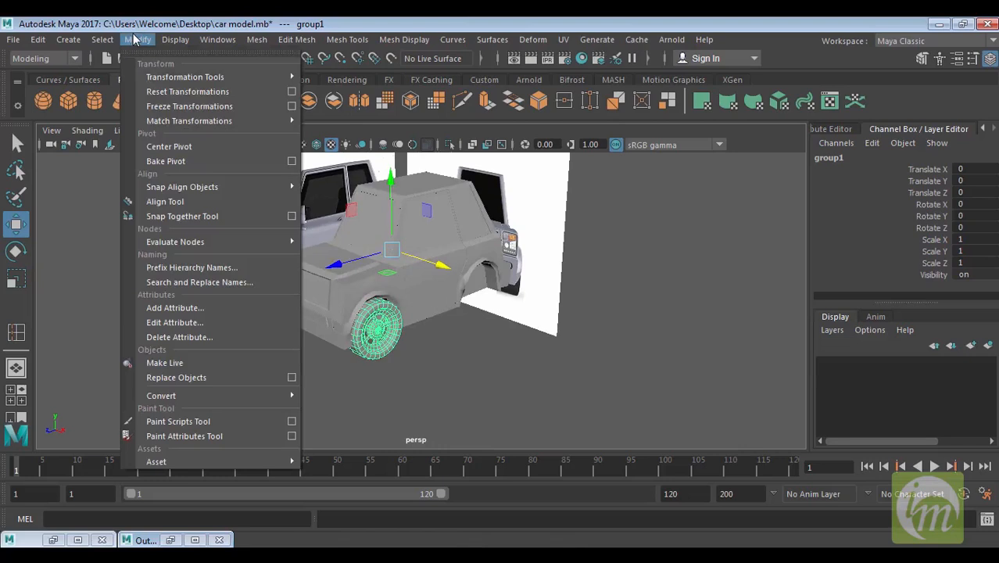
pyautogui.click(174, 151)
# Duplicate the wheel group and move the copy along Z into the rear wheel arch, to about -22.31.
pyautogui.keyDown('alt'); pyautogui.moveTo(350, 288); pyautogui.dragTo(312, 279); pyautogui.keyUp('alt')
pyautogui.keyDown('alt'); pyautogui.moveTo(390, 343); pyautogui.dragTo(521, 434, button='right'); pyautogui.keyUp('alt')
pyautogui.hotkey('ctrl', 'd')
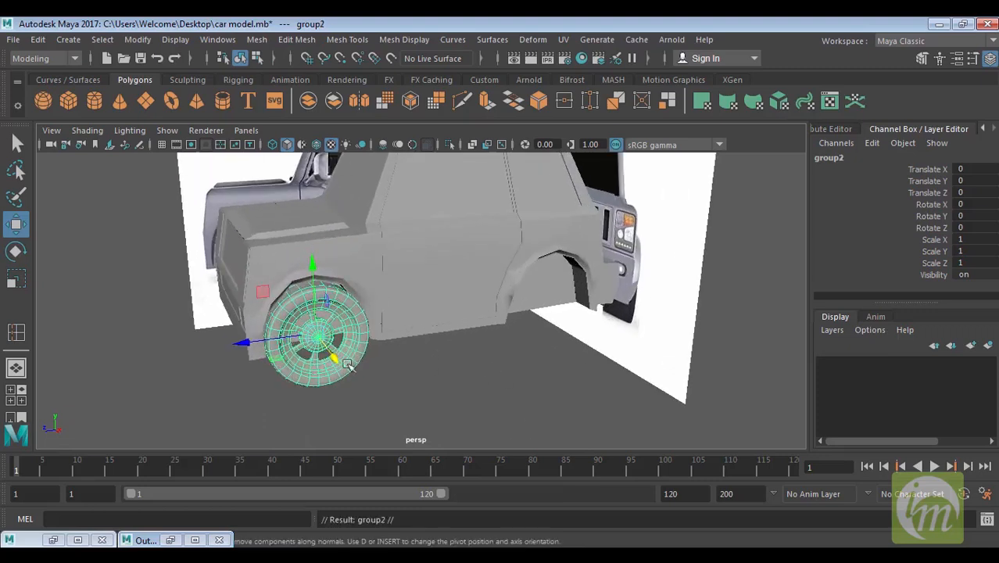
pyautogui.moveTo(254, 344); pyautogui.dragTo(559, 332)
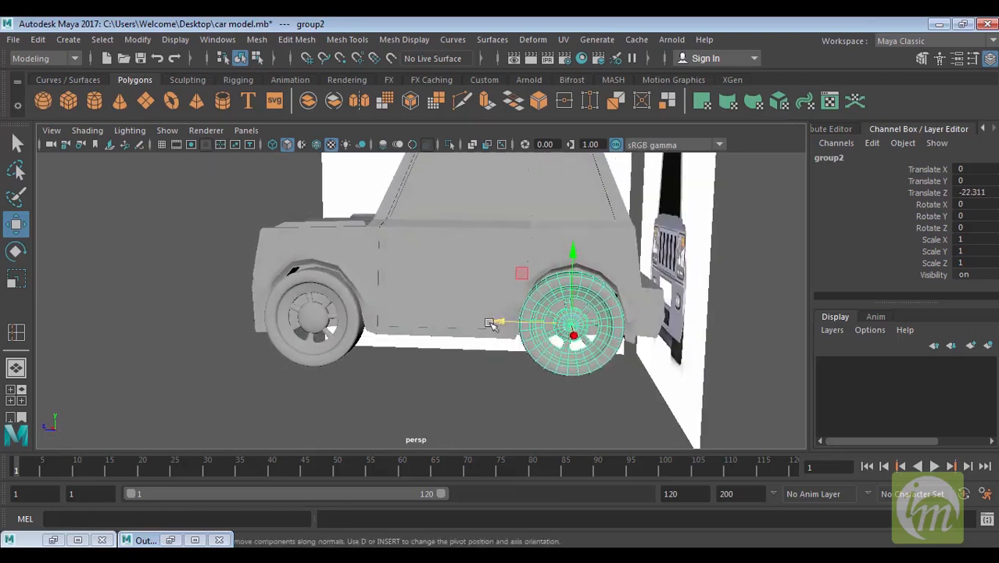
pyautogui.scroll(-2, 463, 314)
pyautogui.keyDown('alt'); pyautogui.moveTo(458, 323); pyautogui.dragTo(352, 338); pyautogui.keyUp('alt')
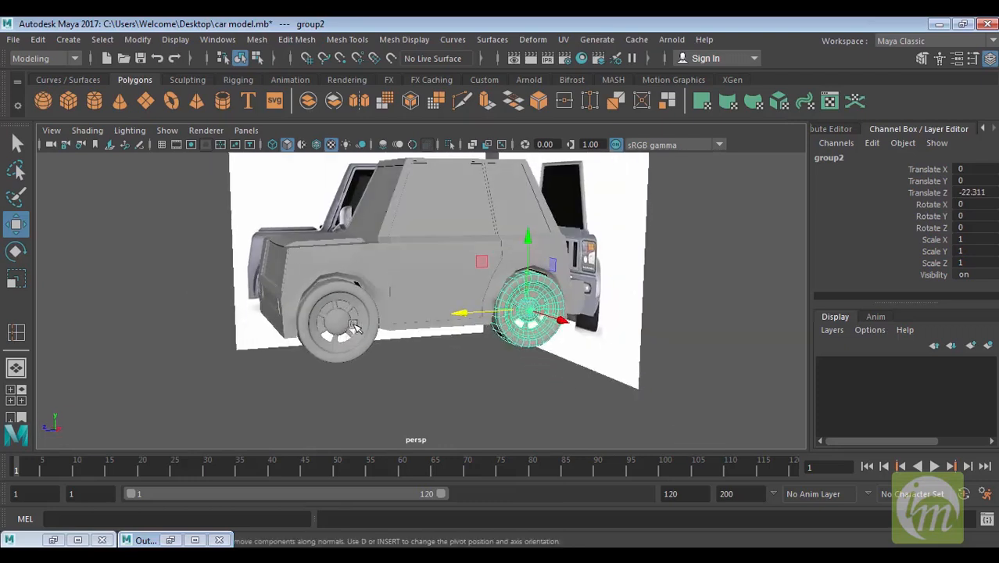
# Duplicate the front wheel group and move the copy outward along X to about 11.67.
pyautogui.click(353, 327)
pyautogui.press('Up')
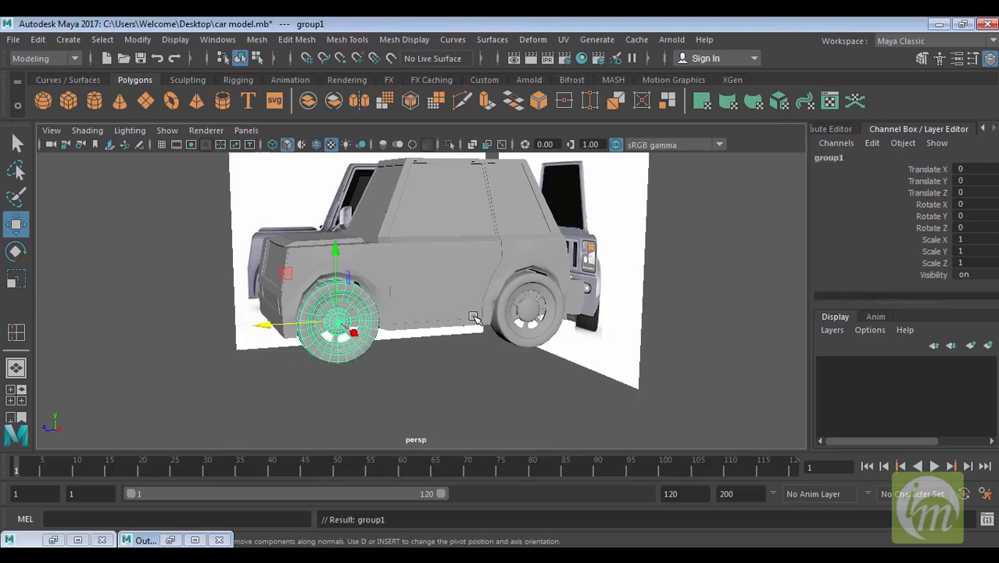
pyautogui.keyDown('alt'); pyautogui.moveTo(523, 325); pyautogui.dragTo(687, 307); pyautogui.keyUp('alt')
pyautogui.hotkey('ctrl', 'd')
# Turn the copied front wheel around by setting its Rotate Y to -180.
pyautogui.press('e')
pyautogui.moveTo(631, 341); pyautogui.dragTo(504, 351)
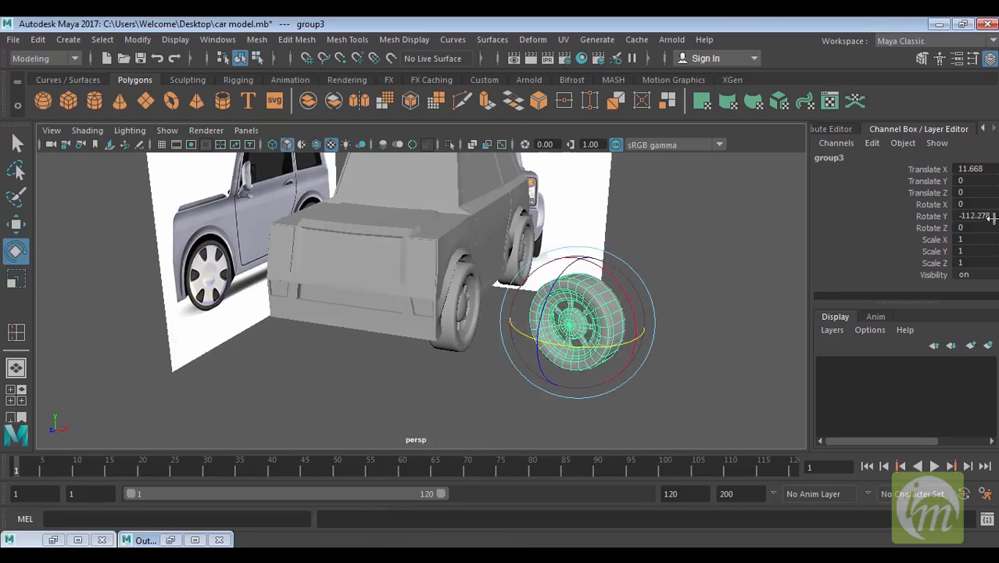
pyautogui.click(991, 218)
pyautogui.moveTo(622, 348); pyautogui.dragTo(525, 345)
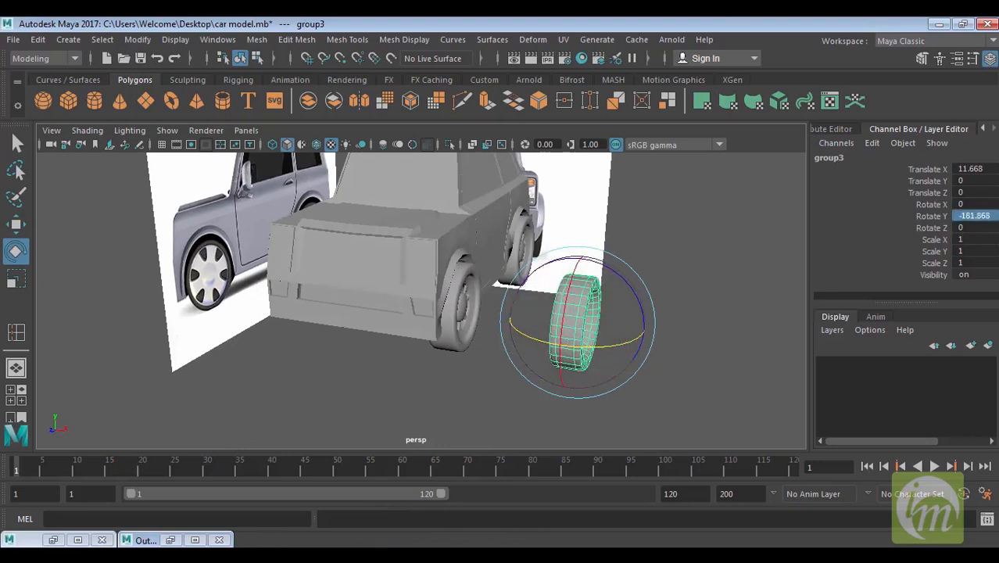
pyautogui.doubleClick(973, 216)
pyautogui.write('-180')
pyautogui.press('Return')
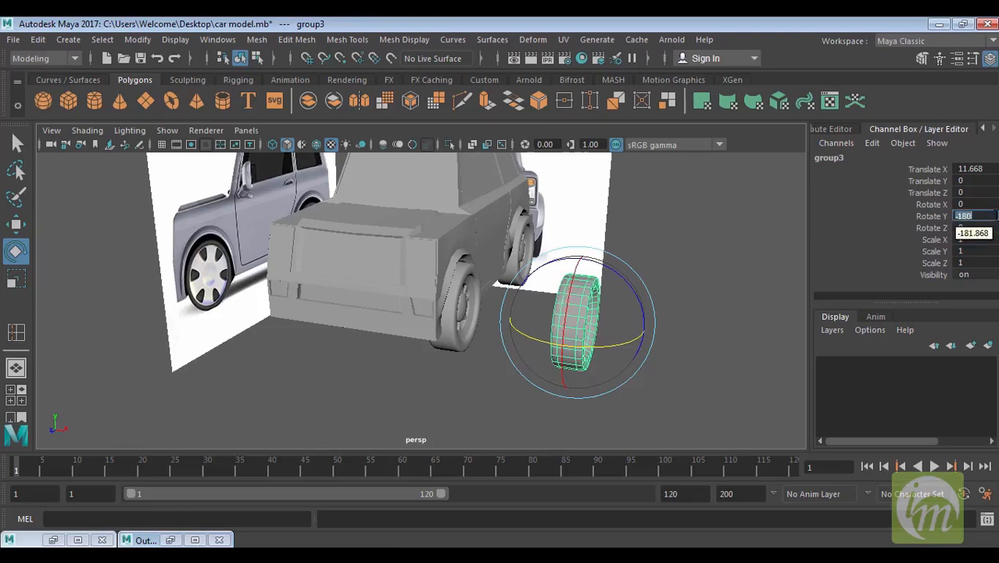
pyautogui.moveTo(660, 285); pyautogui.dragTo(721, 286, button='middle')
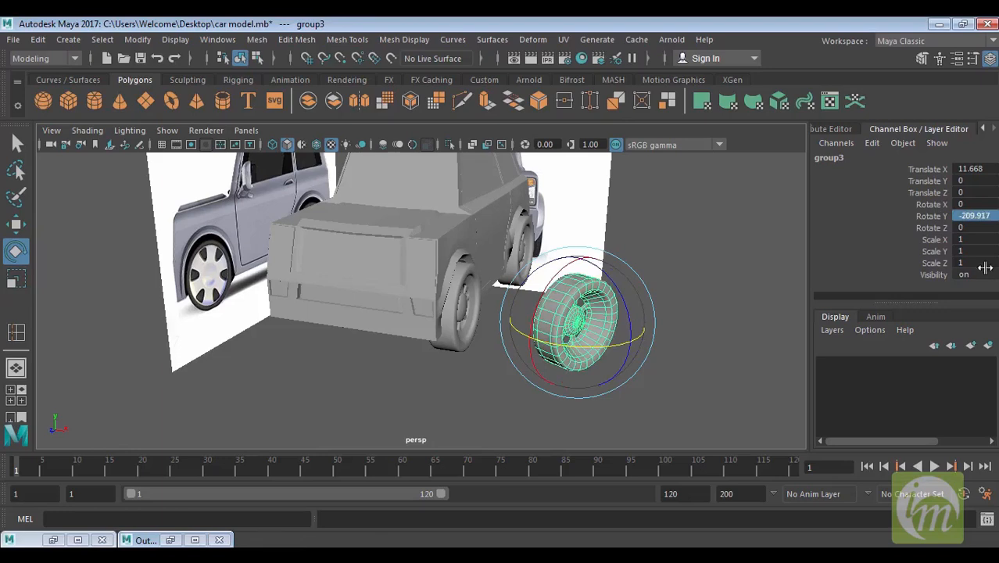
pyautogui.hotkey('ctrl', 'z')
# Move the turned wheel along X in the front view to the car's opposite side, at about -16.72.
pyautogui.press('space')
pyautogui.press('space')
pyautogui.keyDown('alt'); pyautogui.moveTo(522, 320); pyautogui.dragTo(578, 296, button='middle'); pyautogui.keyUp('alt')
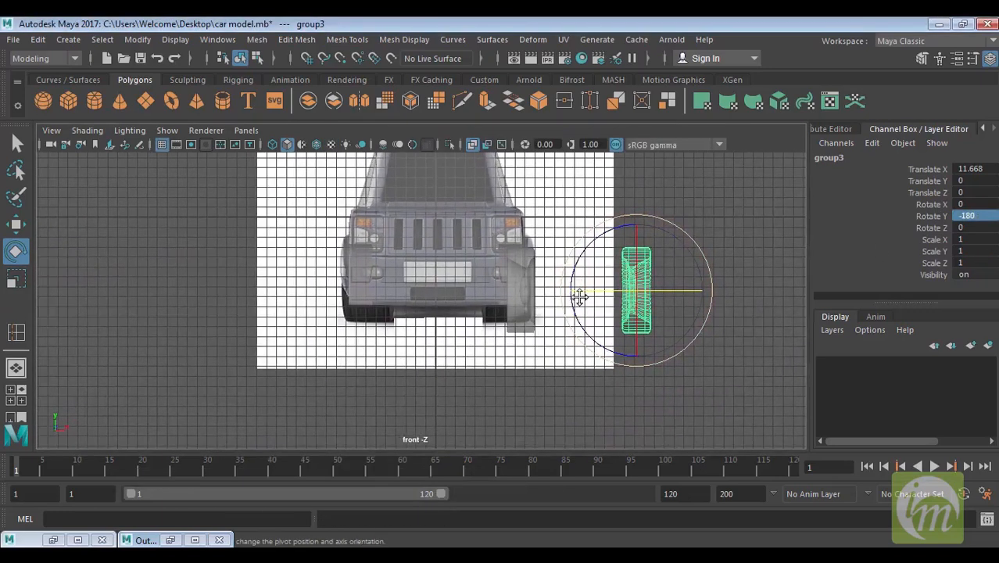
pyautogui.press('w')
pyautogui.moveTo(708, 291); pyautogui.dragTo(426, 291)
pyautogui.press('space')
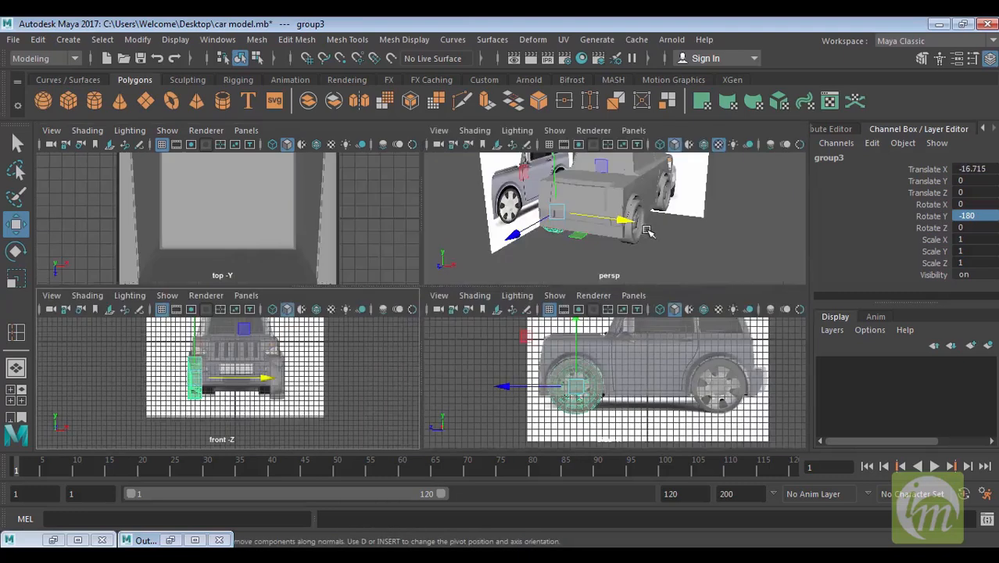
pyautogui.press('space')
pyautogui.keyDown('alt'); pyautogui.moveTo(648, 231); pyautogui.dragTo(591, 310); pyautogui.keyUp('alt')
# Duplicate the opposite front wheel and move the copy in the side view to the rear wheel arch, at about -22.48 in Z.
pyautogui.press('space')
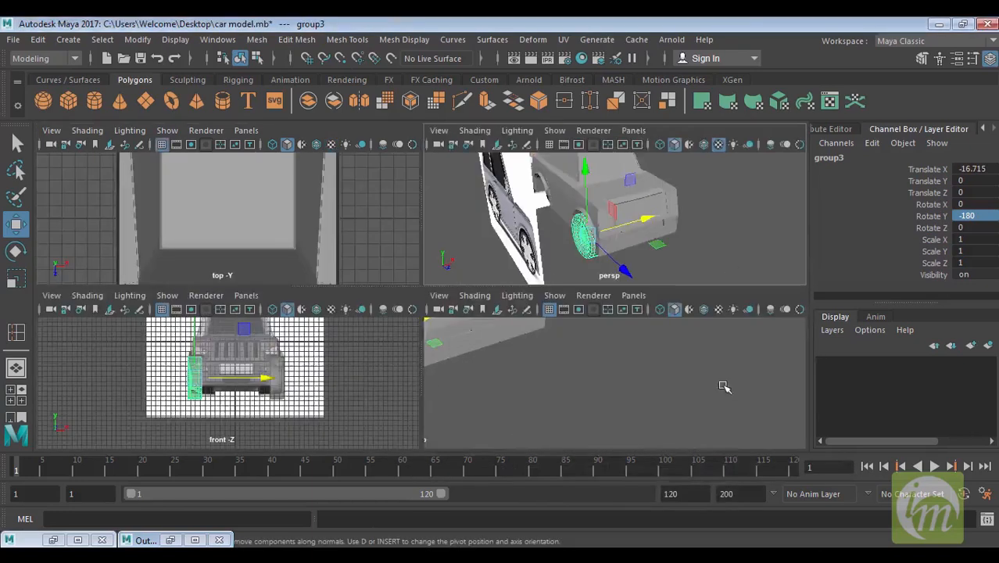
pyautogui.press('space')
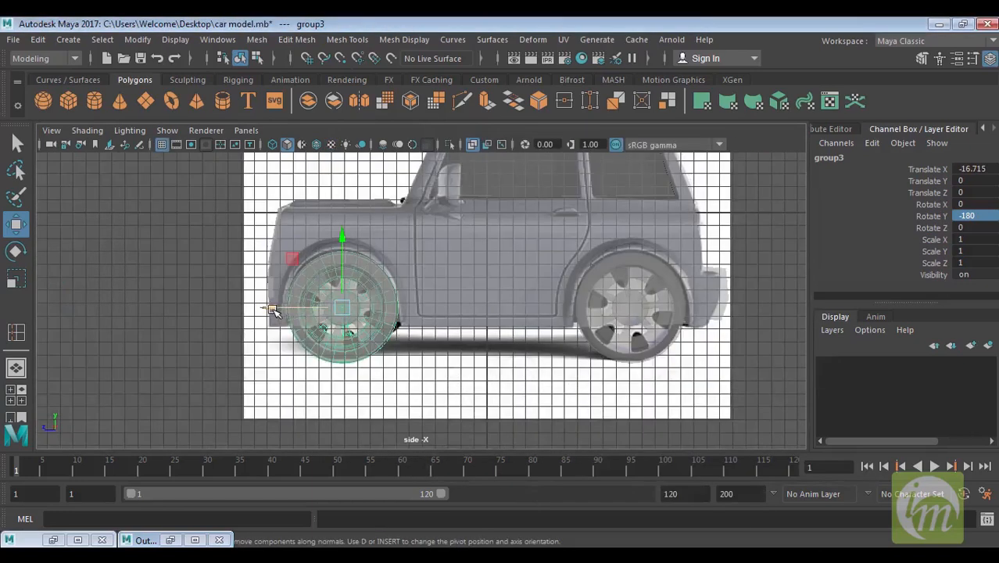
pyautogui.hotkey('ctrl', 'd')
pyautogui.moveTo(278, 308); pyautogui.dragTo(570, 305)
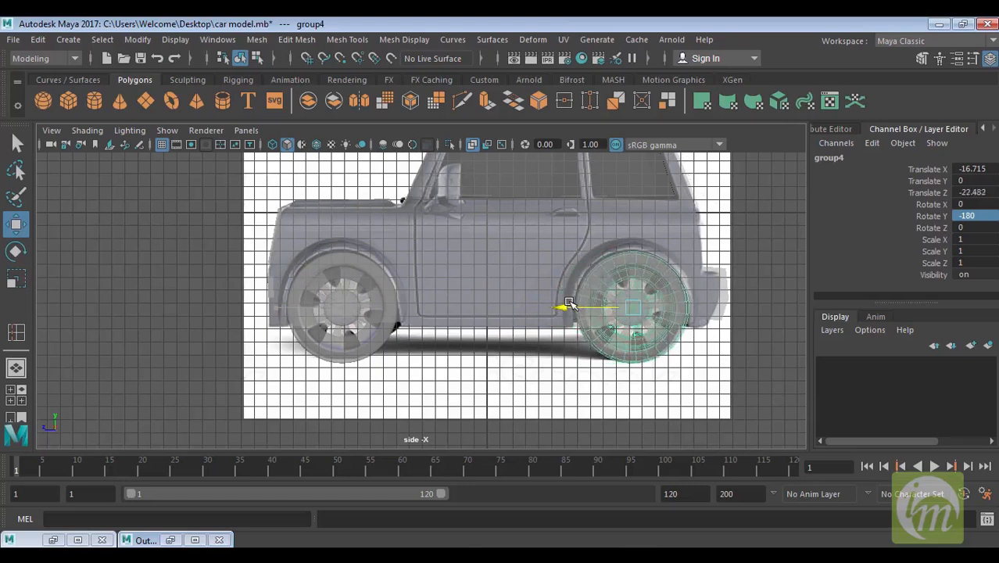
# Examine the car body and the placement of its wheels from several angles in the perspective view.
pyautogui.press('space')
pyautogui.press('space')
pyautogui.click(610, 295)
pyautogui.click(458, 273)
pyautogui.keyDown('alt'); pyautogui.moveTo(459, 273); pyautogui.dragTo(448, 252); pyautogui.keyUp('alt')
pyautogui.click(606, 280)
pyautogui.keyDown('alt'); pyautogui.moveTo(505, 244); pyautogui.dragTo(496, 352, button='middle'); pyautogui.keyUp('alt')
pyautogui.keyDown('alt'); pyautogui.moveTo(556, 319); pyautogui.dragTo(553, 224, button='right'); pyautogui.keyUp('alt')
pyautogui.keyDown('alt'); pyautogui.moveTo(553, 224); pyautogui.dragTo(587, 264); pyautogui.keyUp('alt')
pyautogui.click(610, 232)
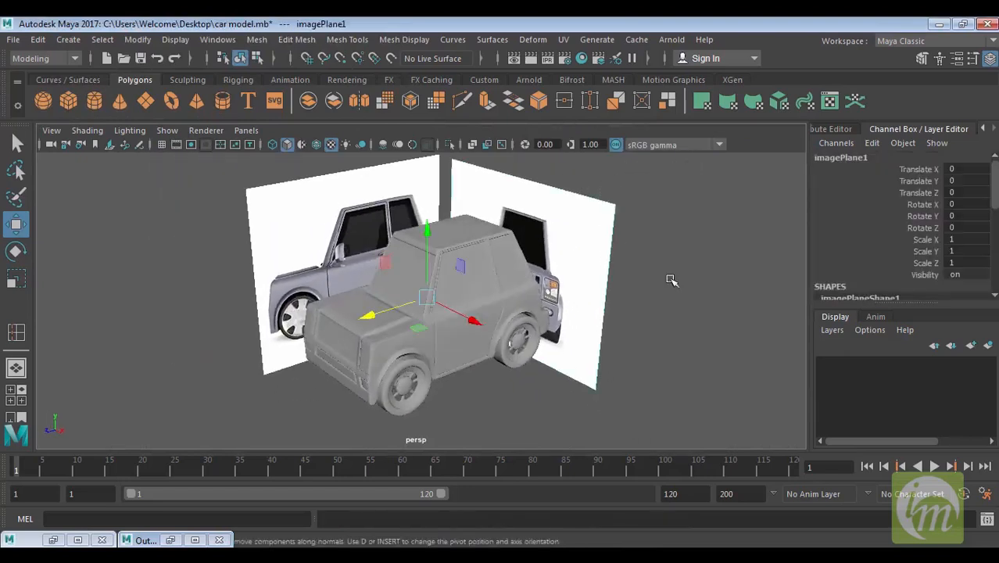
pyautogui.keyDown('alt'); pyautogui.moveTo(675, 273); pyautogui.dragTo(634, 247); pyautogui.keyUp('alt')
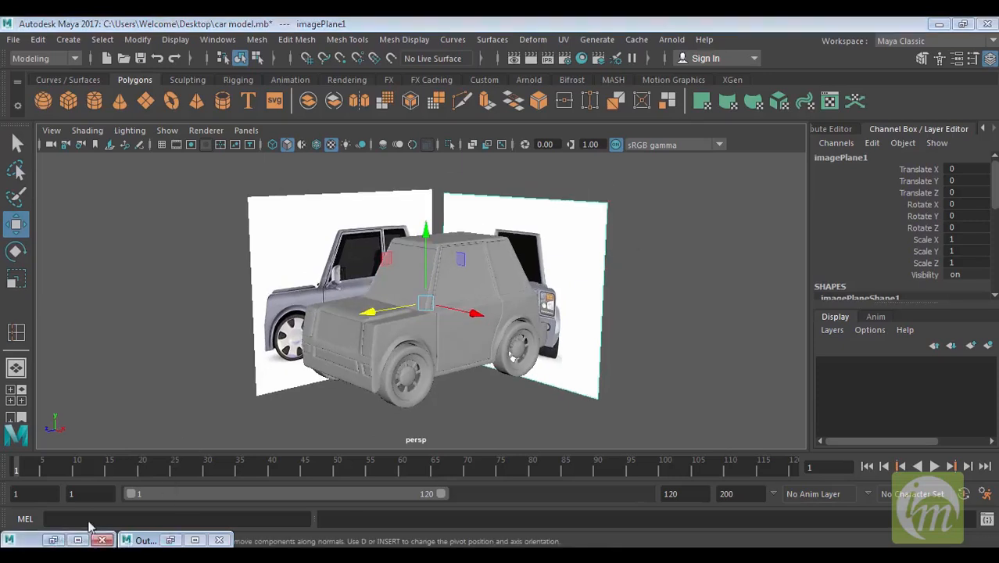
# Hide the front reference image plane by setting its Display Mode to None.
pyautogui.click(54, 540)
pyautogui.moveTo(919, 163); pyautogui.dragTo(774, 147)
pyautogui.click(865, 144)
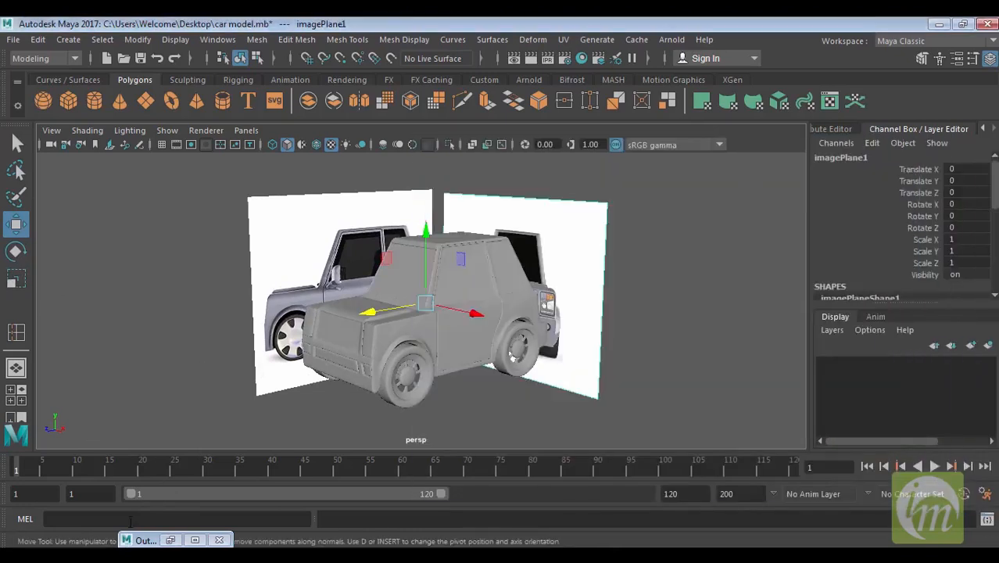
pyautogui.click(170, 539)
pyautogui.click(475, 177)
pyautogui.hotkey('ctrl', 'a')
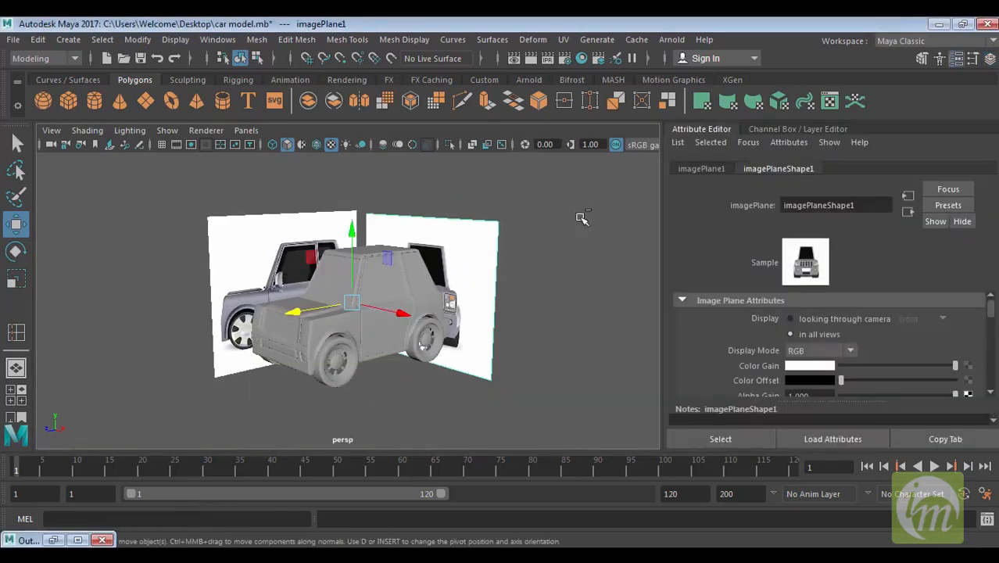
pyautogui.click(831, 348)
pyautogui.click(831, 368)
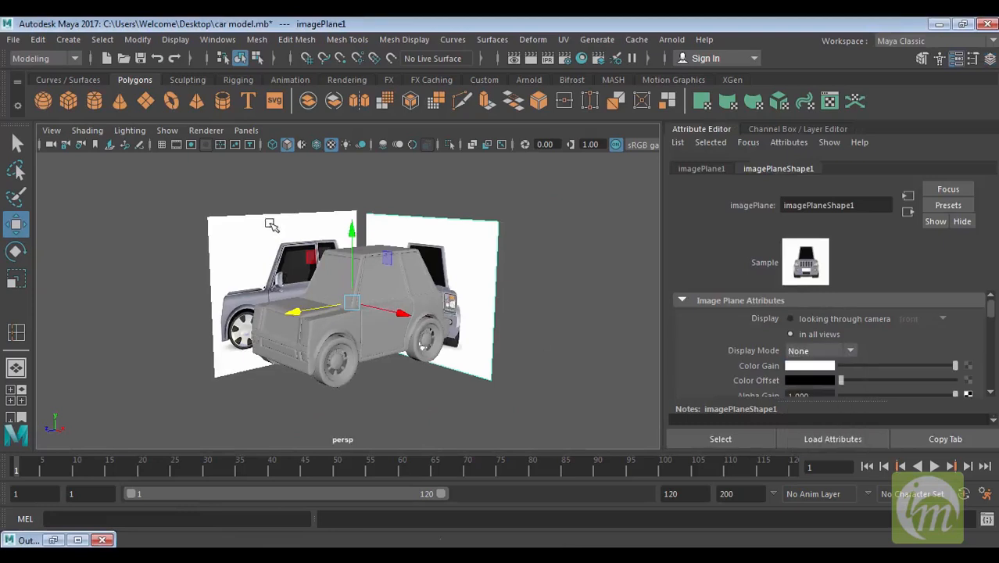
# Hide the side reference image plane by setting its Display Mode to None, and save the scene.
pyautogui.click(223, 234)
pyautogui.click(808, 351)
pyautogui.click(811, 366)
pyautogui.keyDown('alt'); pyautogui.moveTo(506, 285); pyautogui.dragTo(547, 275, button='middle'); pyautogui.keyUp('alt')
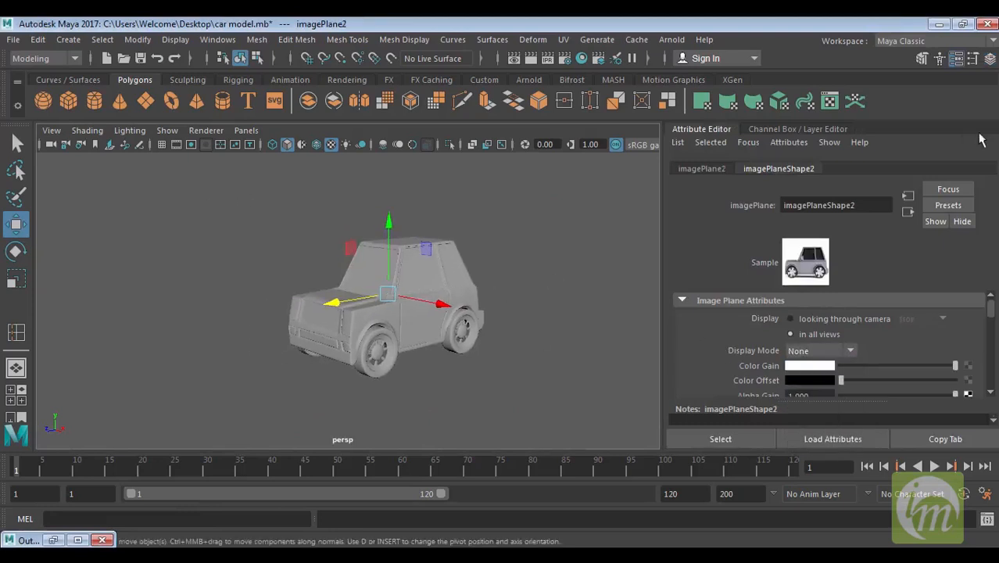
pyautogui.hotkey('ctrl', 's')
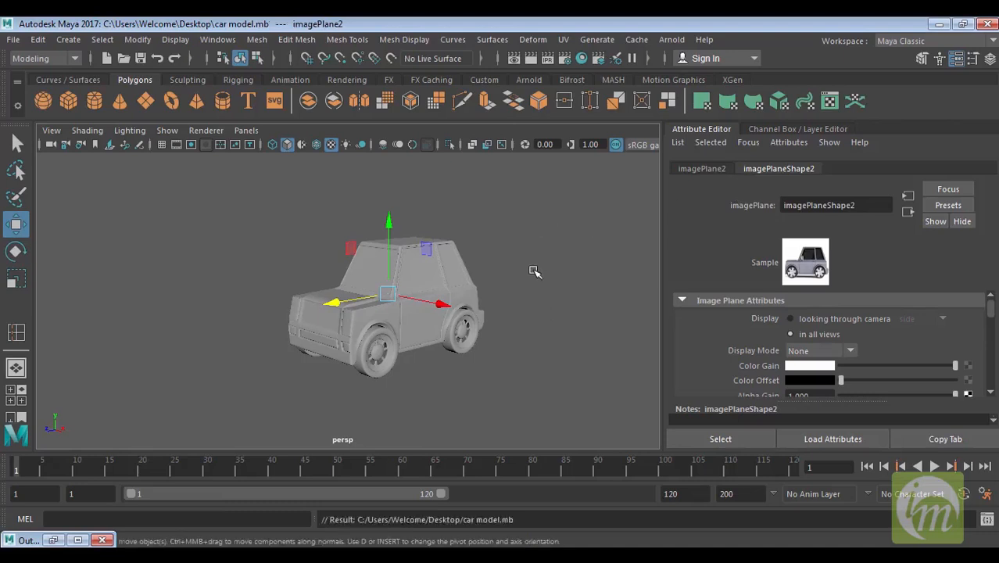
pyautogui.click(530, 281)
pyautogui.keyDown('alt'); pyautogui.moveTo(531, 281); pyautogui.dragTo(447, 275); pyautogui.keyUp('alt')
pyautogui.click(386, 322)
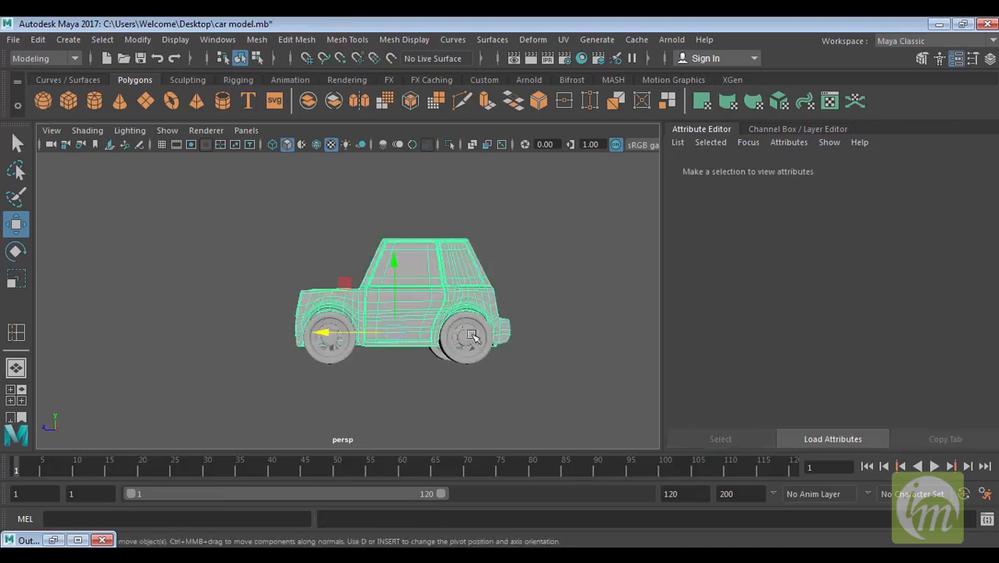
pyautogui.keyDown('alt'); pyautogui.moveTo(479, 325); pyautogui.dragTo(572, 403); pyautogui.keyUp('alt')
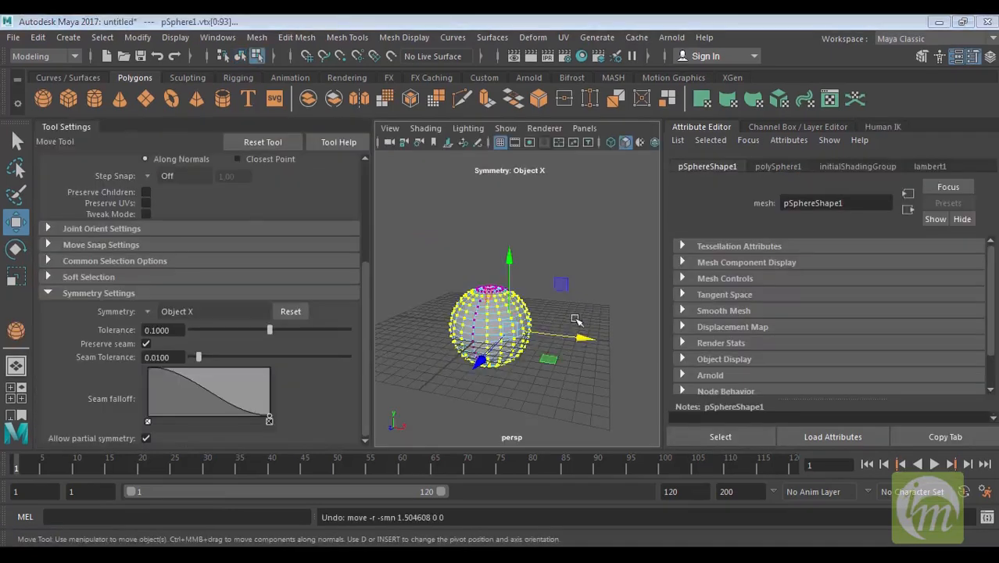
# Return the sphere to object mode, then turn the Move tool's symmetry off and back on as Object X.
pyautogui.click(551, 324)
pyautogui.moveTo(501, 329); pyautogui.dragTo(567, 117, button='right')
pyautogui.keyDown('alt'); pyautogui.moveTo(582, 313); pyautogui.dragTo(569, 321); pyautogui.keyUp('alt')
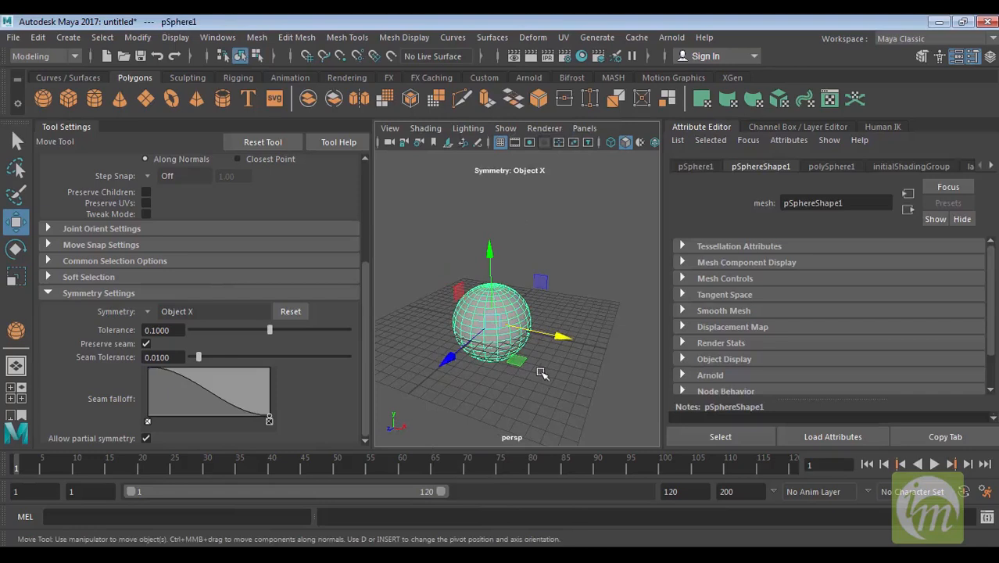
pyautogui.keyDown('alt'); pyautogui.moveTo(560, 350); pyautogui.dragTo(589, 428, button='right'); pyautogui.keyUp('alt')
pyautogui.keyDown('alt'); pyautogui.moveTo(584, 392); pyautogui.dragTo(533, 391); pyautogui.keyUp('alt')
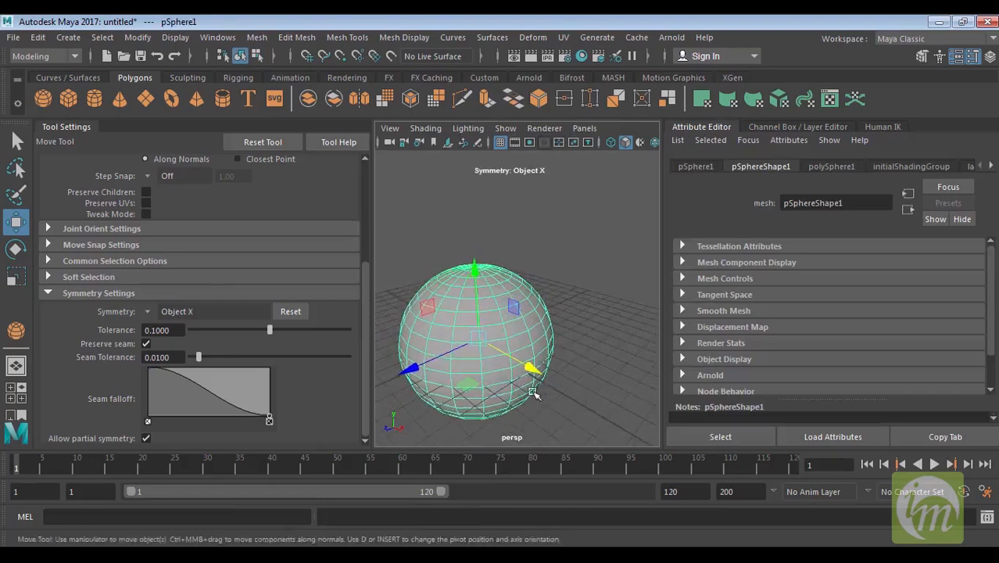
pyautogui.keyDown('alt'); pyautogui.moveTo(533, 392); pyautogui.dragTo(590, 378, button='middle'); pyautogui.keyUp('alt')
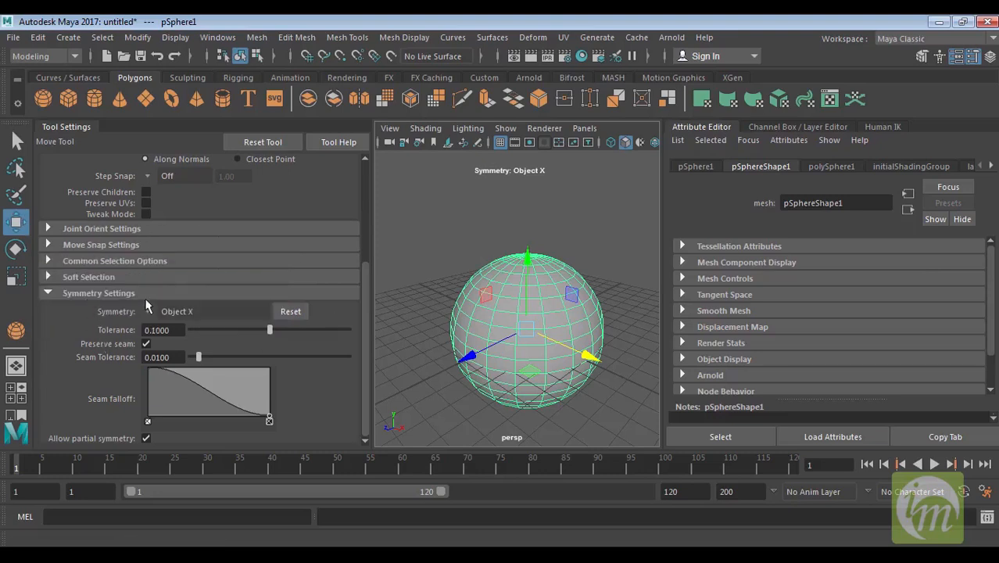
pyautogui.click(150, 310)
pyautogui.click(204, 321)
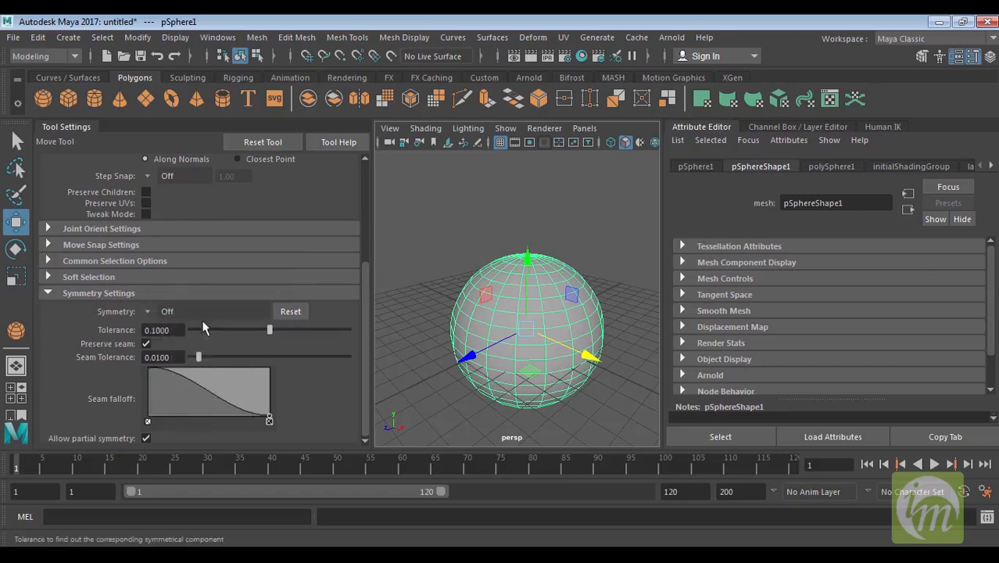
pyautogui.click(149, 310)
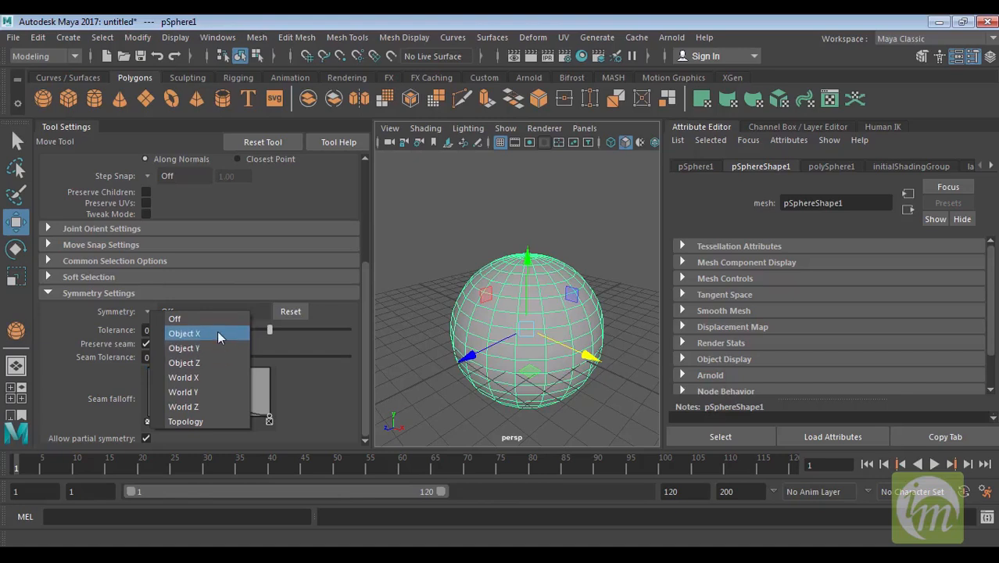
pyautogui.click(217, 333)
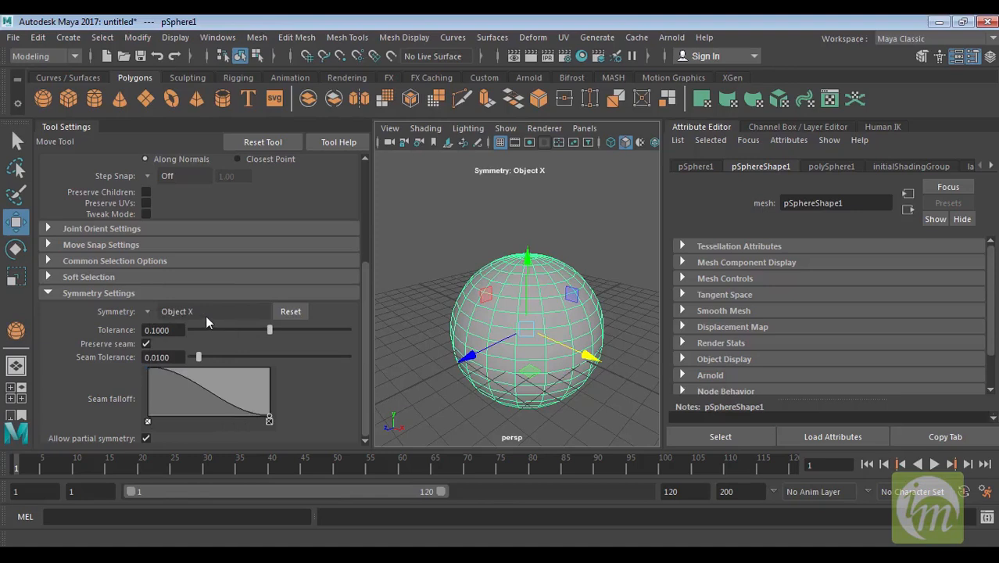
# Enable soft selection with a Volume falloff radius of 2.35 and switch the sphere to vertex editing.
pyautogui.click(56, 277)
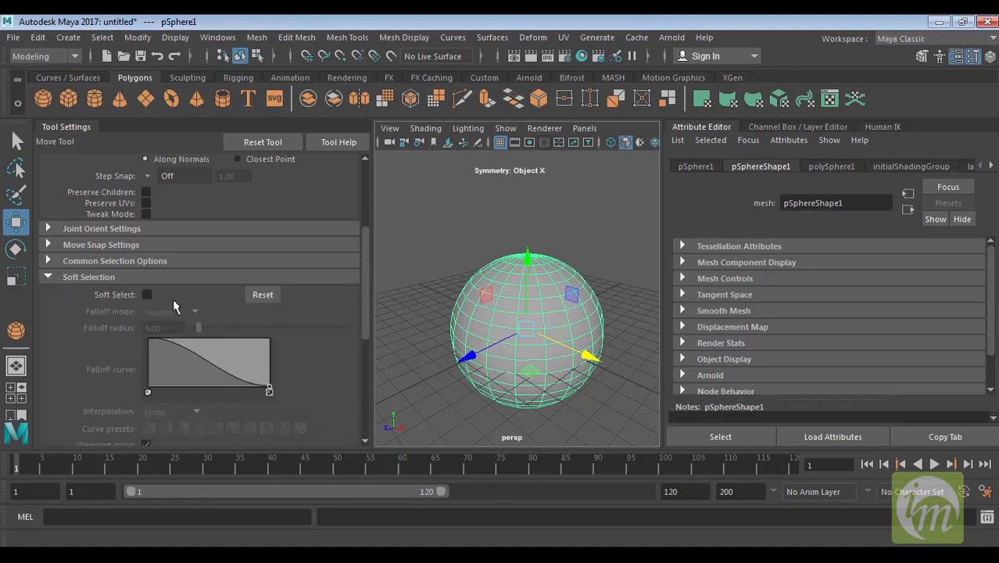
pyautogui.click(146, 294)
pyautogui.scroll(-2, 364, 308)
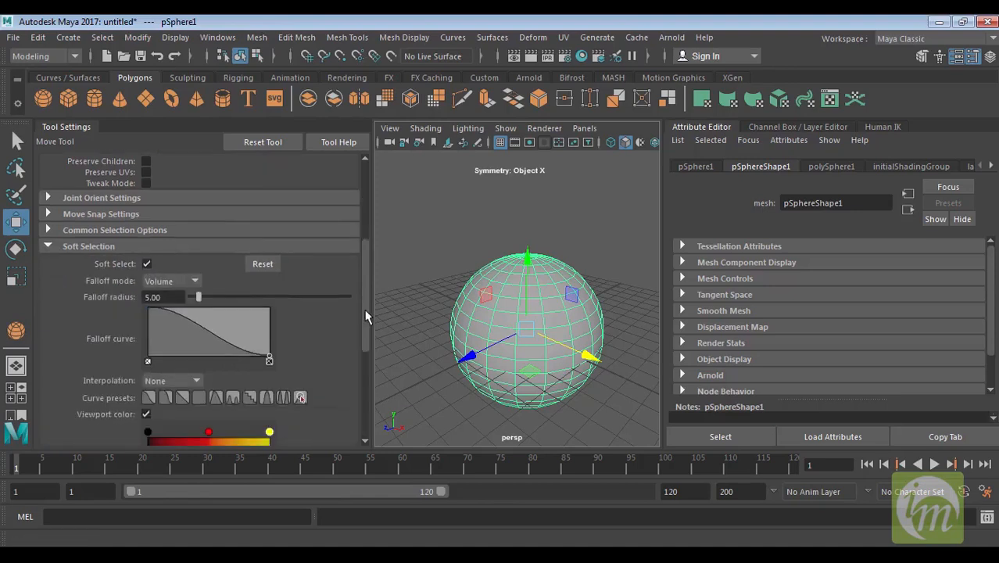
pyautogui.moveTo(523, 312); pyautogui.dragTo(472, 147, button='right')
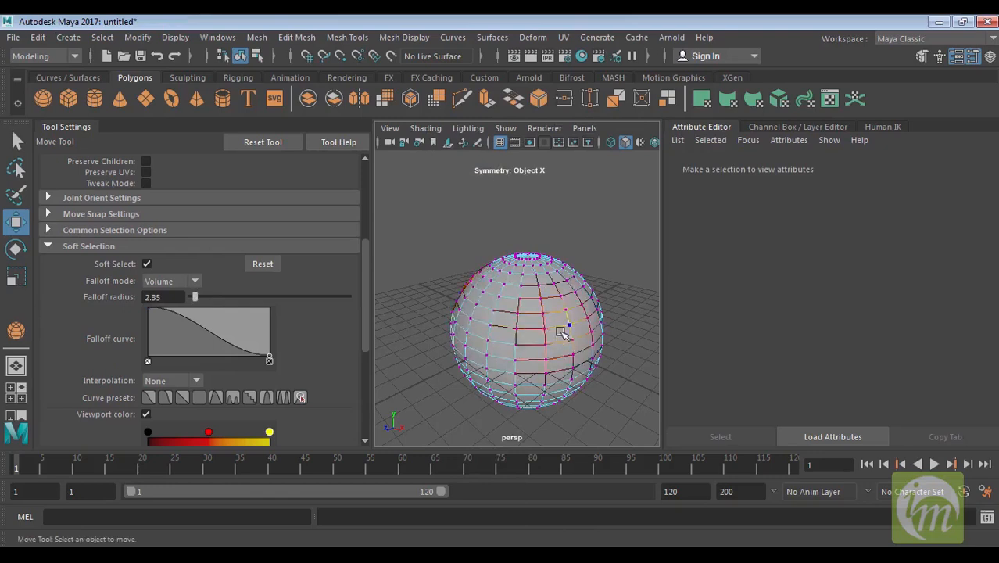
# Pull an upper side vertex of the sphere upward so two mirrored ears form.
pyautogui.click(575, 293)
pyautogui.keyDown('alt'); pyautogui.moveTo(575, 293); pyautogui.dragTo(650, 294); pyautogui.keyUp('alt')
pyautogui.moveTo(580, 231); pyautogui.dragTo(596, 282)
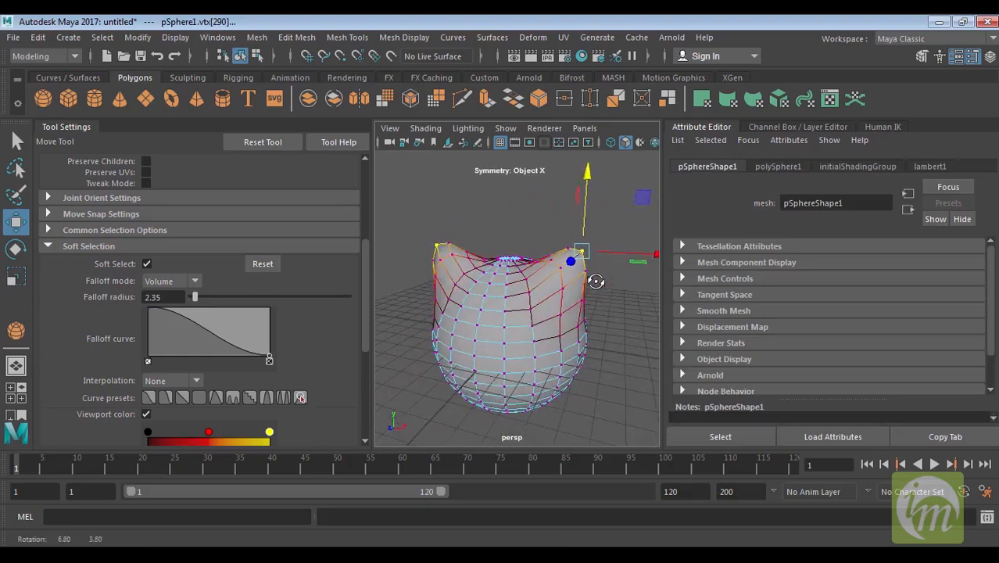
# Move the mirrored front vertex pair along Z and pull the centre front vertex outward into a nose.
pyautogui.click(507, 326)
pyautogui.keyDown('alt'); pyautogui.moveTo(519, 332); pyautogui.dragTo(478, 356); pyautogui.keyUp('alt')
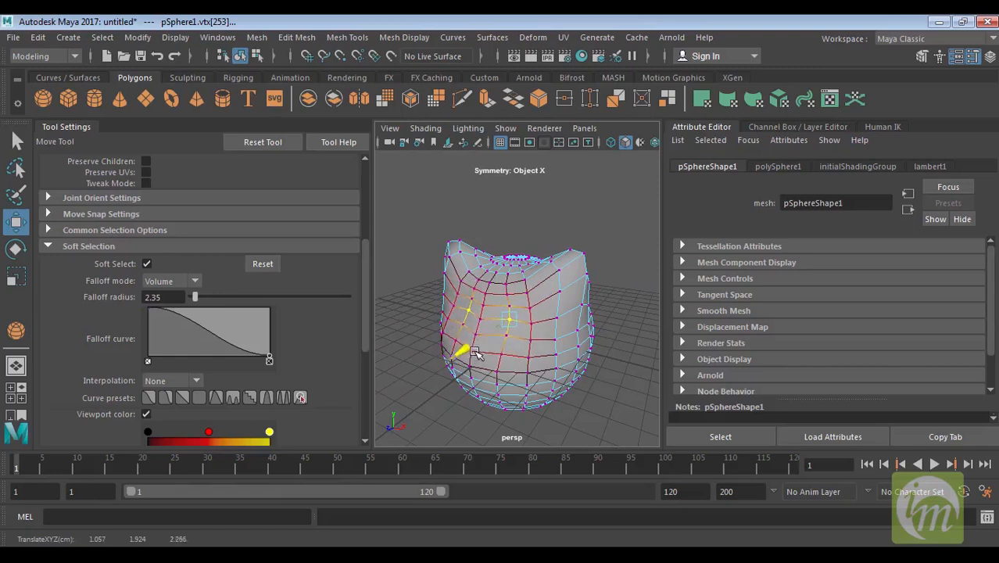
pyautogui.keyDown('alt'); pyautogui.moveTo(478, 357); pyautogui.dragTo(479, 328, button='middle'); pyautogui.keyUp('alt')
pyautogui.click(461, 376)
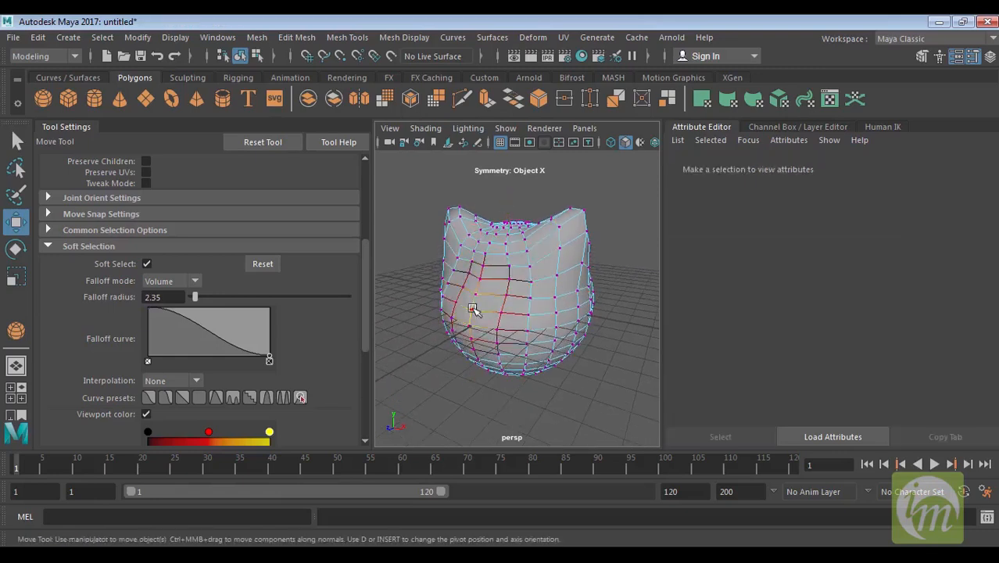
pyautogui.click(466, 311)
pyautogui.moveTo(414, 336); pyautogui.dragTo(397, 350)
pyautogui.keyDown('alt'); pyautogui.moveTo(487, 332); pyautogui.dragTo(503, 310); pyautogui.keyUp('alt')
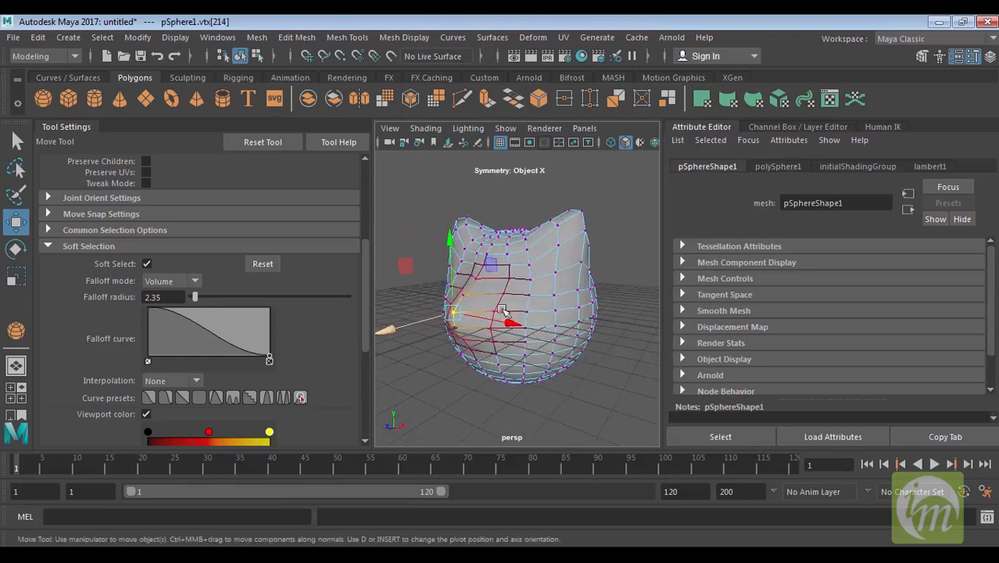
# Push the mirrored vertex pair above the nose inward along Z to form eye hollows.
pyautogui.click(510, 278)
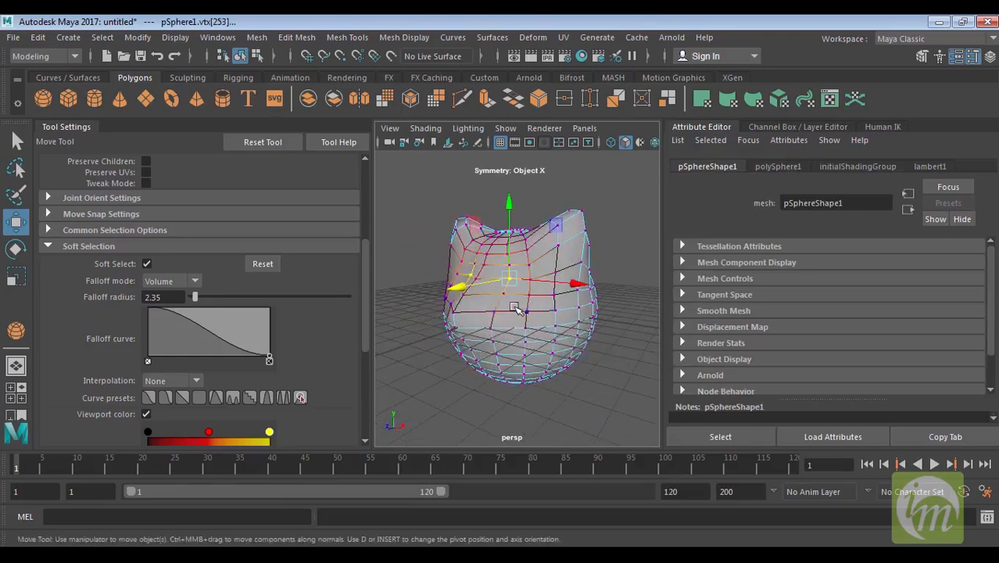
pyautogui.moveTo(463, 291); pyautogui.dragTo(492, 264)
pyautogui.keyDown('alt'); pyautogui.moveTo(515, 336); pyautogui.dragTo(563, 318); pyautogui.keyUp('alt')
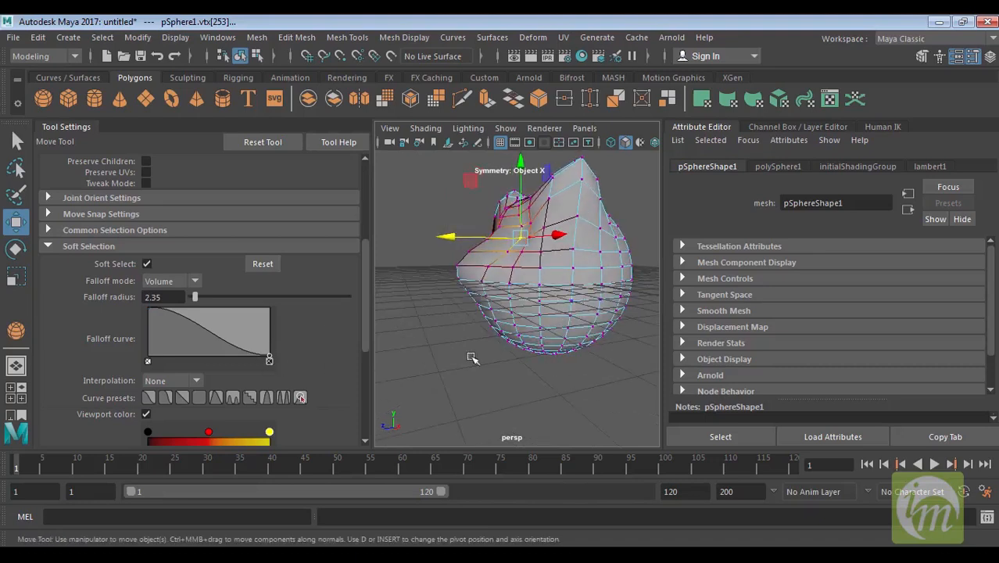
# Turn soft selection off and move only the mirrored eye vertices along Z, to about 0.784.
pyautogui.click(146, 265)
pyautogui.keyDown('alt'); pyautogui.moveTo(540, 331); pyautogui.dragTo(633, 329); pyautogui.keyUp('alt')
pyautogui.keyDown('alt'); pyautogui.moveTo(531, 285); pyautogui.dragTo(523, 331, button='middle'); pyautogui.keyUp('alt')
pyautogui.moveTo(486, 310); pyautogui.dragTo(510, 317)
pyautogui.keyDown('alt'); pyautogui.moveTo(603, 306); pyautogui.dragTo(621, 315); pyautogui.keyUp('alt')
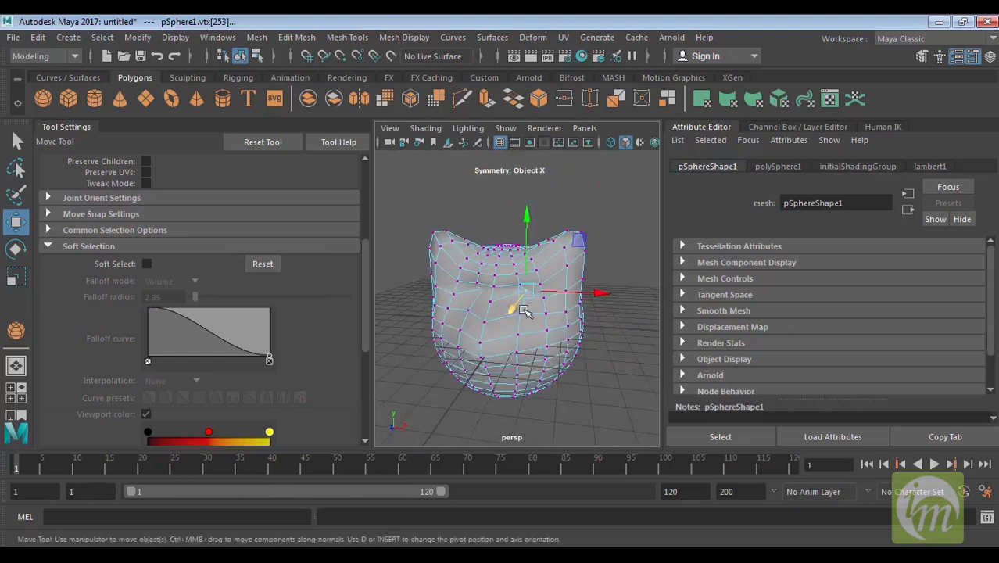
pyautogui.moveTo(514, 309)
pyautogui.mouseDown()
pyautogui.moveTo(507, 321)
pyautogui.moveTo(516, 315)
pyautogui.mouseUp()
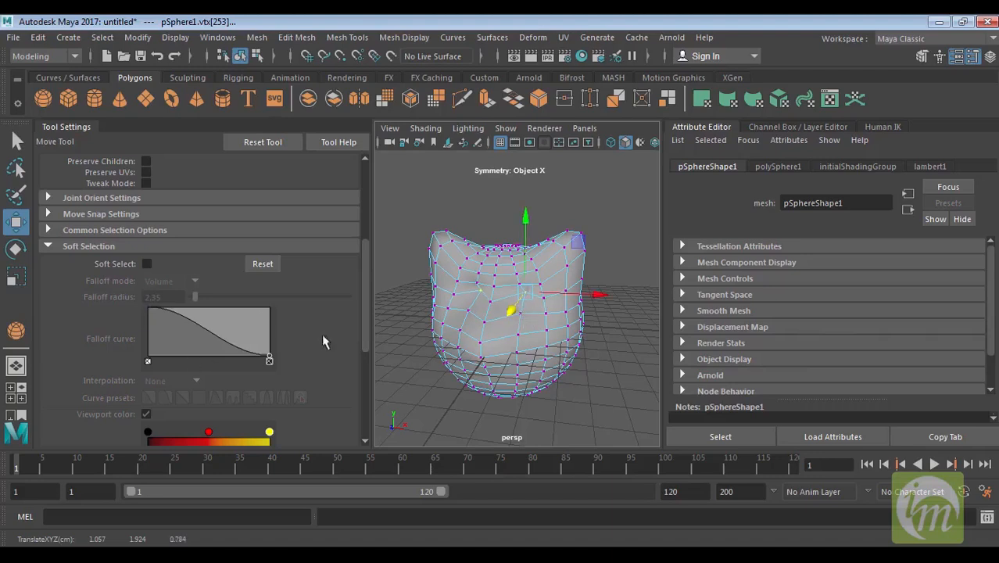
# Set the symmetry to Object Y, try moving a front vertex of the deformed sphere, and undo it.
pyautogui.moveTo(366, 299); pyautogui.dragTo(362, 381)
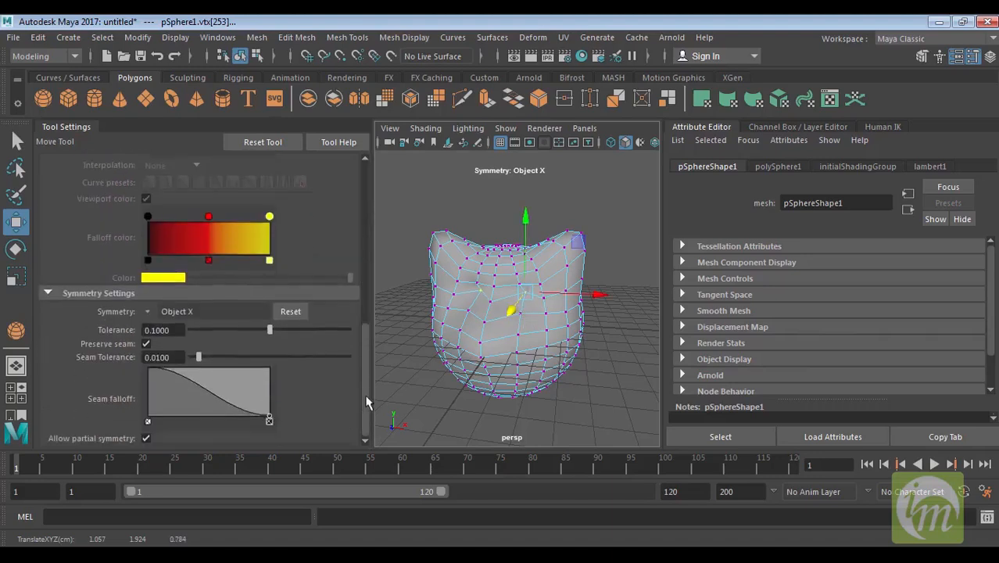
pyautogui.click(145, 311)
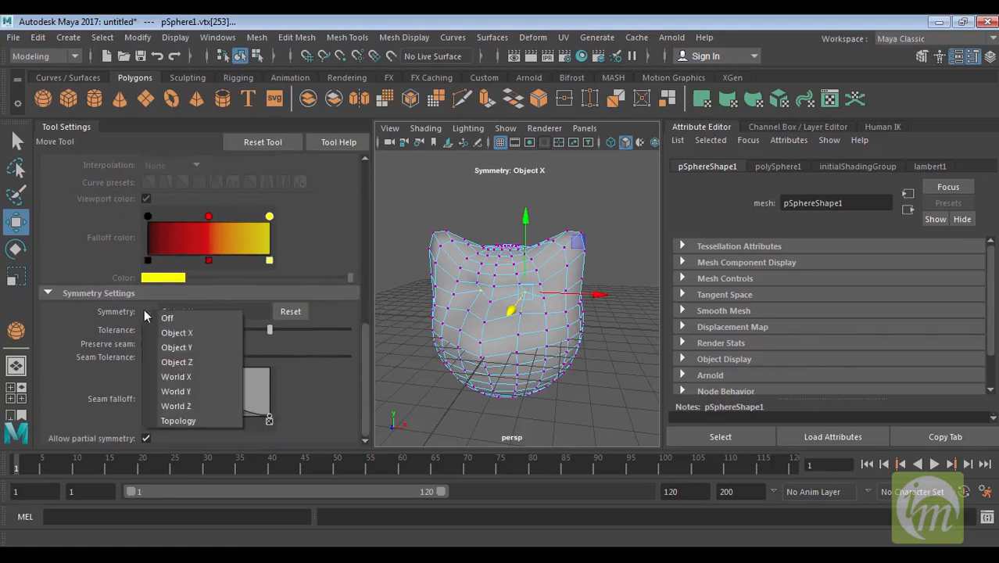
pyautogui.click(209, 347)
pyautogui.click(514, 353)
pyautogui.moveTo(516, 344); pyautogui.dragTo(473, 355)
pyautogui.hotkey('ctrl', 'z')
# Try moving the block of lower side vertices inward along X by about 5.3, and undo the move.
pyautogui.moveTo(632, 401); pyautogui.dragTo(561, 331)
pyautogui.keyDown('alt'); pyautogui.moveTo(569, 352); pyautogui.dragTo(527, 363); pyautogui.keyUp('alt')
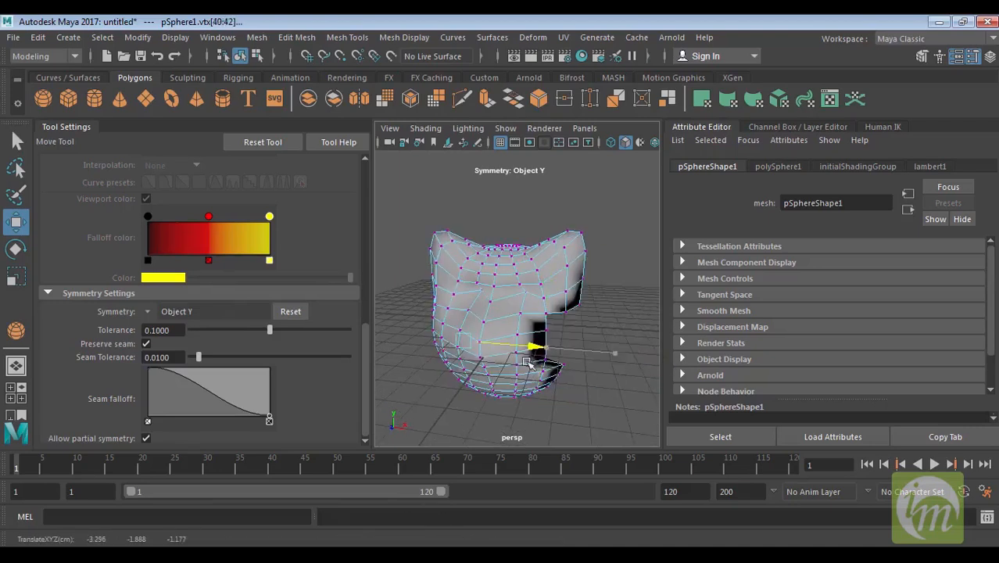
pyautogui.hotkey('ctrl', 'z')
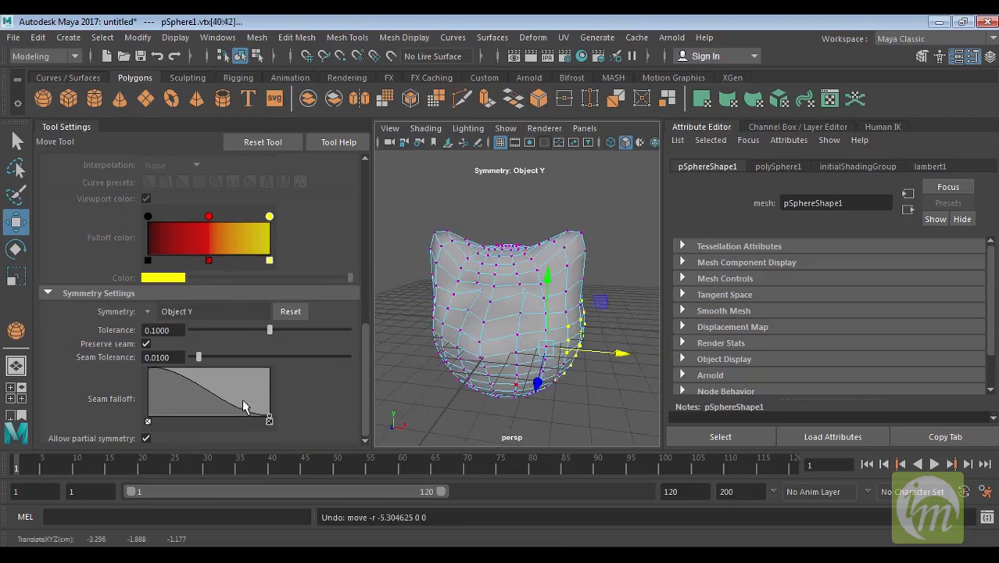
# Set the symmetry to Object Z, try moving the lower side vertices outward along X, and undo the move.
pyautogui.click(149, 312)
pyautogui.click(189, 364)
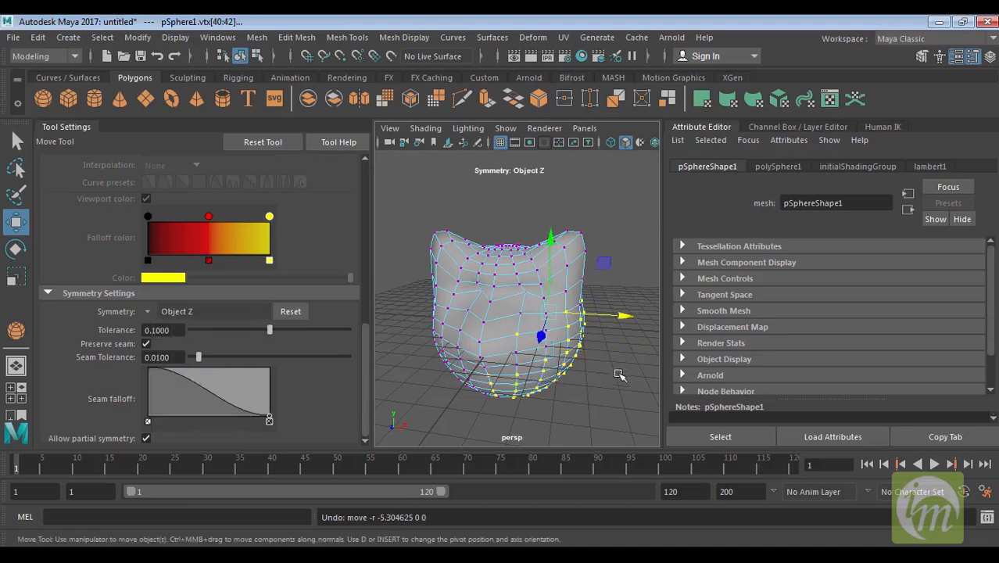
pyautogui.moveTo(622, 324); pyautogui.dragTo(623, 354)
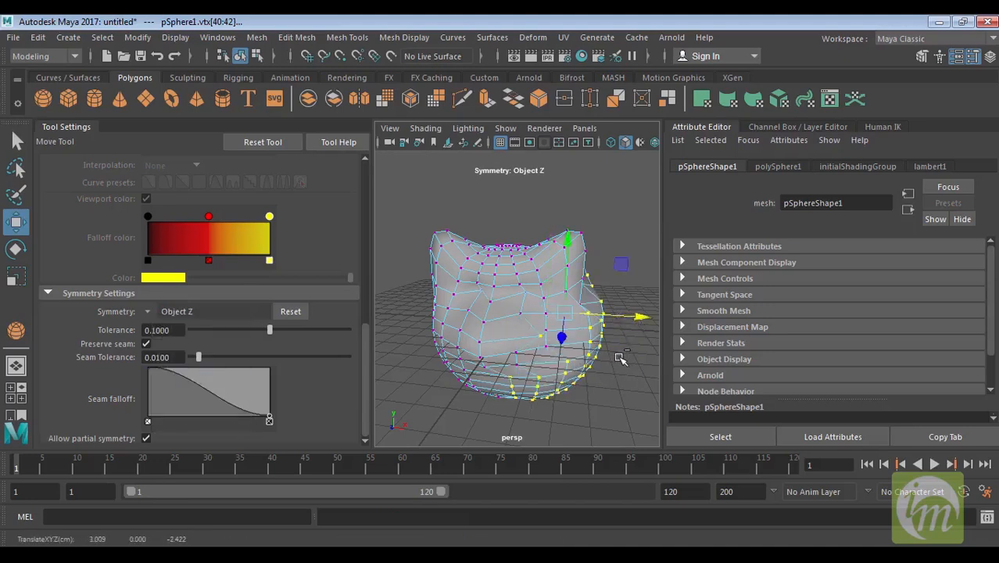
pyautogui.hotkey('ctrl', 'z')
# Select a smaller group of side vertices, try an X move of about -0.48 with Object Y symmetry, and undo it.
pyautogui.click(568, 308)
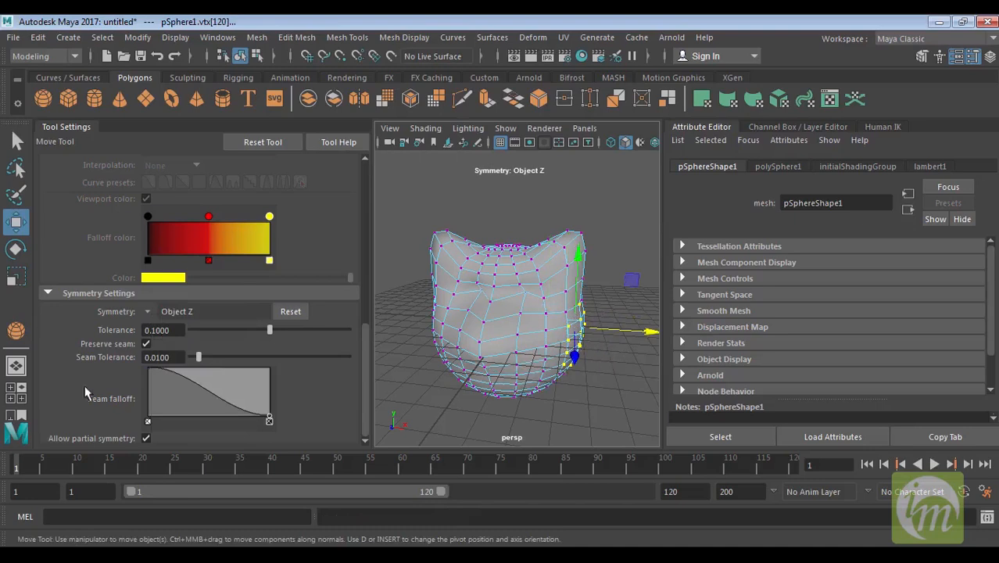
pyautogui.click(148, 312)
pyautogui.click(188, 353)
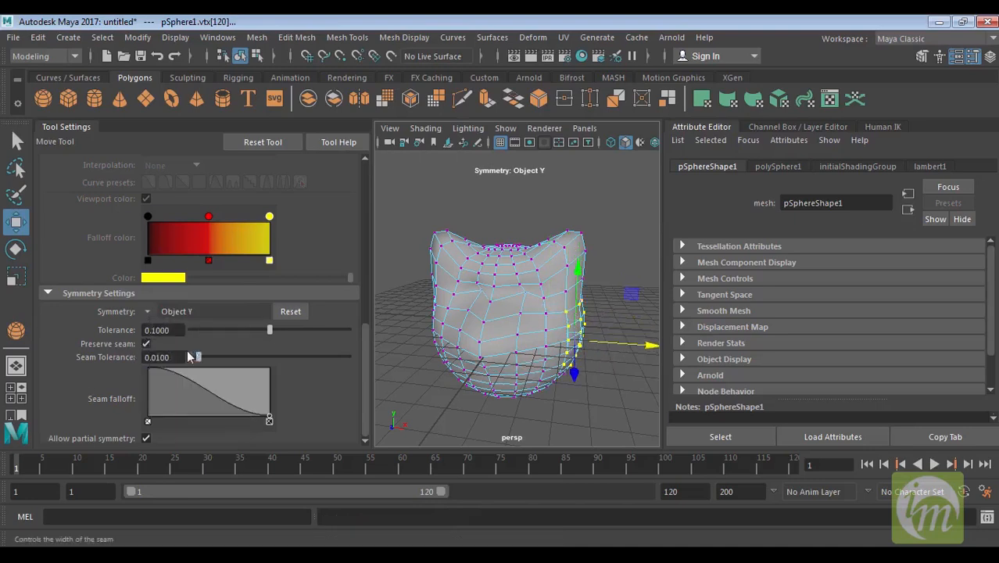
pyautogui.moveTo(639, 341); pyautogui.dragTo(628, 342)
pyautogui.hotkey('ctrl', 'z')
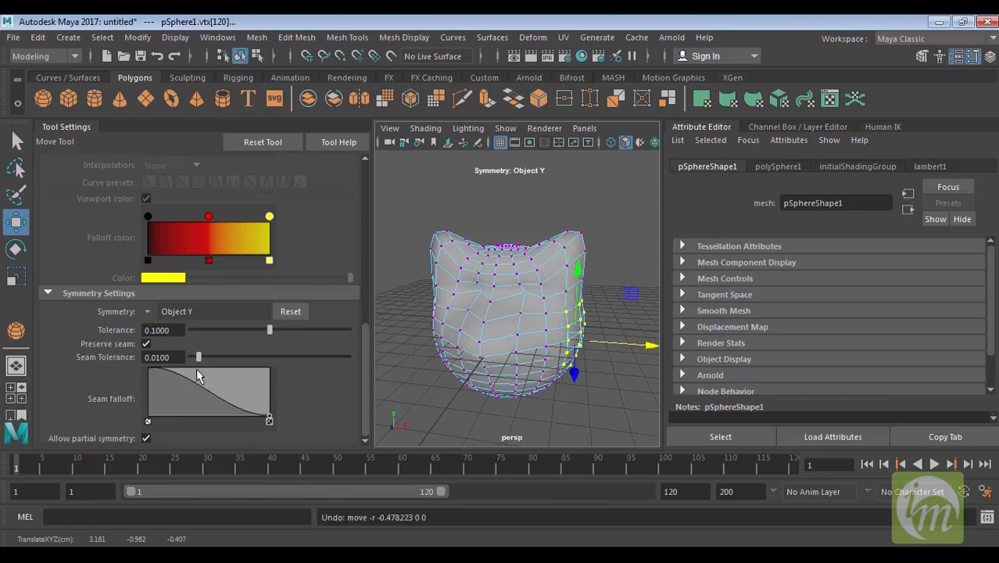
# Set the symmetry to World X, try moving a block of side vertices along X, and undo the move.
pyautogui.click(149, 312)
pyautogui.click(183, 375)
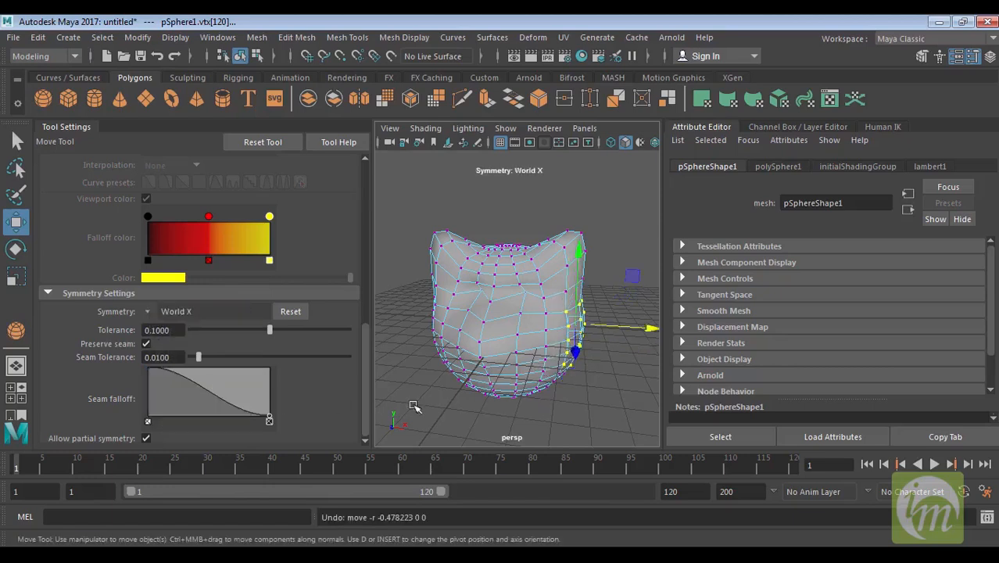
pyautogui.click(600, 382)
pyautogui.keyDown('alt'); pyautogui.moveTo(600, 382); pyautogui.dragTo(587, 372); pyautogui.keyUp('alt')
pyautogui.moveTo(622, 365); pyautogui.dragTo(523, 301)
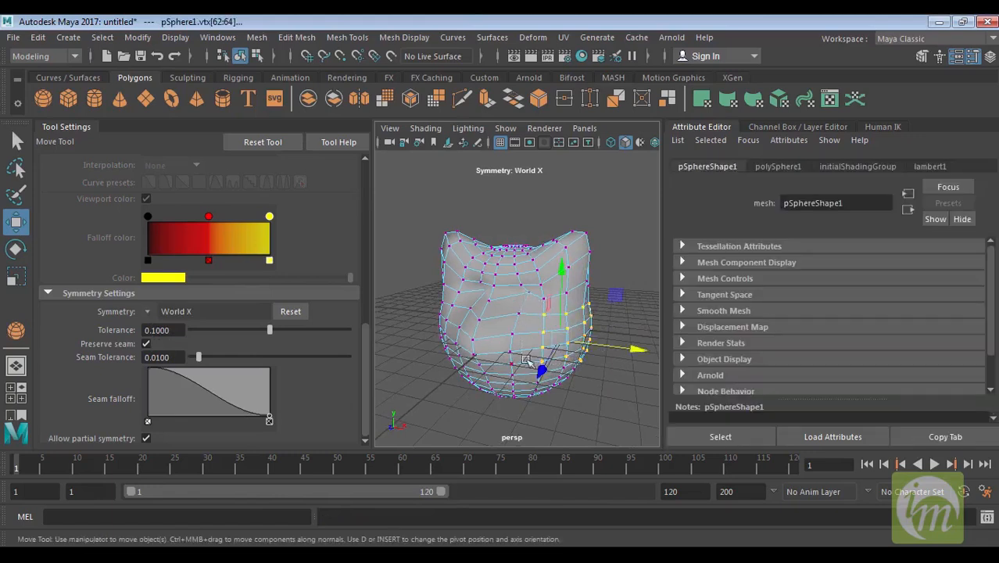
pyautogui.scroll(-5, 530, 360)
pyautogui.moveTo(605, 319); pyautogui.dragTo(629, 328)
pyautogui.keyDown('alt'); pyautogui.moveTo(580, 359); pyautogui.dragTo(506, 269); pyautogui.keyUp('alt')
pyautogui.hotkey('ctrl', 'z')
# Try moving the vertices of one half of the sphere along X by about -0.25, and undo the move.
pyautogui.moveTo(593, 308)
pyautogui.mouseDown()
pyautogui.moveTo(613, 308)
pyautogui.moveTo(590, 309)
pyautogui.mouseUp()
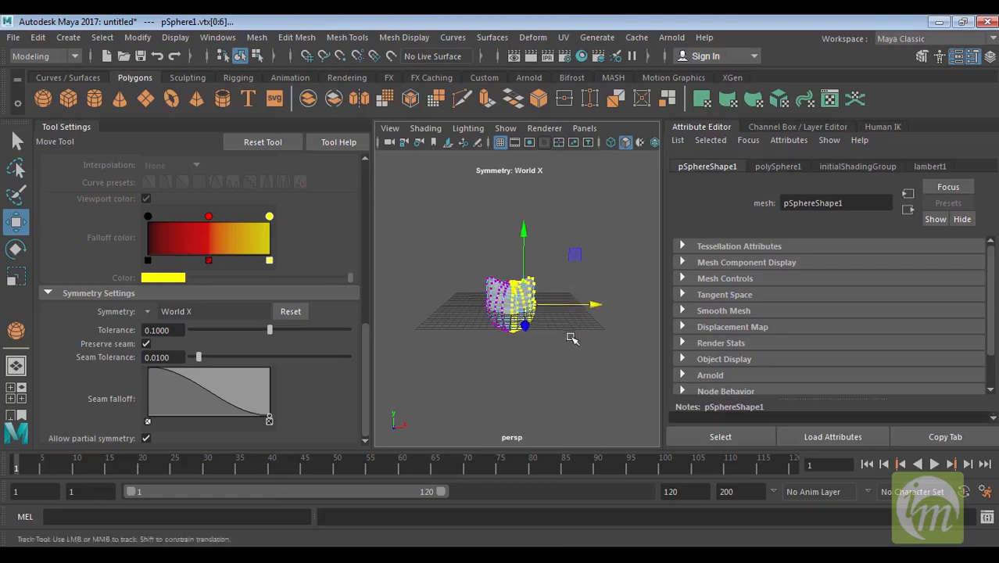
pyautogui.scroll(-8, 540, 345)
pyautogui.scroll(8, 526, 347)
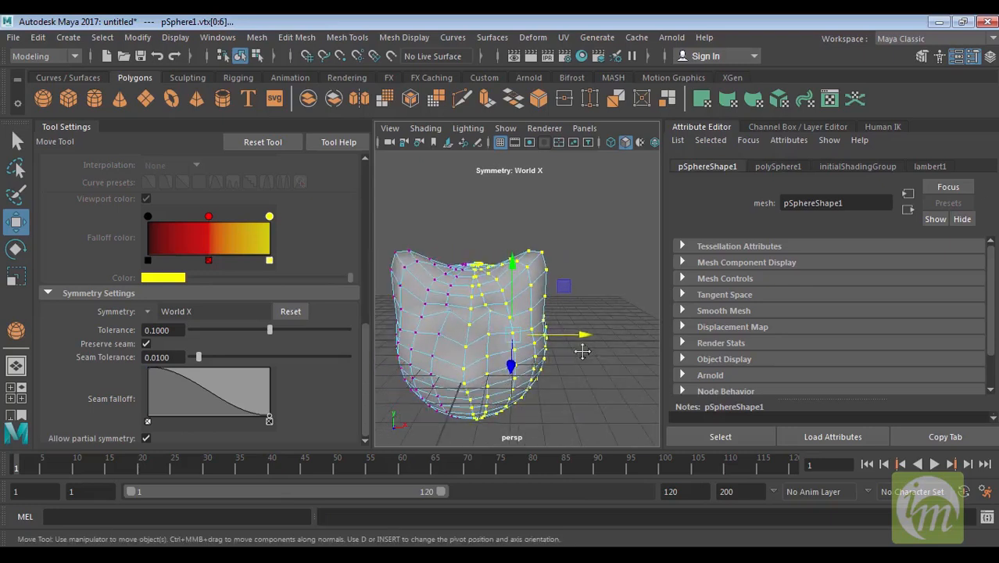
pyautogui.hotkey('ctrl', 'z')
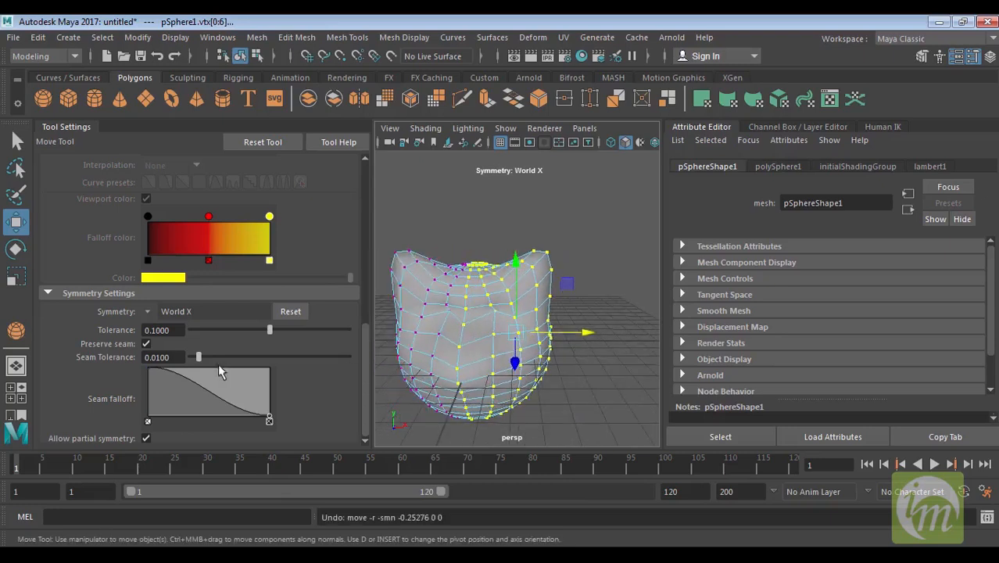
# Set the symmetry to Object X and pick mirrored pairs of front vertices to adjust along X.
pyautogui.click(151, 312)
pyautogui.click(187, 332)
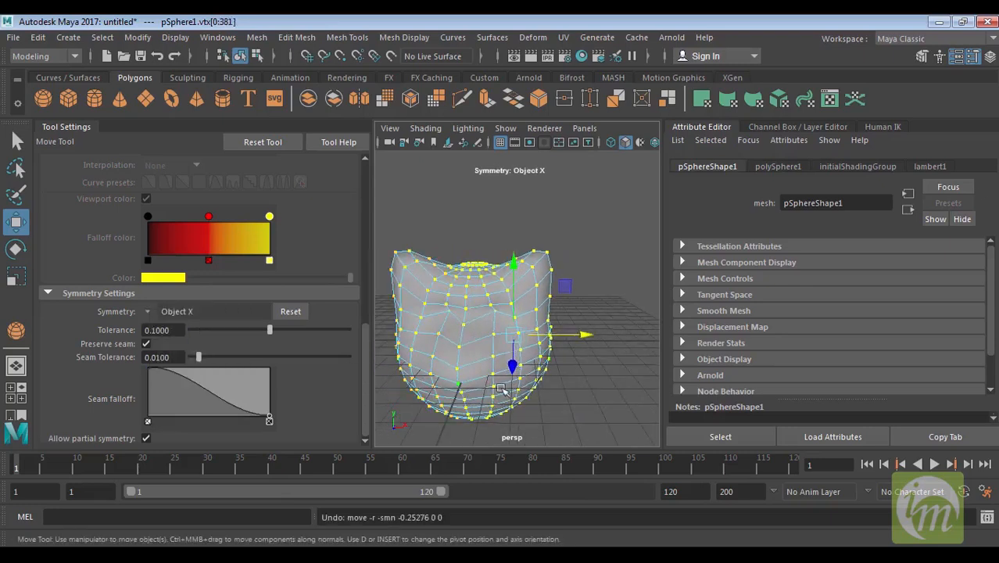
pyautogui.click(610, 386)
pyautogui.click(517, 347)
pyautogui.click(494, 312)
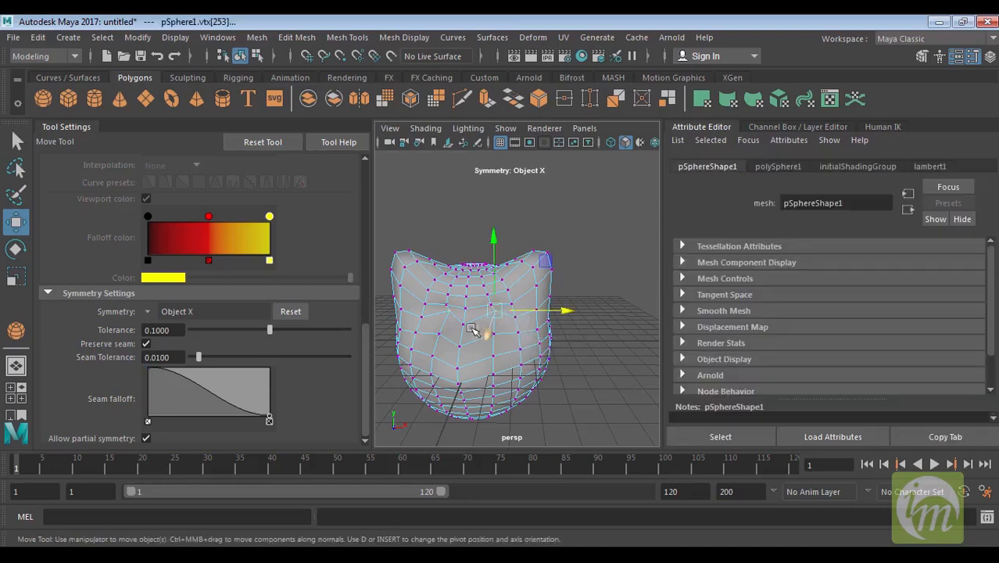
pyautogui.moveTo(532, 359)
pyautogui.keyDown('alt'); pyautogui.mouseDown()
pyautogui.moveTo(478, 353)
pyautogui.moveTo(553, 356)
pyautogui.moveTo(537, 357)
pyautogui.mouseUp(); pyautogui.keyUp('alt')
pyautogui.click(439, 353)
pyautogui.click(494, 353)
pyautogui.click(495, 335)
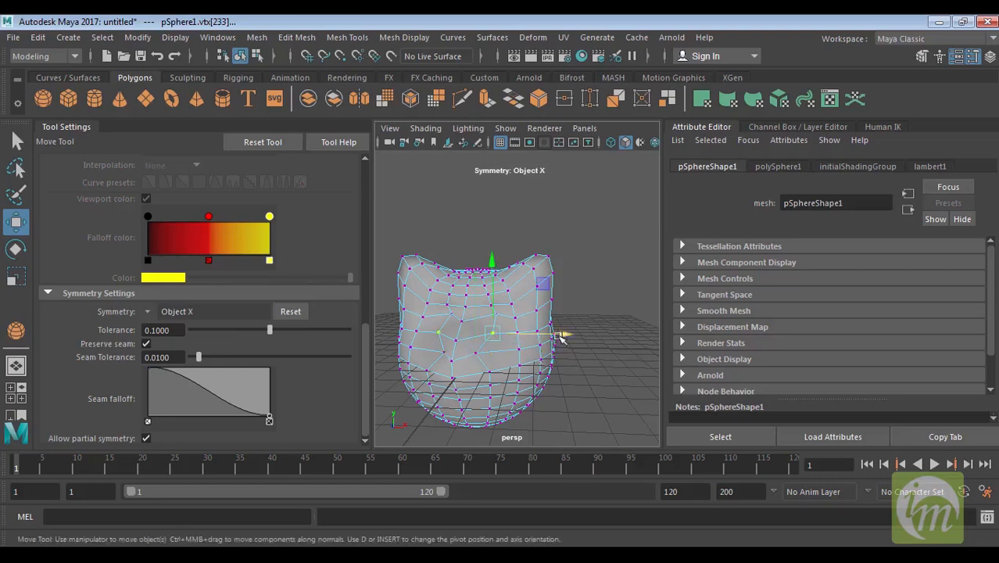
pyautogui.keyDown('alt'); pyautogui.moveTo(546, 335); pyautogui.dragTo(530, 340); pyautogui.keyUp('alt')
pyautogui.click(517, 327)
pyautogui.keyDown('alt'); pyautogui.moveTo(568, 327); pyautogui.dragTo(512, 362); pyautogui.keyUp('alt')
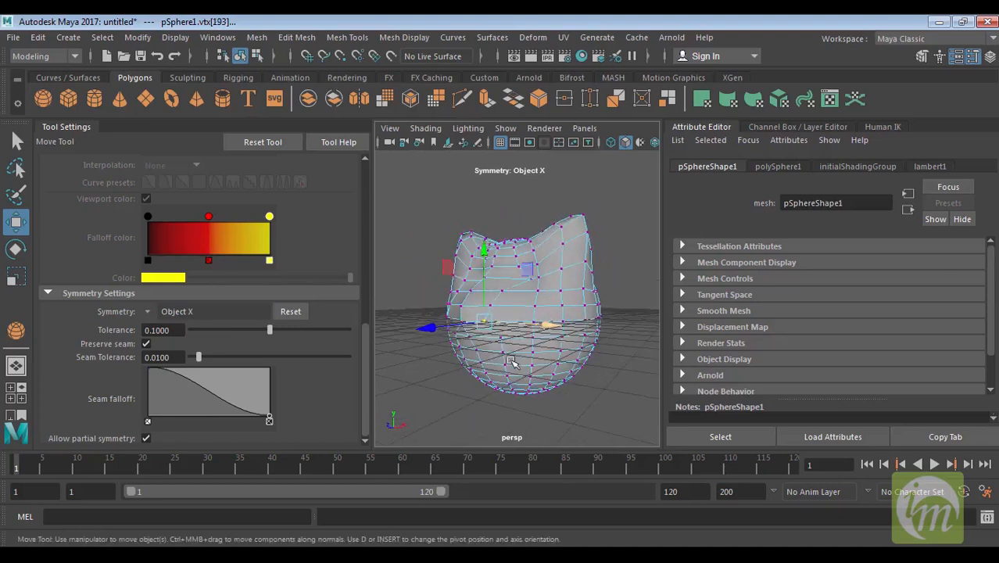
# Move mirrored pairs of lower front vertices along Z to reshape the front of the sphere.
pyautogui.click(506, 363)
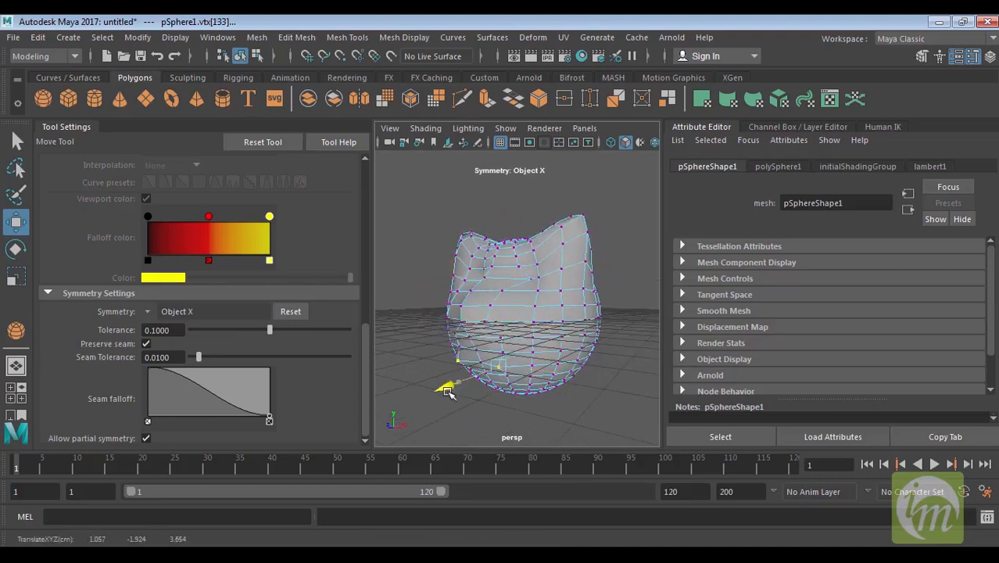
pyautogui.click(492, 393)
pyautogui.click(482, 365)
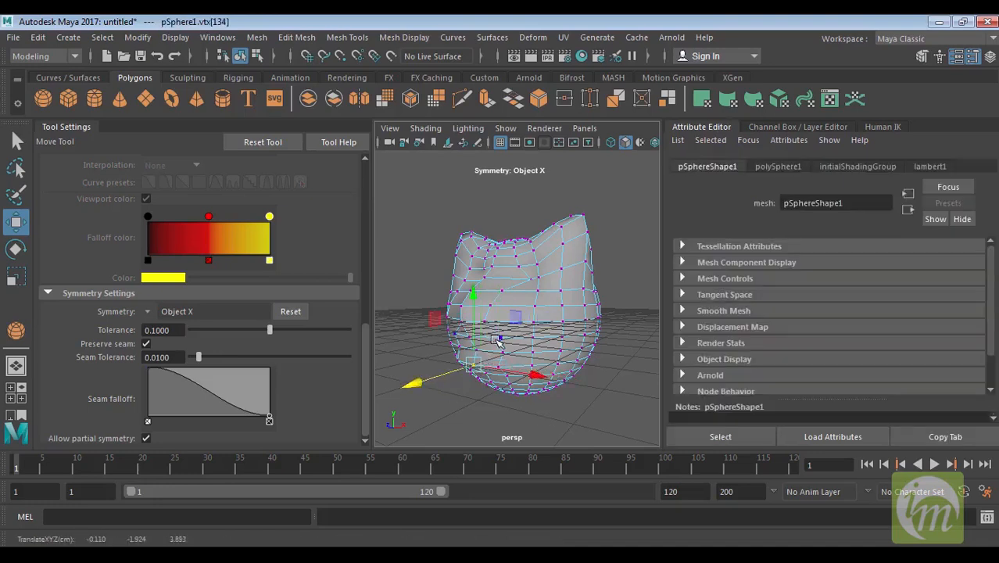
pyautogui.click(500, 340)
pyautogui.moveTo(452, 350); pyautogui.dragTo(484, 380)
pyautogui.click(473, 365)
pyautogui.click(467, 345)
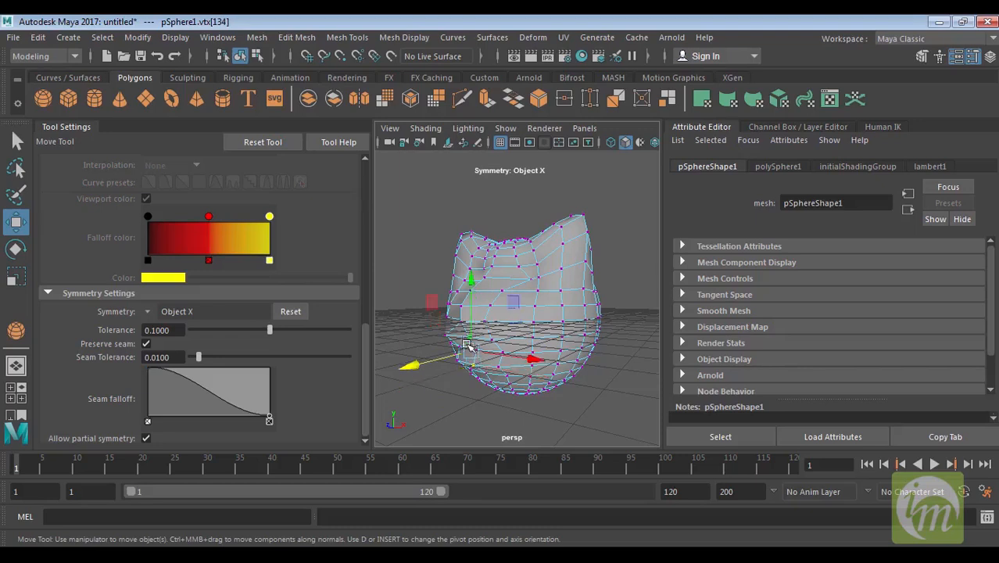
pyautogui.moveTo(416, 369); pyautogui.dragTo(532, 347)
pyautogui.click(615, 275)
pyautogui.scroll(-5, 615, 275)
pyautogui.keyDown('alt'); pyautogui.moveTo(578, 277); pyautogui.dragTo(645, 301); pyautogui.keyUp('alt')
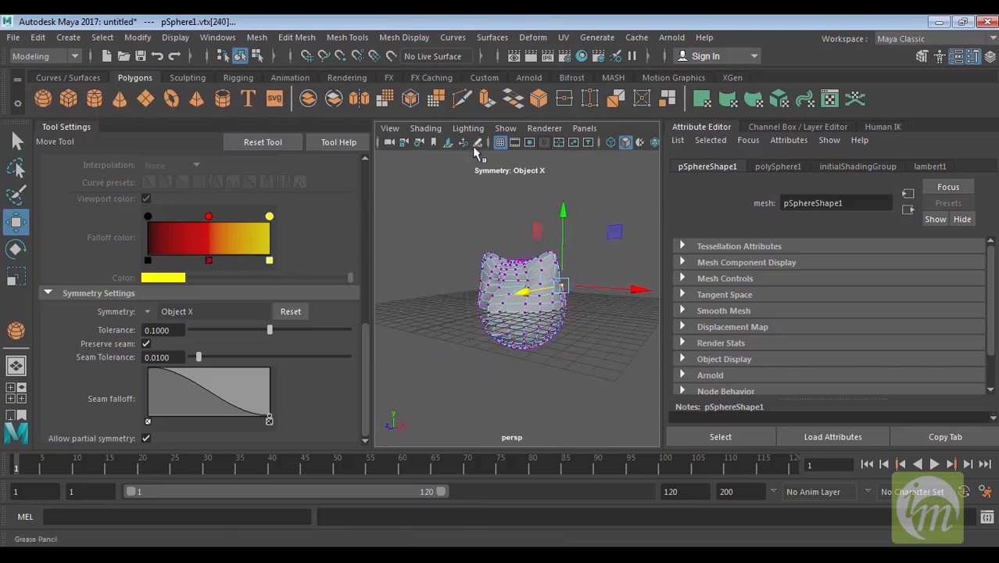
# Hide the viewport grid, return to object mode, and select the deformed sphere.
pyautogui.click(501, 142)
pyautogui.click(526, 276)
pyautogui.moveTo(564, 261); pyautogui.dragTo(600, 132, button='right')
pyautogui.click(600, 118)
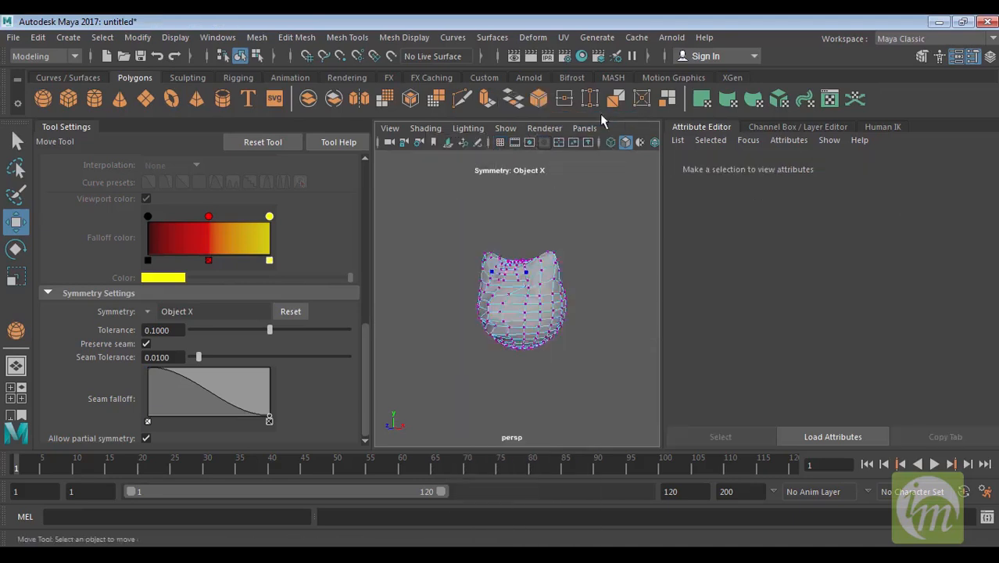
pyautogui.keyDown('alt'); pyautogui.moveTo(568, 334); pyautogui.dragTo(501, 322); pyautogui.keyUp('alt')
pyautogui.click(501, 322)
pyautogui.keyDown('alt'); pyautogui.moveTo(553, 341); pyautogui.dragTo(525, 336); pyautogui.keyUp('alt')
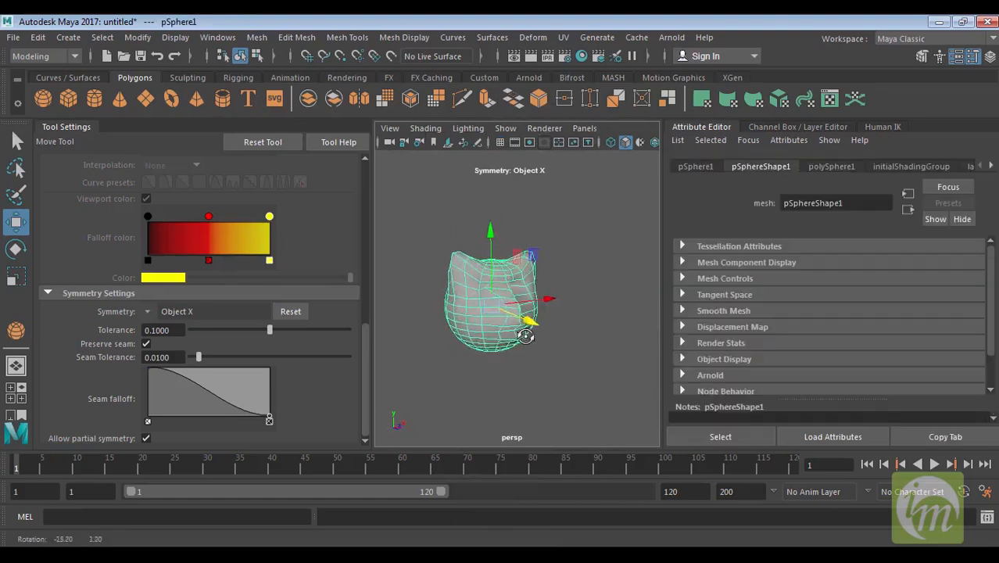
pyautogui.scroll(-5, 524, 338)
pyautogui.scroll(8, 556, 338)
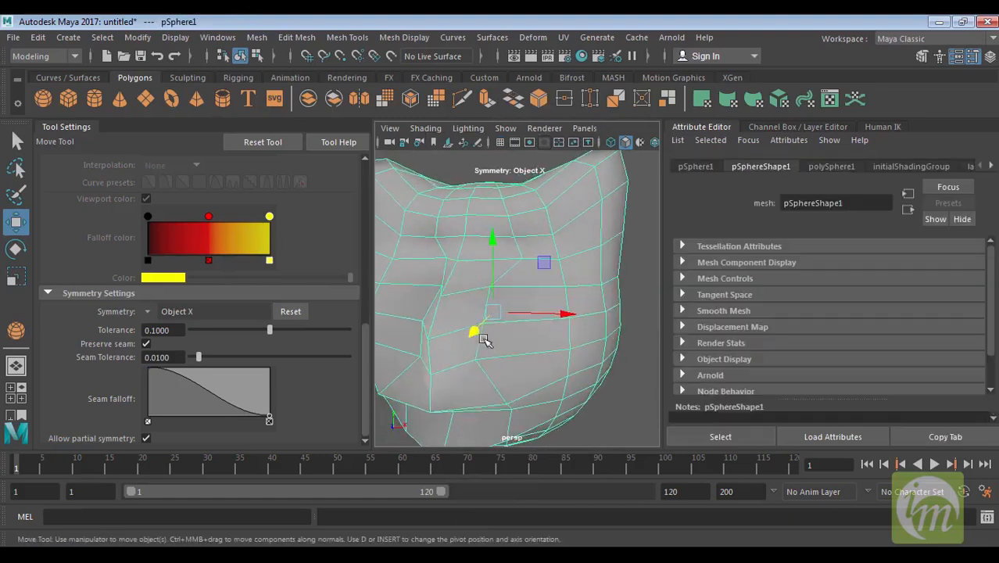
# Switch to face selection, select the two central front faces, and extrude them outward as a nose.
pyautogui.rightClick(455, 346)
pyautogui.moveTo(455, 342); pyautogui.dragTo(456, 180, button='right')
pyautogui.click(451, 347)
pyautogui.scroll(-5, 535, 355)
pyautogui.keyDown('alt'); pyautogui.moveTo(537, 356); pyautogui.dragTo(551, 352); pyautogui.keyUp('alt')
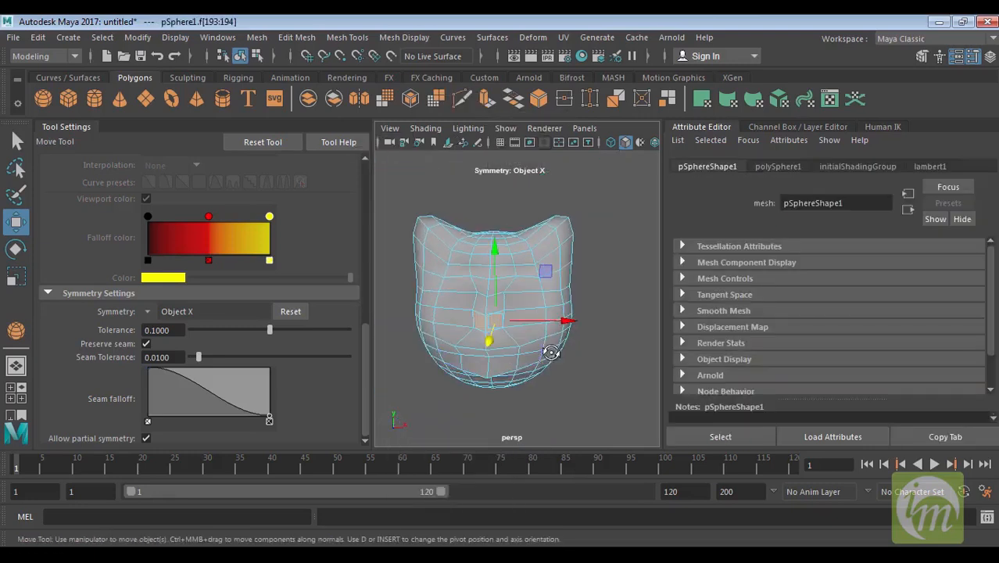
pyautogui.click(486, 98)
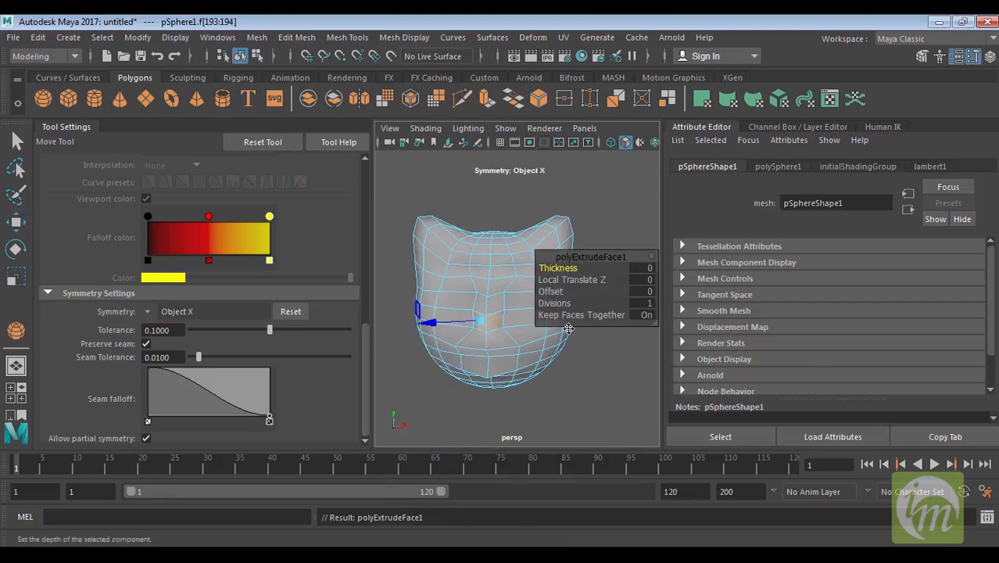
pyautogui.moveTo(433, 326); pyautogui.dragTo(425, 328)
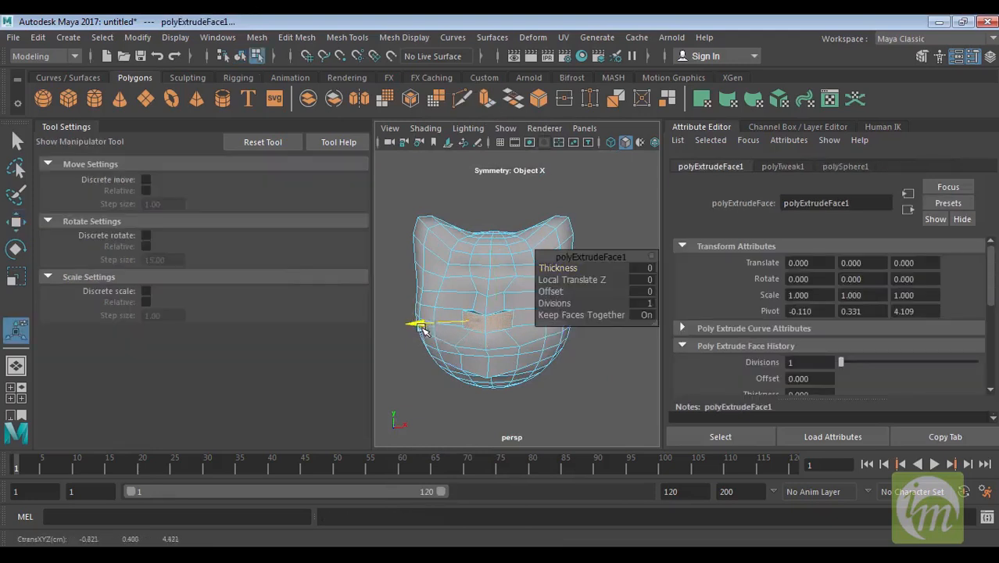
# Select the mirrored rows of faces above the nose and extrude them inward as eye sockets.
pyautogui.click(502, 274)
pyautogui.keyDown('shift'); pyautogui.click(504, 274); pyautogui.keyUp('shift')
pyautogui.keyDown('alt'); pyautogui.moveTo(513, 287); pyautogui.dragTo(492, 290); pyautogui.keyUp('alt')
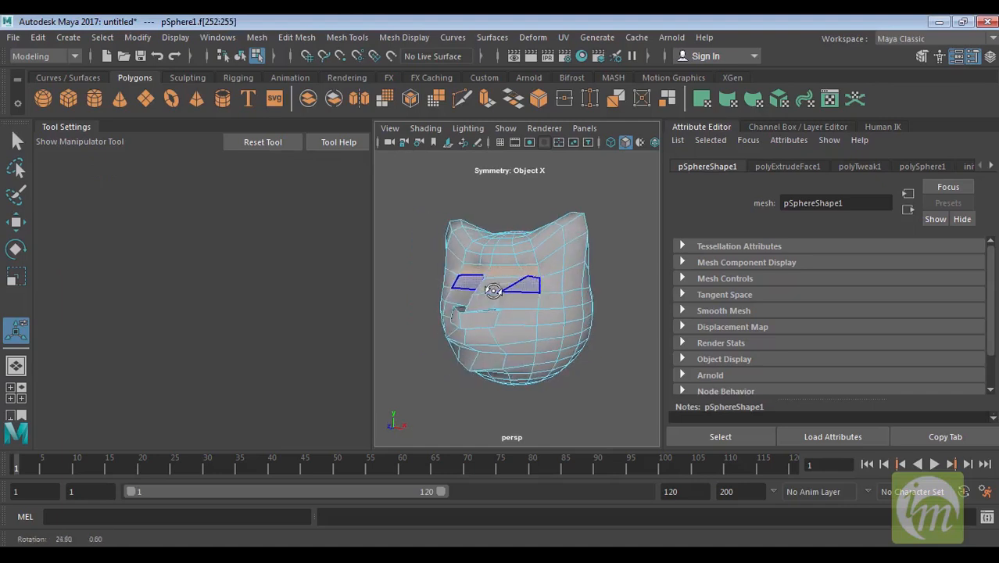
pyautogui.keyDown('shift'); pyautogui.click(501, 284); pyautogui.keyUp('shift')
pyautogui.keyDown('shift'); pyautogui.click(524, 286); pyautogui.keyUp('shift')
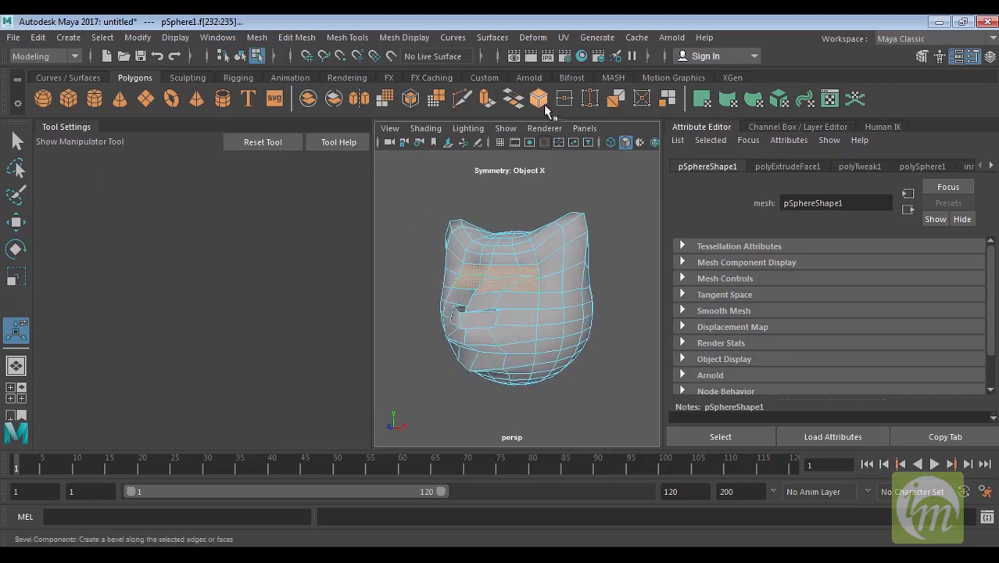
pyautogui.click(486, 100)
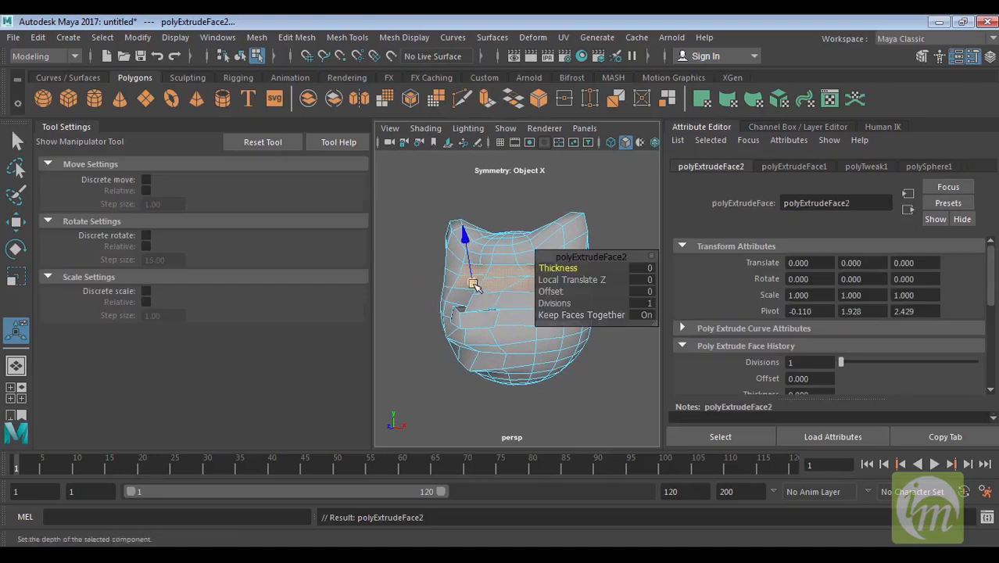
pyautogui.moveTo(473, 286); pyautogui.dragTo(470, 287)
# Select the central faces below the nose and extrude them twice, pulling them forward as a mouth.
pyautogui.keyDown('alt'); pyautogui.moveTo(452, 328); pyautogui.dragTo(605, 337); pyautogui.keyUp('alt')
pyautogui.moveTo(486, 265); pyautogui.dragTo(416, 336)
pyautogui.click(456, 341)
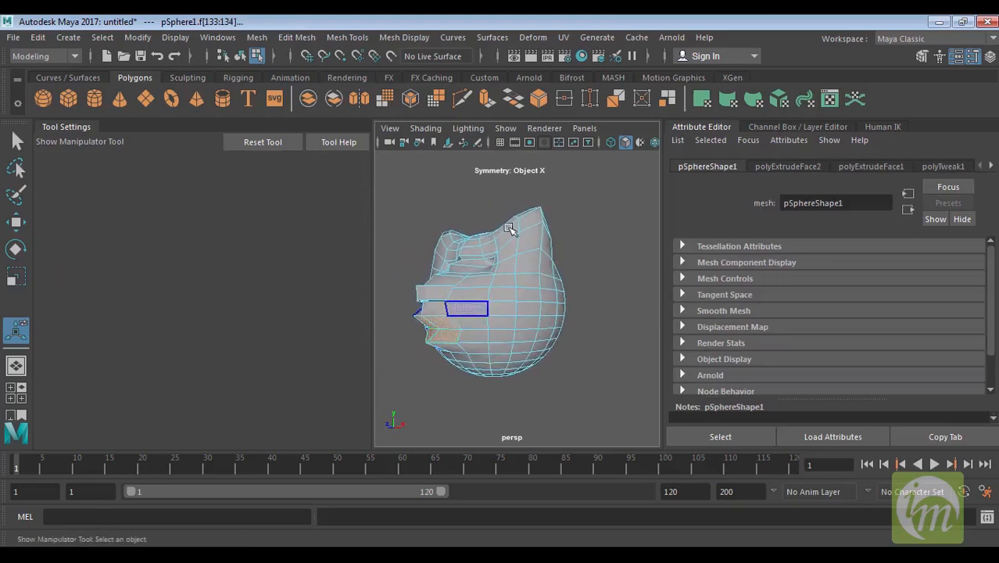
pyautogui.click(486, 100)
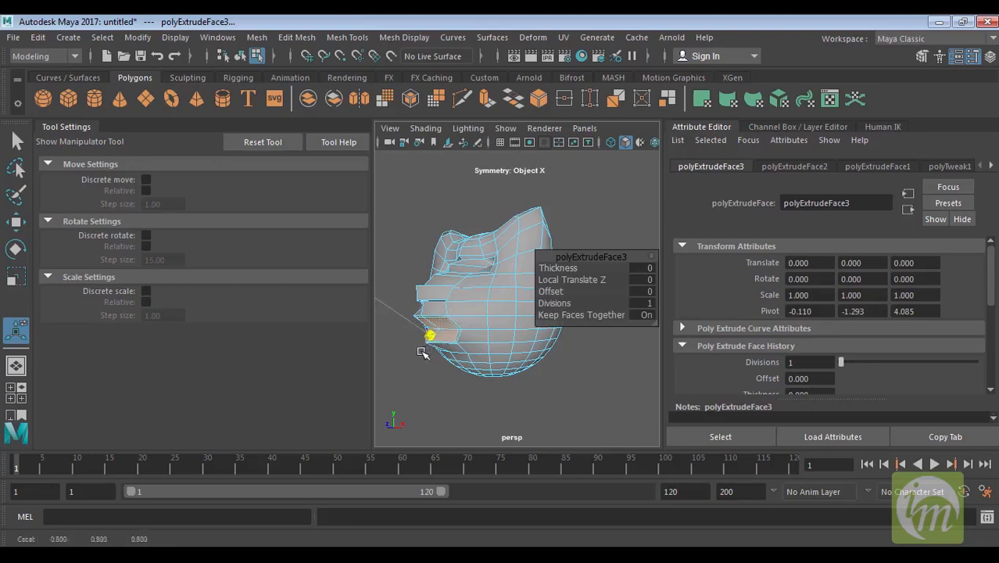
pyautogui.click(488, 98)
pyautogui.moveTo(395, 311); pyautogui.dragTo(382, 307)
# Select a block of faces on the side of the head below the ear and extrude it symmetrically.
pyautogui.keyDown('alt'); pyautogui.moveTo(487, 260); pyautogui.dragTo(518, 283); pyautogui.keyUp('alt')
pyautogui.click(515, 262)
pyautogui.click(519, 283)
pyautogui.keyDown('shift'); pyautogui.click(531, 279); pyautogui.keyUp('shift')
pyautogui.keyDown('shift'); pyautogui.click(520, 301); pyautogui.keyUp('shift')
pyautogui.keyDown('shift'); pyautogui.click(528, 298); pyautogui.keyUp('shift')
pyautogui.click(486, 99)
pyautogui.keyDown('alt'); pyautogui.moveTo(500, 258); pyautogui.dragTo(523, 346); pyautogui.keyUp('alt')
pyautogui.scroll(-5, 522, 345)
pyautogui.moveTo(464, 324); pyautogui.dragTo(535, 361)
pyautogui.keyDown('alt'); pyautogui.moveTo(535, 361); pyautogui.dragTo(494, 312, button='middle'); pyautogui.keyUp('alt')
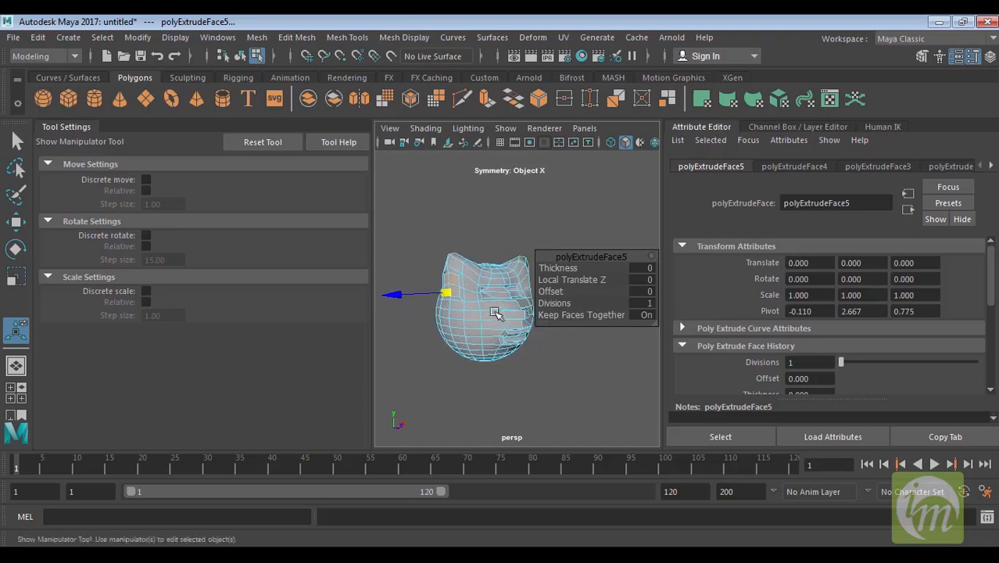
# Extrude the ear-side faces again with a Local Translate Z of -0.92, and return to object mode.
pyautogui.click(485, 100)
pyautogui.moveTo(406, 295); pyautogui.dragTo(451, 291)
pyautogui.rightClick(509, 290)
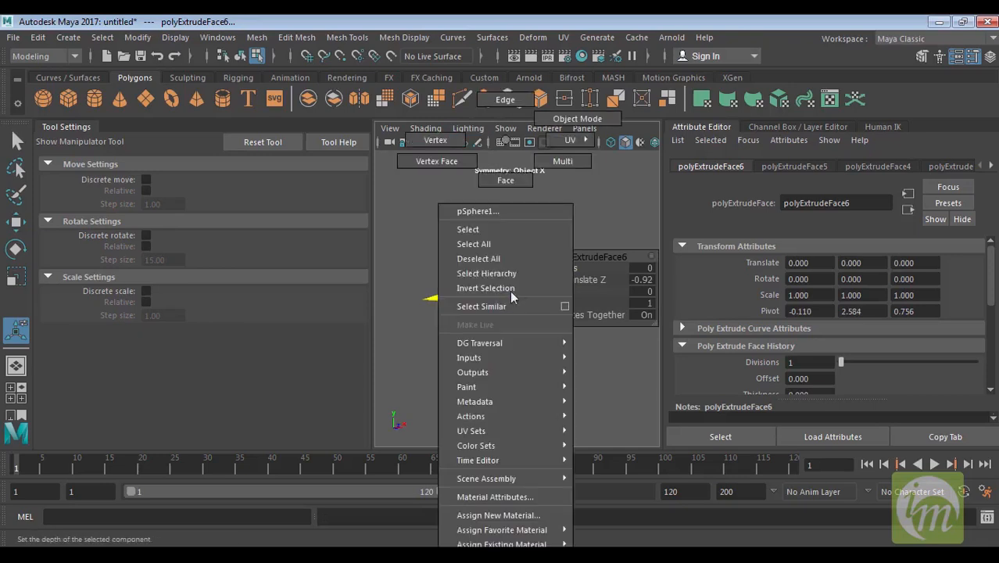
pyautogui.click(582, 123)
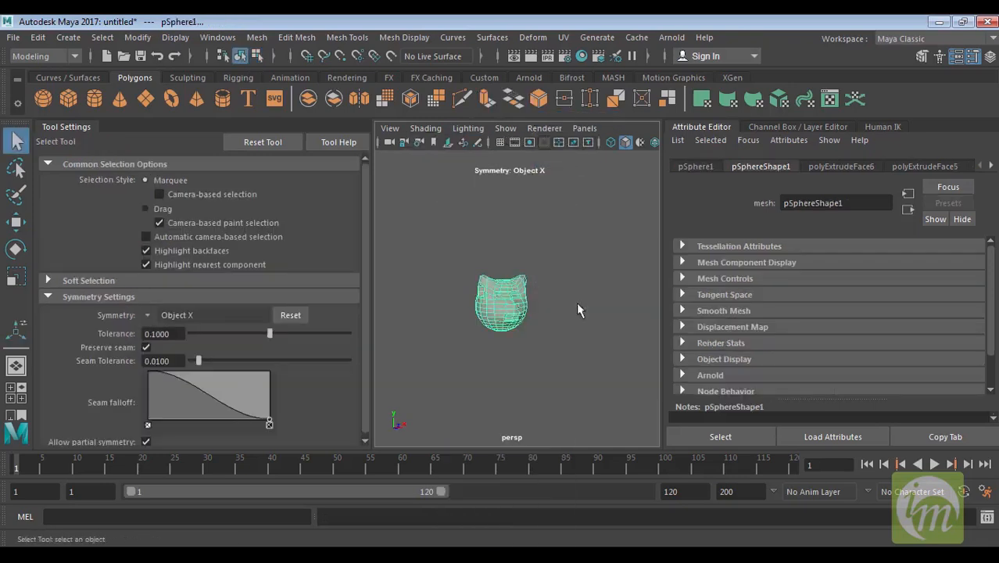
# Display the head with smooth mesh preview and check its shape from several angles.
pyautogui.keyDown('alt'); pyautogui.moveTo(578, 304); pyautogui.dragTo(529, 304); pyautogui.keyUp('alt')
pyautogui.moveTo(559, 270)
pyautogui.mouseDown(button='right')
pyautogui.moveTo(601, 151)
pyautogui.moveTo(553, 125)
pyautogui.mouseUp(button='right')
pyautogui.click(589, 209)
pyautogui.scroll(-5, 532, 292)
pyautogui.scroll(8, 530, 293)
pyautogui.keyDown('alt'); pyautogui.moveTo(529, 292); pyautogui.dragTo(511, 332); pyautogui.keyUp('alt')
pyautogui.click(527, 338)
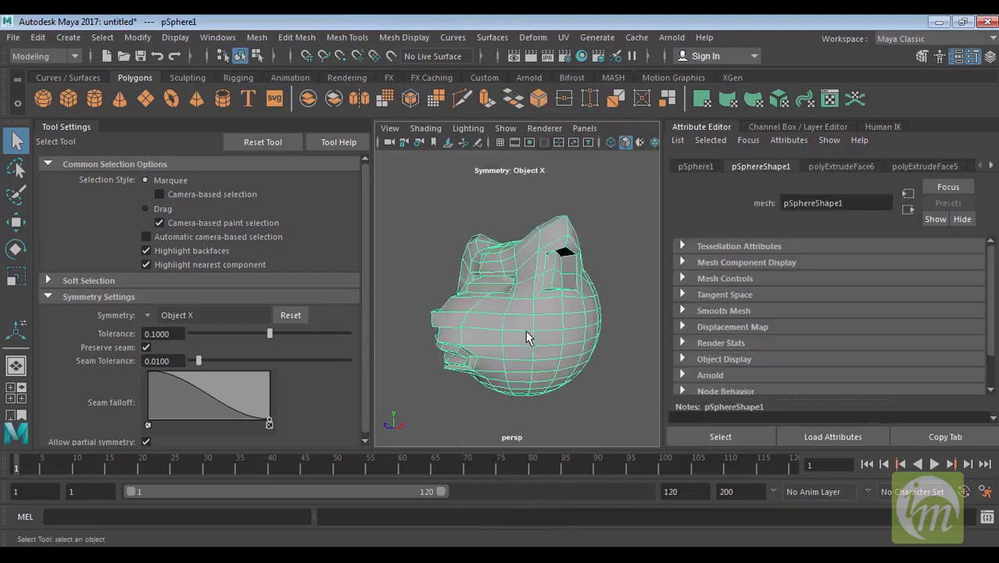
pyautogui.press('3')
pyautogui.click(613, 309)
pyautogui.keyDown('alt'); pyautogui.moveTo(613, 309); pyautogui.dragTo(522, 322); pyautogui.keyUp('alt')
pyautogui.click(521, 322)
pyautogui.scroll(3, 554, 321)
pyautogui.scroll(-3, 554, 321)
pyautogui.keyDown('alt'); pyautogui.moveTo(453, 350); pyautogui.dragTo(456, 300); pyautogui.keyUp('alt')
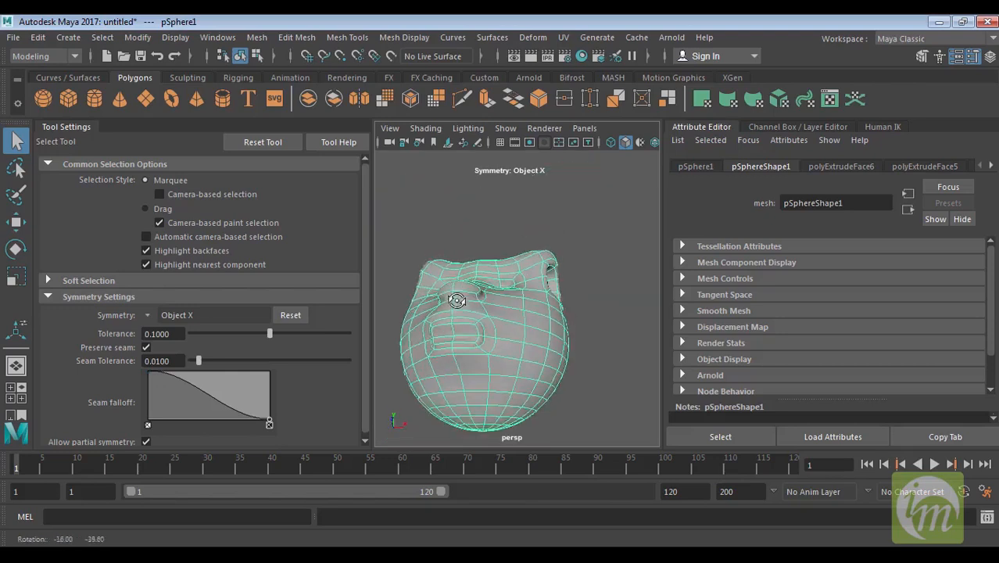
# Select the faces under the nose and extrude them twice, giving the second extrusion a Local Translate Z of -0.192.
pyautogui.moveTo(473, 298); pyautogui.dragTo(463, 179, button='right')
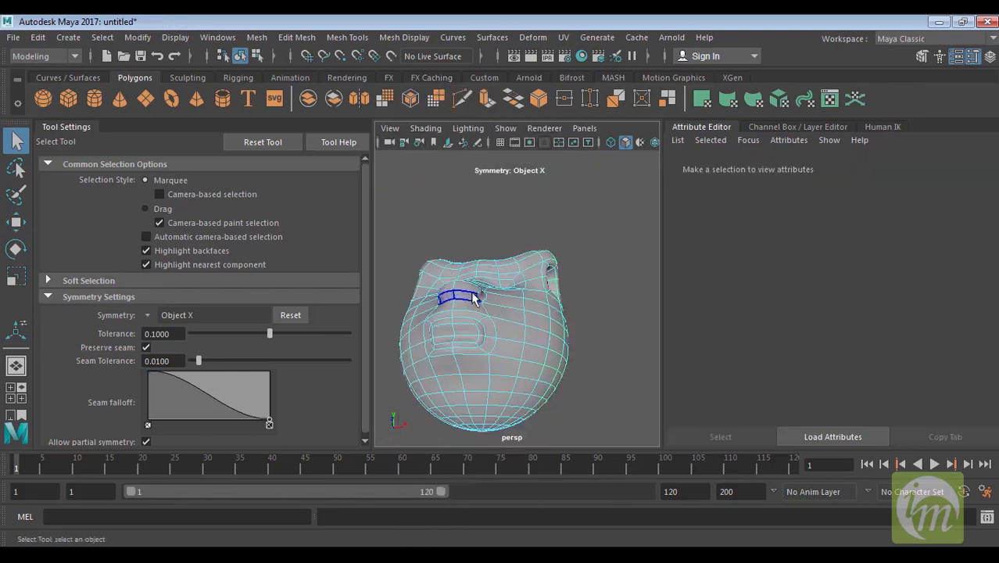
pyautogui.click(473, 299)
pyautogui.scroll(5, 530, 397)
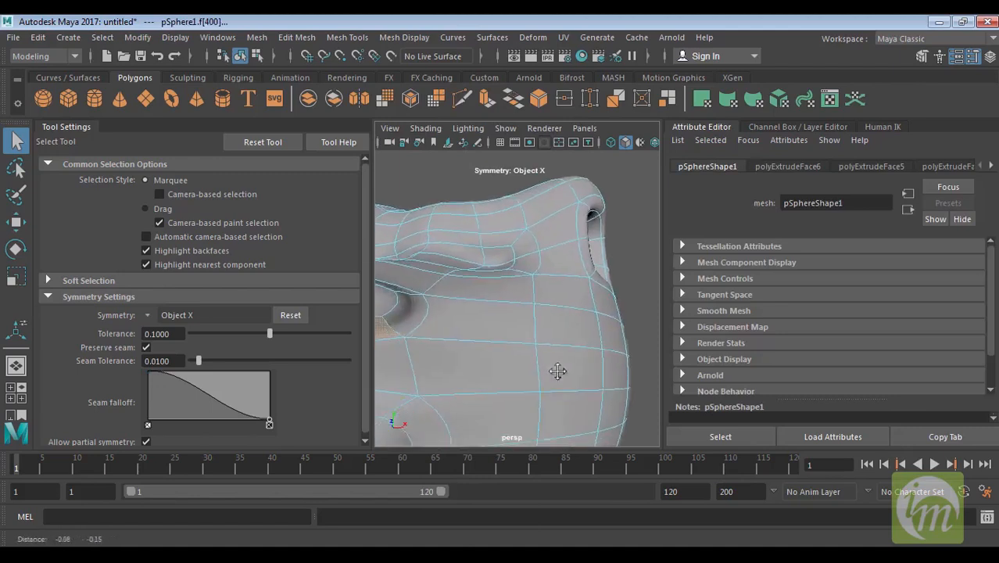
pyautogui.scroll(-5, 557, 371)
pyautogui.keyDown('alt'); pyautogui.moveTo(561, 339); pyautogui.dragTo(497, 355); pyautogui.keyUp('alt')
pyautogui.click(469, 312)
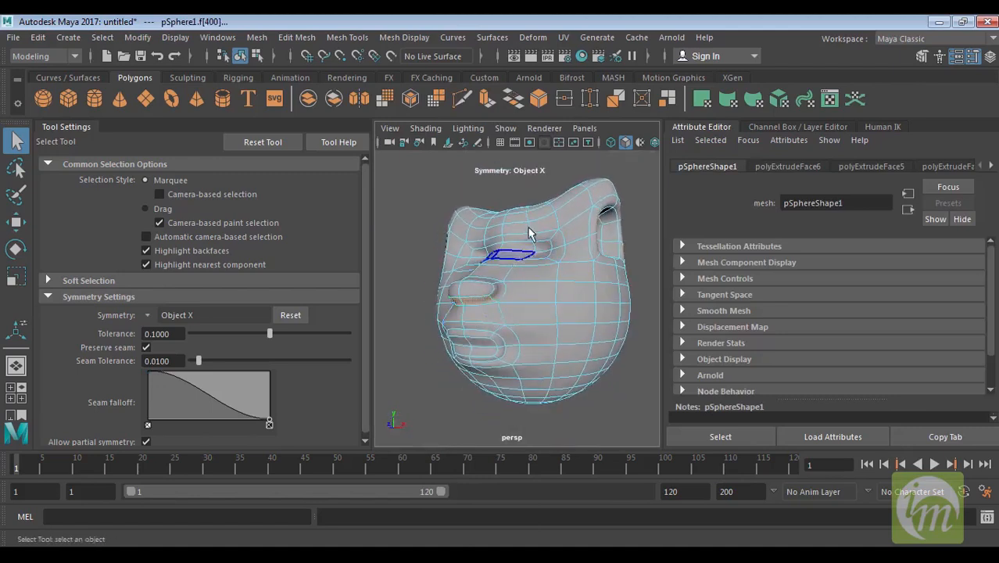
pyautogui.click(485, 101)
pyautogui.keyDown('alt'); pyautogui.moveTo(509, 285); pyautogui.dragTo(455, 301); pyautogui.keyUp('alt')
pyautogui.click(487, 102)
pyautogui.moveTo(471, 335); pyautogui.dragTo(501, 323)
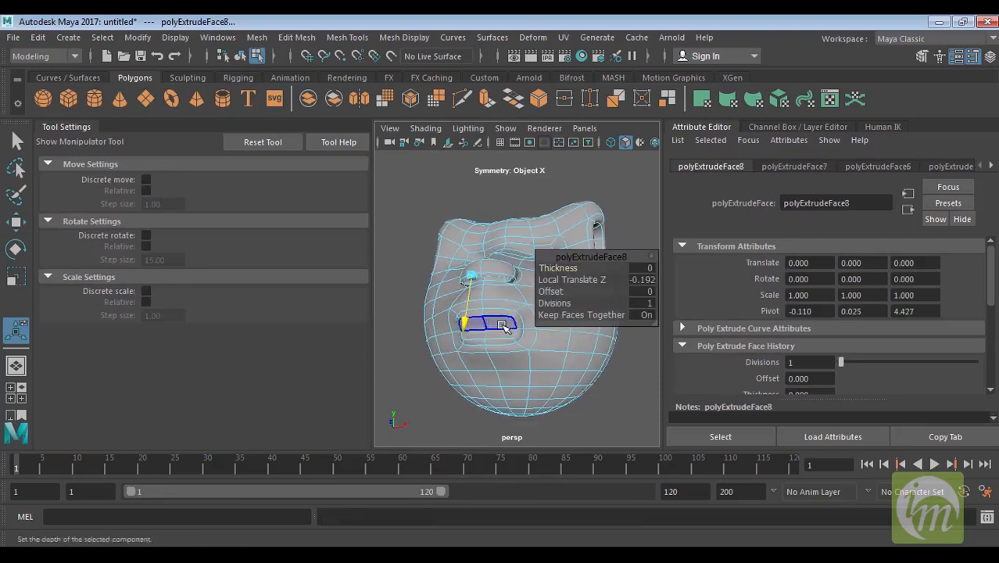
# Select the front faces of the mouth and extrude them twice more.
pyautogui.click(502, 323)
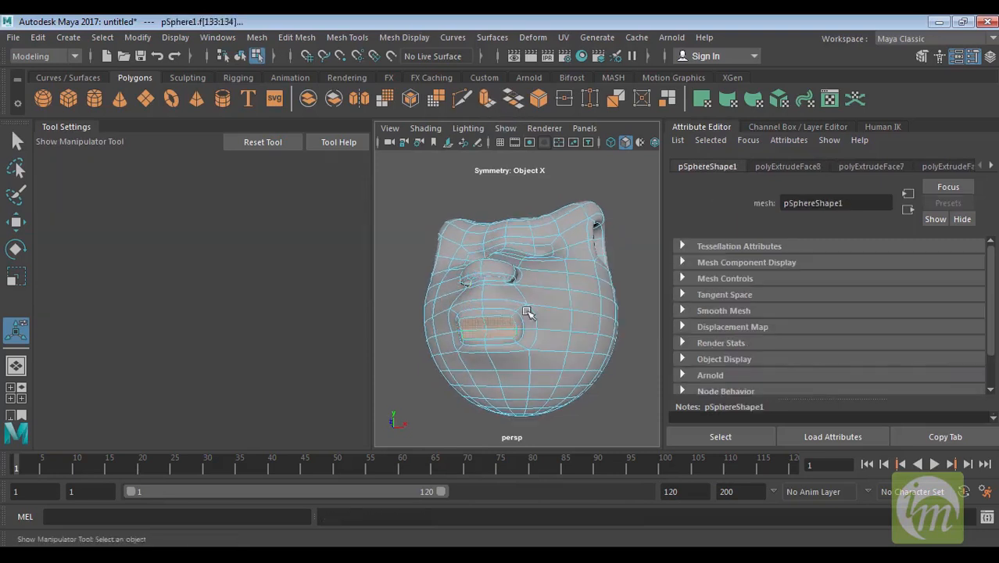
pyautogui.hotkey('ctrl', 'e')
pyautogui.moveTo(476, 338); pyautogui.dragTo(492, 297)
pyautogui.click(486, 99)
pyautogui.moveTo(442, 346); pyautogui.dragTo(609, 289)
# Return to object mode and select the head to view it from behind.
pyautogui.moveTo(613, 174); pyautogui.dragTo(642, 119, button='right')
pyautogui.click(553, 195)
pyautogui.keyDown('alt'); pyautogui.moveTo(541, 190); pyautogui.dragTo(464, 283); pyautogui.keyUp('alt')
pyautogui.click(525, 209)
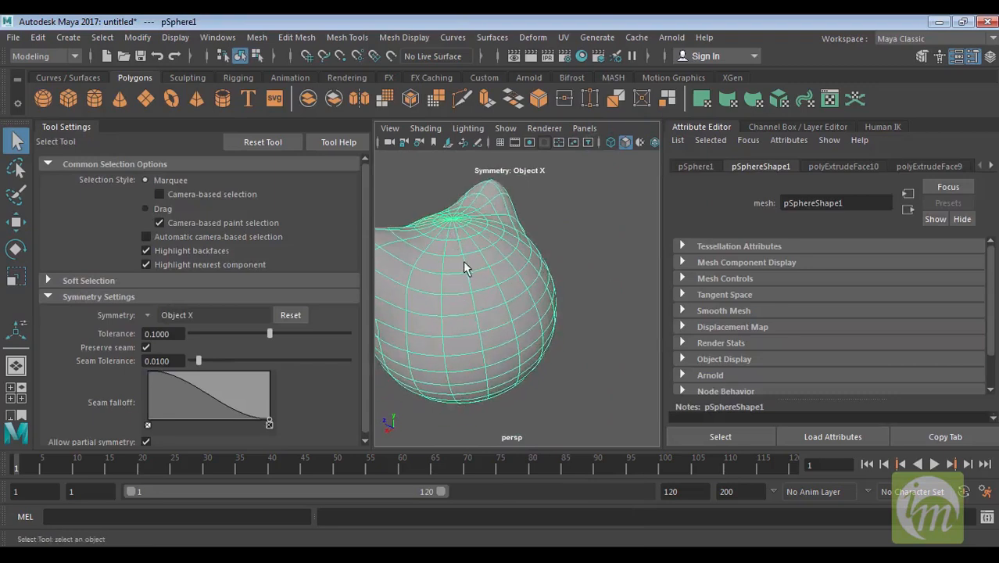
# Select the faces across the top and back of the head with the Paint Selection Tool in face mode.
pyautogui.moveTo(455, 237); pyautogui.dragTo(457, 179, button='right')
pyautogui.click(451, 235)
pyautogui.click(460, 234)
pyautogui.keyDown('alt'); pyautogui.moveTo(461, 234); pyautogui.dragTo(655, 239); pyautogui.keyUp('alt')
pyautogui.keyDown('alt'); pyautogui.moveTo(586, 275); pyautogui.dragTo(567, 263); pyautogui.keyUp('alt')
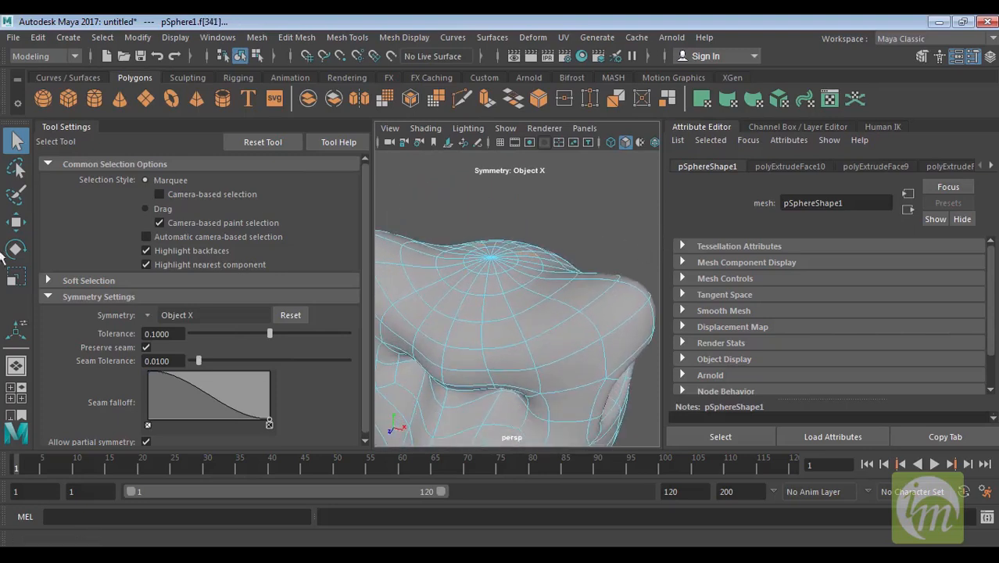
pyautogui.click(16, 194)
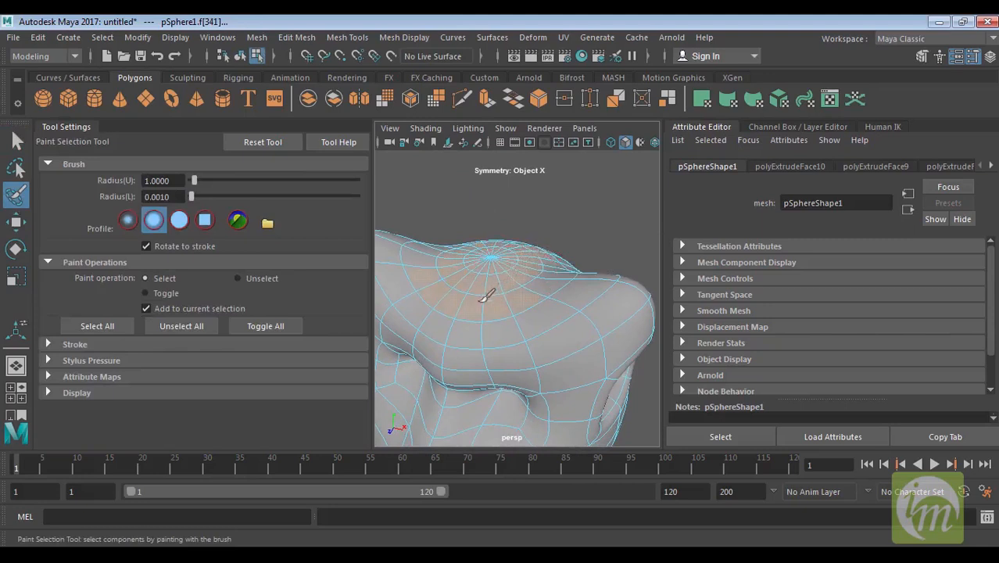
pyautogui.moveTo(564, 260)
pyautogui.keyDown('alt'); pyautogui.mouseDown()
pyautogui.moveTo(528, 275)
pyautogui.moveTo(447, 253)
pyautogui.mouseUp(); pyautogui.keyUp('alt')
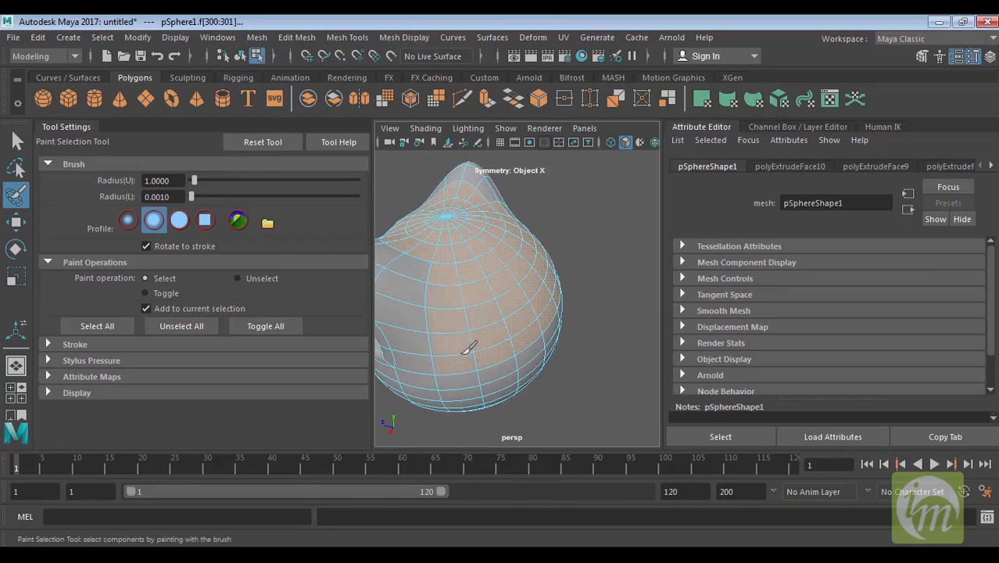
pyautogui.moveTo(431, 369); pyautogui.dragTo(513, 362)
pyautogui.keyDown('alt'); pyautogui.moveTo(600, 352); pyautogui.dragTo(544, 329); pyautogui.keyUp('alt')
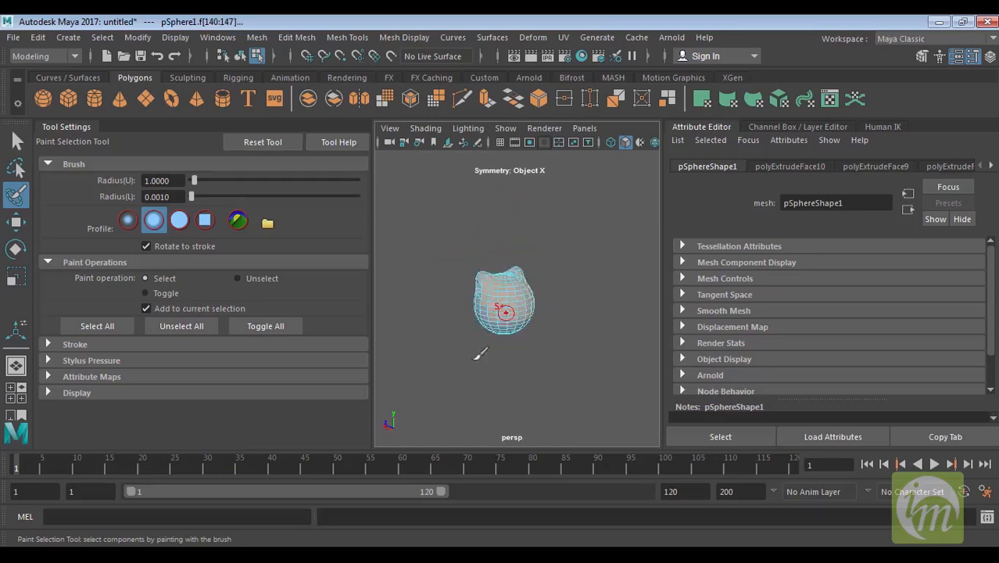
pyautogui.keyDown('alt'); pyautogui.moveTo(473, 359); pyautogui.dragTo(609, 348); pyautogui.keyUp('alt')
pyautogui.keyDown('alt'); pyautogui.moveTo(578, 330); pyautogui.dragTo(560, 386, button='right'); pyautogui.keyUp('alt')
pyautogui.keyDown('alt'); pyautogui.moveTo(561, 319); pyautogui.dragTo(553, 352); pyautogui.keyUp('alt')
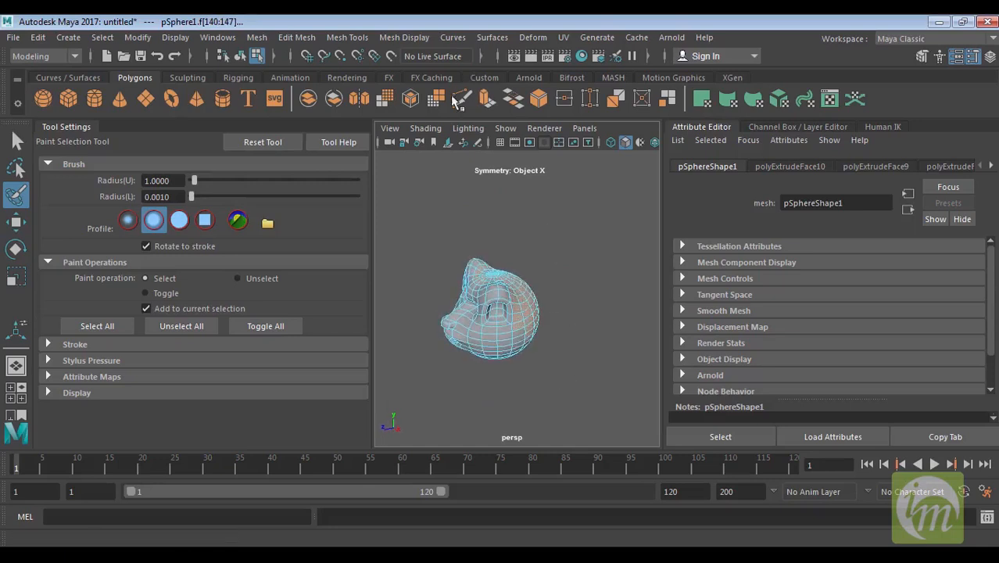
# Extrude the selected faces with Keep Faces Together off and a Local Translate Z of about 2.763 to form spiky hair.
pyautogui.click(486, 100)
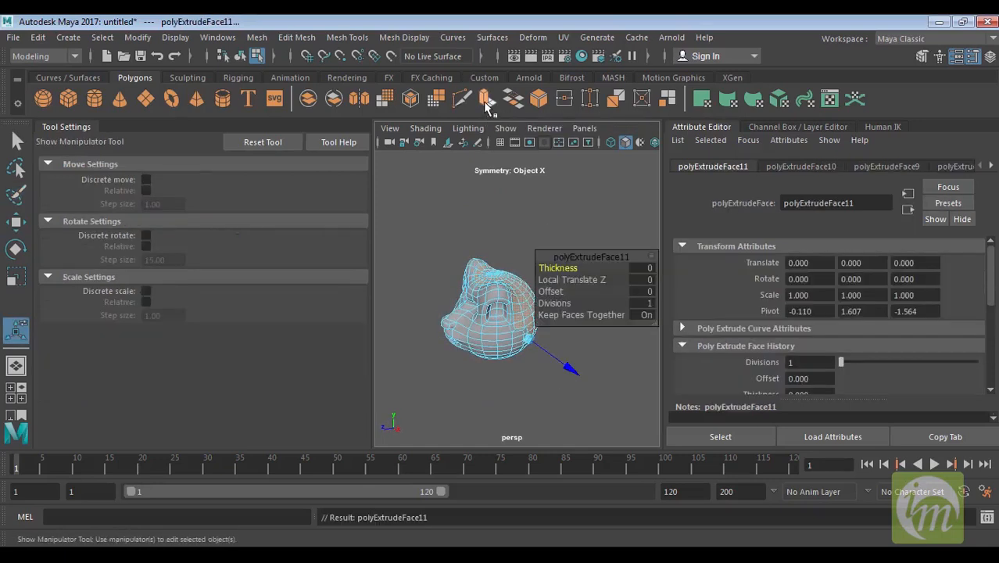
pyautogui.click(592, 315)
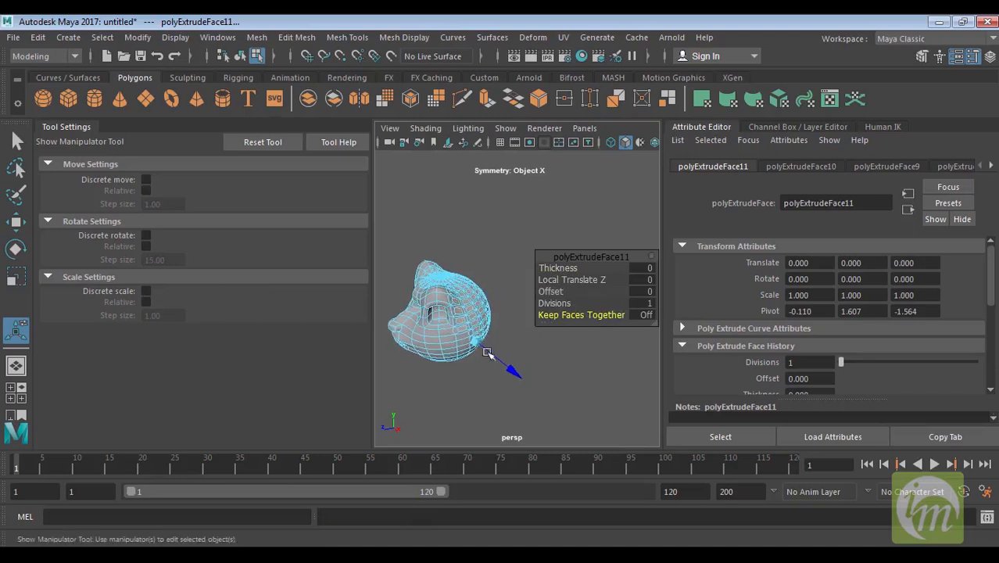
pyautogui.moveTo(508, 369); pyautogui.dragTo(531, 386)
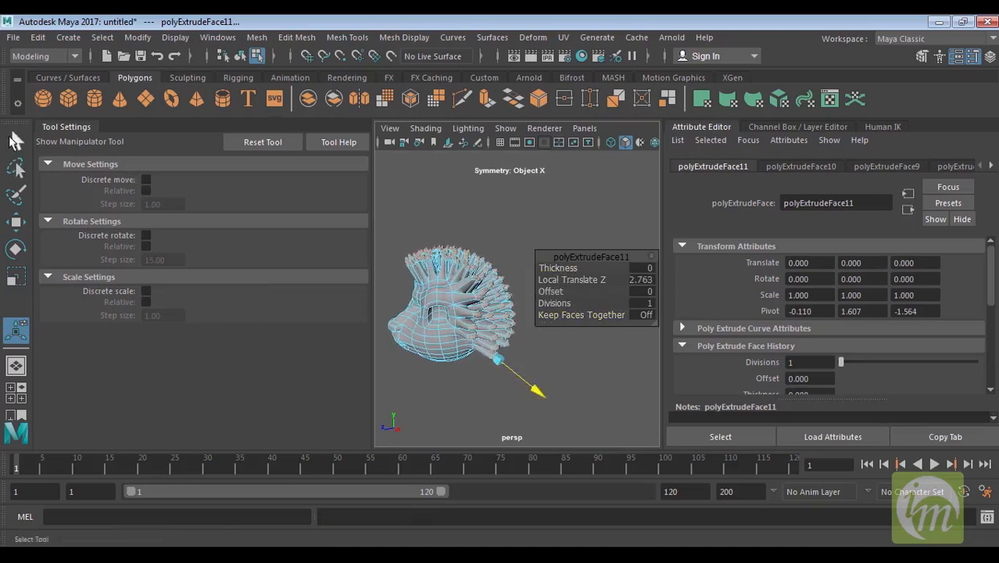
# Return to object mode and examine the spiky hair and face from several angles.
pyautogui.click(15, 140)
pyautogui.rightClick(478, 313)
pyautogui.click(550, 124)
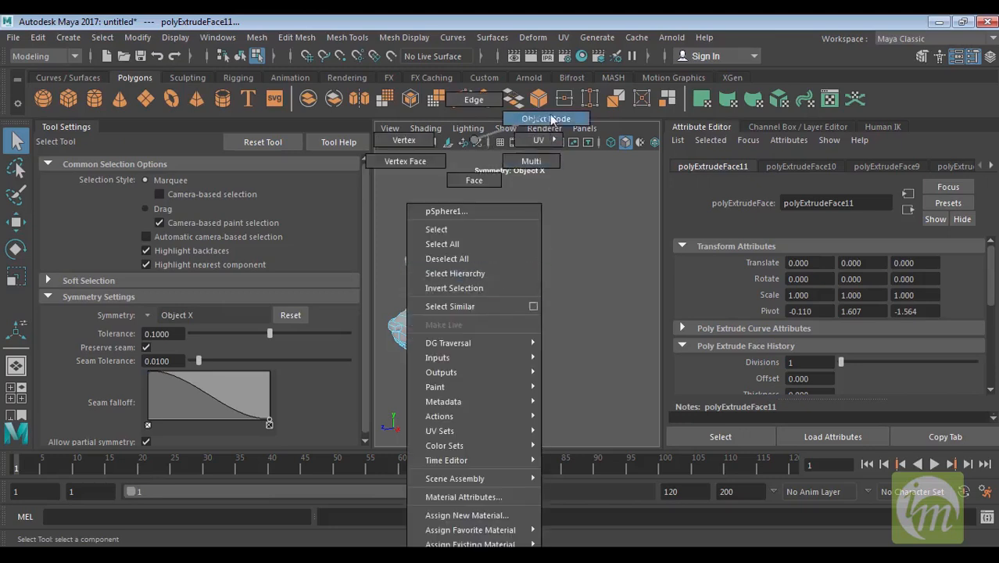
pyautogui.click(541, 326)
pyautogui.keyDown('alt'); pyautogui.moveTo(541, 326); pyautogui.dragTo(556, 368); pyautogui.keyUp('alt')
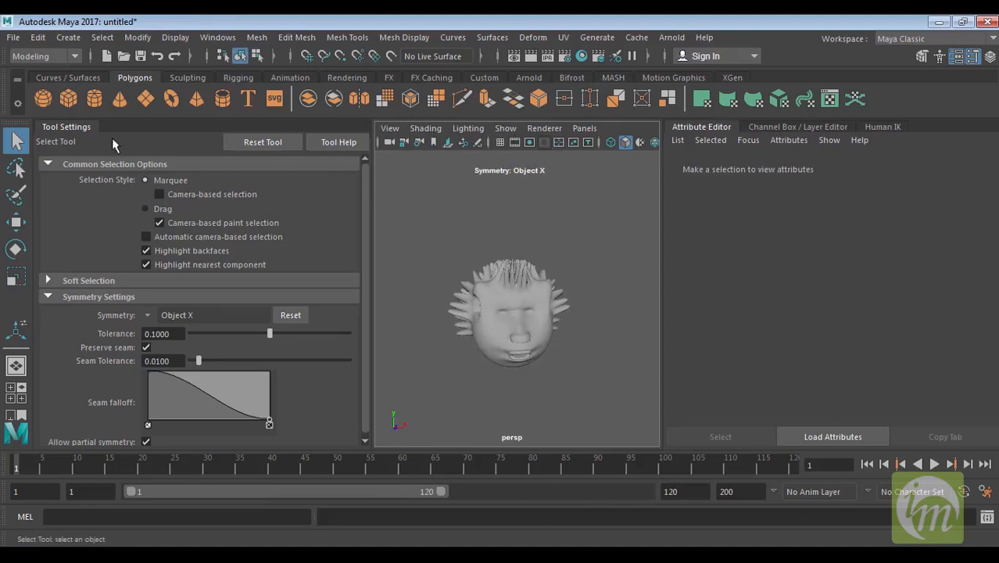
pyautogui.keyDown('alt'); pyautogui.moveTo(599, 327); pyautogui.dragTo(555, 321); pyautogui.keyUp('alt')
pyautogui.keyDown('alt'); pyautogui.moveTo(555, 321); pyautogui.dragTo(575, 381, button='right'); pyautogui.keyUp('alt')
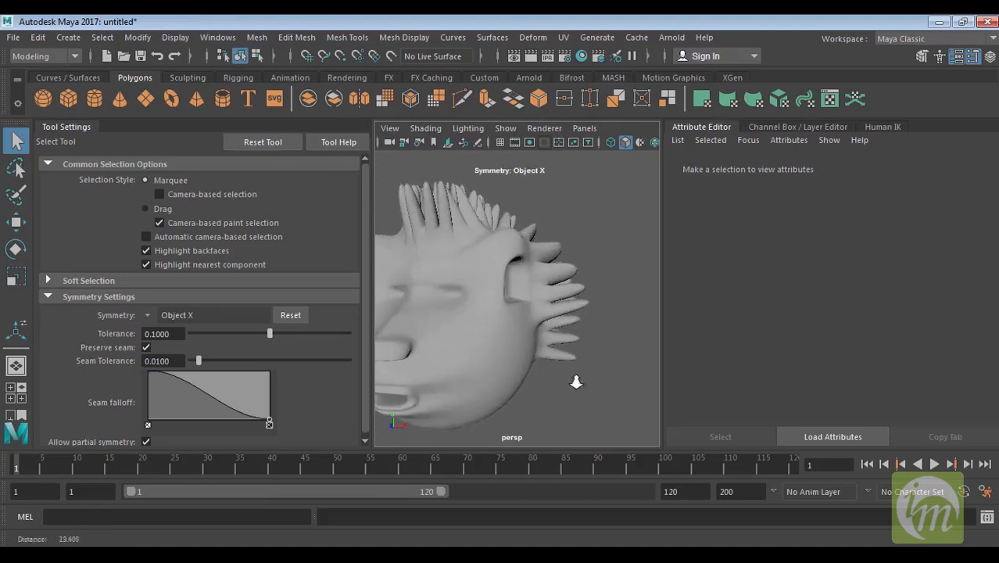
pyautogui.keyDown('alt'); pyautogui.moveTo(575, 382); pyautogui.dragTo(593, 334); pyautogui.keyUp('alt')
pyautogui.keyDown('alt'); pyautogui.moveTo(593, 335); pyautogui.dragTo(556, 328, button='right'); pyautogui.keyUp('alt')
pyautogui.moveTo(556, 328)
pyautogui.keyDown('alt'); pyautogui.mouseDown()
pyautogui.moveTo(540, 340)
pyautogui.moveTo(555, 344)
pyautogui.mouseUp(); pyautogui.keyUp('alt')
pyautogui.keyDown('alt'); pyautogui.moveTo(497, 290); pyautogui.dragTo(549, 317); pyautogui.keyUp('alt')
# Select the mirrored pair of vertices in the eye sockets and chamfer them with a width of 0.25.
pyautogui.click(550, 315)
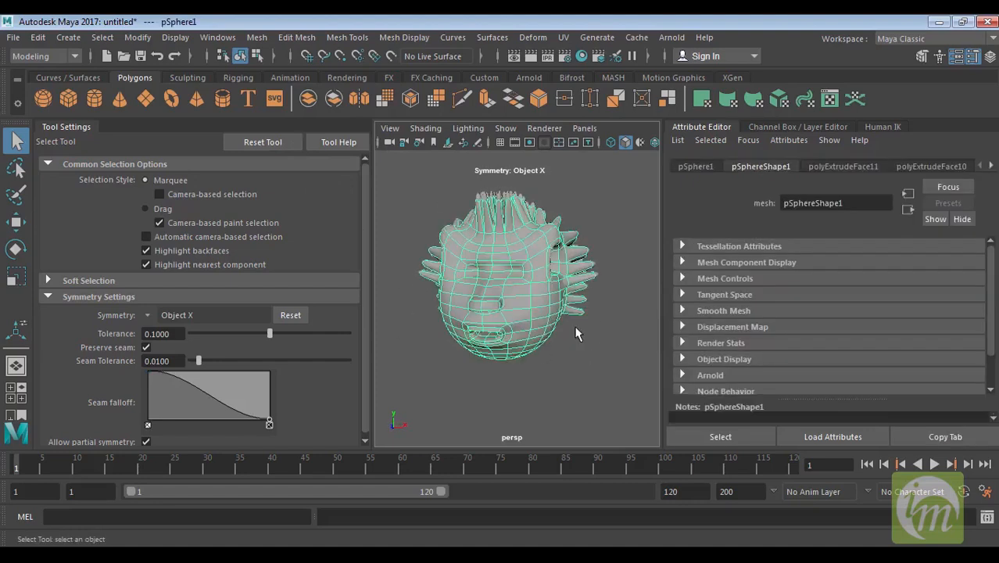
pyautogui.scroll(3, 535, 268)
pyautogui.scroll(1, 576, 318)
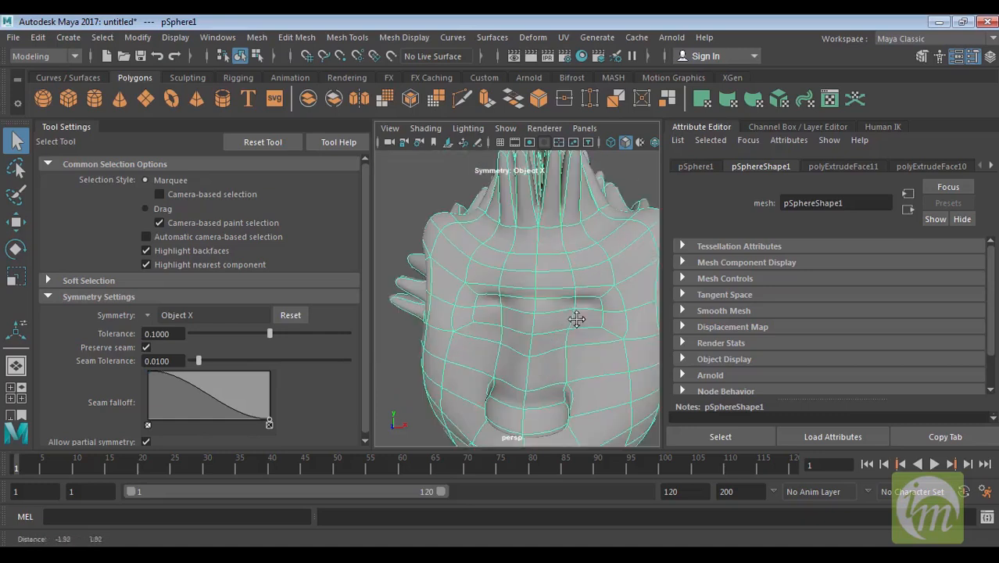
pyautogui.moveTo(579, 315); pyautogui.dragTo(579, 300, button='right')
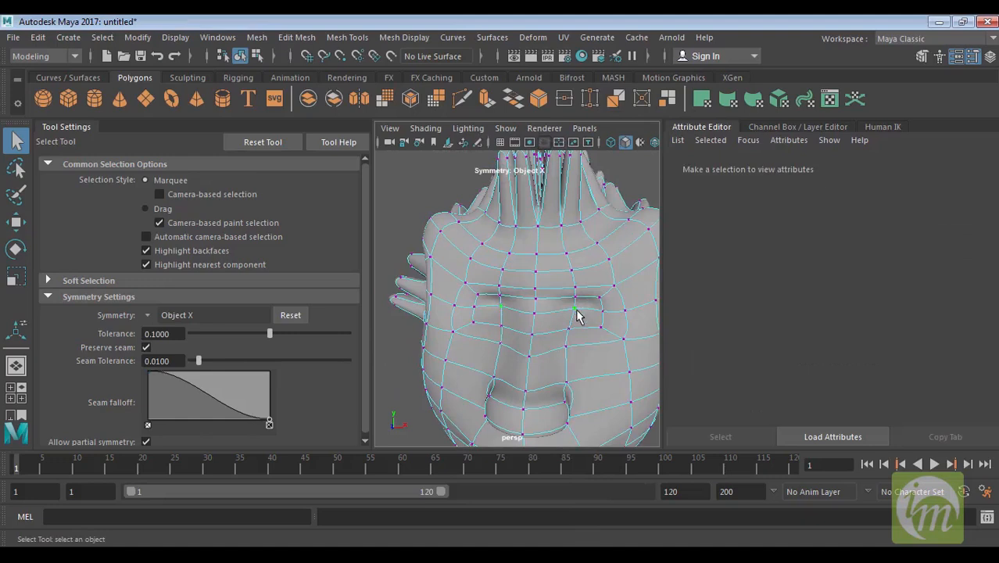
pyautogui.click(576, 315)
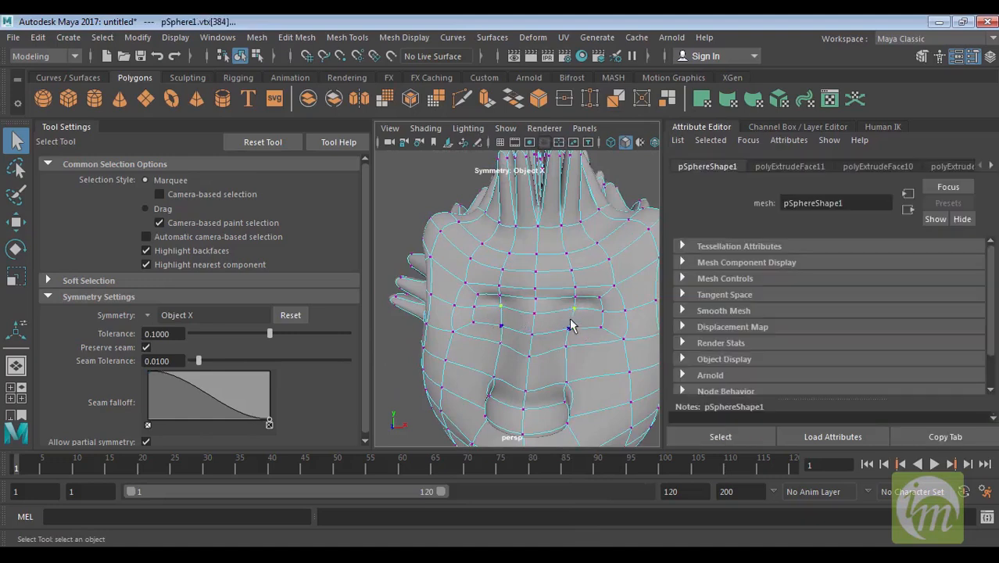
pyautogui.click(459, 39)
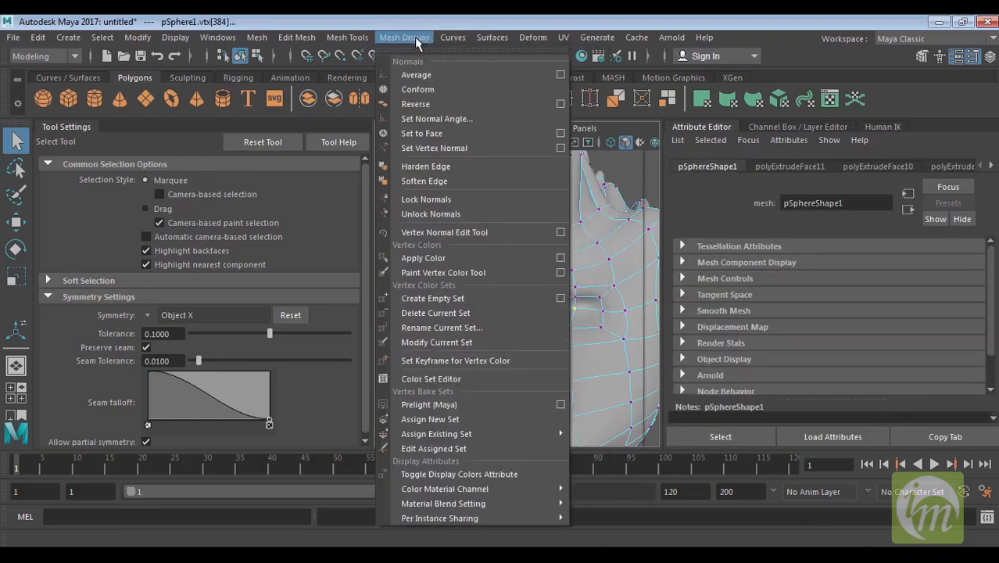
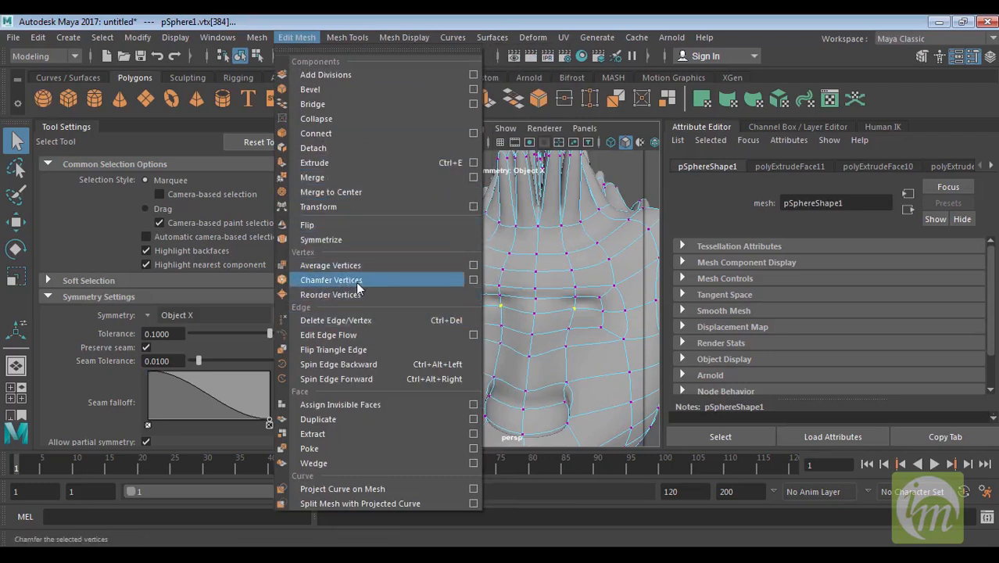
pyautogui.click(359, 282)
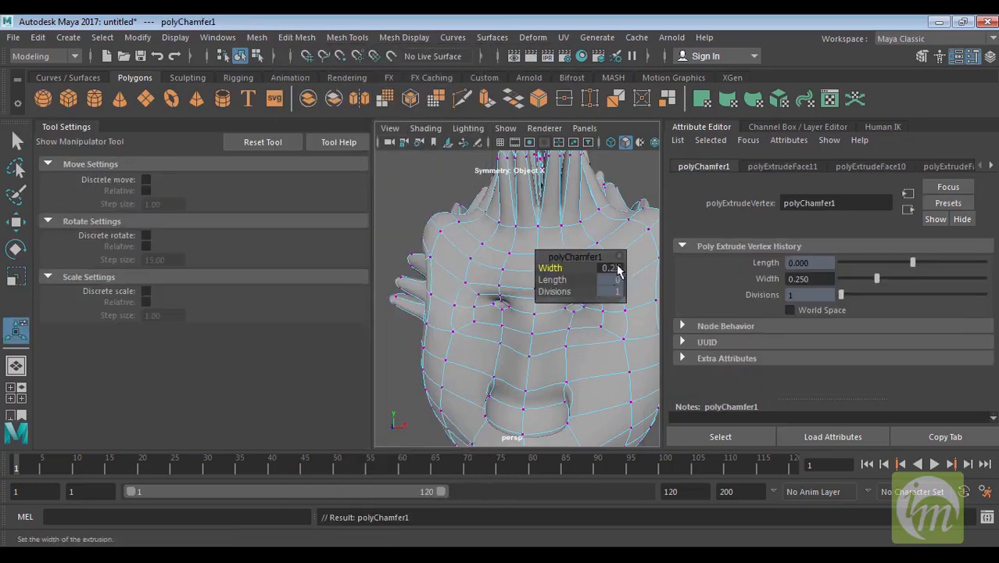
pyautogui.click(443, 177)
pyautogui.keyDown('alt'); pyautogui.moveTo(587, 323); pyautogui.dragTo(557, 308); pyautogui.keyUp('alt')
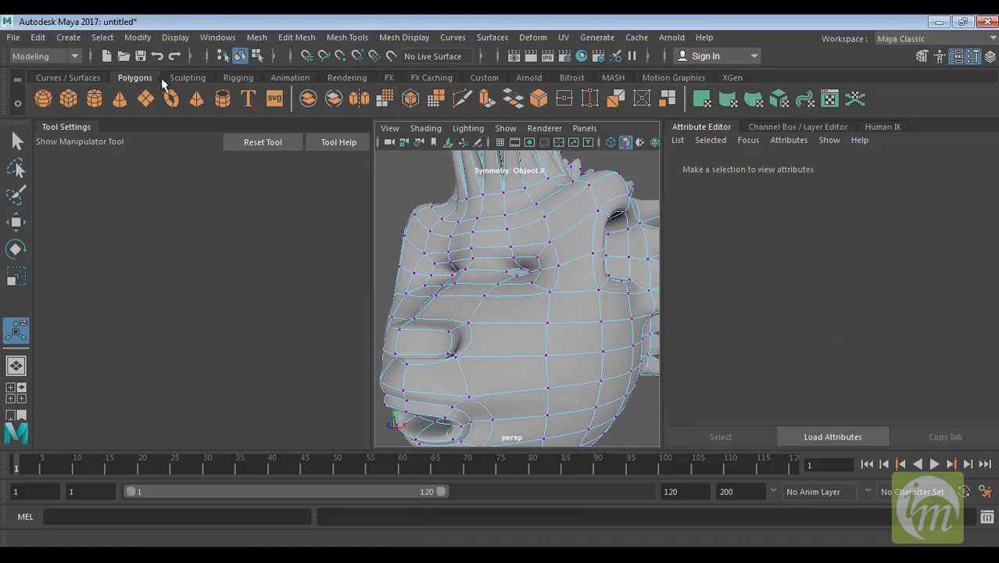
# Create a small polygon sphere over one eye opening in the front view.
pyautogui.click(43, 98)
pyautogui.press('space')
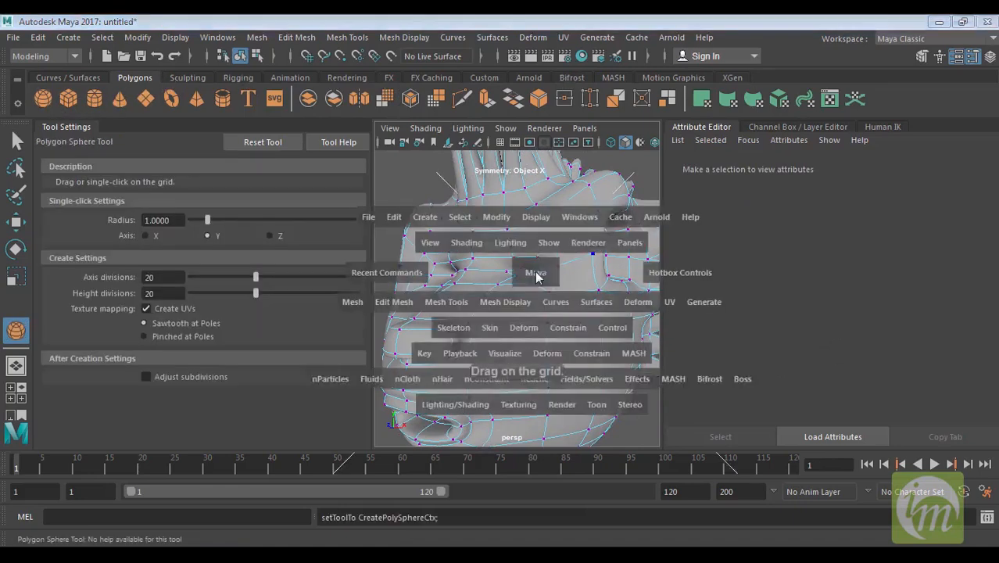
pyautogui.press('space')
pyautogui.press('space')
pyautogui.press('space')
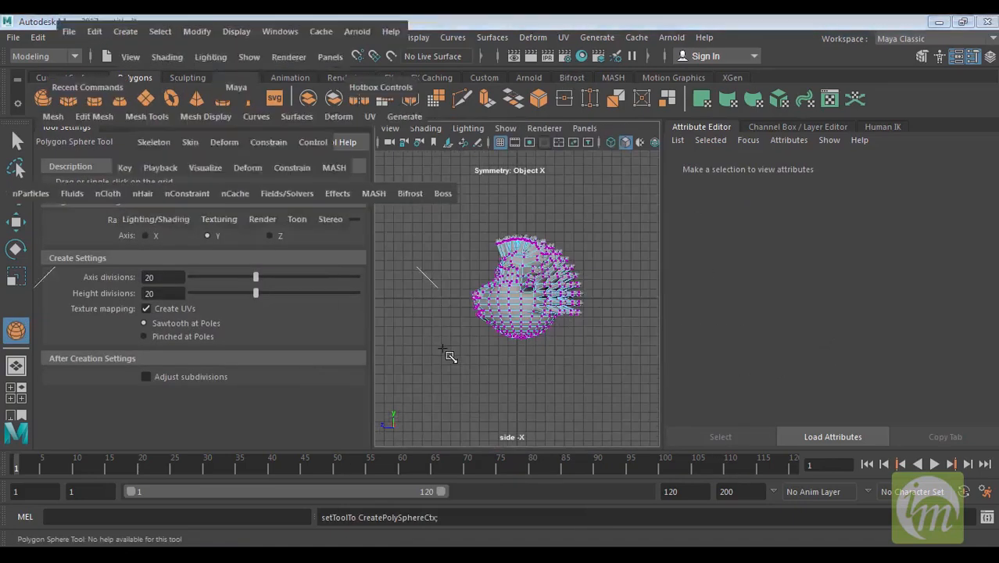
pyautogui.scroll(10, 529, 285)
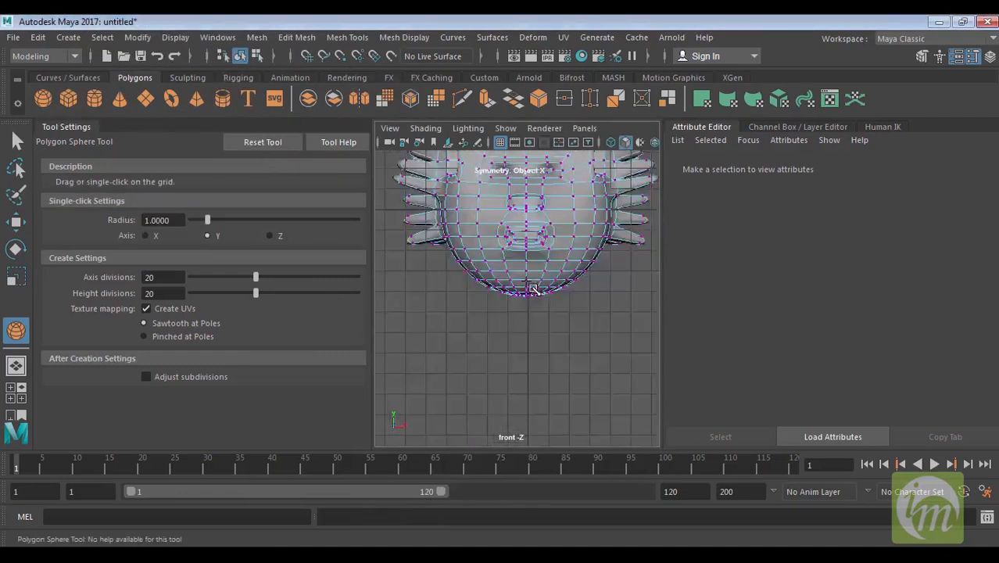
pyautogui.scroll(-9, 573, 258)
pyautogui.keyDown('alt'); pyautogui.moveTo(568, 259); pyautogui.dragTo(573, 287, button='middle'); pyautogui.keyUp('alt')
pyautogui.scroll(3, 573, 288)
pyautogui.scroll(-4, 575, 311)
pyautogui.scroll(12, 601, 289)
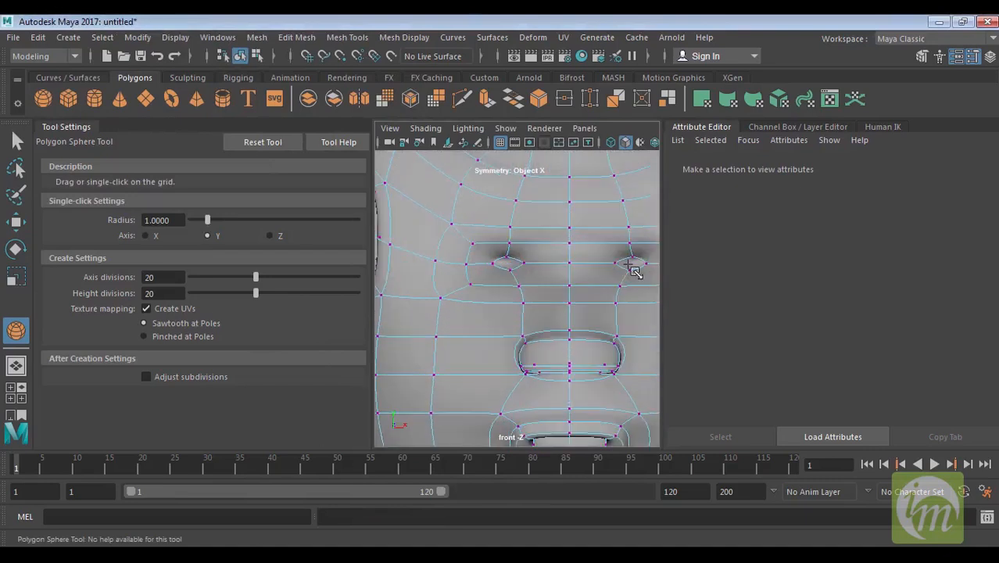
pyautogui.click(649, 285)
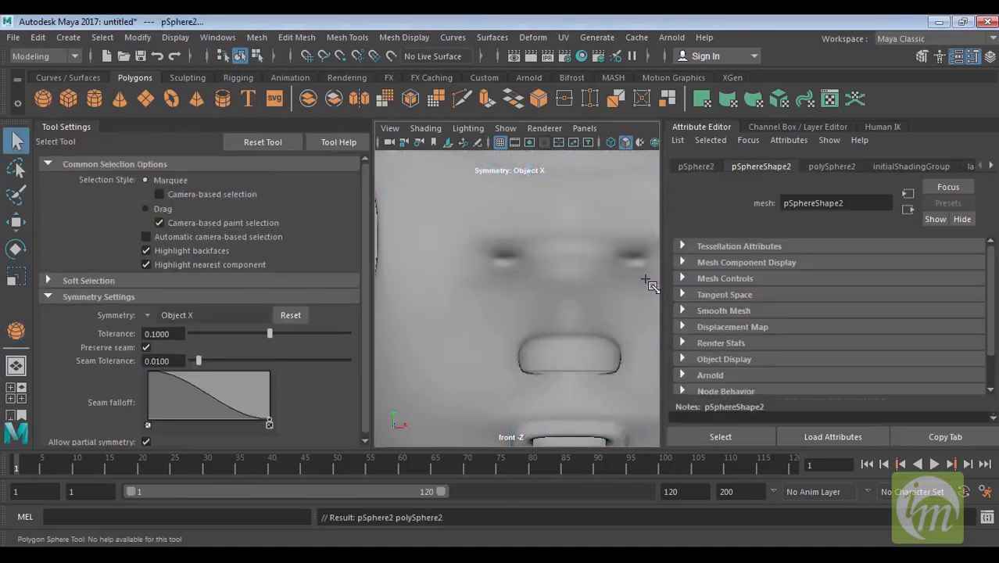
# Move the eye sphere forward along Z to the face, using wireframe display in the side view.
pyautogui.press('space')
pyautogui.press('space')
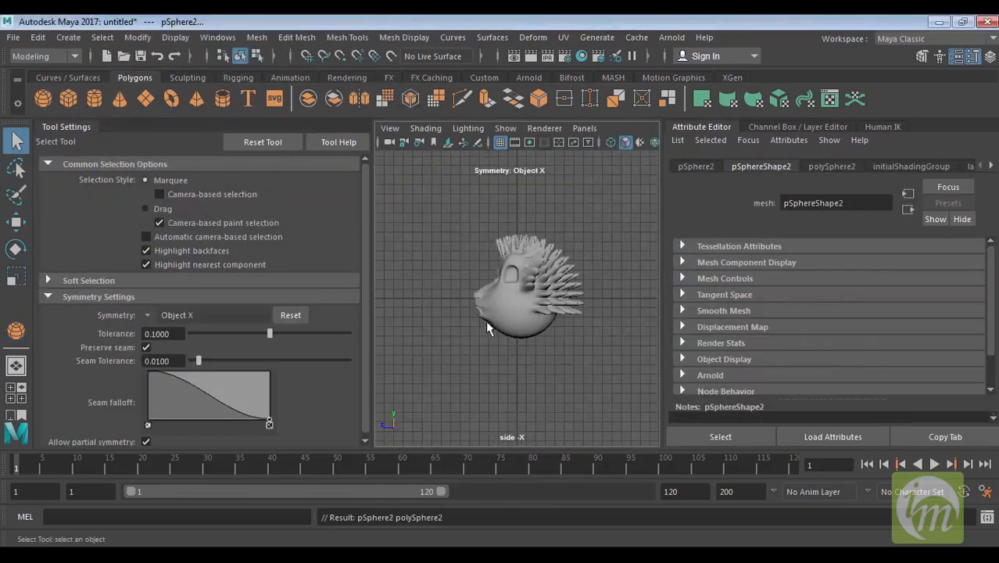
pyautogui.scroll(2, 485, 320)
pyautogui.press('4')
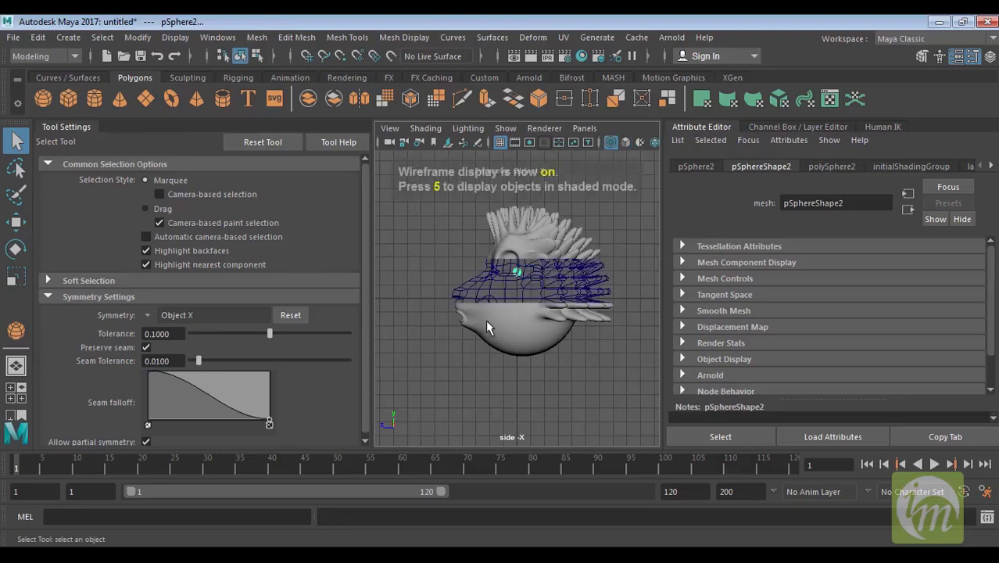
pyautogui.press('w')
pyautogui.moveTo(463, 272); pyautogui.dragTo(422, 272)
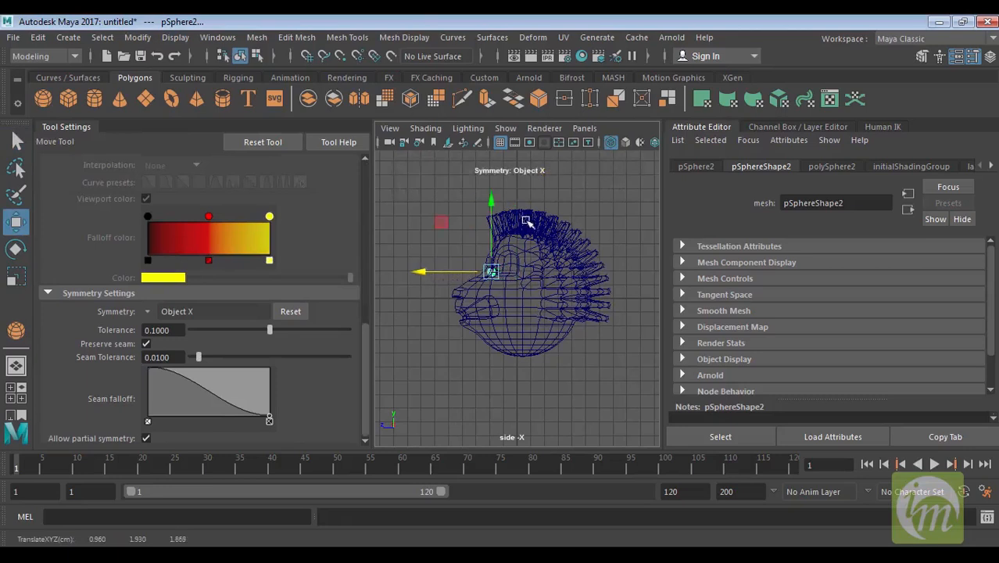
pyautogui.press('space')
pyautogui.press('space')
# Duplicate the eye sphere and move the copy into the other eye socket.
pyautogui.keyDown('alt'); pyautogui.moveTo(588, 288); pyautogui.dragTo(513, 339); pyautogui.keyUp('alt')
pyautogui.press('r')
pyautogui.hotkey('ctrl', 'd')
pyautogui.press('w')
pyautogui.click(602, 162)
# Switch the head to vertex mode and move the centre vertex at the lower edge of the nose downward.
pyautogui.rightClick(471, 326)
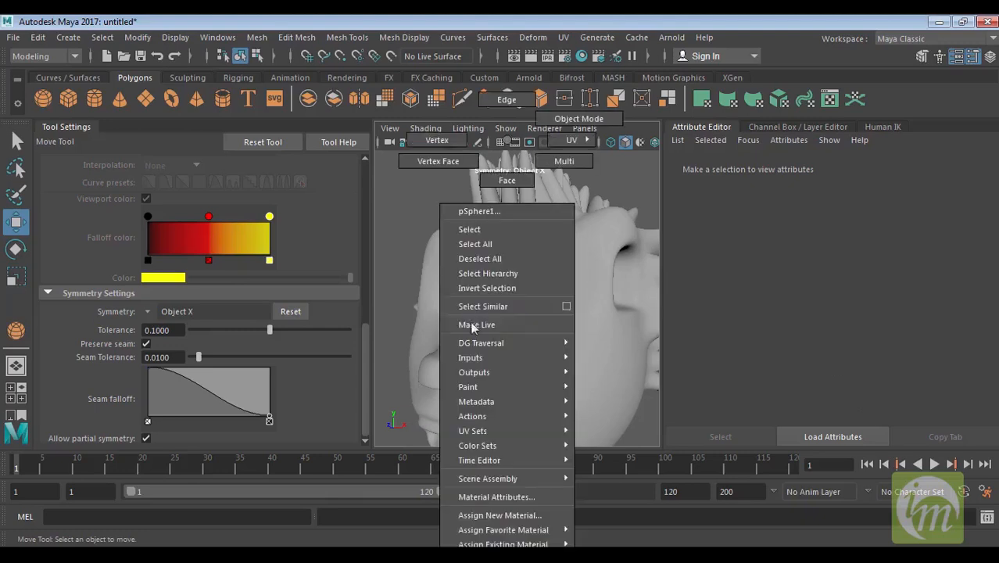
pyautogui.click(436, 141)
pyautogui.click(480, 303)
pyautogui.keyDown('alt'); pyautogui.moveTo(515, 316); pyautogui.dragTo(388, 344); pyautogui.keyUp('alt')
pyautogui.click(476, 351)
pyautogui.keyDown('alt'); pyautogui.moveTo(477, 352); pyautogui.dragTo(490, 294); pyautogui.keyUp('alt')
pyautogui.click(565, 295)
pyautogui.click(568, 329)
pyautogui.click(489, 273)
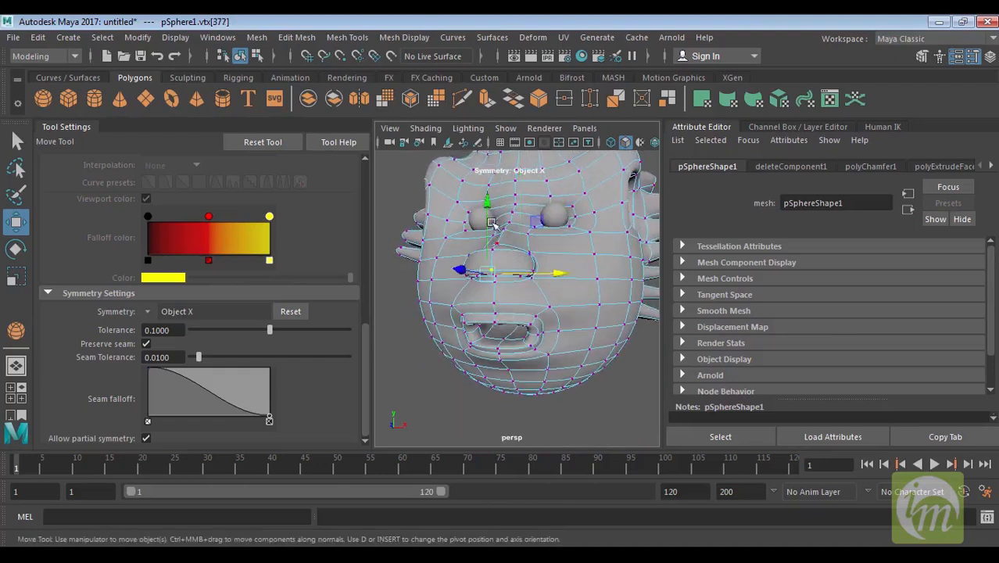
pyautogui.moveTo(489, 205); pyautogui.dragTo(490, 235)
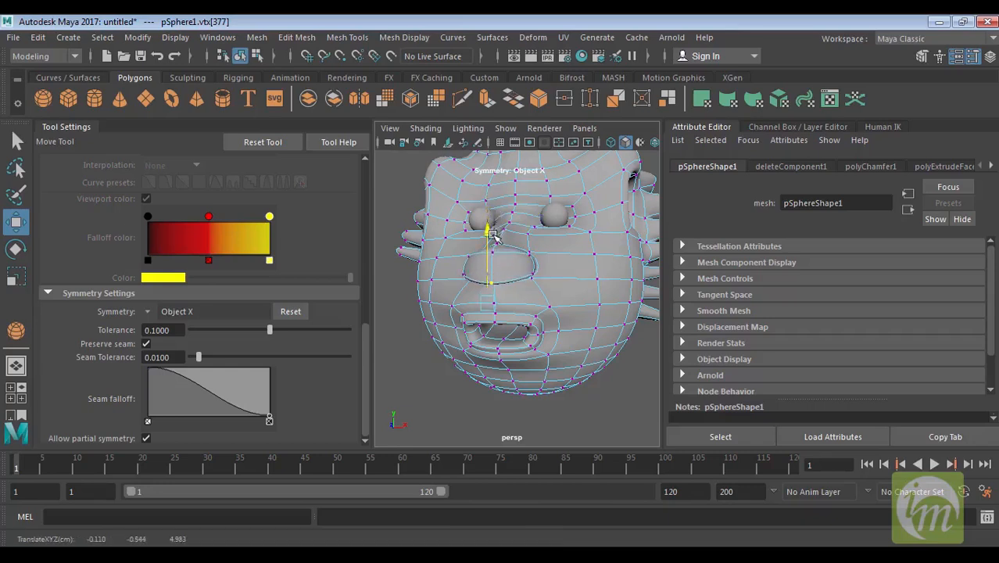
pyautogui.scroll(5, 538, 272)
pyautogui.scroll(-5, 539, 274)
# Select the faces around the bottom pole of the head with the Paint Selection Tool in face mode.
pyautogui.moveTo(559, 140); pyautogui.dragTo(629, 129, button='right')
pyautogui.keyDown('alt'); pyautogui.moveTo(500, 336); pyautogui.dragTo(569, 297); pyautogui.keyUp('alt')
pyautogui.click(522, 335)
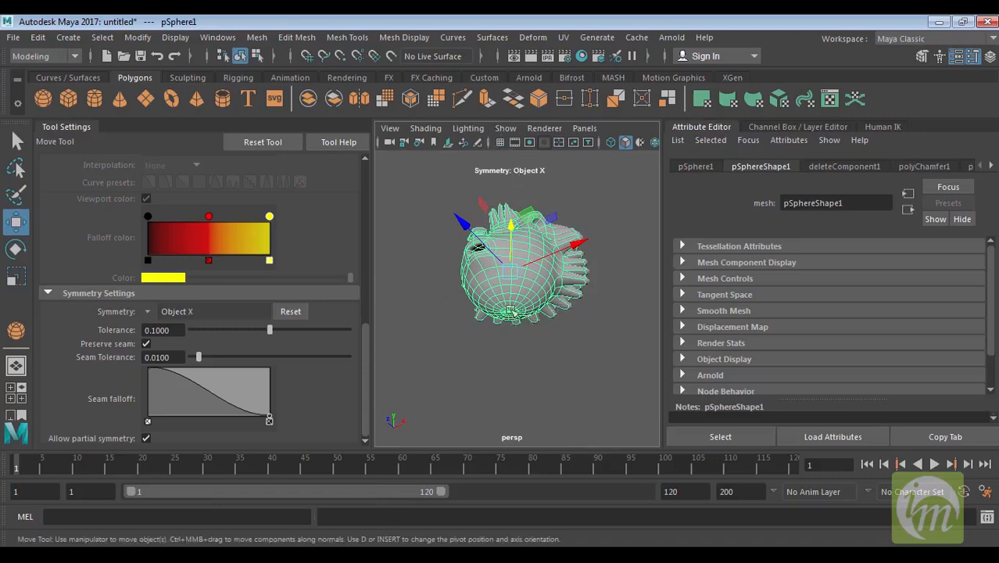
pyautogui.moveTo(516, 140)
pyautogui.mouseDown(button='right')
pyautogui.moveTo(517, 202)
pyautogui.moveTo(520, 181)
pyautogui.mouseUp(button='right')
pyautogui.click(16, 194)
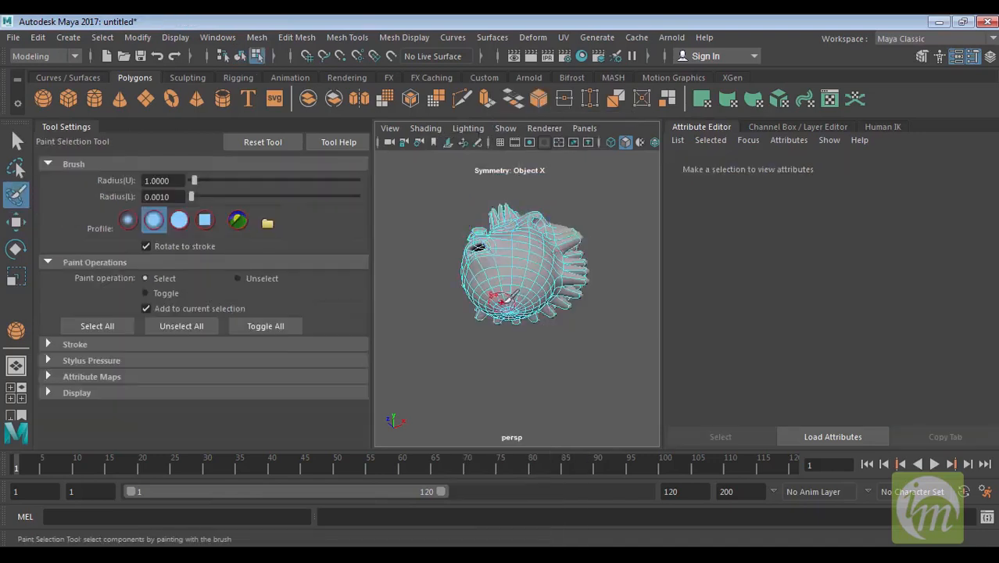
pyautogui.moveTo(515, 315)
pyautogui.mouseDown()
pyautogui.moveTo(529, 295)
pyautogui.moveTo(534, 314)
pyautogui.moveTo(547, 269)
pyautogui.moveTo(529, 288)
pyautogui.mouseUp()
pyautogui.keyDown('alt'); pyautogui.moveTo(529, 289); pyautogui.dragTo(552, 350); pyautogui.keyUp('alt')
pyautogui.keyDown('alt'); pyautogui.moveTo(551, 350); pyautogui.dragTo(556, 303, button='middle'); pyautogui.keyUp('alt')
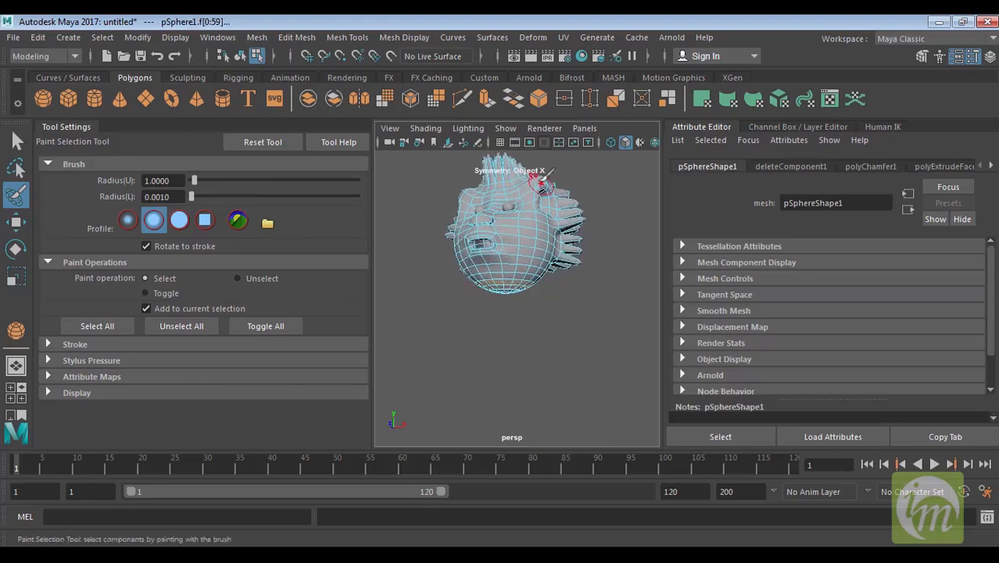
# Extrude the selected bottom faces downward to form a neck and delete its end faces.
pyautogui.hotkey('ctrl', 'e')
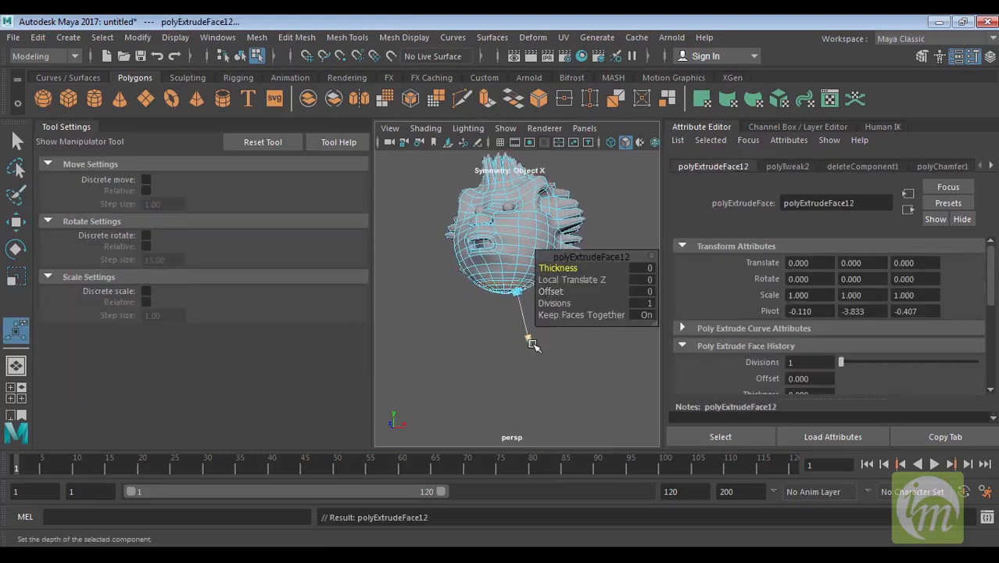
pyautogui.moveTo(530, 344); pyautogui.dragTo(532, 380)
pyautogui.keyDown('alt'); pyautogui.moveTo(490, 352); pyautogui.dragTo(513, 388); pyautogui.keyUp('alt')
pyautogui.press('Delete')
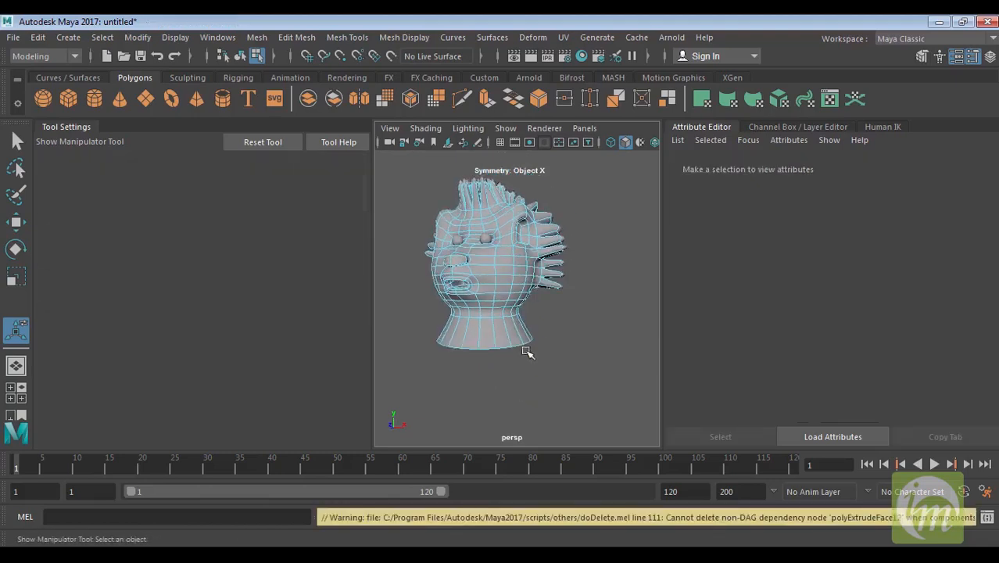
# Return the head mesh to object mode and inspect the finished character from the front, side and back.
pyautogui.keyDown('alt'); pyautogui.moveTo(528, 353); pyautogui.dragTo(584, 348); pyautogui.keyUp('alt')
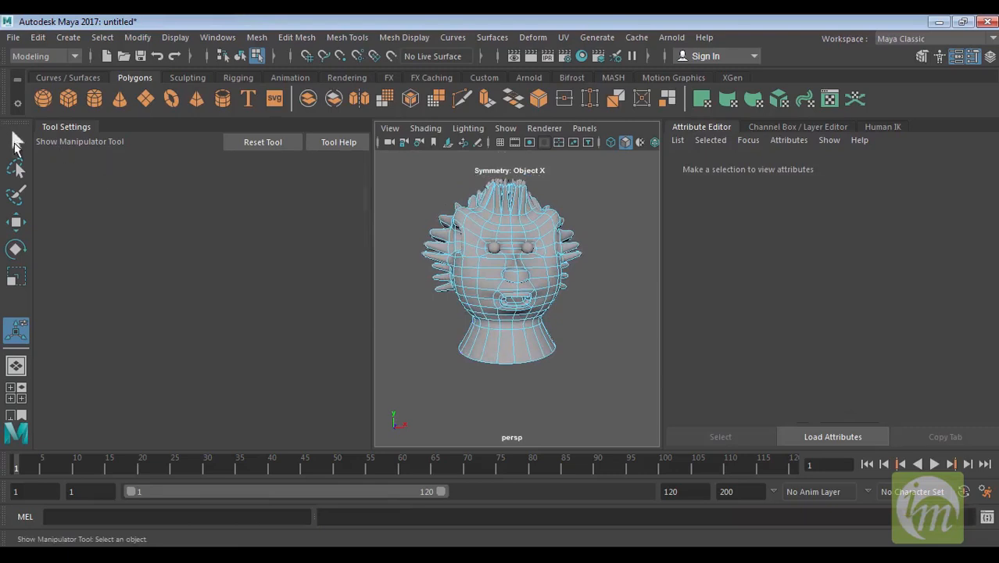
pyautogui.click(17, 143)
pyautogui.moveTo(547, 195); pyautogui.dragTo(602, 152, button='right')
pyautogui.keyDown('alt'); pyautogui.moveTo(591, 265); pyautogui.dragTo(521, 293); pyautogui.keyUp('alt')
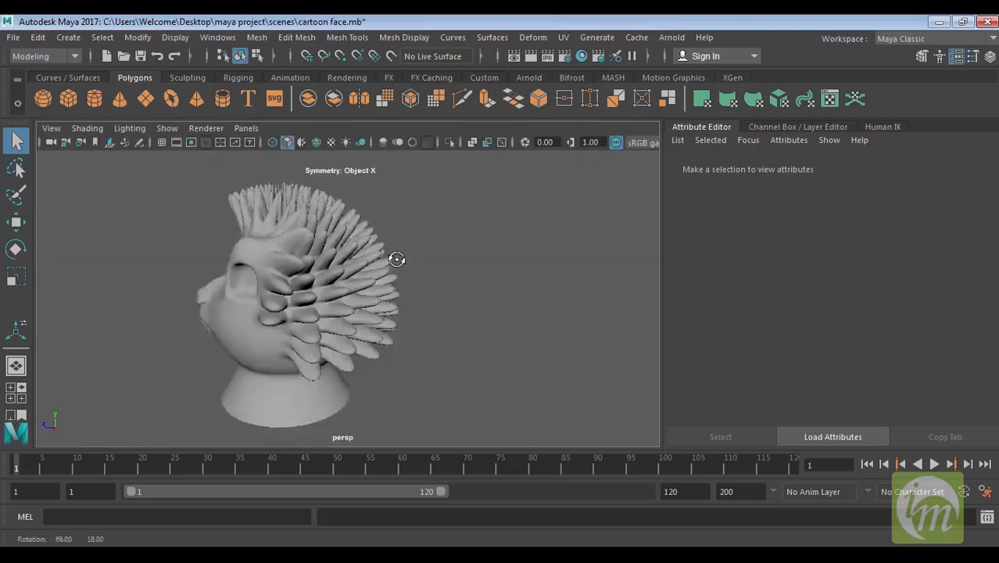
pyautogui.keyDown('alt'); pyautogui.moveTo(397, 258); pyautogui.dragTo(451, 302); pyautogui.keyUp('alt')
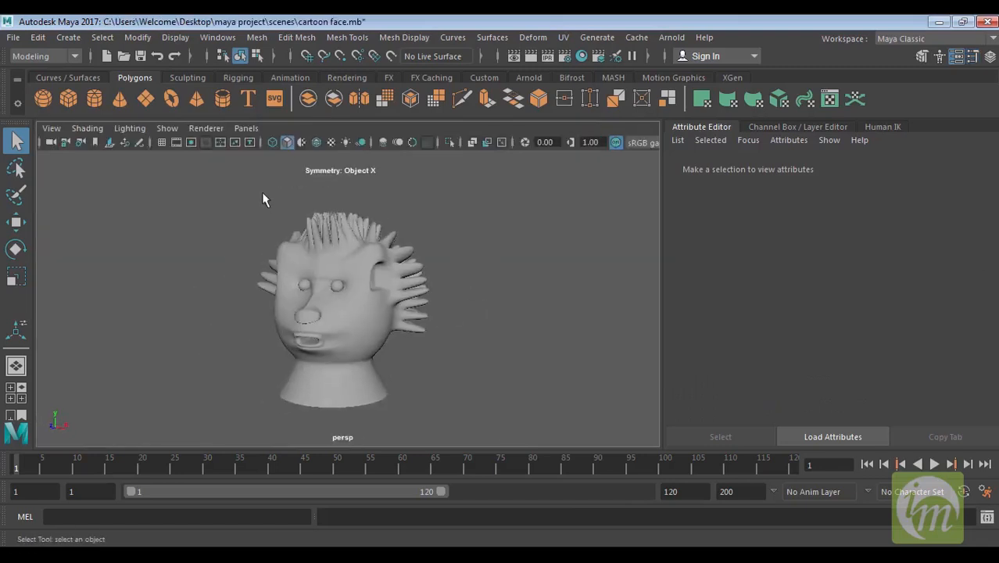
# Create a new empty scene and turn on the grid in the perspective view.
pyautogui.click(106, 56)
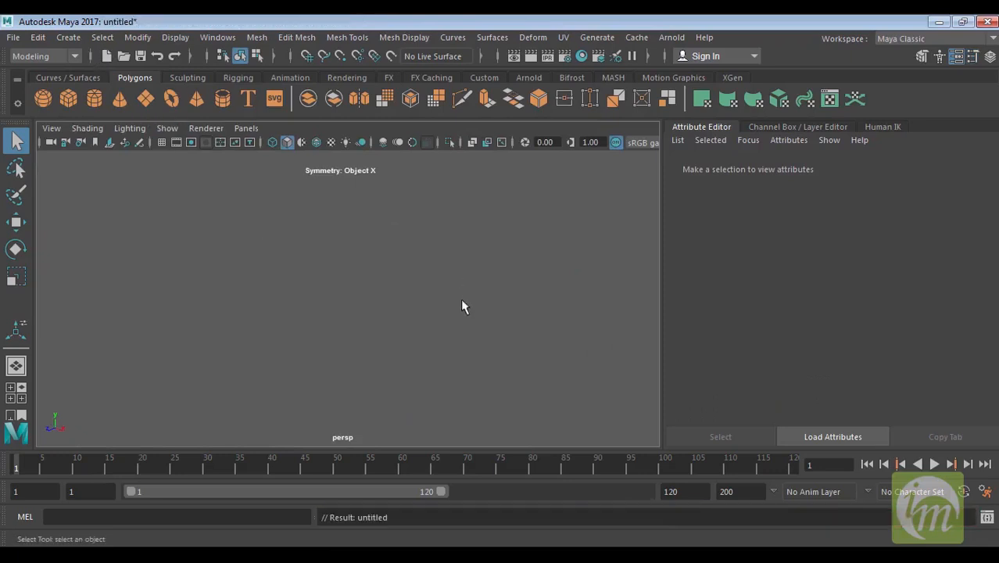
pyautogui.click(161, 142)
pyautogui.keyDown('alt'); pyautogui.moveTo(386, 358); pyautogui.dragTo(429, 342); pyautogui.keyUp('alt')
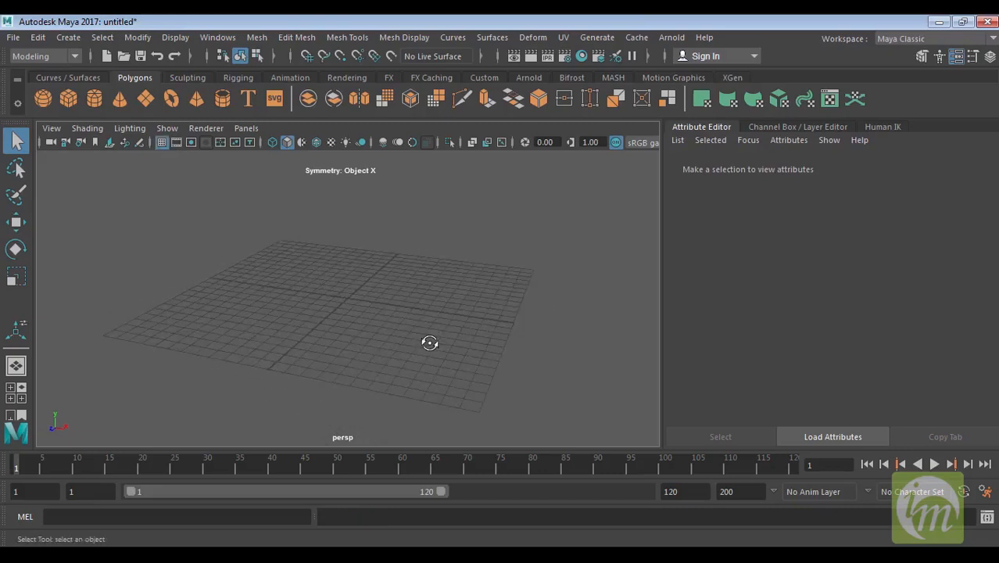
# Draw a small polygon cube near the front part of the grid.
pyautogui.click(67, 105)
pyautogui.moveTo(356, 346); pyautogui.dragTo(374, 319)
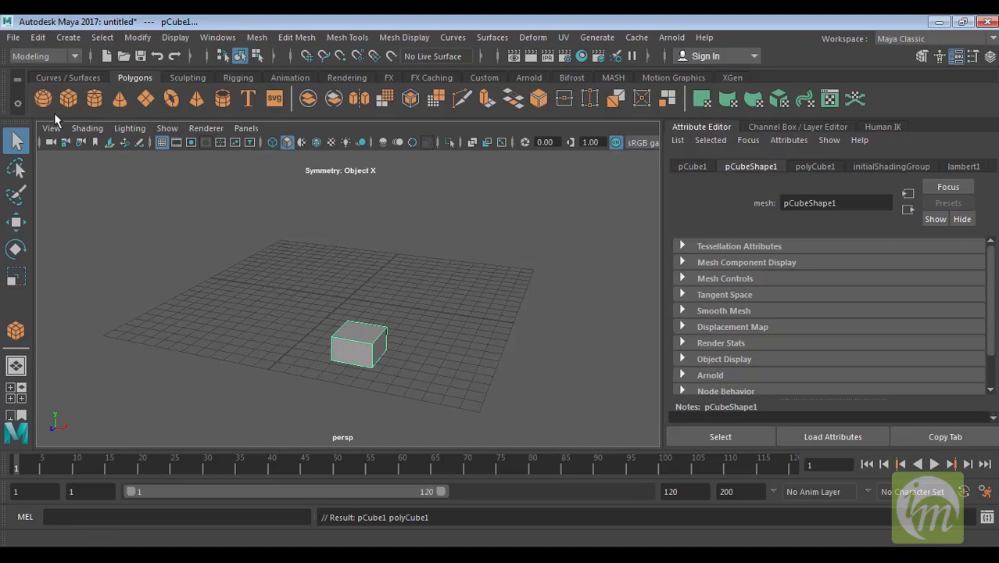
pyautogui.keyDown('alt'); pyautogui.moveTo(425, 296); pyautogui.dragTo(381, 294); pyautogui.keyUp('alt')
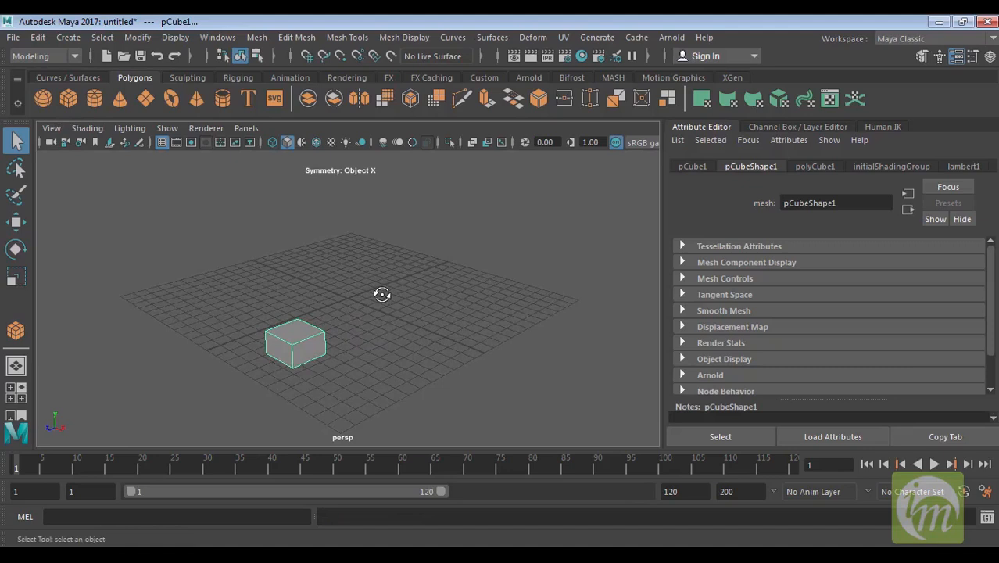
# Start the EP Curve Tool and check its curve degree and knot spacing settings.
pyautogui.click(70, 79)
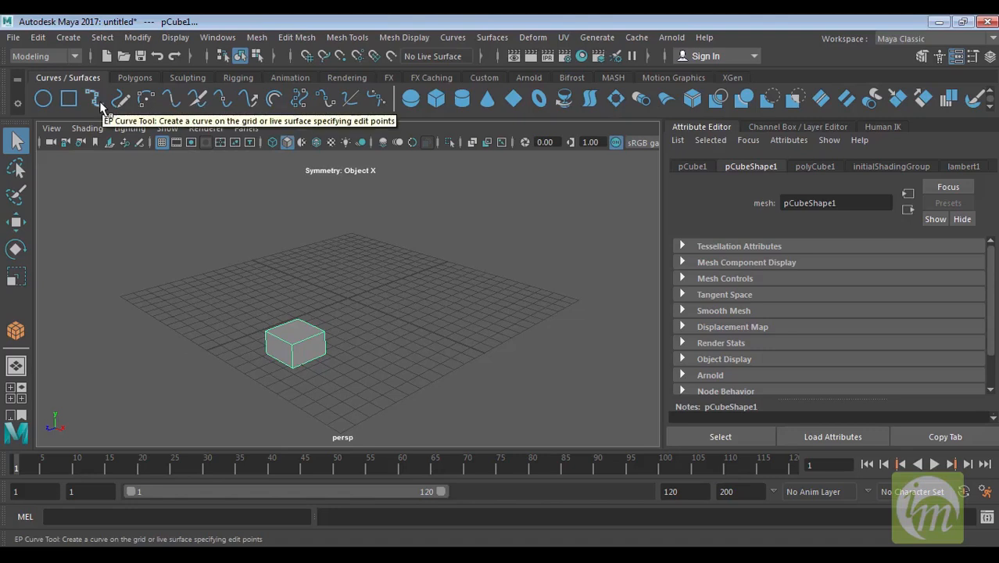
pyautogui.click(93, 98)
pyautogui.keyDown('alt'); pyautogui.moveTo(393, 232); pyautogui.dragTo(235, 219); pyautogui.keyUp('alt')
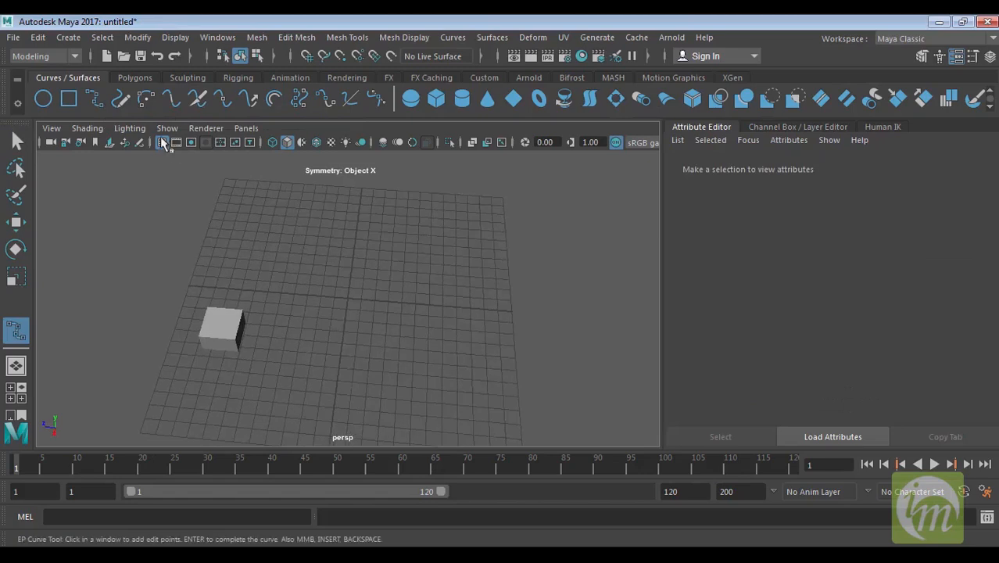
pyautogui.doubleClick(93, 99)
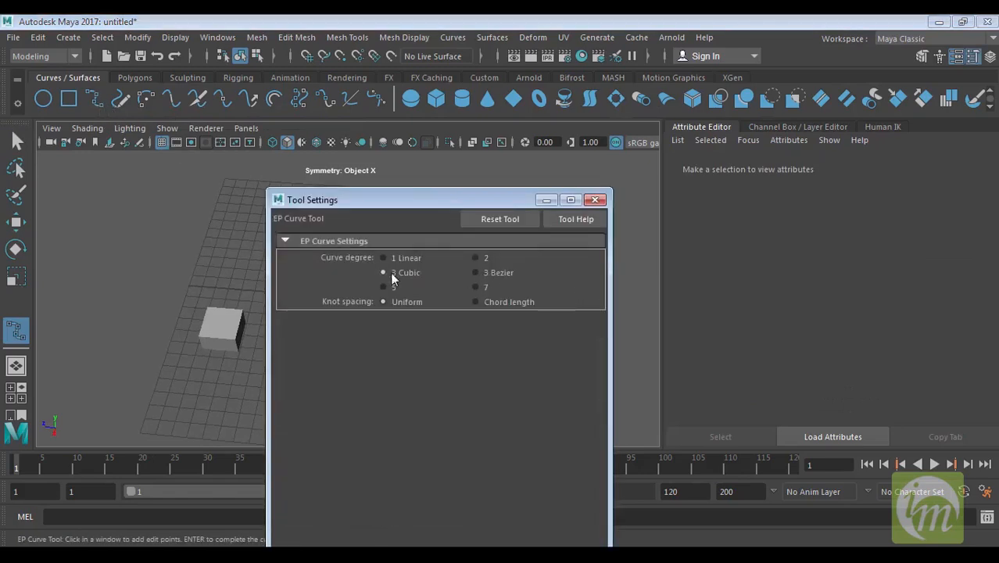
pyautogui.click(595, 200)
pyautogui.keyDown('alt'); pyautogui.moveTo(432, 282); pyautogui.dragTo(483, 251); pyautogui.keyUp('alt')
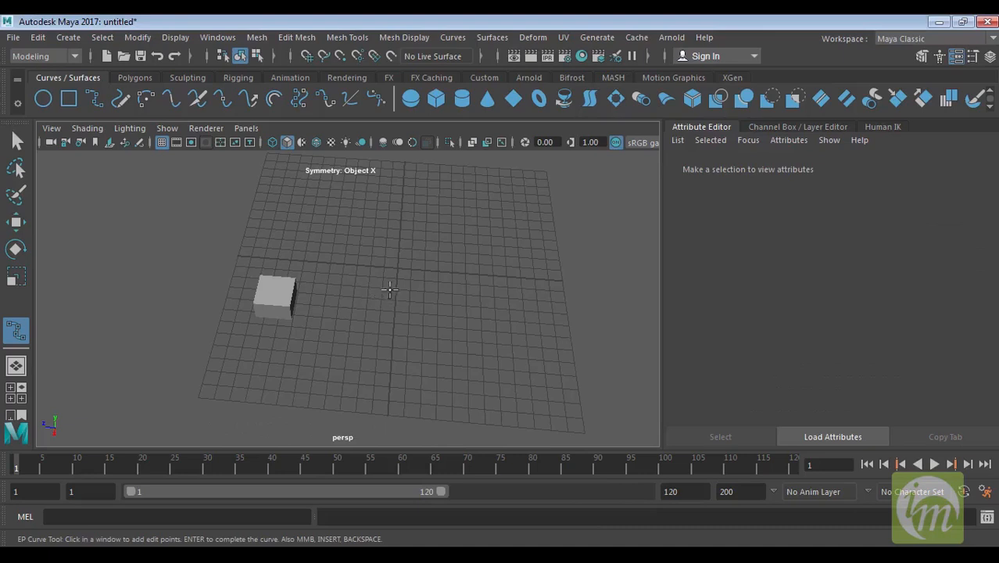
# Draw a cubic EP curve with three spans on the grid plane, starting at the cube and bending away from it toward positive X.
pyautogui.press('space')
pyautogui.press('space')
pyautogui.keyDown('alt'); pyautogui.moveTo(305, 252); pyautogui.dragTo(458, 246, button='middle'); pyautogui.keyUp('alt')
pyautogui.scroll(-3, 412, 378)
pyautogui.click(402, 344)
pyautogui.moveTo(423, 290); pyautogui.dragTo(407, 277)
pyautogui.moveTo(458, 241); pyautogui.dragTo(512, 185)
pyautogui.press('space')
pyautogui.press('space')
pyautogui.keyDown('alt'); pyautogui.moveTo(501, 328); pyautogui.dragTo(385, 339); pyautogui.keyUp('alt')
pyautogui.press('q')
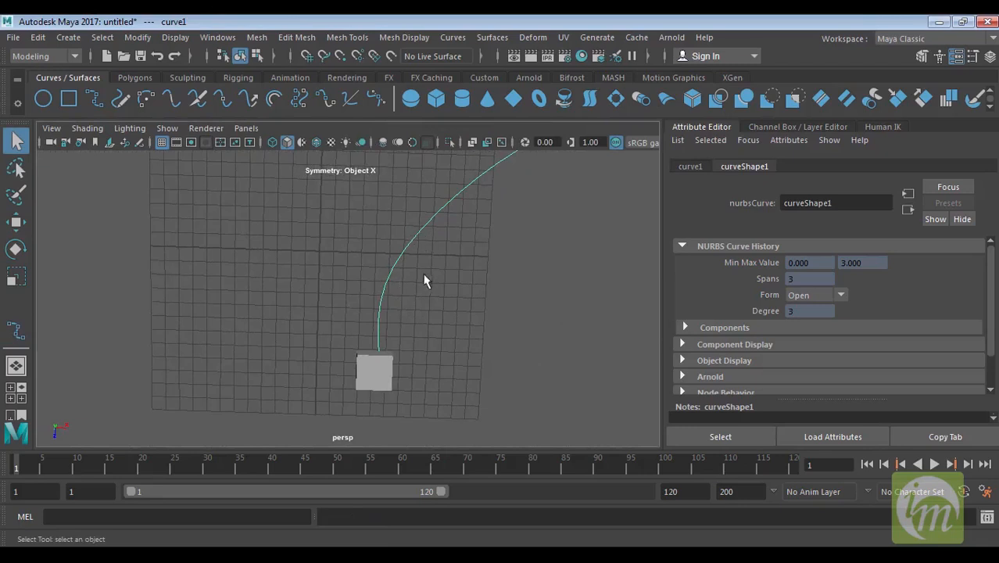
# Select the cube face at the curve's start together with the curve, and extrude the face along the curve.
pyautogui.keyDown('alt'); pyautogui.moveTo(425, 301); pyautogui.dragTo(398, 372); pyautogui.keyUp('alt')
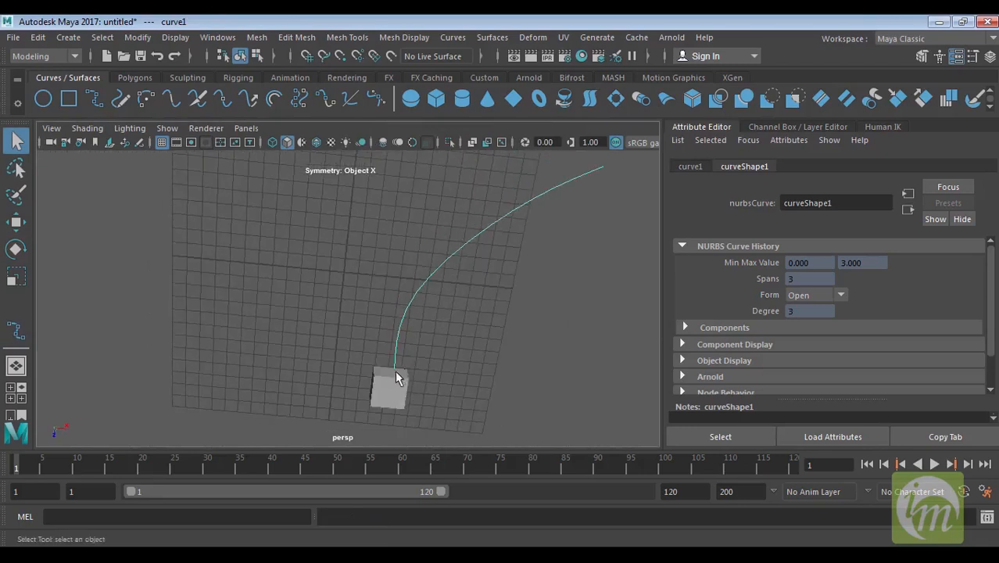
pyautogui.click(404, 388)
pyautogui.moveTo(388, 381); pyautogui.dragTo(390, 180, button='right')
pyautogui.click(392, 379)
pyautogui.keyDown('alt'); pyautogui.moveTo(392, 379); pyautogui.dragTo(475, 290); pyautogui.keyUp('alt')
pyautogui.click(476, 290)
pyautogui.moveTo(475, 357)
pyautogui.keyDown('alt'); pyautogui.mouseDown()
pyautogui.moveTo(573, 414)
pyautogui.moveTo(568, 447)
pyautogui.moveTo(485, 350)
pyautogui.mouseUp(); pyautogui.keyUp('alt')
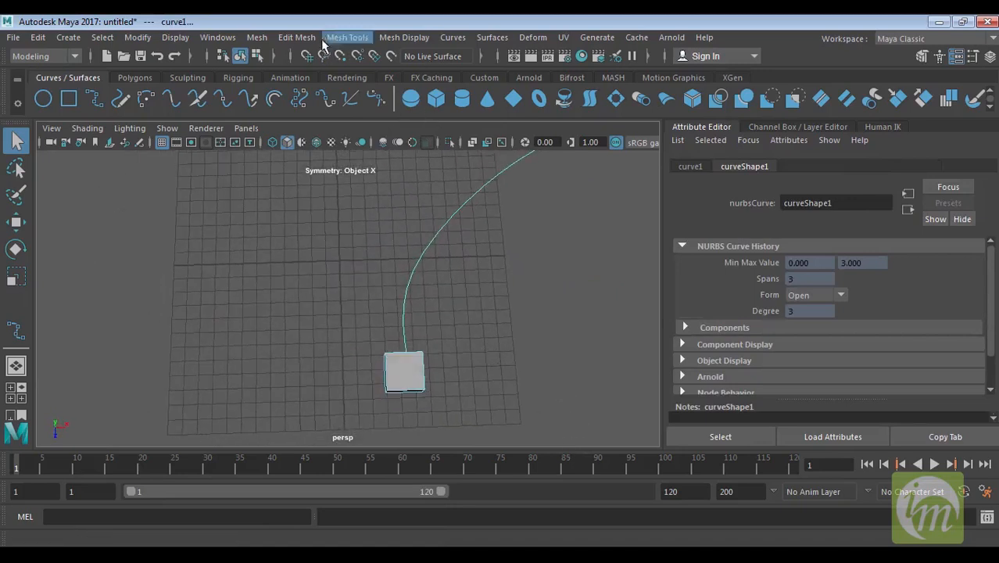
pyautogui.click(298, 39)
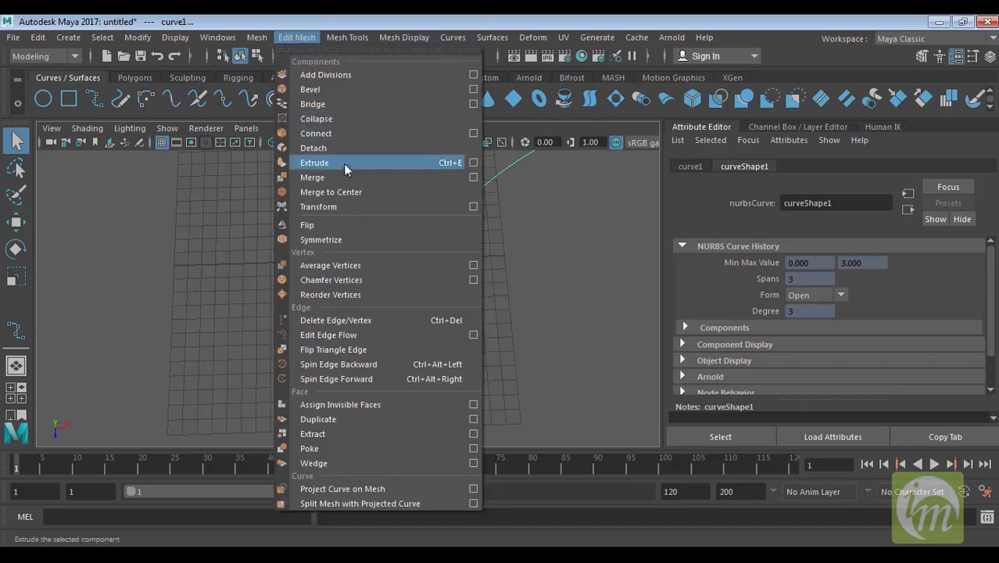
pyautogui.click(376, 162)
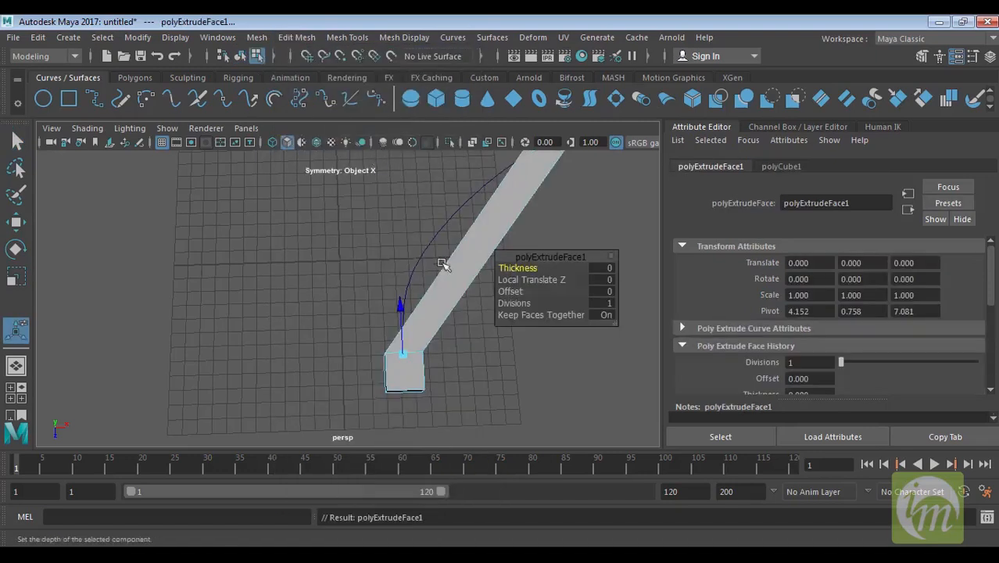
# Set the extrusion's Divisions to 10 so that it follows the curve.
pyautogui.keyDown('alt'); pyautogui.moveTo(417, 238); pyautogui.dragTo(379, 271, button='middle'); pyautogui.keyUp('alt')
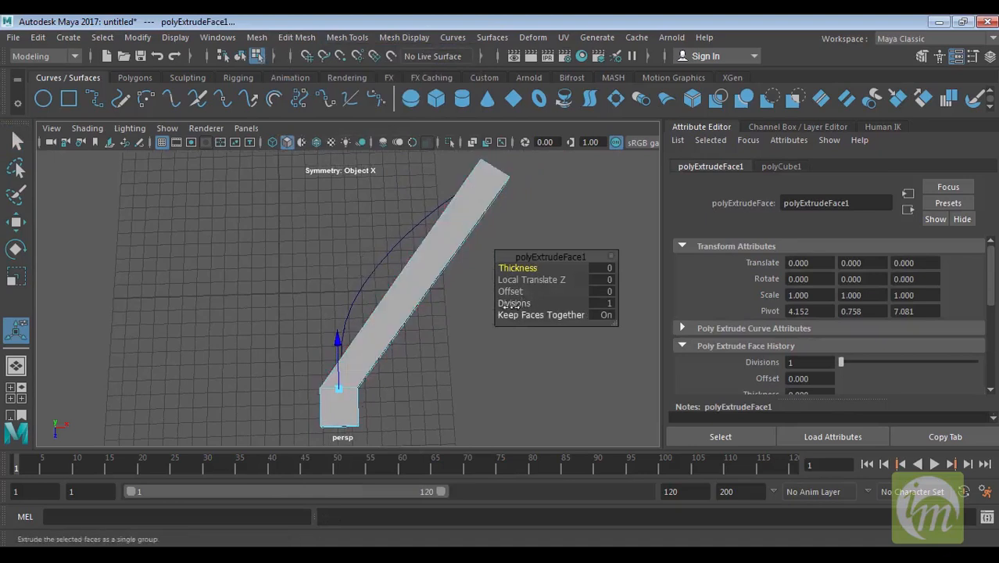
pyautogui.moveTo(558, 307)
pyautogui.mouseDown()
pyautogui.moveTo(547, 304)
pyautogui.moveTo(587, 306)
pyautogui.moveTo(575, 305)
pyautogui.mouseUp()
pyautogui.moveTo(408, 310)
pyautogui.keyDown('alt'); pyautogui.mouseDown()
pyautogui.moveTo(408, 348)
pyautogui.moveTo(412, 312)
pyautogui.mouseUp(); pyautogui.keyUp('alt')
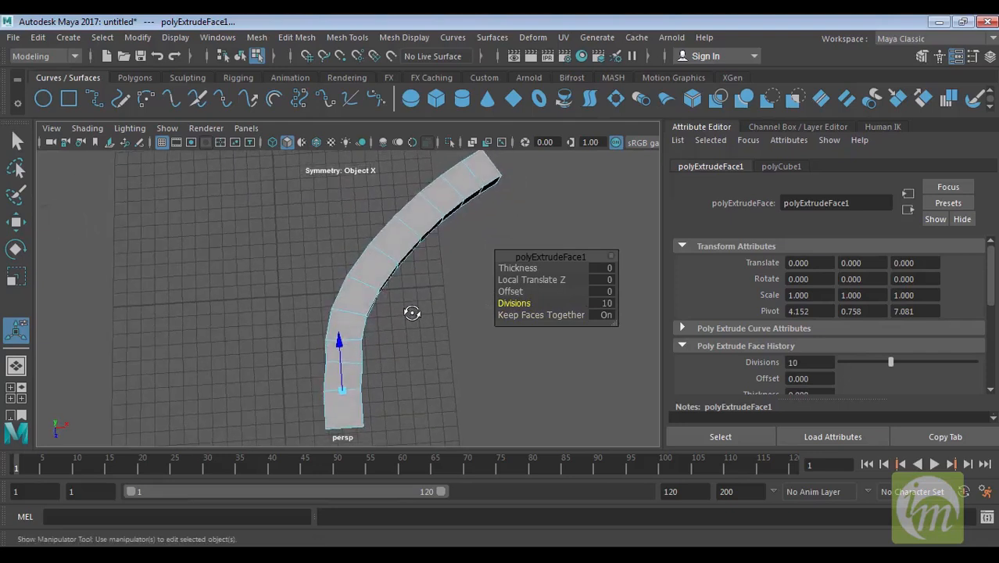
# Try positive Offset values such as 0.7 and 0.6 on the extrusion, ending with an Offset of -2.3.
pyautogui.moveTo(511, 290); pyautogui.dragTo(520, 293)
pyautogui.keyDown('alt'); pyautogui.moveTo(438, 282); pyautogui.dragTo(414, 295); pyautogui.keyUp('alt')
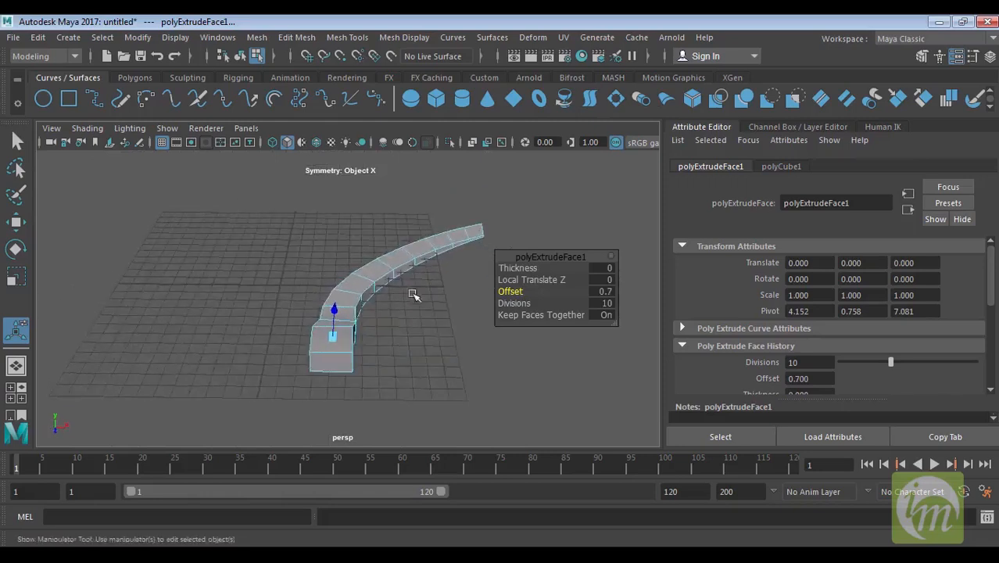
pyautogui.keyDown('alt'); pyautogui.moveTo(414, 296); pyautogui.dragTo(361, 311, button='middle'); pyautogui.keyUp('alt')
pyautogui.moveTo(513, 290); pyautogui.dragTo(515, 292)
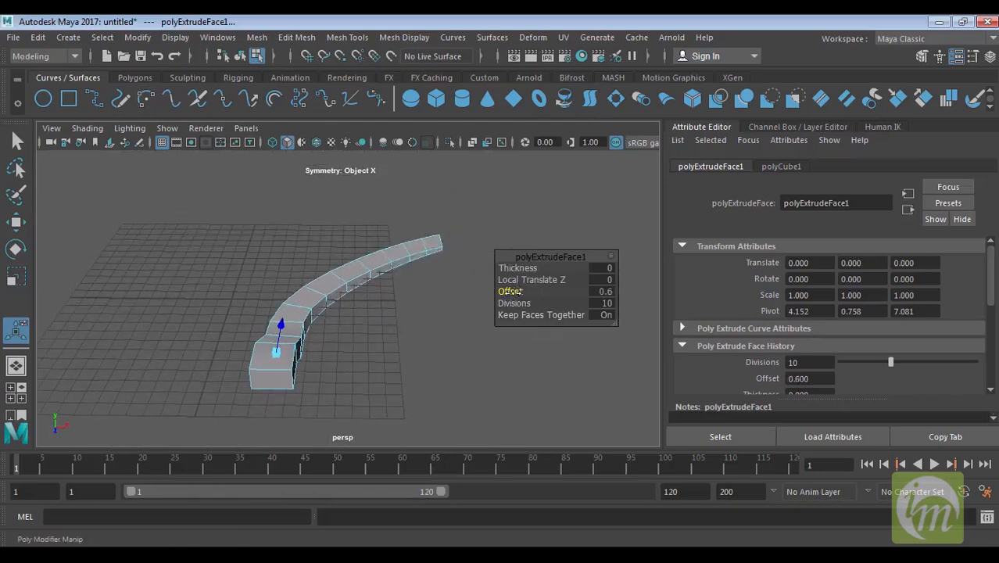
pyautogui.moveTo(489, 304)
pyautogui.mouseDown()
pyautogui.moveTo(476, 307)
pyautogui.moveTo(497, 310)
pyautogui.mouseUp()
pyautogui.moveTo(489, 309)
pyautogui.mouseDown(button='middle')
pyautogui.moveTo(474, 309)
pyautogui.moveTo(498, 311)
pyautogui.mouseUp(button='middle')
pyautogui.moveTo(498, 309); pyautogui.dragTo(491, 308)
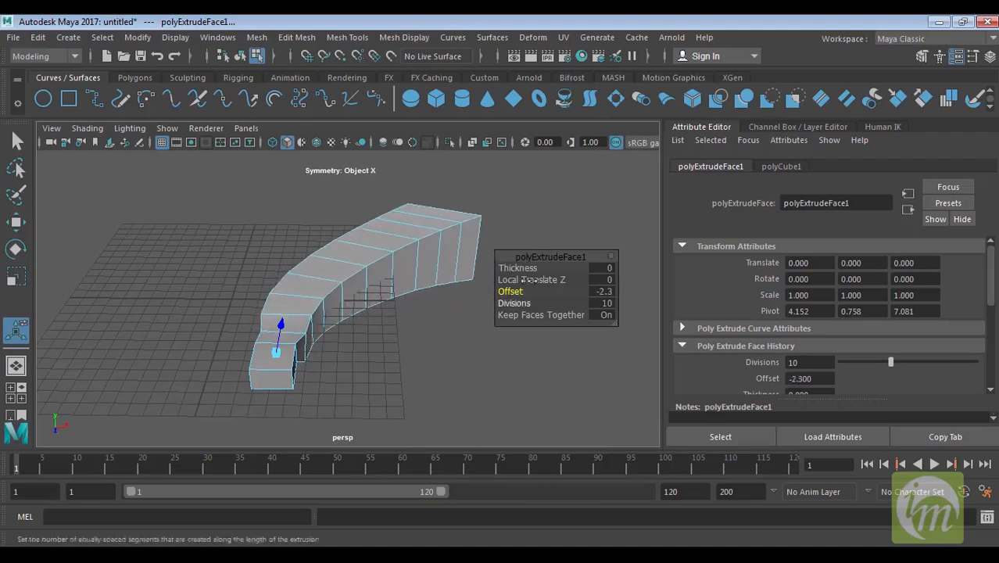
# Try a Local Translate Z of -4.4 on the extrusion and undo it.
pyautogui.moveTo(533, 275); pyautogui.dragTo(518, 299)
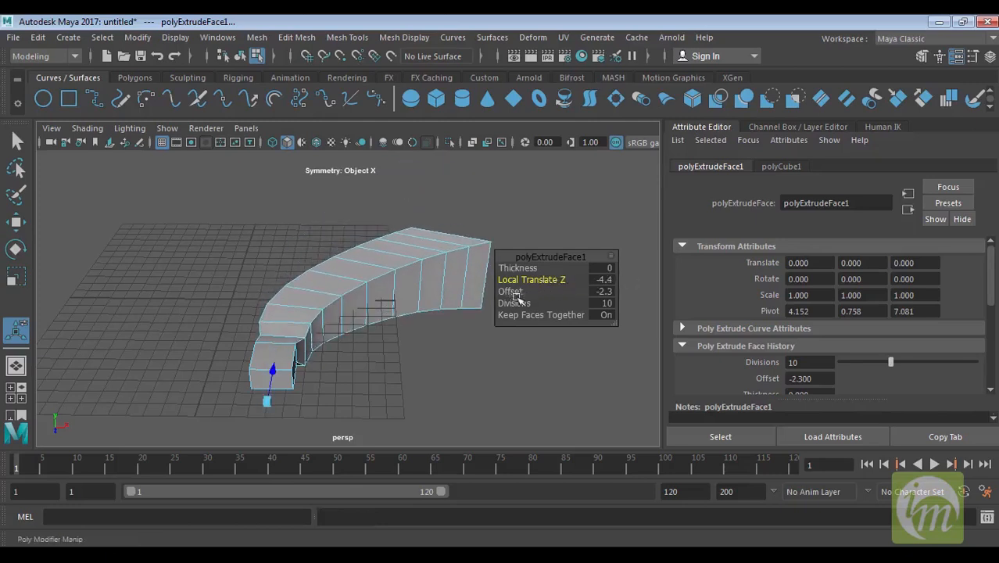
pyautogui.hotkey('ctrl', 'z')
pyautogui.press('q')
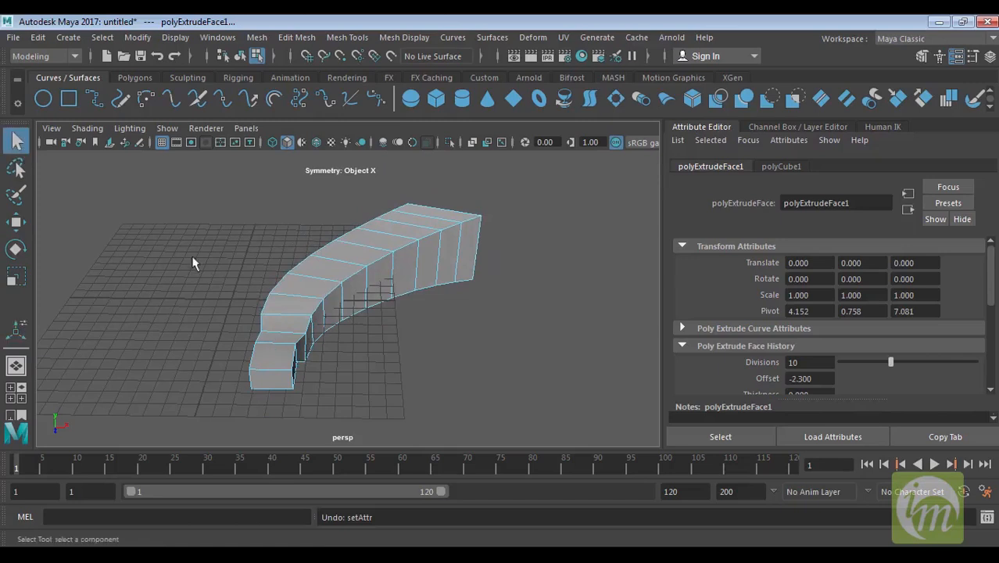
# Return the extruded cube to object mode and delete it together with the curve.
pyautogui.click(339, 341)
pyautogui.moveTo(334, 285); pyautogui.dragTo(414, 125, button='right')
pyautogui.moveTo(399, 244); pyautogui.dragTo(443, 120, button='right')
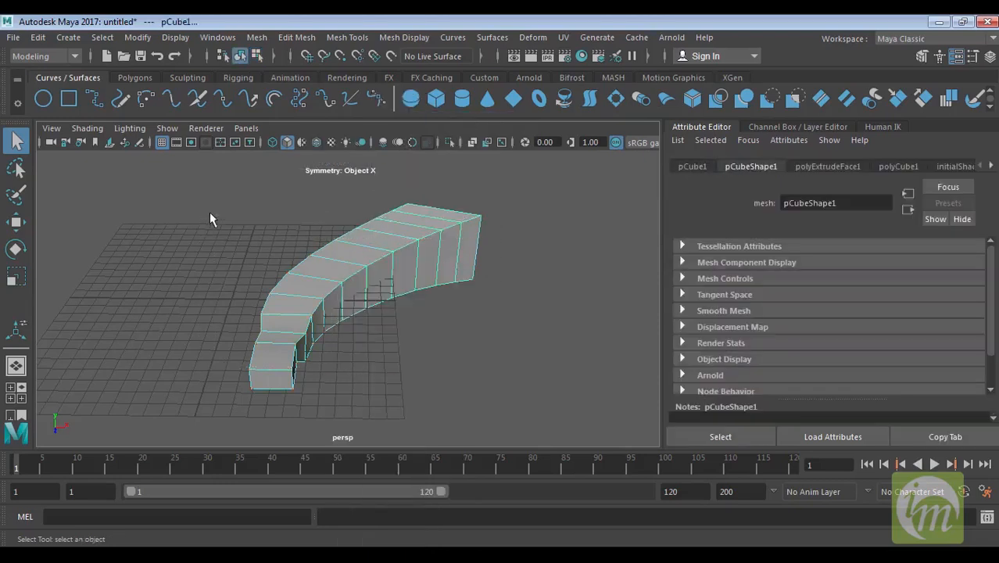
pyautogui.press('Delete')
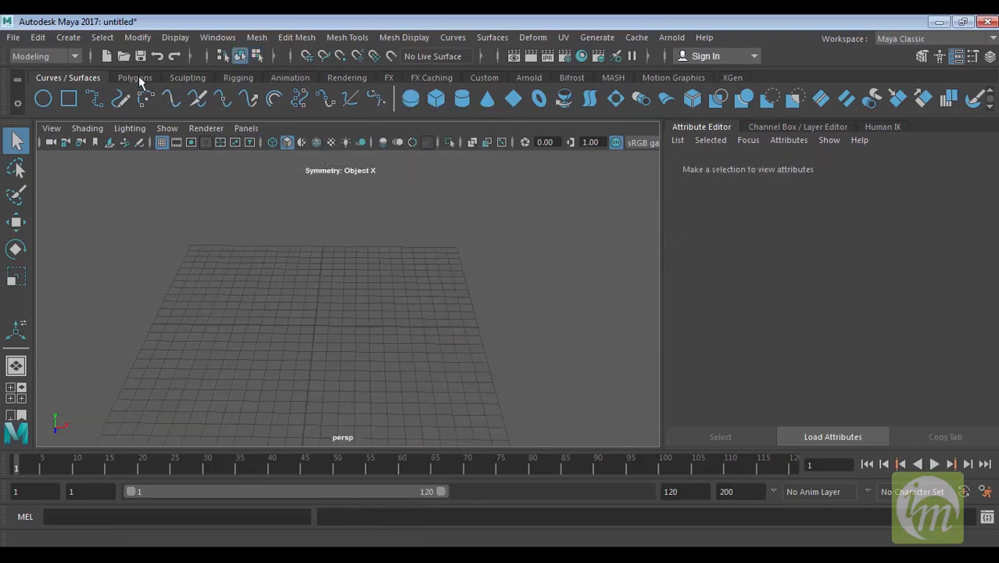
# Draw a small polygon cylinder at the centre of the grid.
pyautogui.click(134, 78)
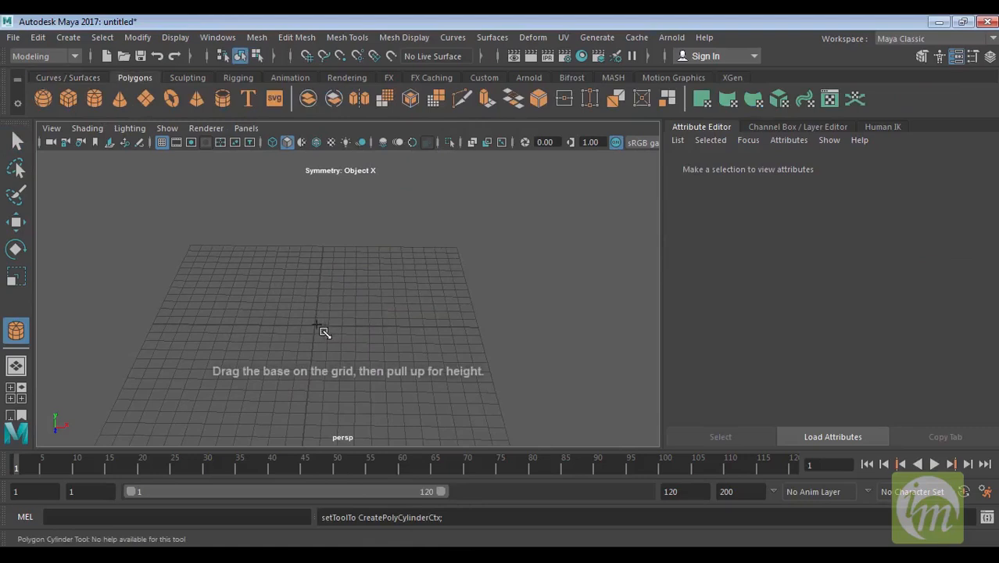
pyautogui.moveTo(316, 328)
pyautogui.mouseDown()
pyautogui.moveTo(328, 336)
pyautogui.moveTo(327, 327)
pyautogui.mouseUp()
pyautogui.moveTo(327, 326); pyautogui.dragTo(326, 289)
# Draw a three-span EP curve in the side view that rises from the cylinder's centre and bends outward.
pyautogui.press('space')
pyautogui.press('space')
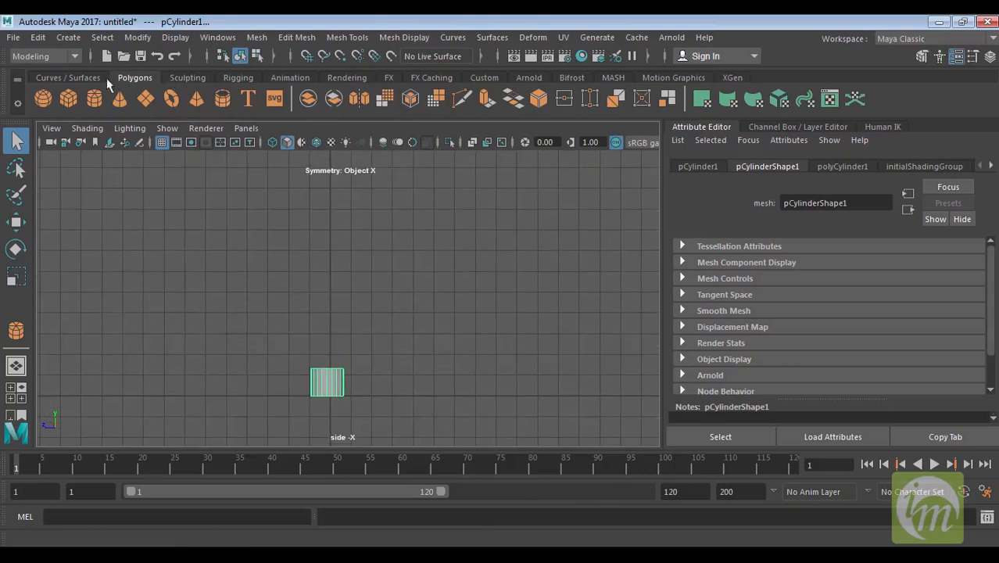
pyautogui.click(82, 77)
pyautogui.click(95, 102)
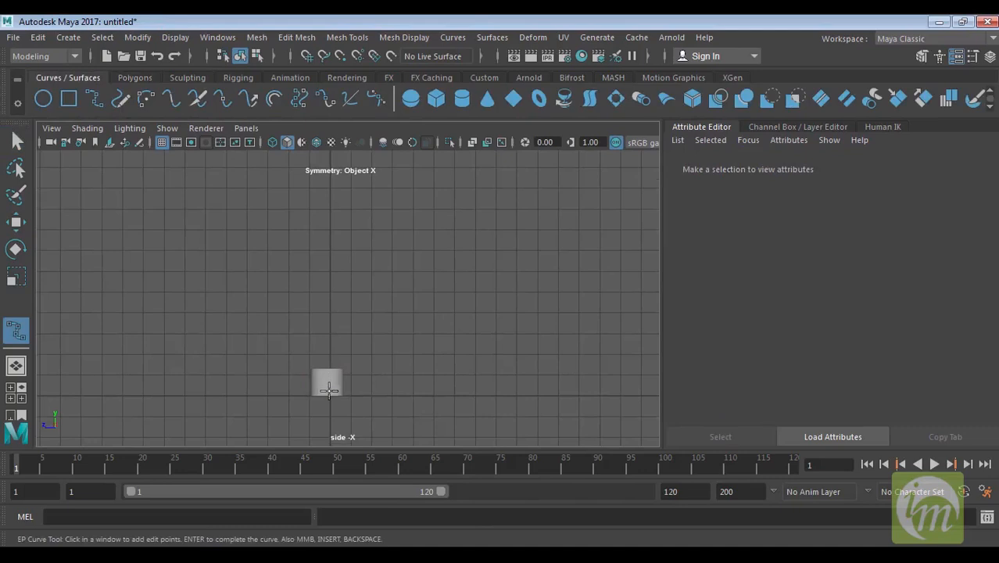
pyautogui.click(329, 390)
pyautogui.click(337, 331)
pyautogui.moveTo(406, 275); pyautogui.dragTo(487, 193)
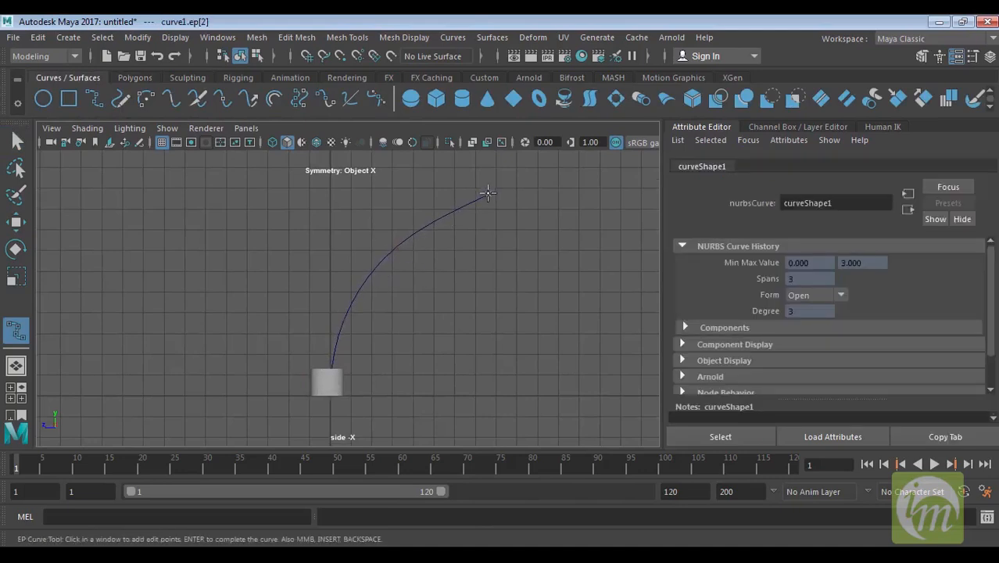
pyautogui.click(17, 141)
pyautogui.press('space')
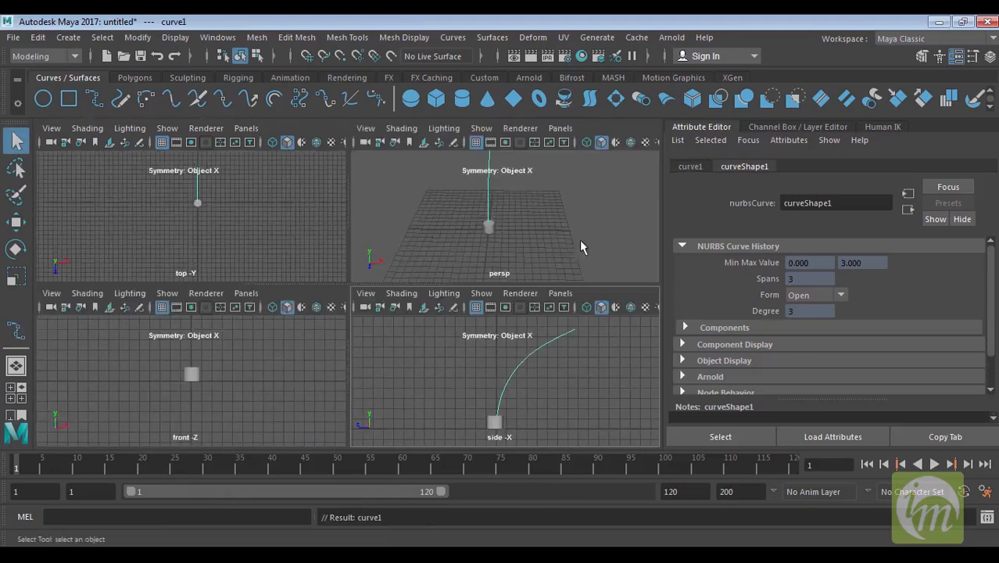
pyautogui.press('space')
pyautogui.press('space')
pyautogui.press('space')
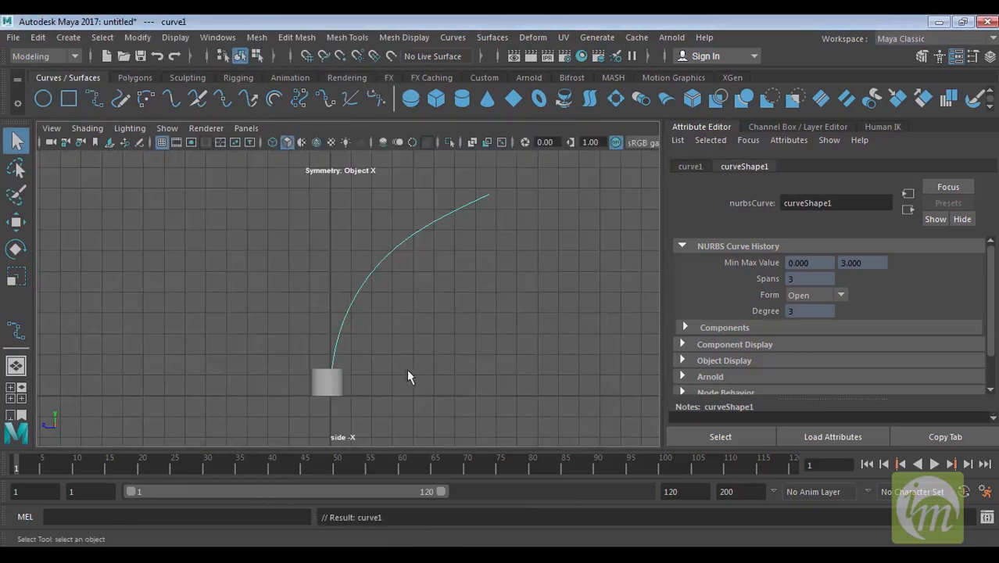
# Select the cylinder, show the side view in wireframe, and move the cylinder along Z to centre it on the curve's start.
pyautogui.moveTo(327, 380); pyautogui.dragTo(404, 336, button='right')
pyautogui.click(341, 385)
pyautogui.press('4')
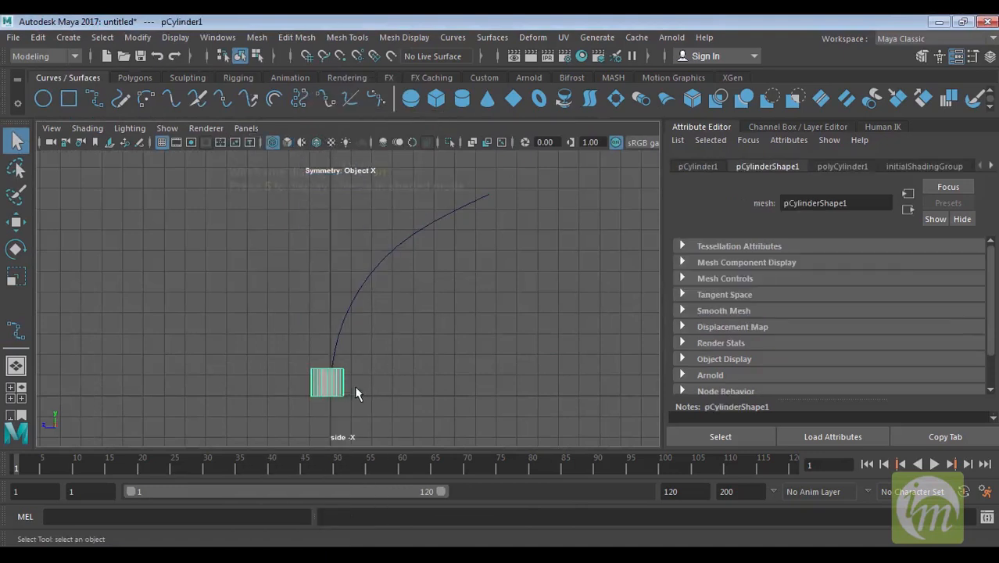
pyautogui.scroll(-2, 372, 348)
pyautogui.scroll(2, 376, 357)
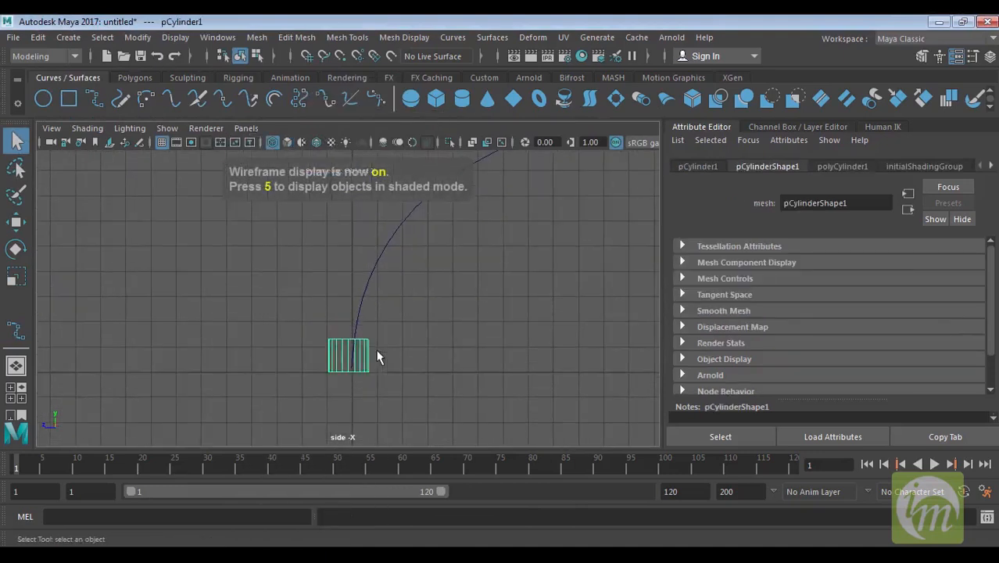
pyautogui.press('w')
pyautogui.moveTo(278, 353); pyautogui.dragTo(283, 356)
# Switch the cylinder to face selection and select its top cap faces in the side view.
pyautogui.press('space')
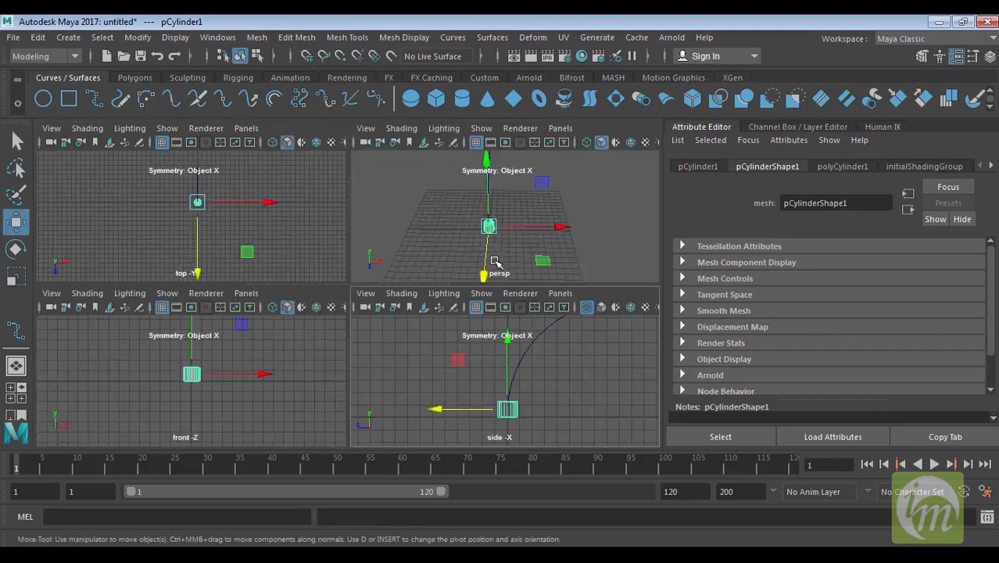
pyautogui.press('space')
pyautogui.rightClick(364, 355)
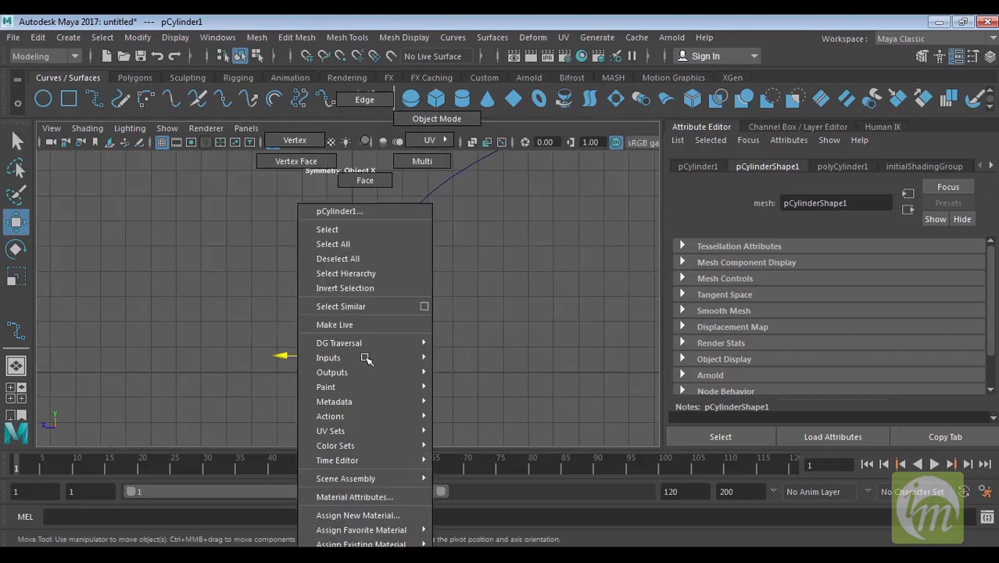
pyautogui.click(365, 178)
pyautogui.moveTo(295, 310); pyautogui.dragTo(322, 357)
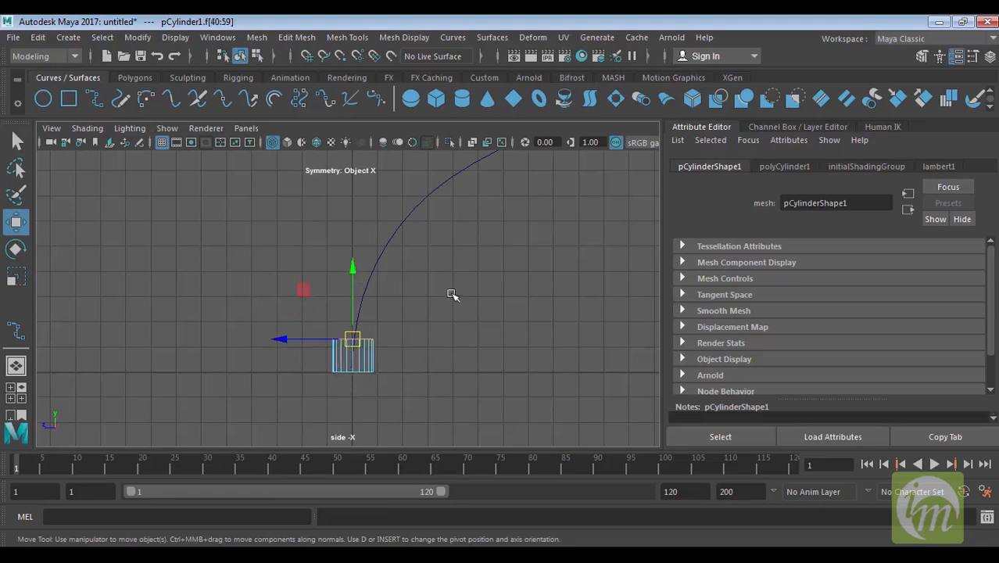
pyautogui.keyDown('alt'); pyautogui.moveTo(456, 317); pyautogui.dragTo(460, 332, button='middle'); pyautogui.keyUp('alt')
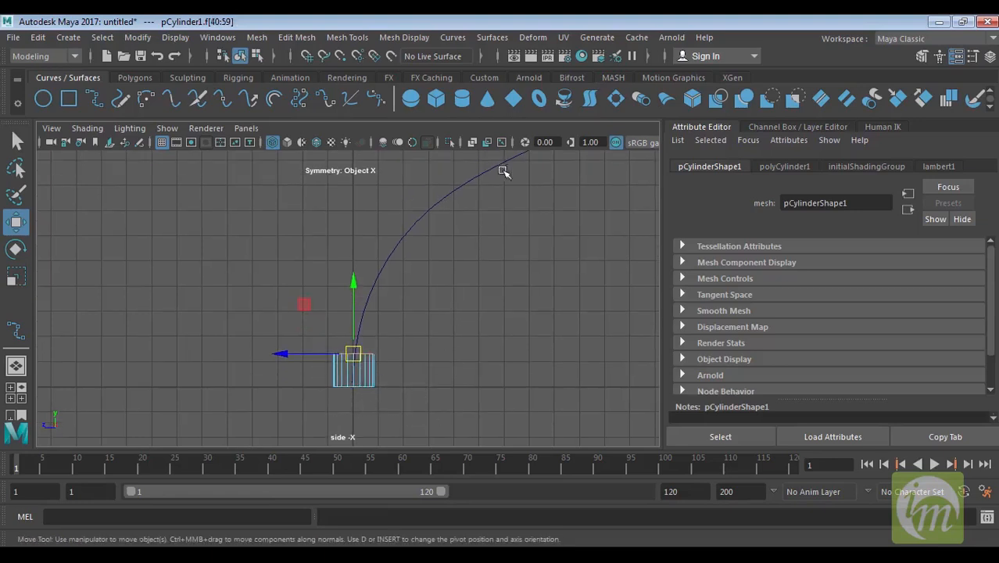
# Add the EP curve to the top face selection in the perspective view.
pyautogui.press('space')
pyautogui.press('space')
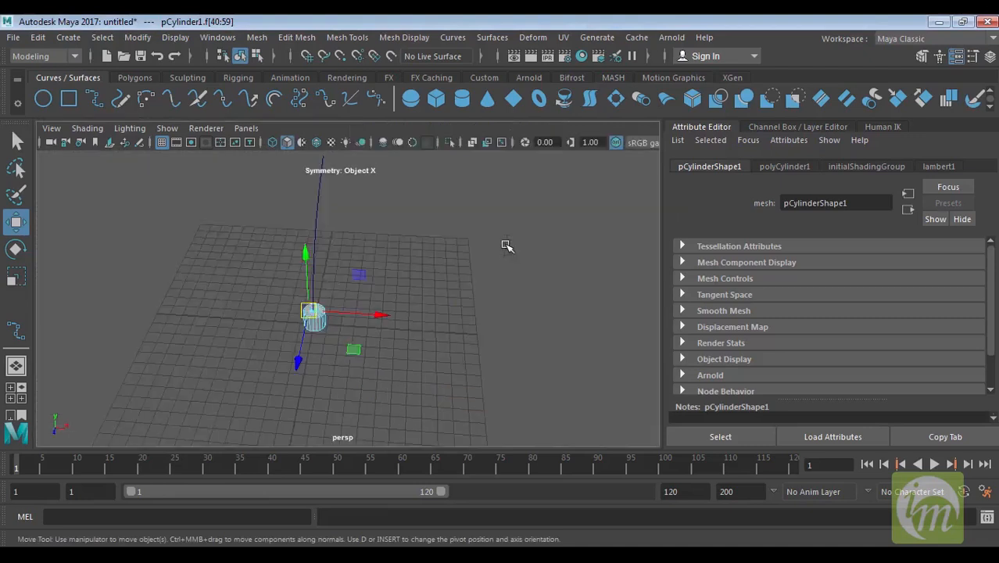
pyautogui.scroll(5, 385, 300)
pyautogui.keyDown('alt'); pyautogui.moveTo(384, 379); pyautogui.dragTo(326, 316); pyautogui.keyUp('alt')
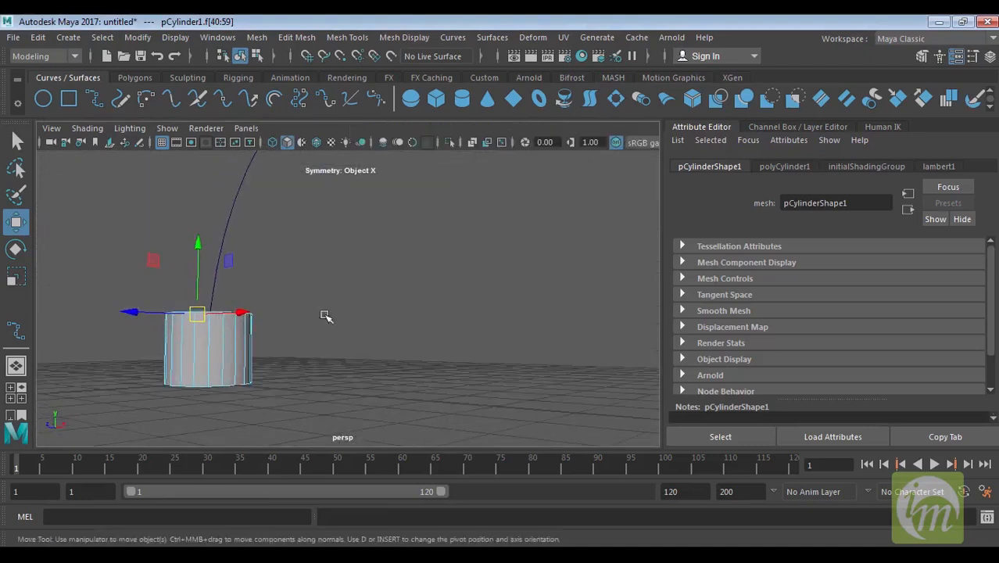
pyautogui.keyDown('alt'); pyautogui.moveTo(337, 265); pyautogui.dragTo(397, 328, button='middle'); pyautogui.keyUp('alt')
pyautogui.keyDown('shift'); pyautogui.moveTo(375, 285); pyautogui.dragTo(278, 229); pyautogui.keyUp('shift')
pyautogui.scroll(-4, 351, 266)
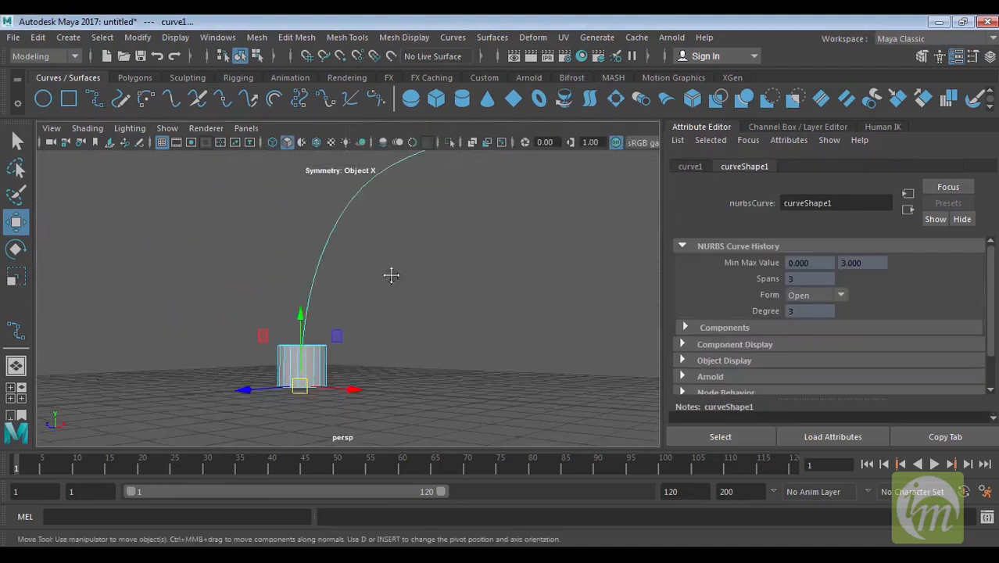
# Extrude the top faces along the curve with 8 divisions, thickness -0.6 and local translate Z -0.2.
pyautogui.click(297, 37)
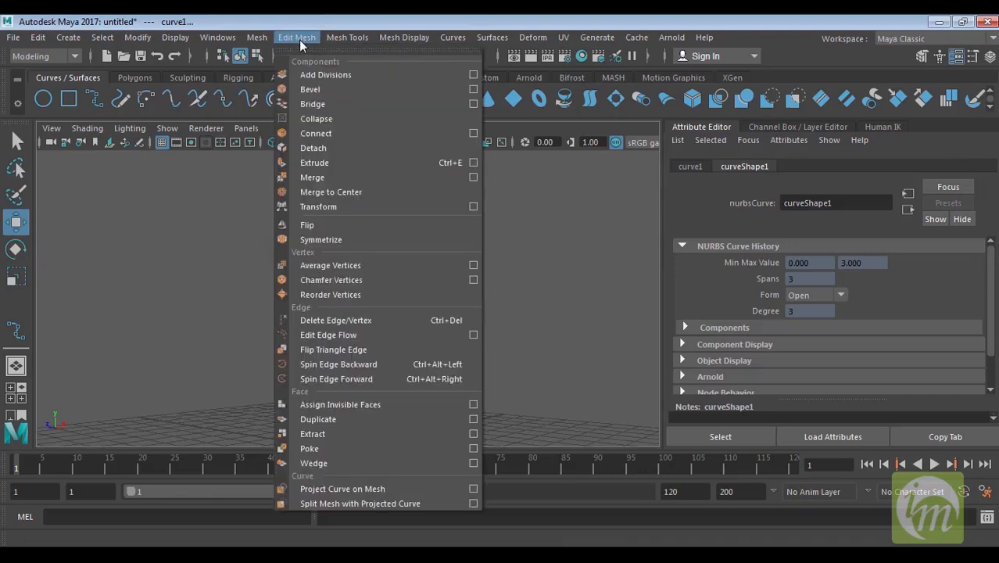
pyautogui.click(386, 161)
pyautogui.moveTo(535, 269); pyautogui.dragTo(567, 302)
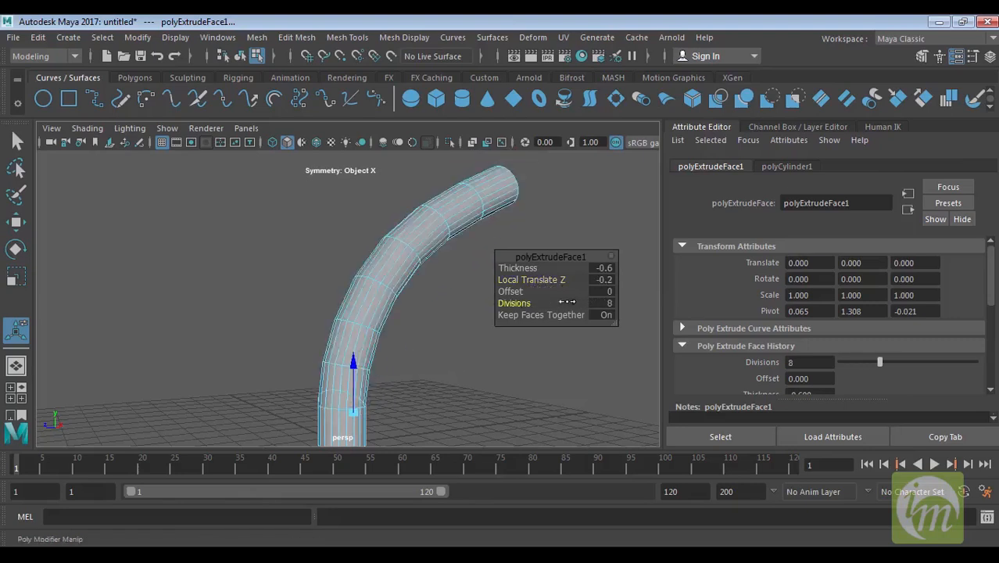
pyautogui.keyDown('alt'); pyautogui.moveTo(421, 301); pyautogui.dragTo(387, 296); pyautogui.keyUp('alt')
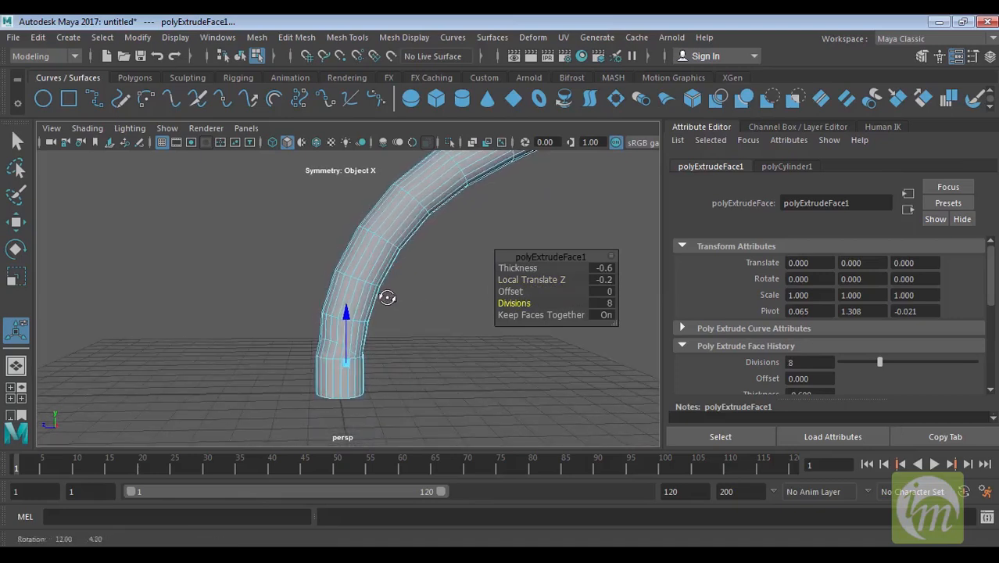
# Adjust the extrusion to 7 divisions, thickness -0.9 and offset 0.3.
pyautogui.moveTo(528, 303); pyautogui.dragTo(511, 301)
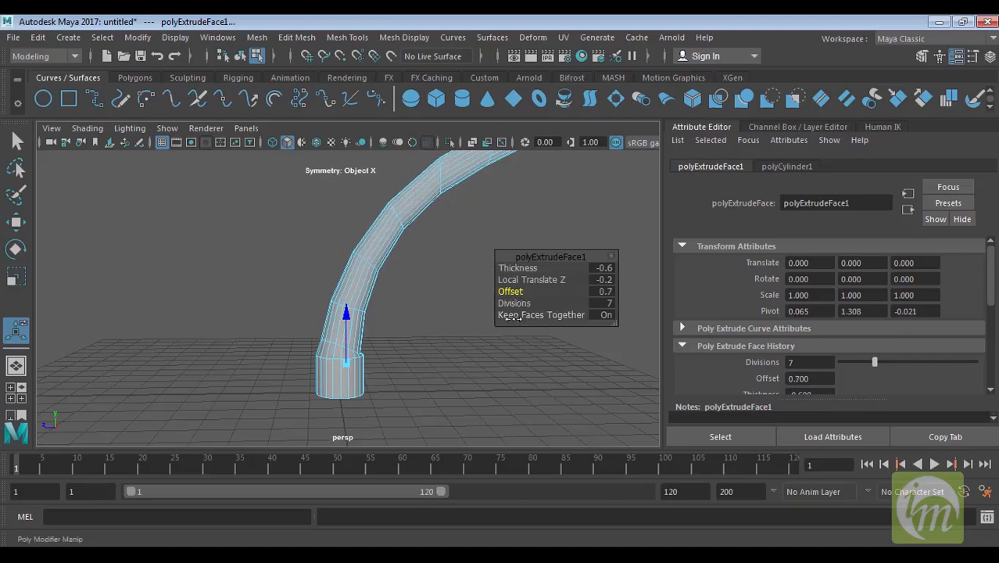
pyautogui.keyDown('alt'); pyautogui.moveTo(437, 281); pyautogui.dragTo(413, 333, button='middle'); pyautogui.keyUp('alt')
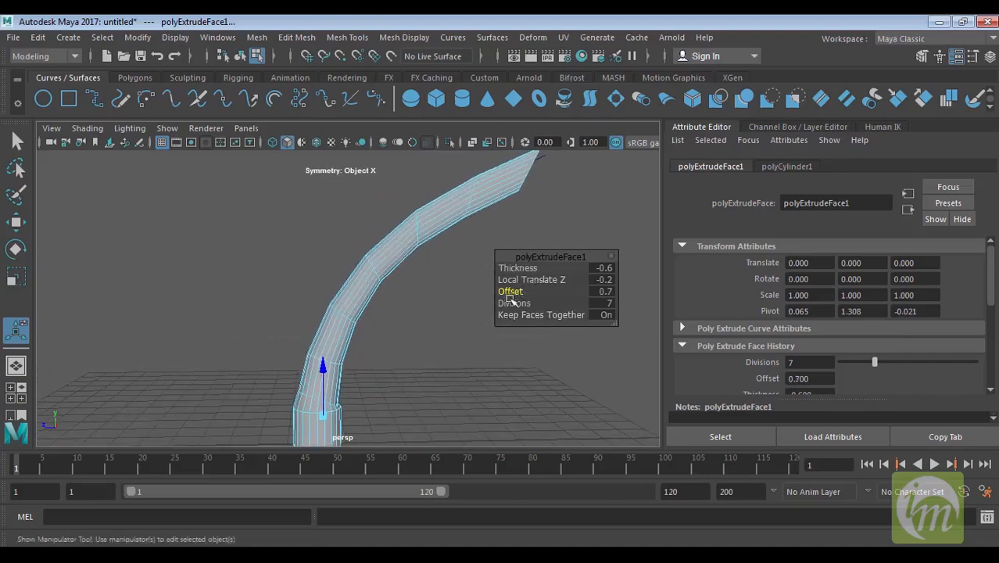
pyautogui.moveTo(517, 269); pyautogui.dragTo(539, 283)
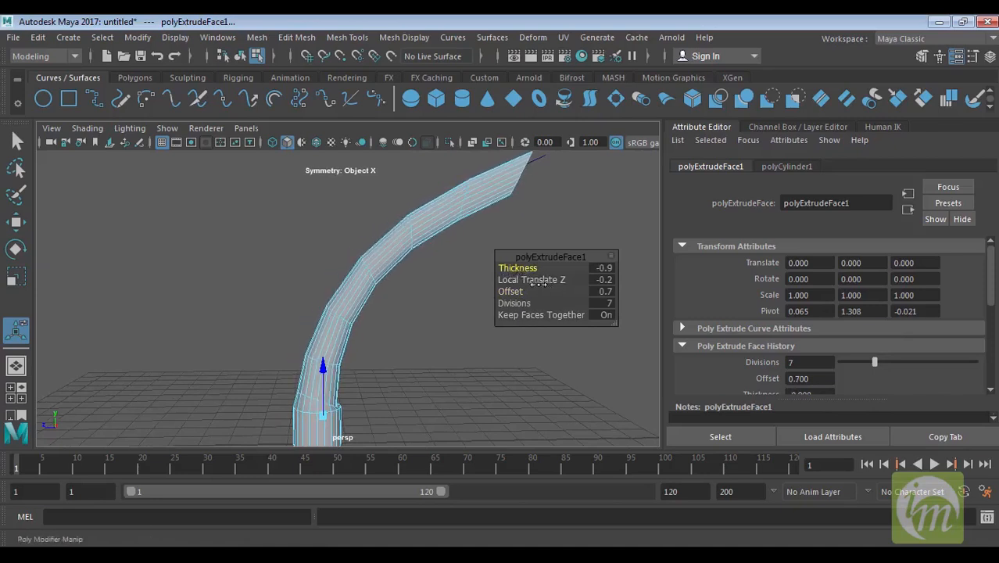
pyautogui.moveTo(517, 291); pyautogui.dragTo(510, 291)
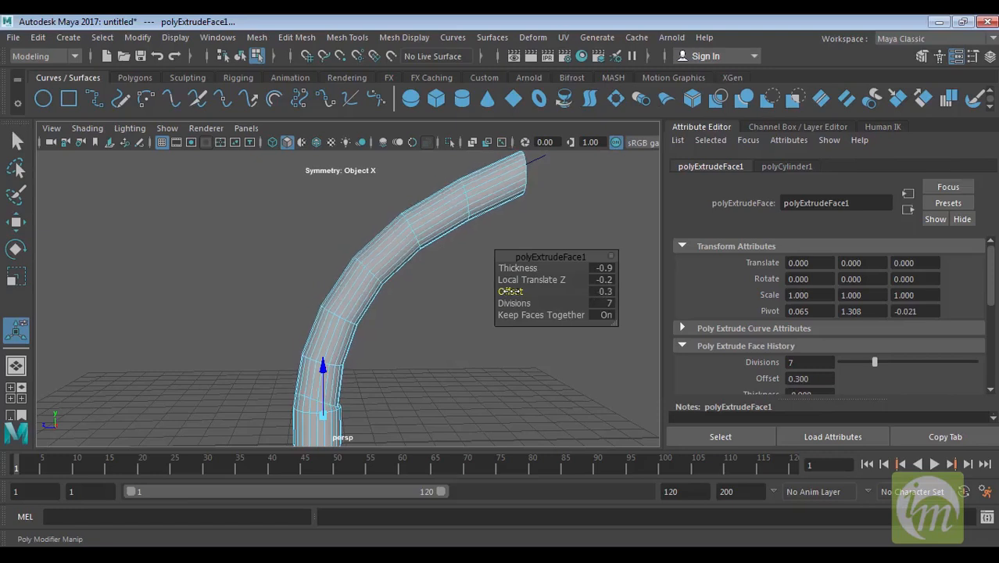
pyautogui.keyDown('alt'); pyautogui.moveTo(433, 276); pyautogui.dragTo(394, 239, button='middle'); pyautogui.keyUp('alt')
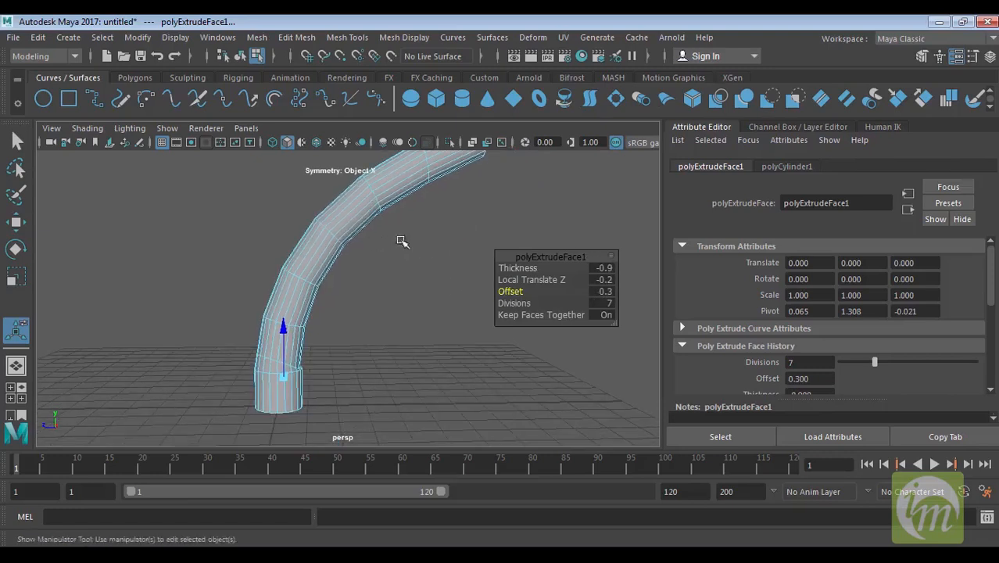
# Finish the extrusion and return the curved cylinder to object mode.
pyautogui.click(379, 226)
pyautogui.moveTo(375, 220); pyautogui.dragTo(442, 118, button='right')
pyautogui.scroll(-3, 426, 238)
pyautogui.keyDown('alt'); pyautogui.moveTo(451, 233); pyautogui.dragTo(454, 252, button='middle'); pyautogui.keyUp('alt')
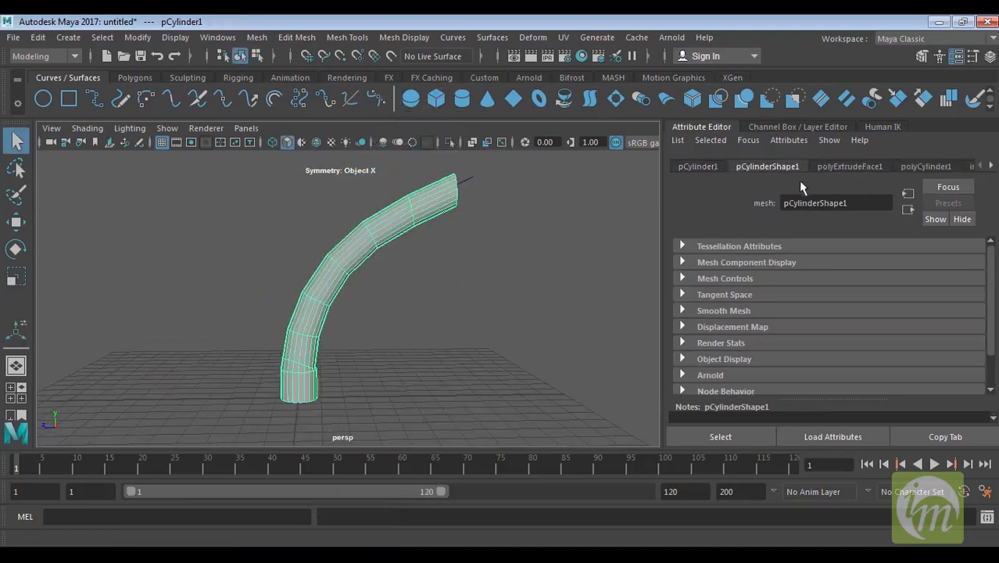
# Open the extrude node's attributes and set offset to 0.250 and thickness to -0.200.
pyautogui.click(859, 166)
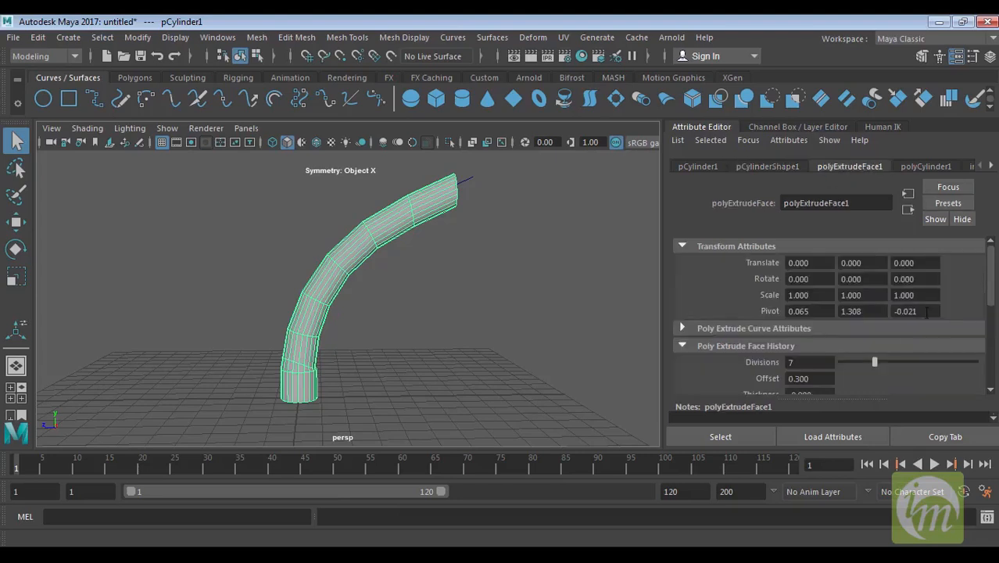
pyautogui.moveTo(875, 362)
pyautogui.mouseDown()
pyautogui.moveTo(884, 359)
pyautogui.moveTo(847, 366)
pyautogui.moveTo(877, 374)
pyautogui.mouseUp()
pyautogui.moveTo(991, 306); pyautogui.dragTo(994, 330)
pyautogui.keyDown('ctrl'); pyautogui.moveTo(811, 295); pyautogui.dragTo(864, 314); pyautogui.keyUp('ctrl')
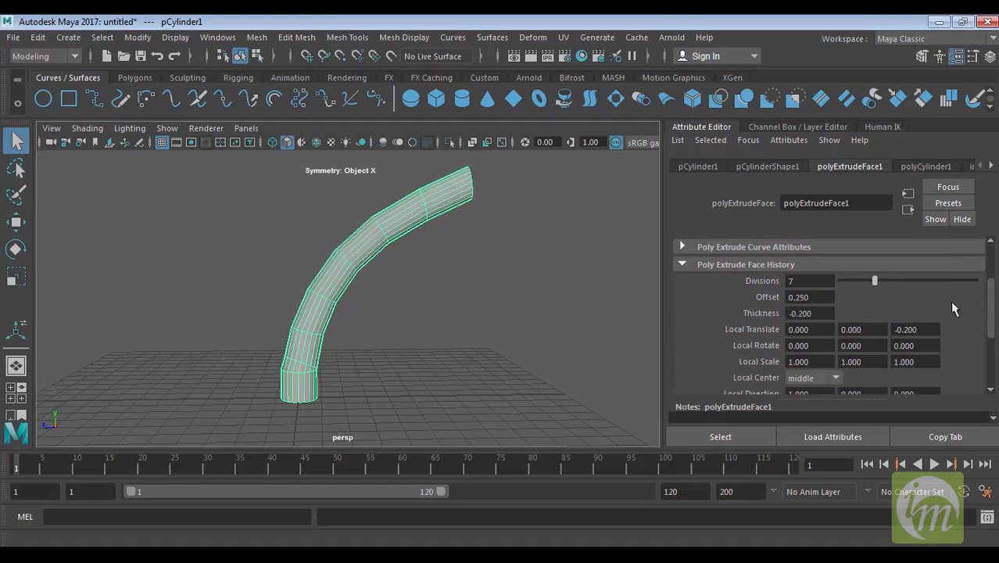
# Set the extrusion's Random to about 0.247 and Smoothing Angle to about 57.363.
pyautogui.moveTo(994, 303); pyautogui.dragTo(994, 325)
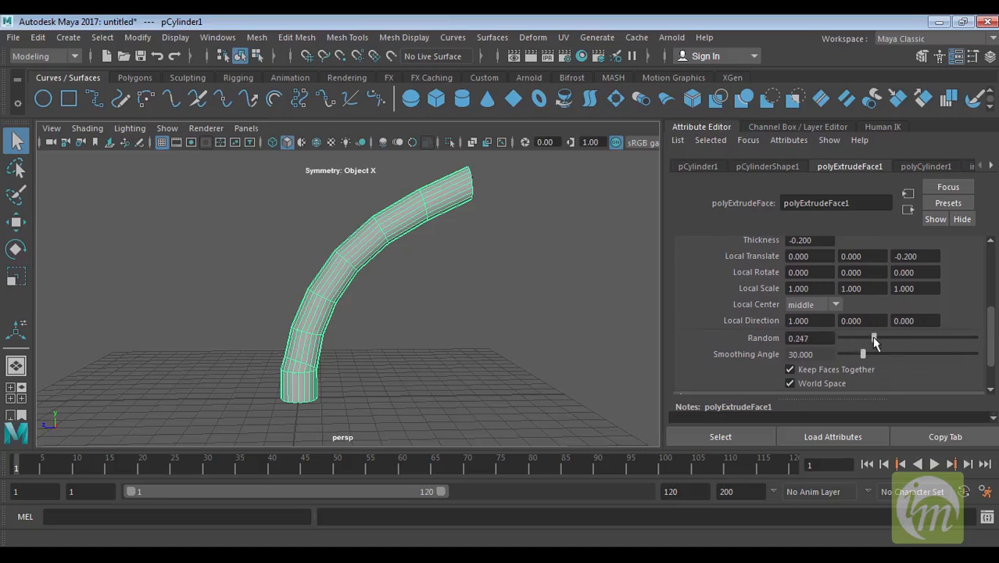
pyautogui.moveTo(861, 355); pyautogui.dragTo(871, 356)
pyautogui.moveTo(989, 321); pyautogui.dragTo(990, 334)
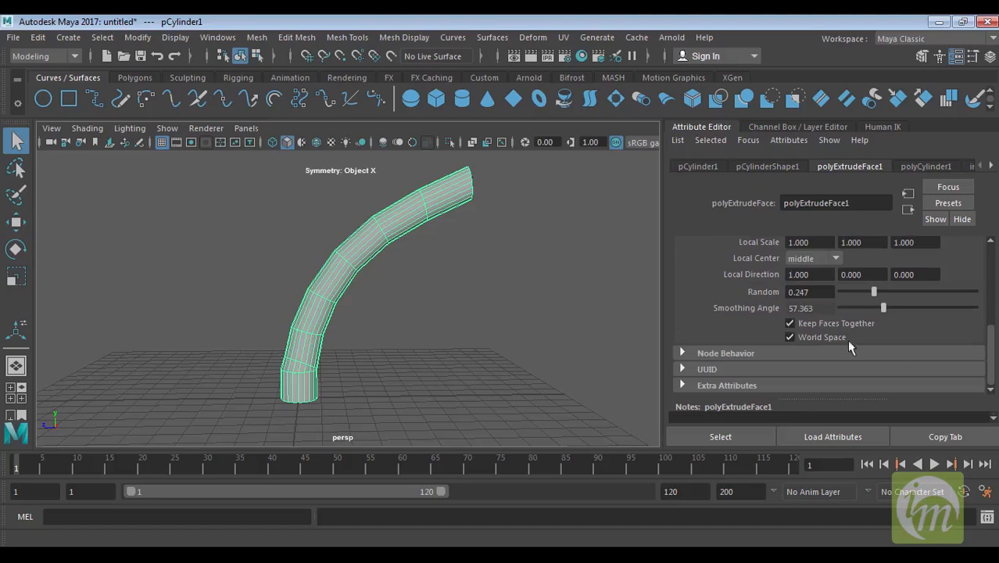
# Turn the extrusion's World Space option off and back on twice to compare the tube's shape.
pyautogui.click(790, 338)
pyautogui.click(790, 337)
pyautogui.keyDown('alt'); pyautogui.moveTo(551, 295); pyautogui.dragTo(442, 313); pyautogui.keyUp('alt')
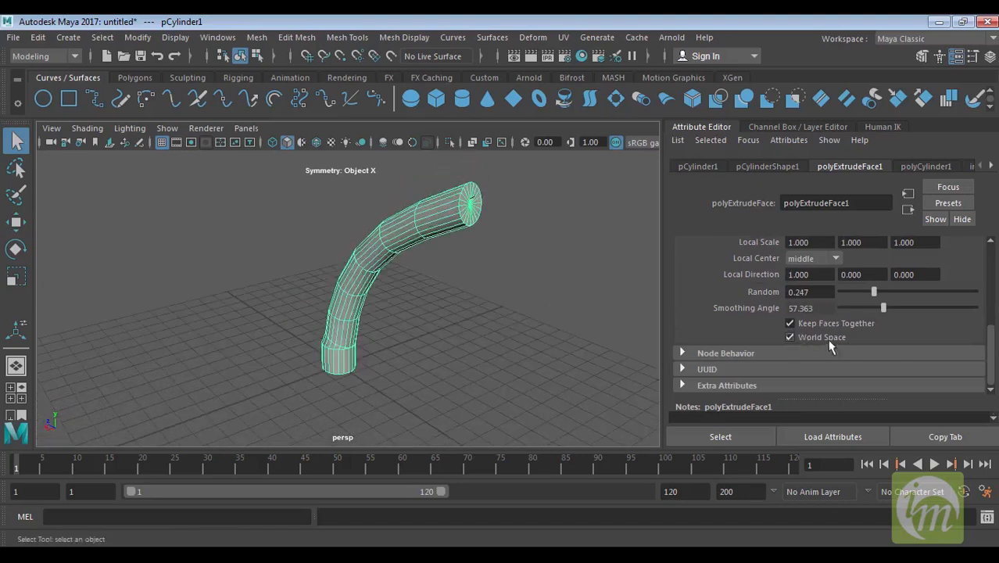
pyautogui.click(789, 337)
pyautogui.keyDown('alt'); pyautogui.moveTo(554, 244); pyautogui.dragTo(600, 266); pyautogui.keyUp('alt')
pyautogui.click(790, 338)
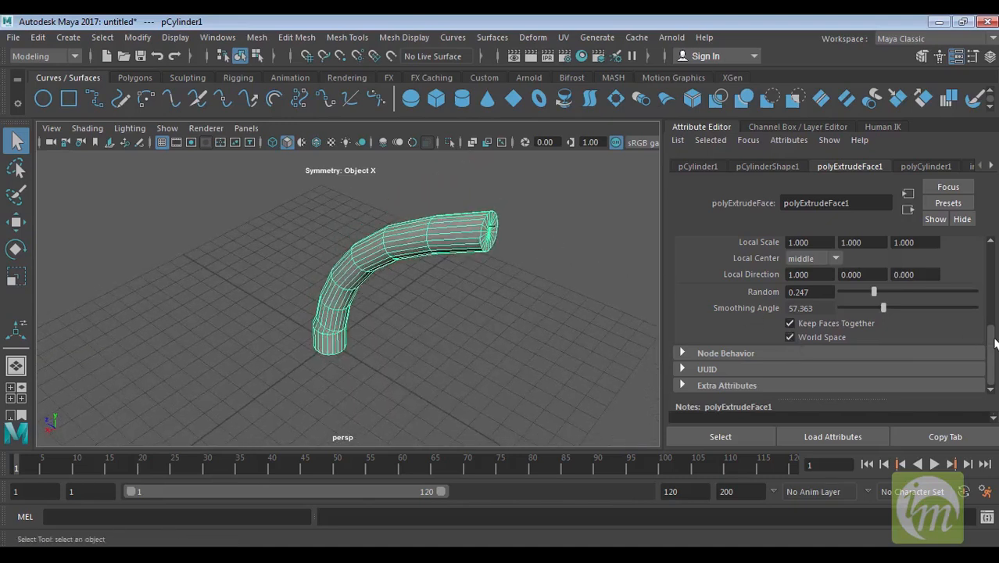
# Set the extrusion's offset to 0.
pyautogui.scroll(4, 991, 347)
pyautogui.doubleClick(804, 307)
pyautogui.write('0')
pyautogui.press('Return')
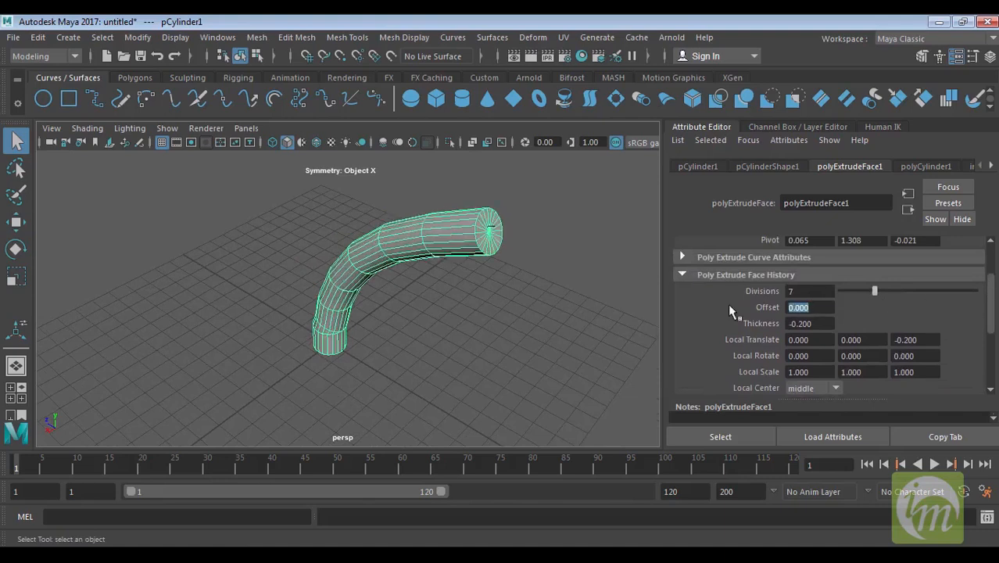
pyautogui.scroll(3, 990, 299)
pyautogui.click(943, 168)
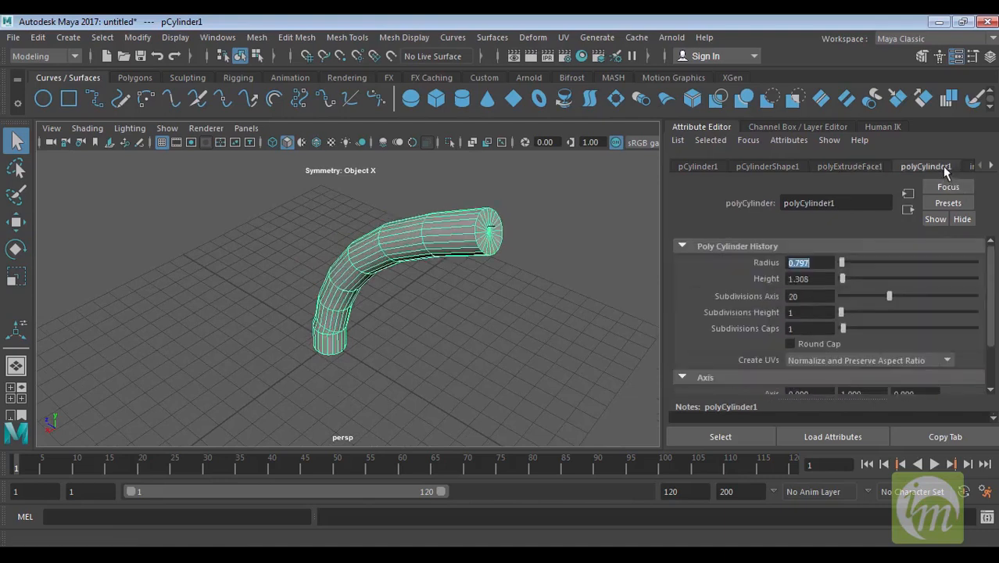
pyautogui.click(989, 167)
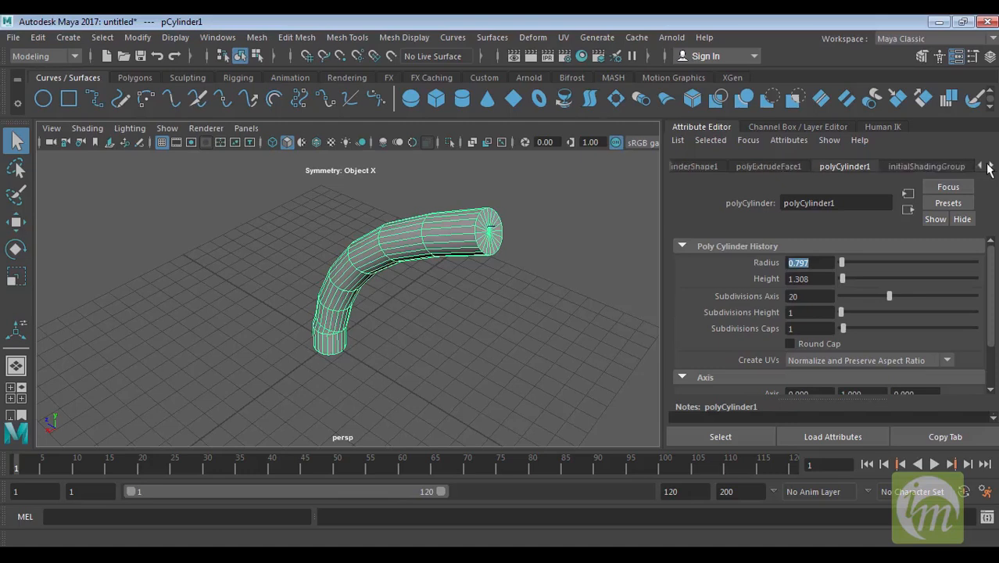
pyautogui.click(988, 167)
pyautogui.click(960, 168)
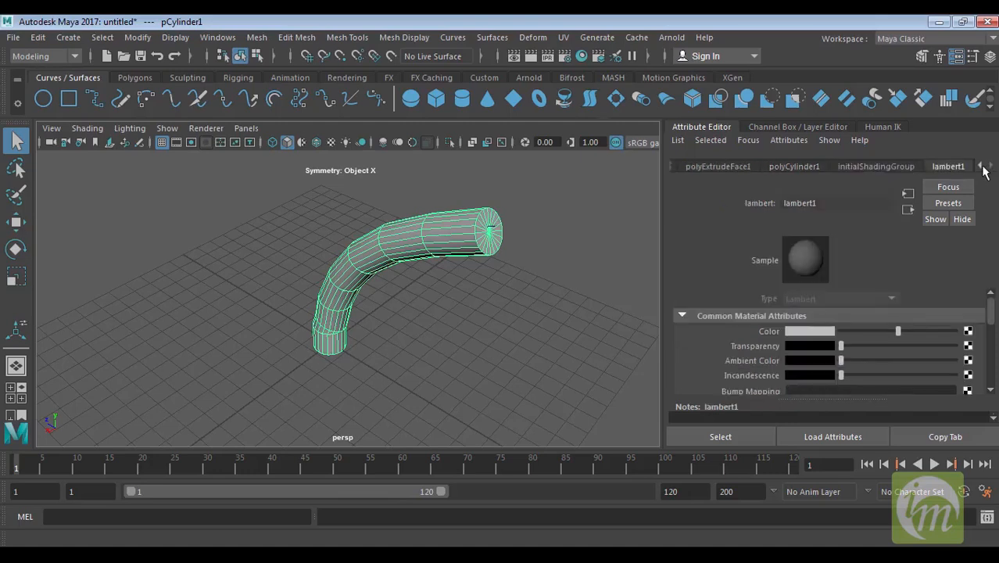
pyautogui.click(981, 166)
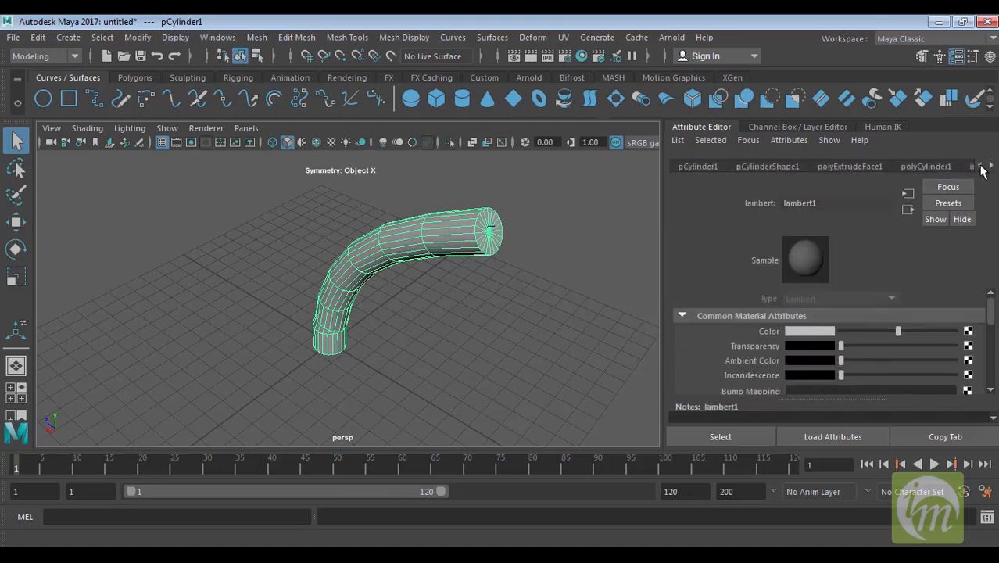
# Try the start option for the extrude node's Local Center, and set it to end.
pyautogui.click(852, 167)
pyautogui.moveTo(991, 289); pyautogui.dragTo(988, 344)
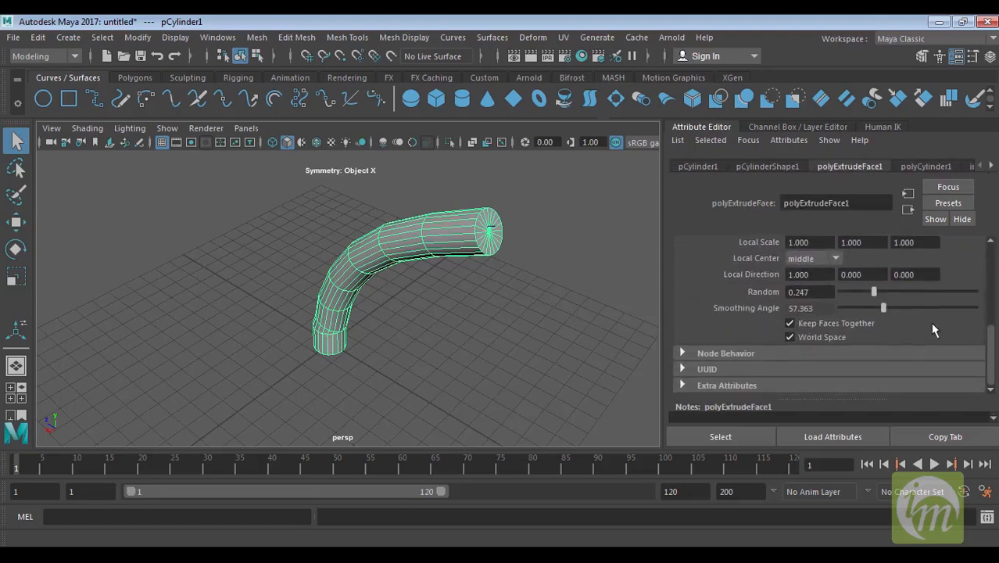
pyautogui.click(835, 259)
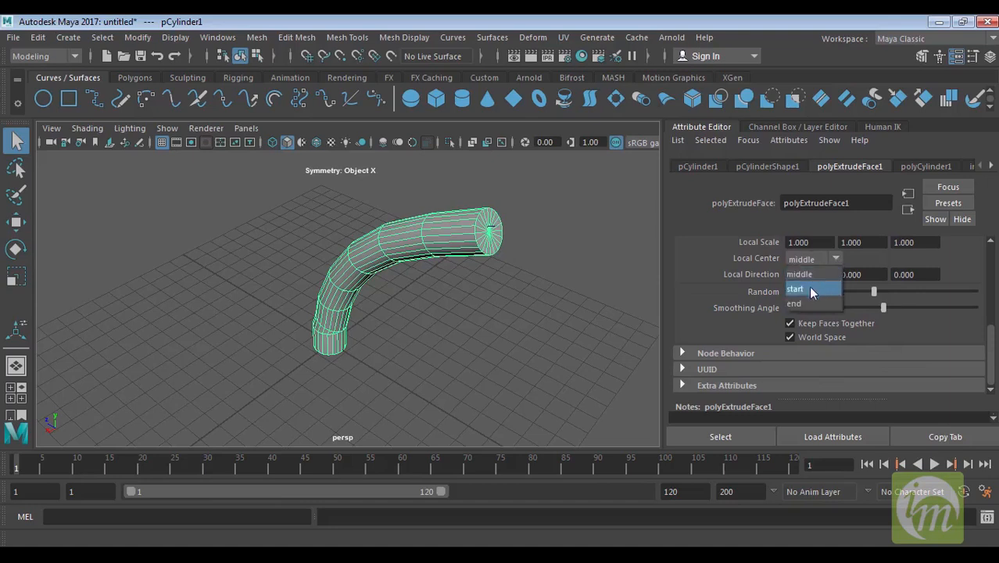
pyautogui.click(808, 288)
pyautogui.click(836, 259)
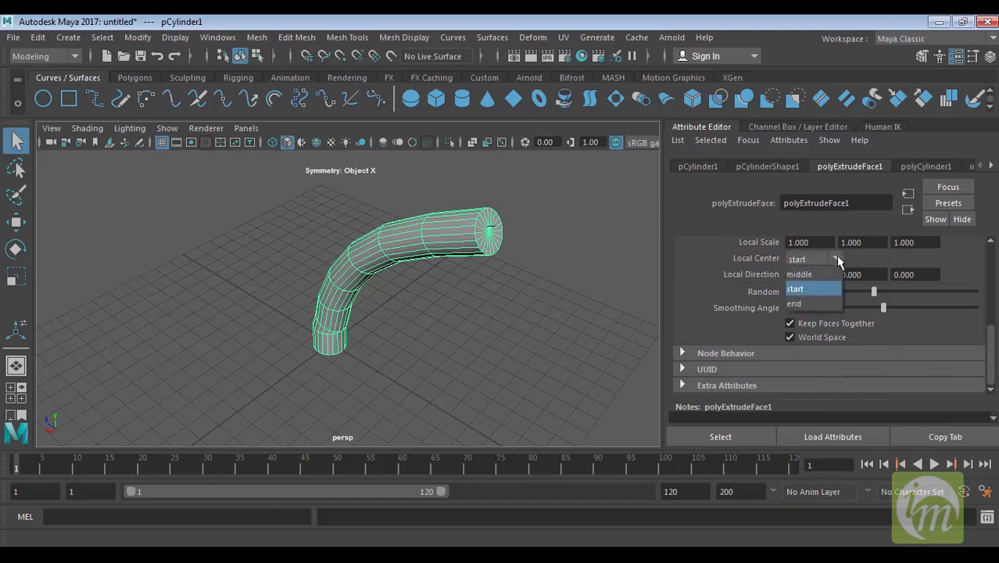
pyautogui.click(816, 303)
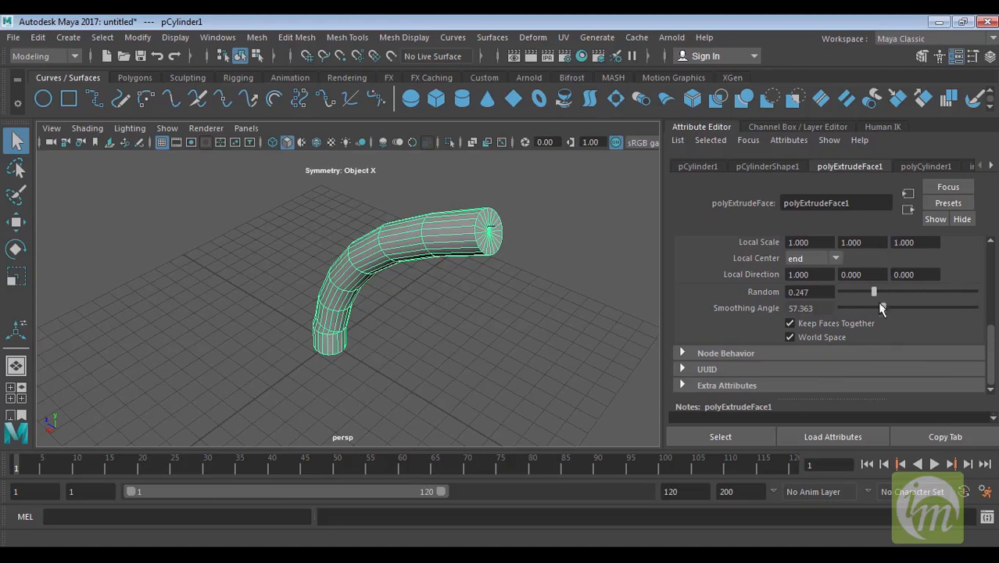
# Set the extrusion's Smoothing Angle to about 49.451 and Random to about 0.319.
pyautogui.moveTo(882, 308)
pyautogui.mouseDown()
pyautogui.moveTo(898, 316)
pyautogui.moveTo(878, 320)
pyautogui.moveTo(889, 297)
pyautogui.mouseUp()
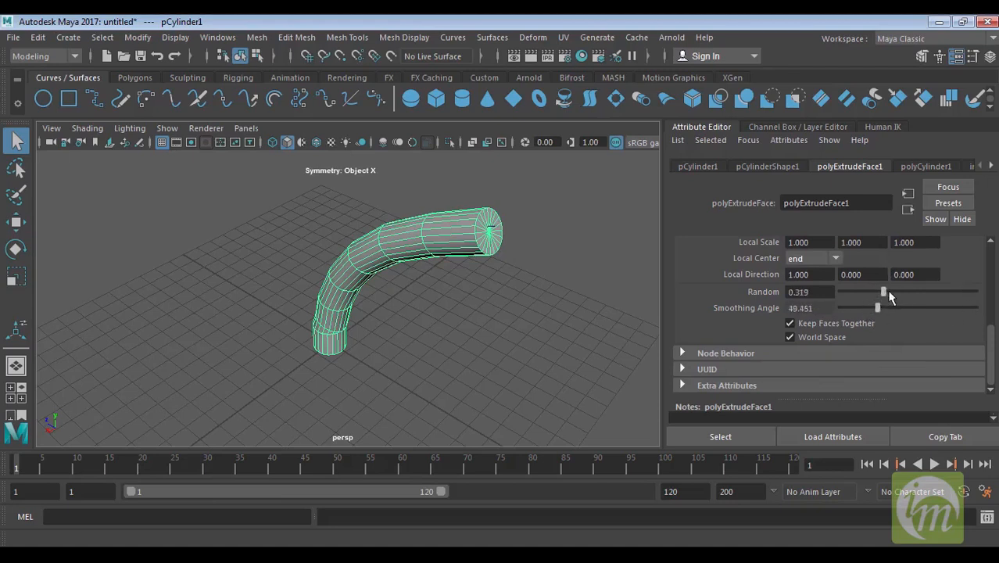
pyautogui.click(830, 334)
pyautogui.click(830, 335)
pyautogui.click(828, 323)
# Set the extrusion's thickness to -0.460 and its divisions to 8.
pyautogui.moveTo(991, 331); pyautogui.dragTo(991, 295)
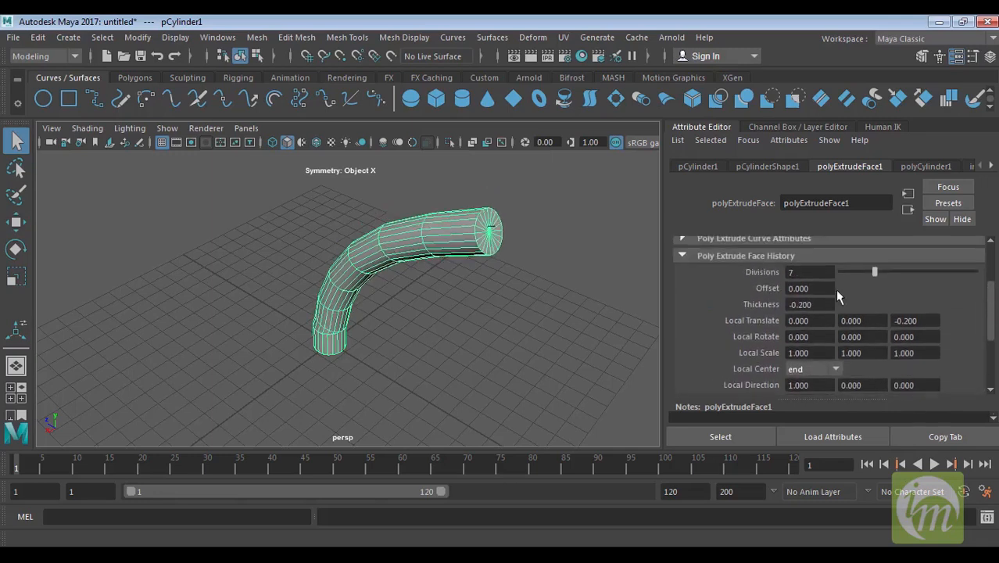
pyautogui.keyDown('ctrl'); pyautogui.moveTo(822, 305); pyautogui.dragTo(801, 305); pyautogui.keyUp('ctrl')
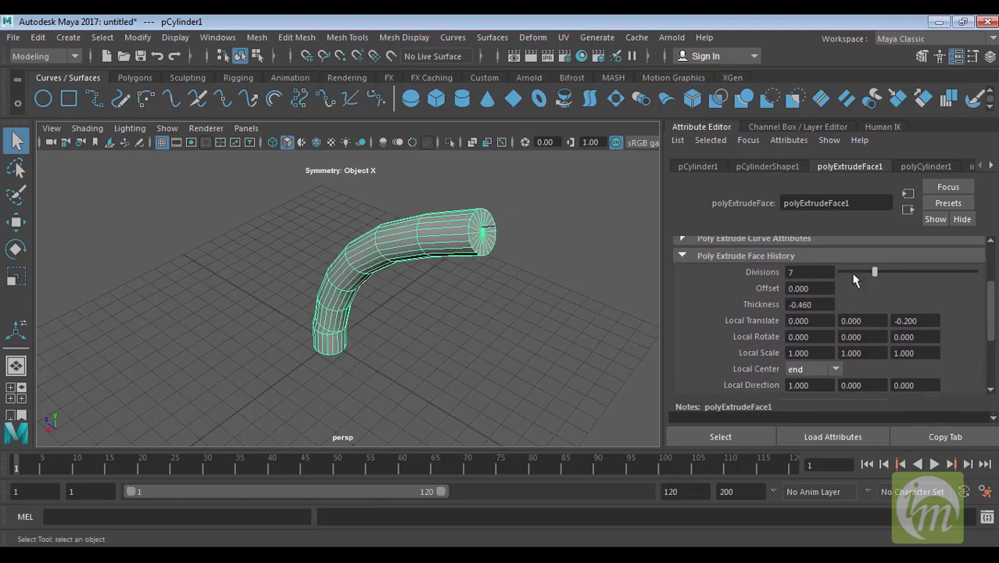
pyautogui.moveTo(877, 273); pyautogui.dragTo(881, 293)
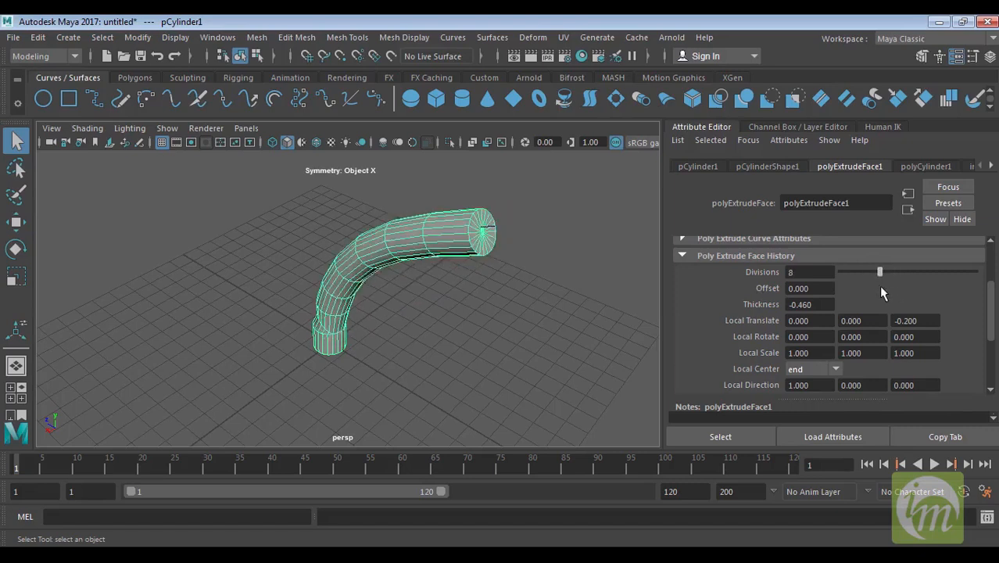
# Delete the extruded cylinder together with its path curve.
pyautogui.keyDown('alt'); pyautogui.moveTo(532, 290); pyautogui.dragTo(500, 272); pyautogui.keyUp('alt')
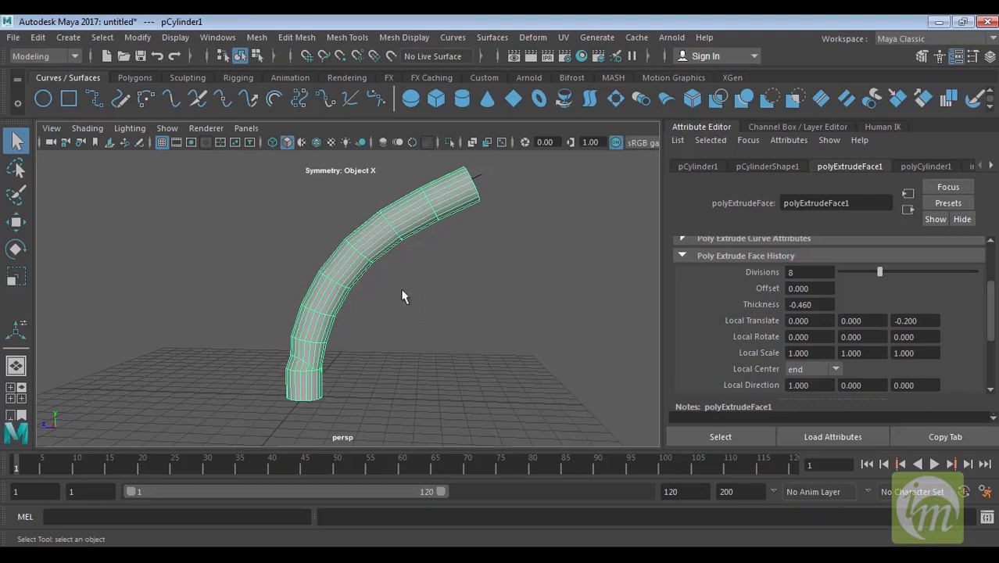
pyautogui.keyDown('alt'); pyautogui.moveTo(494, 346); pyautogui.dragTo(473, 347); pyautogui.keyUp('alt')
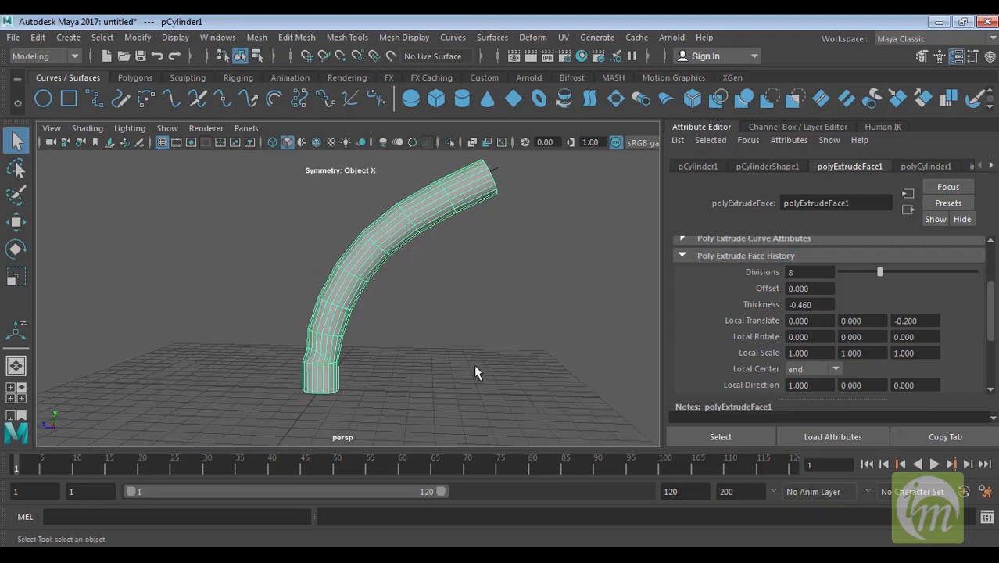
pyautogui.moveTo(490, 388); pyautogui.dragTo(302, 196)
pyautogui.keyDown('alt'); pyautogui.moveTo(386, 246); pyautogui.dragTo(417, 252); pyautogui.keyUp('alt')
pyautogui.press('Delete')
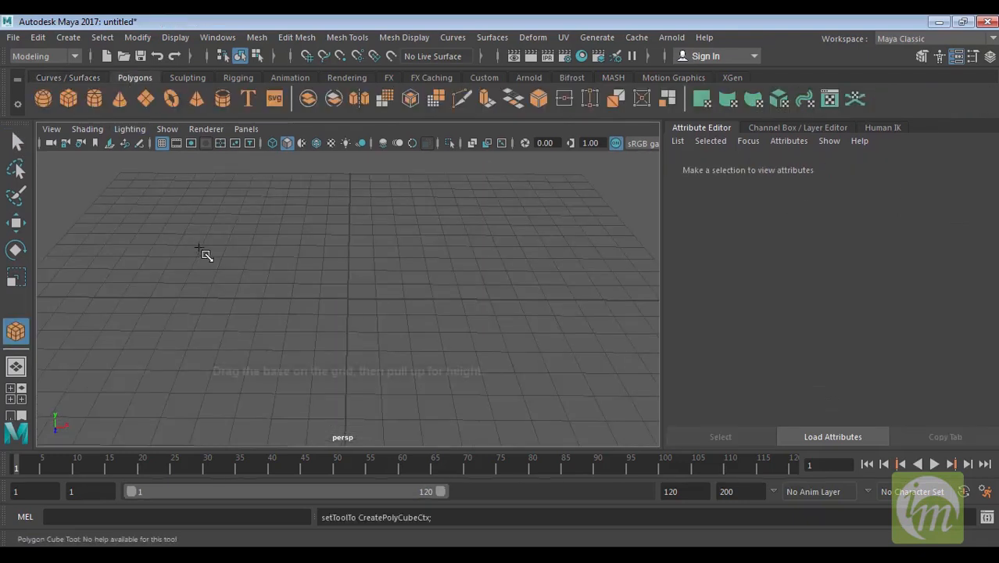
# Draw two separate elongated polygon cubes on opposite sides of the grid, with the second one longer and larger.
pyautogui.moveTo(207, 252); pyautogui.dragTo(221, 224)
pyautogui.click(68, 99)
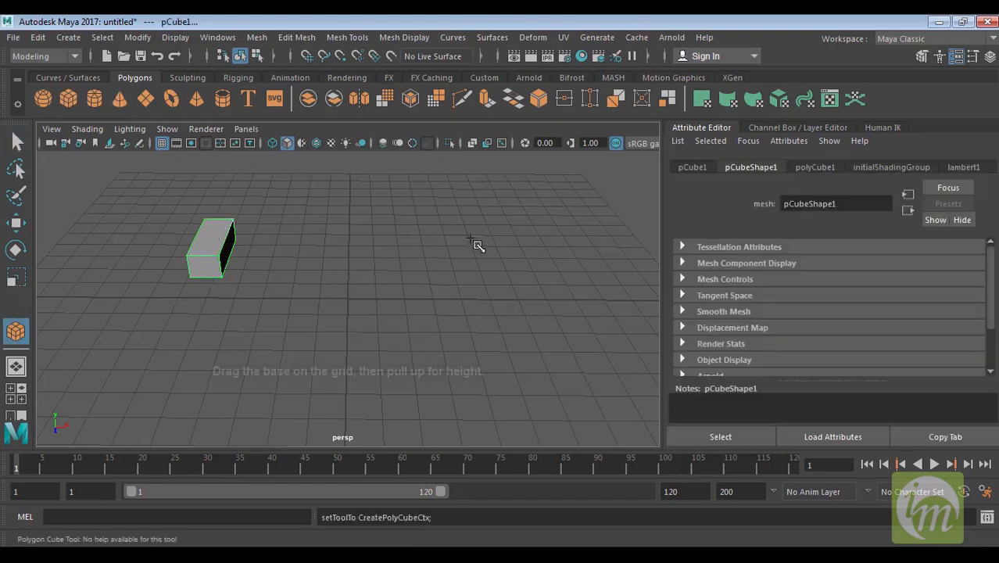
pyautogui.moveTo(486, 200); pyautogui.dragTo(522, 279)
pyautogui.moveTo(525, 287); pyautogui.dragTo(548, 205)
# Try to bridge the two separate cube objects while both are selected.
pyautogui.keyDown('alt'); pyautogui.moveTo(563, 273); pyautogui.dragTo(485, 347); pyautogui.keyUp('alt')
pyautogui.click(208, 305)
pyautogui.keyDown('alt'); pyautogui.moveTo(239, 290); pyautogui.dragTo(321, 31); pyautogui.keyUp('alt')
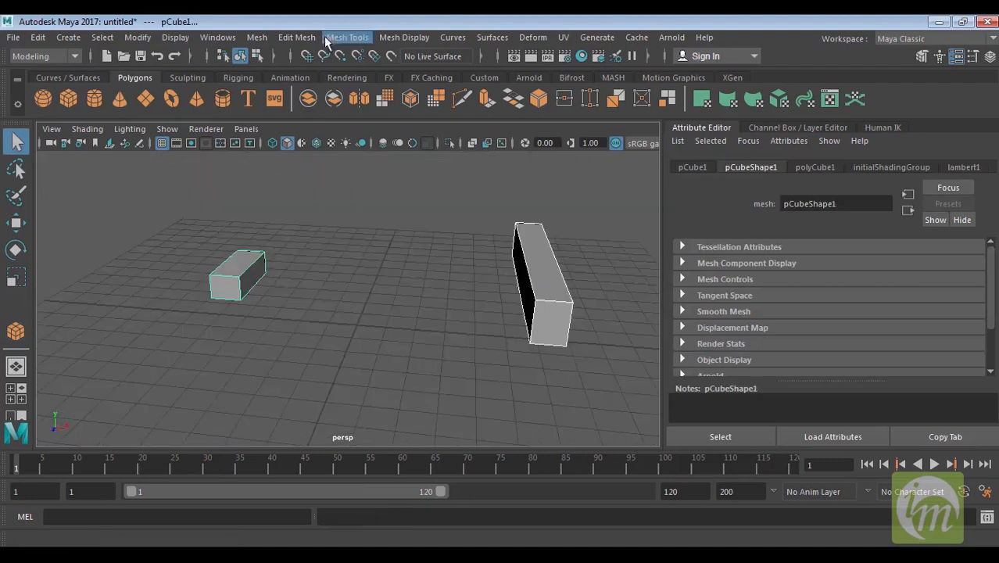
pyautogui.click(311, 36)
pyautogui.click(332, 106)
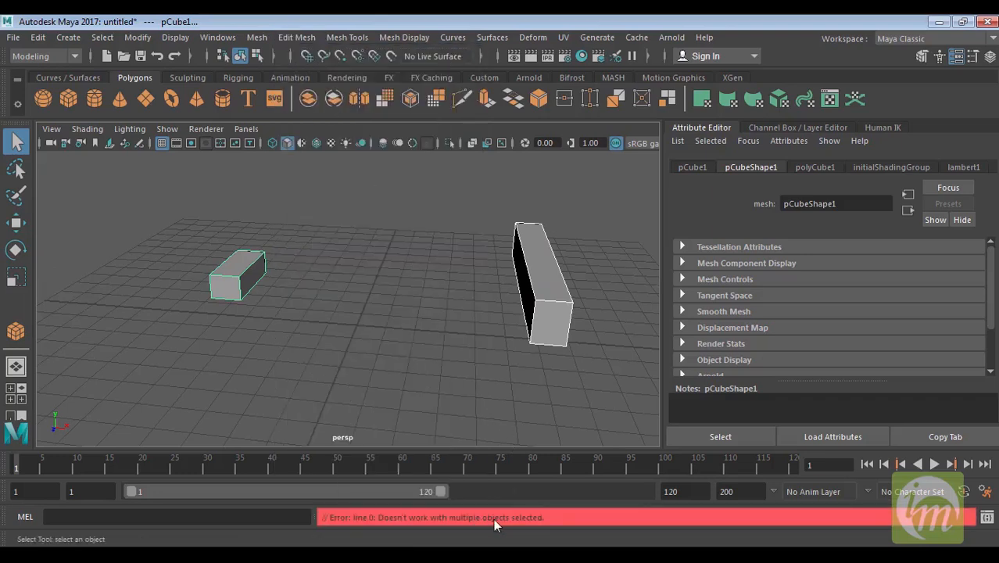
# Combine the two cubes into a single mesh.
pyautogui.click(512, 341)
pyautogui.click(544, 292)
pyautogui.keyDown('alt'); pyautogui.moveTo(544, 292); pyautogui.dragTo(451, 348); pyautogui.keyUp('alt')
pyautogui.press('w')
pyautogui.keyDown('alt'); pyautogui.moveTo(355, 358); pyautogui.dragTo(395, 345); pyautogui.keyUp('alt')
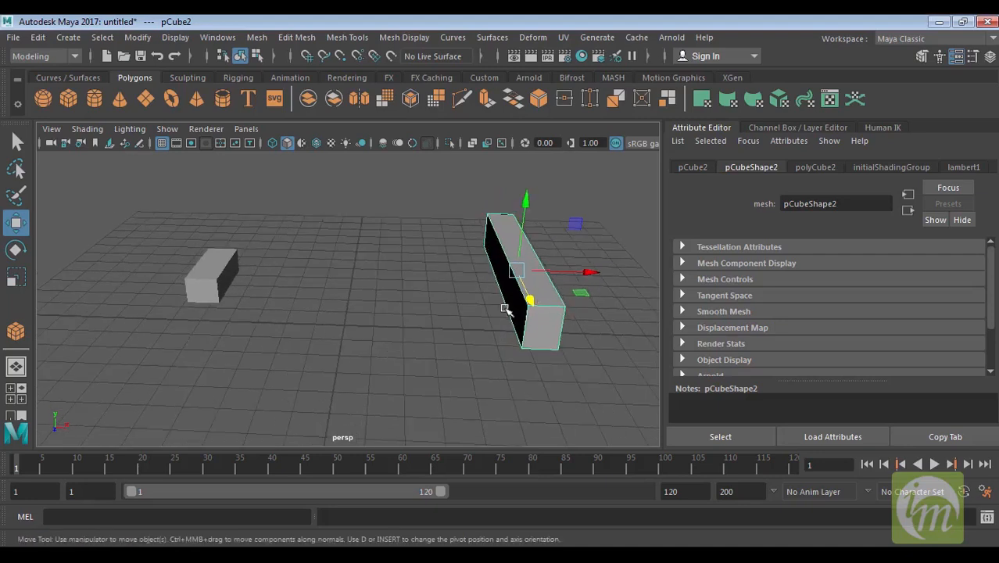
pyautogui.click(213, 275)
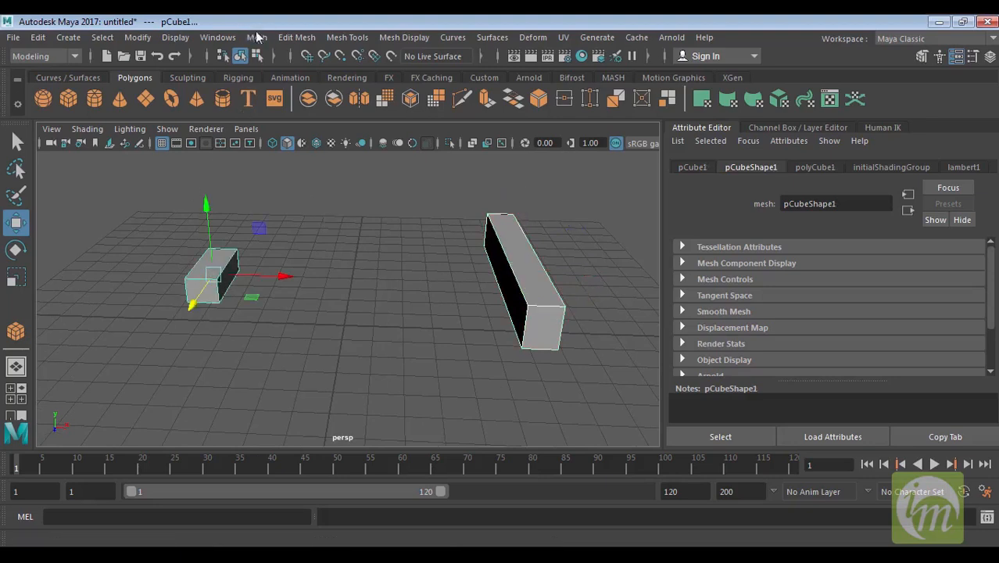
pyautogui.click(258, 38)
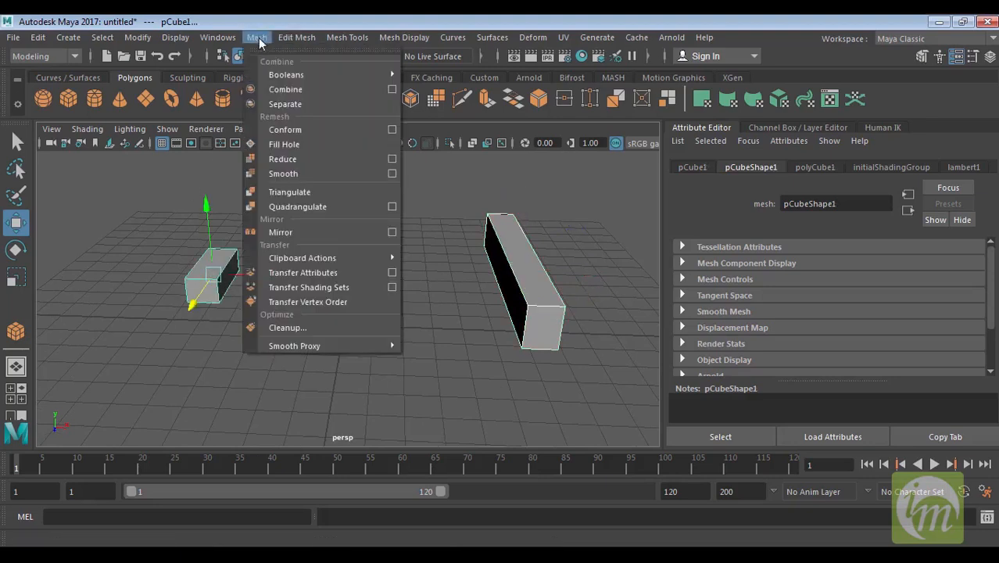
pyautogui.click(286, 89)
pyautogui.click(446, 194)
# Bridge the two facing inner side faces of the combined cube mesh.
pyautogui.moveTo(445, 194)
pyautogui.keyDown('alt'); pyautogui.mouseDown()
pyautogui.moveTo(535, 234)
pyautogui.moveTo(562, 232)
pyautogui.moveTo(520, 238)
pyautogui.moveTo(457, 208)
pyautogui.mouseUp(); pyautogui.keyUp('alt')
pyautogui.keyDown('alt'); pyautogui.moveTo(474, 241); pyautogui.dragTo(313, 250); pyautogui.keyUp('alt')
pyautogui.moveTo(259, 263); pyautogui.dragTo(266, 178, button='right')
pyautogui.click(252, 266)
pyautogui.keyDown('alt'); pyautogui.moveTo(349, 259); pyautogui.dragTo(450, 261); pyautogui.keyUp('alt')
pyautogui.click(457, 250)
pyautogui.keyDown('alt'); pyautogui.moveTo(528, 263); pyautogui.dragTo(452, 258); pyautogui.keyUp('alt')
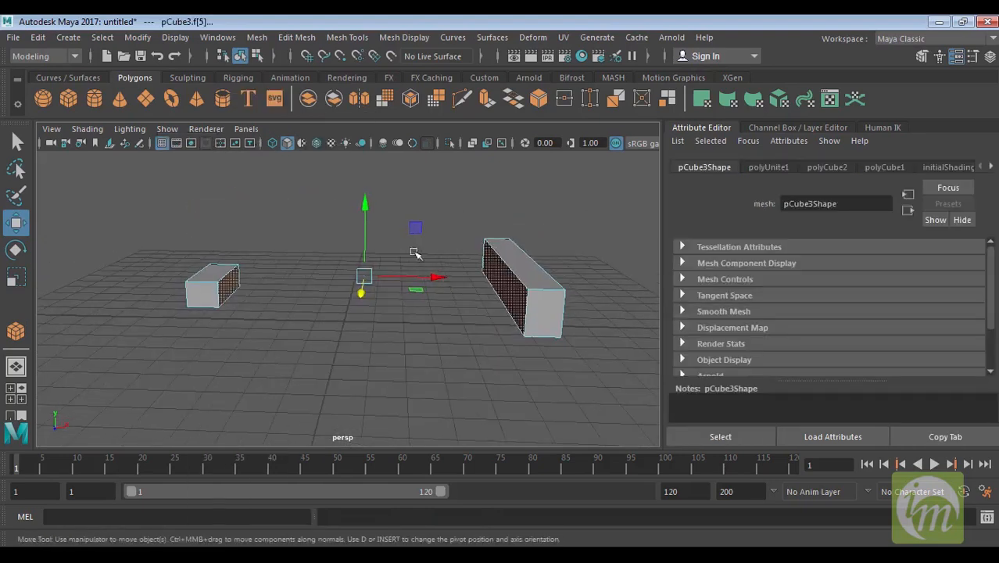
pyautogui.click(306, 37)
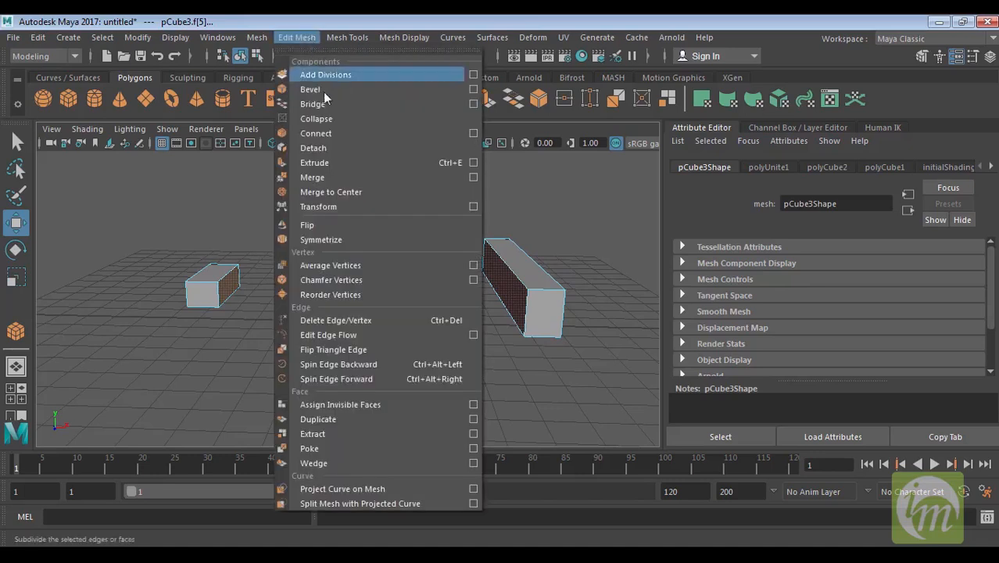
pyautogui.click(381, 104)
pyautogui.keyDown('alt'); pyautogui.moveTo(490, 220); pyautogui.dragTo(265, 235); pyautogui.keyUp('alt')
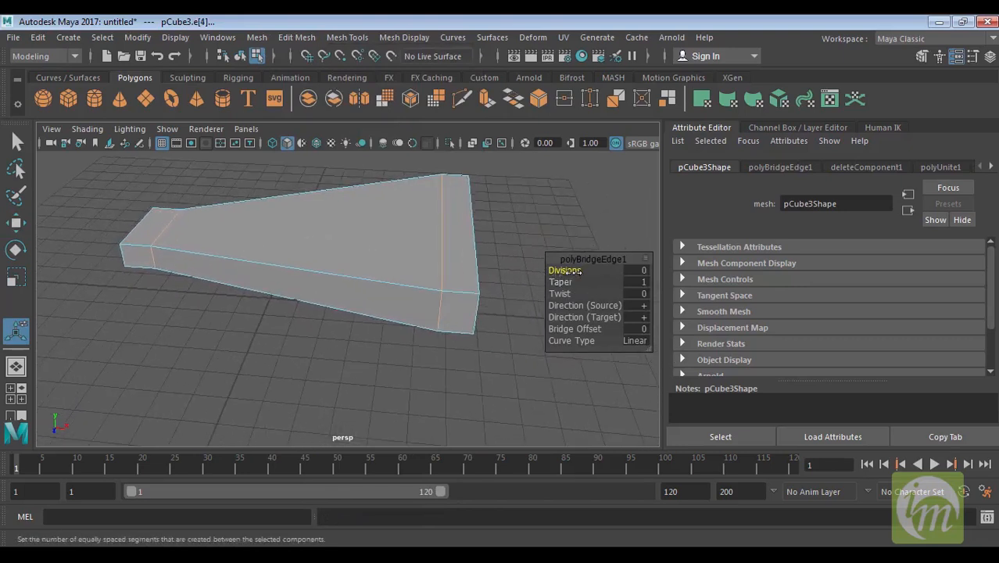
# Set the cube bridge to 11 divisions, a twist of about 13.751 and a bridge offset of 5, trying the reversed source direction.
pyautogui.moveTo(600, 271); pyautogui.dragTo(572, 299)
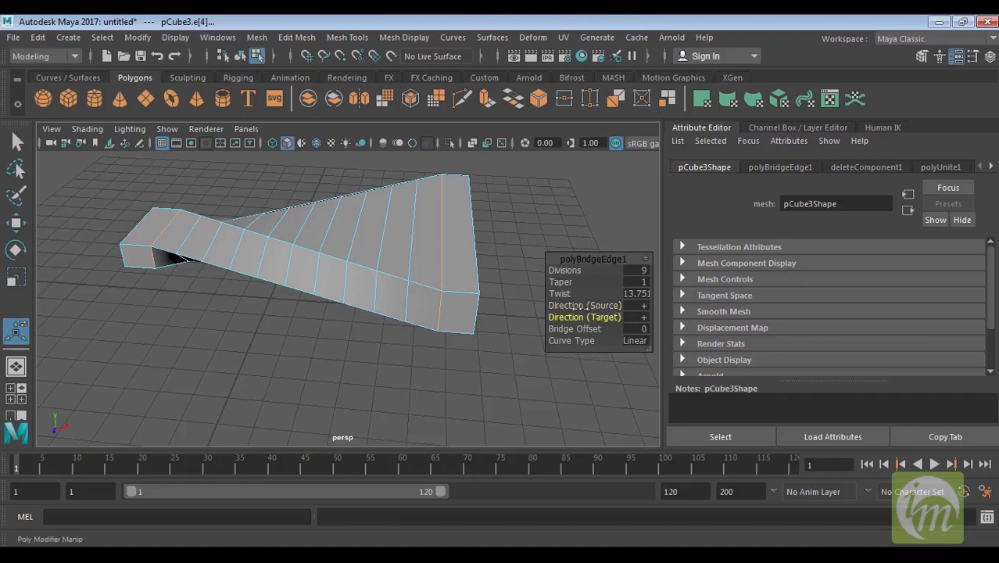
pyautogui.click(596, 306)
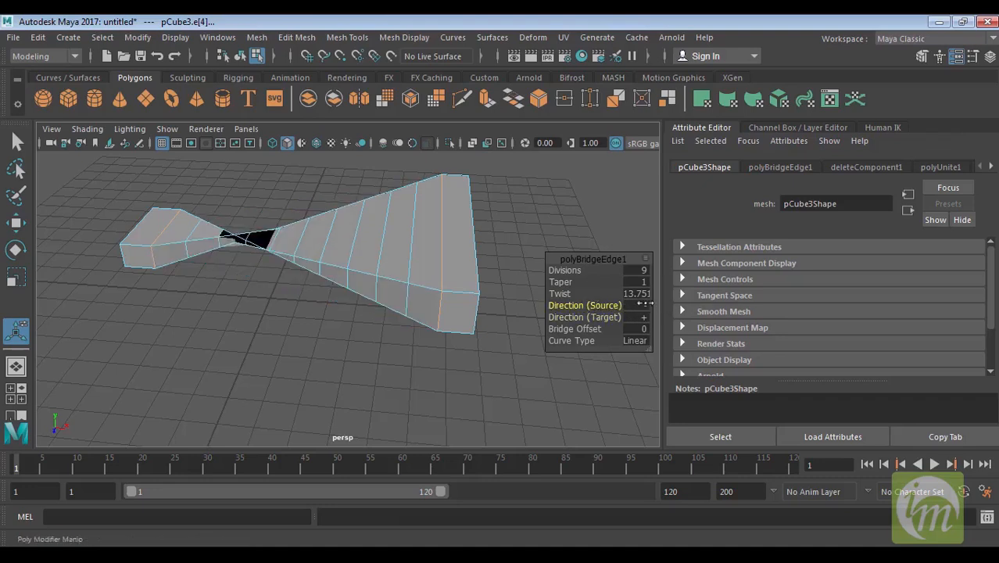
pyautogui.moveTo(602, 305); pyautogui.dragTo(506, 309)
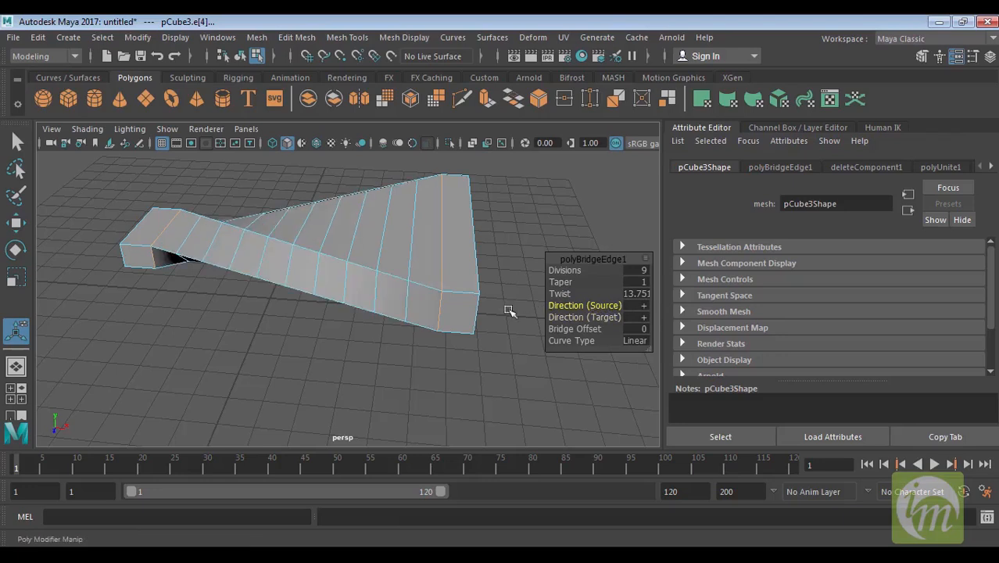
pyautogui.moveTo(577, 329); pyautogui.dragTo(613, 337)
pyautogui.keyDown('alt'); pyautogui.moveTo(466, 330); pyautogui.dragTo(473, 279); pyautogui.keyUp('alt')
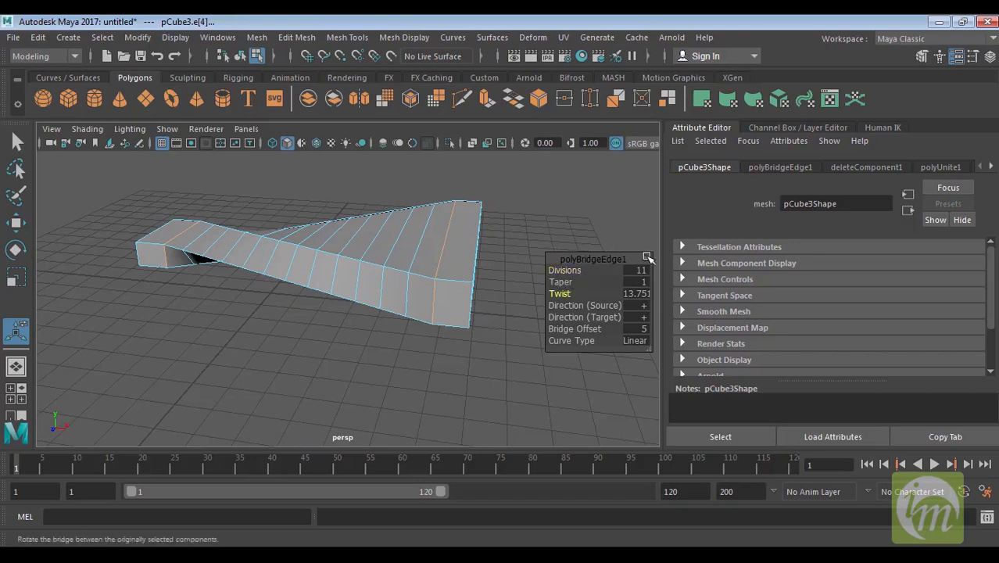
# Switch the bridged cube mesh to object mode and delete it.
pyautogui.click(468, 241)
pyautogui.keyDown('alt'); pyautogui.moveTo(538, 237); pyautogui.dragTo(455, 307); pyautogui.keyUp('alt')
pyautogui.moveTo(451, 295); pyautogui.dragTo(479, 118, button='right')
pyautogui.scroll(-4, 536, 253)
pyautogui.keyDown('alt'); pyautogui.moveTo(536, 255); pyautogui.dragTo(616, 241); pyautogui.keyUp('alt')
pyautogui.keyDown('alt'); pyautogui.moveTo(510, 298); pyautogui.dragTo(517, 298, button='middle'); pyautogui.keyUp('alt')
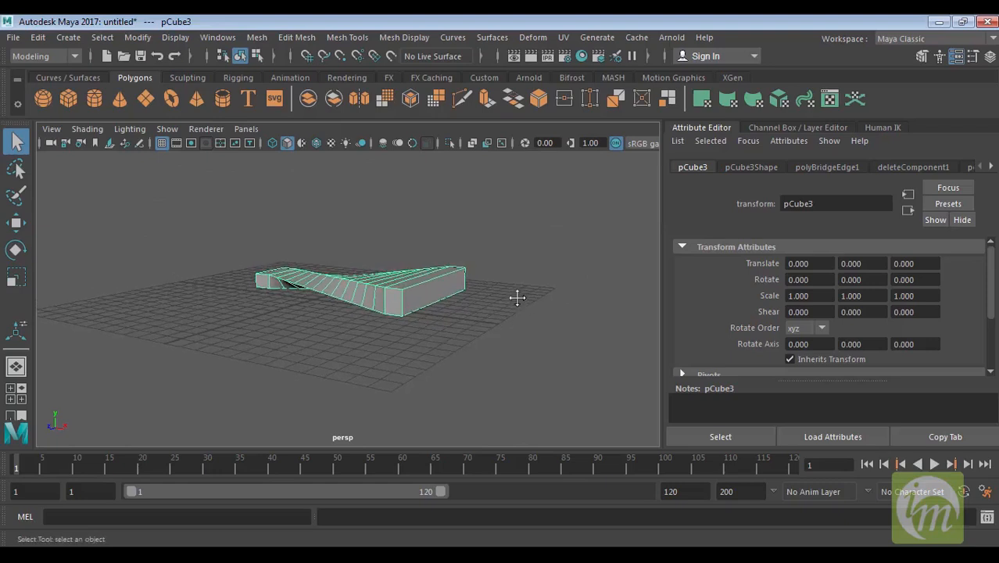
pyautogui.keyDown('alt'); pyautogui.moveTo(509, 311); pyautogui.dragTo(443, 325); pyautogui.keyUp('alt')
pyautogui.keyDown('alt'); pyautogui.moveTo(350, 288); pyautogui.dragTo(384, 283); pyautogui.keyUp('alt')
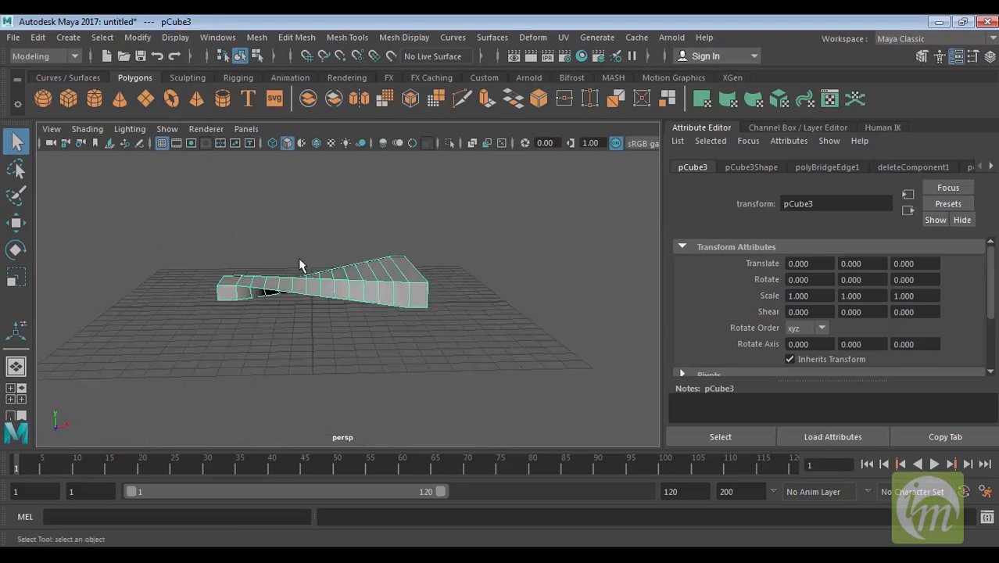
pyautogui.press('Delete')
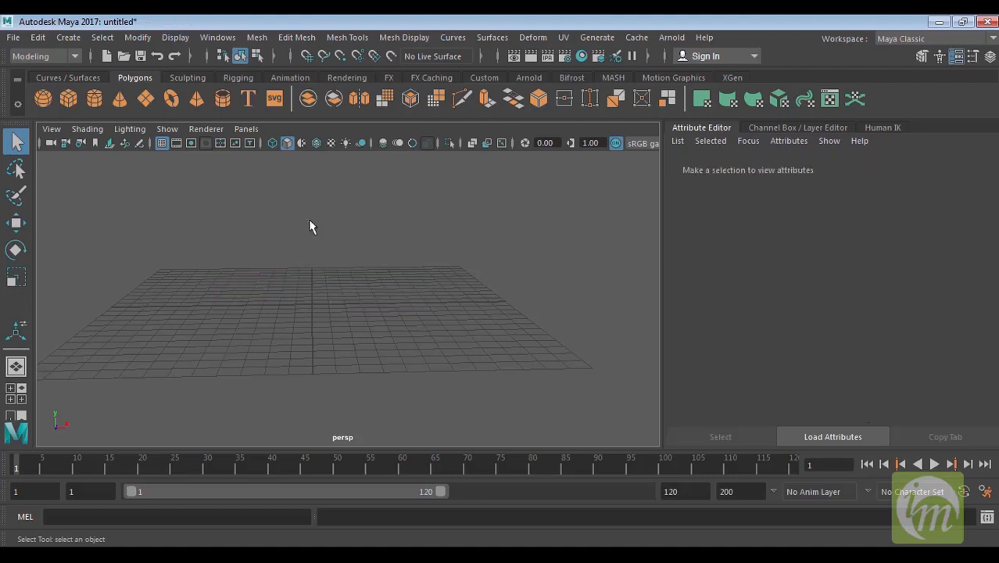
# Draw two separate rectangular polygon planes on opposite sides of the grid.
pyautogui.click(149, 91)
pyautogui.moveTo(208, 269); pyautogui.dragTo(245, 322)
pyautogui.click(147, 99)
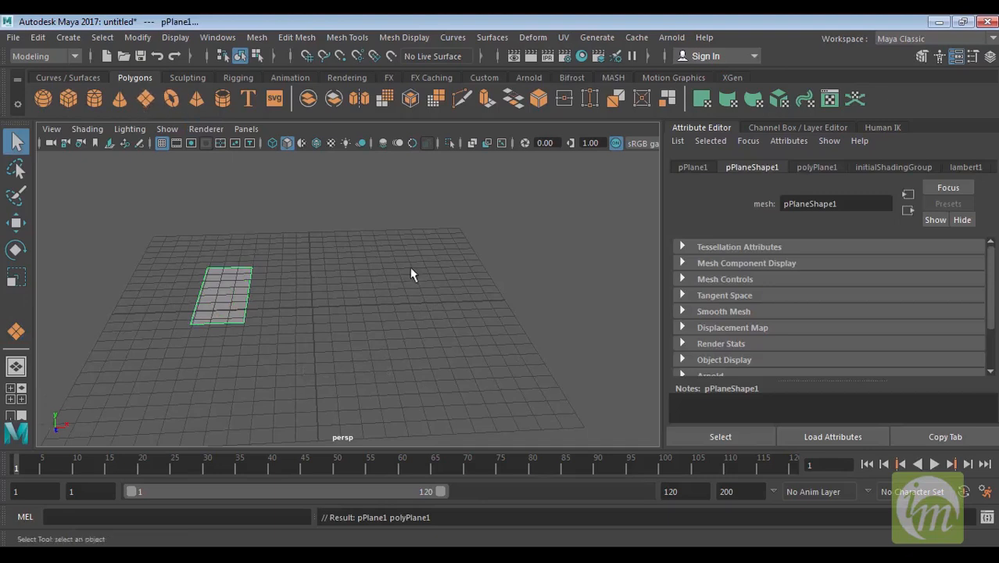
pyautogui.moveTo(408, 261); pyautogui.dragTo(453, 308)
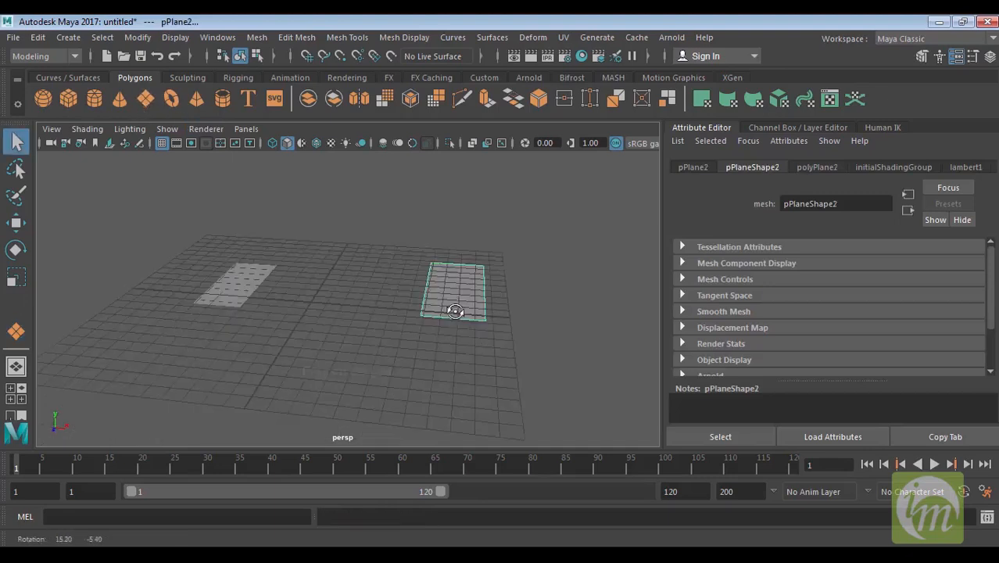
# Combine the two planes into a single mesh.
pyautogui.click(253, 283)
pyautogui.keyDown('shift'); pyautogui.click(440, 292); pyautogui.keyUp('shift')
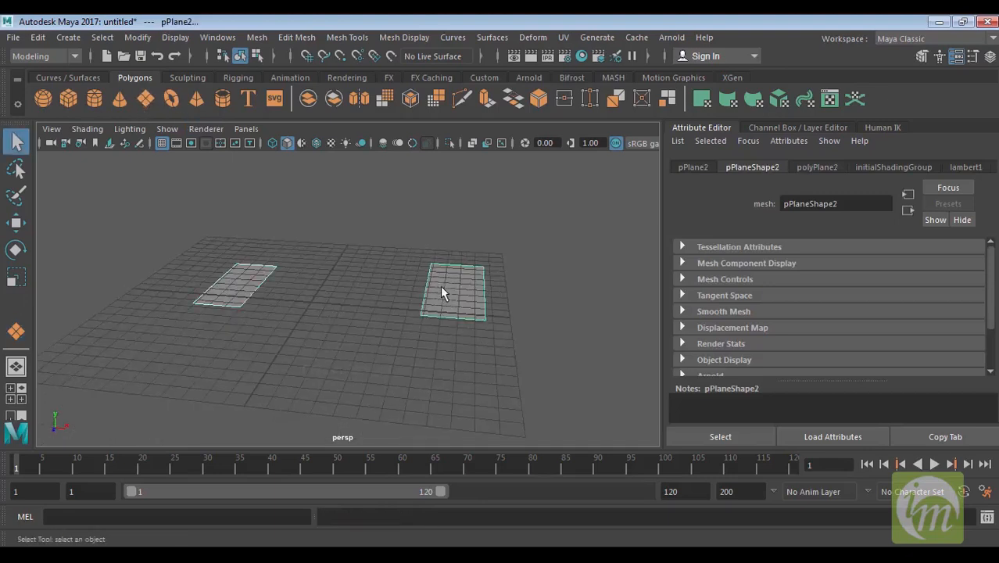
pyautogui.click(250, 38)
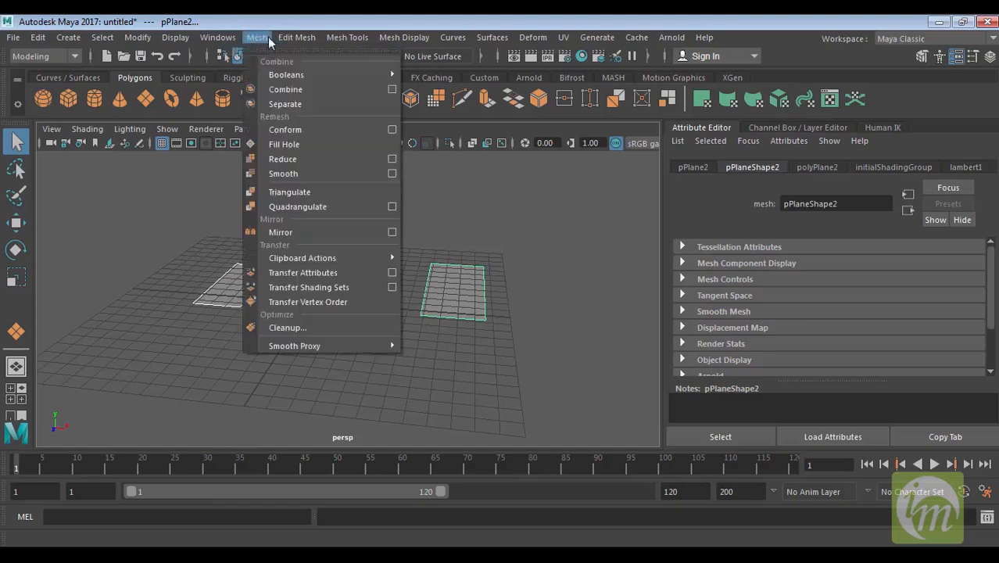
pyautogui.click(291, 91)
# Bridge the facing inner border edges of the two combined planes.
pyautogui.moveTo(432, 280); pyautogui.dragTo(430, 108, button='right')
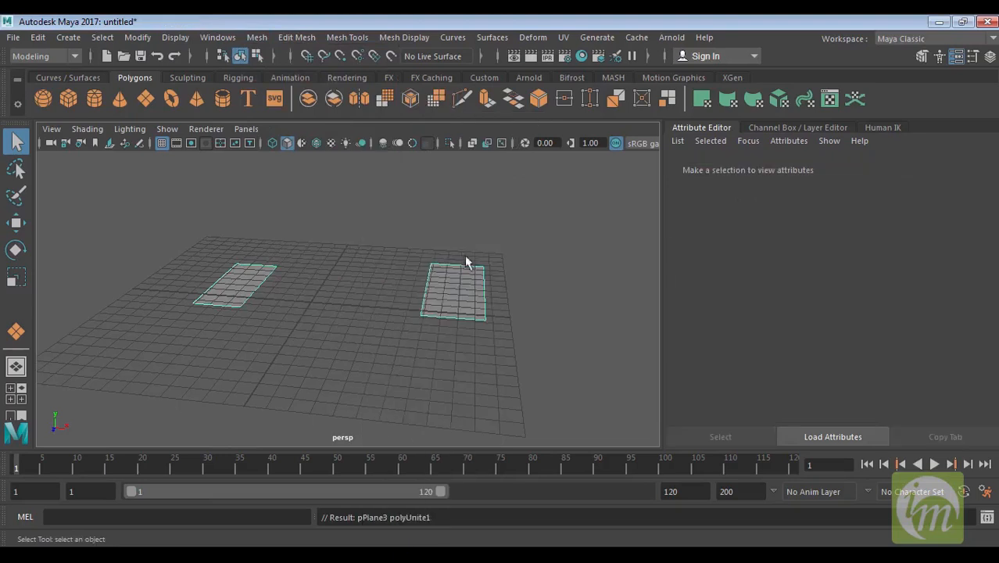
pyautogui.click(428, 290)
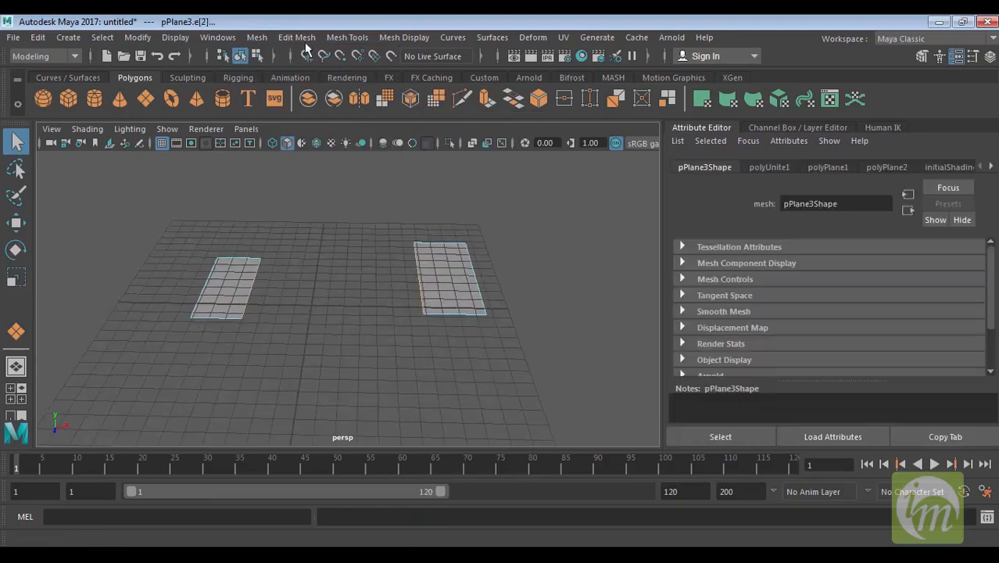
pyautogui.click(305, 40)
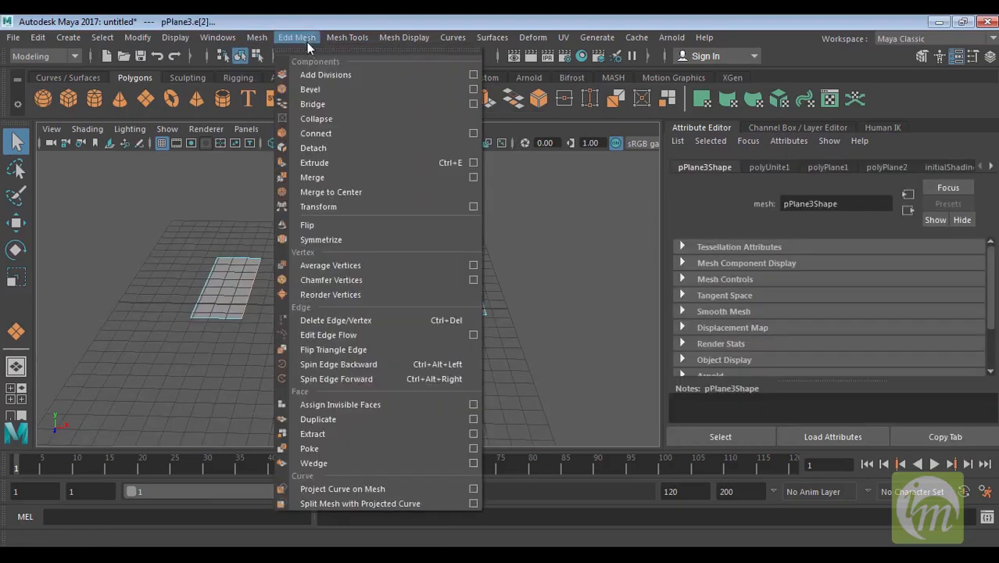
pyautogui.click(348, 108)
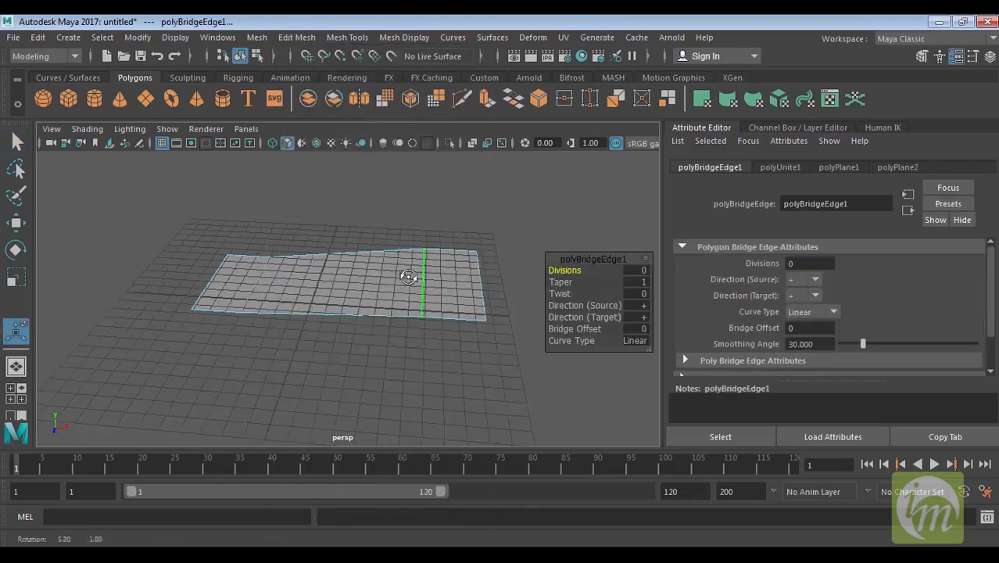
# Set the plane bridge to 9 divisions, a taper of 0 and a twist of about 33.232.
pyautogui.moveTo(561, 281); pyautogui.dragTo(588, 294)
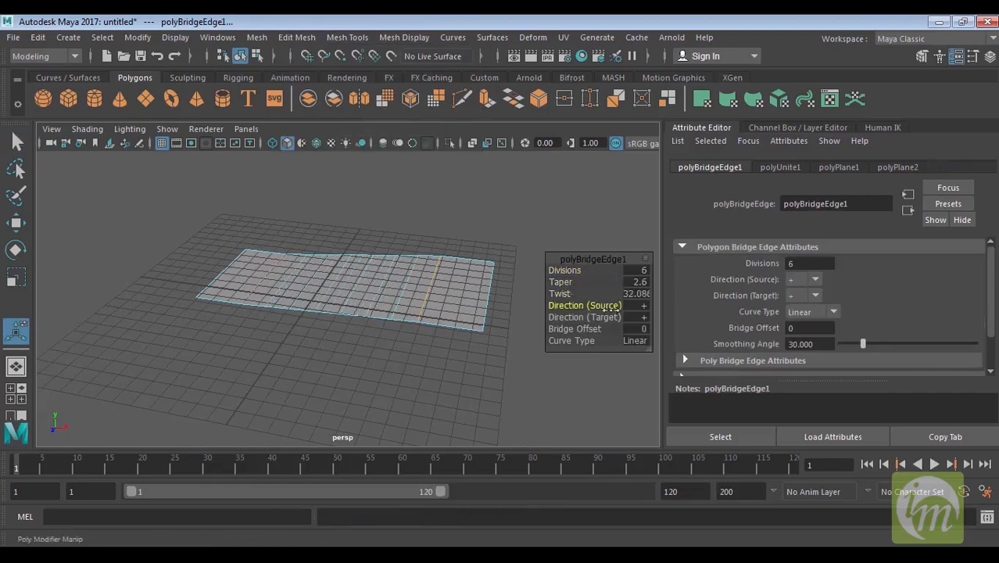
pyautogui.moveTo(561, 294); pyautogui.dragTo(519, 285)
pyautogui.moveTo(583, 273)
pyautogui.mouseDown()
pyautogui.moveTo(614, 275)
pyautogui.moveTo(590, 279)
pyautogui.mouseUp()
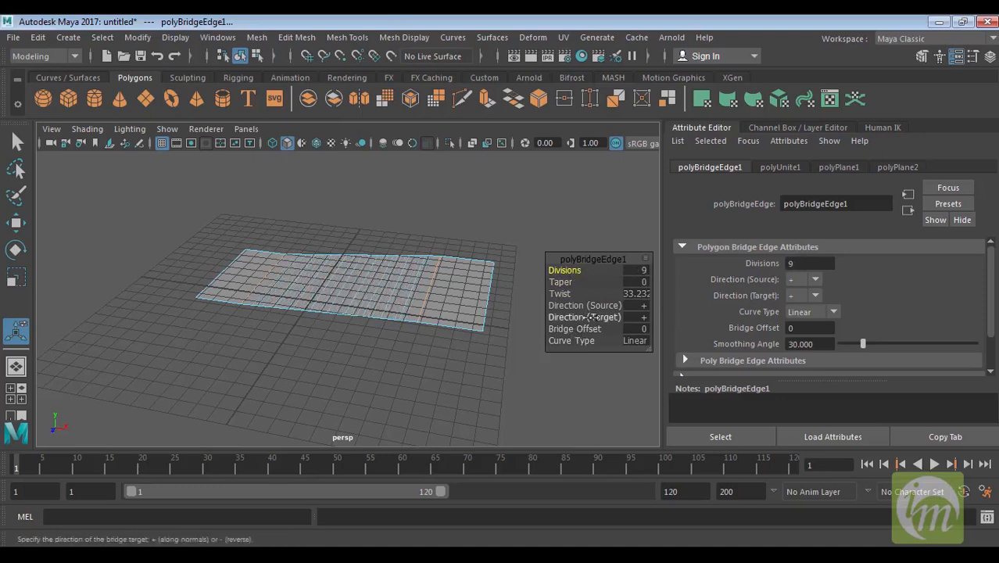
# Set the plane bridge's curve type to Blend and its twist to 180.
pyautogui.click(635, 341)
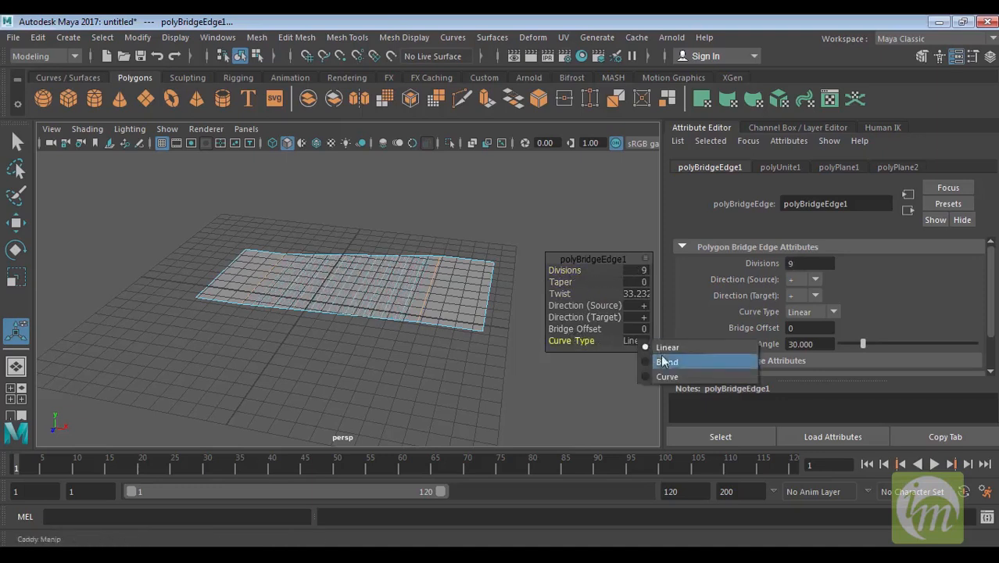
pyautogui.click(668, 360)
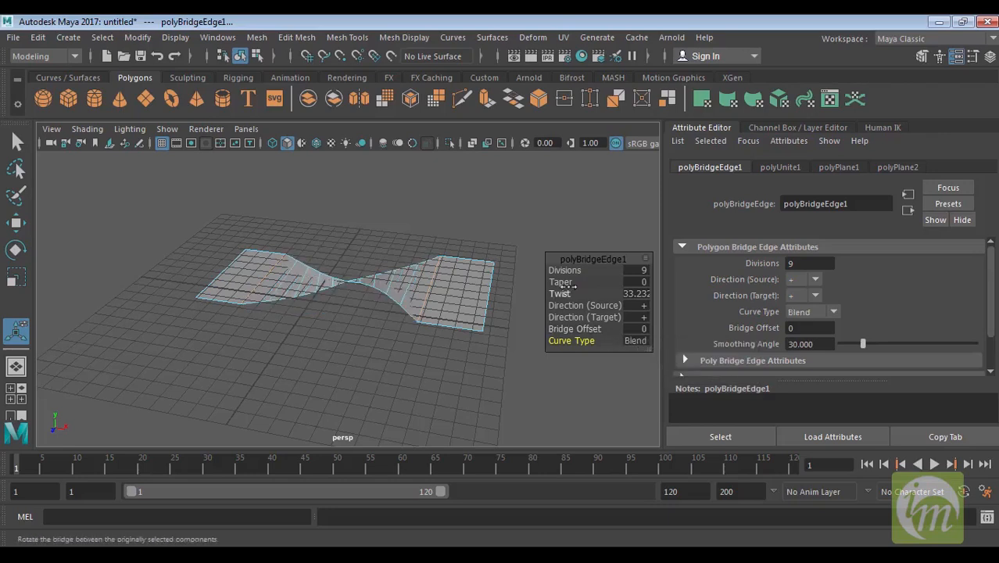
pyautogui.moveTo(566, 295); pyautogui.dragTo(672, 306)
pyautogui.keyDown('alt'); pyautogui.moveTo(373, 275); pyautogui.dragTo(356, 300); pyautogui.keyUp('alt')
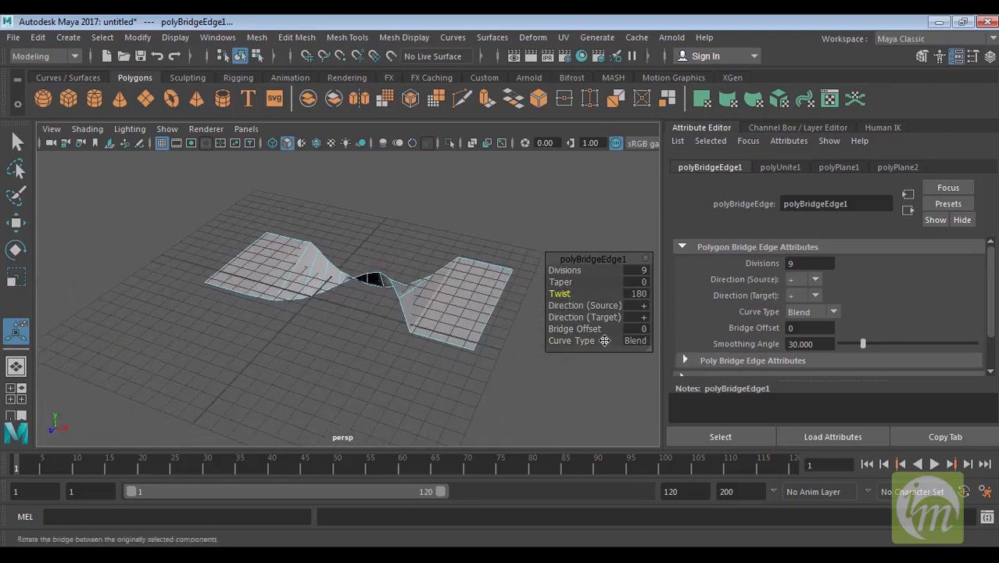
# Try the Curve option as the bridge's curve type, set the taper to 3, and return the curve type to Blend.
pyautogui.click(634, 341)
pyautogui.click(606, 379)
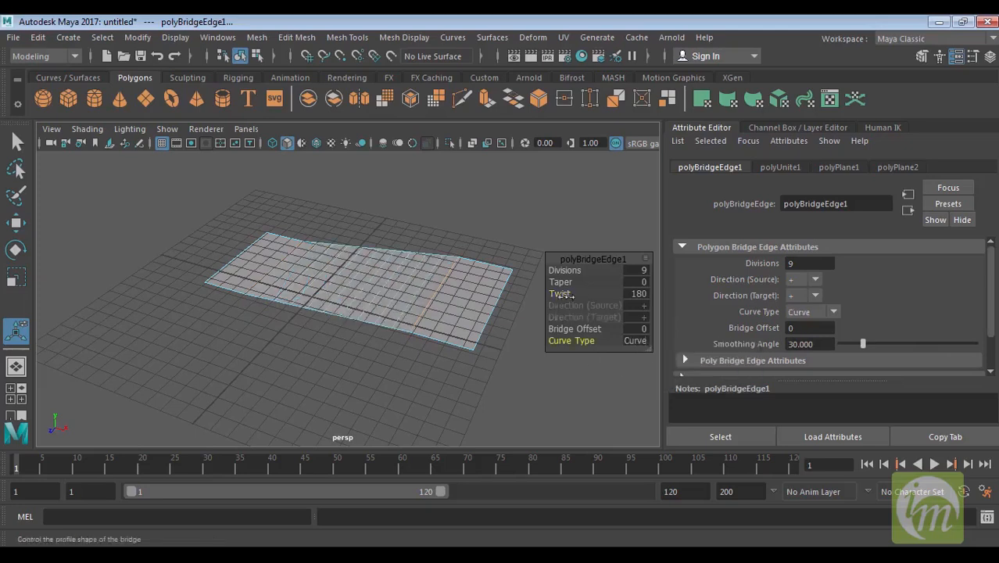
pyautogui.moveTo(577, 282); pyautogui.dragTo(568, 294)
pyautogui.click(567, 294)
pyautogui.moveTo(636, 342); pyautogui.dragTo(640, 339)
pyautogui.click(638, 338)
pyautogui.click(666, 361)
# Set the blended bridge's twist to about 136.45 and pick its source direction setting.
pyautogui.keyDown('alt'); pyautogui.moveTo(434, 321); pyautogui.dragTo(213, 294); pyautogui.keyUp('alt')
pyautogui.moveTo(577, 291); pyautogui.dragTo(340, 285)
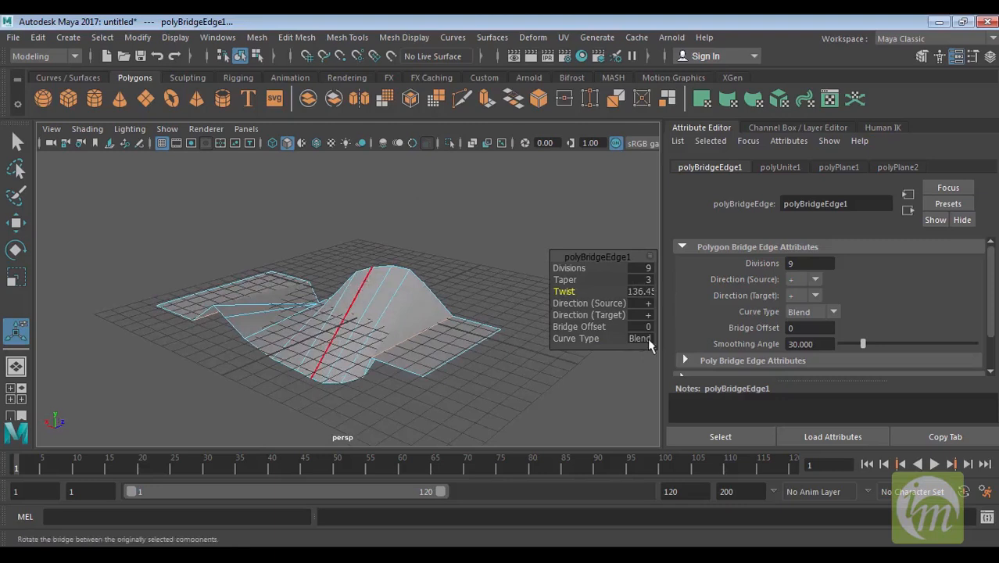
pyautogui.keyDown('alt'); pyautogui.moveTo(205, 297); pyautogui.dragTo(477, 328); pyautogui.keyUp('alt')
pyautogui.click(583, 302)
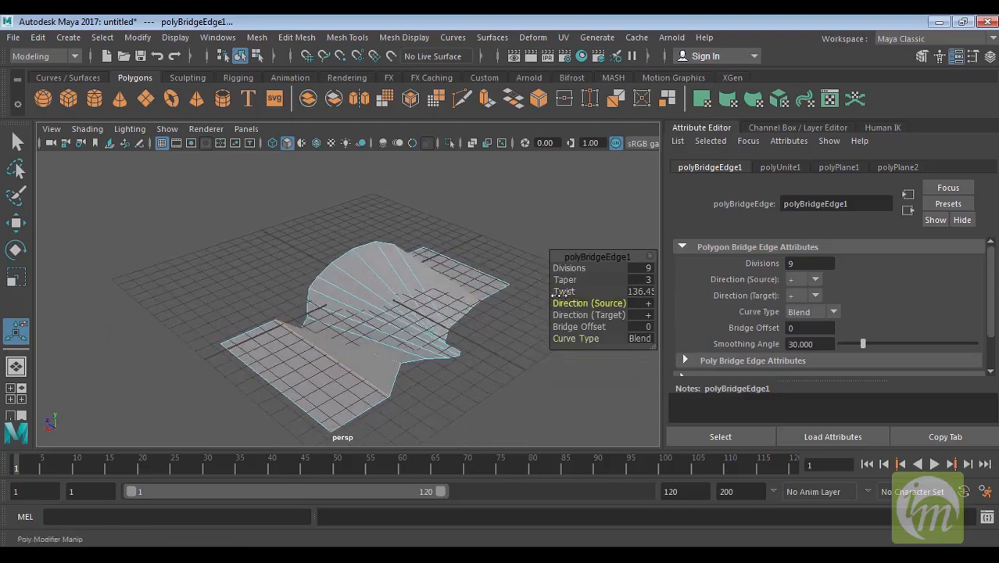
# Try a taper of 0.5 on the plane bridge, raise it to 3.3, and set the twist to about 135.3.
pyautogui.moveTo(577, 279); pyautogui.dragTo(564, 279)
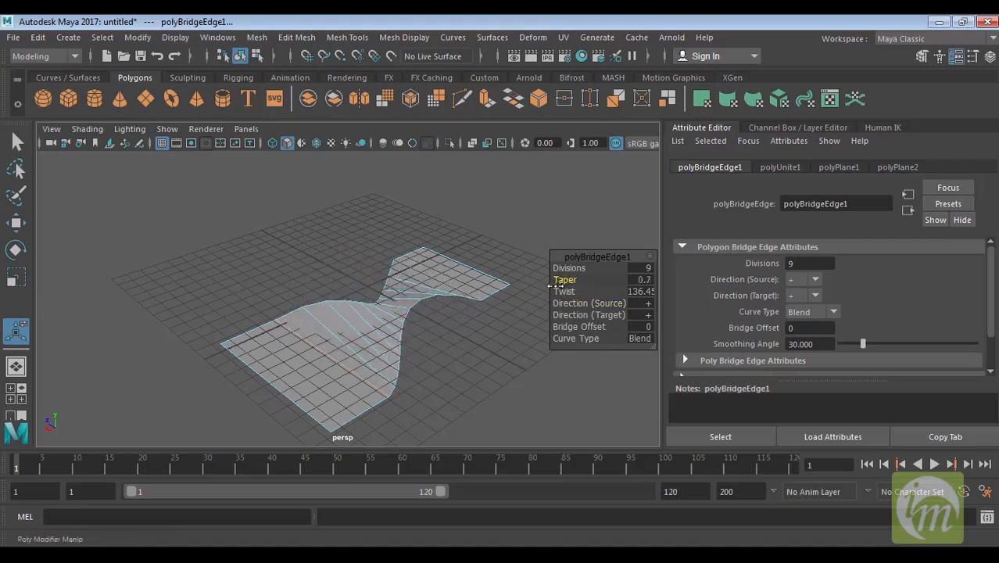
pyautogui.keyDown('alt'); pyautogui.moveTo(486, 327); pyautogui.dragTo(275, 381); pyautogui.keyUp('alt')
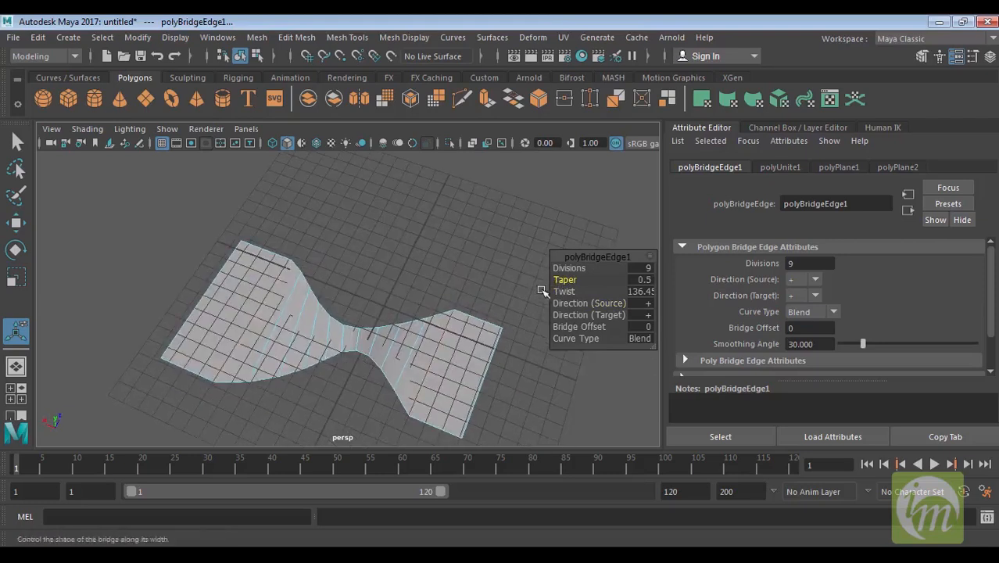
pyautogui.moveTo(572, 291); pyautogui.dragTo(588, 287)
pyautogui.keyDown('alt'); pyautogui.moveTo(378, 327); pyautogui.dragTo(350, 304); pyautogui.keyUp('alt')
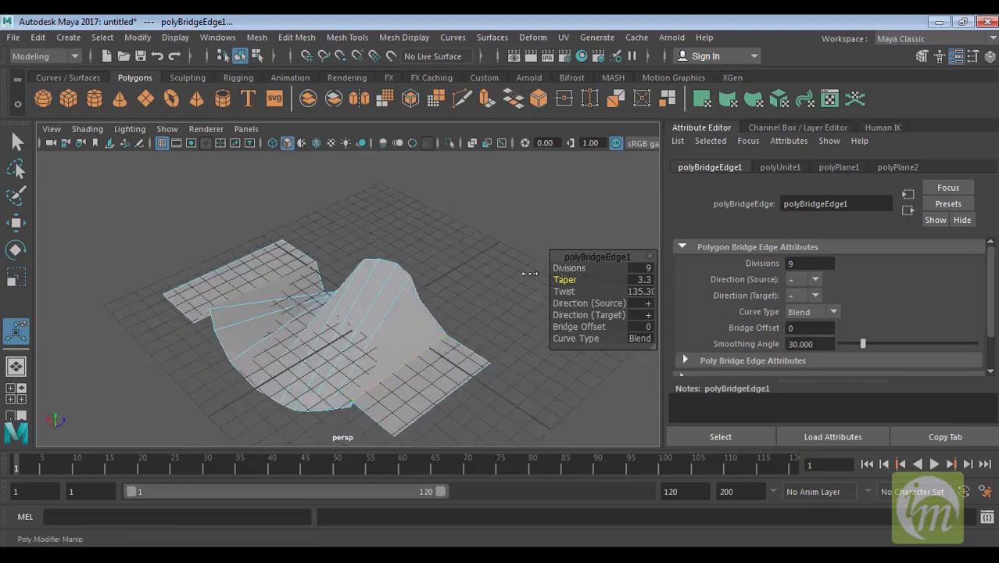
# Set the plane bridge to 26 divisions, a bridge offset of 3, a twist of about 152.49 and a taper of 2.9.
pyautogui.moveTo(560, 271); pyautogui.dragTo(683, 290)
pyautogui.moveTo(419, 327)
pyautogui.keyDown('alt'); pyautogui.mouseDown()
pyautogui.moveTo(536, 291)
pyautogui.moveTo(479, 292)
pyautogui.moveTo(423, 312)
pyautogui.moveTo(437, 322)
pyautogui.mouseUp(); pyautogui.keyUp('alt')
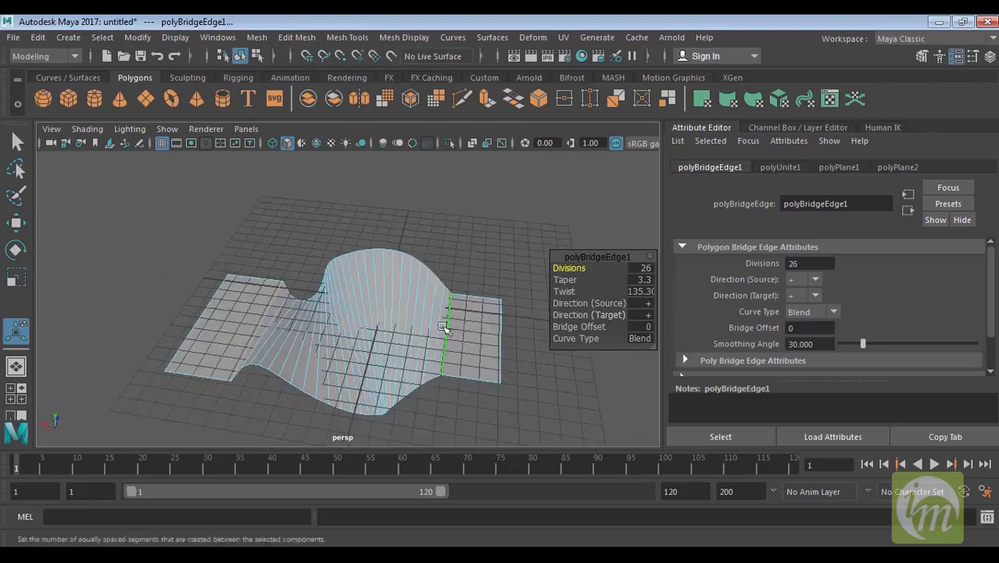
pyautogui.moveTo(574, 328); pyautogui.dragTo(582, 328)
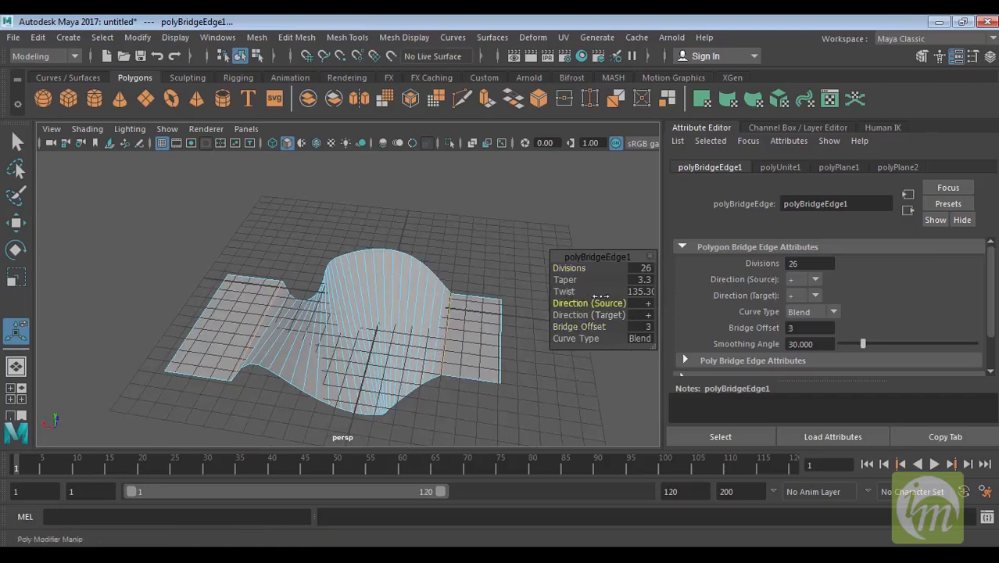
pyautogui.moveTo(563, 292)
pyautogui.mouseDown()
pyautogui.moveTo(590, 294)
pyautogui.moveTo(578, 295)
pyautogui.moveTo(580, 282)
pyautogui.mouseUp()
pyautogui.moveTo(563, 291); pyautogui.dragTo(573, 291)
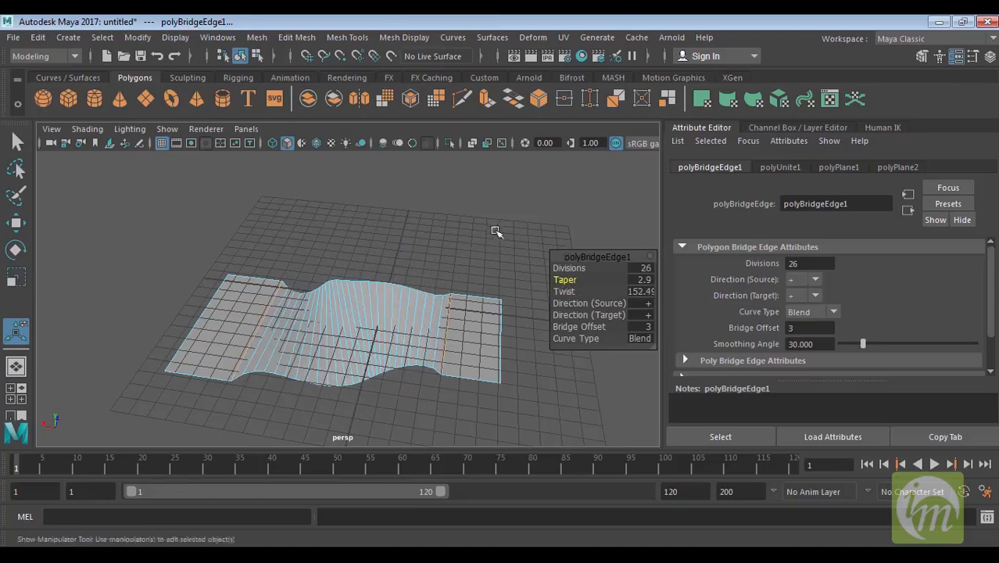
# Return to object selection and delete the bridged plane mesh from the scene.
pyautogui.click(500, 239)
pyautogui.moveTo(456, 328); pyautogui.dragTo(528, 120, button='right')
pyautogui.press('Delete')
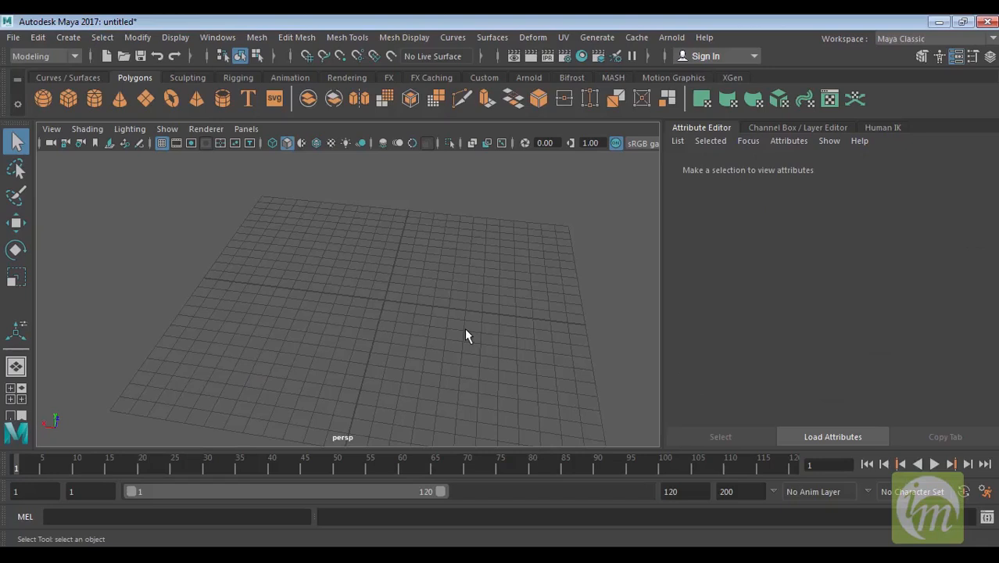
pyautogui.keyDown('alt'); pyautogui.moveTo(493, 365); pyautogui.dragTo(480, 349); pyautogui.keyUp('alt')
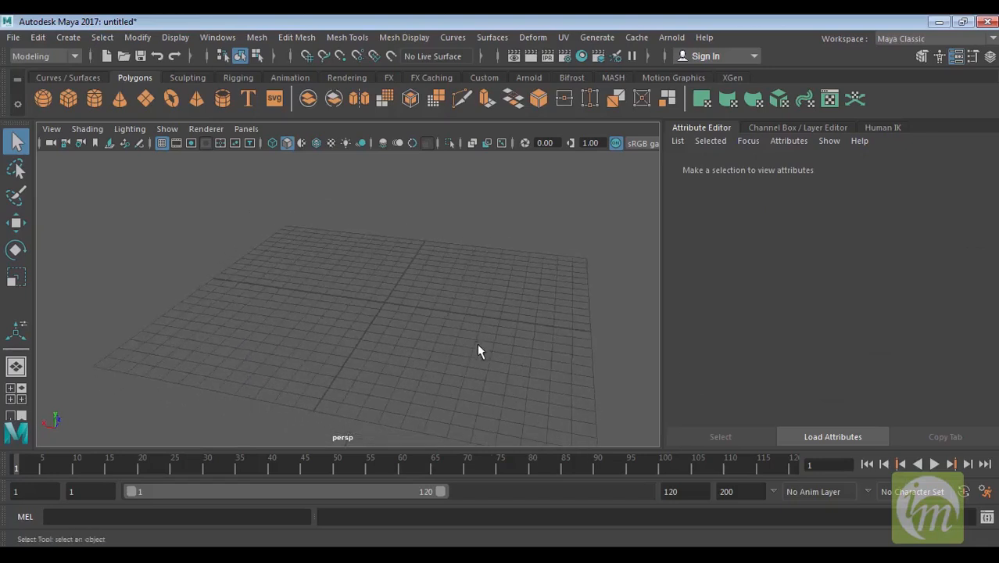
pyautogui.click(296, 38)
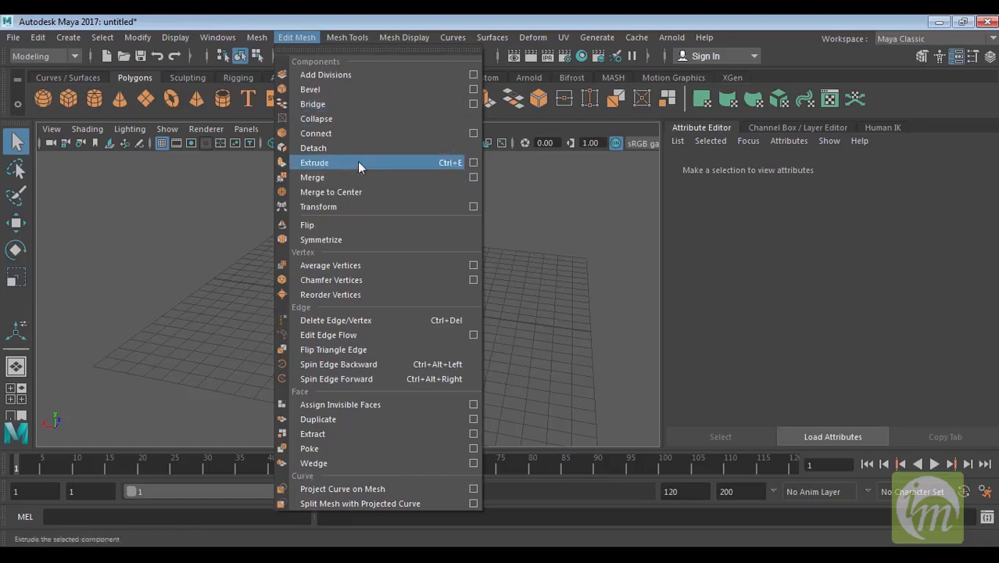
pyautogui.moveTo(256, 36)
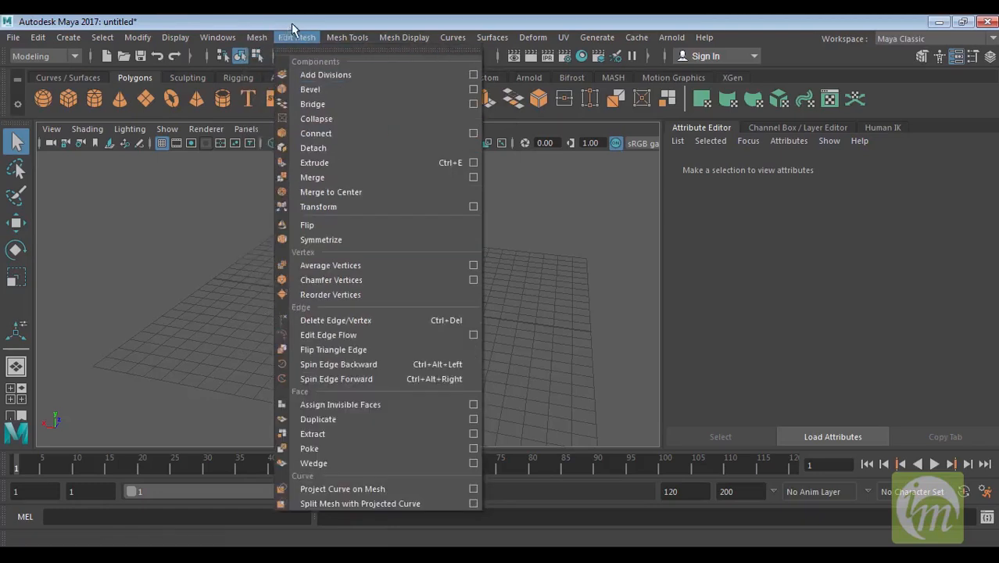
pyautogui.moveTo(355, 47)
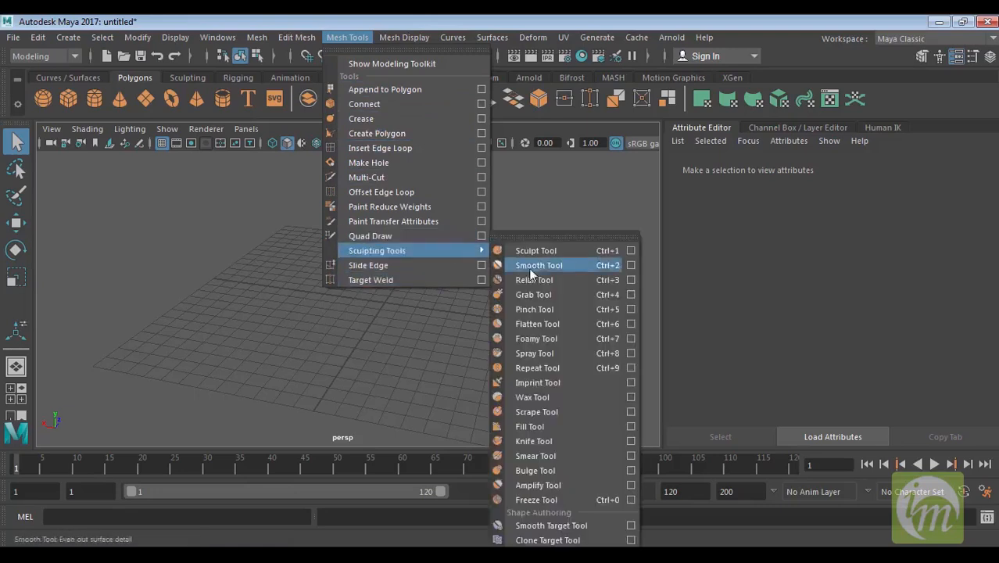
pyautogui.click(567, 206)
pyautogui.click(296, 37)
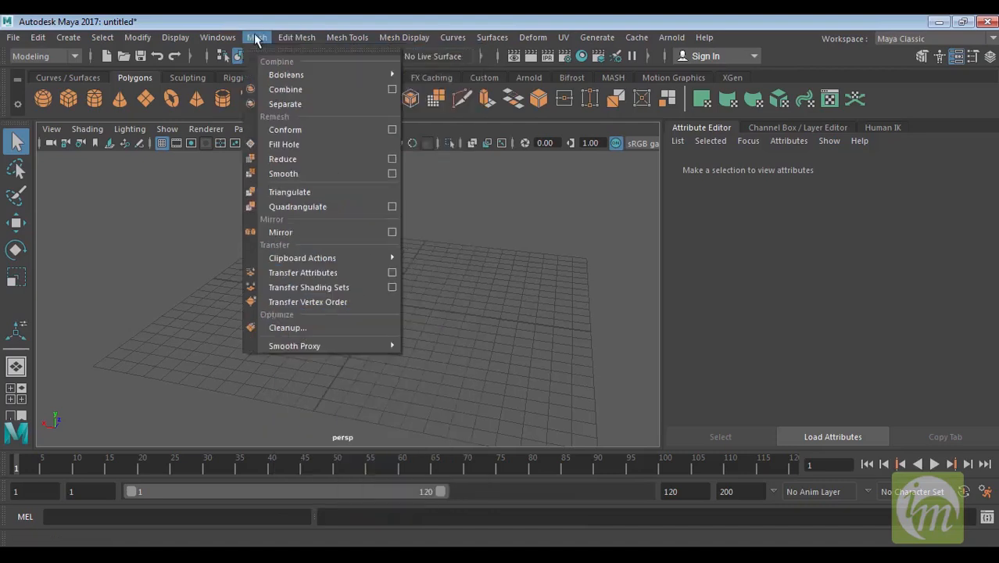
pyautogui.moveTo(297, 38)
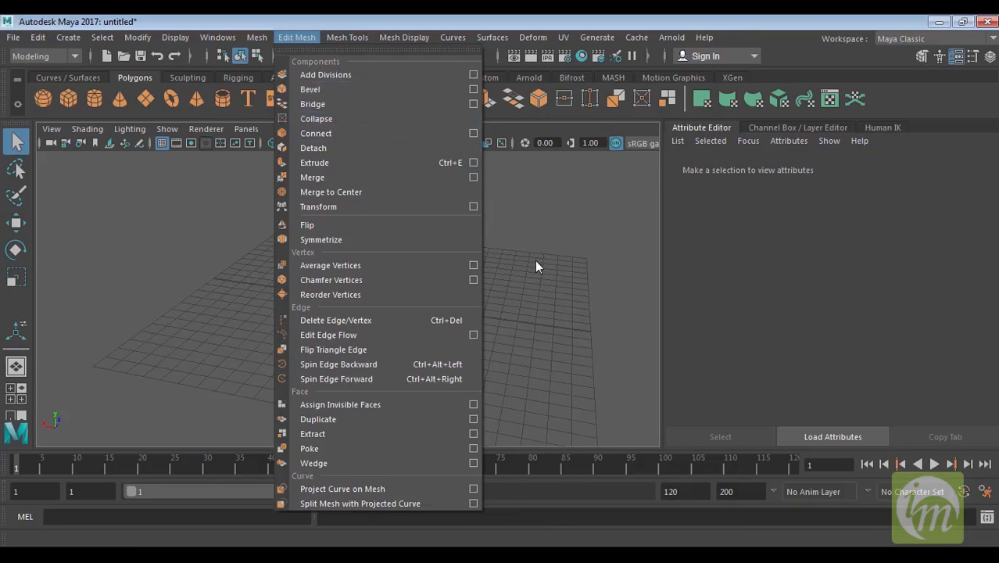
pyautogui.click(551, 271)
pyautogui.keyDown('alt'); pyautogui.moveTo(574, 282); pyautogui.dragTo(536, 274); pyautogui.keyUp('alt')
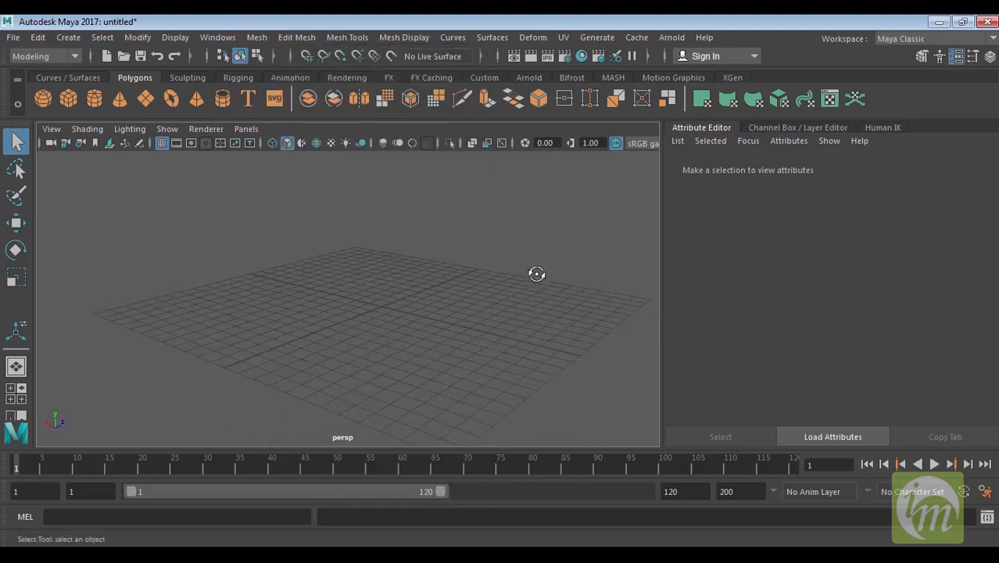